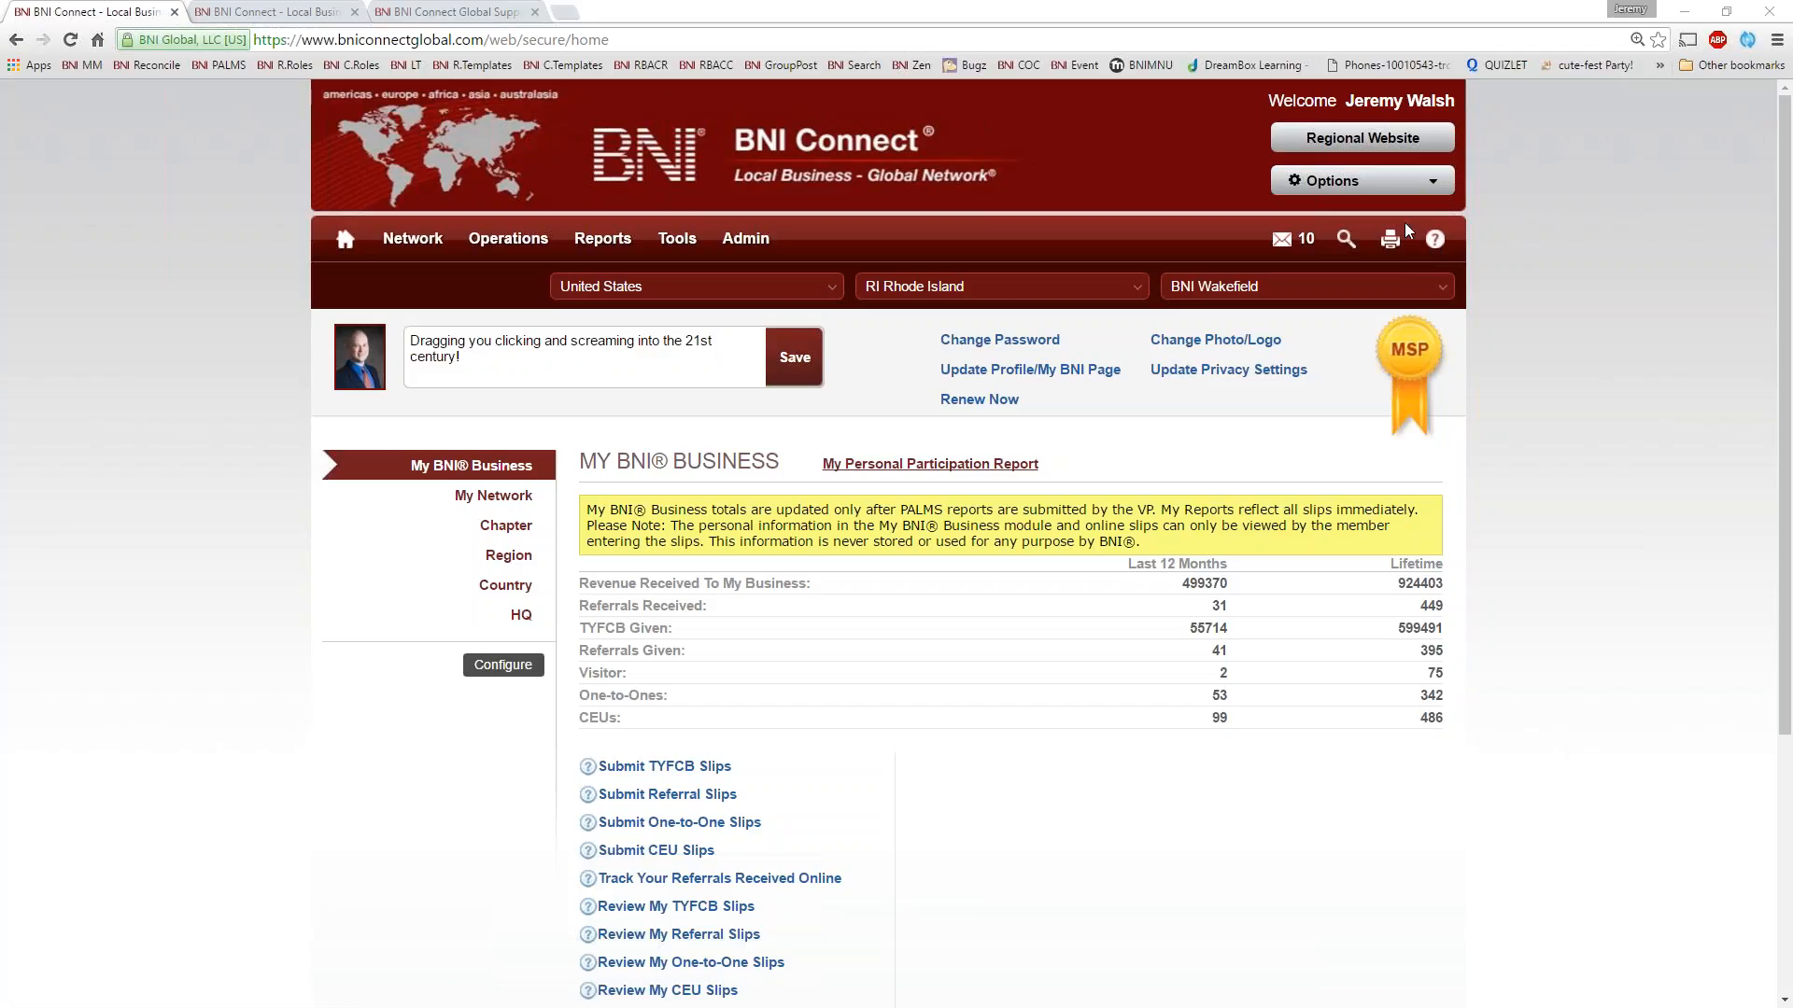
Go to the BNI Connect Global Support site and open the recording link for Step 3: Connecting with Other Members
{"action": "left_click", "coordinate": [438, 12]}
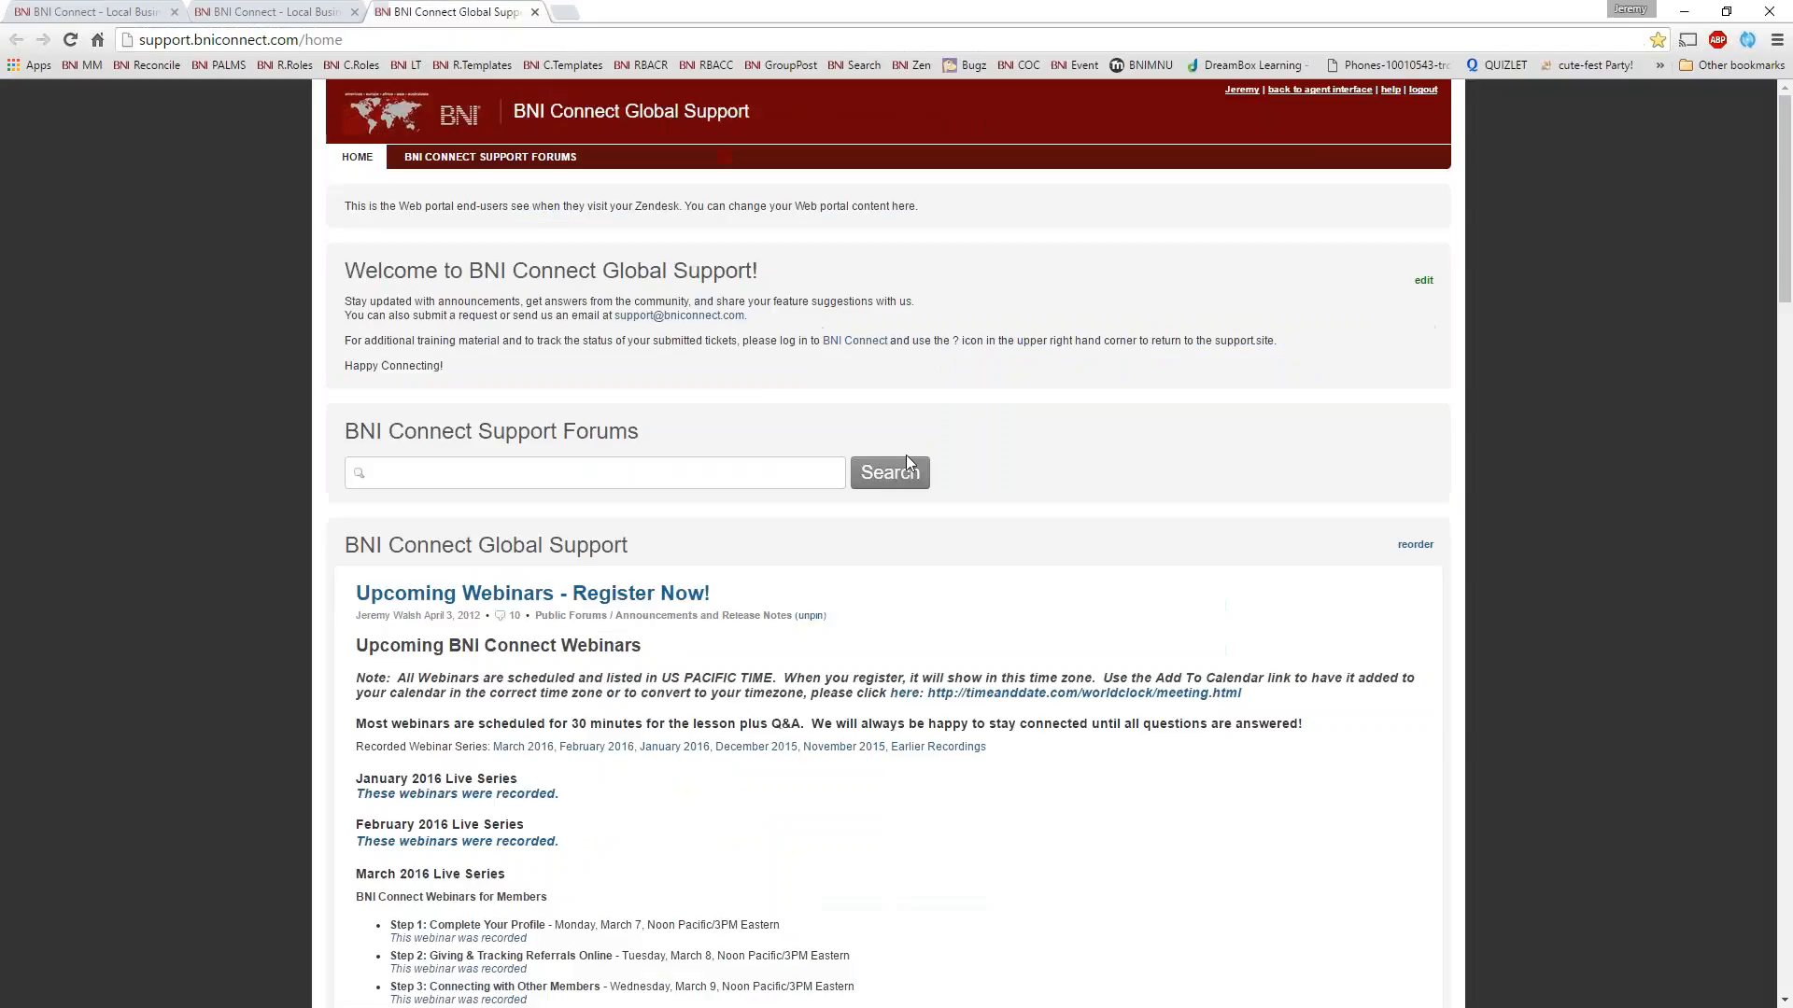
{"action": "scroll", "coordinate": [1391, 586], "scroll_direction": "down", "scroll_amount": 3}
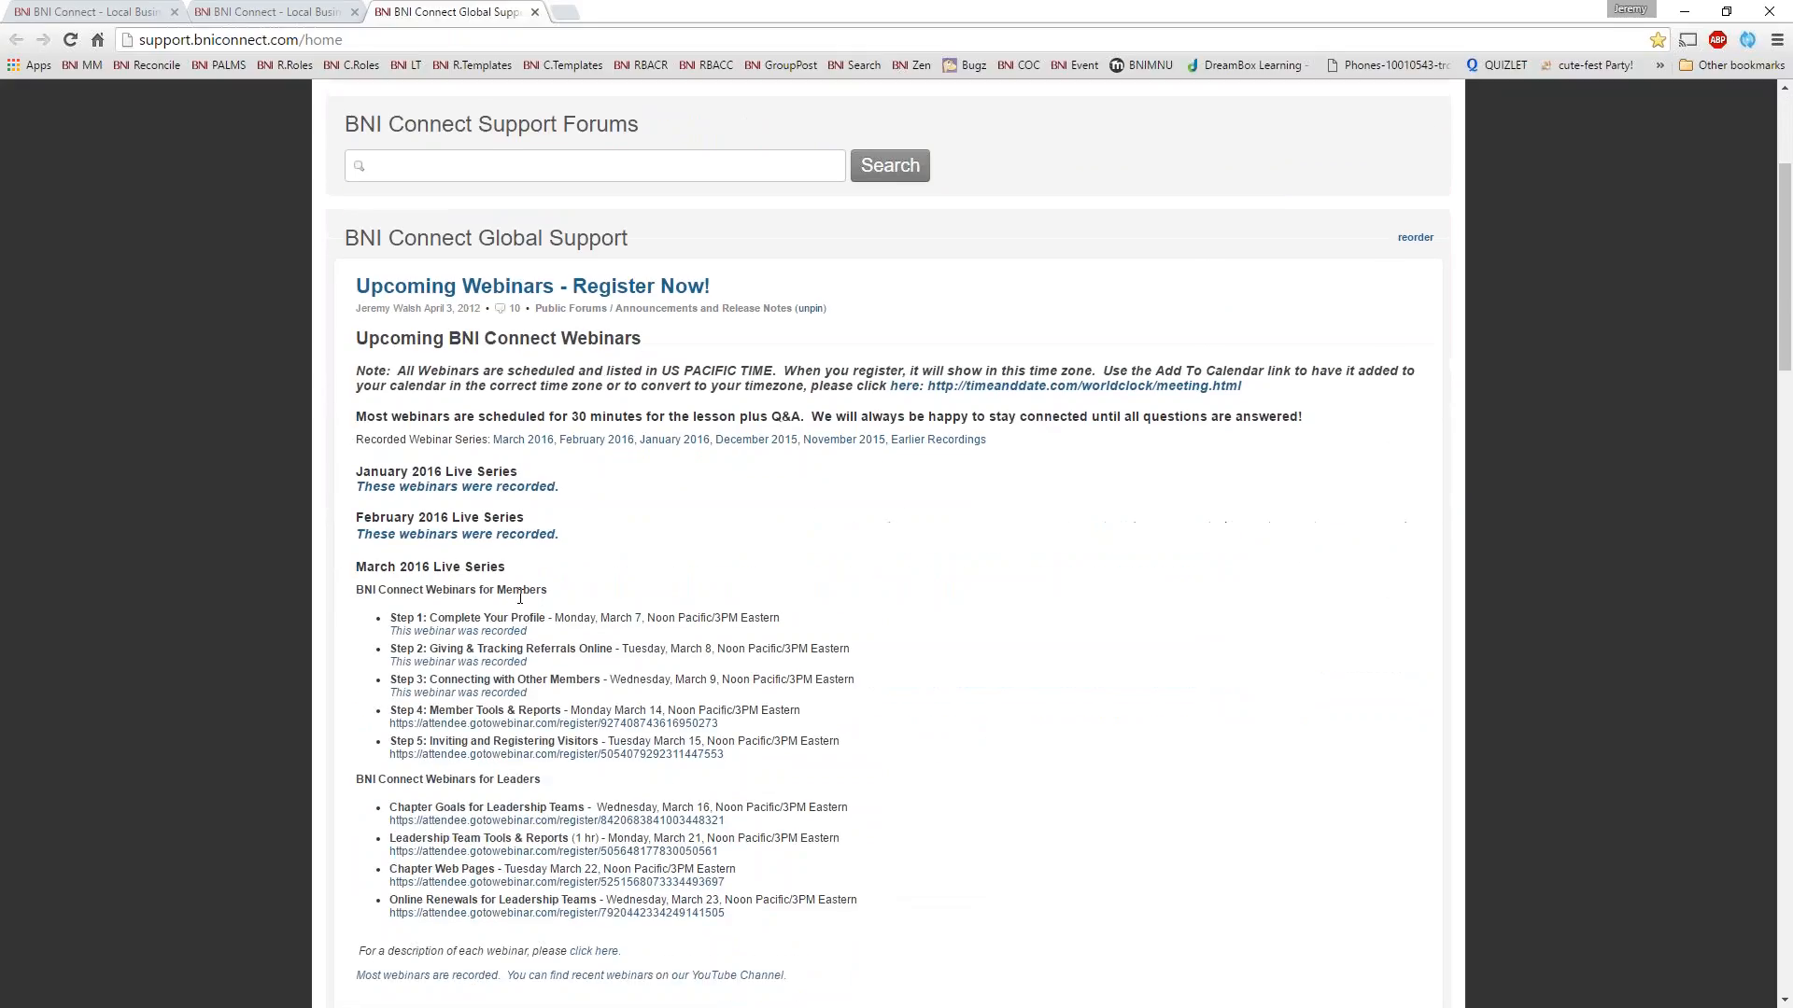
{"action": "scroll", "coordinate": [849, 764], "scroll_direction": "down", "scroll_amount": 2}
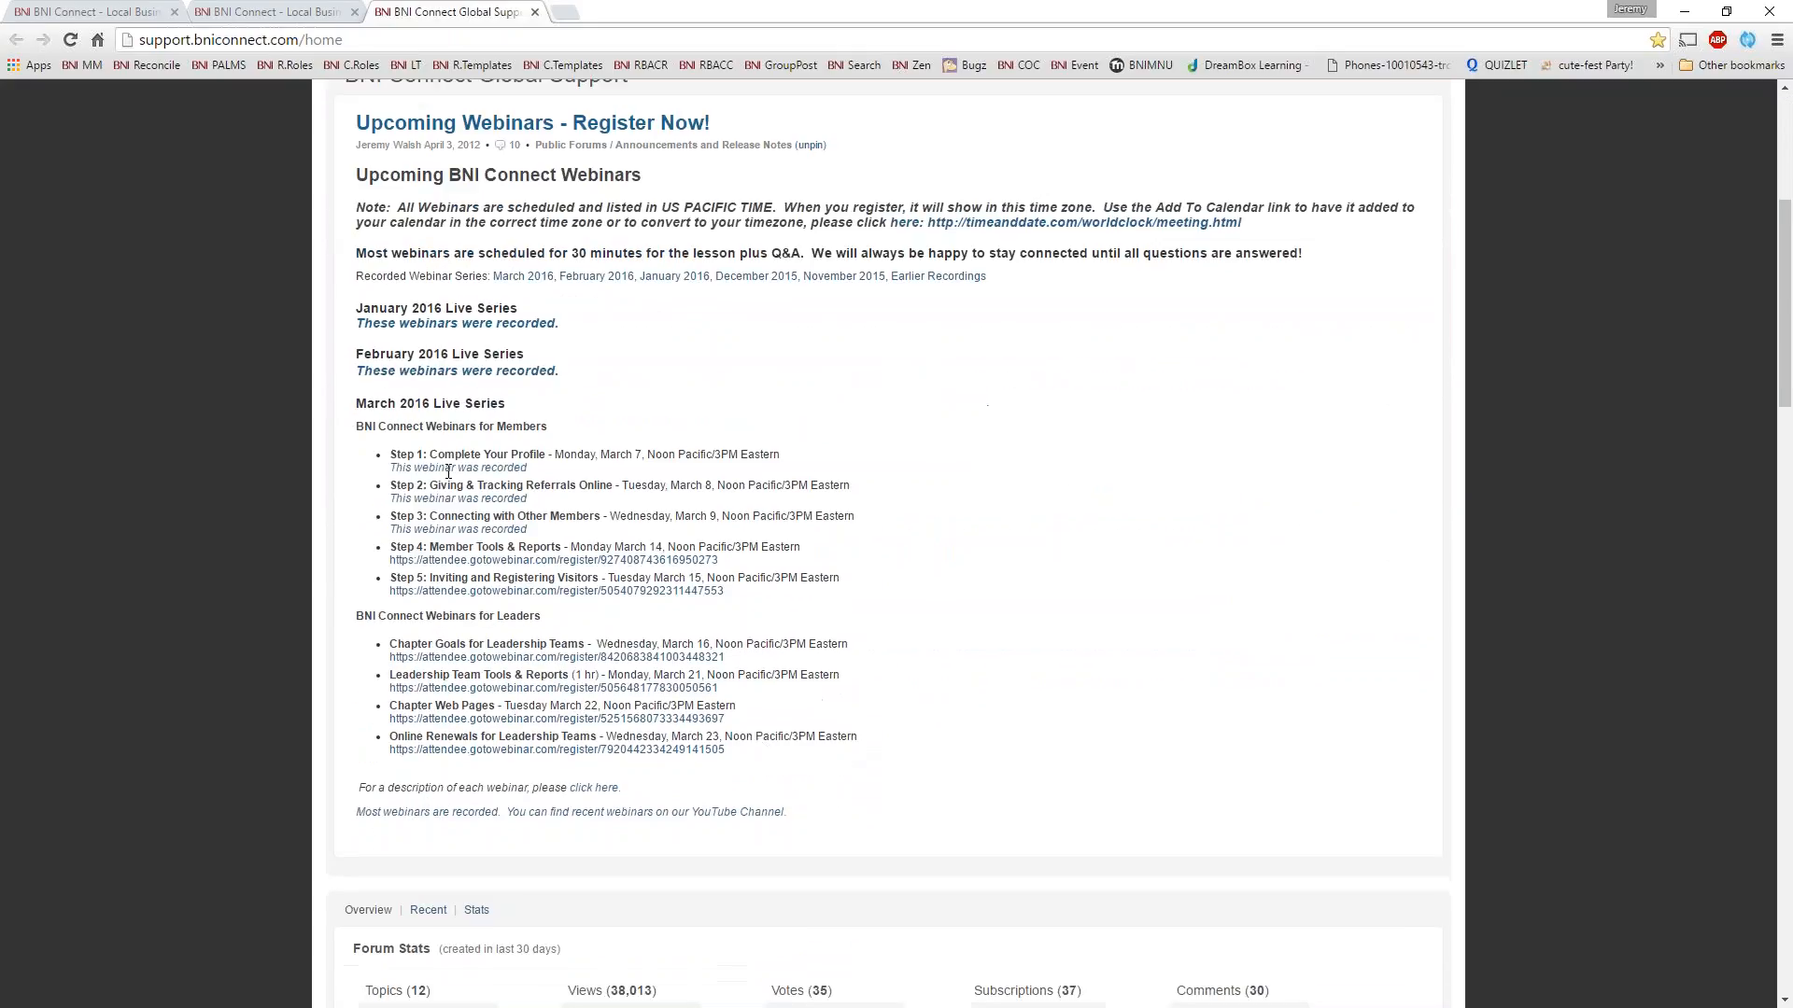
{"action": "left_click", "coordinate": [458, 530]}
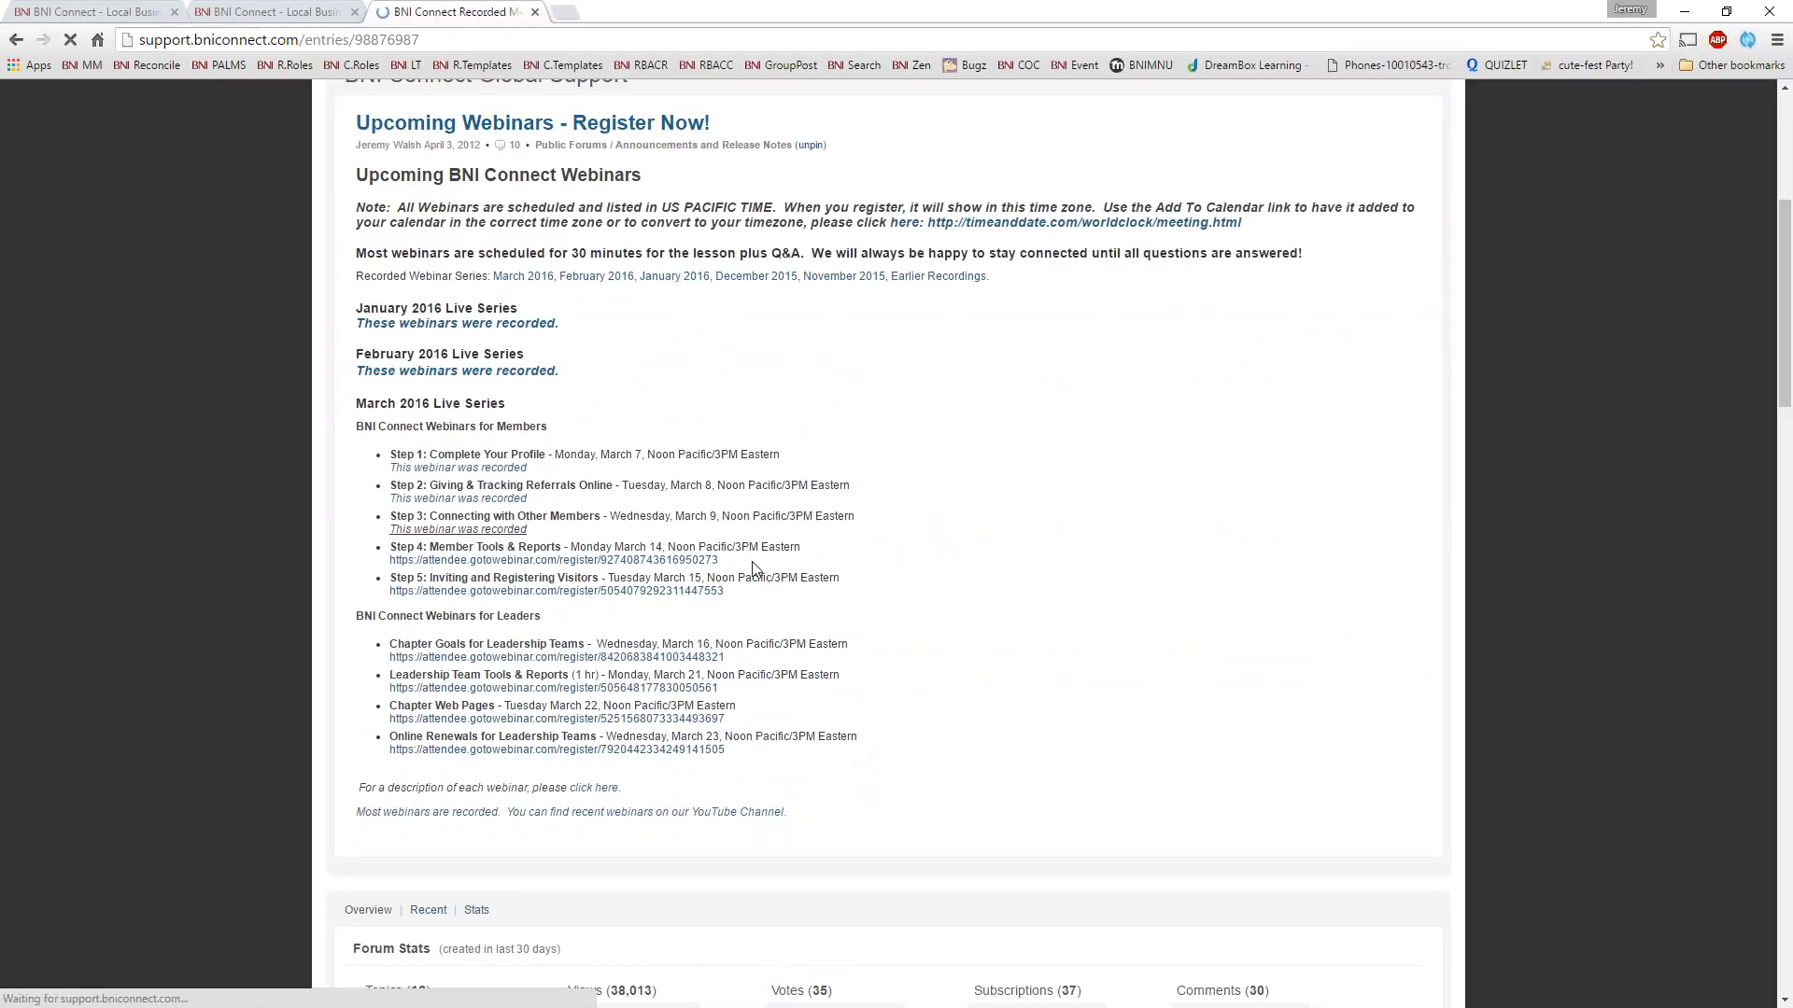
Examine the March 2016 recorded webinars page, from The Power of Connect through Online Renewals for Leadership Teams
{"action": "scroll", "coordinate": [1040, 672], "scroll_direction": "down", "scroll_amount": 6}
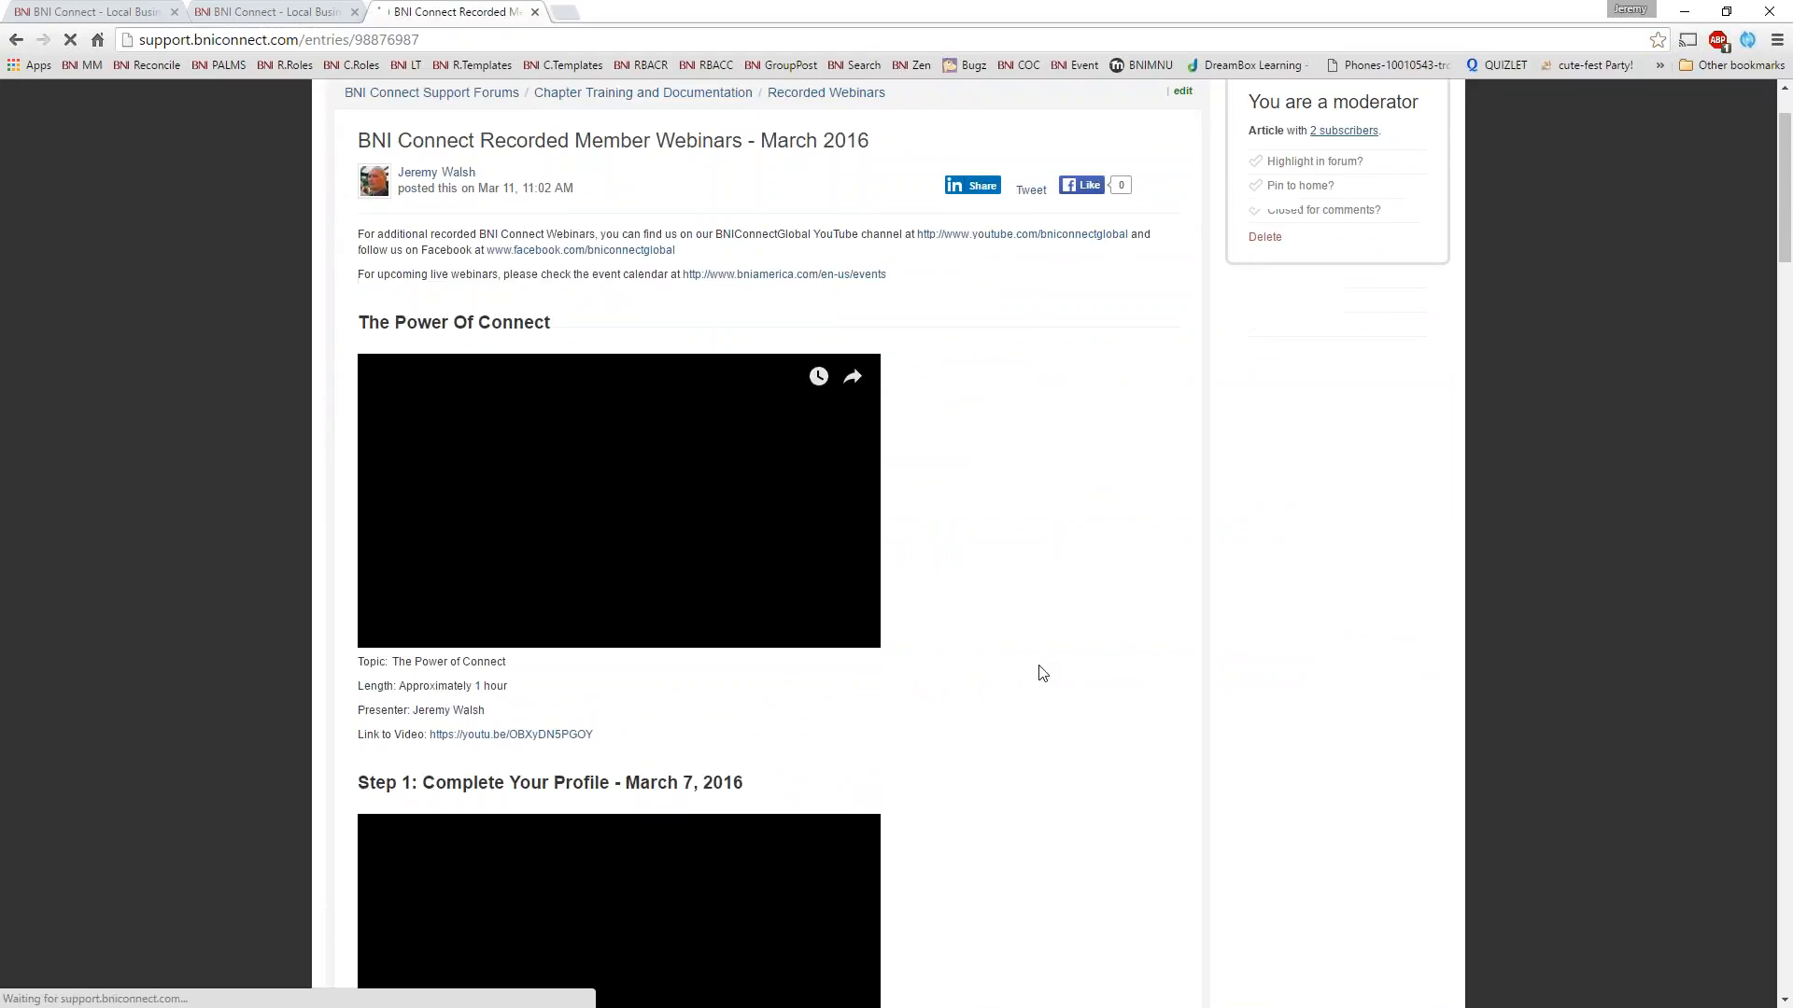
{"action": "scroll", "coordinate": [1046, 661], "scroll_direction": "down", "scroll_amount": 10}
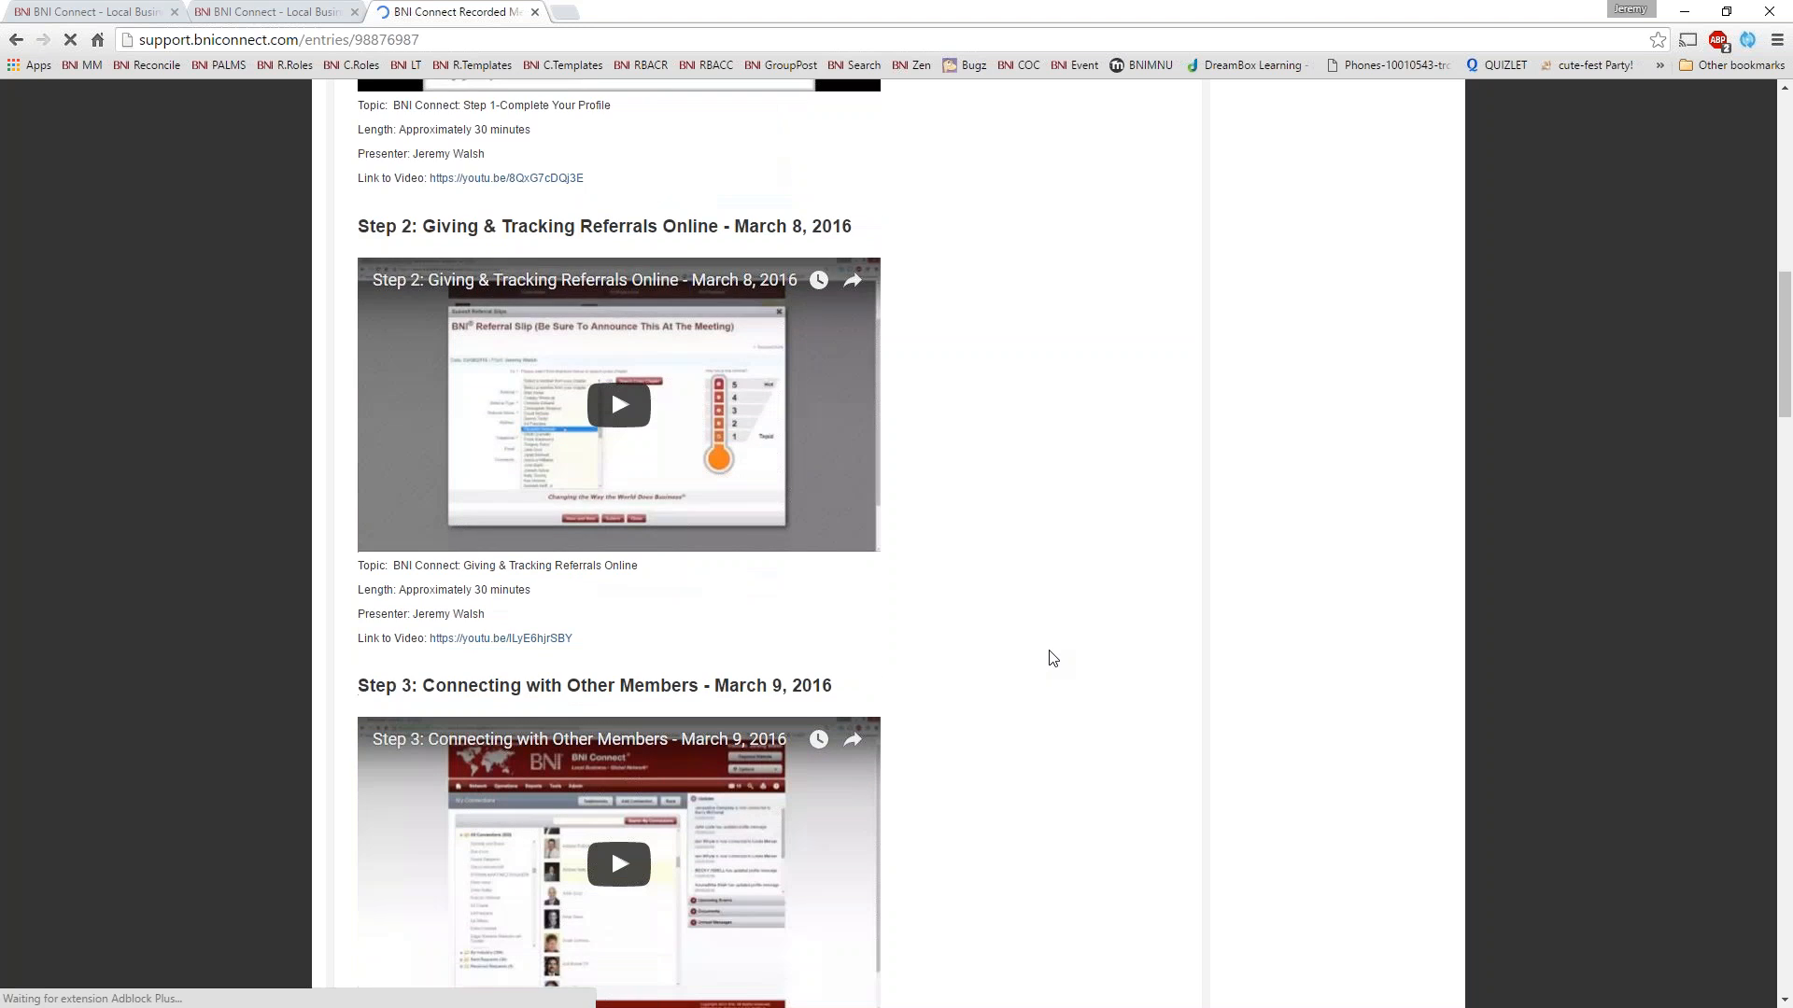
{"action": "scroll", "coordinate": [1050, 655], "scroll_direction": "down", "scroll_amount": 13}
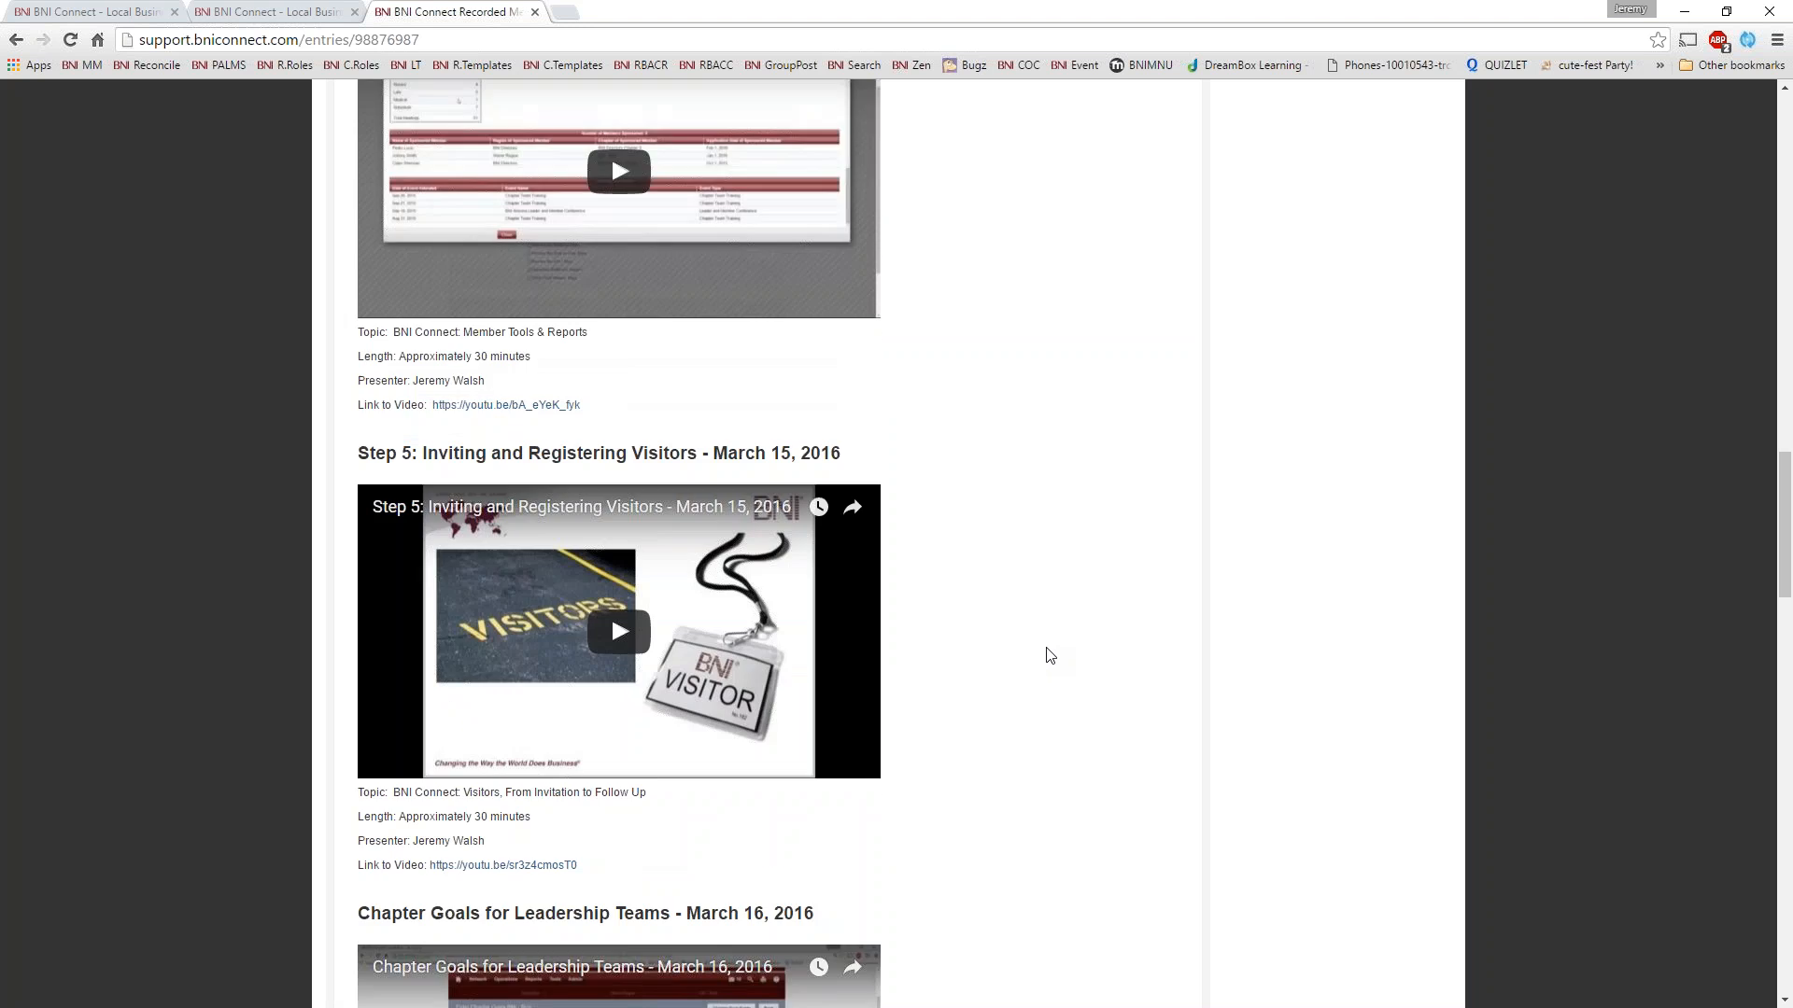
{"action": "scroll", "coordinate": [1050, 655], "scroll_direction": "down", "scroll_amount": 9}
{"action": "scroll", "coordinate": [700, 472], "scroll_direction": "up", "scroll_amount": 1}
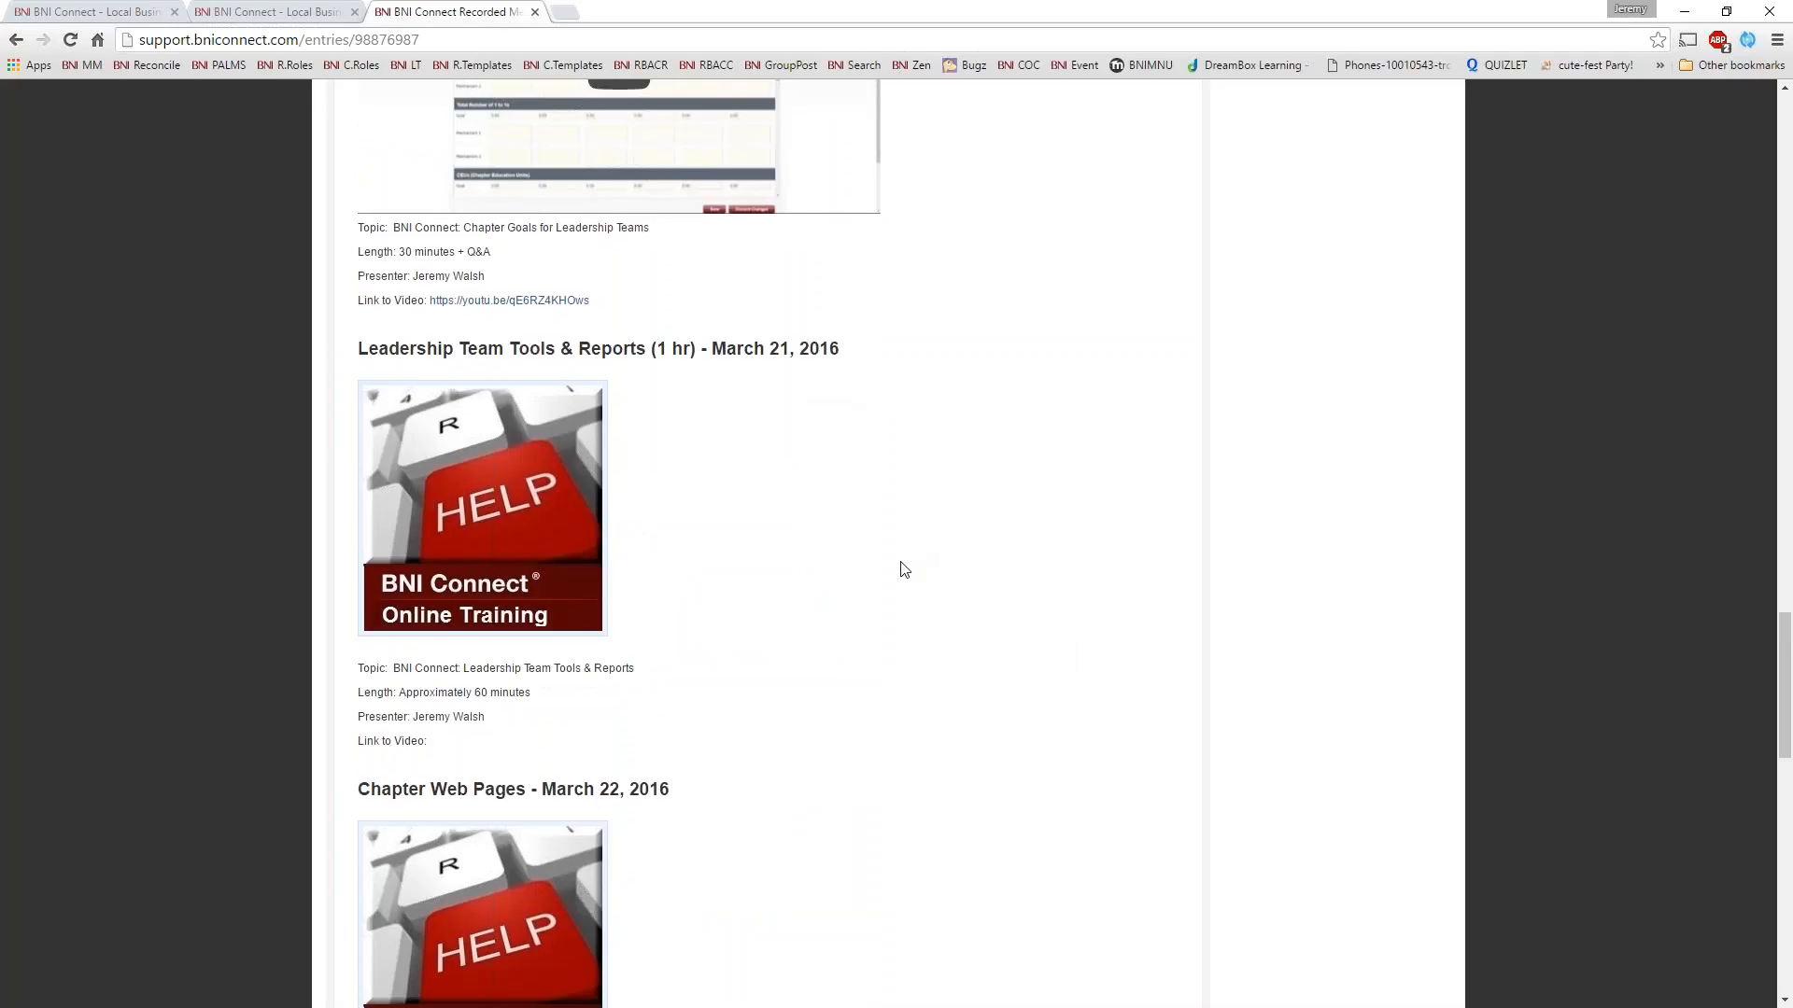
{"action": "scroll", "coordinate": [904, 568], "scroll_direction": "down", "scroll_amount": 7}
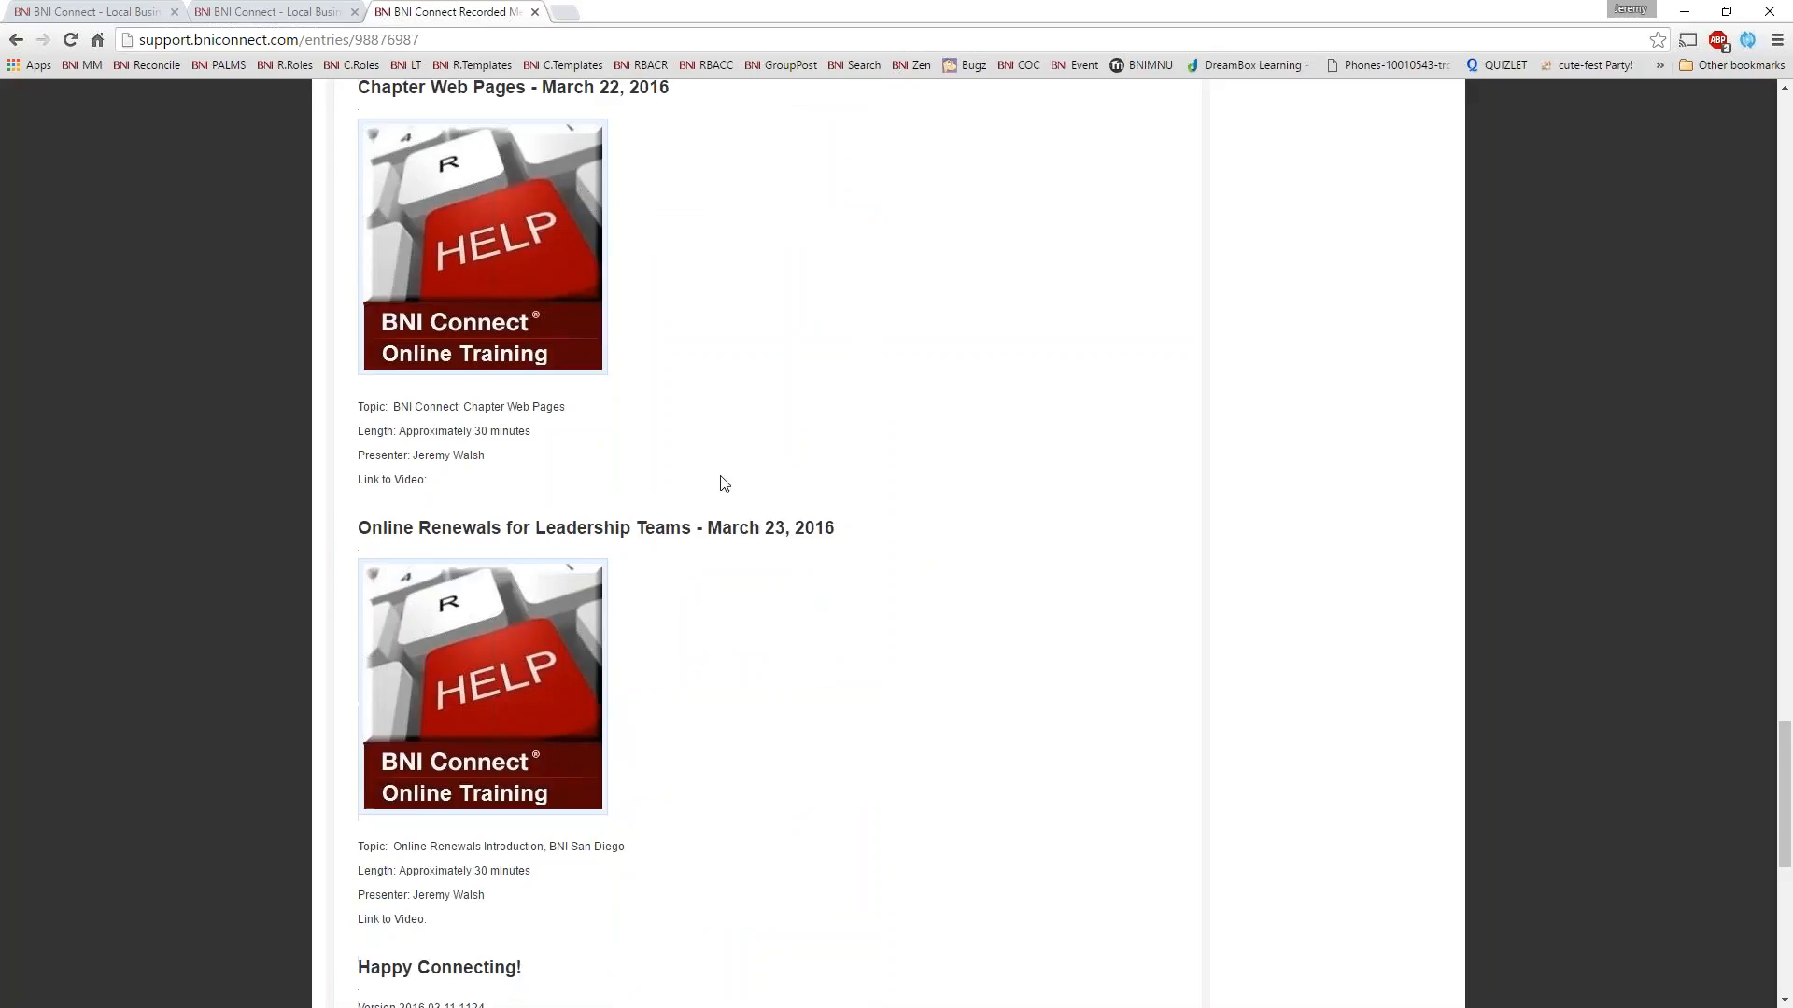
{"action": "scroll", "coordinate": [522, 286], "scroll_direction": "up", "scroll_amount": 1}
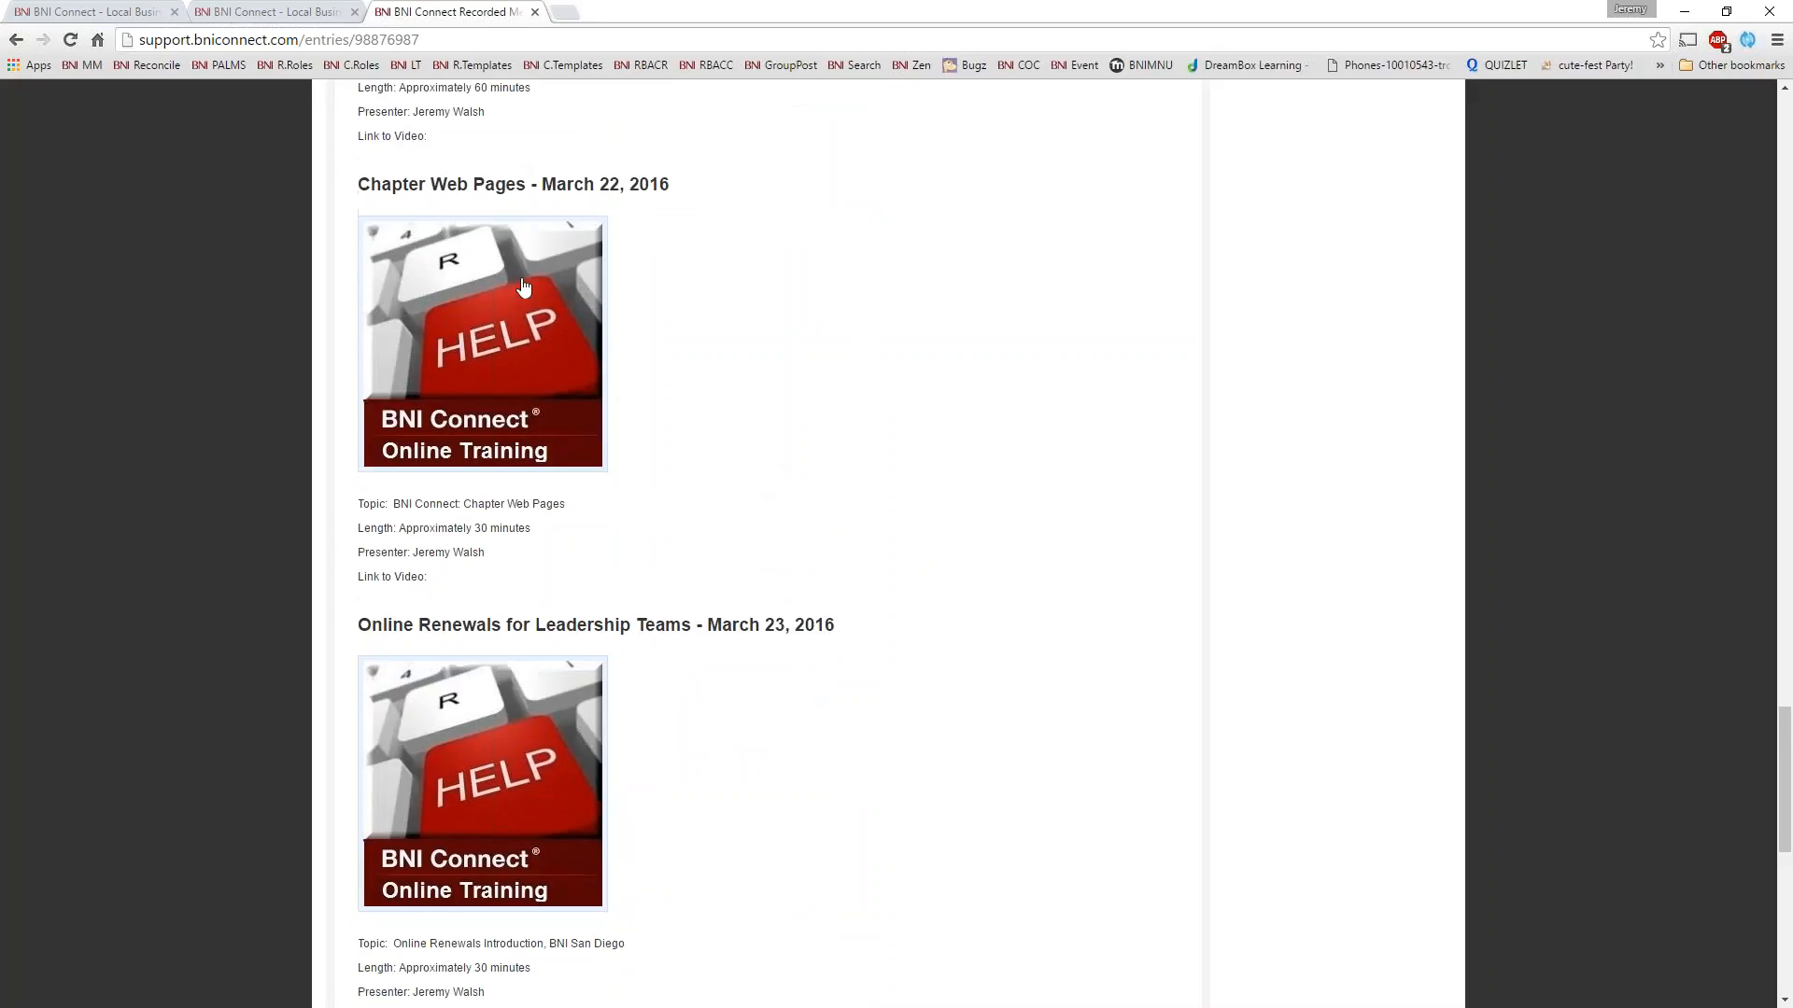
{"action": "scroll", "coordinate": [780, 641], "scroll_direction": "down", "scroll_amount": 2}
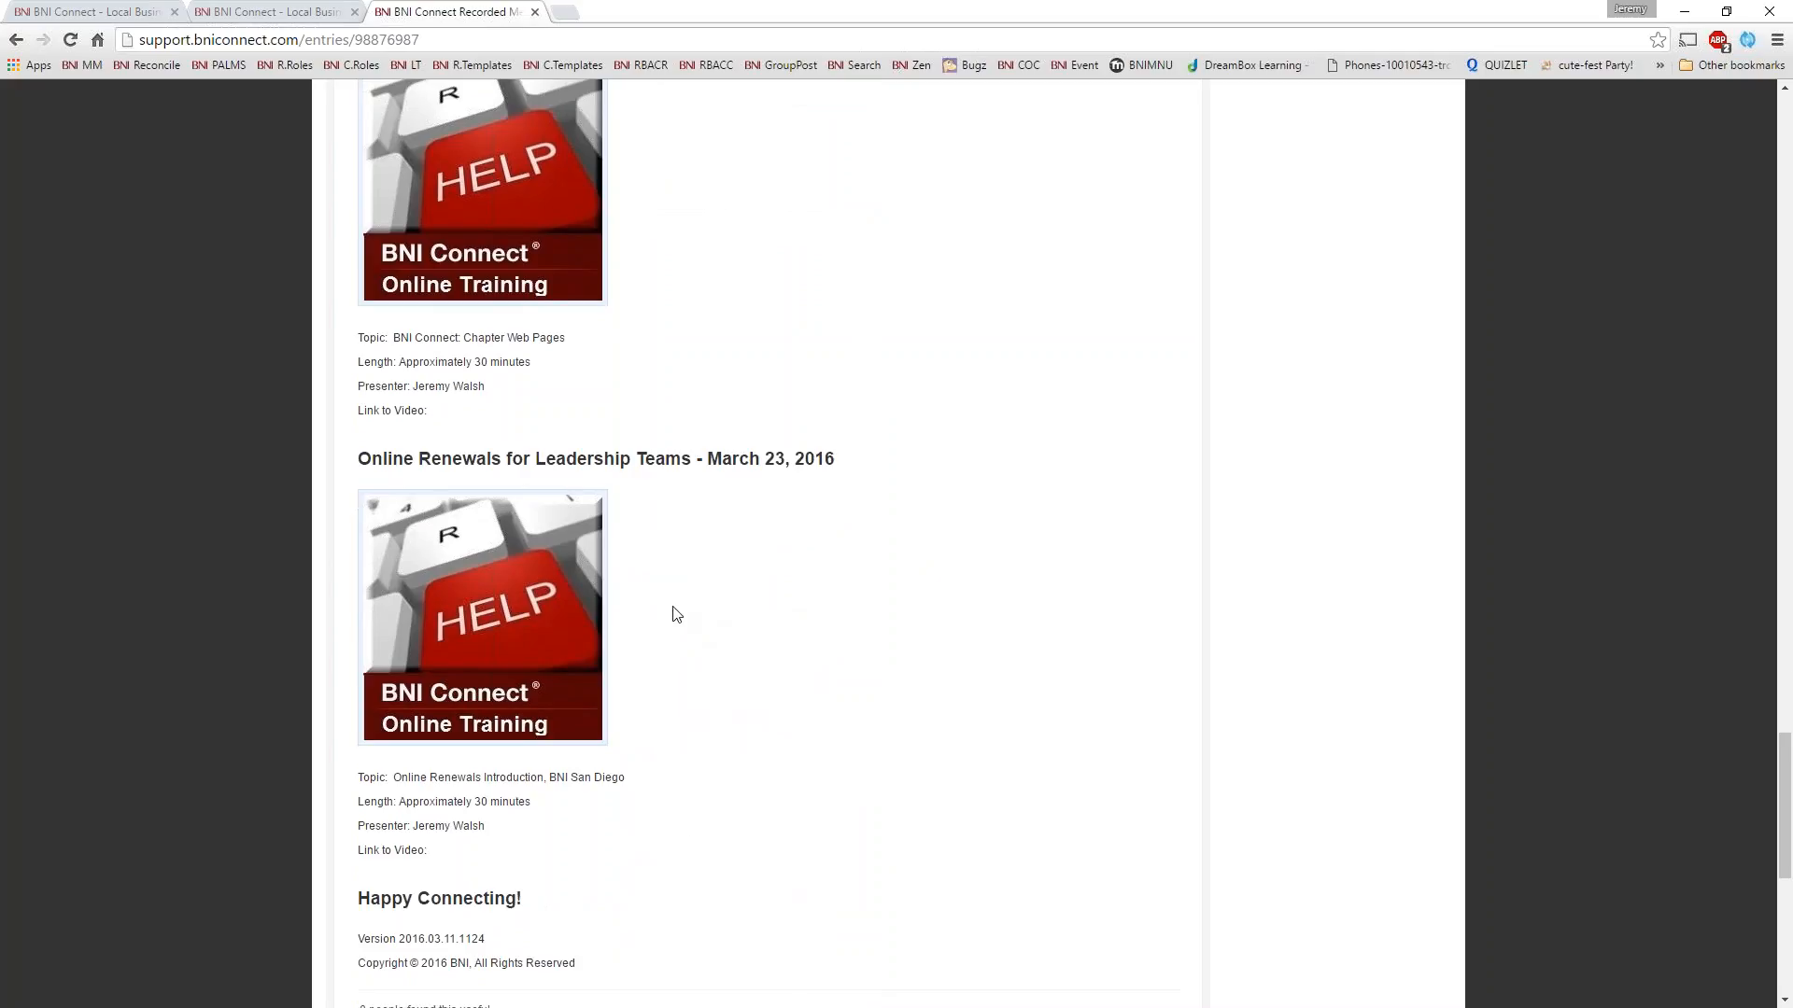
{"action": "scroll", "coordinate": [672, 613], "scroll_direction": "up", "scroll_amount": 13}
{"action": "scroll", "coordinate": [677, 610], "scroll_direction": "up", "scroll_amount": 20}
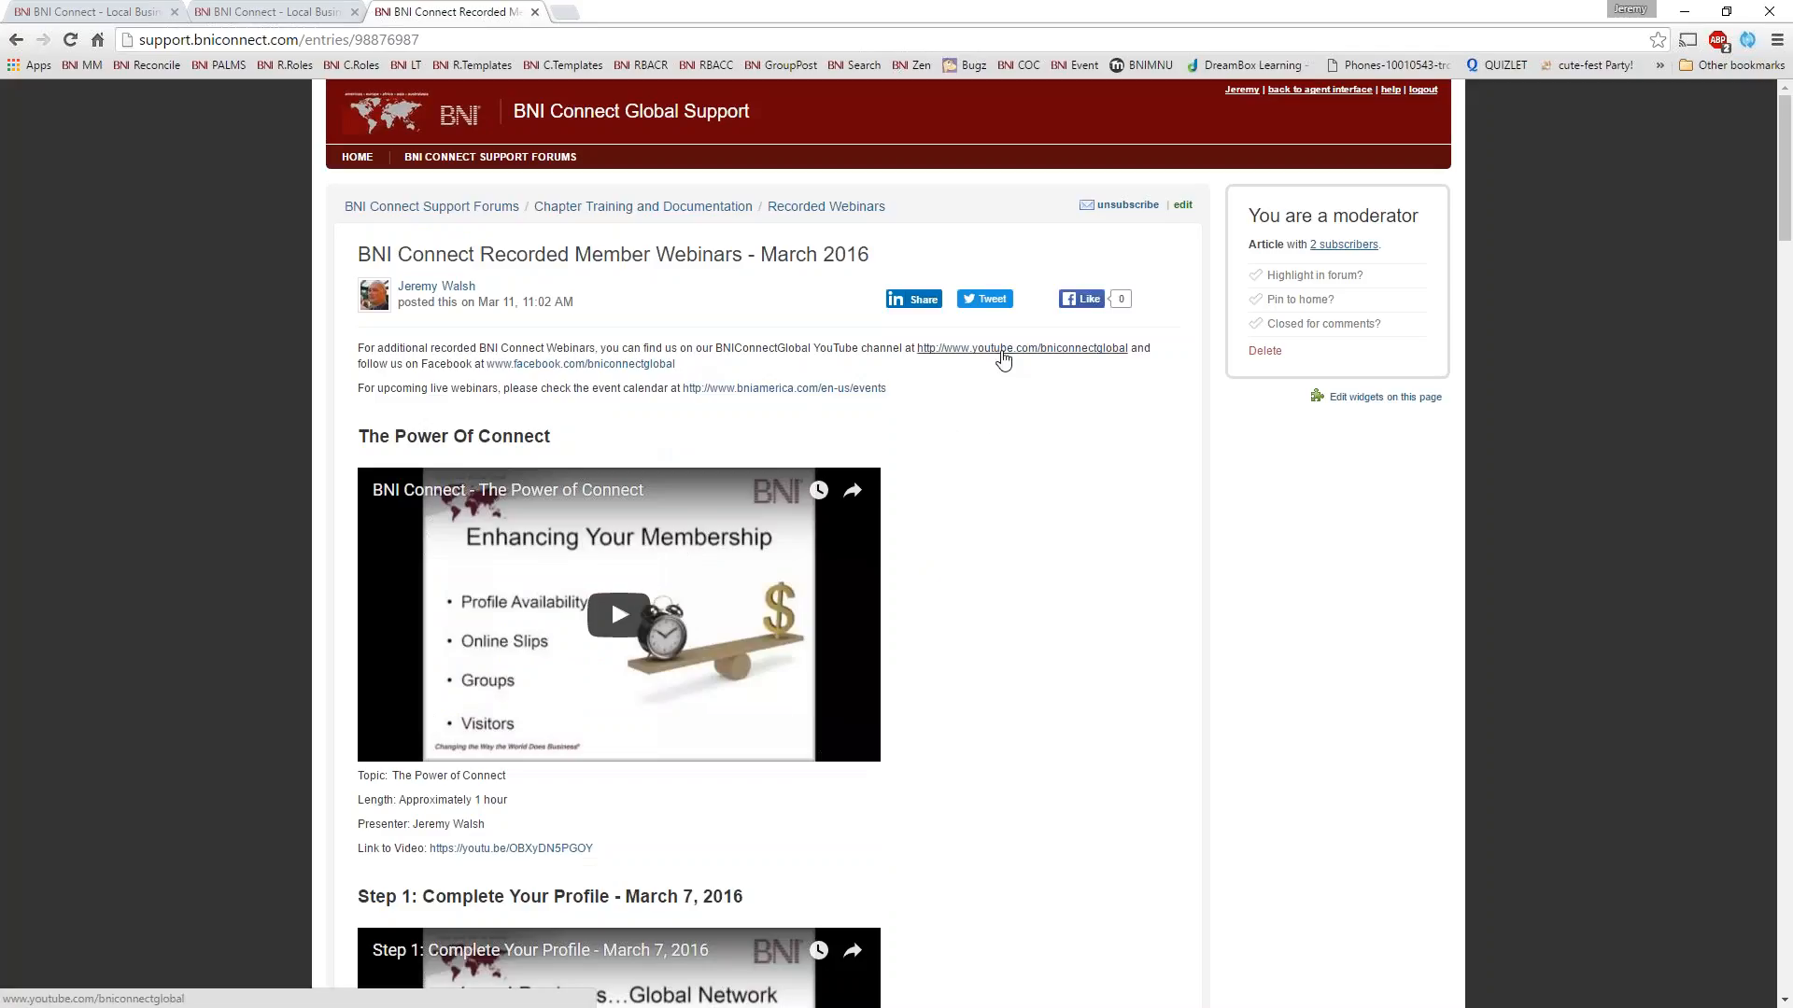
Open the BNIConnectGlobal YouTube channel, look over its webinar and Education Moments playlists, and close it to return to BNI Connect
{"action": "left_click", "coordinate": [932, 350]}
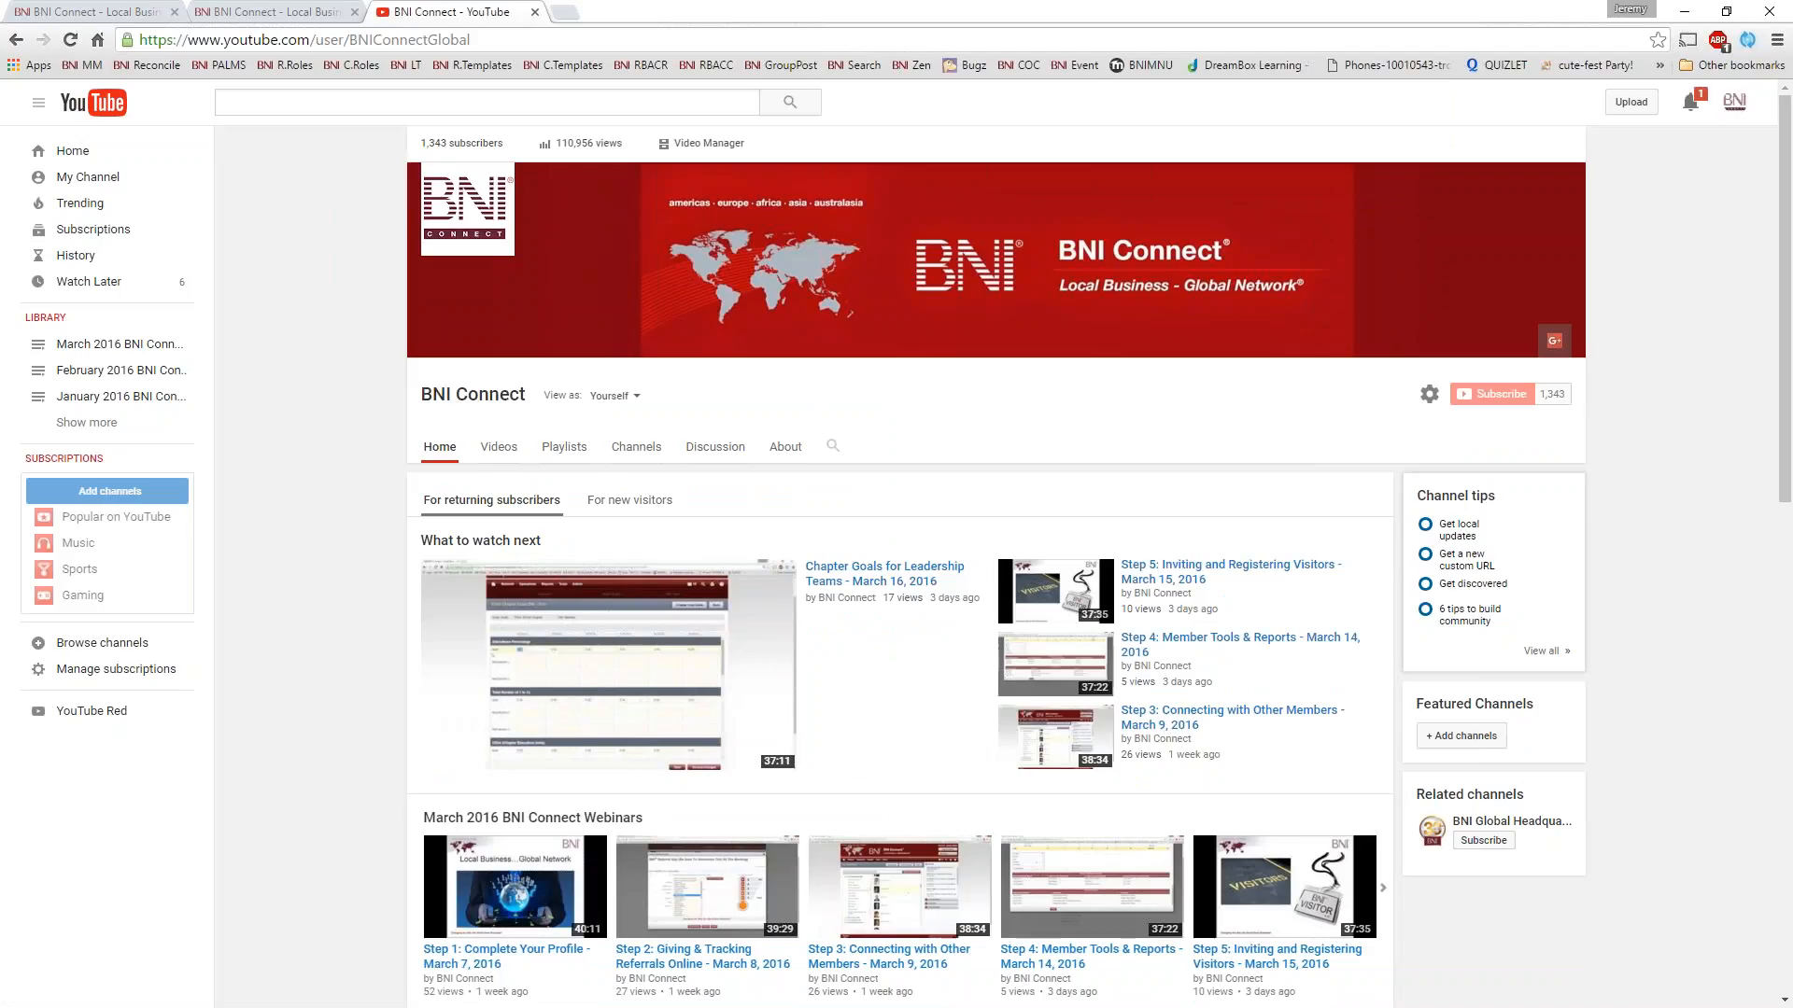
{"action": "scroll", "coordinate": [316, 311], "scroll_direction": "down", "scroll_amount": 3}
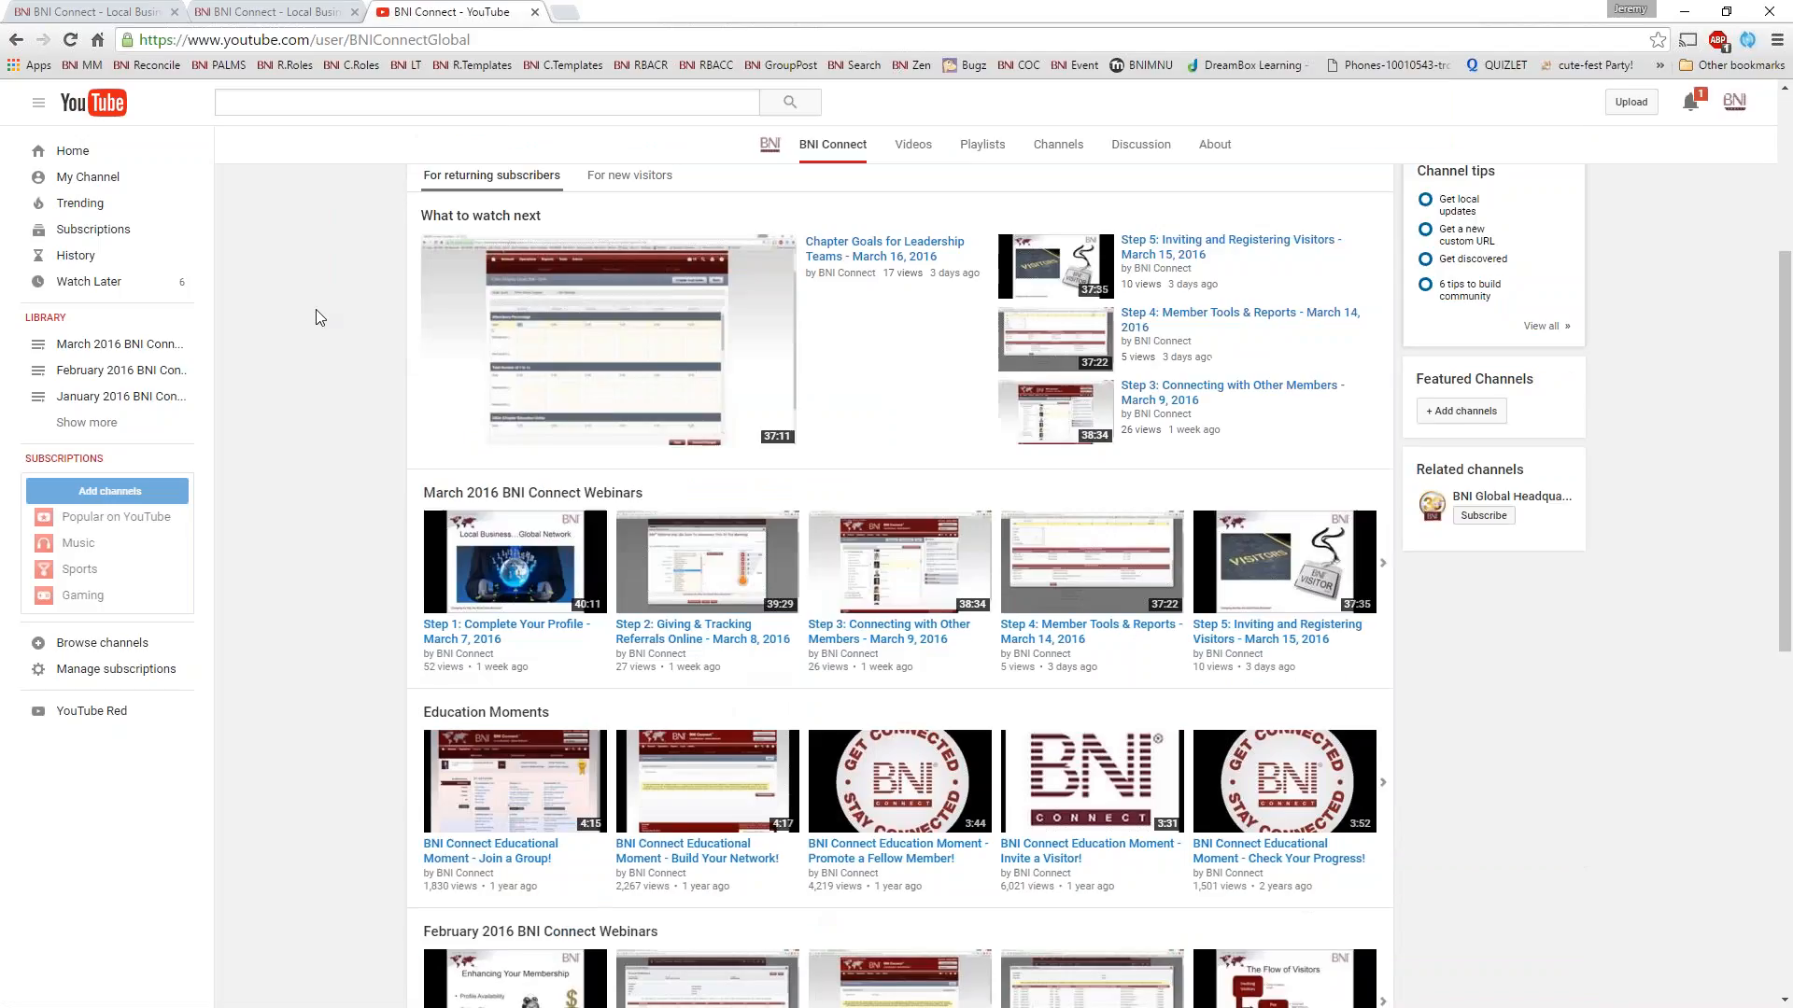
{"action": "scroll", "coordinate": [316, 310], "scroll_direction": "down", "scroll_amount": 2}
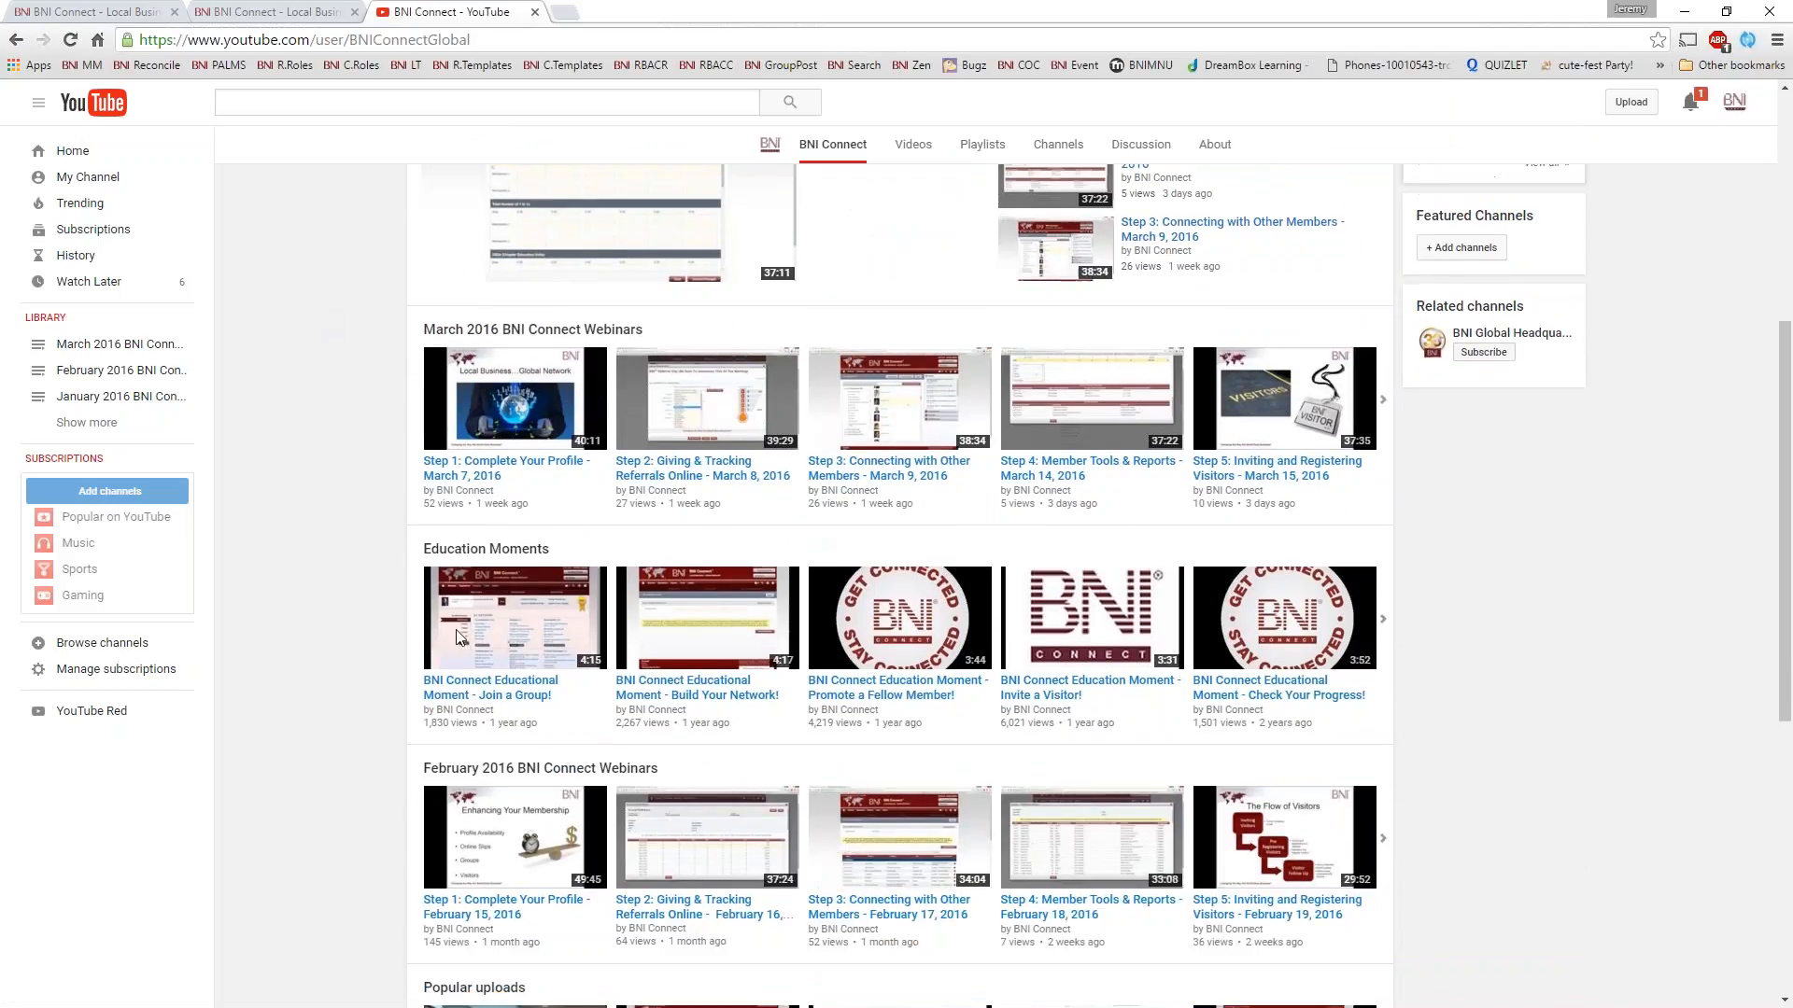
{"action": "scroll", "coordinate": [290, 472], "scroll_direction": "up", "scroll_amount": 5}
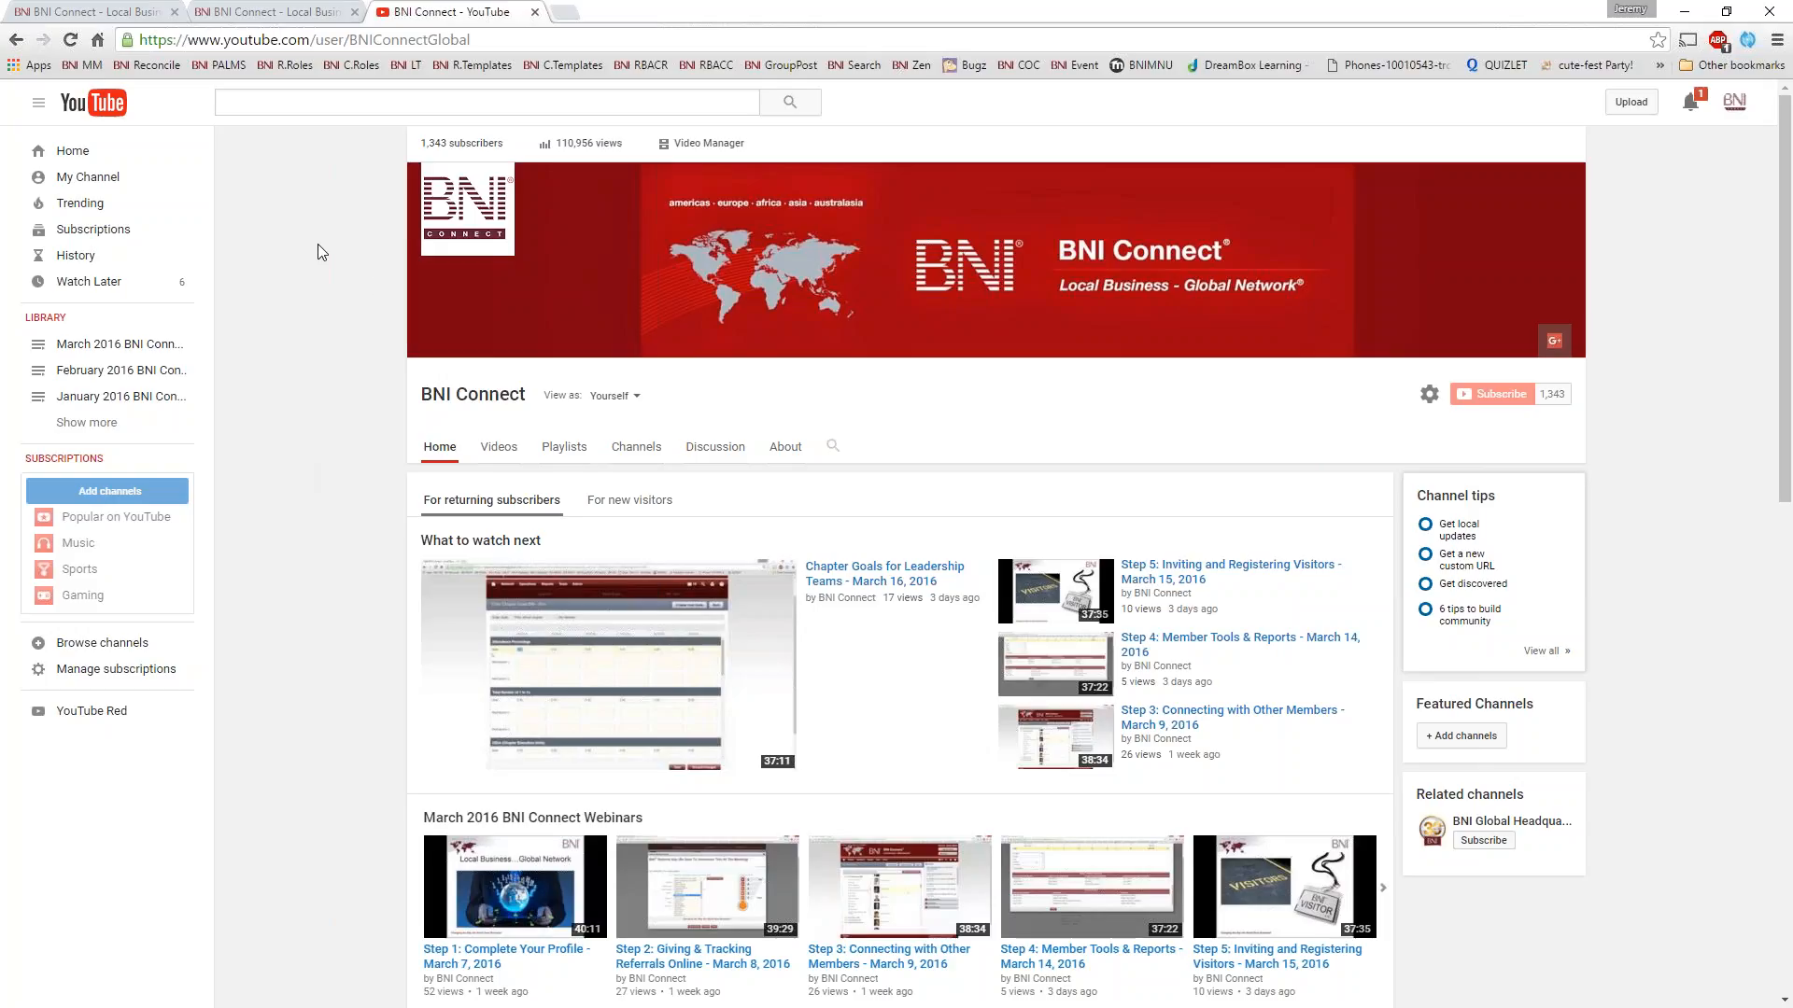
{"action": "left_click", "coordinate": [534, 12]}
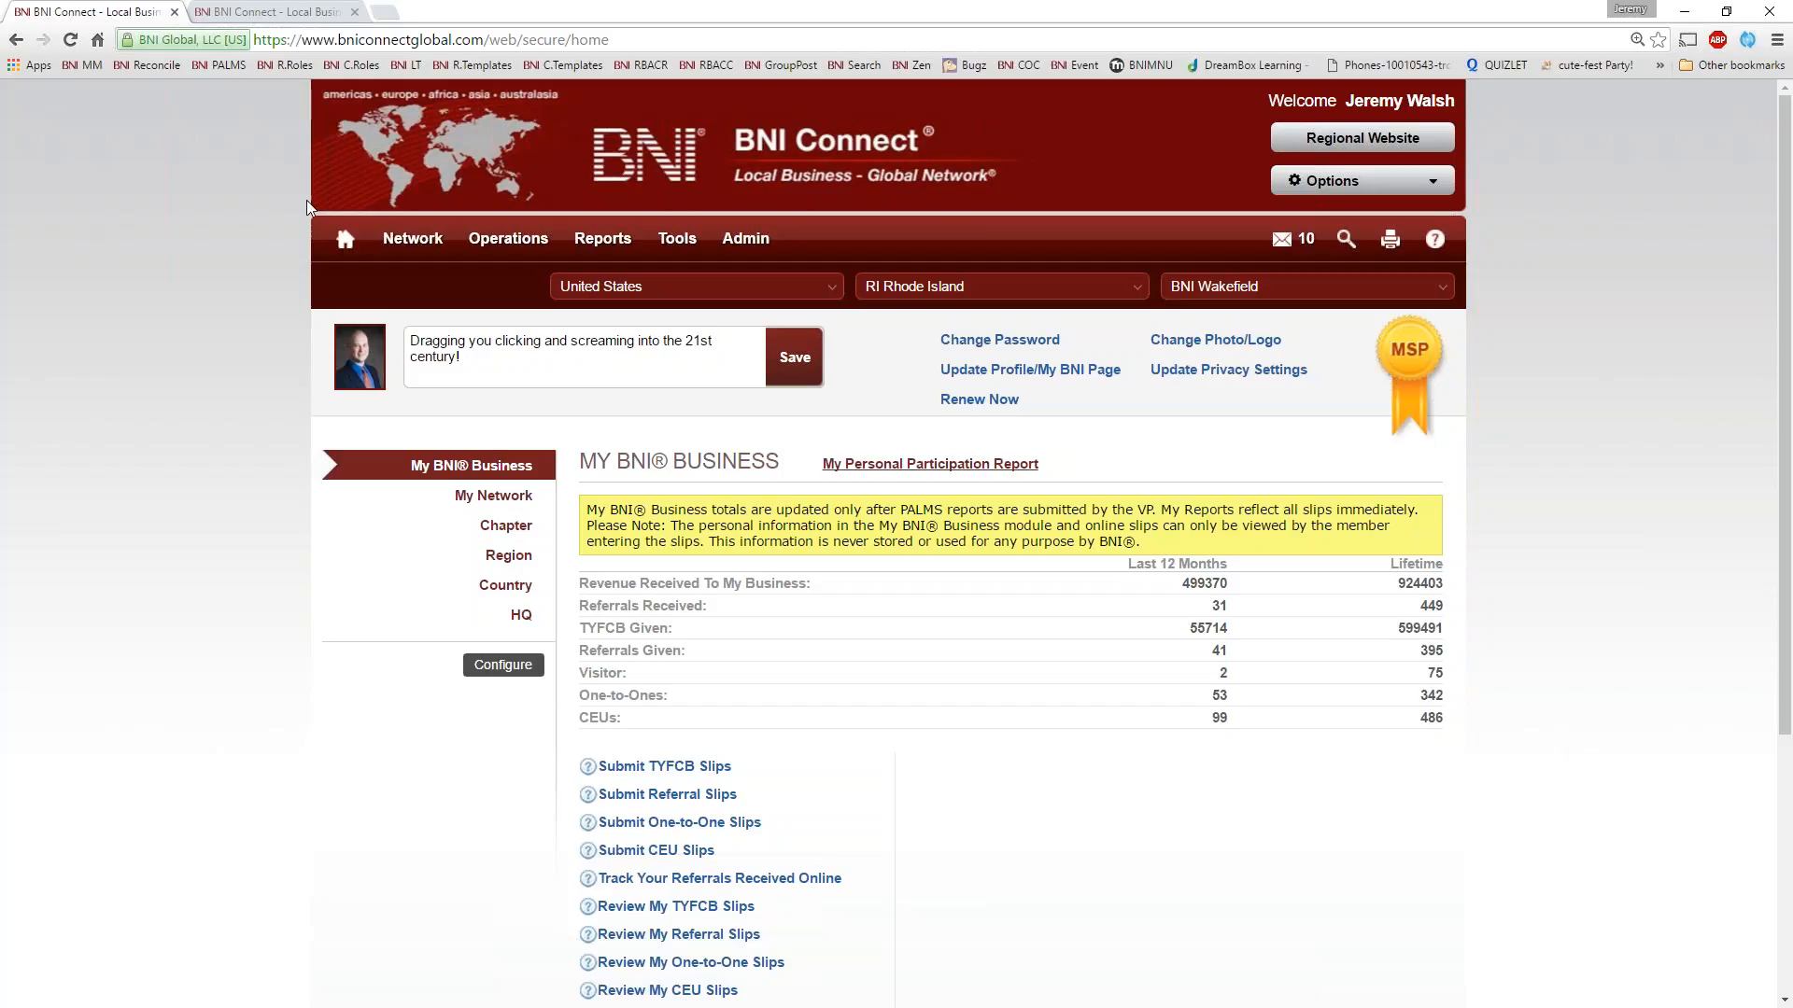
Read the highlighted notice under My BNI Business about when totals are updated and who can view slips
{"action": "scroll", "coordinate": [1061, 624], "scroll_direction": "down", "scroll_amount": 2}
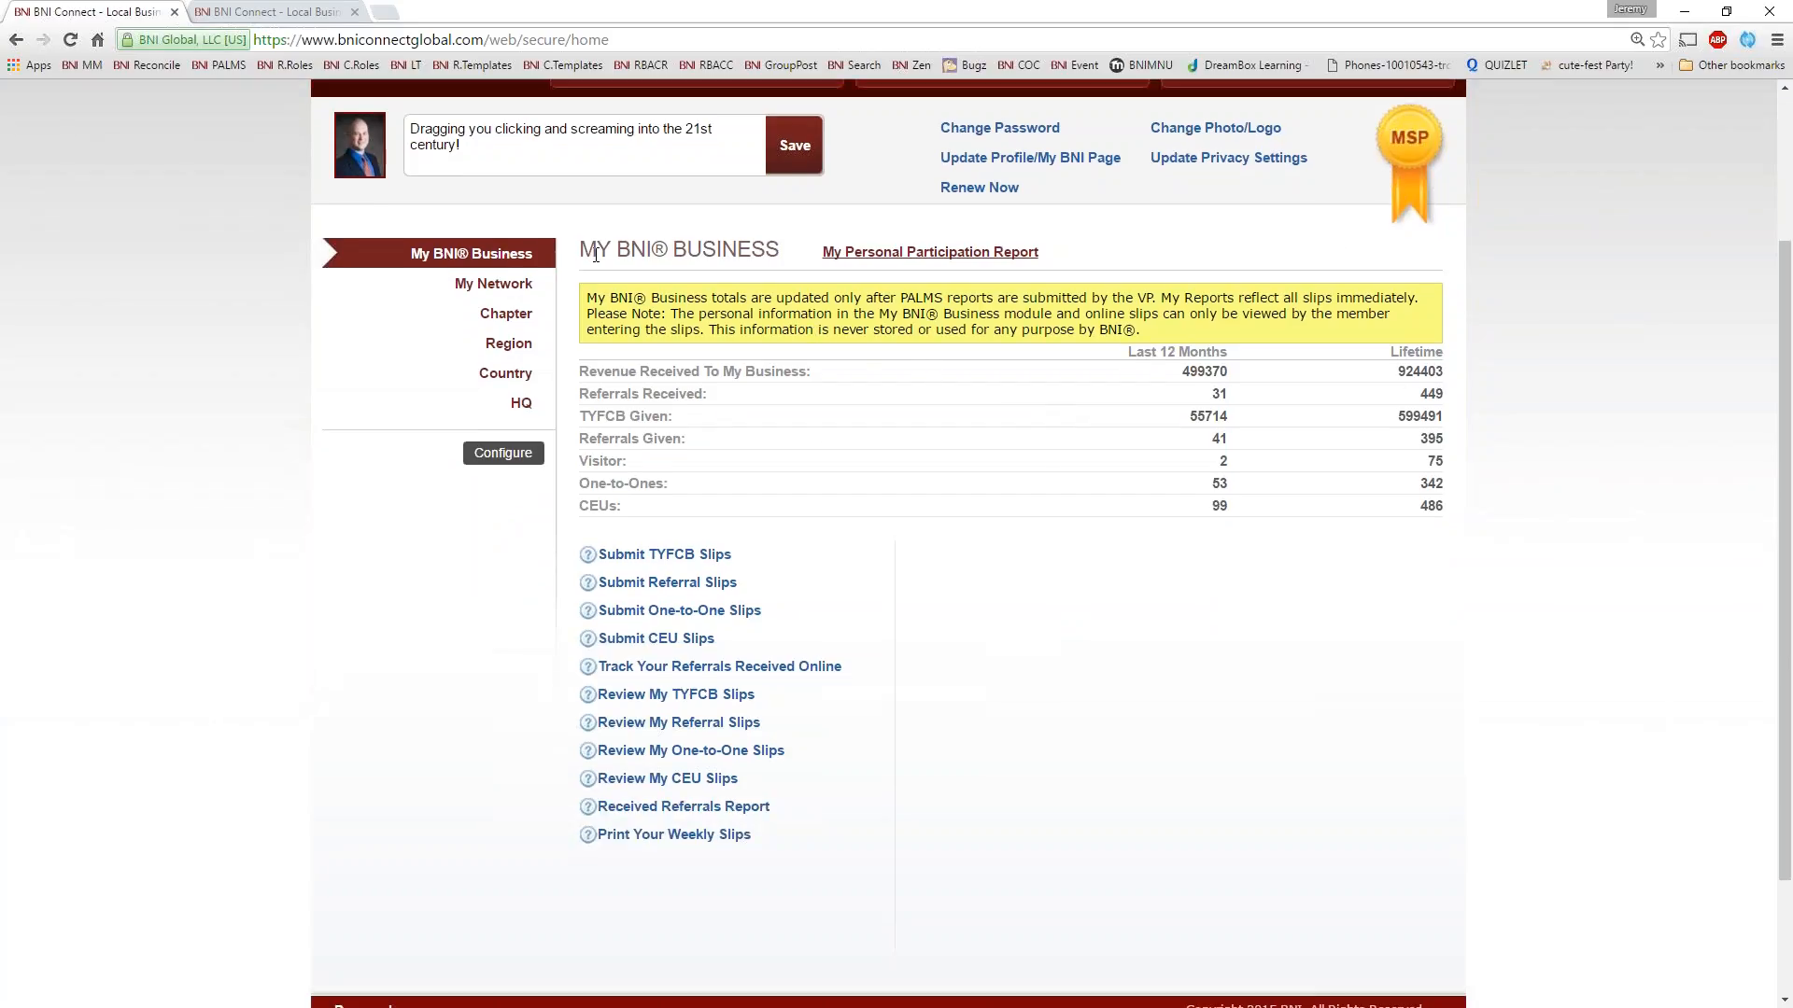
{"action": "left_click_drag", "start_coordinate": [597, 253], "coordinate": [747, 244]}
{"action": "left_click_drag", "start_coordinate": [688, 298], "coordinate": [668, 351]}
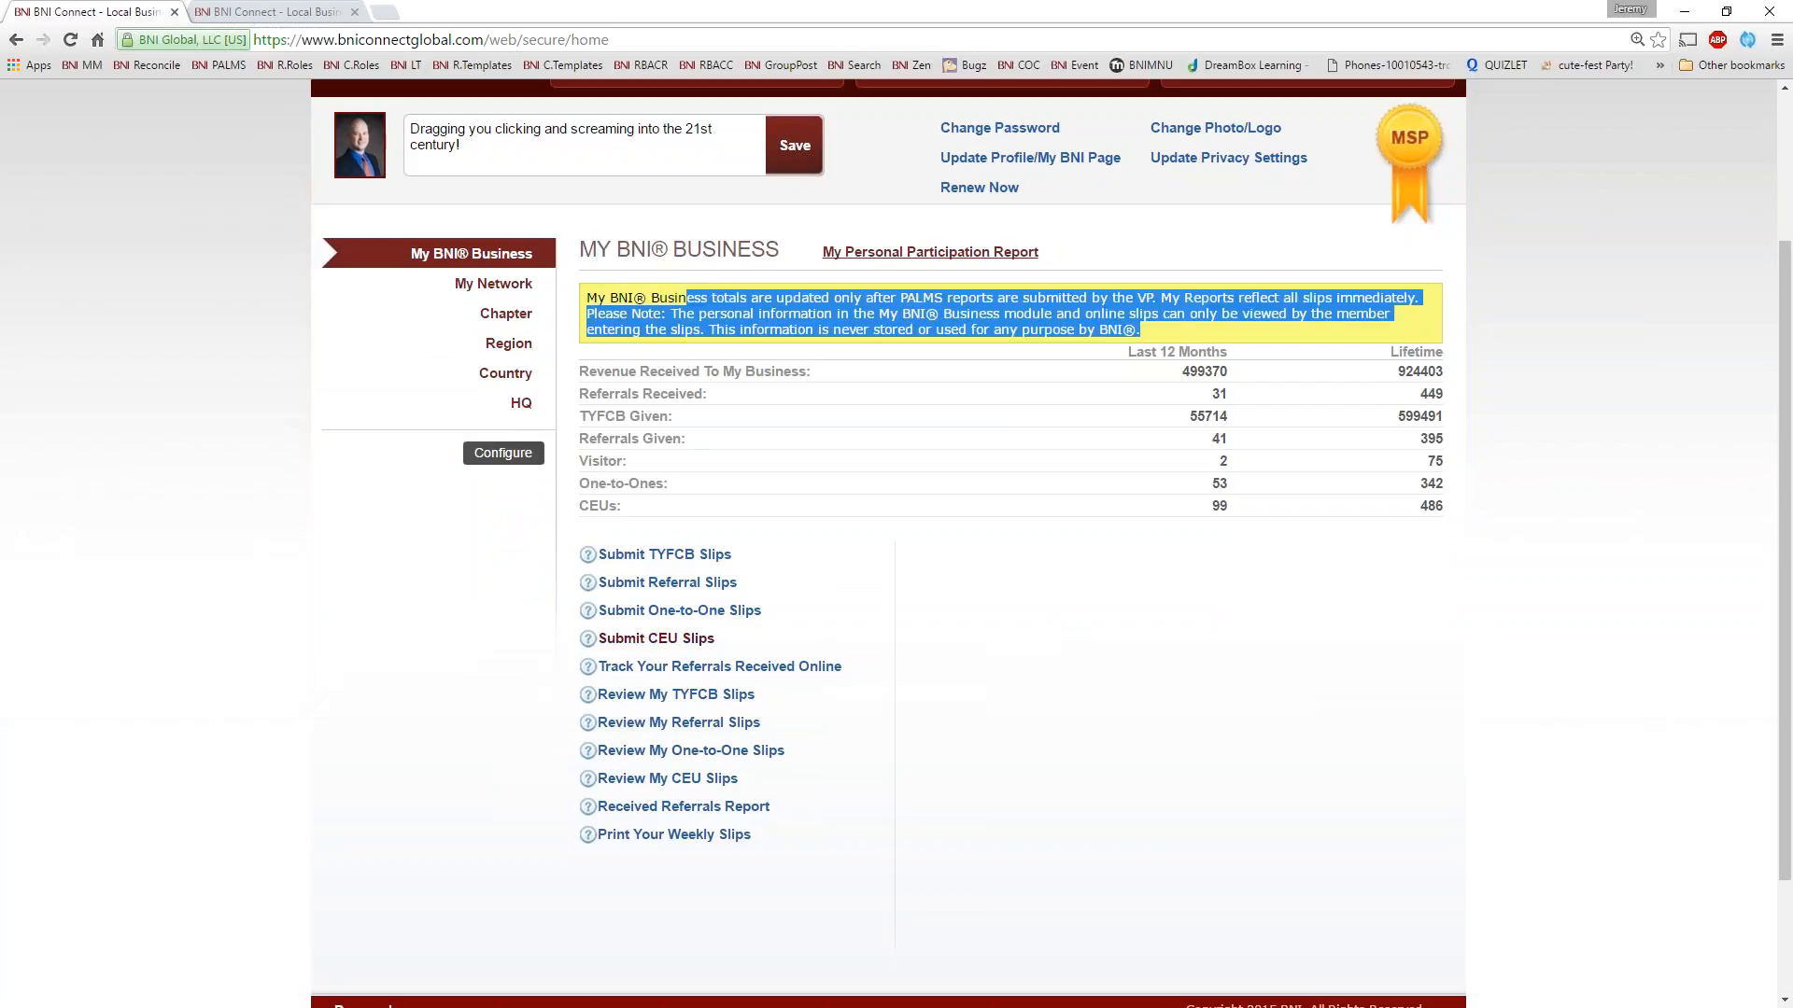
{"action": "left_click", "coordinate": [763, 417]}
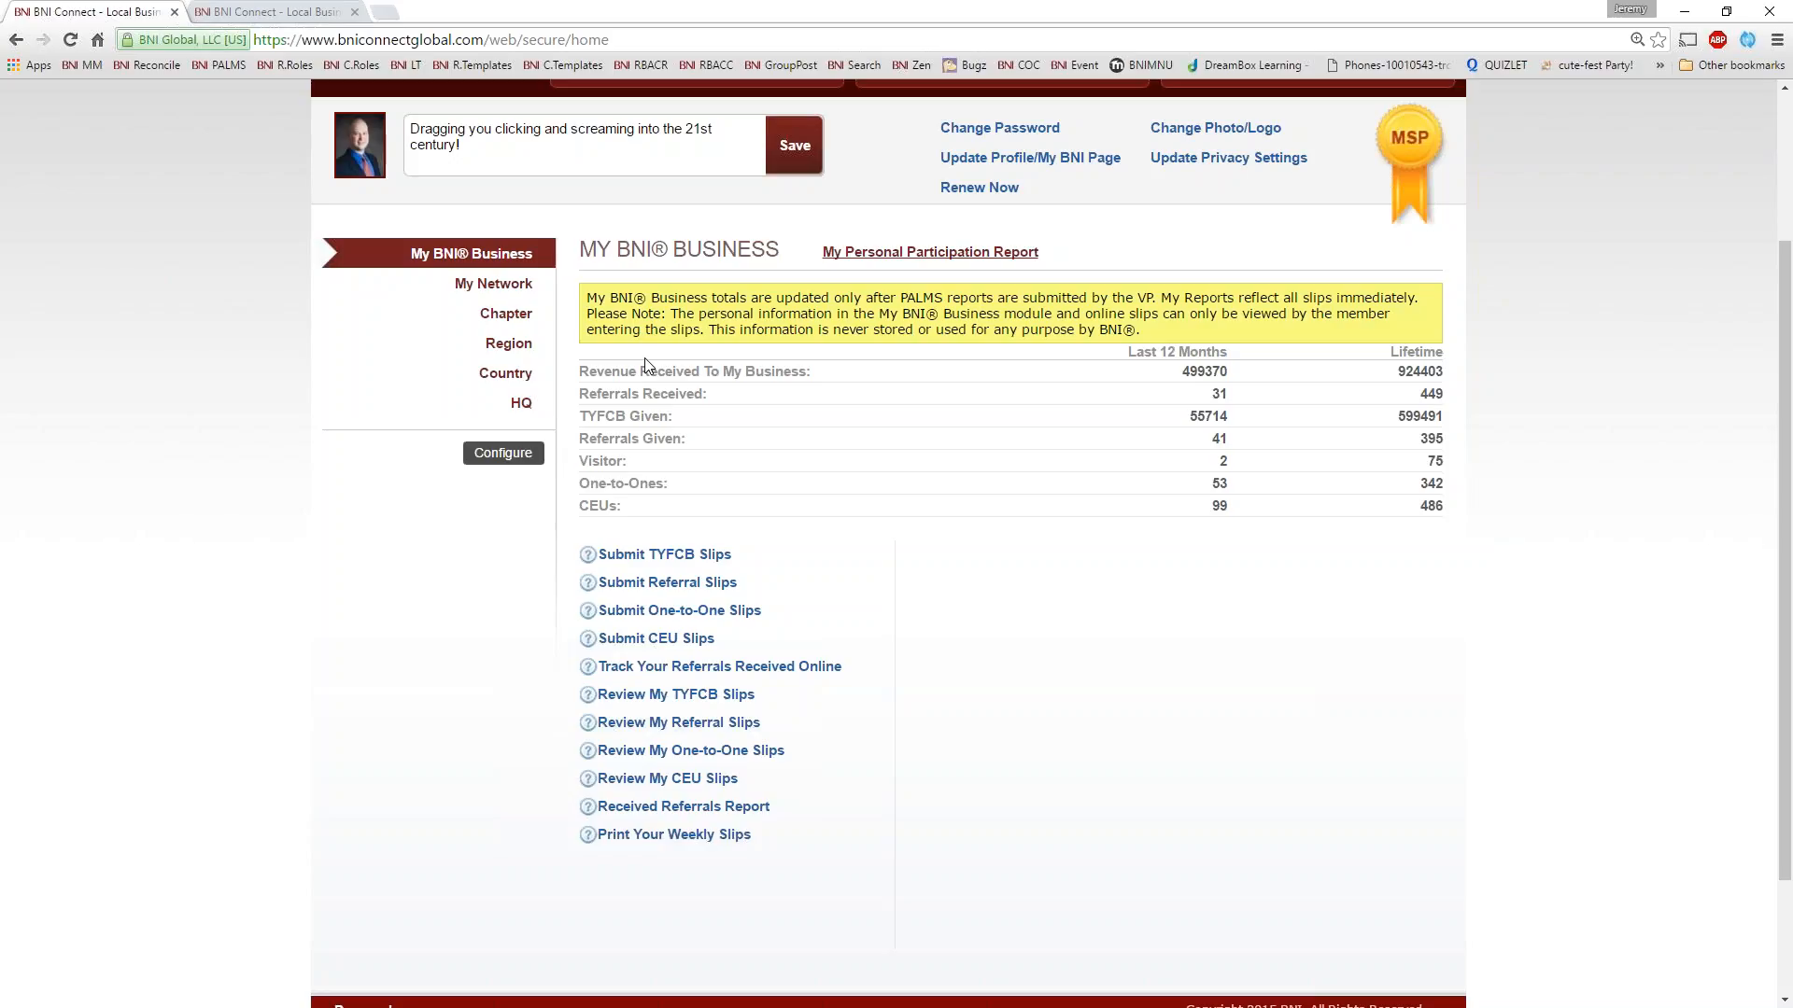
View the blank referral slip form, close it, and highlight the last-12-months Referrals Given figure
{"action": "left_click", "coordinate": [612, 584]}
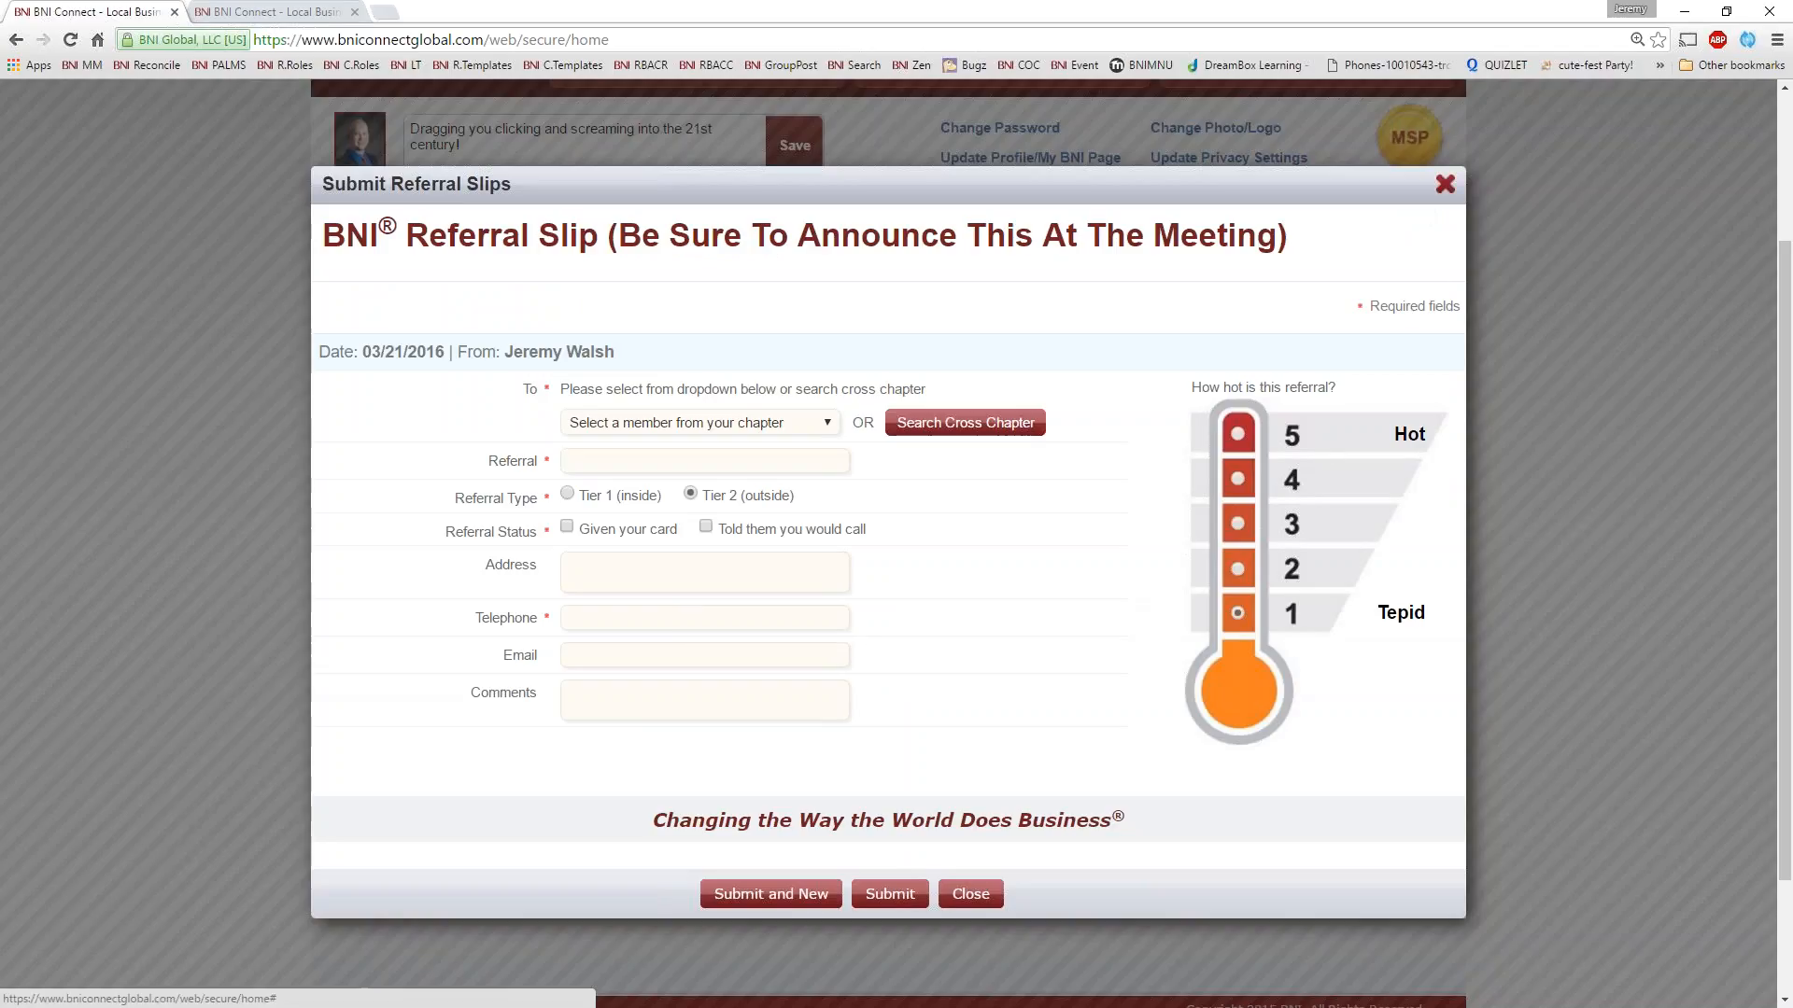
{"action": "left_click", "coordinate": [1446, 184]}
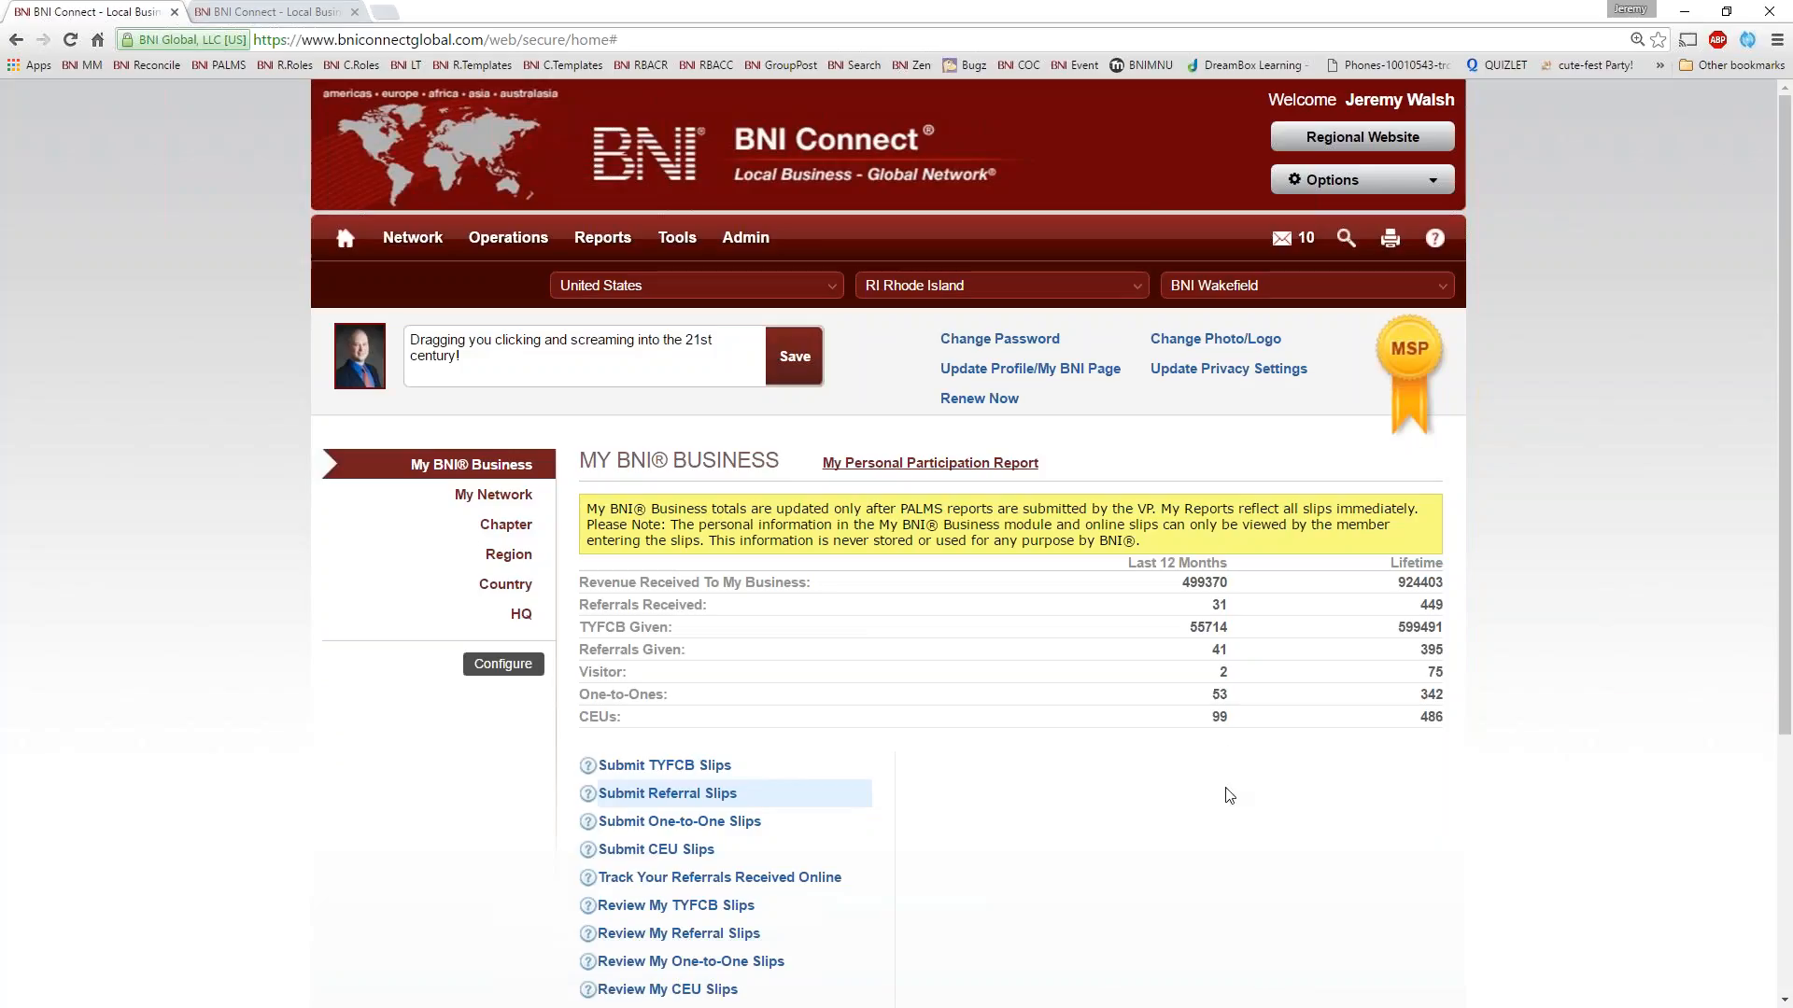
{"action": "double_click", "coordinate": [1220, 650]}
Run the review report of my One-to-One slips for 09/21/2015 to 03/21/2016
{"action": "scroll", "coordinate": [1010, 772], "scroll_direction": "down", "scroll_amount": 1}
{"action": "scroll", "coordinate": [1009, 772], "scroll_direction": "down", "scroll_amount": 1}
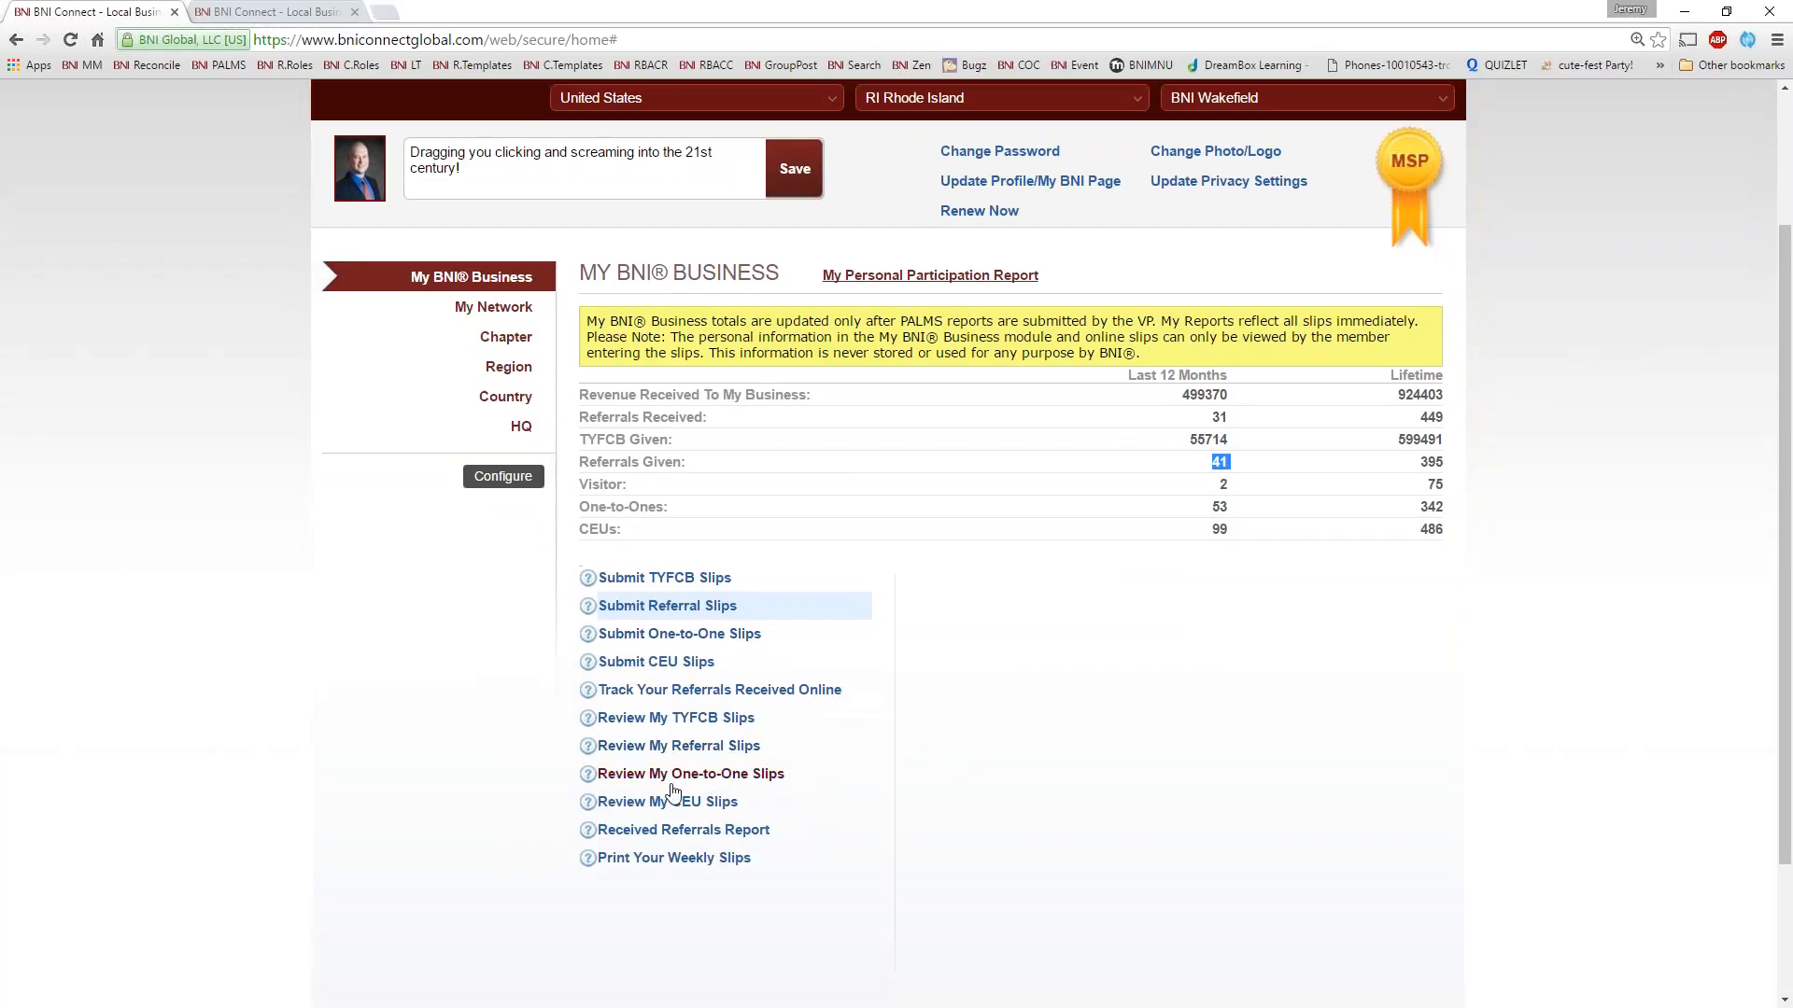
{"action": "left_click", "coordinate": [691, 774]}
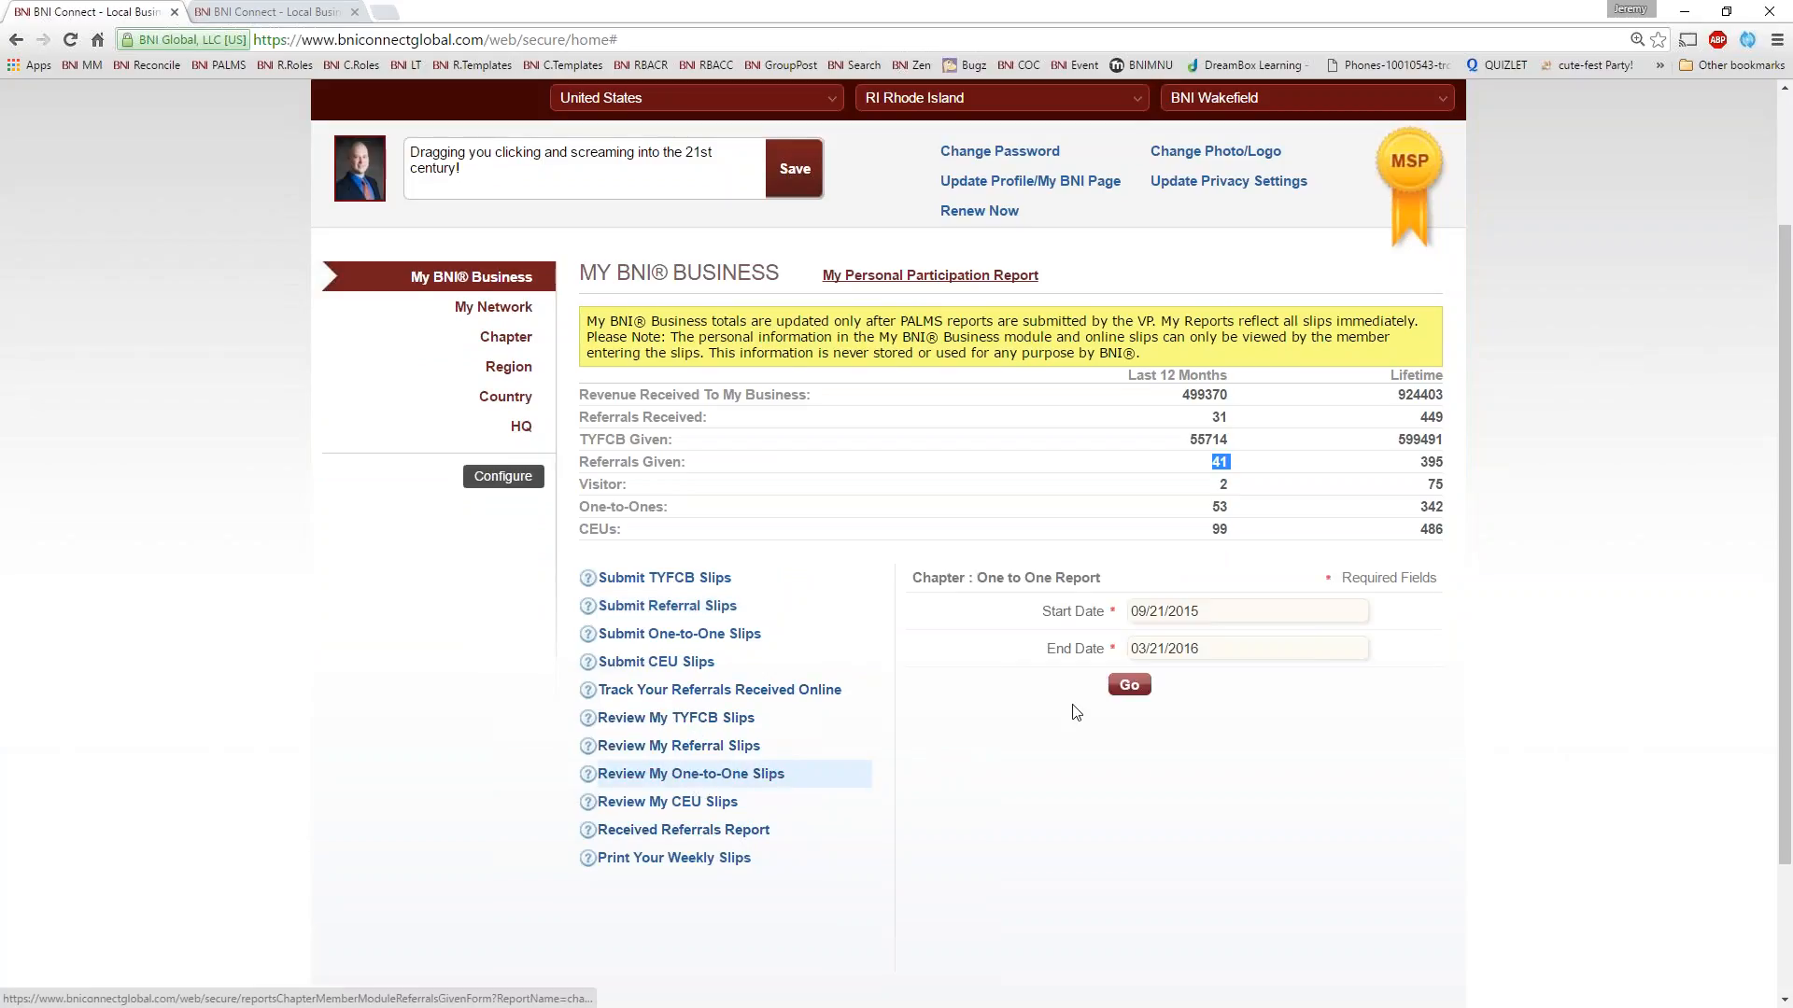
{"action": "left_click", "coordinate": [1129, 685]}
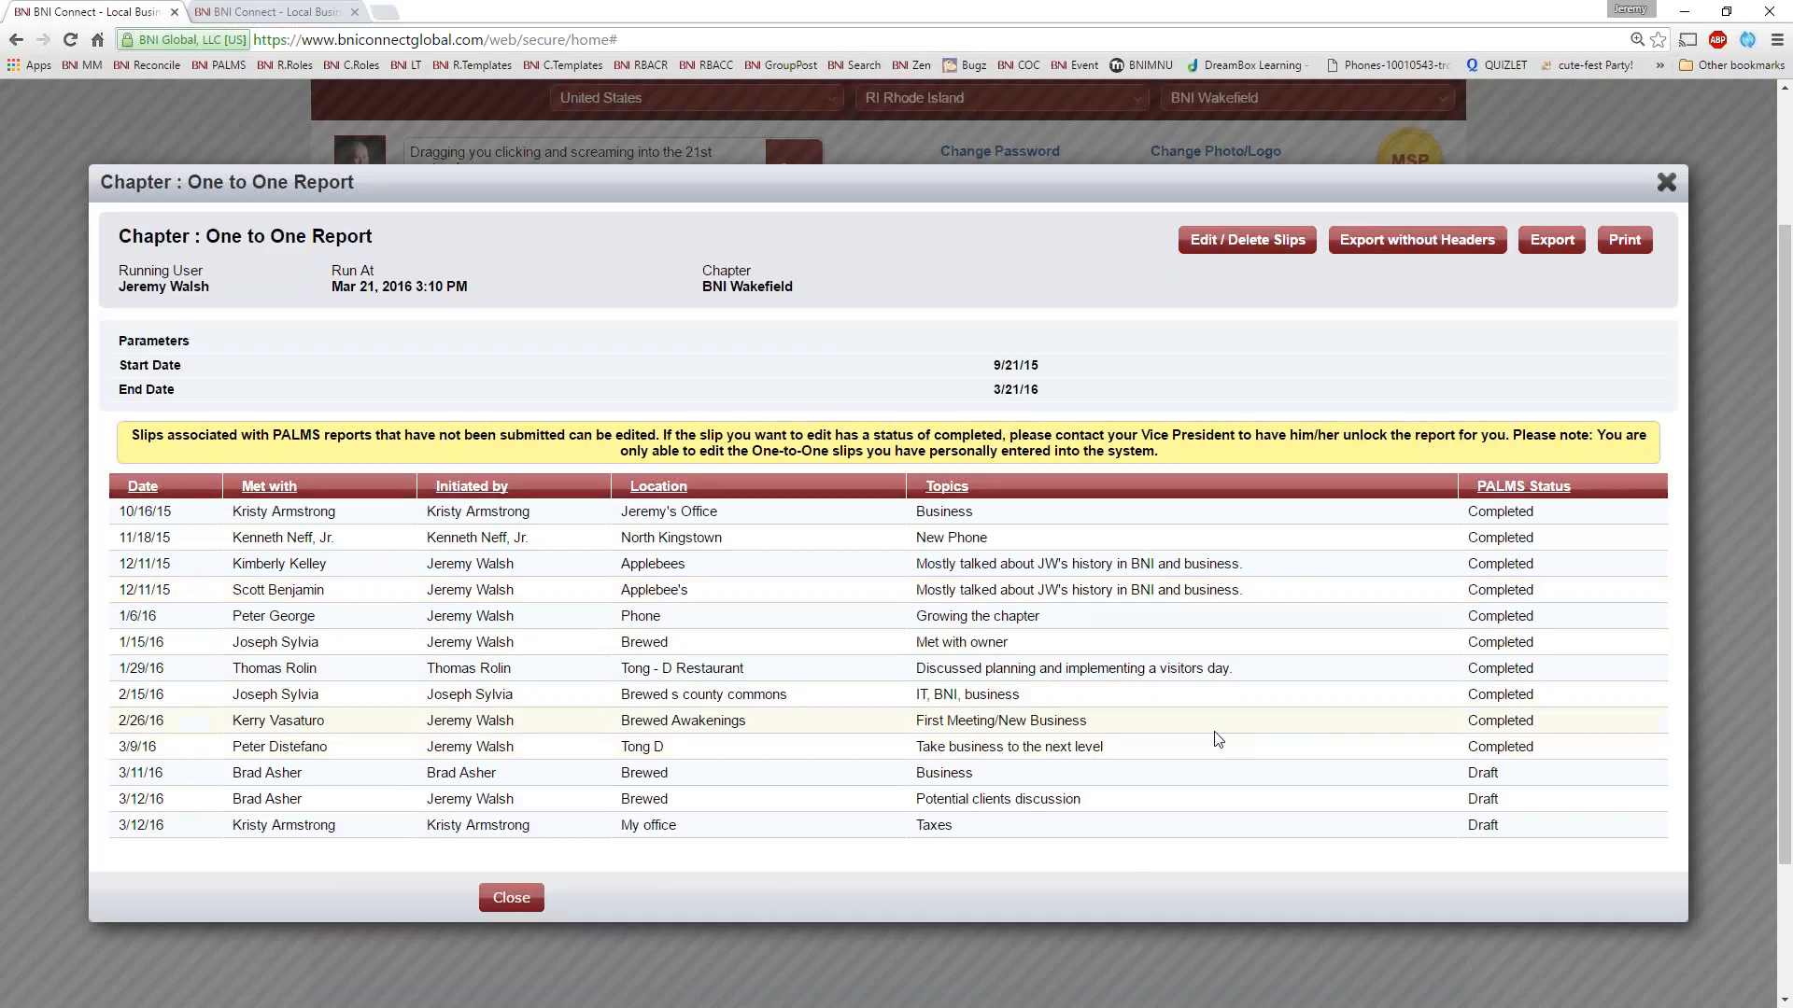
Compare the PALMS status of the latest One-to-One slips, draft versus completed, and close the report
{"action": "double_click", "coordinate": [1525, 778]}
{"action": "left_click_drag", "start_coordinate": [1542, 747], "coordinate": [1466, 747]}
{"action": "left_click", "coordinate": [1667, 183]}
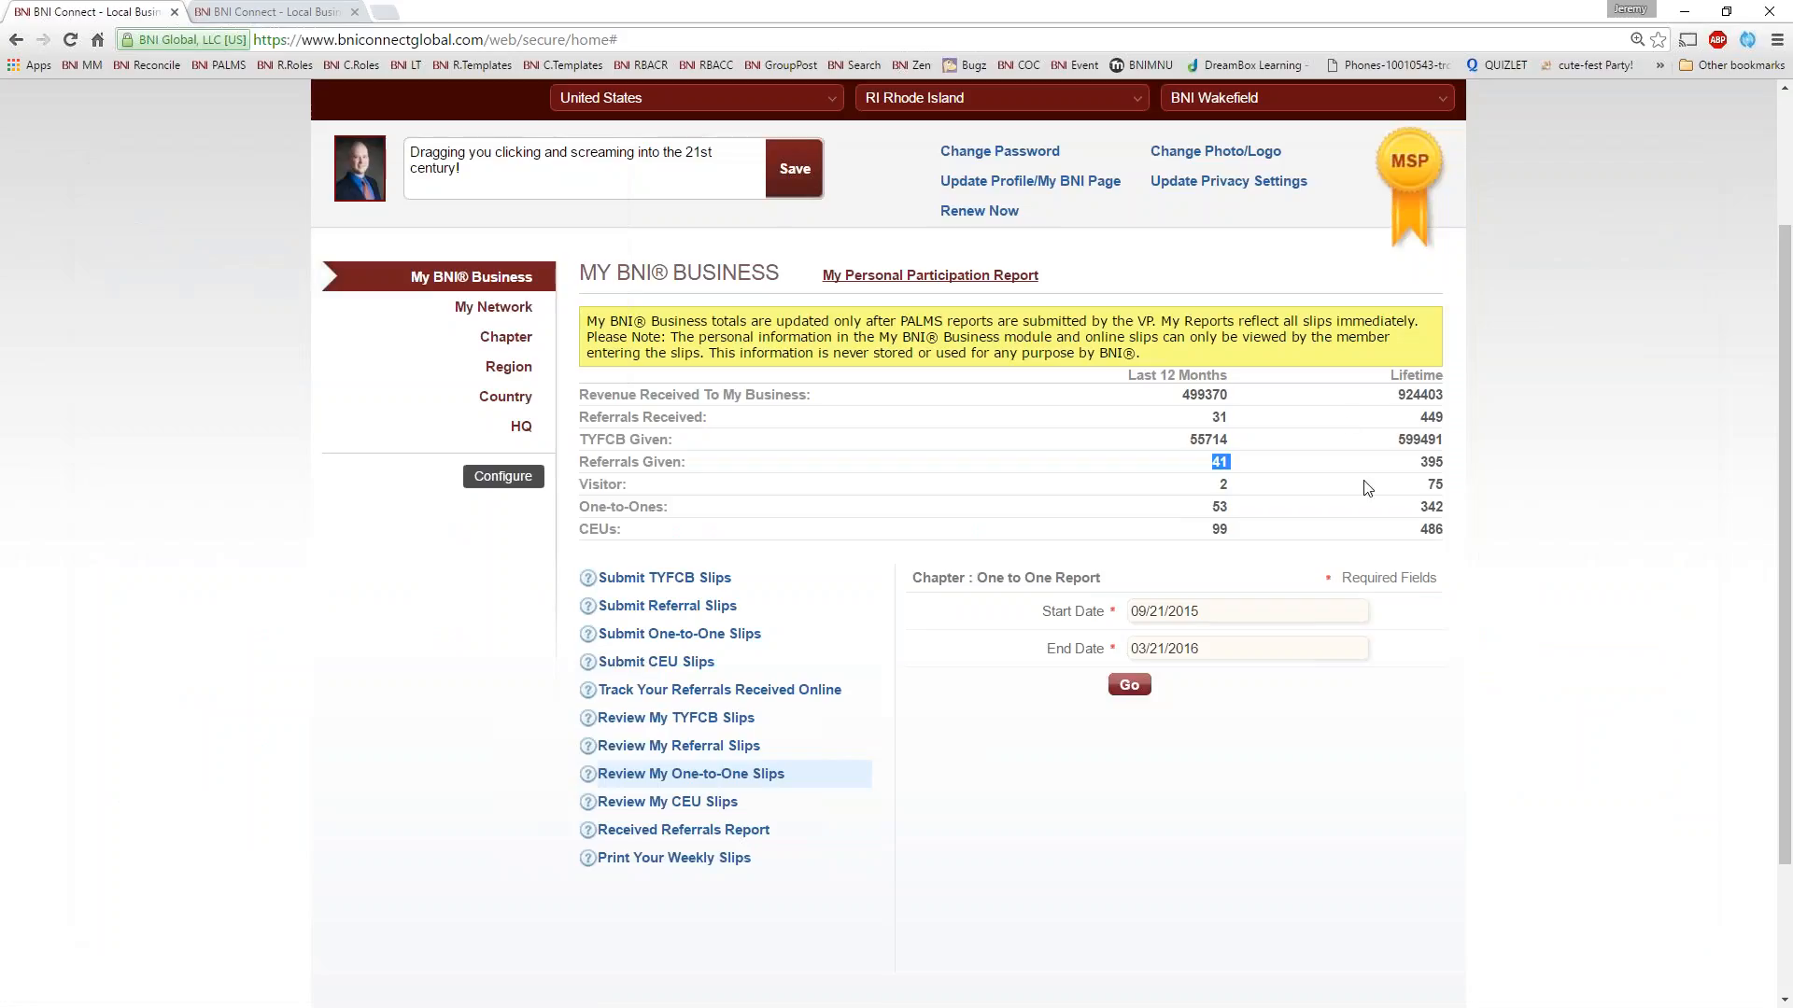
Open My Personal Participation Report and look through its weekly meeting rows
{"action": "left_click", "coordinate": [1233, 506]}
{"action": "left_click", "coordinate": [931, 276]}
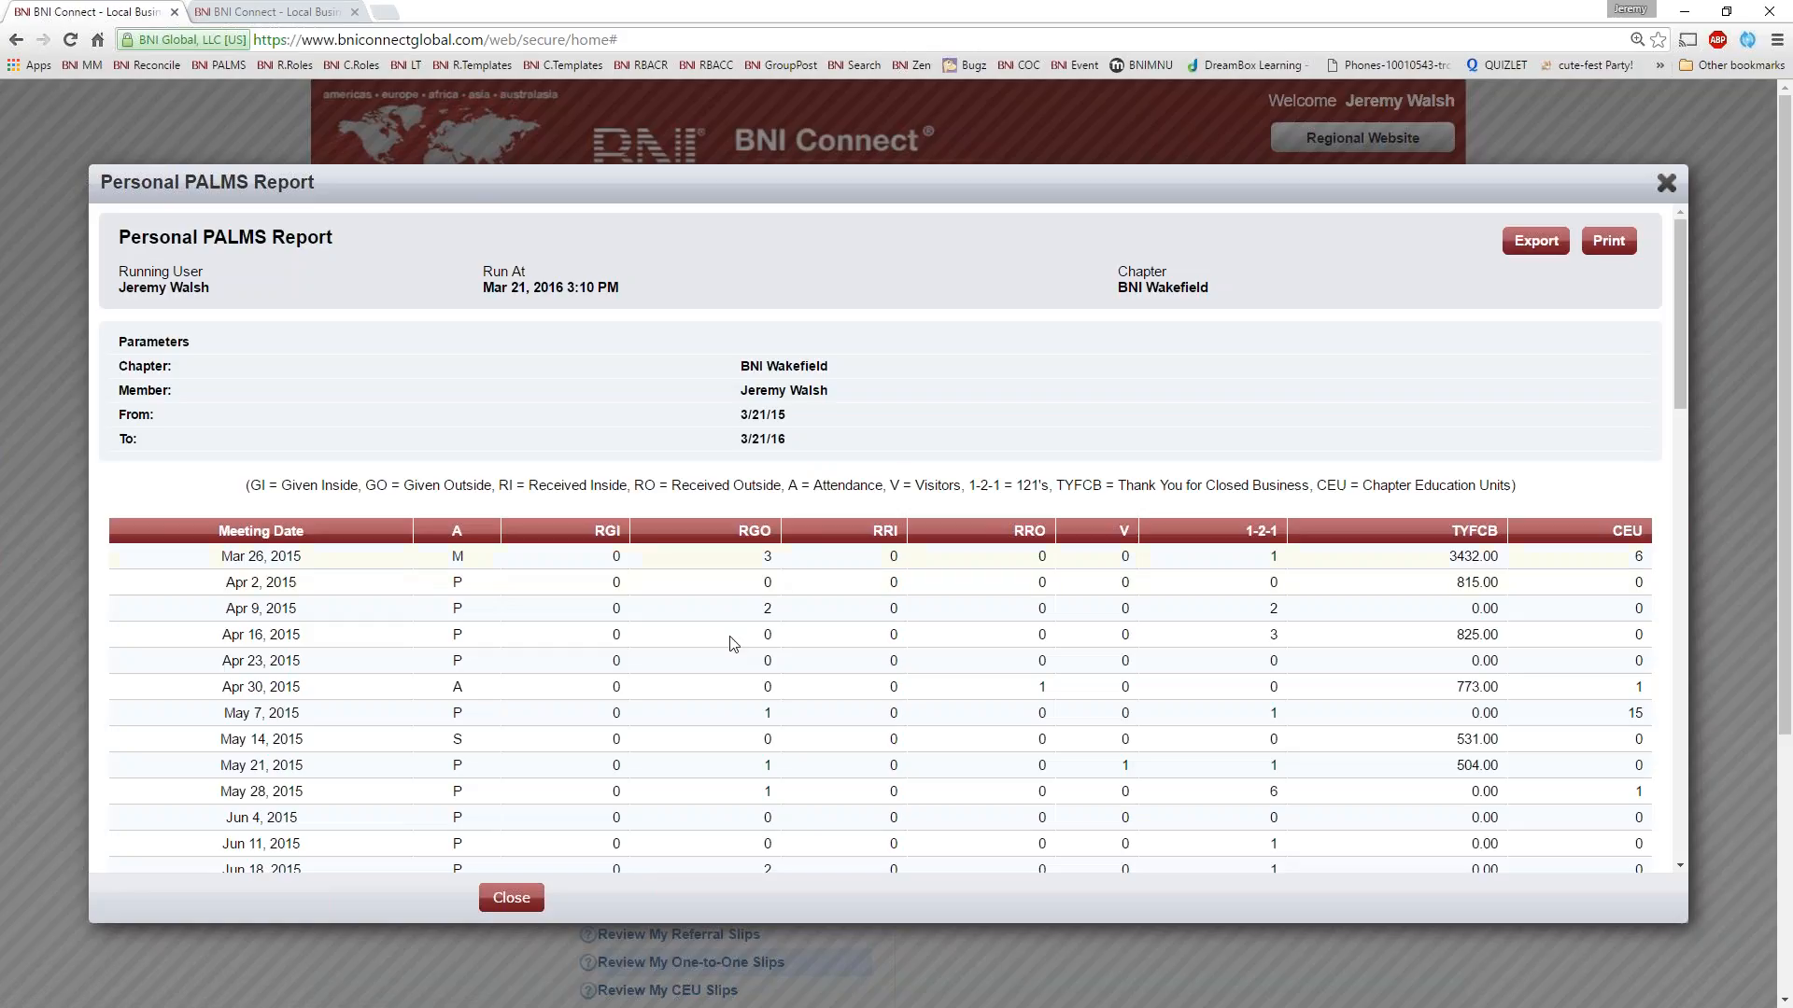
{"action": "scroll", "coordinate": [730, 649], "scroll_direction": "down", "scroll_amount": 4}
{"action": "scroll", "coordinate": [726, 660], "scroll_direction": "down", "scroll_amount": 2}
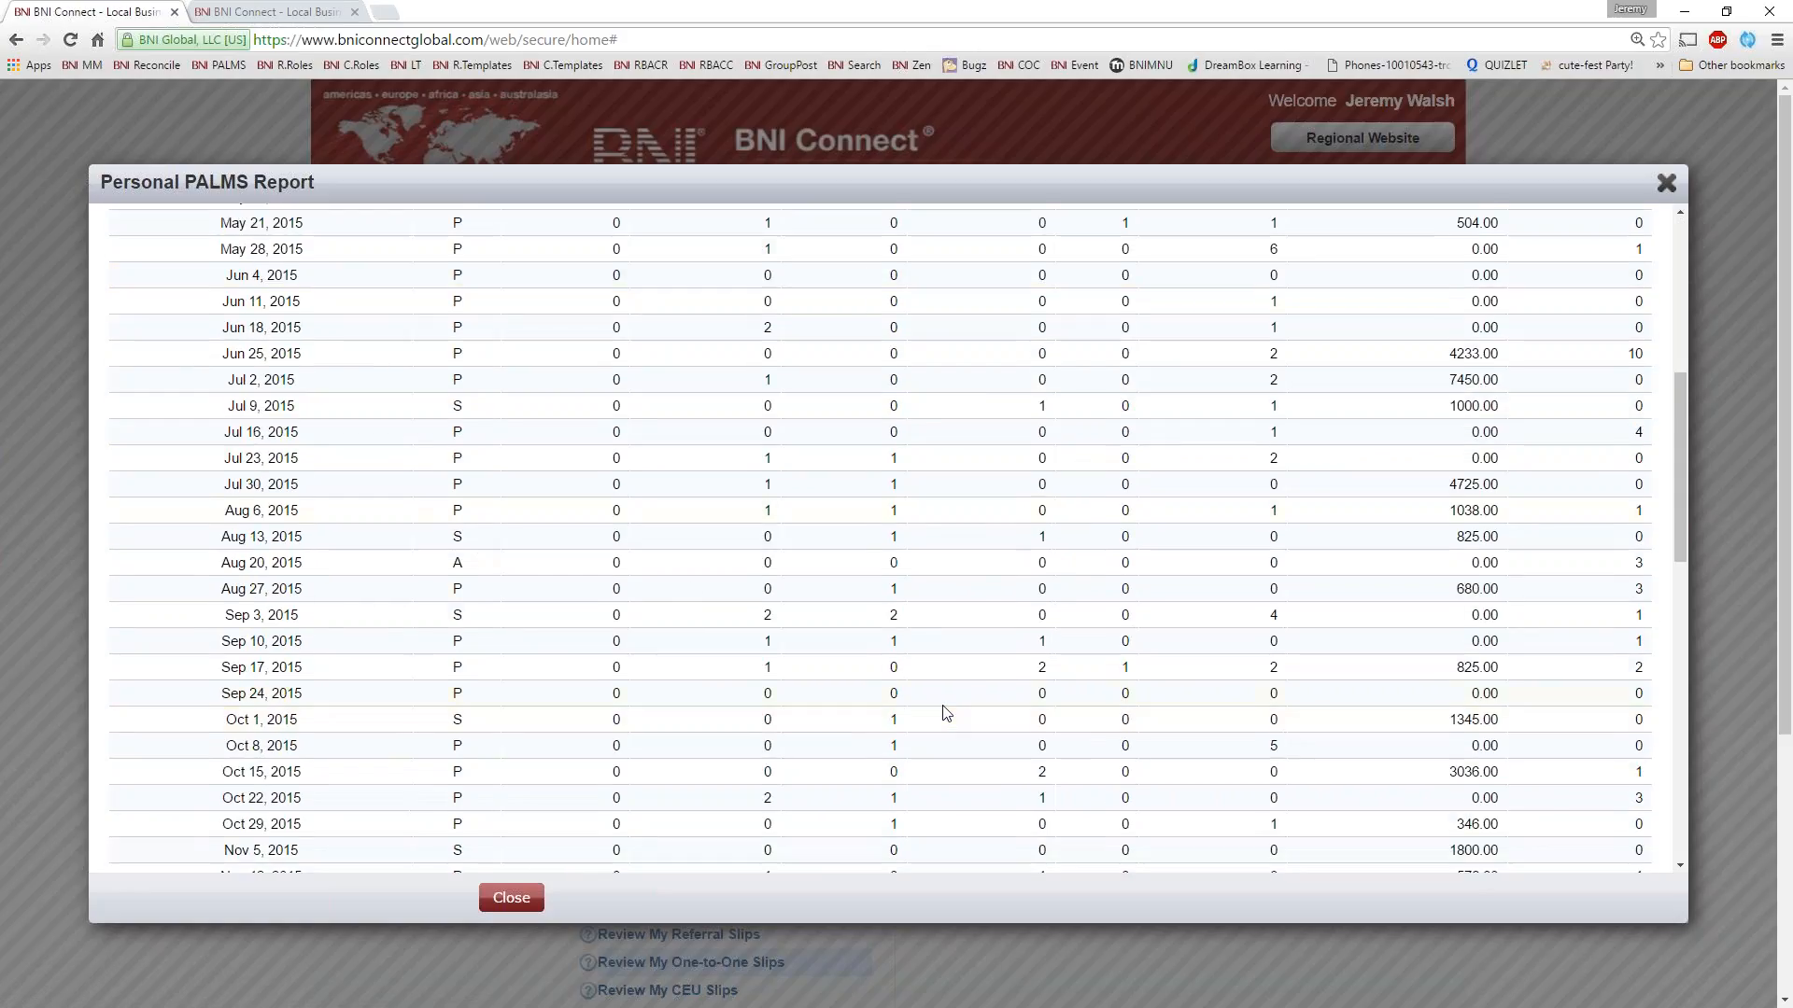
{"action": "scroll", "coordinate": [945, 702], "scroll_direction": "down", "scroll_amount": 3}
{"action": "scroll", "coordinate": [945, 702], "scroll_direction": "up", "scroll_amount": 8}
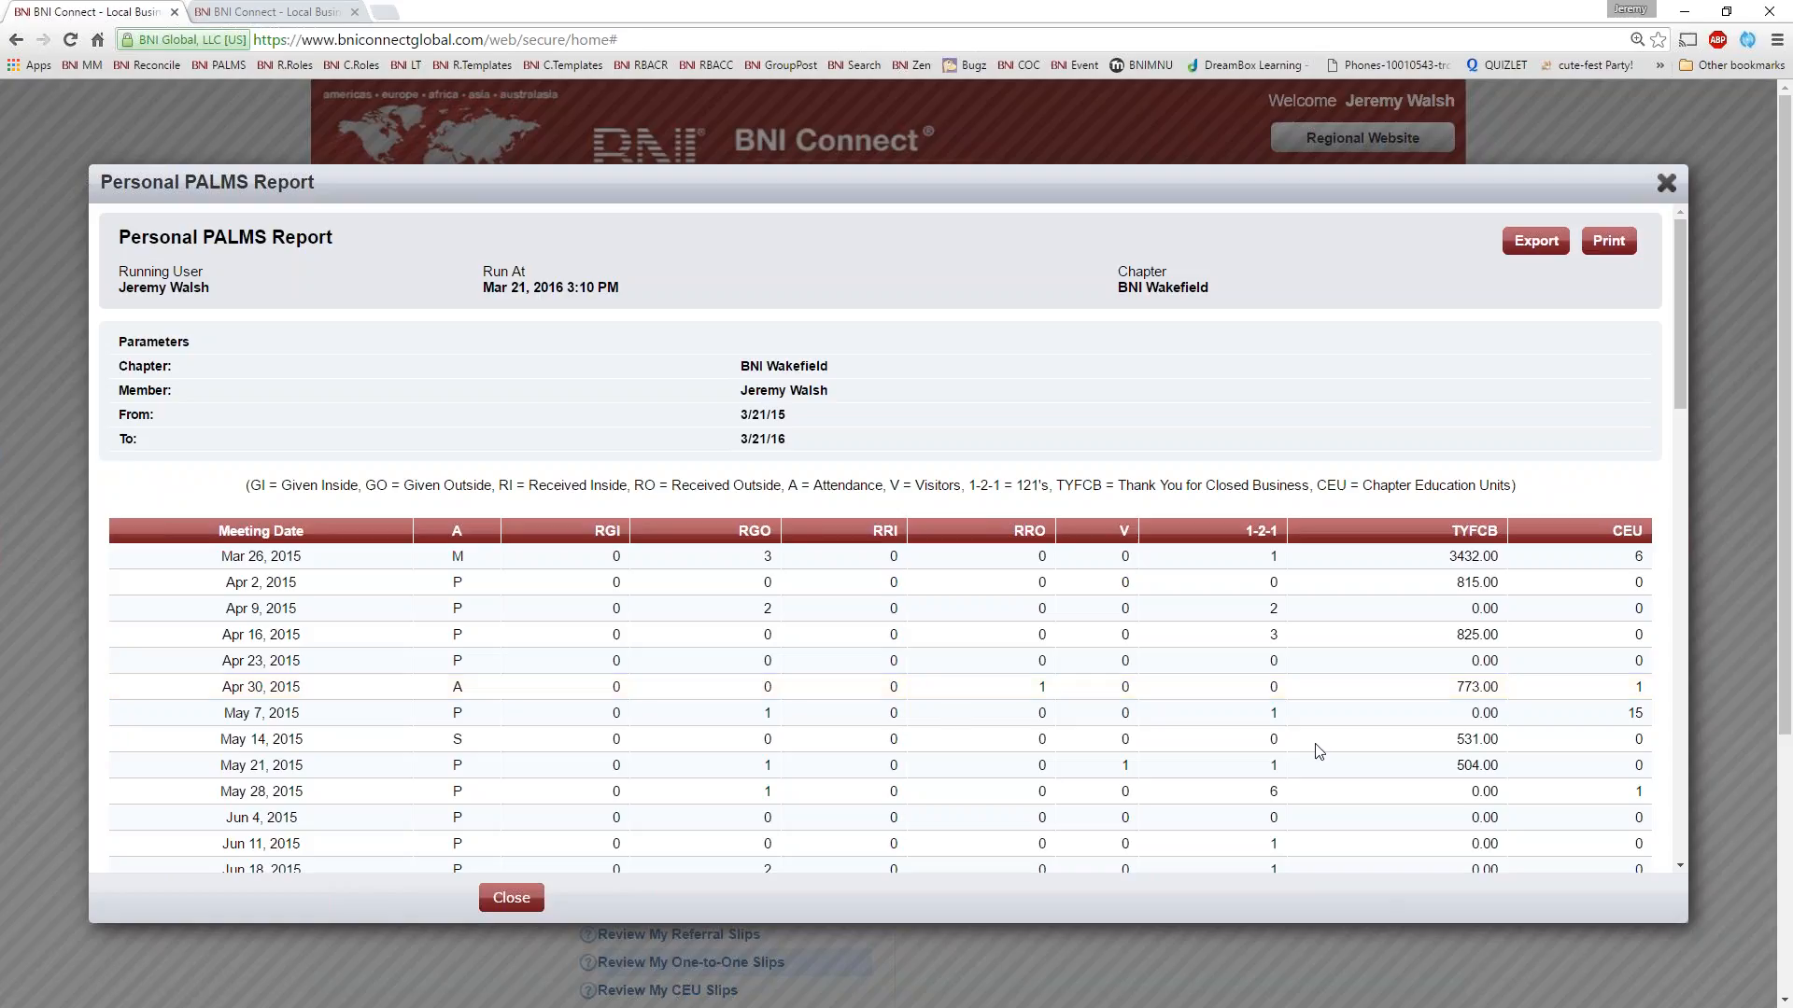
Review the Personal PALMS Report down to its Total row and highlight the Feb 18, 2016 meeting date
{"action": "scroll", "coordinate": [1316, 752], "scroll_direction": "down", "scroll_amount": 3}
{"action": "scroll", "coordinate": [1316, 752], "scroll_direction": "down", "scroll_amount": 7}
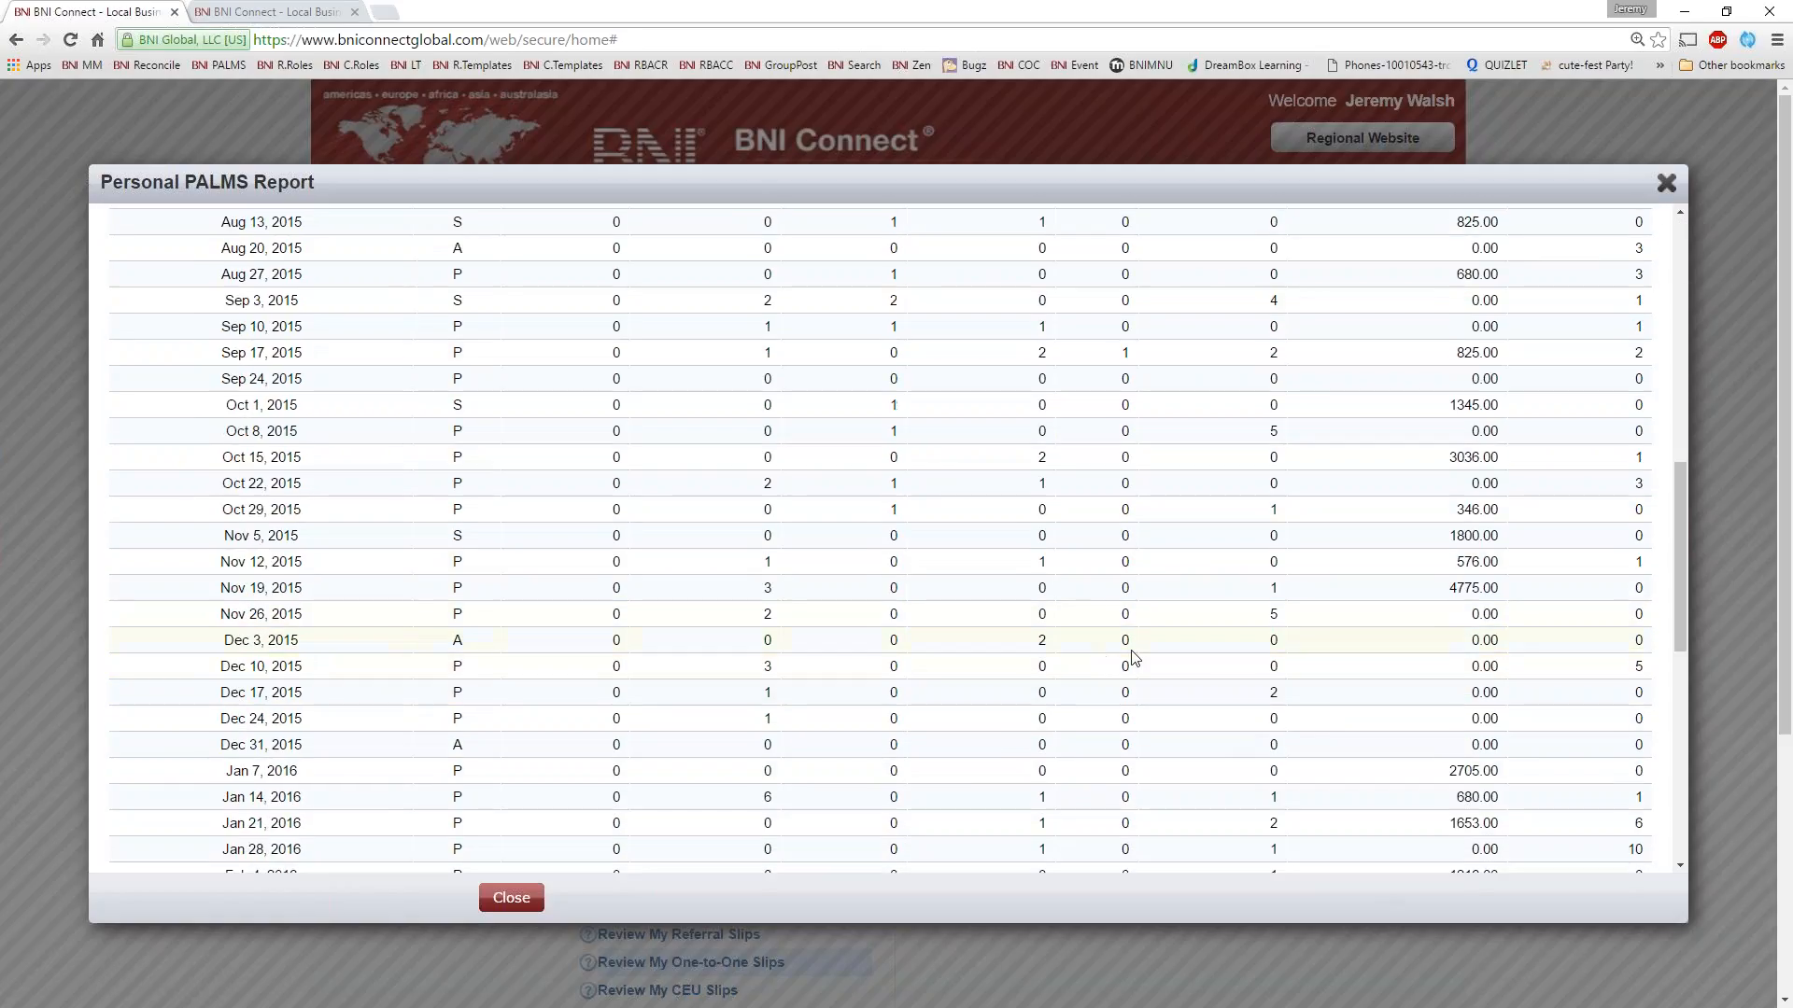
{"action": "scroll", "coordinate": [1232, 607], "scroll_direction": "down", "scroll_amount": 5}
{"action": "scroll", "coordinate": [1242, 560], "scroll_direction": "up", "scroll_amount": 2}
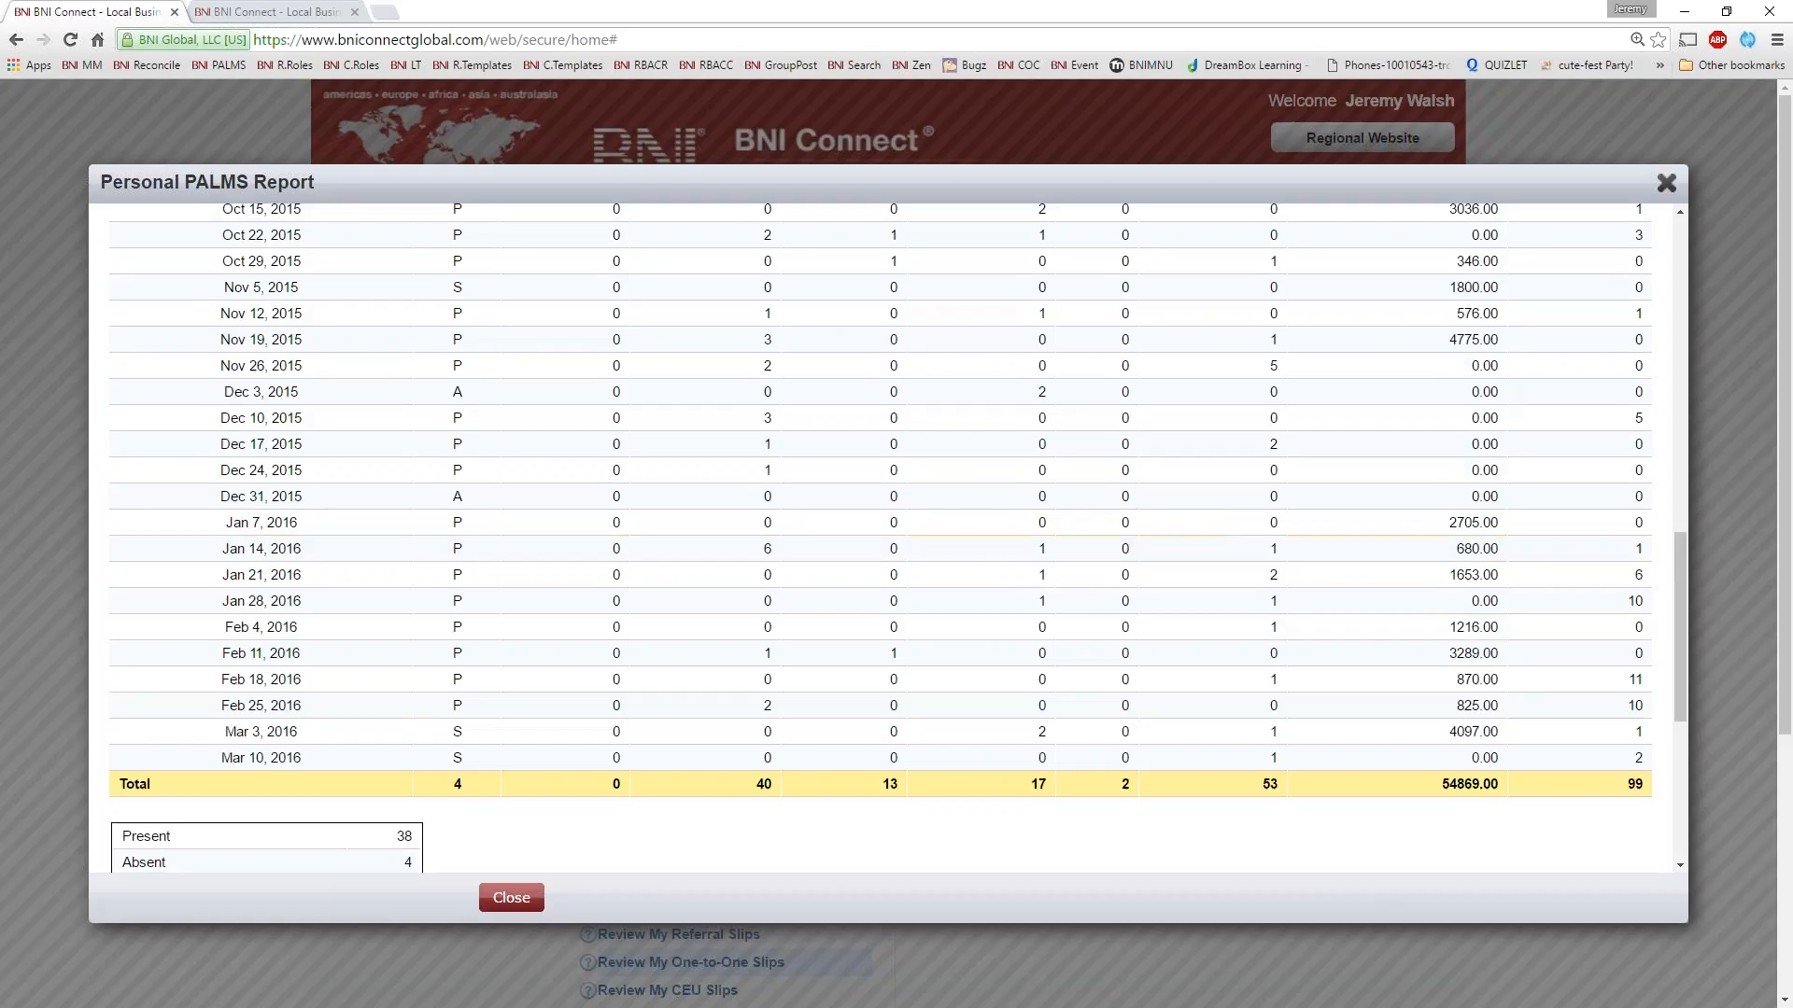
{"action": "triple_click", "coordinate": [307, 685]}
{"action": "scroll", "coordinate": [1428, 691], "scroll_direction": "up", "scroll_amount": 7}
{"action": "scroll", "coordinate": [1438, 644], "scroll_direction": "up", "scroll_amount": 5}
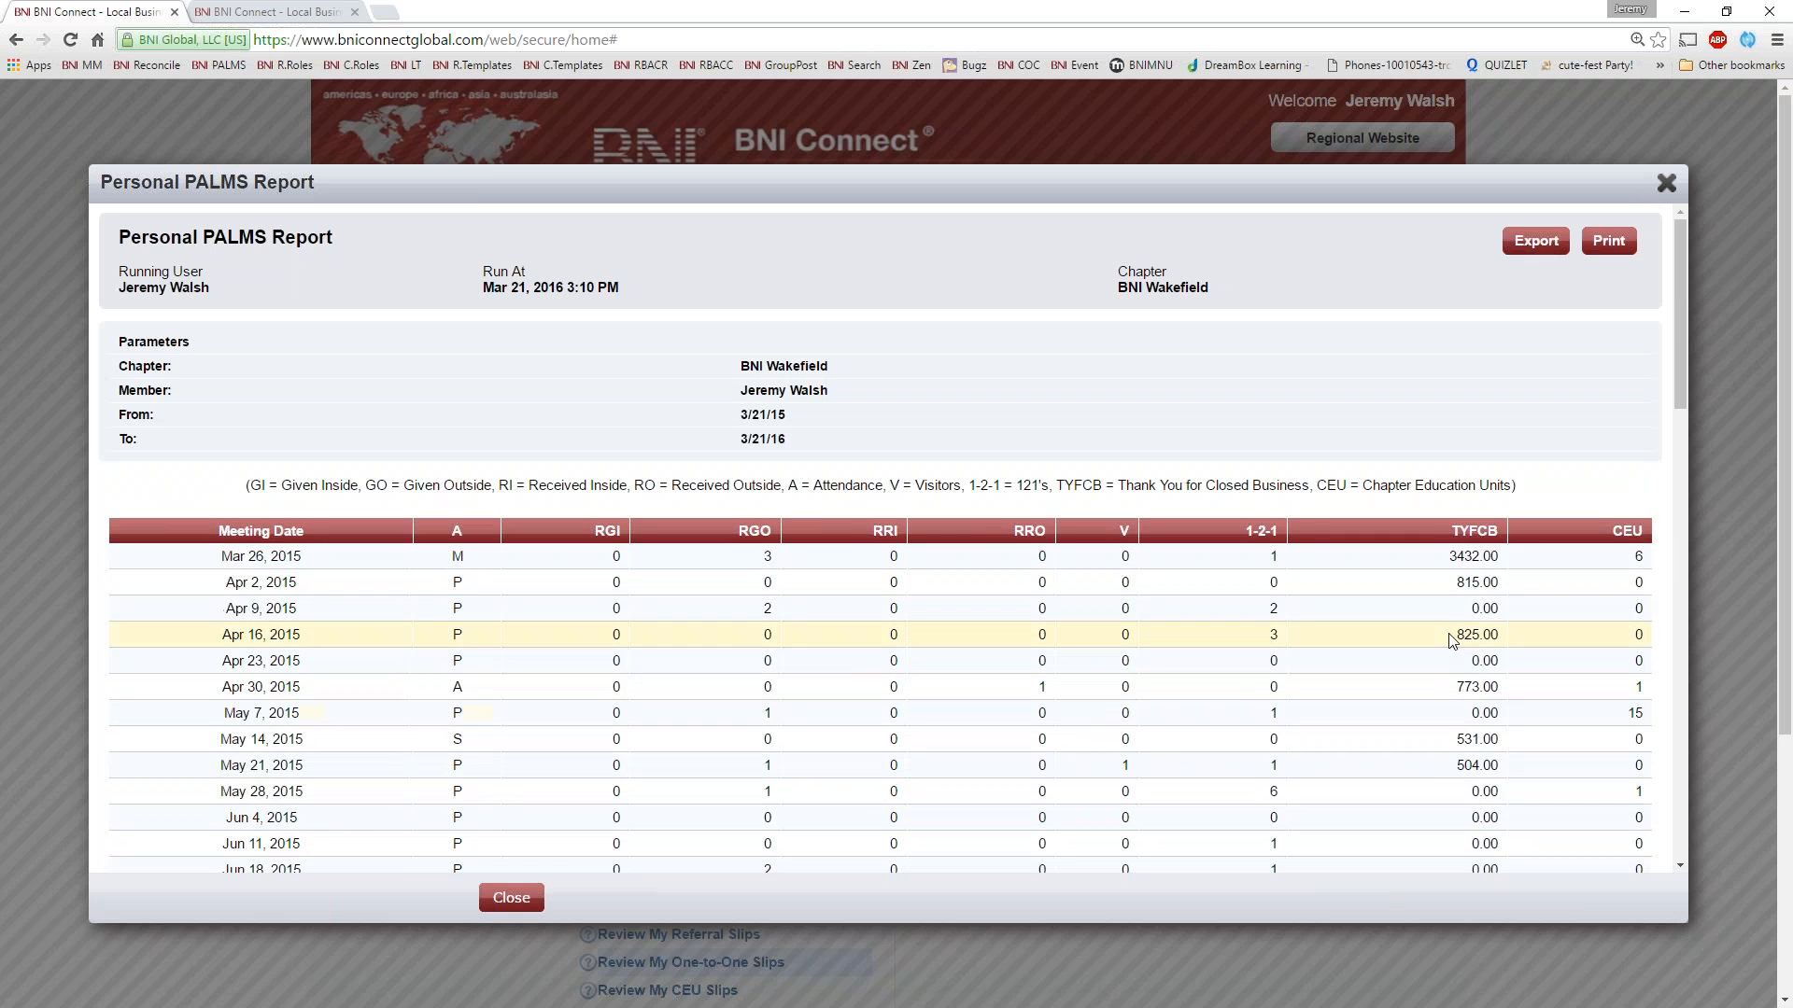
Check the report's attendance summary, sponsored members and training information, and close the Personal PALMS Report
{"action": "scroll", "coordinate": [1447, 640], "scroll_direction": "down", "scroll_amount": 15}
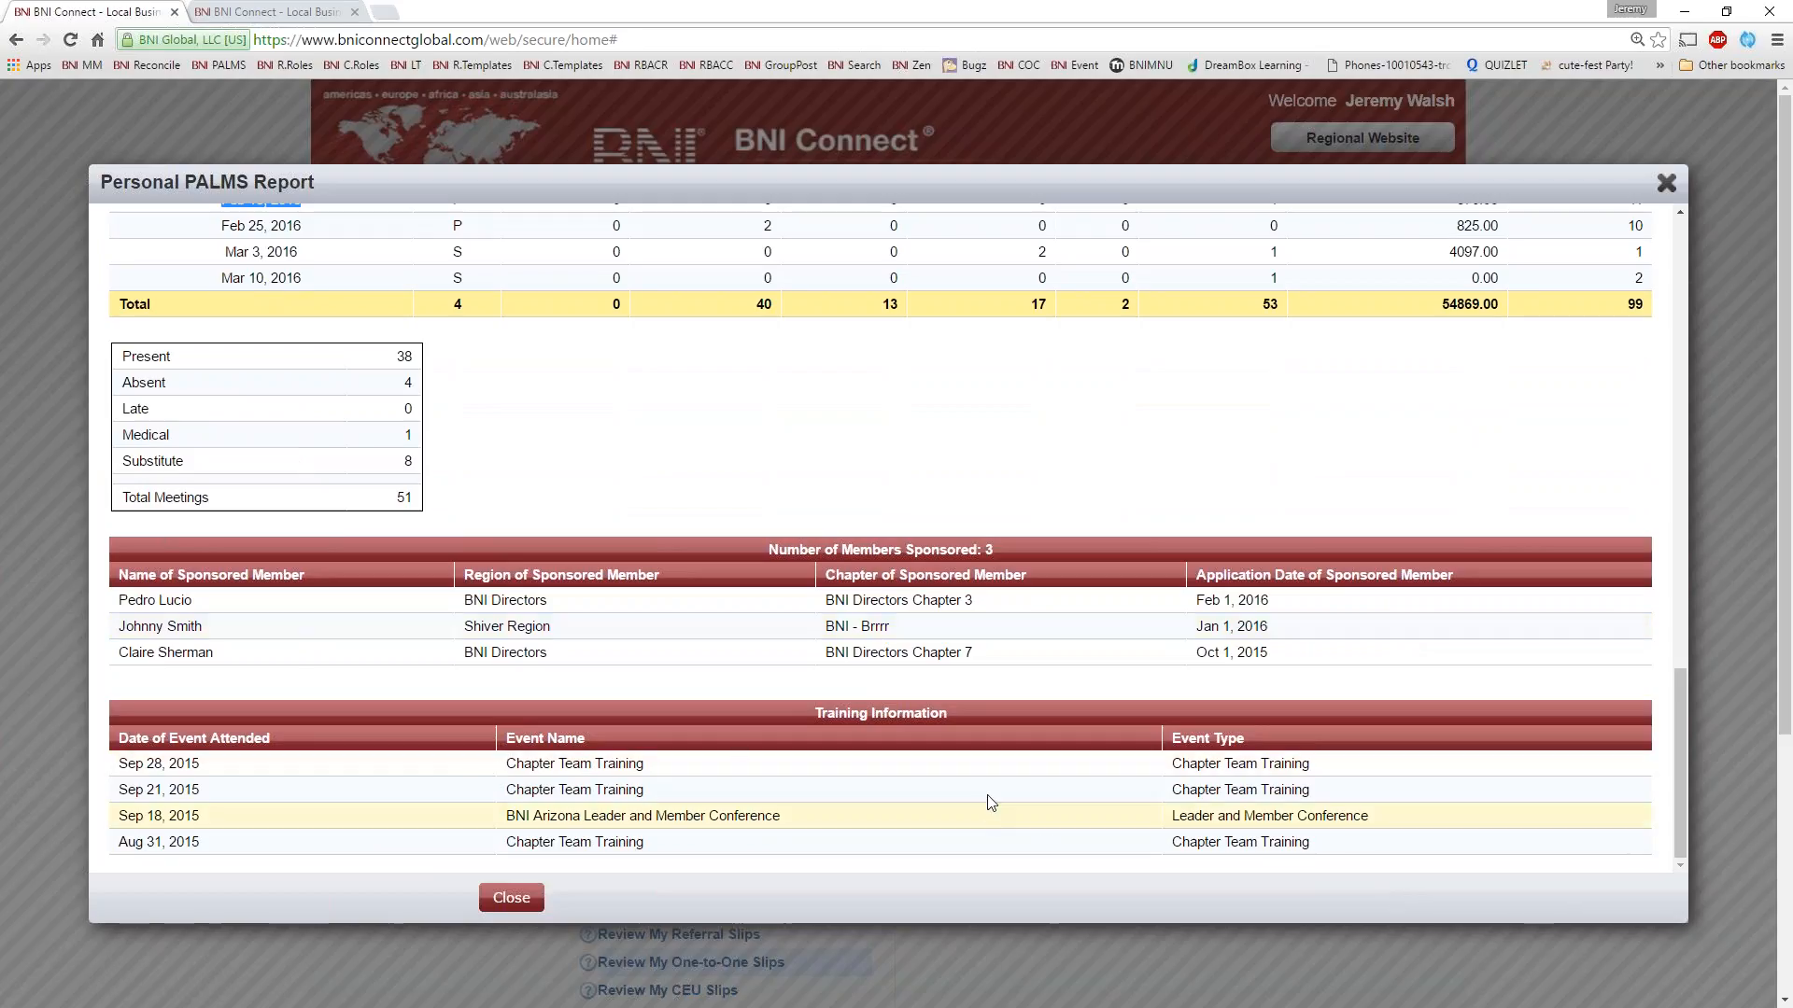
{"action": "scroll", "coordinate": [1025, 654], "scroll_direction": "up", "scroll_amount": 15}
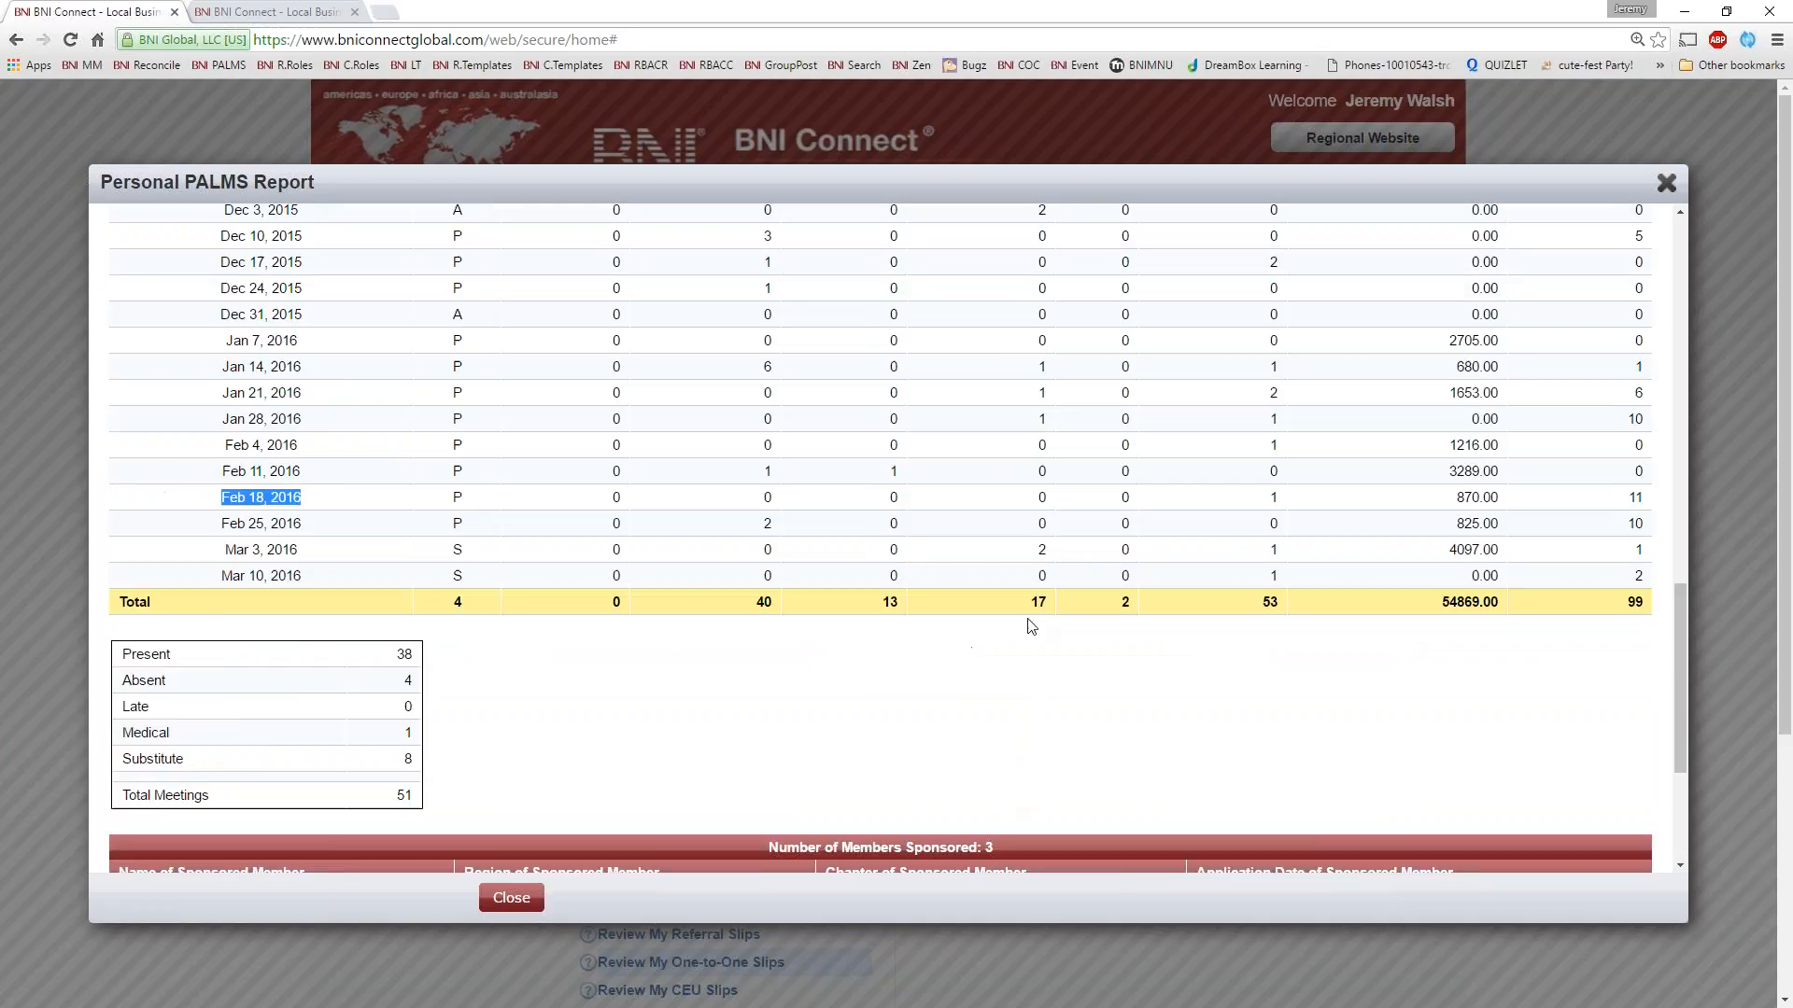
{"action": "left_click", "coordinate": [1667, 183]}
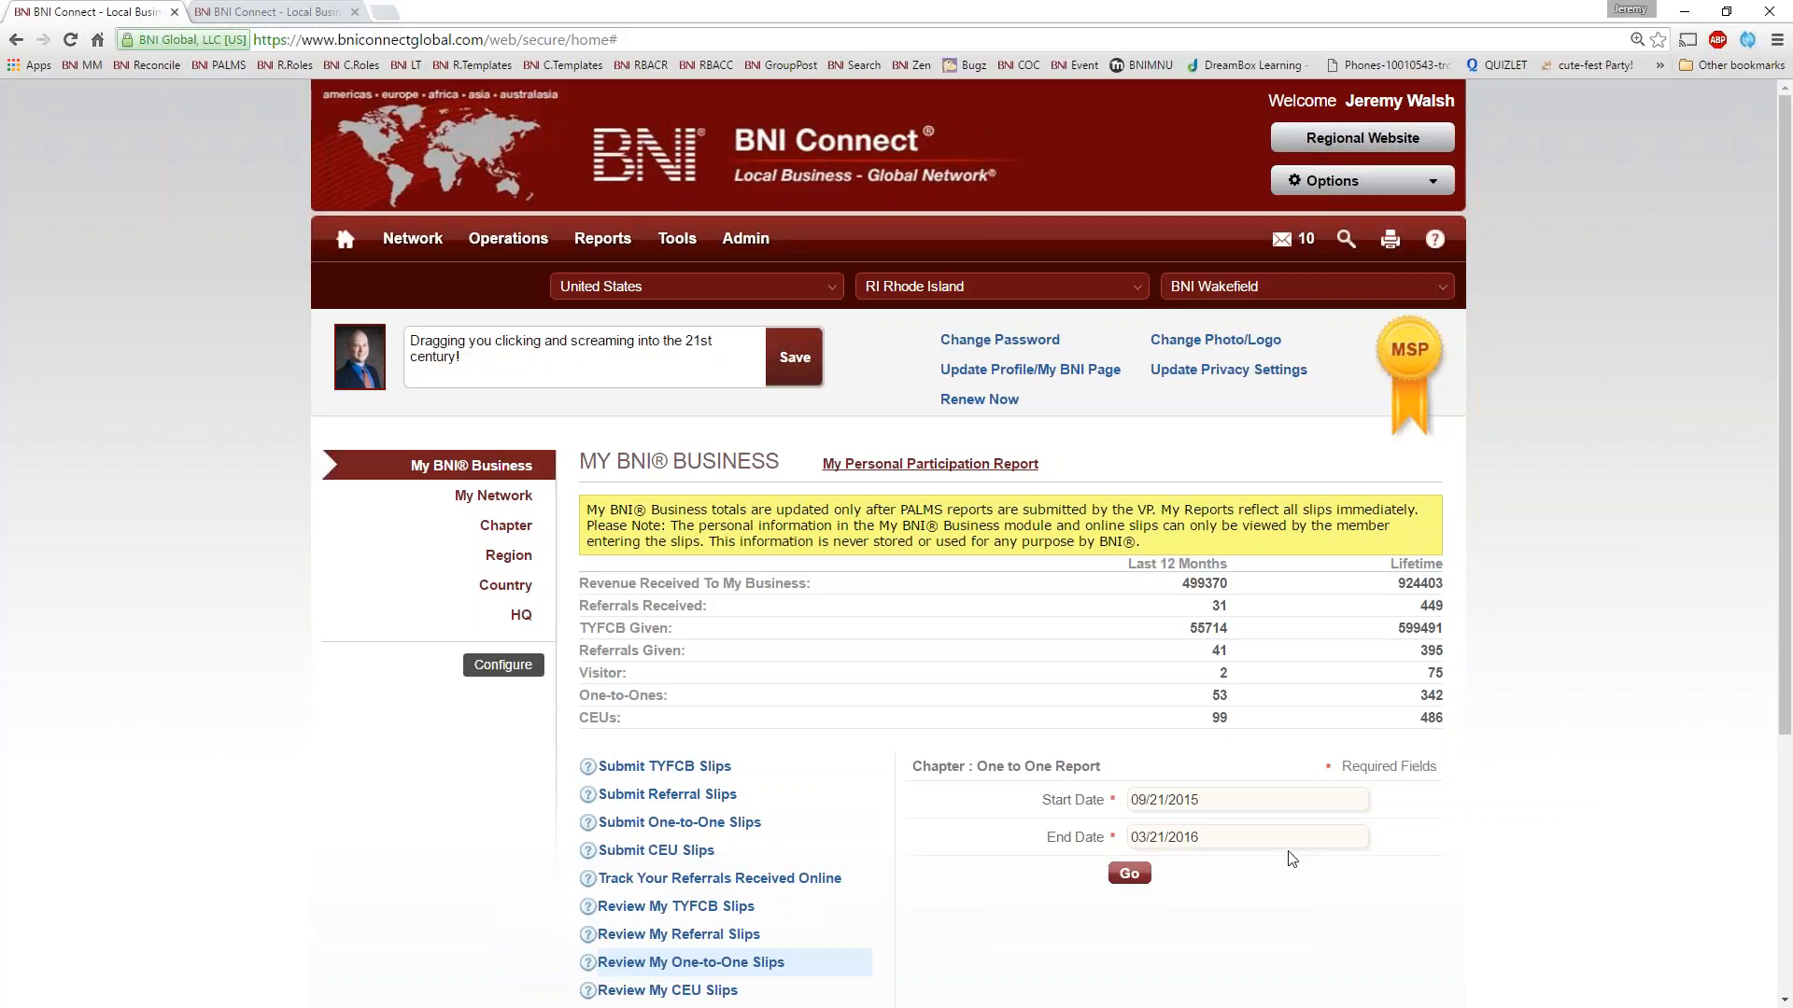
Submit a TYFCB slip thanking a chapter member for 150, with business type Repeat and the comment "Ongoing remote support."
{"action": "left_click", "coordinate": [665, 767]}
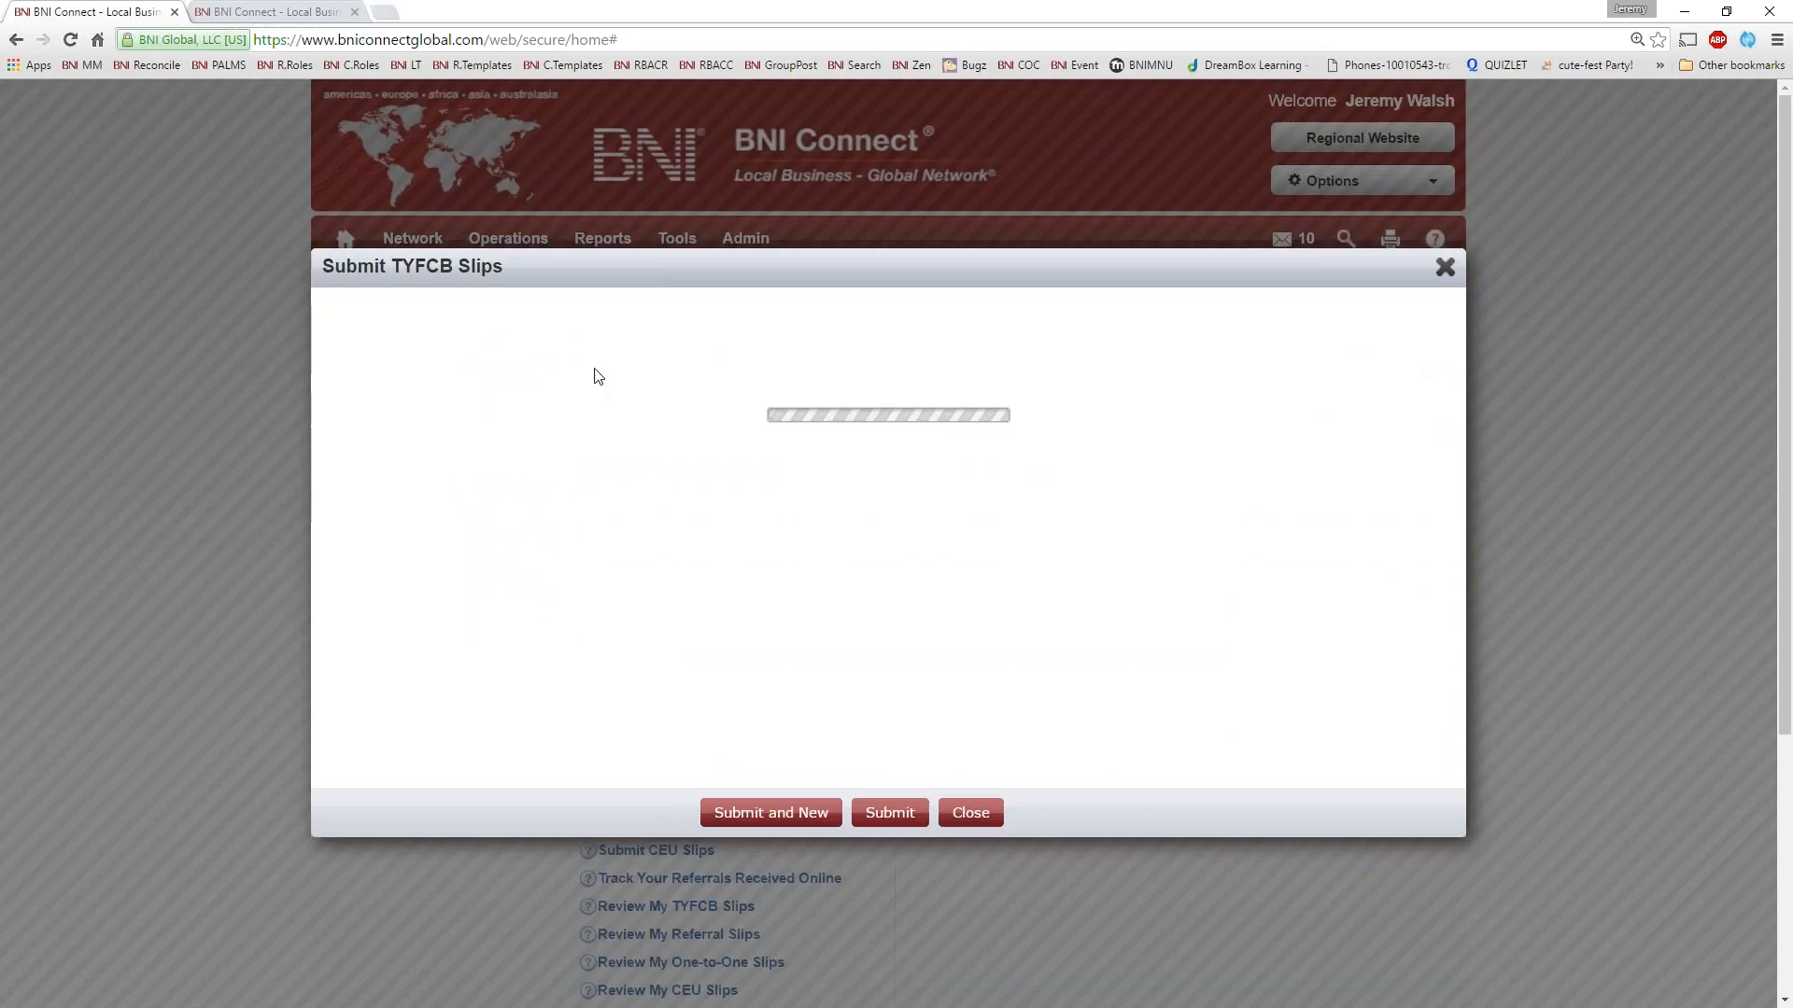
{"action": "left_click", "coordinate": [779, 505]}
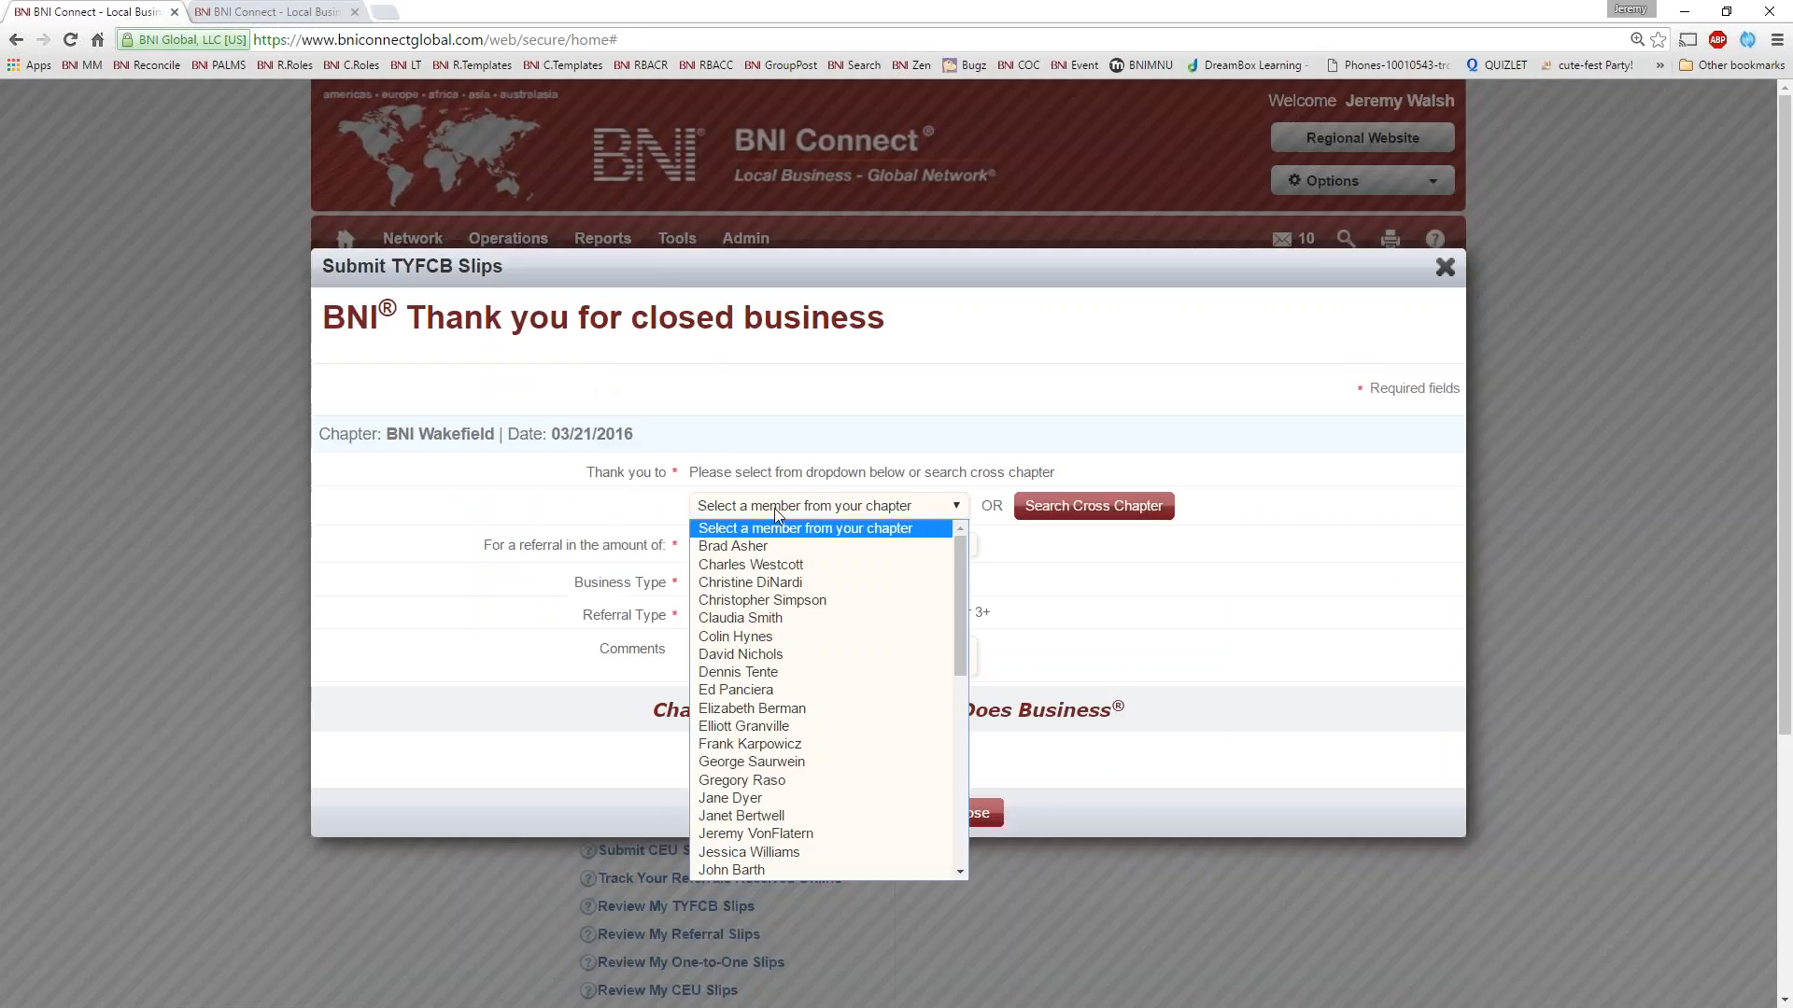
{"action": "left_click", "coordinate": [784, 658]}
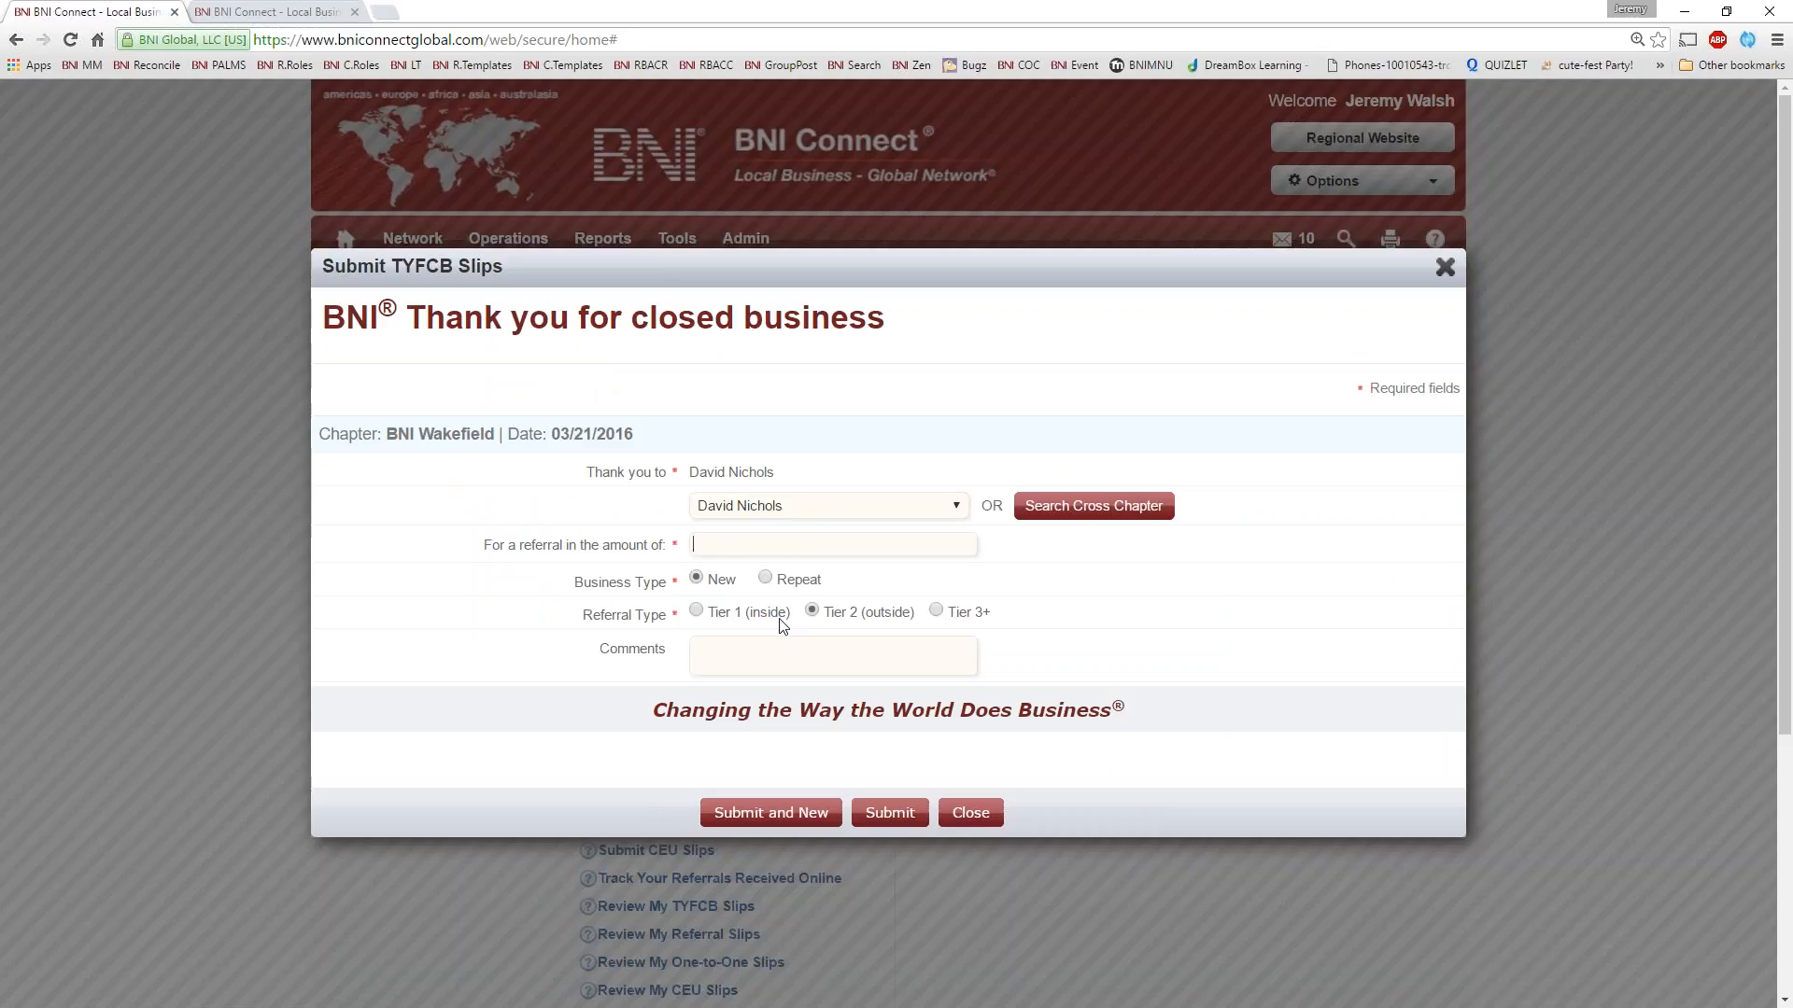
{"action": "type", "text": "150"}
{"action": "left_click", "coordinate": [764, 579]}
{"action": "left_click", "coordinate": [733, 662]}
{"action": "type", "text": "Ongoing remote support."}
{"action": "left_click", "coordinate": [878, 815]}
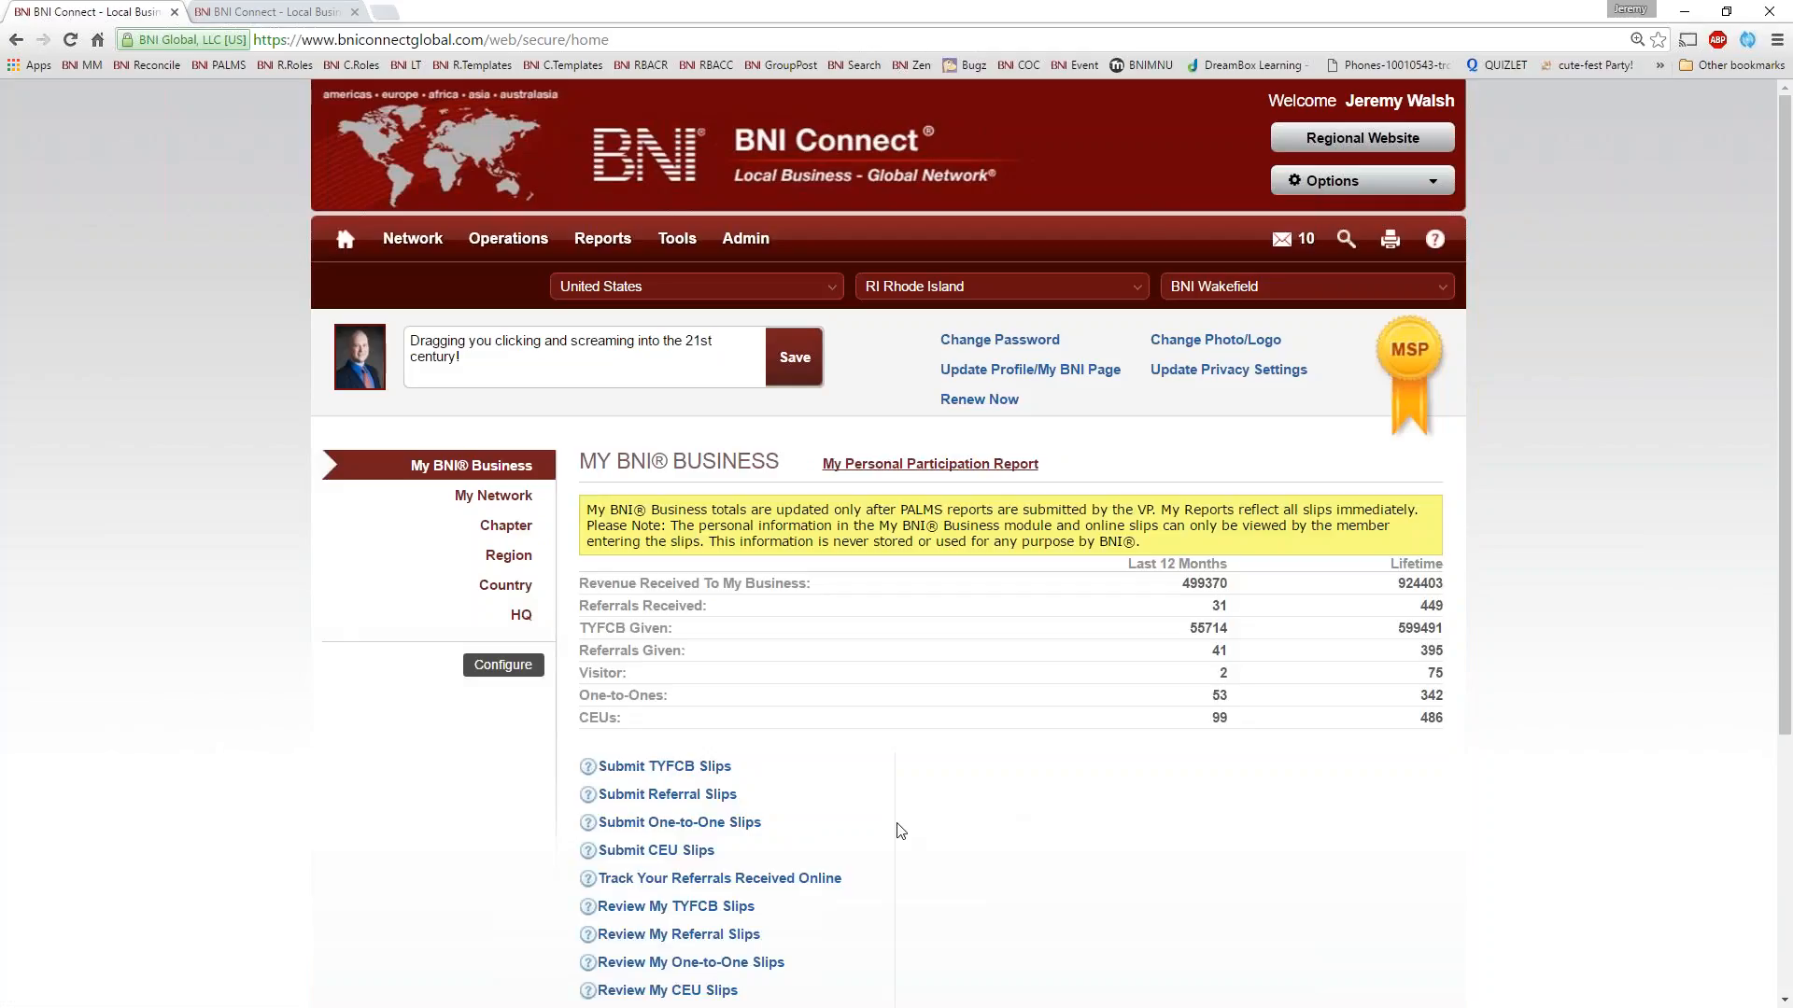
Run the TYFCB Given Report, check the submitted slip's member and PALMS status, and close the report
{"action": "scroll", "coordinate": [835, 866], "scroll_direction": "down", "scroll_amount": 1}
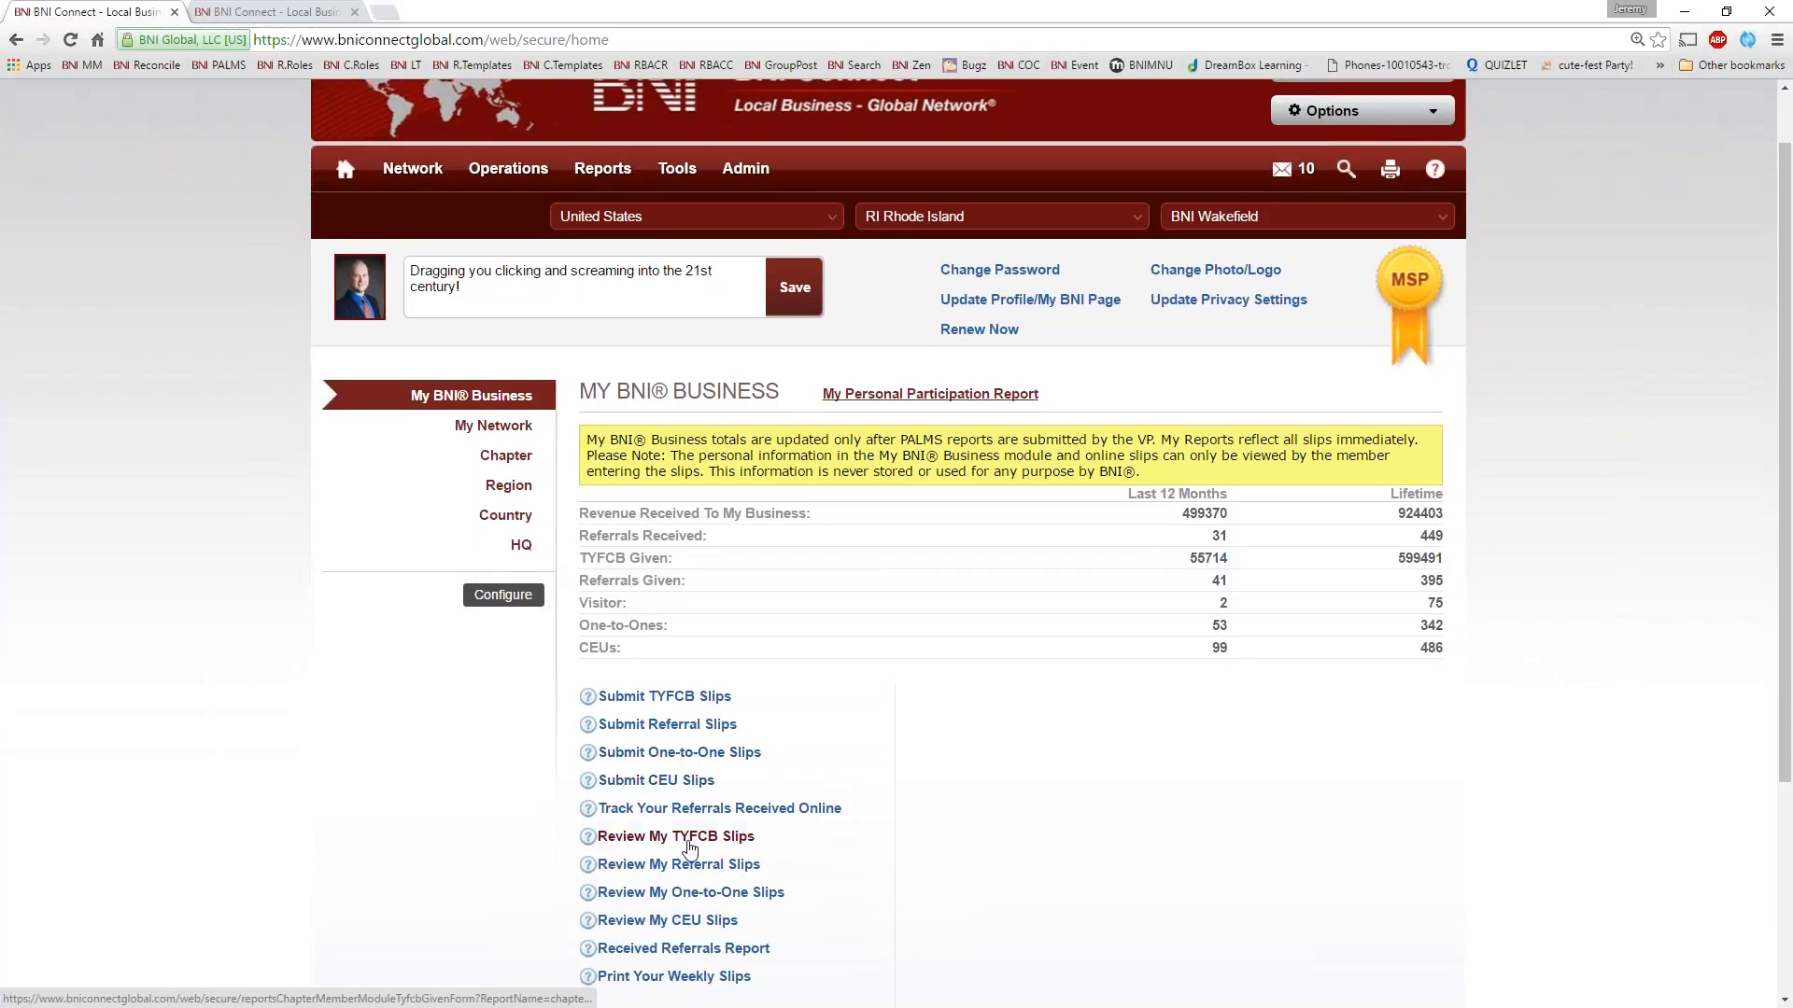
{"action": "left_click", "coordinate": [691, 837]}
{"action": "left_click", "coordinate": [1127, 807]}
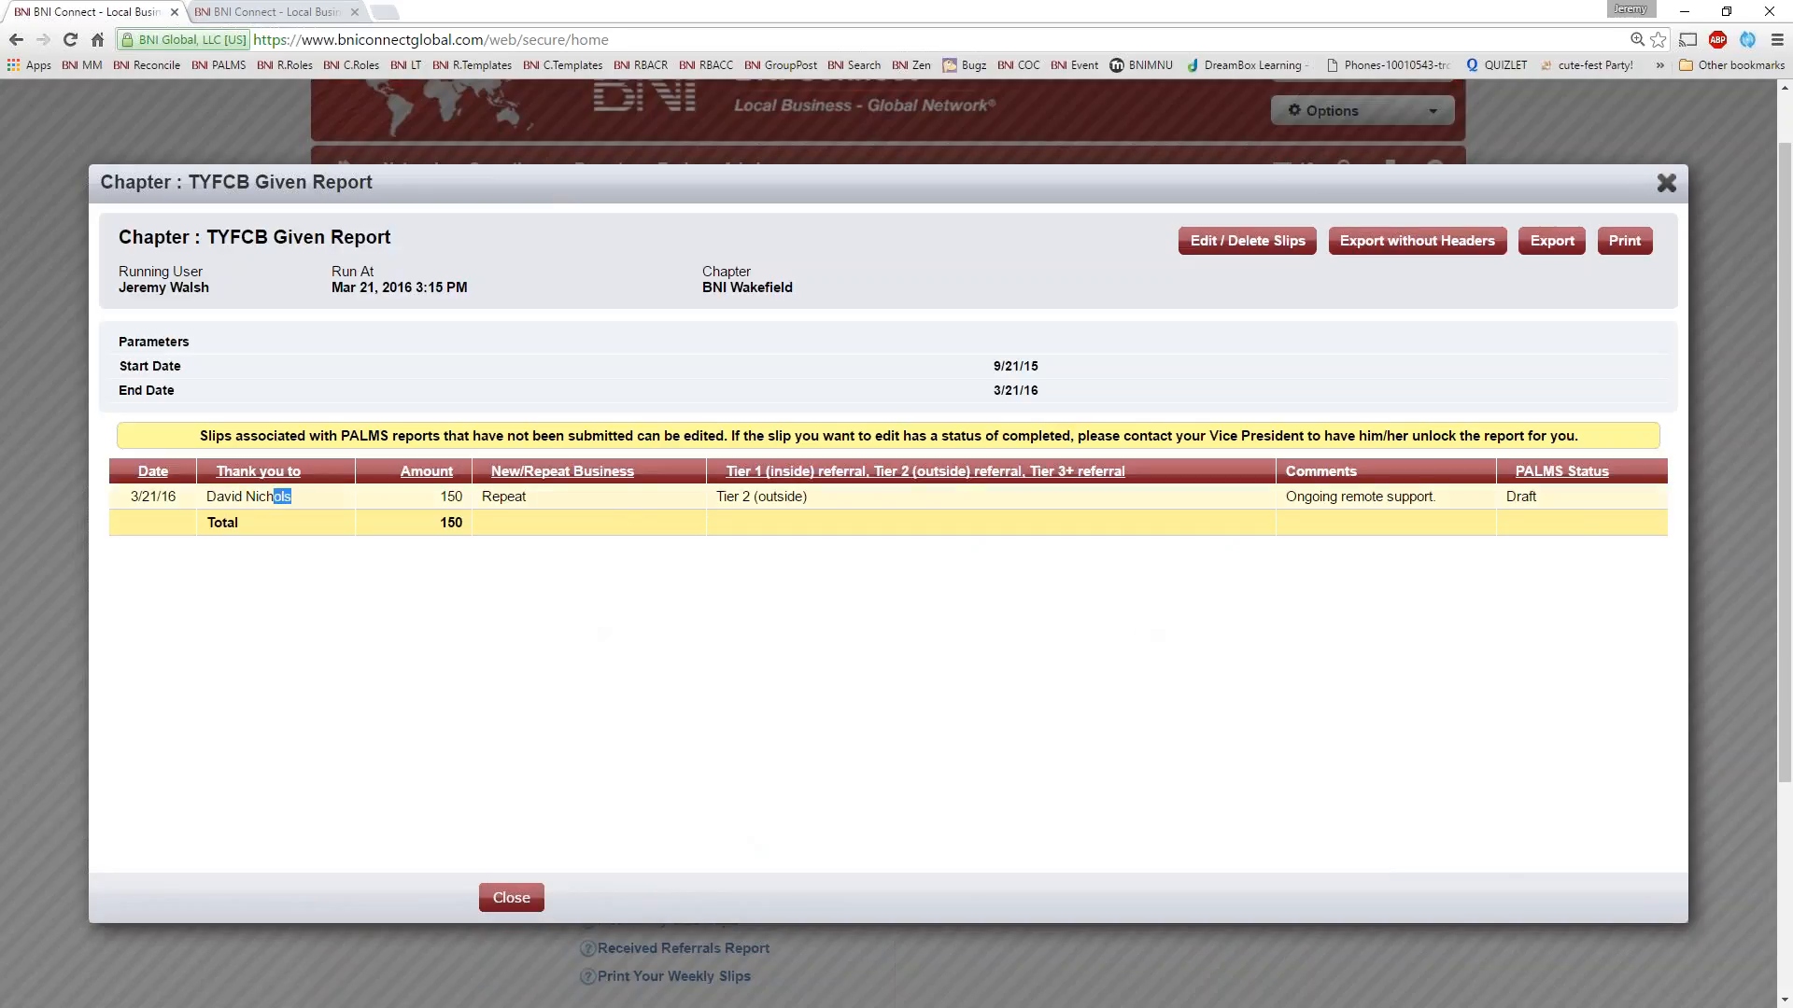
{"action": "left_click_drag", "start_coordinate": [292, 496], "coordinate": [183, 492]}
{"action": "left_click", "coordinate": [1550, 499]}
{"action": "double_click", "coordinate": [1520, 496]}
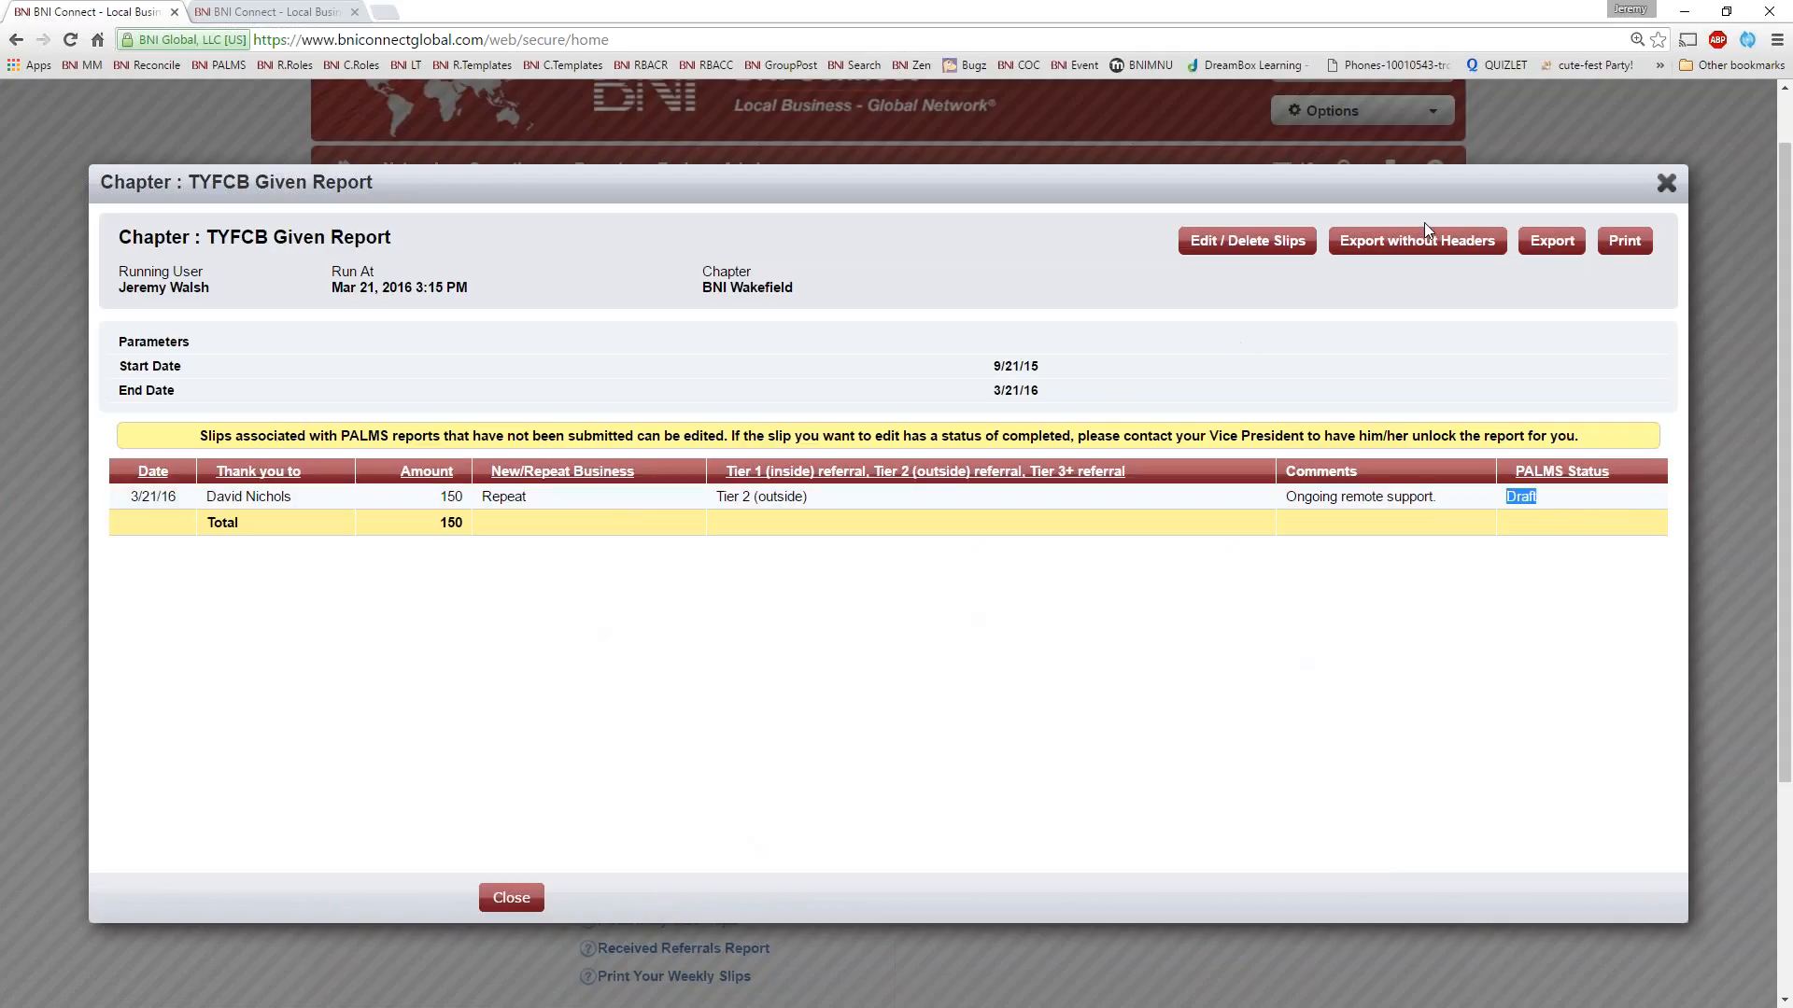
{"action": "left_click", "coordinate": [1667, 182]}
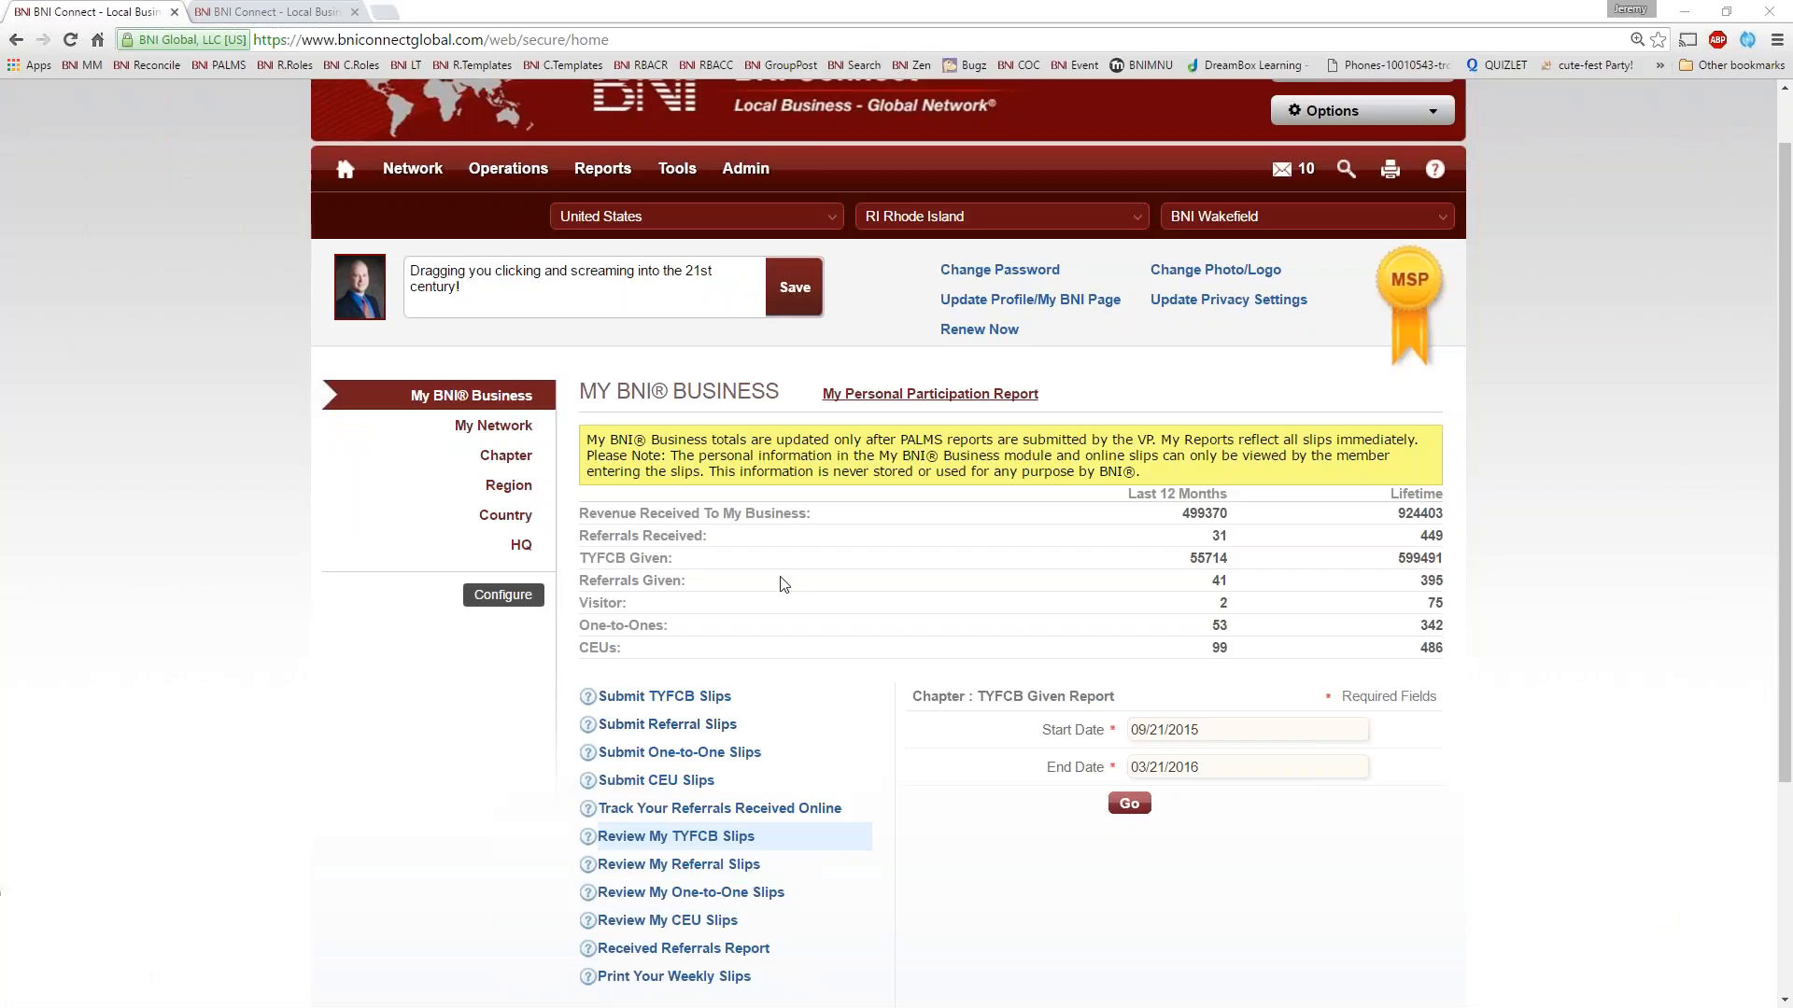
Highlight the Revenue Received To My Business label and its last 12 months figure in the My BNI Business summary
{"action": "left_click", "coordinate": [295, 696]}
{"action": "left_click_drag", "start_coordinate": [827, 515], "coordinate": [577, 518]}
{"action": "left_click", "coordinate": [1139, 517]}
{"action": "left_click_drag", "start_coordinate": [1240, 519], "coordinate": [1181, 520]}
{"action": "left_click", "coordinate": [1184, 521]}
{"action": "left_click_drag", "start_coordinate": [1235, 519], "coordinate": [1182, 513]}
{"action": "left_click_drag", "start_coordinate": [841, 512], "coordinate": [581, 515]}
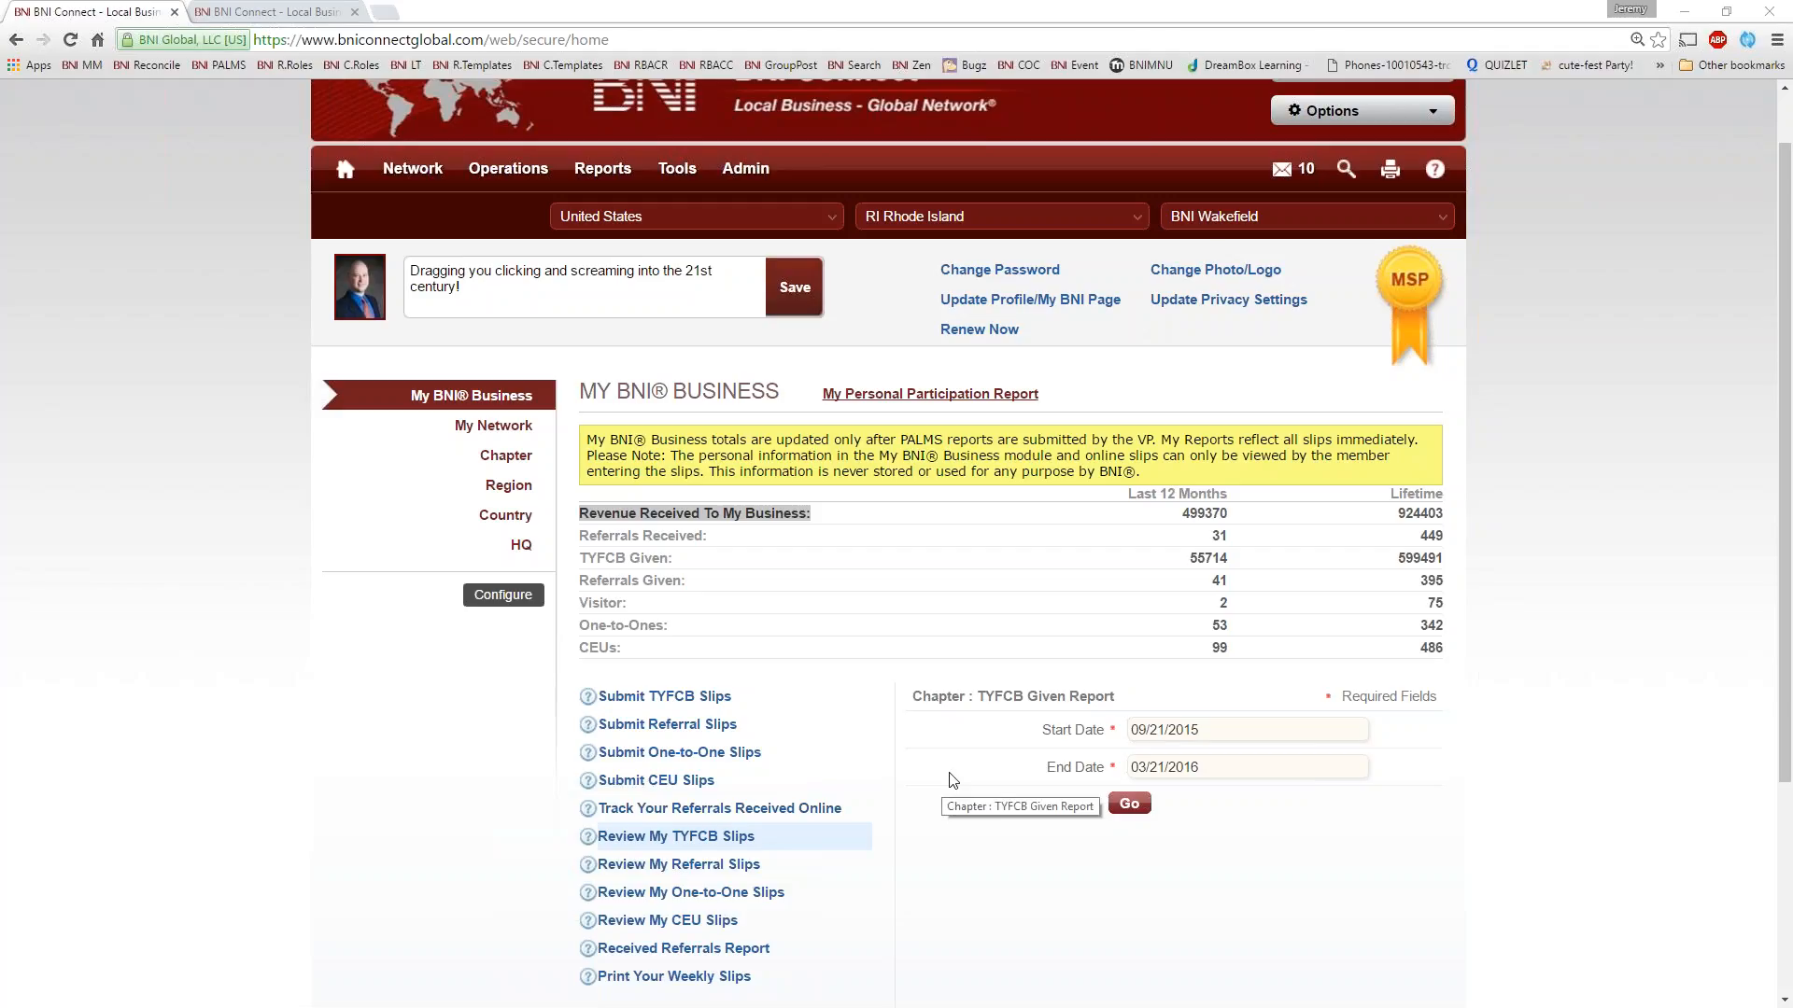
Run the Referrals Given Report for the member's referral slips with the start date set to 02/01/2011
{"action": "scroll", "coordinate": [945, 785], "scroll_direction": "down", "scroll_amount": 3}
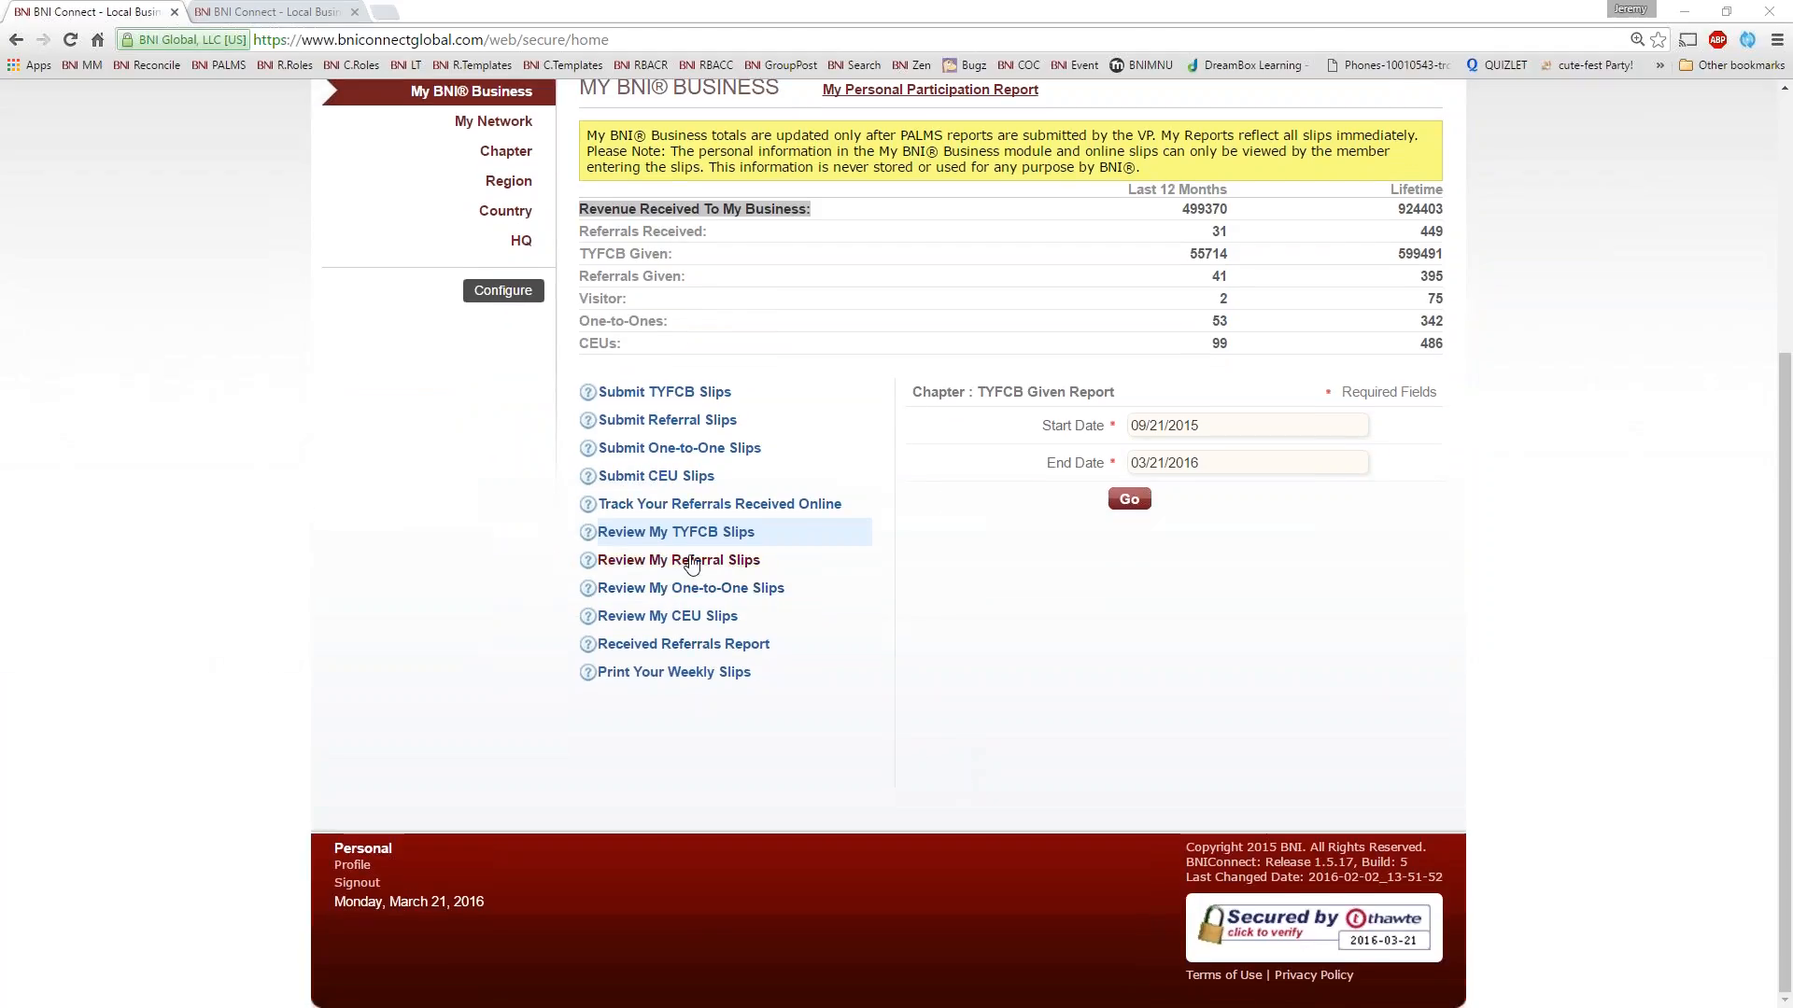
{"action": "left_click", "coordinate": [642, 563]}
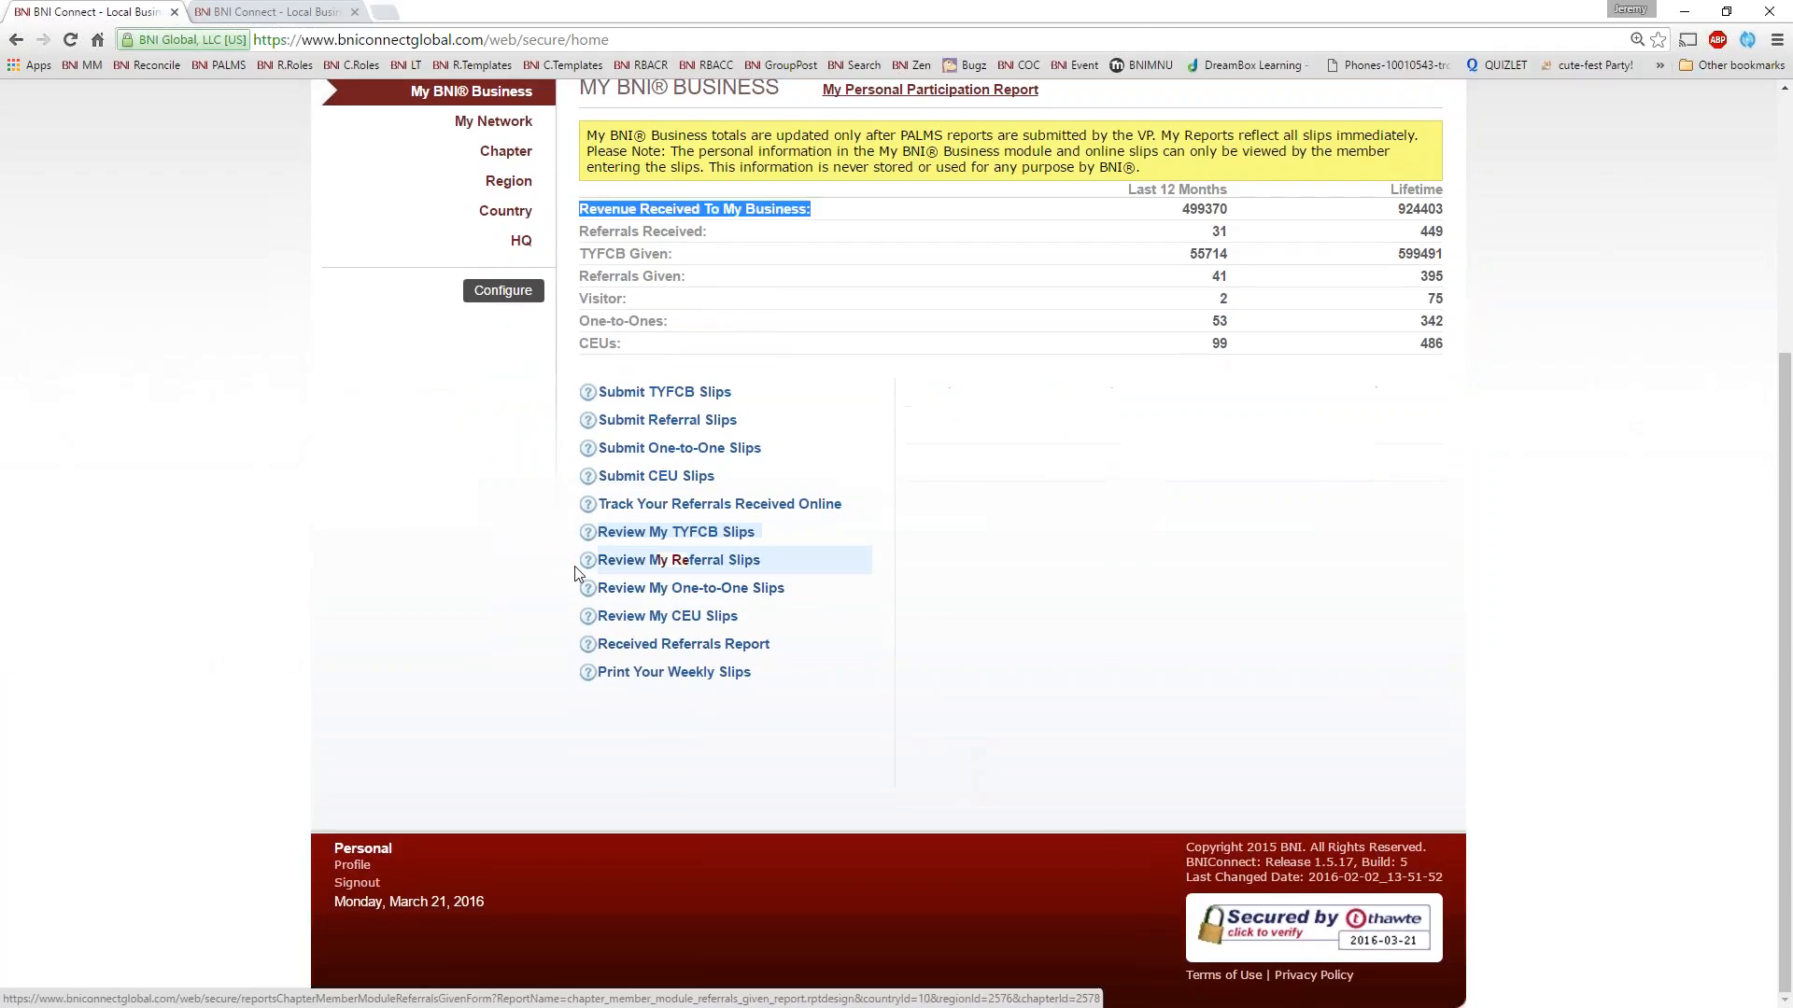
{"action": "left_click", "coordinate": [1249, 422]}
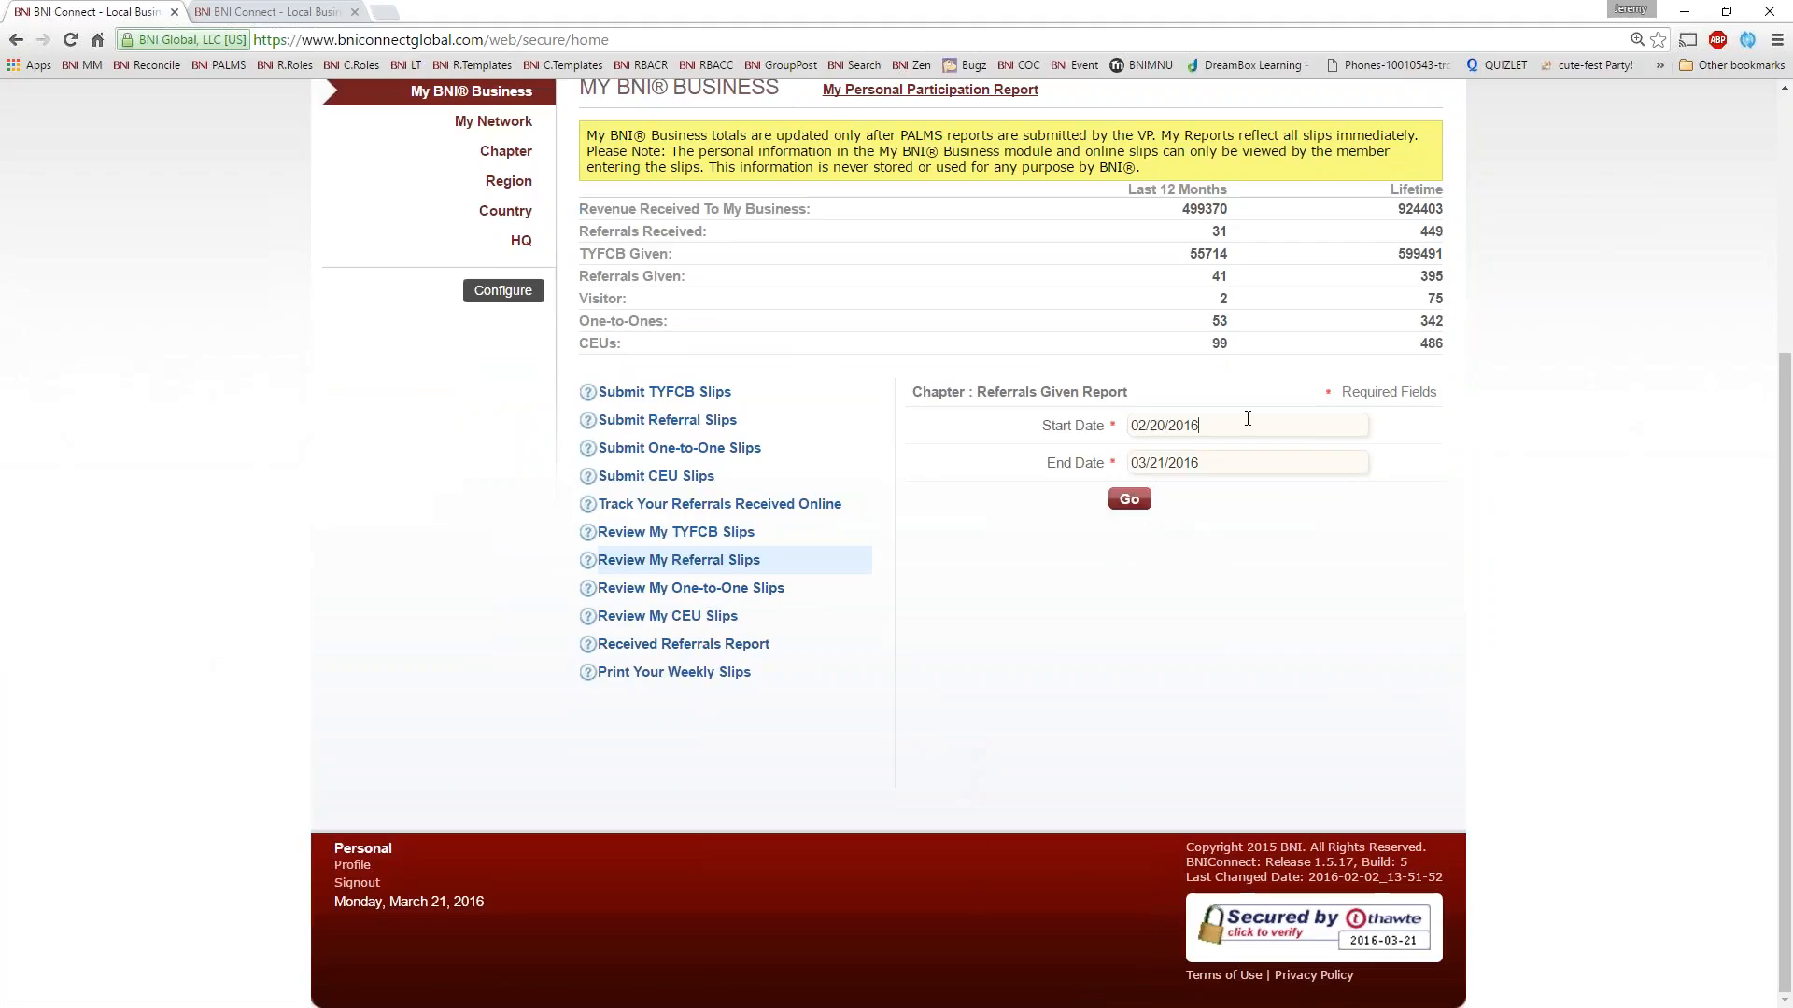
{"action": "left_click", "coordinate": [1270, 456]}
{"action": "left_click", "coordinate": [1261, 560]}
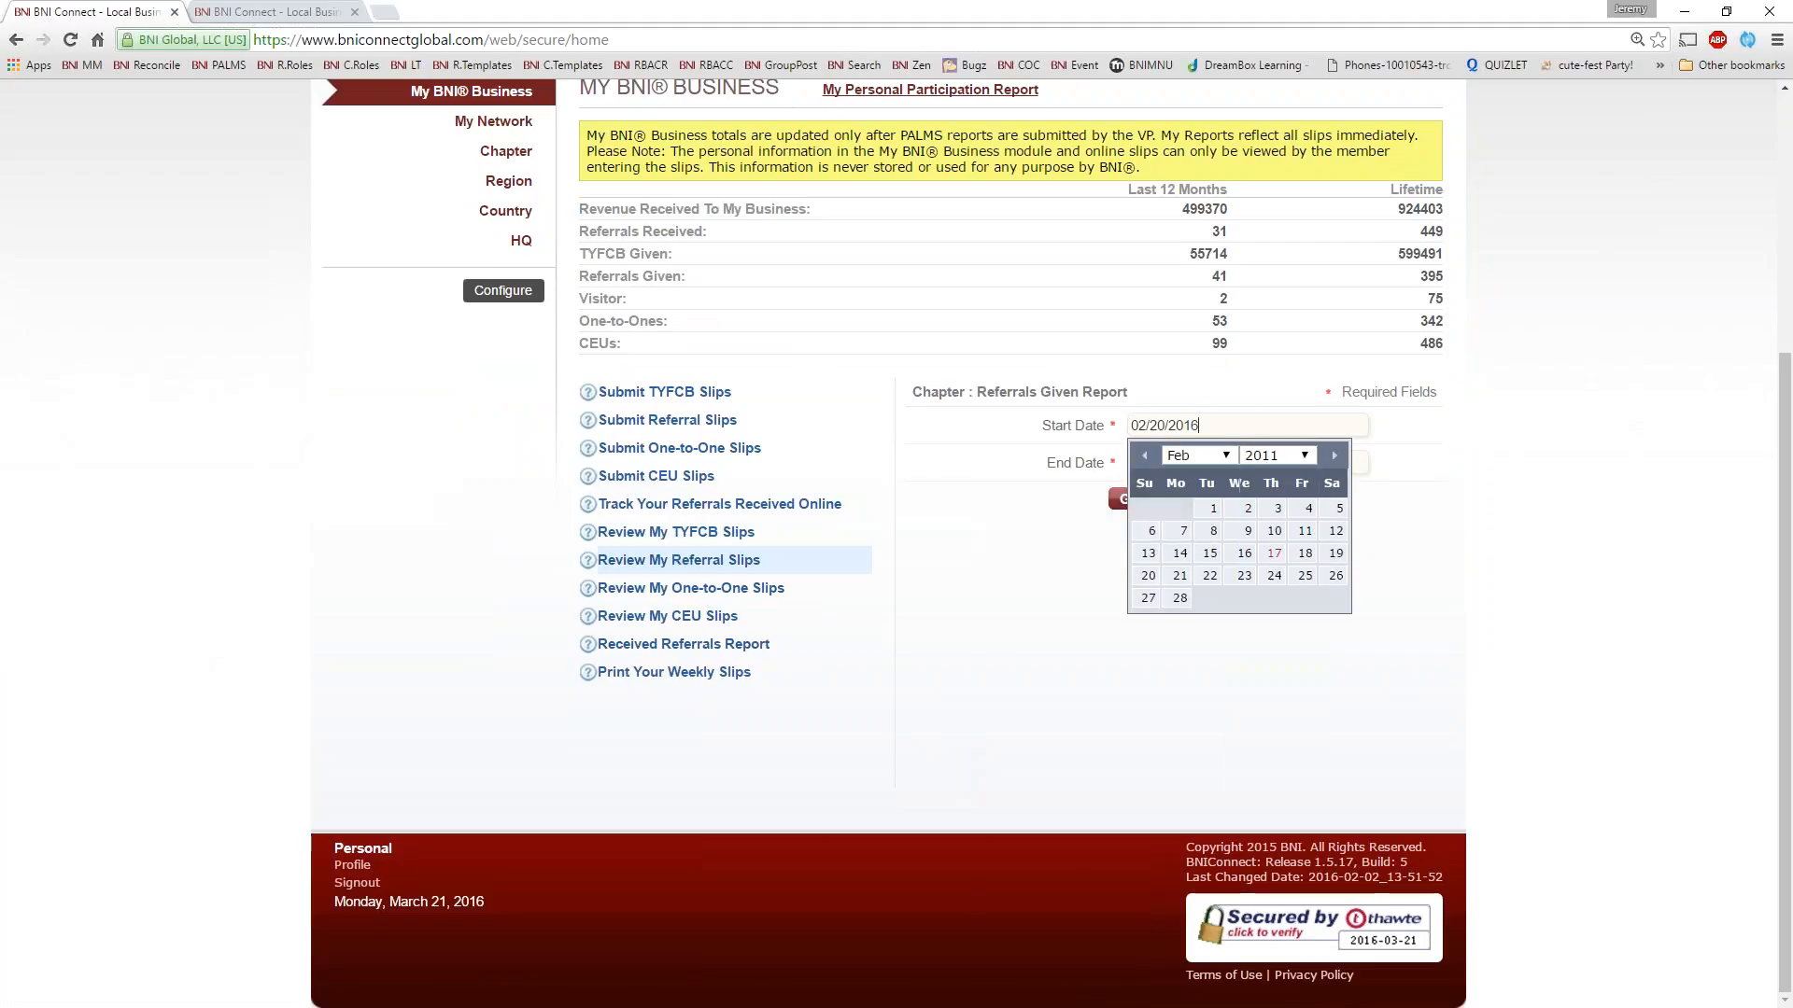
{"action": "left_click", "coordinate": [1207, 510]}
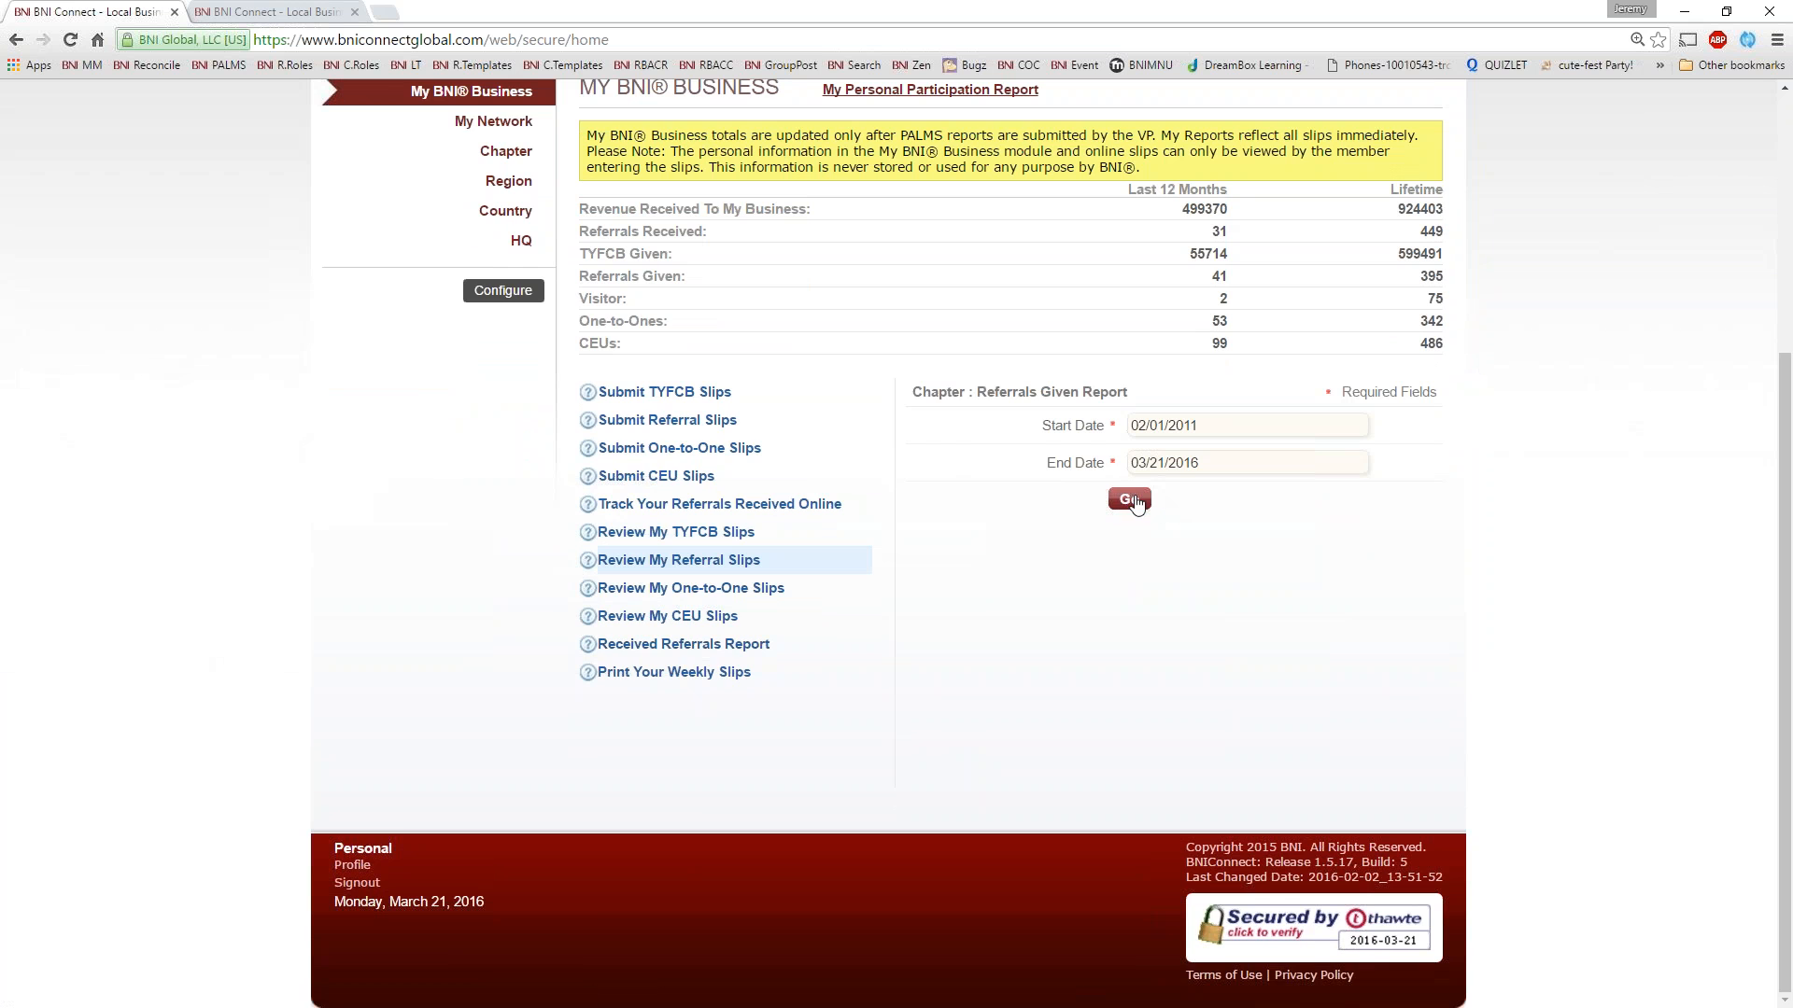
{"action": "left_click", "coordinate": [1132, 502]}
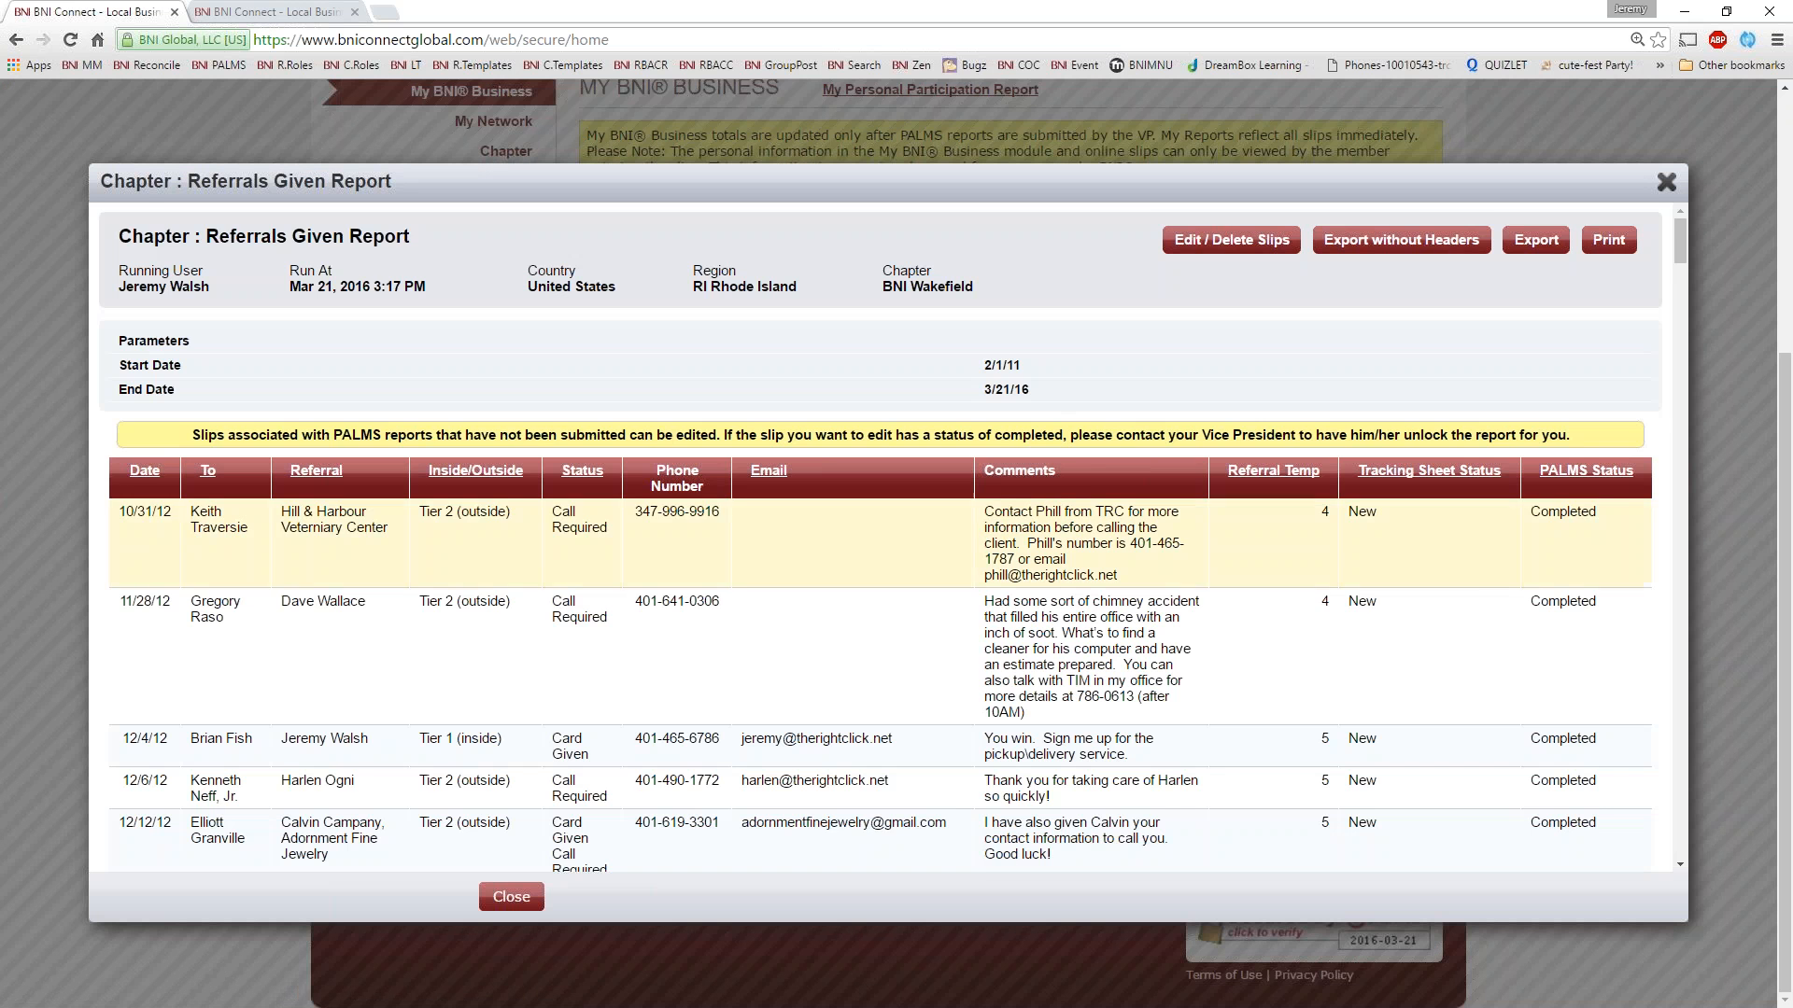
Look through the referral slips in the Referrals Given Report down to the Total row and close the report
{"action": "scroll", "coordinate": [1009, 584], "scroll_direction": "down", "scroll_amount": 2}
{"action": "scroll", "coordinate": [1003, 583], "scroll_direction": "up", "scroll_amount": 4}
{"action": "scroll", "coordinate": [769, 576], "scroll_direction": "down", "scroll_amount": 10}
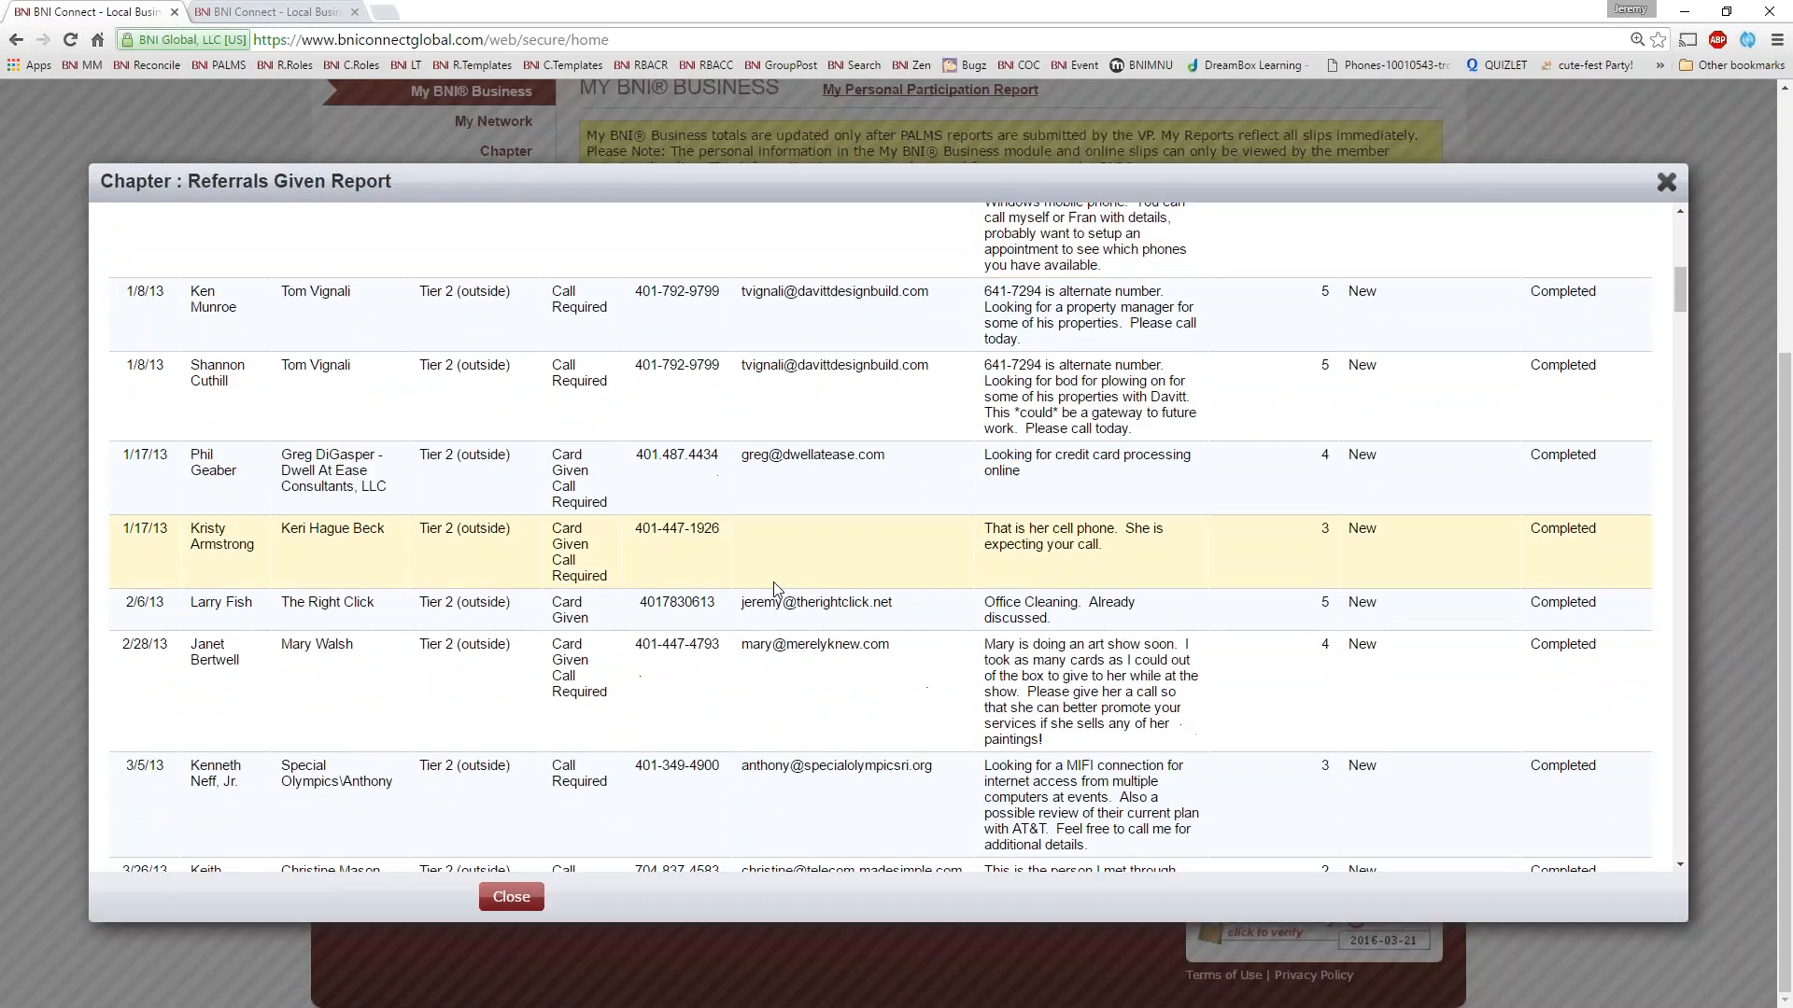
{"action": "scroll", "coordinate": [775, 584], "scroll_direction": "down", "scroll_amount": 4}
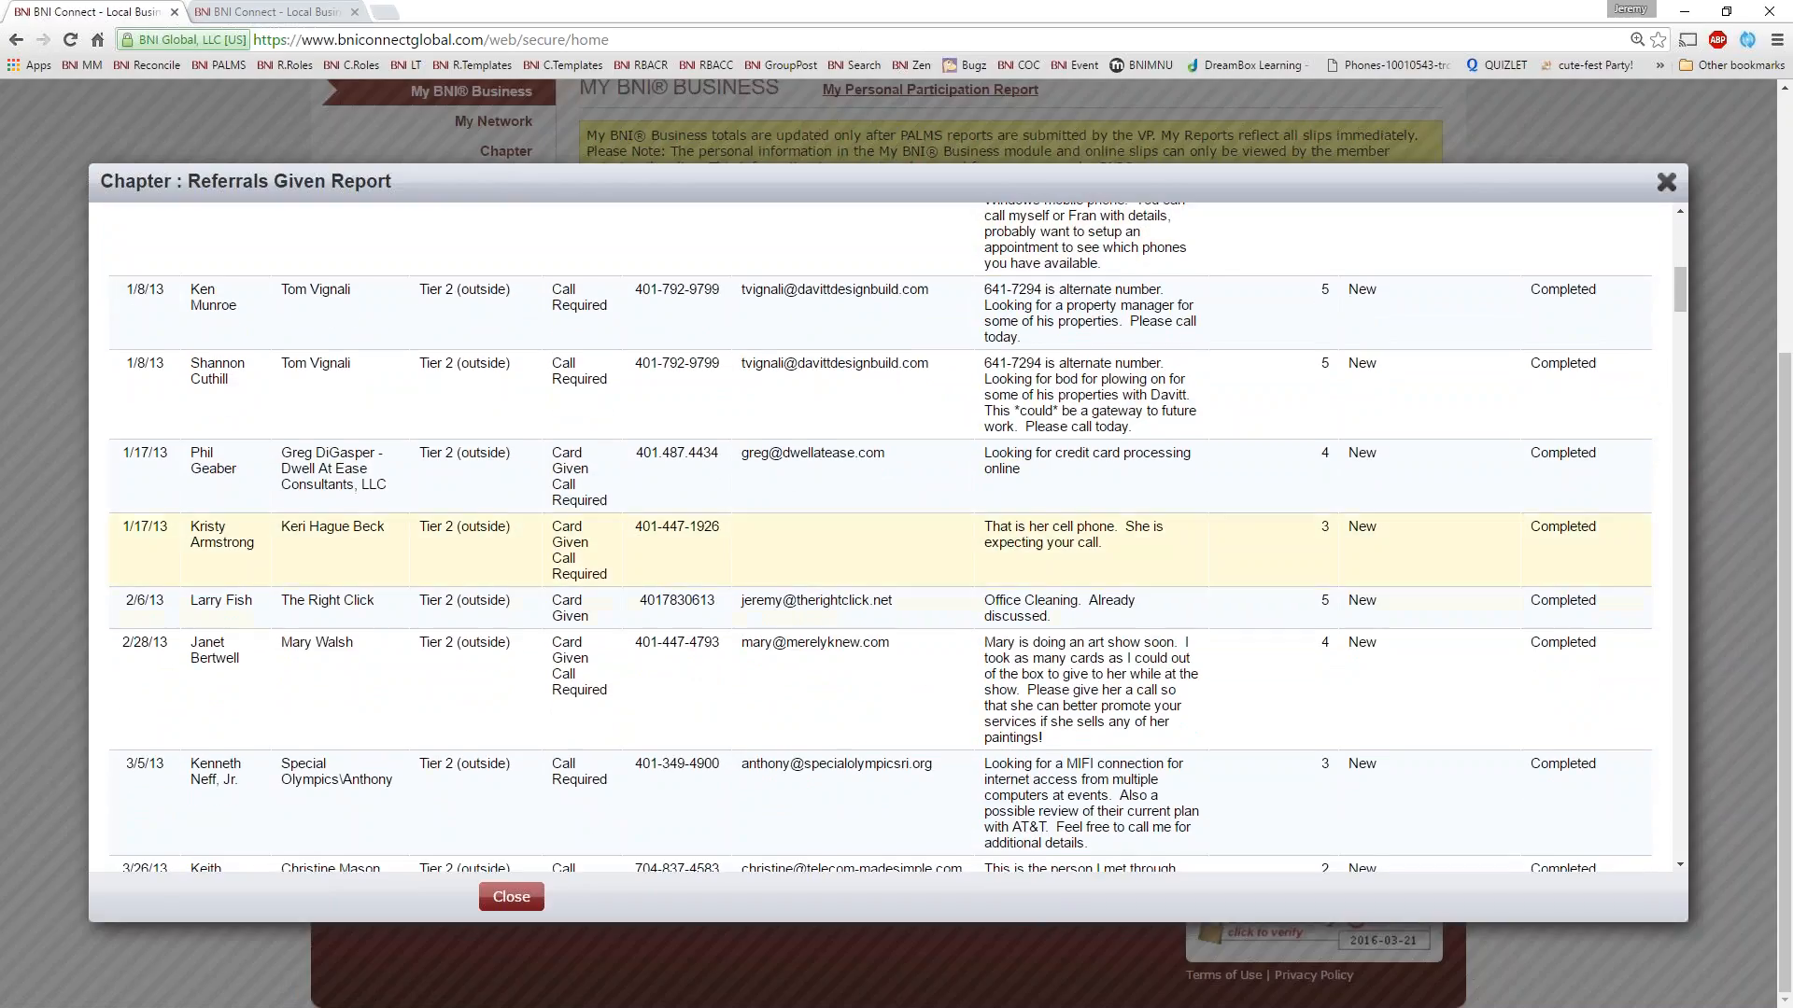
{"action": "scroll", "coordinate": [1300, 628], "scroll_direction": "down", "scroll_amount": 5}
{"action": "scroll", "coordinate": [1391, 592], "scroll_direction": "down", "scroll_amount": 10}
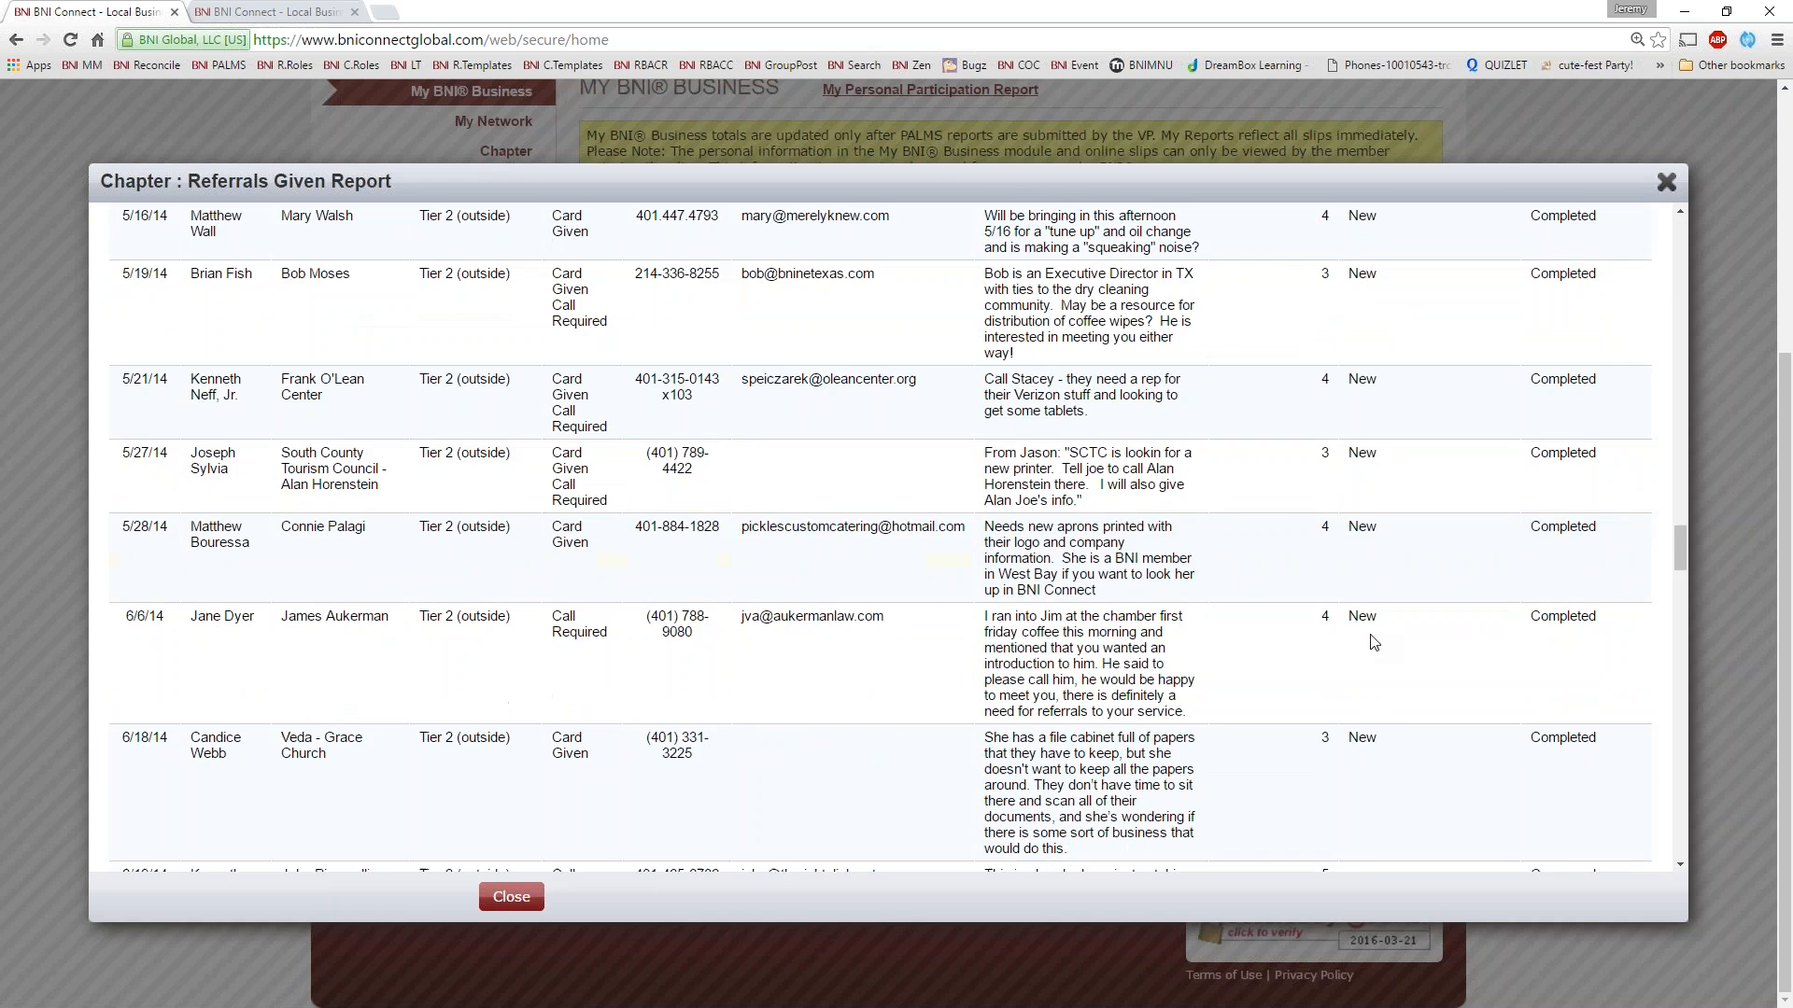
{"action": "scroll", "coordinate": [1372, 639], "scroll_direction": "down", "scroll_amount": 15}
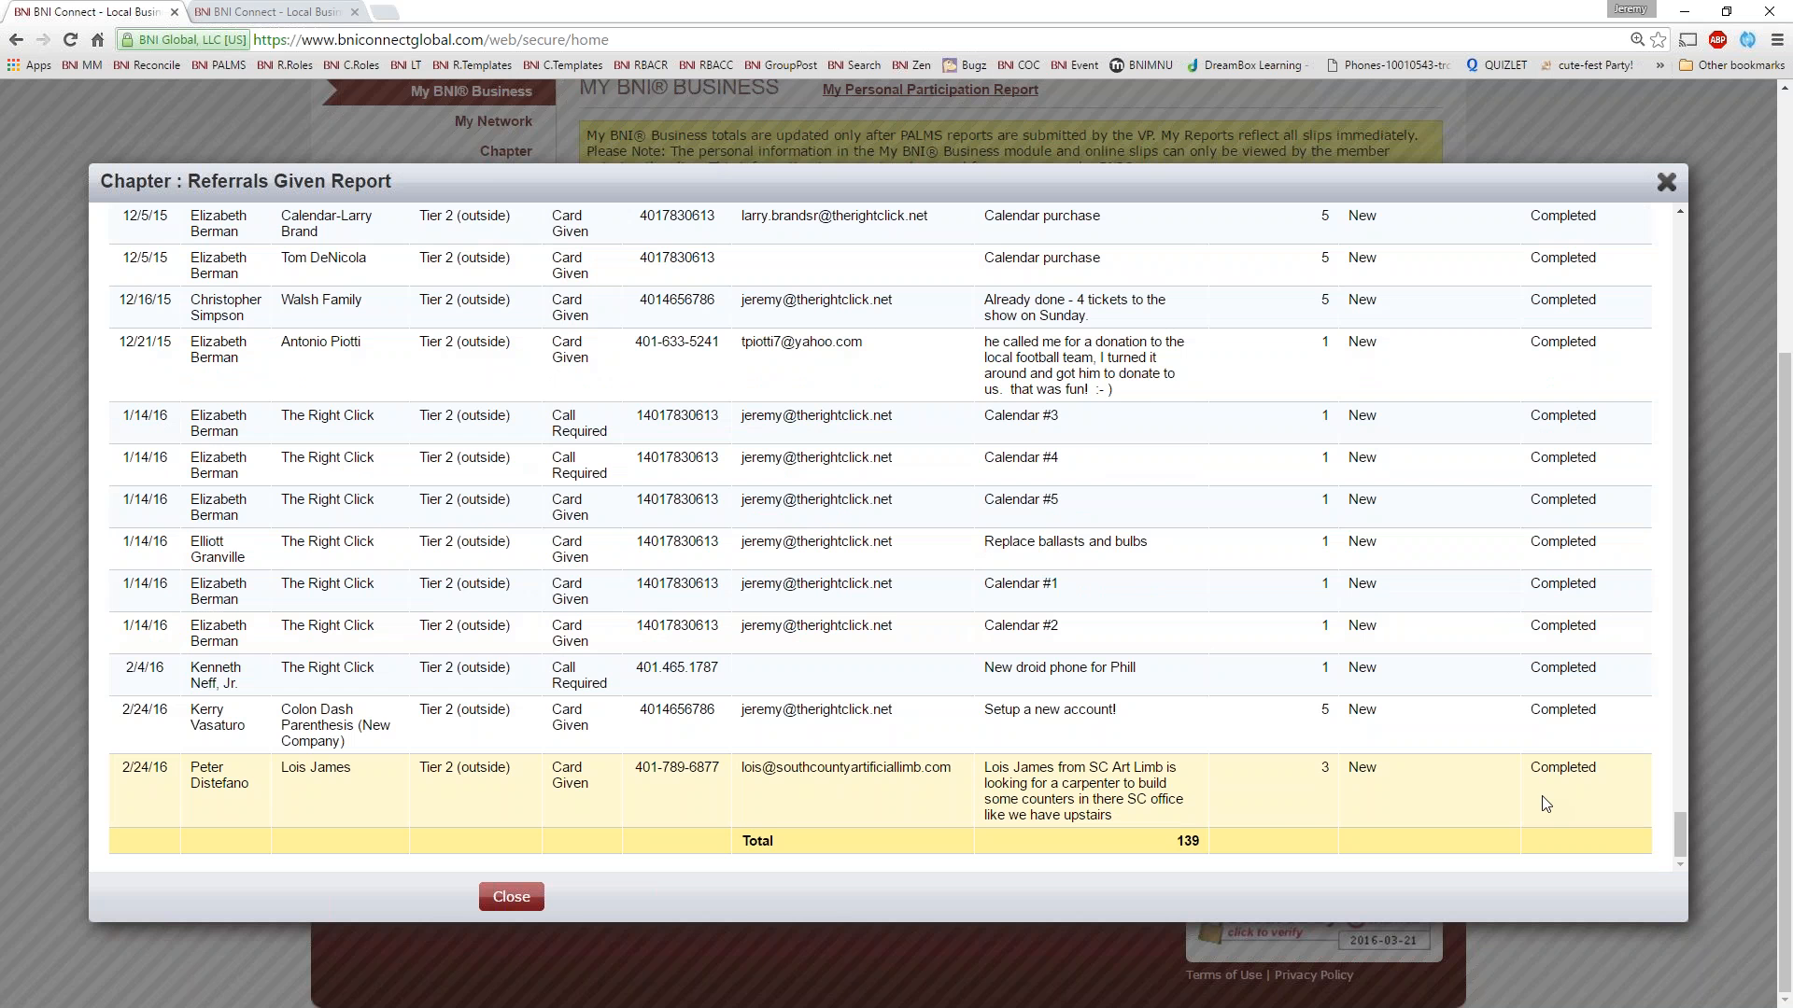
{"action": "scroll", "coordinate": [1504, 725], "scroll_direction": "up", "scroll_amount": 8}
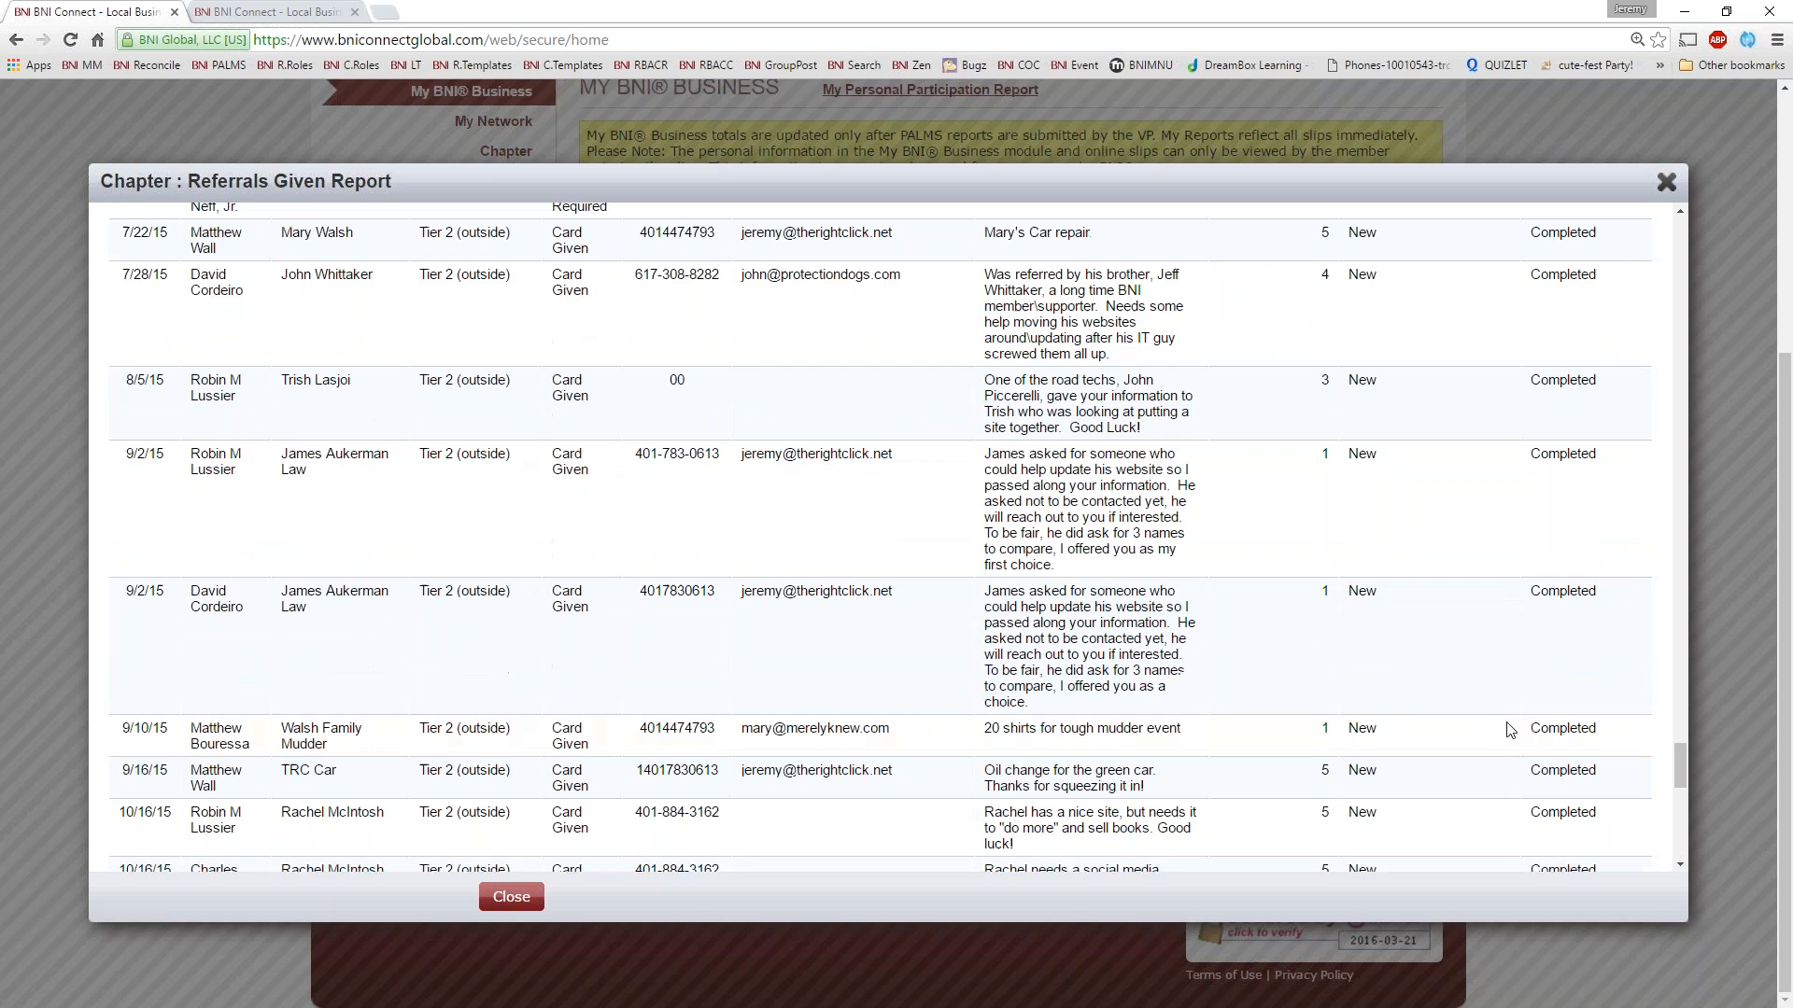
{"action": "scroll", "coordinate": [1457, 665], "scroll_direction": "up", "scroll_amount": 15}
{"action": "scroll", "coordinate": [1722, 668], "scroll_direction": "up", "scroll_amount": 5}
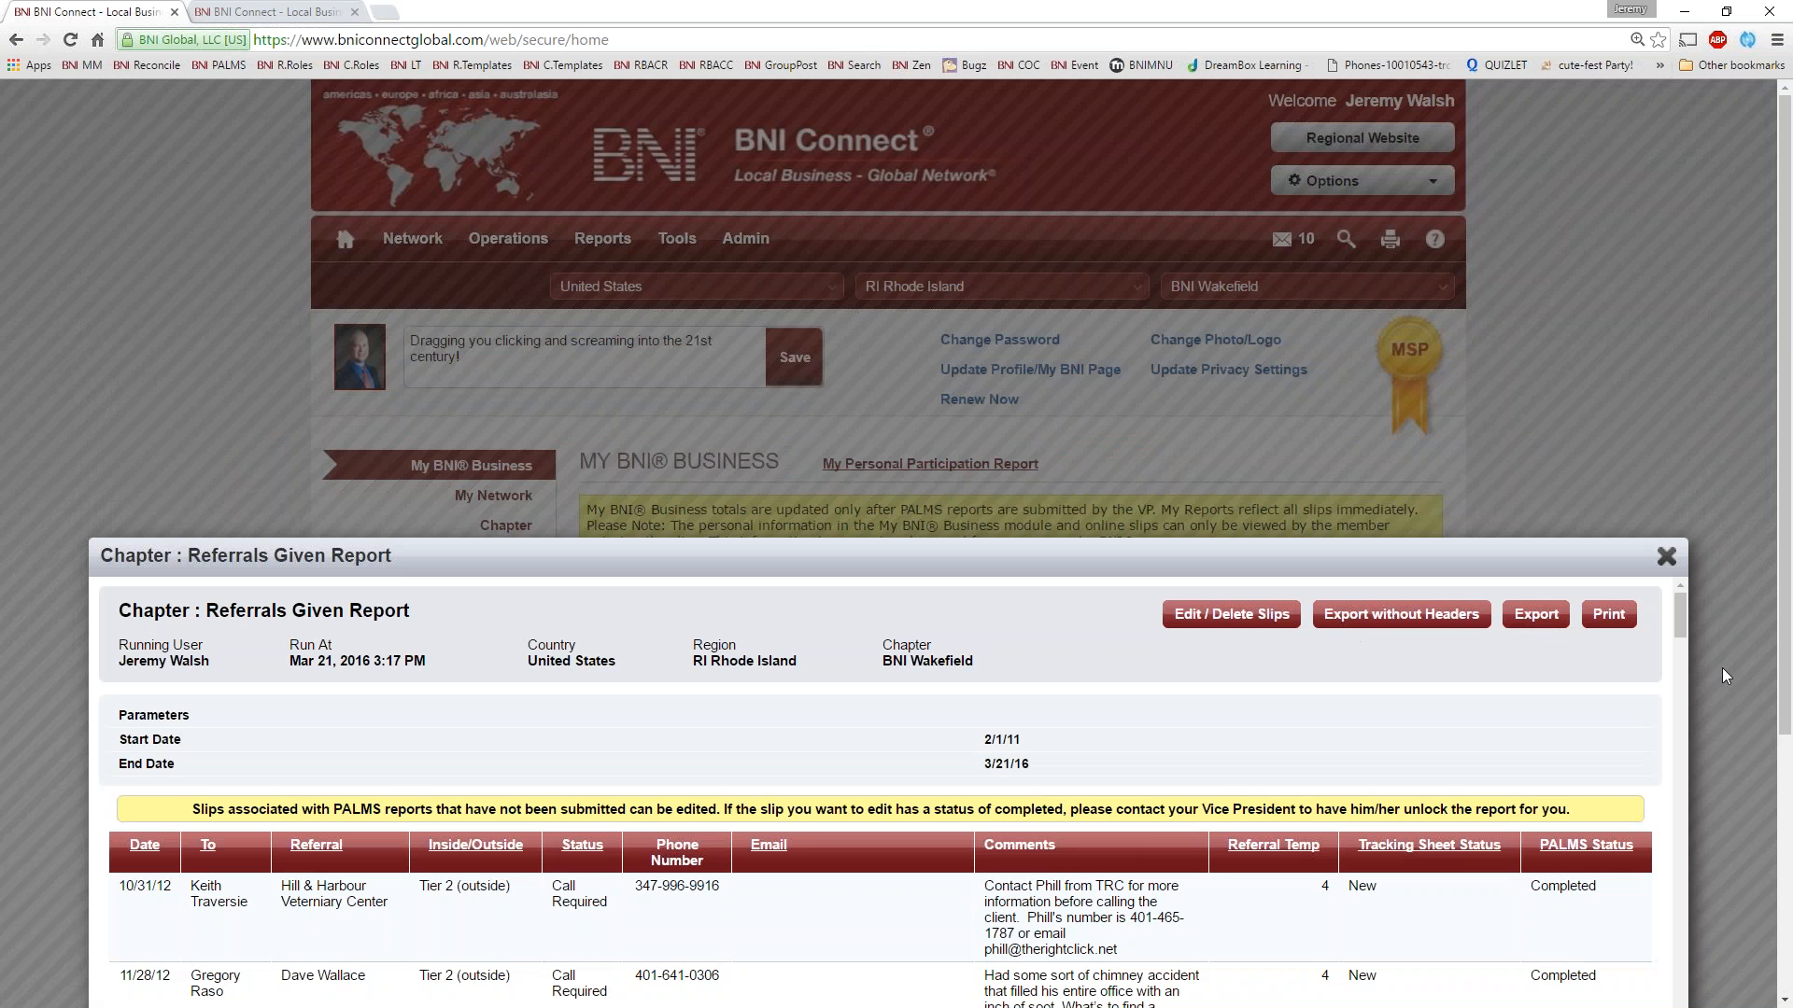
{"action": "left_click", "coordinate": [1666, 556]}
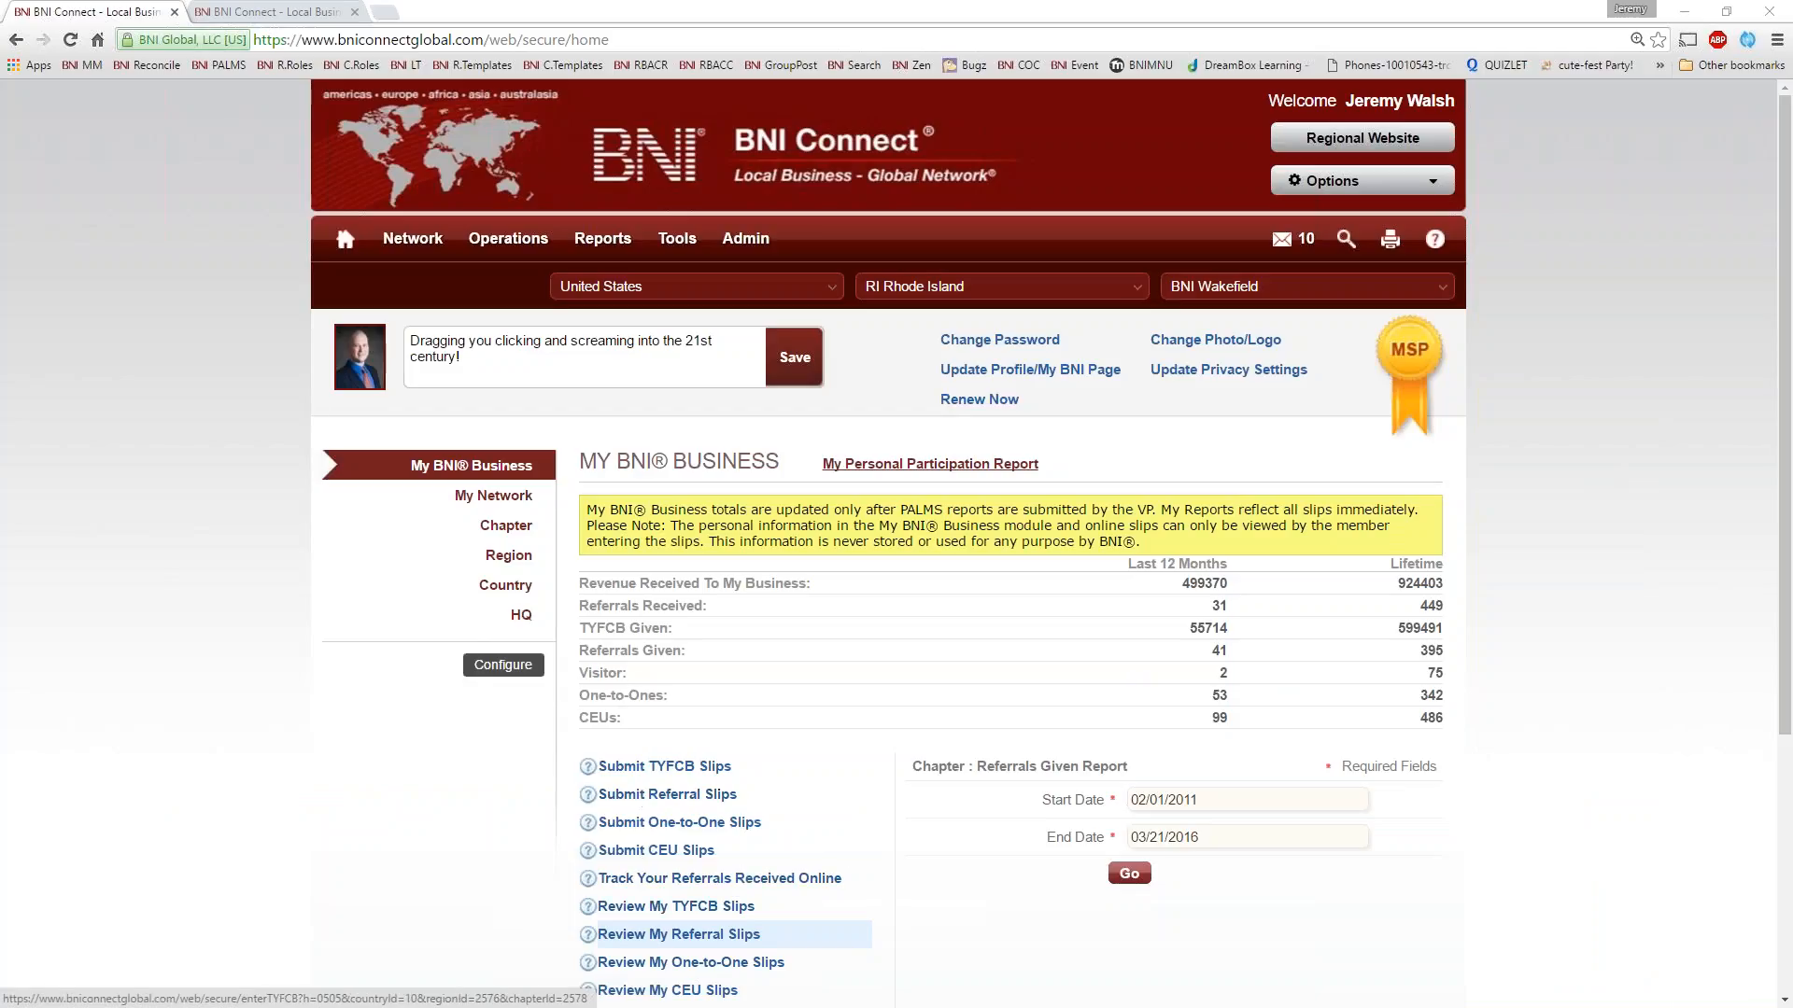
{"action": "scroll", "coordinate": [911, 910], "scroll_direction": "down", "scroll_amount": 1}
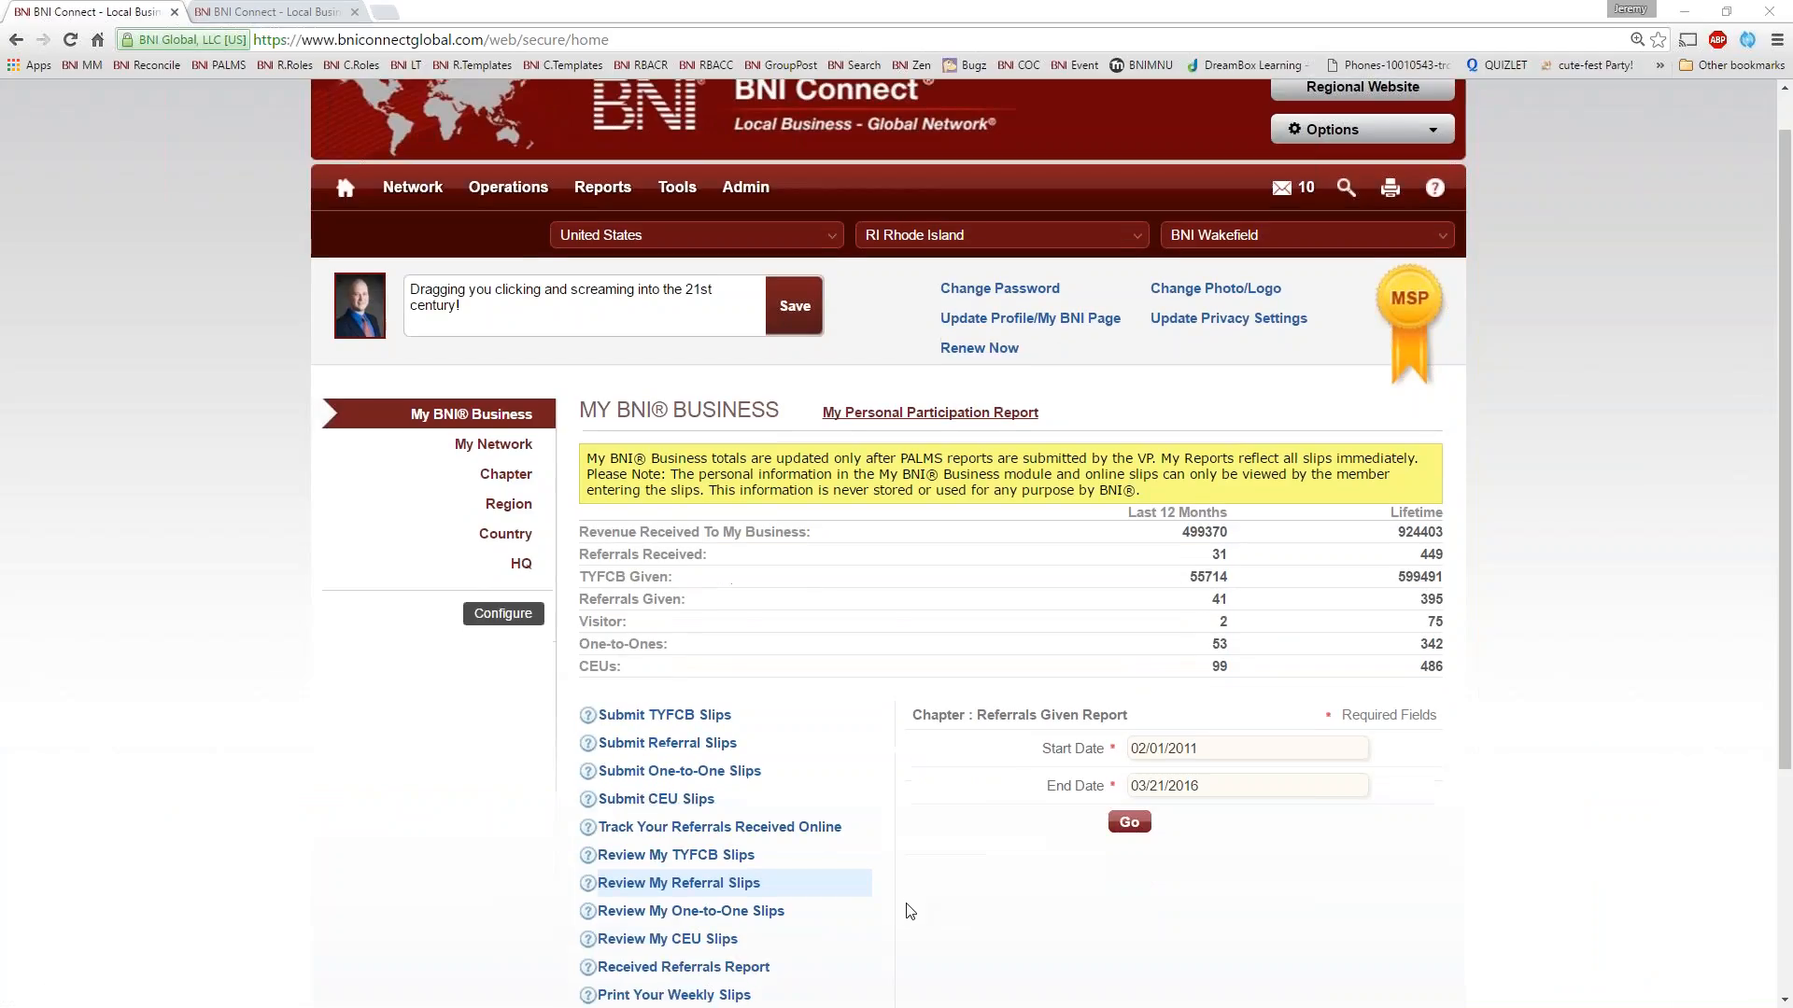
{"action": "scroll", "coordinate": [910, 910], "scroll_direction": "down", "scroll_amount": 1}
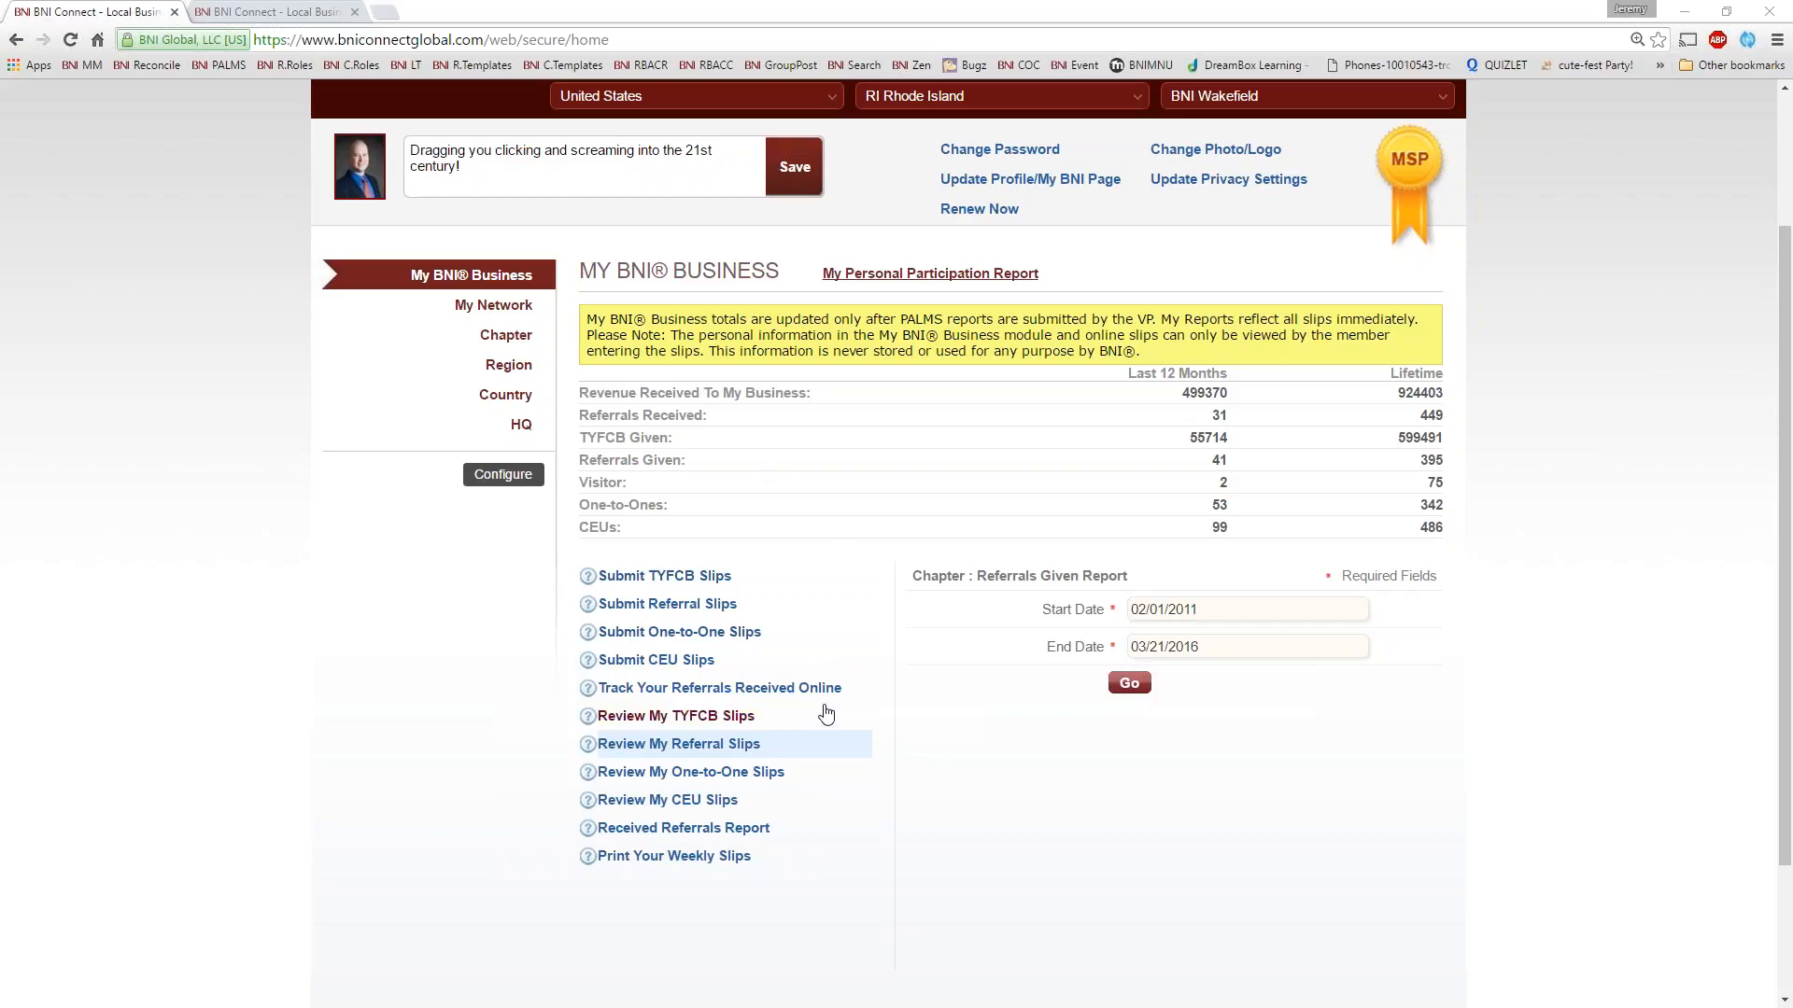
{"action": "scroll", "coordinate": [770, 462], "scroll_direction": "up", "scroll_amount": 3}
{"action": "mouse_move", "coordinate": [677, 238]}
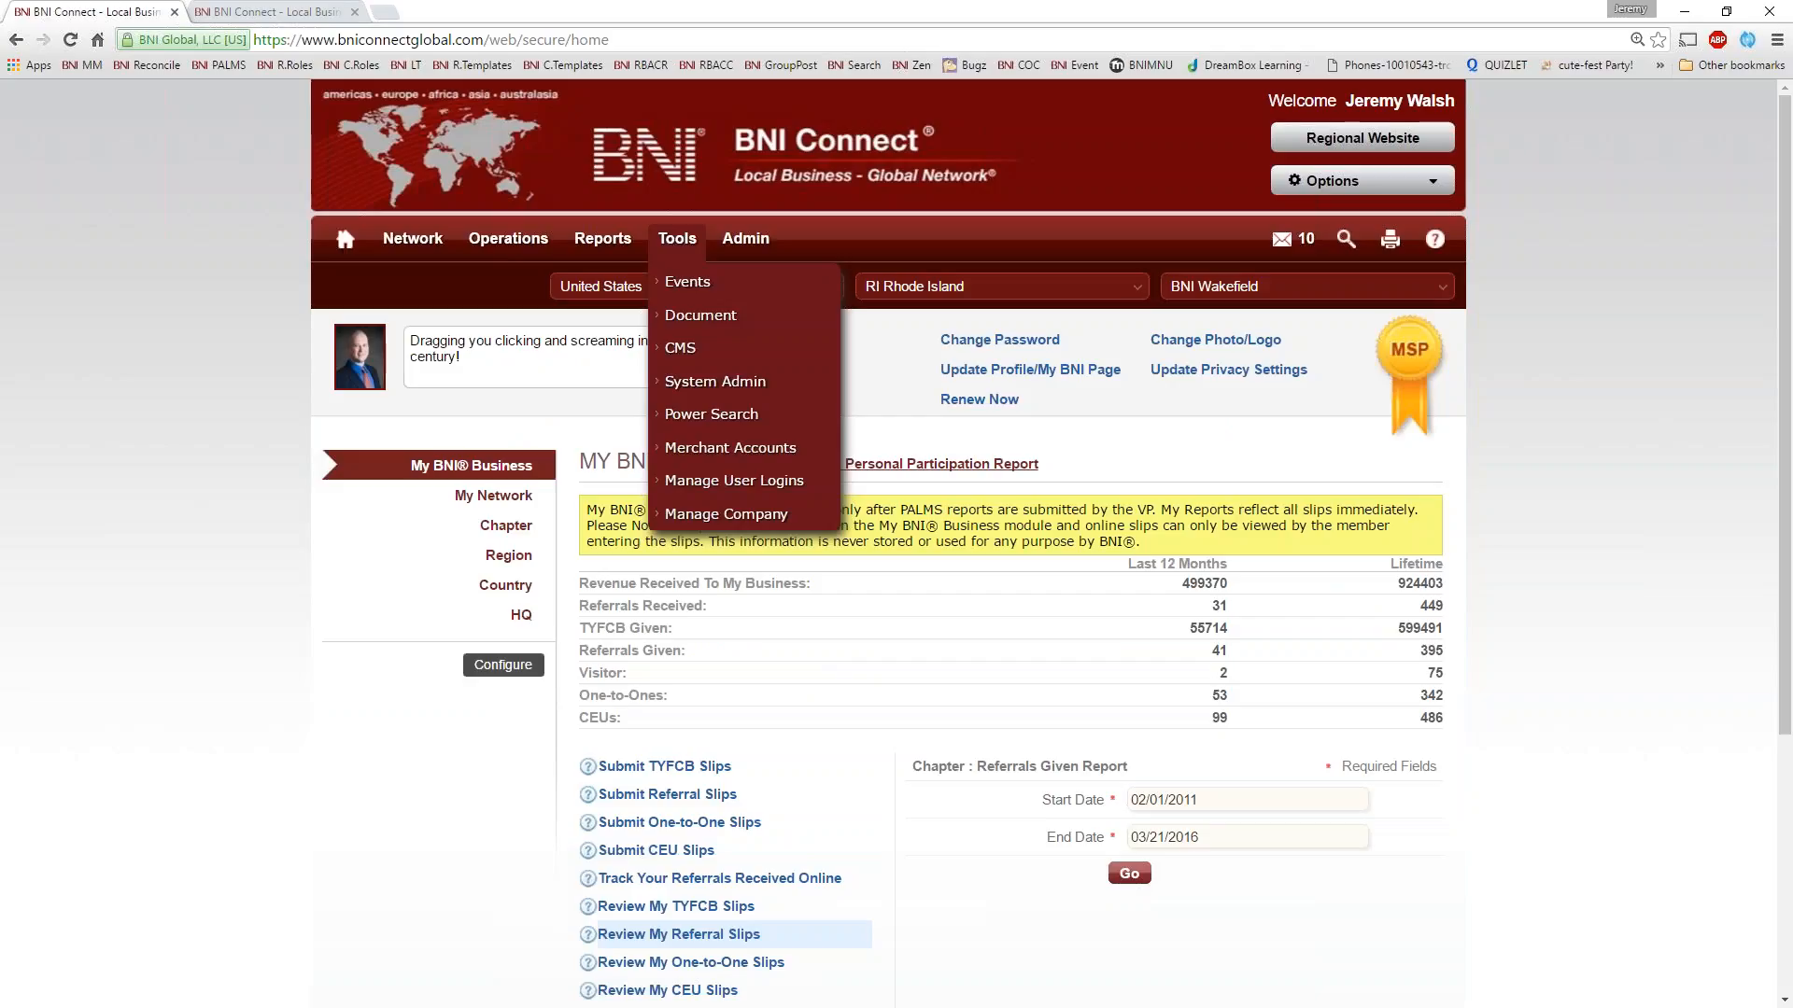
{"action": "left_click", "coordinate": [133, 528]}
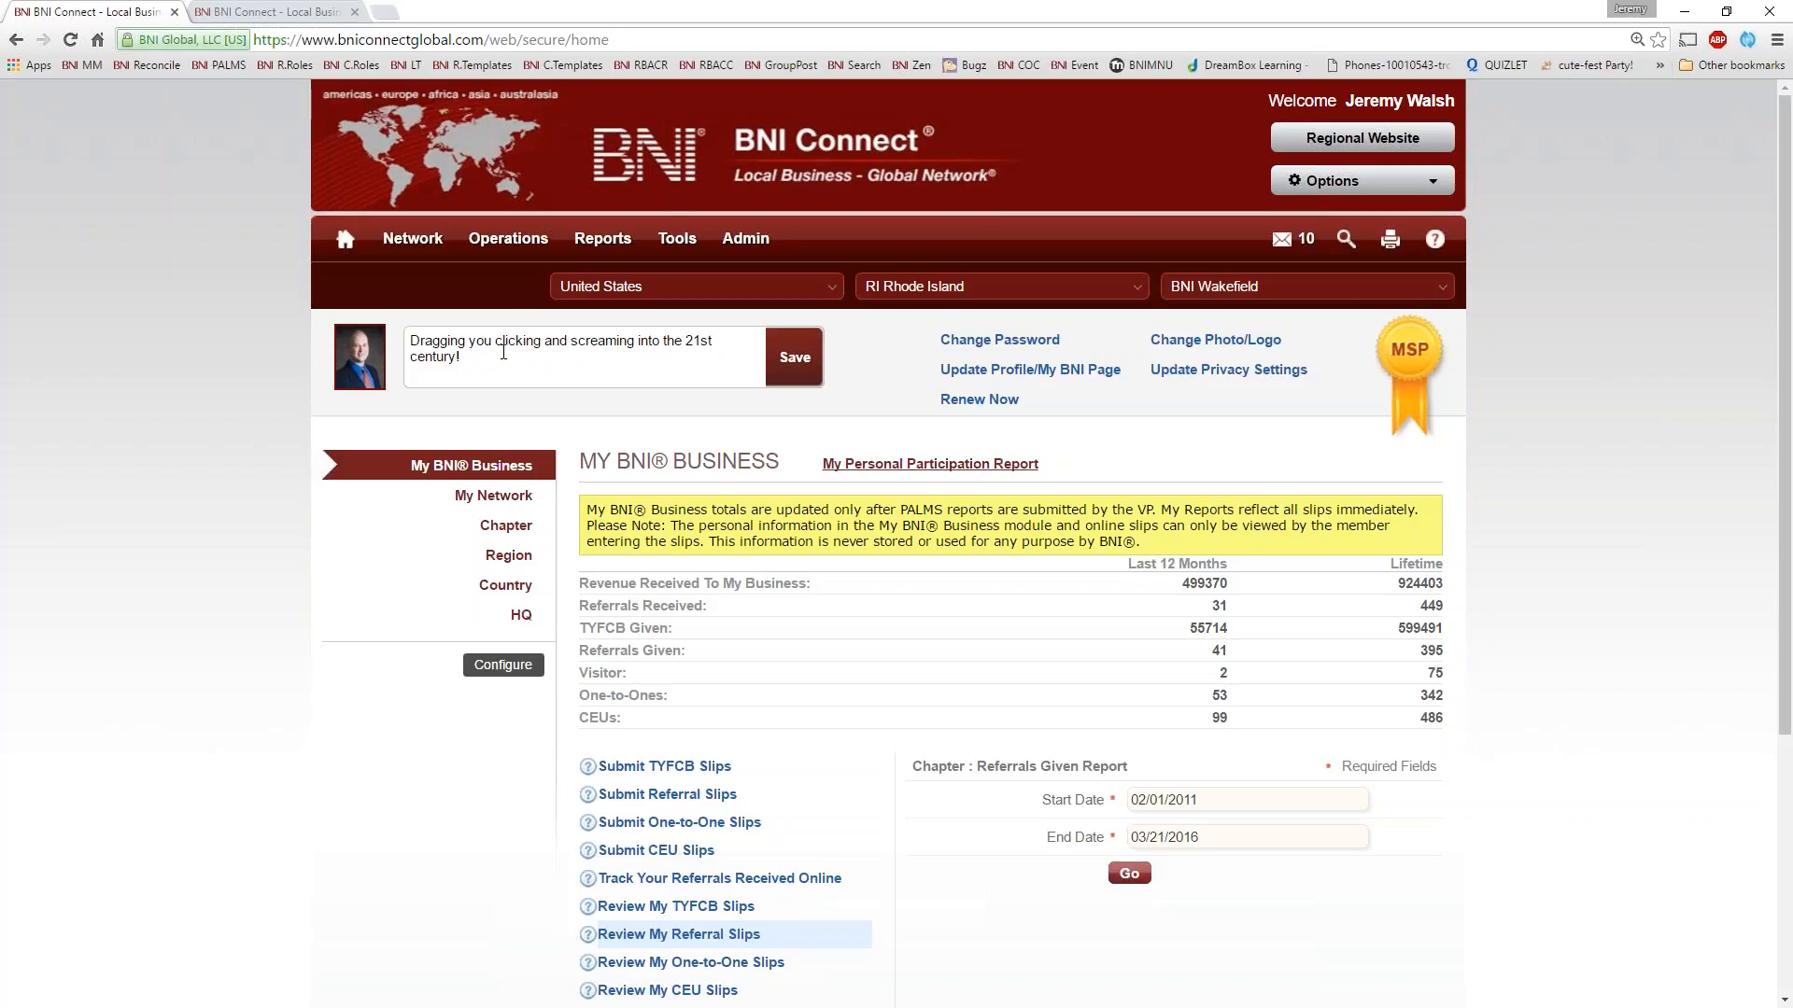
Open the chapter-level Operations page and look through its action categories from Meeting Management to Manage News
{"action": "mouse_move", "coordinate": [504, 244]}
{"action": "left_click", "coordinate": [520, 380]}
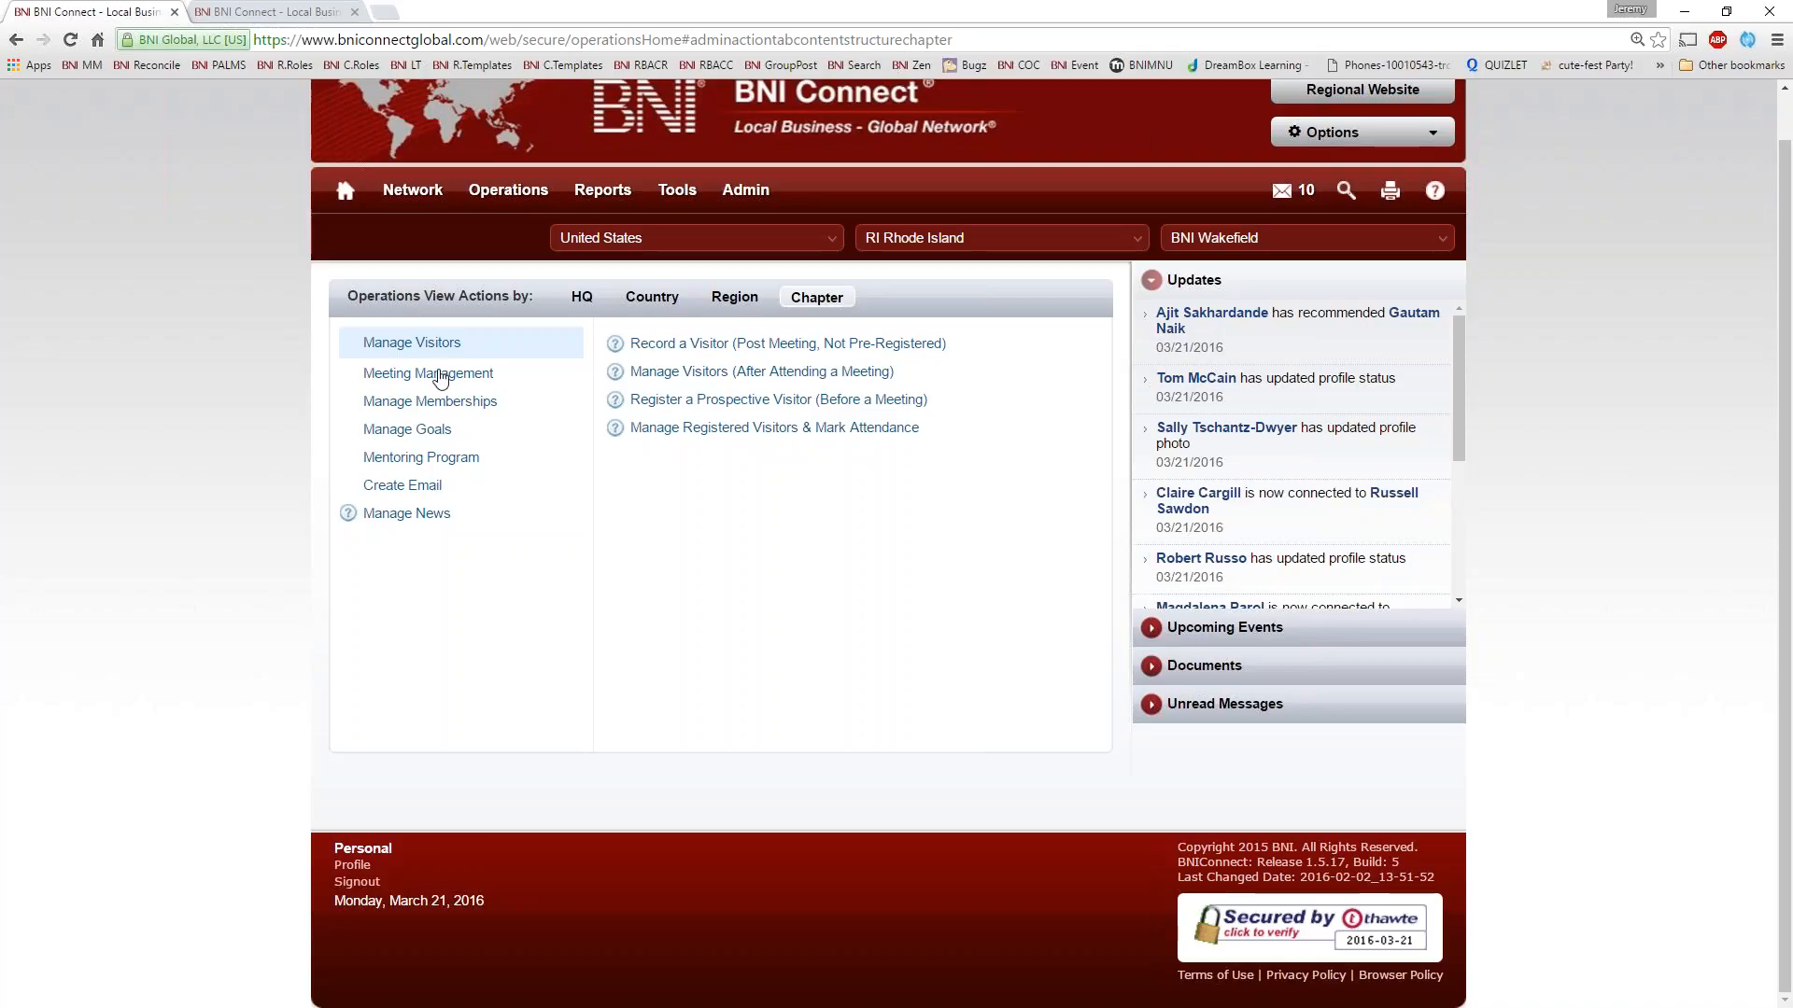
{"action": "left_click", "coordinate": [434, 373]}
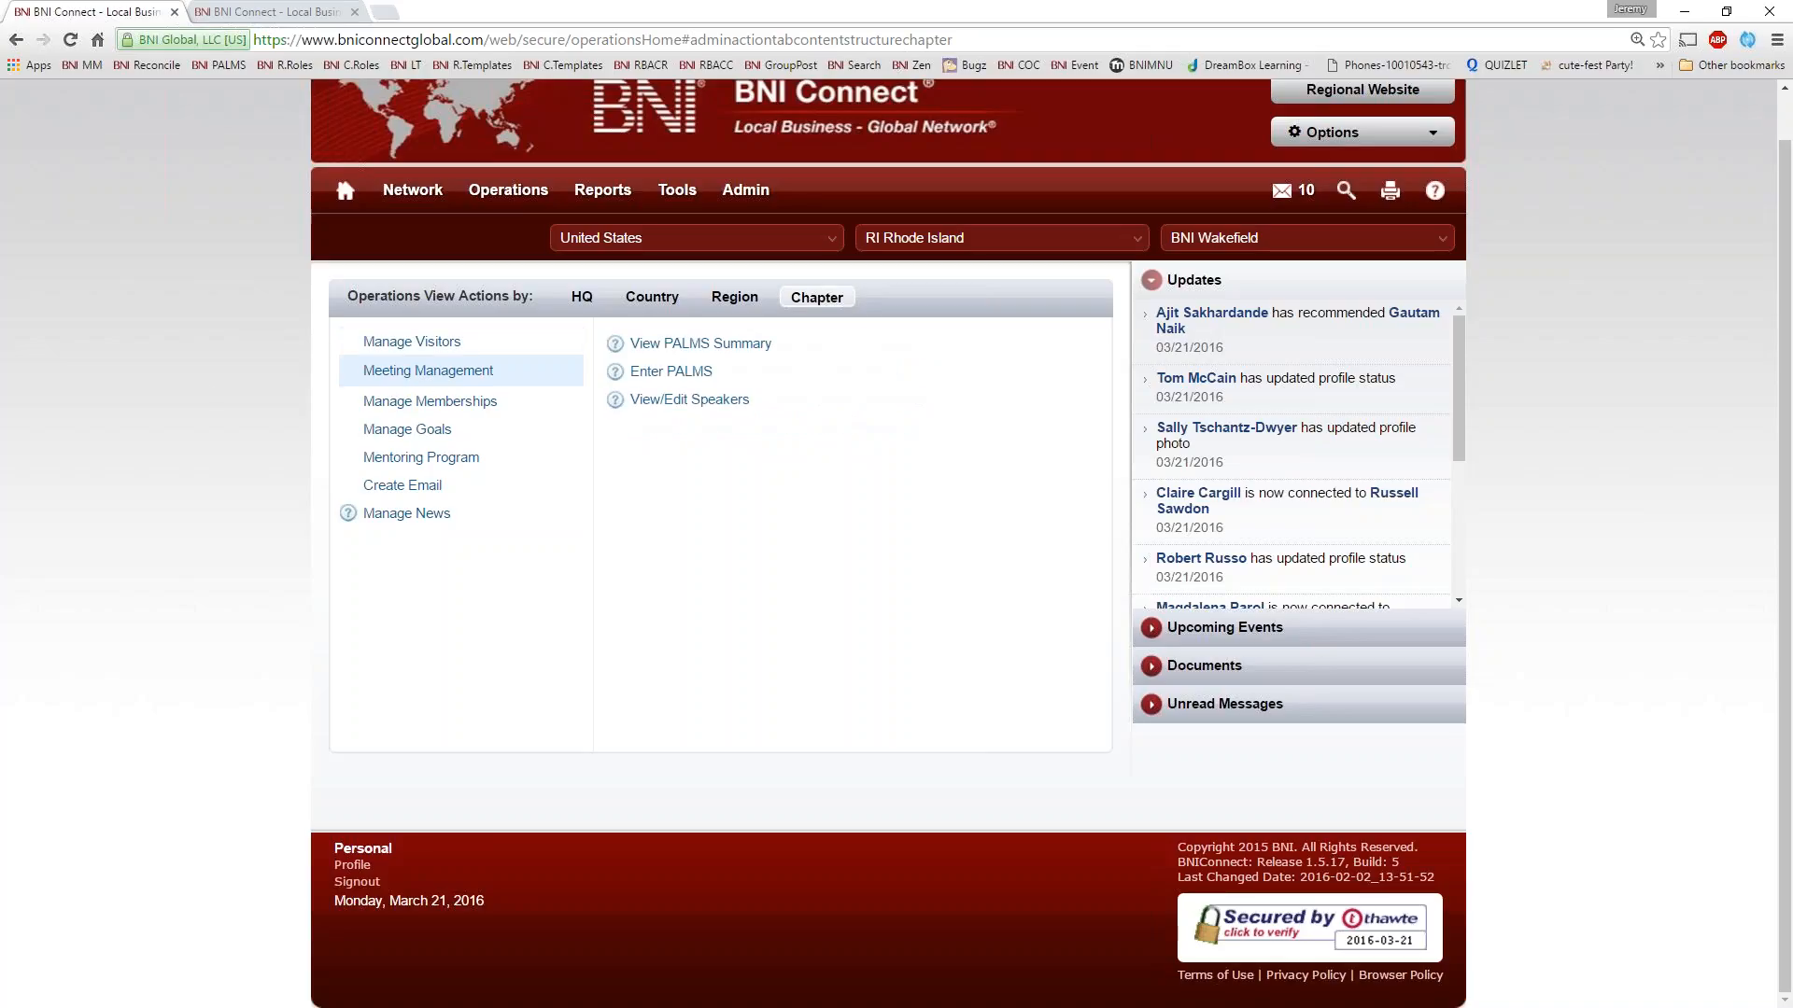
{"action": "left_click", "coordinate": [402, 399]}
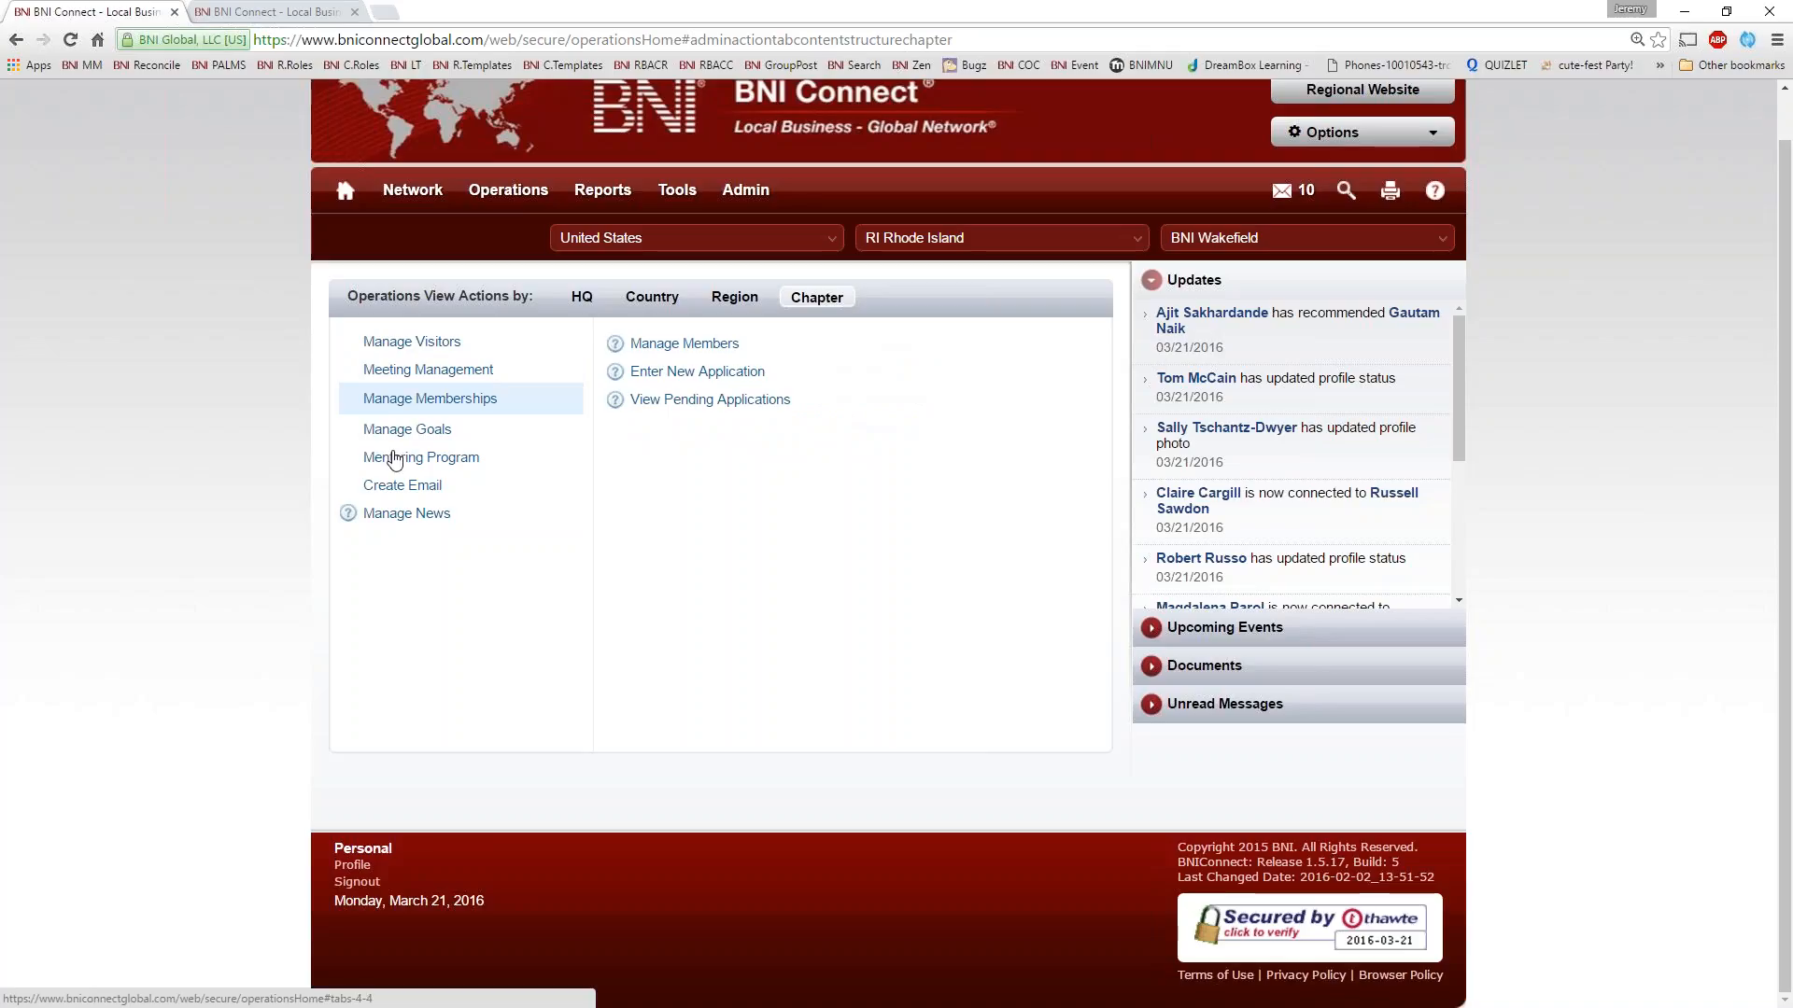
{"action": "left_click", "coordinate": [416, 445]}
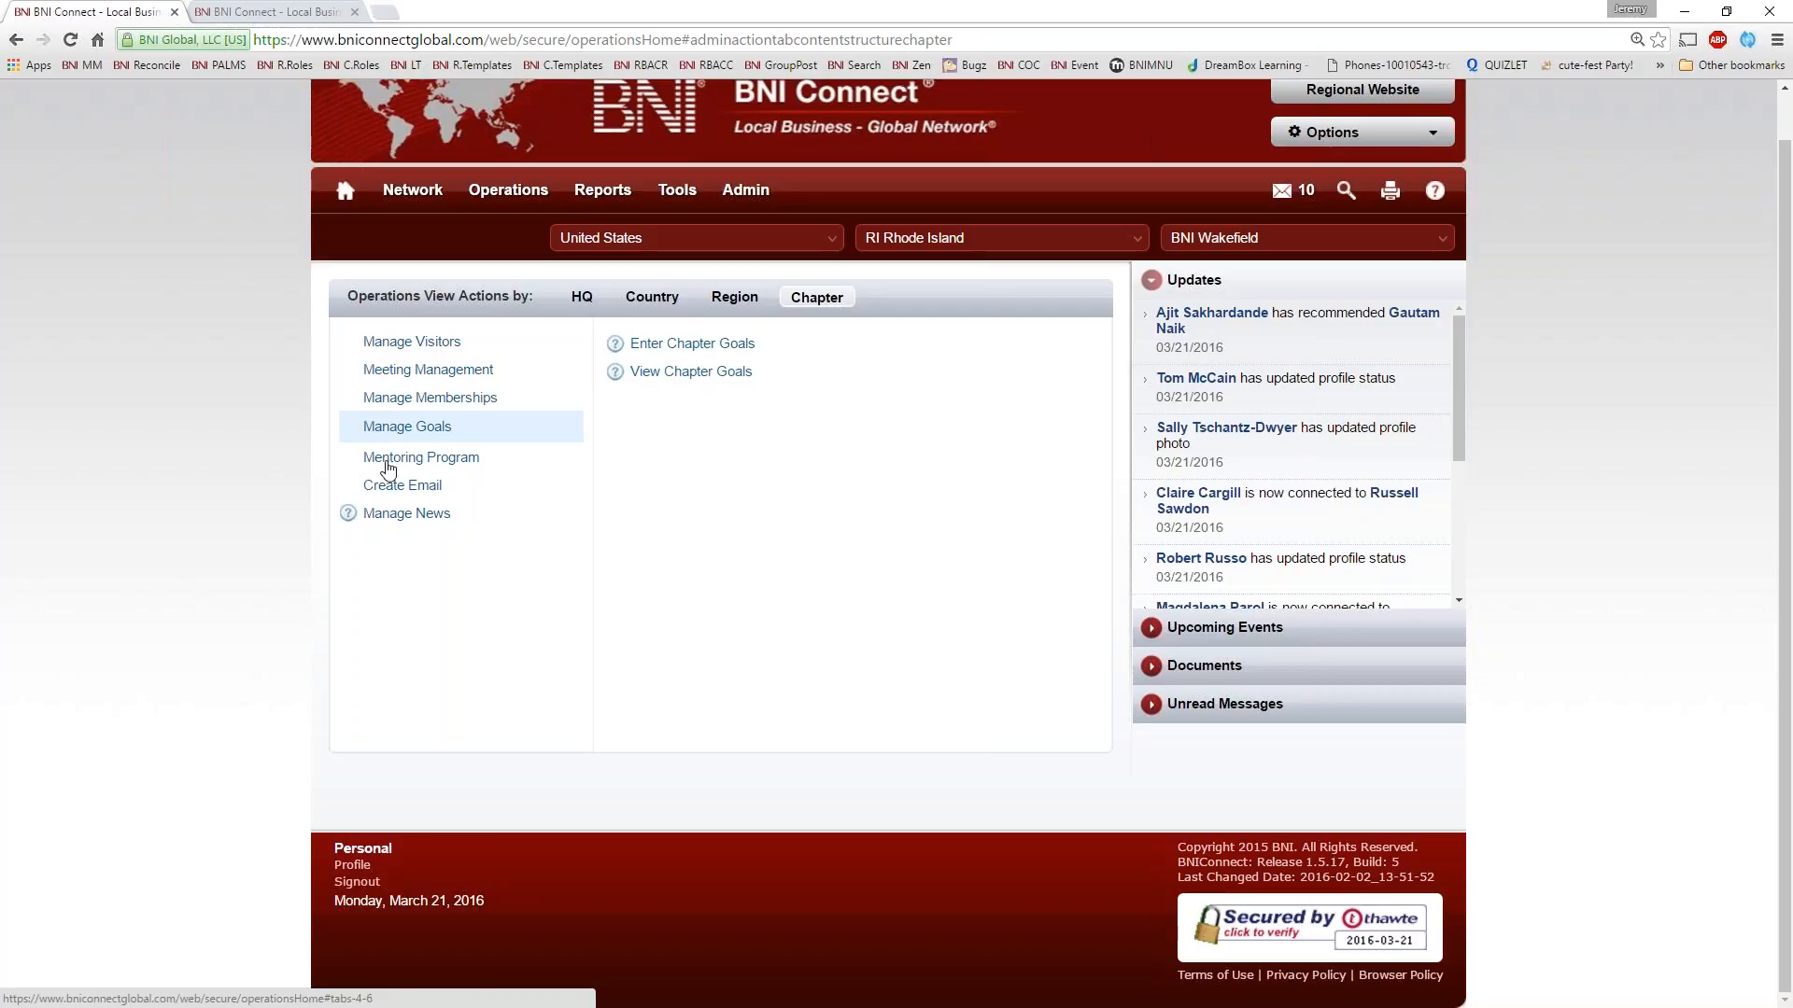
{"action": "left_click", "coordinate": [385, 462]}
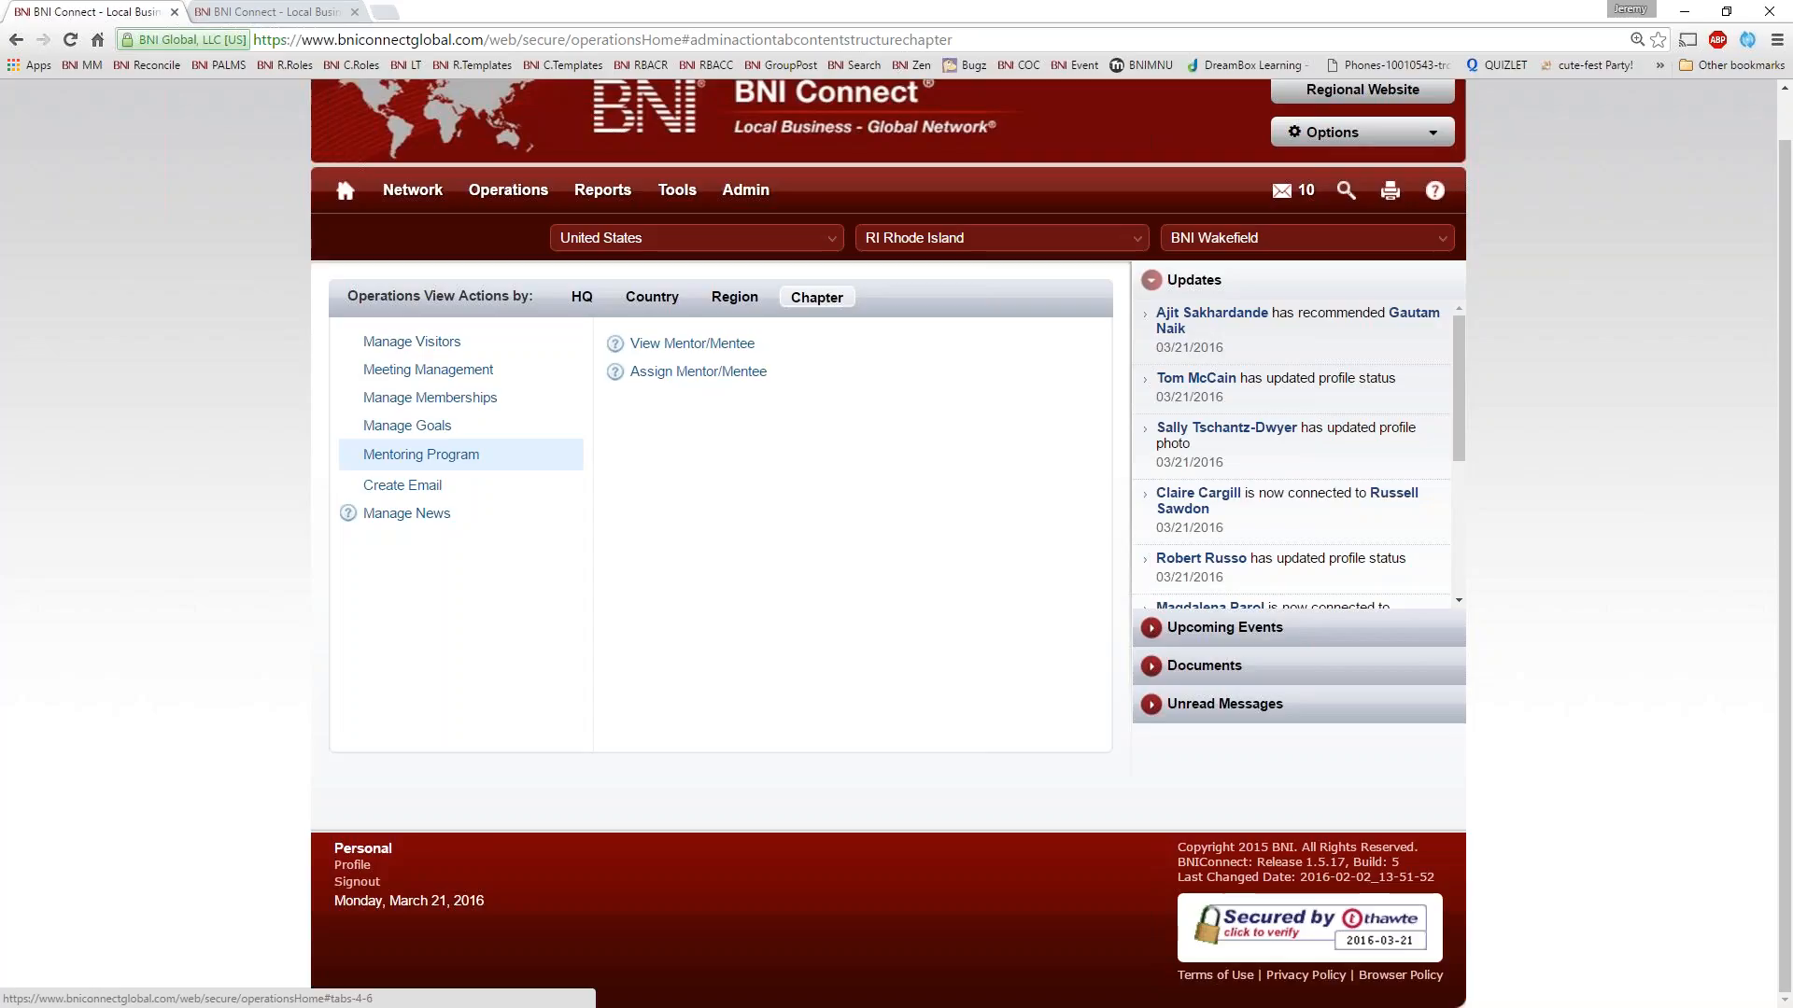
{"action": "left_click", "coordinate": [401, 485]}
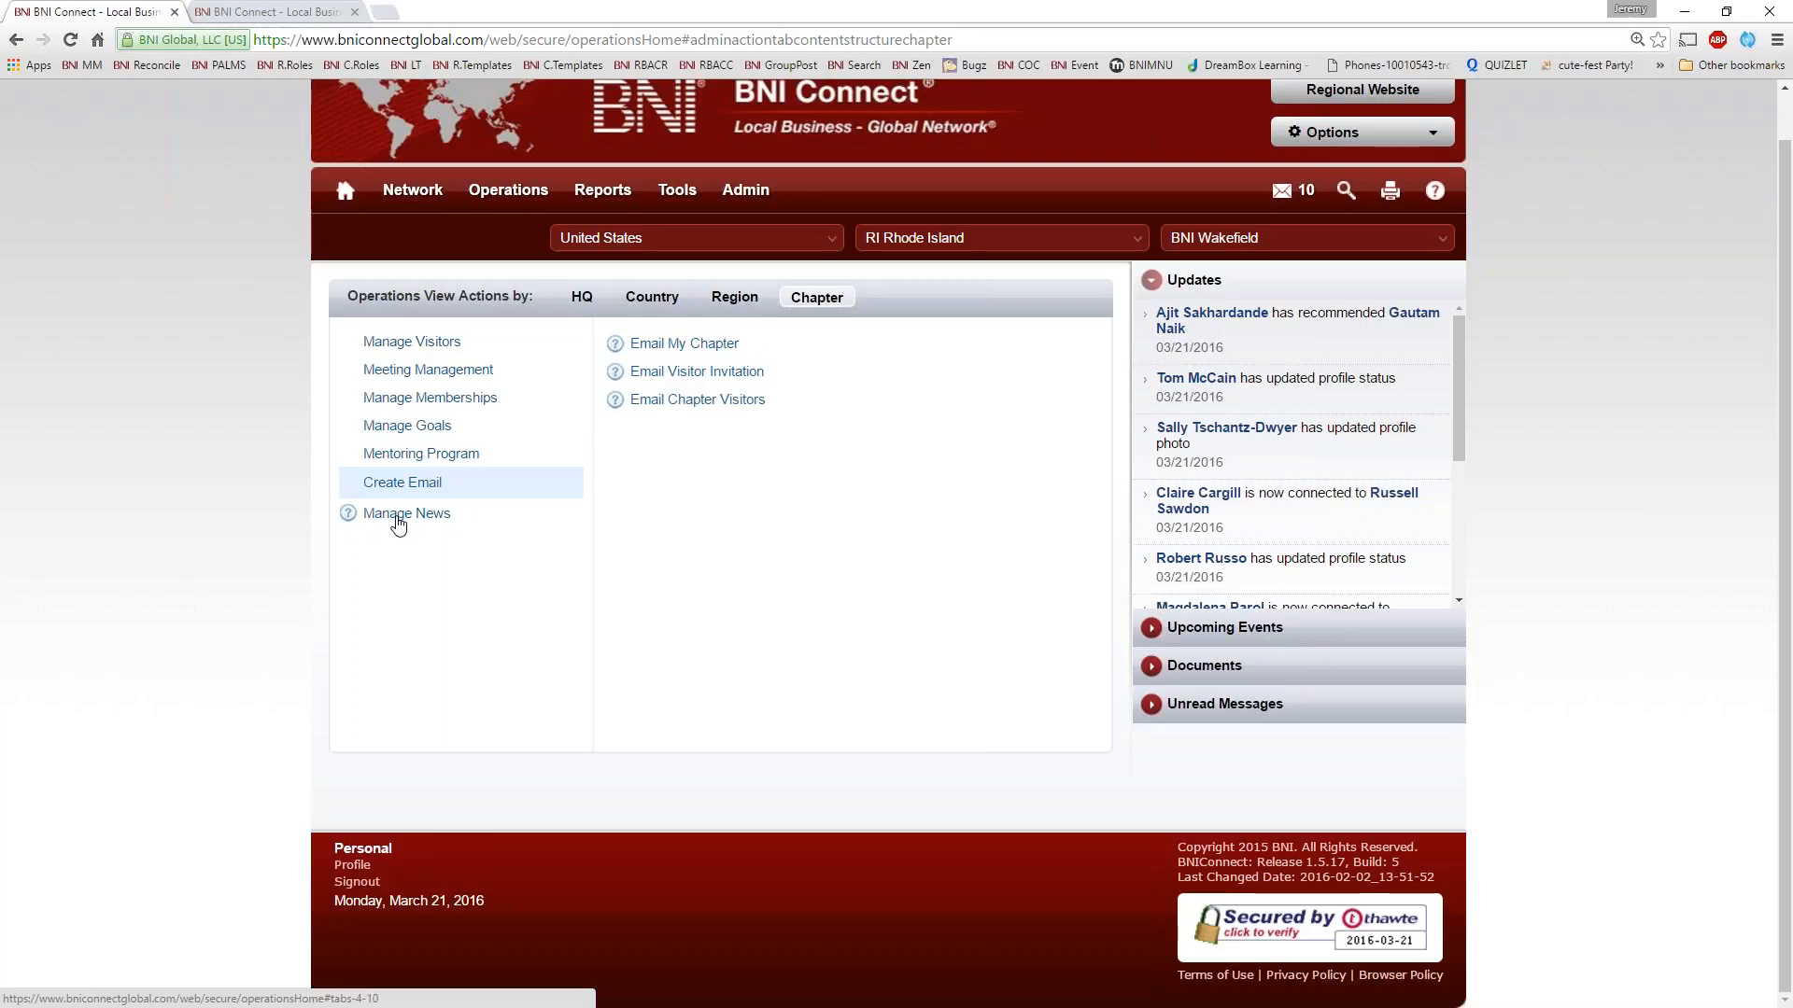
{"action": "left_click", "coordinate": [397, 519]}
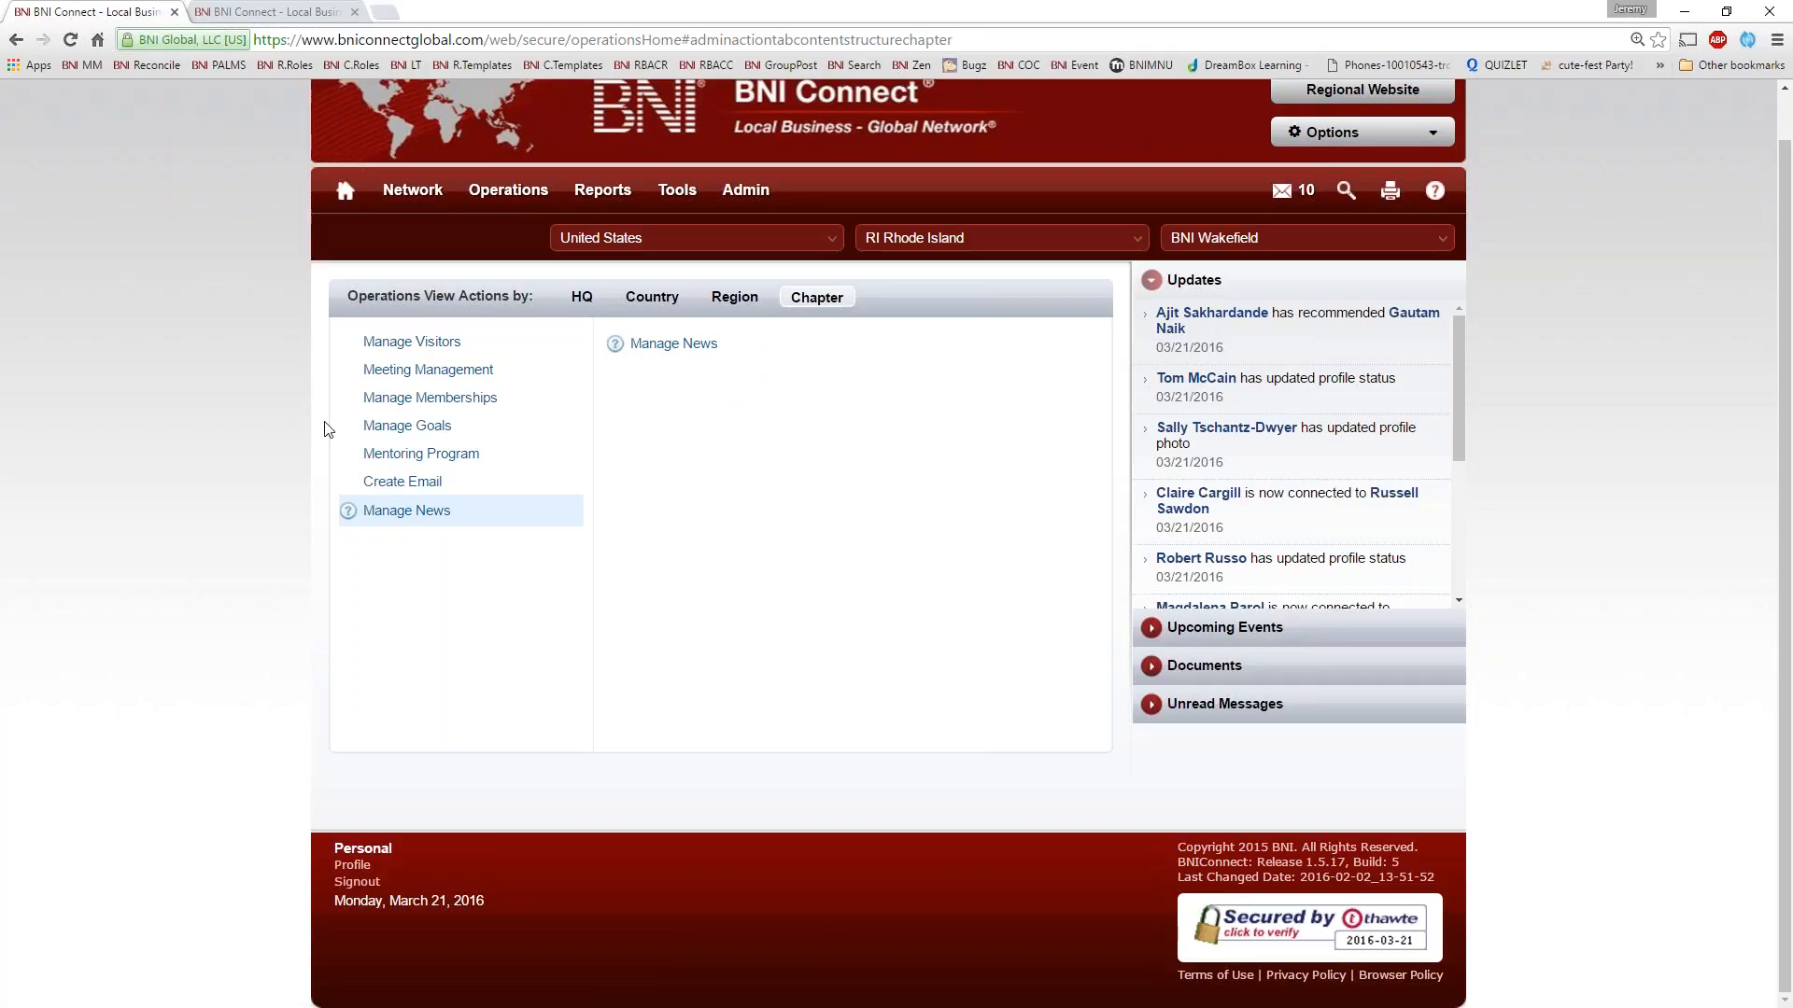
Open the Email My Chapter list from the Create Email actions and select all the members' email addresses
{"action": "left_click", "coordinate": [412, 487]}
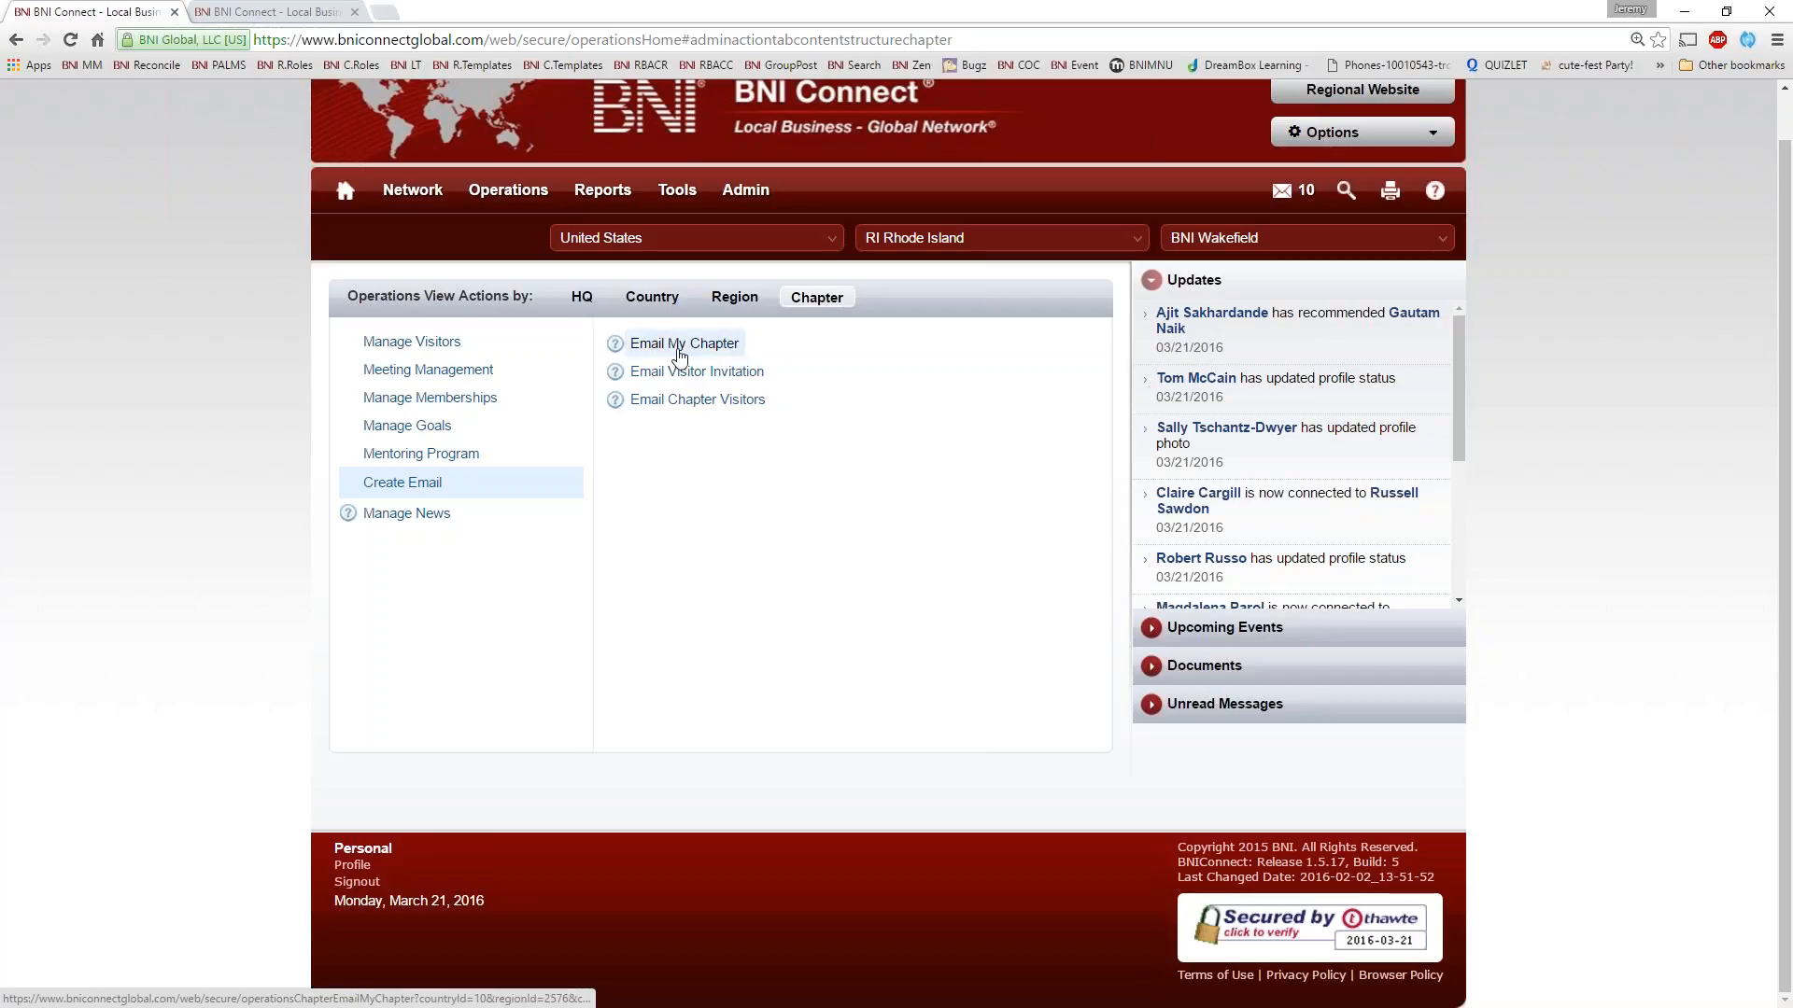
{"action": "left_click", "coordinate": [674, 351]}
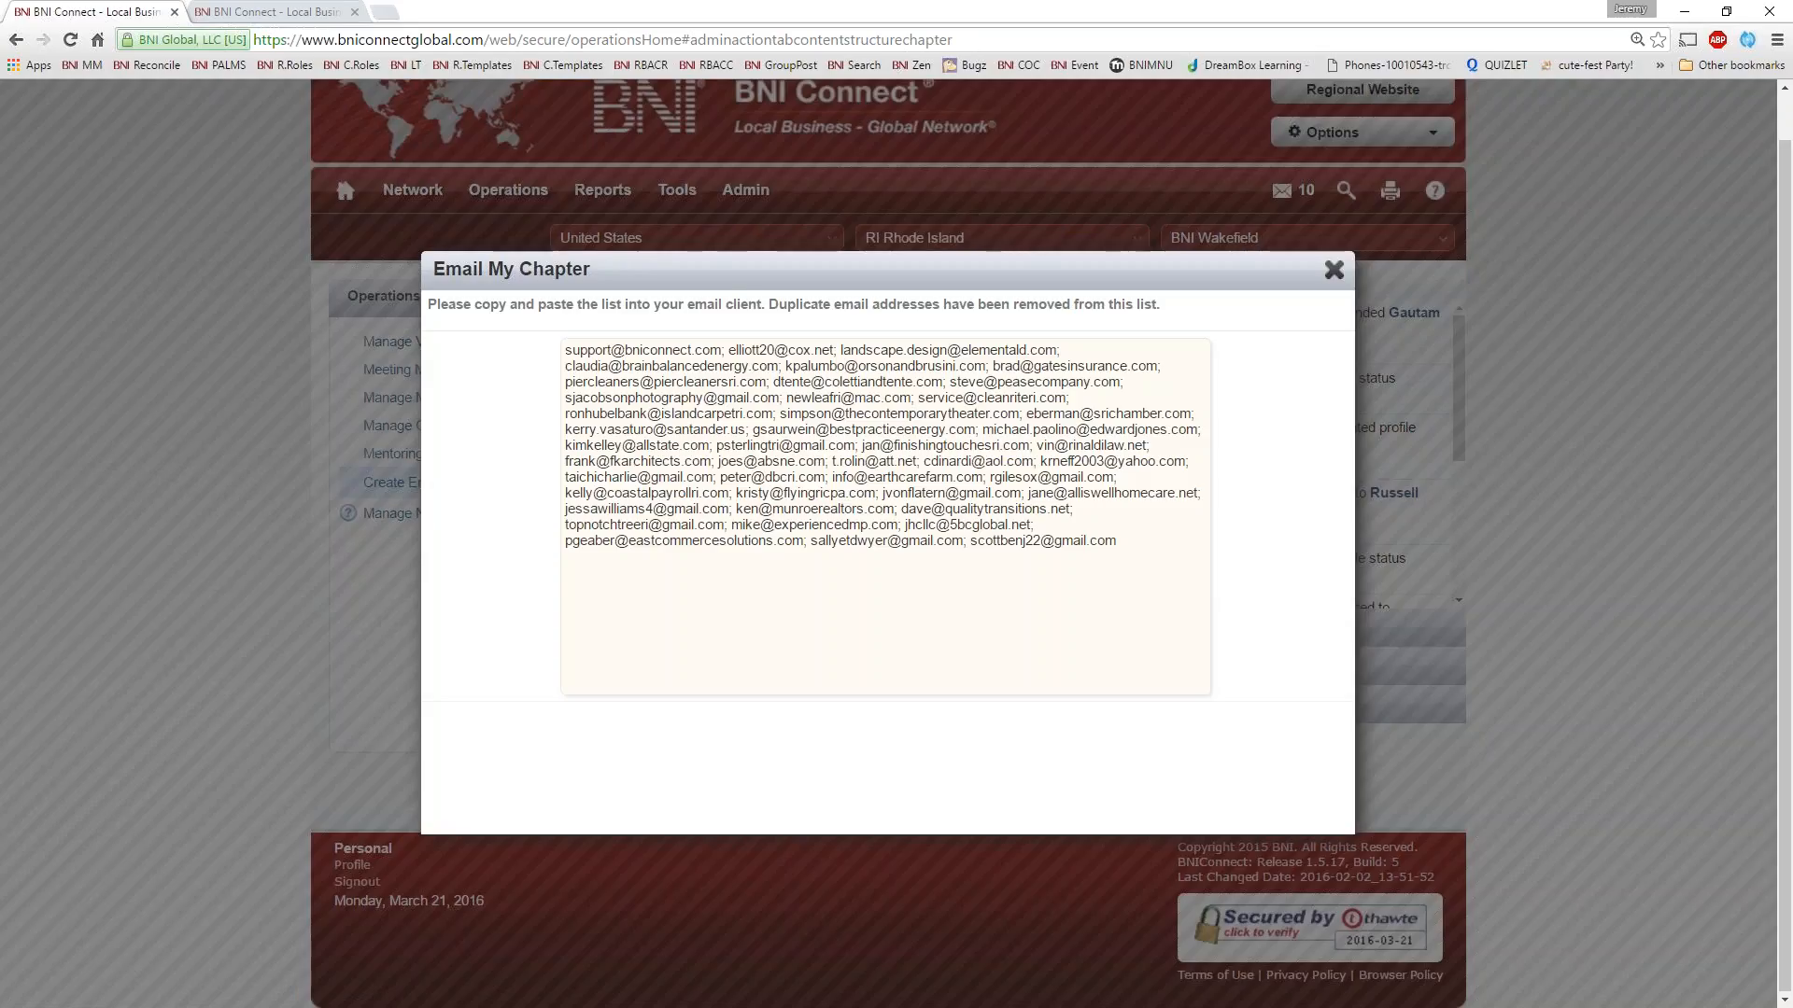
{"action": "left_click", "coordinate": [1023, 444]}
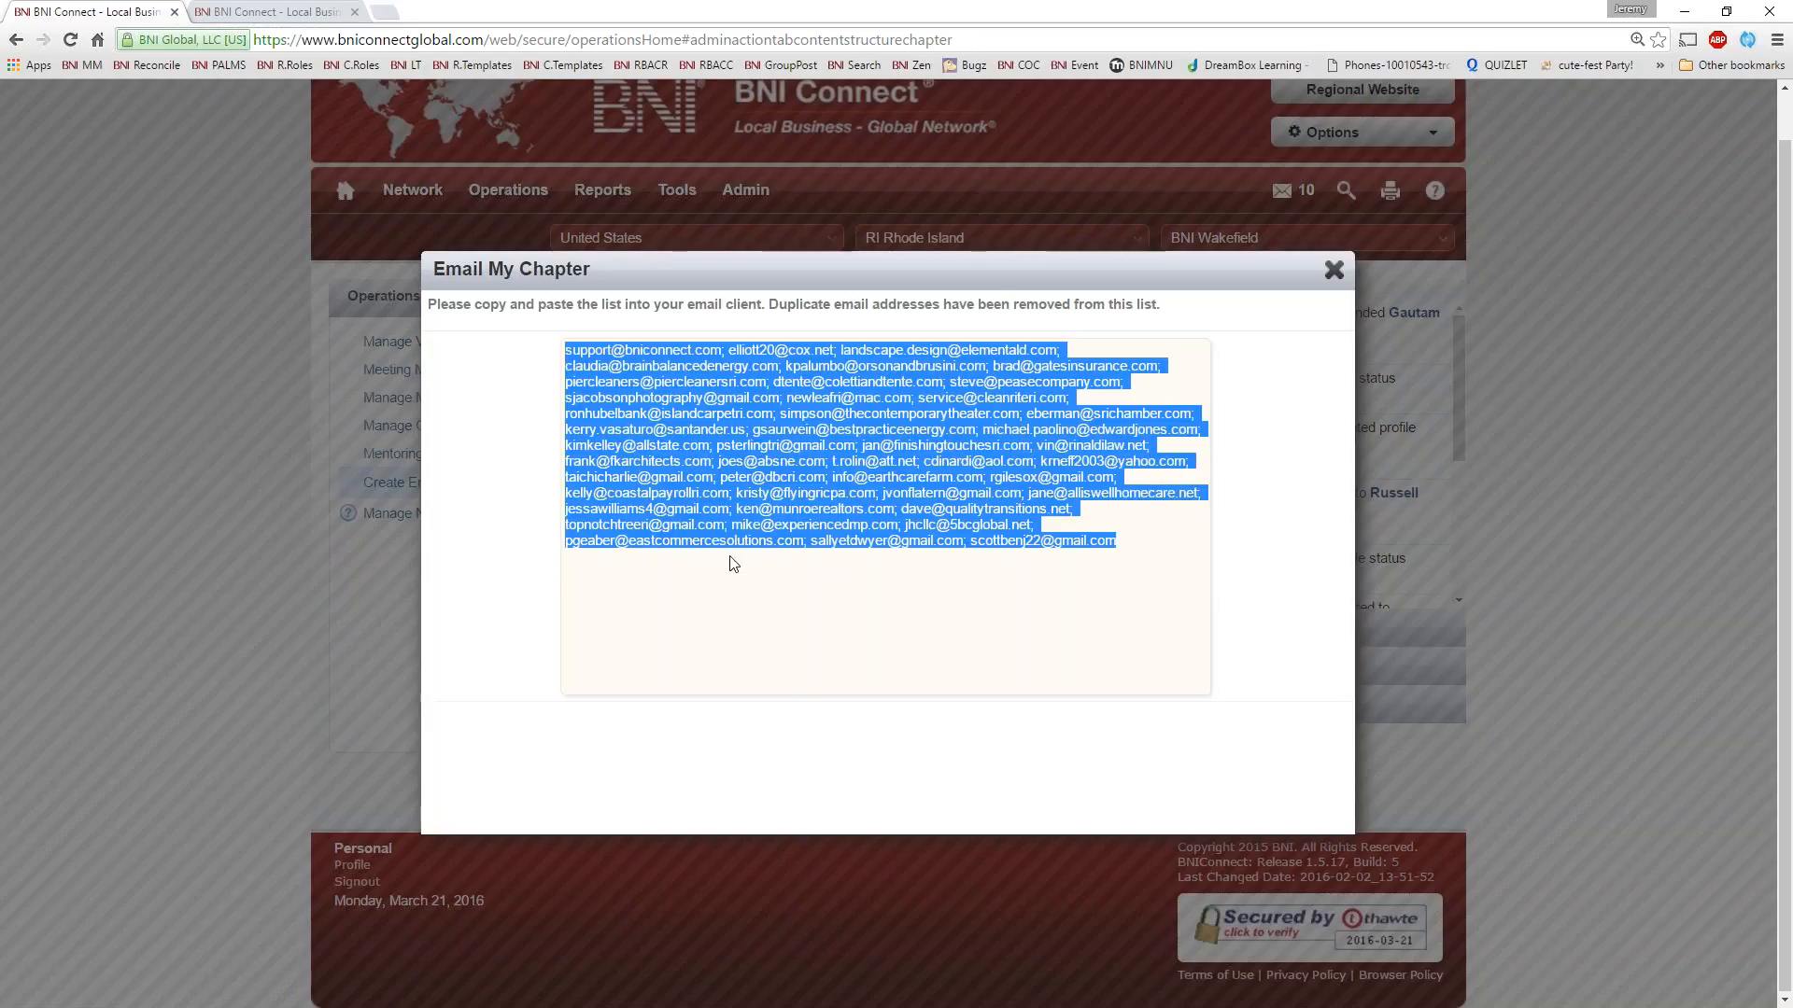
Switch to a new Outlook message and paste the chapter members' email addresses into its Bcc field
{"action": "key", "text": "alt+Tab"}
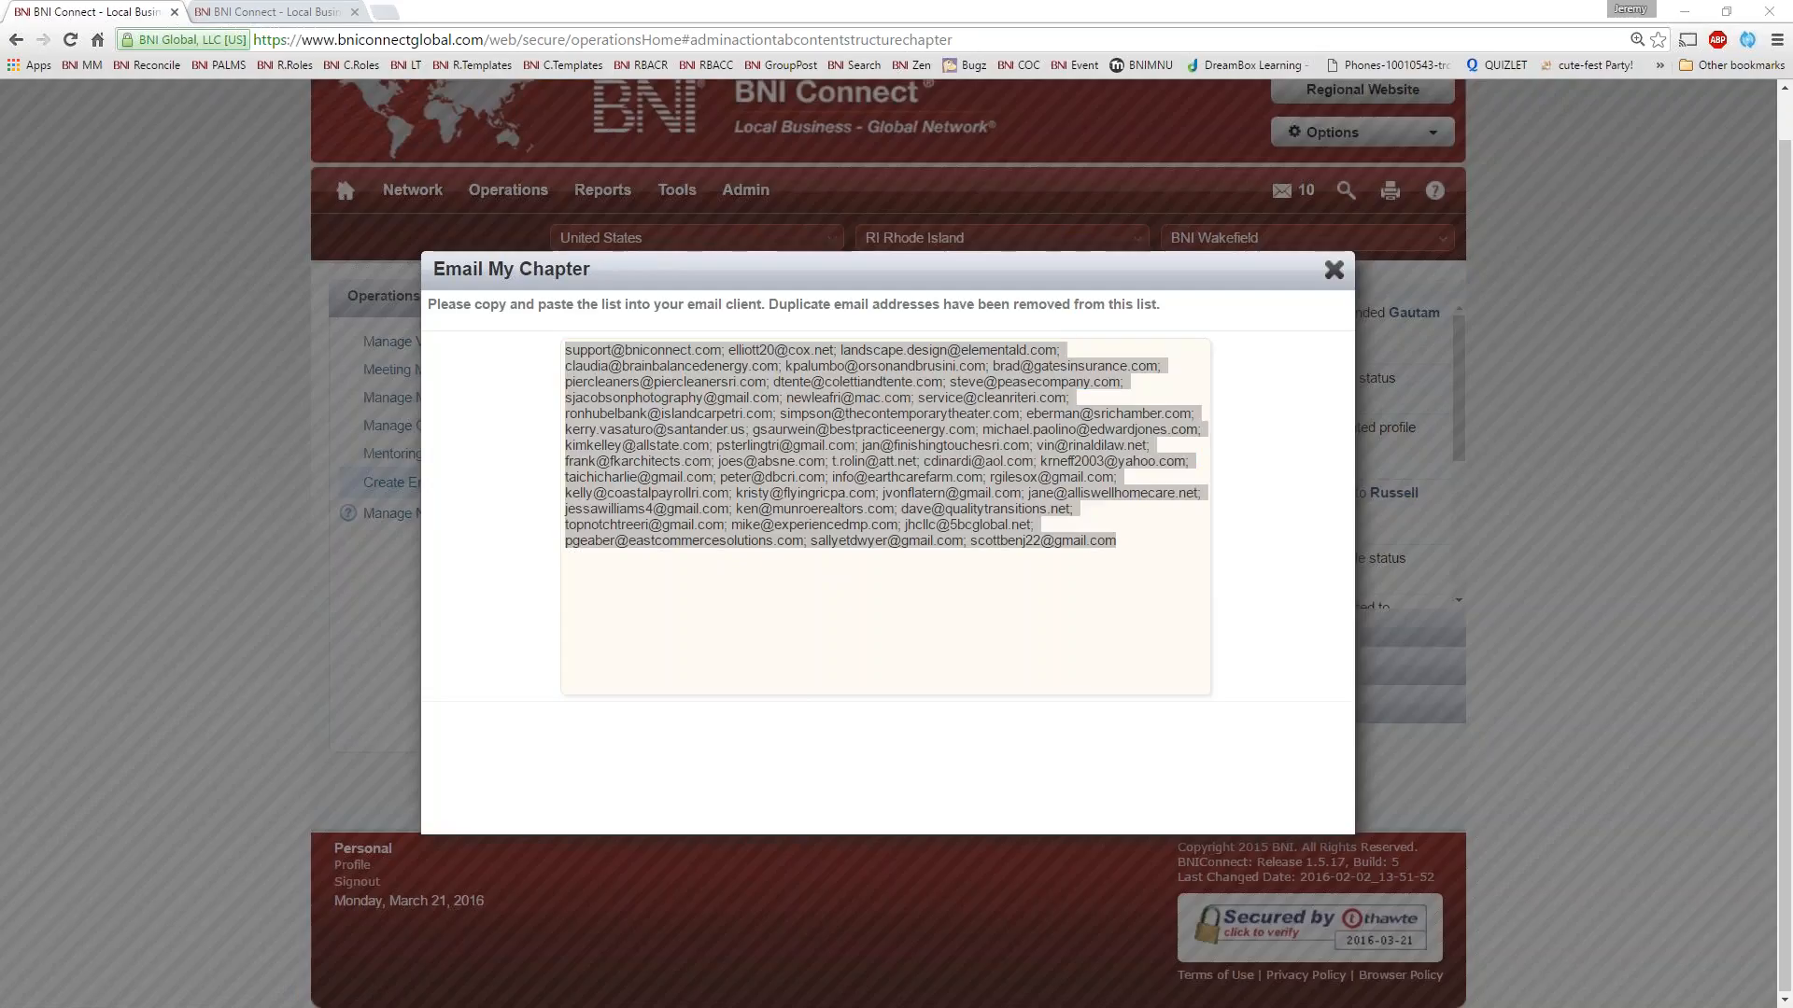
{"action": "left_click_drag", "start_coordinate": [0, 46], "coordinate": [1053, 116]}
{"action": "left_click", "coordinate": [811, 346]}
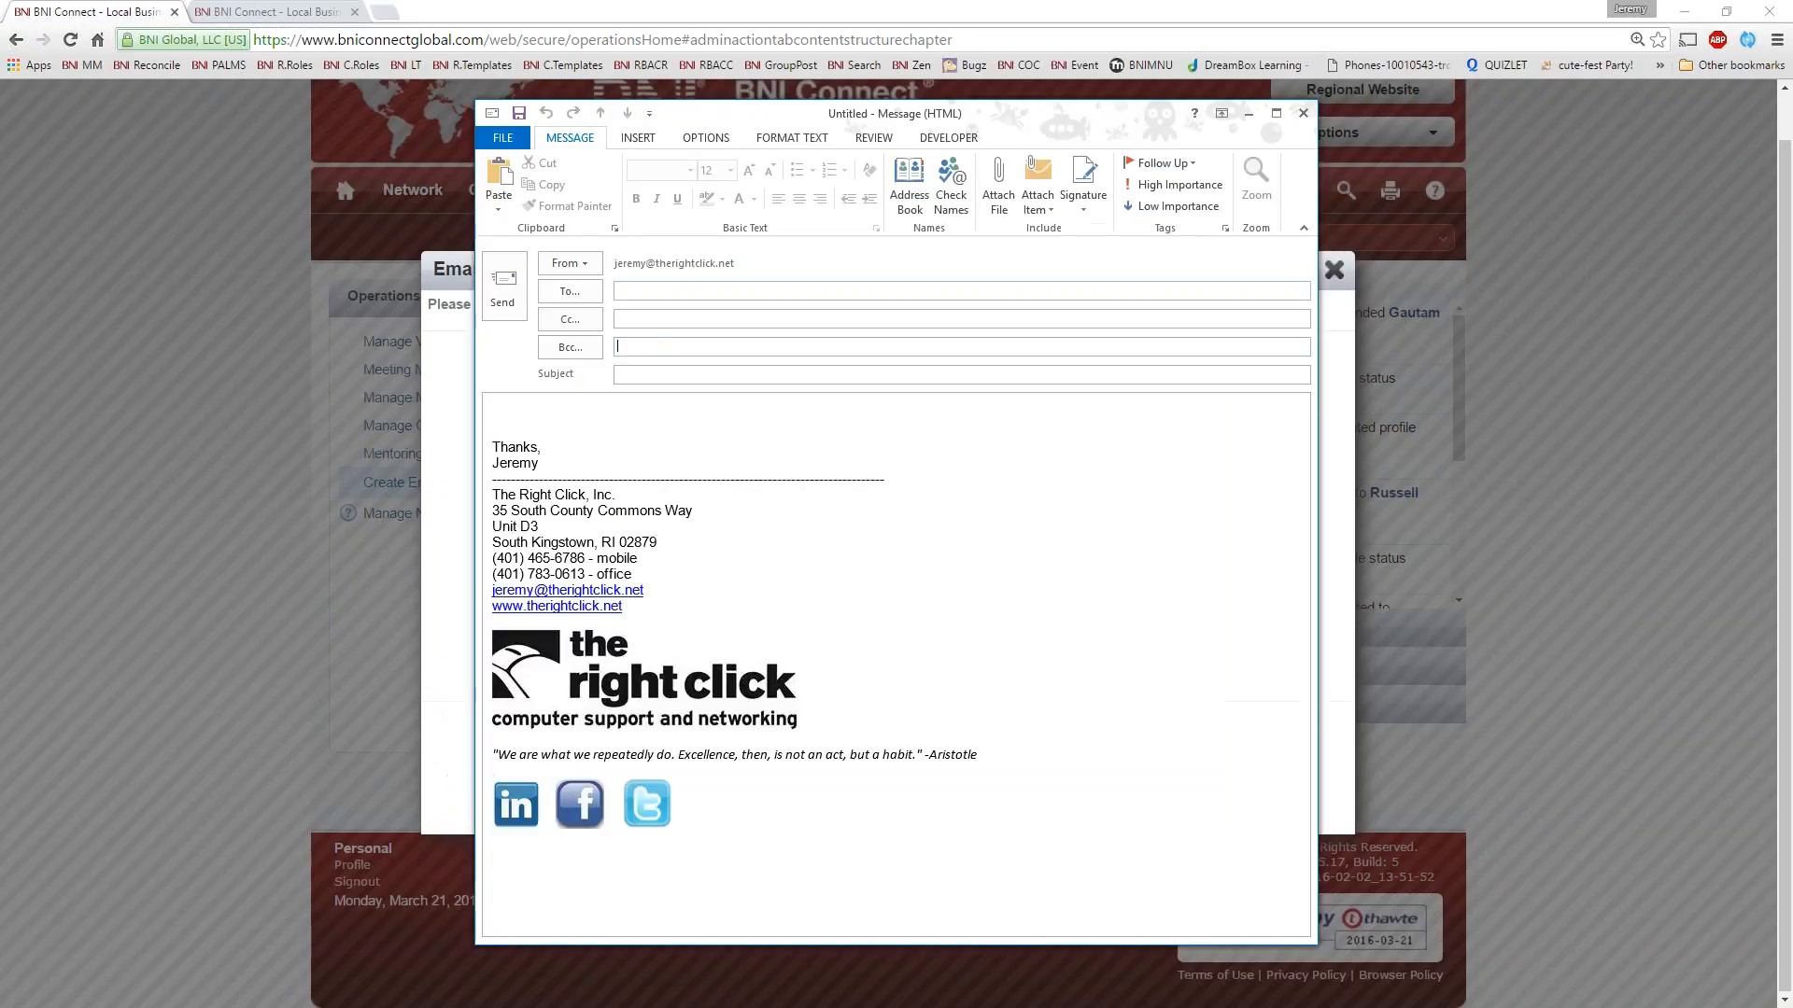
{"action": "key", "text": "ctrl+v"}
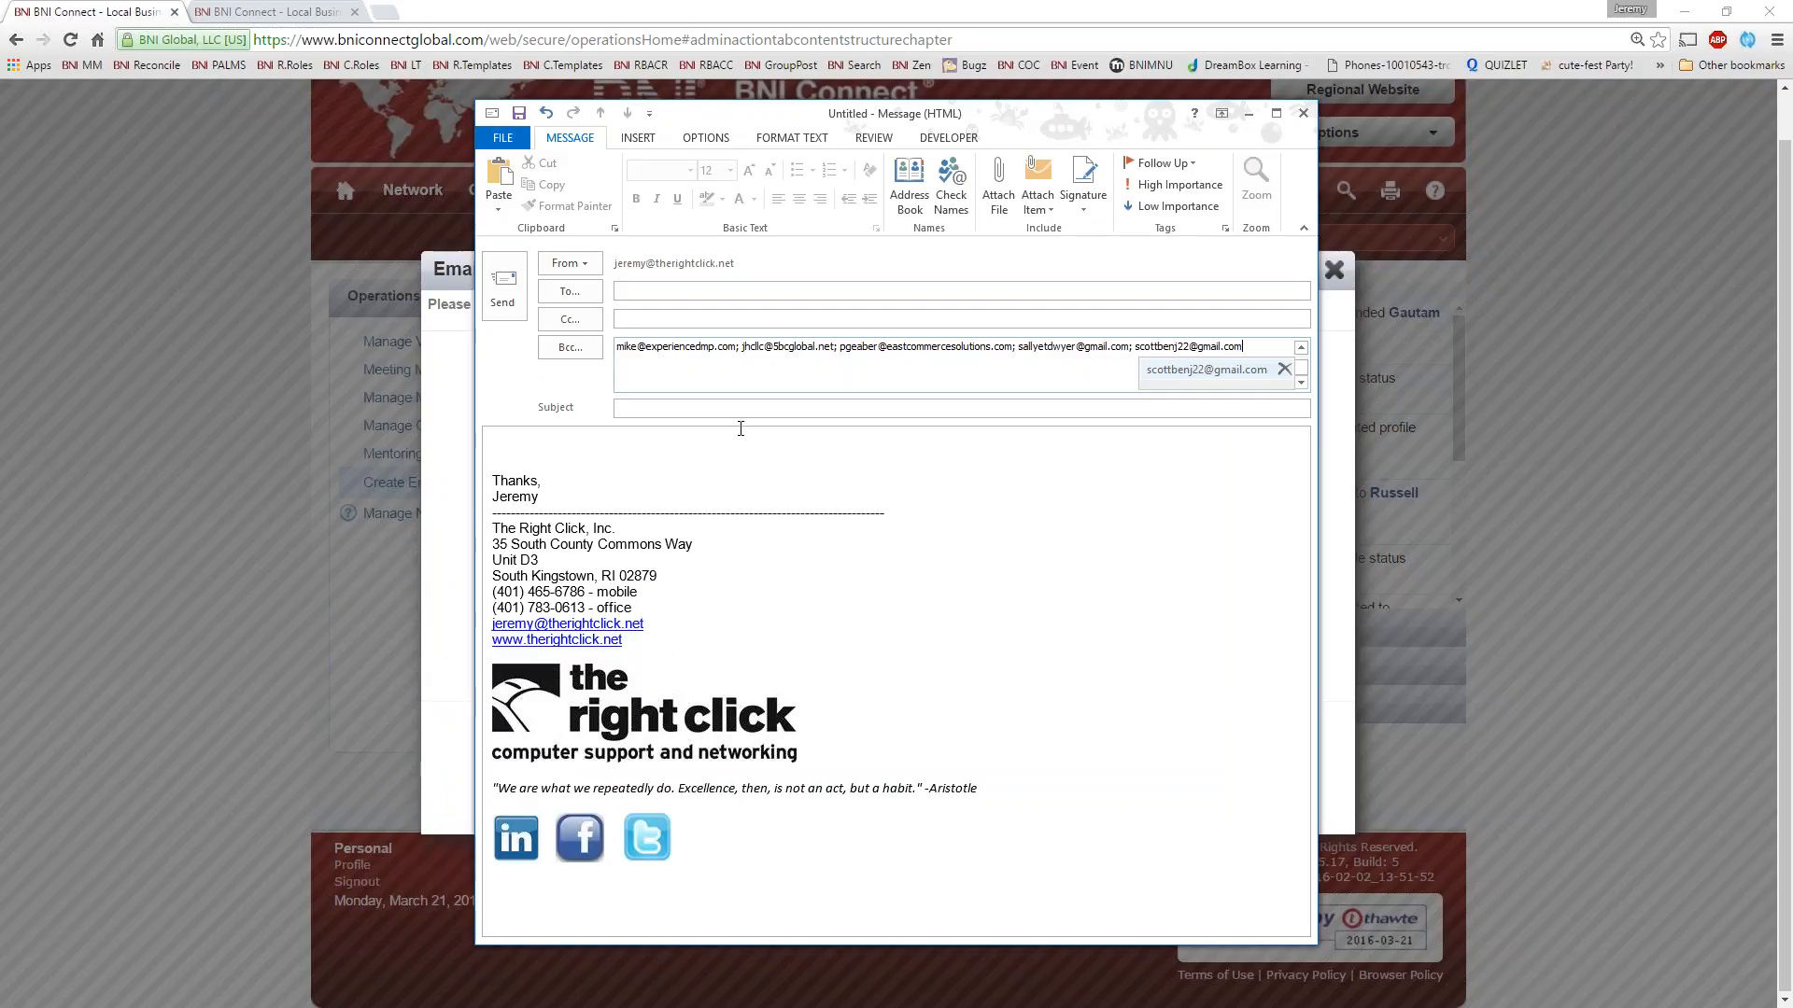
{"action": "left_click", "coordinate": [668, 443]}
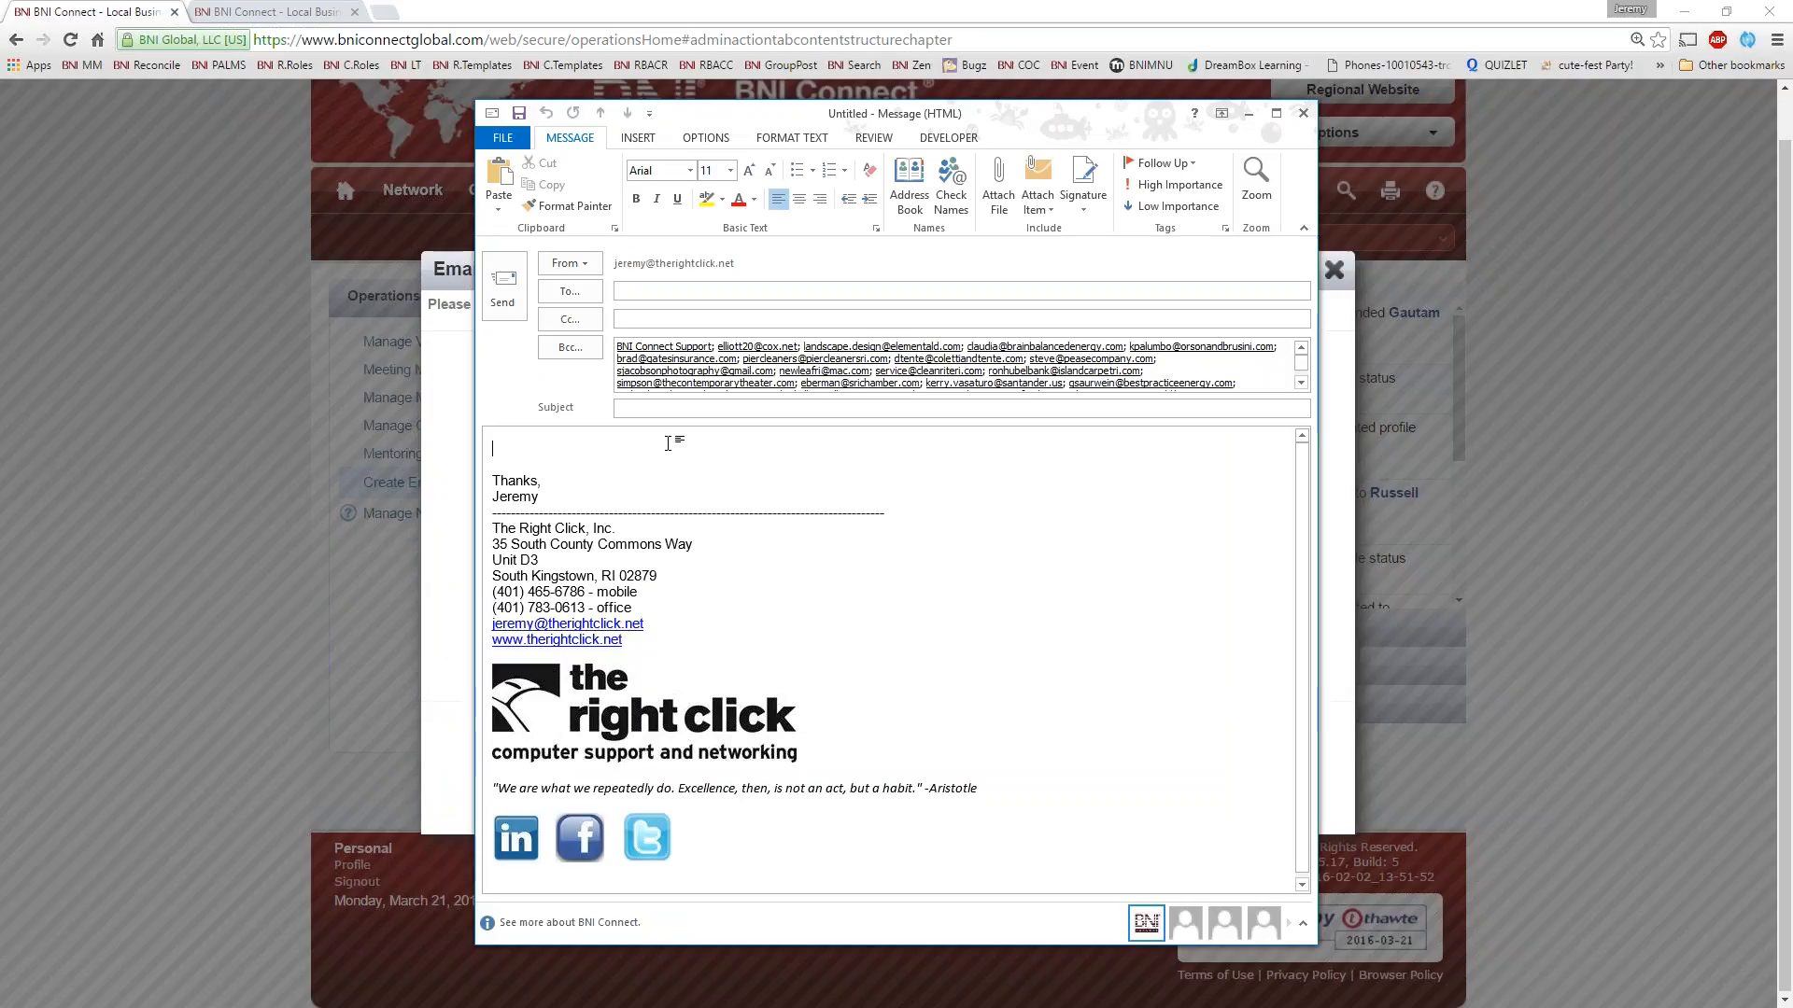
Discard the Outlook message without saving it and close the Email My Chapter list
{"action": "left_click", "coordinate": [1311, 114]}
{"action": "left_click", "coordinate": [916, 566]}
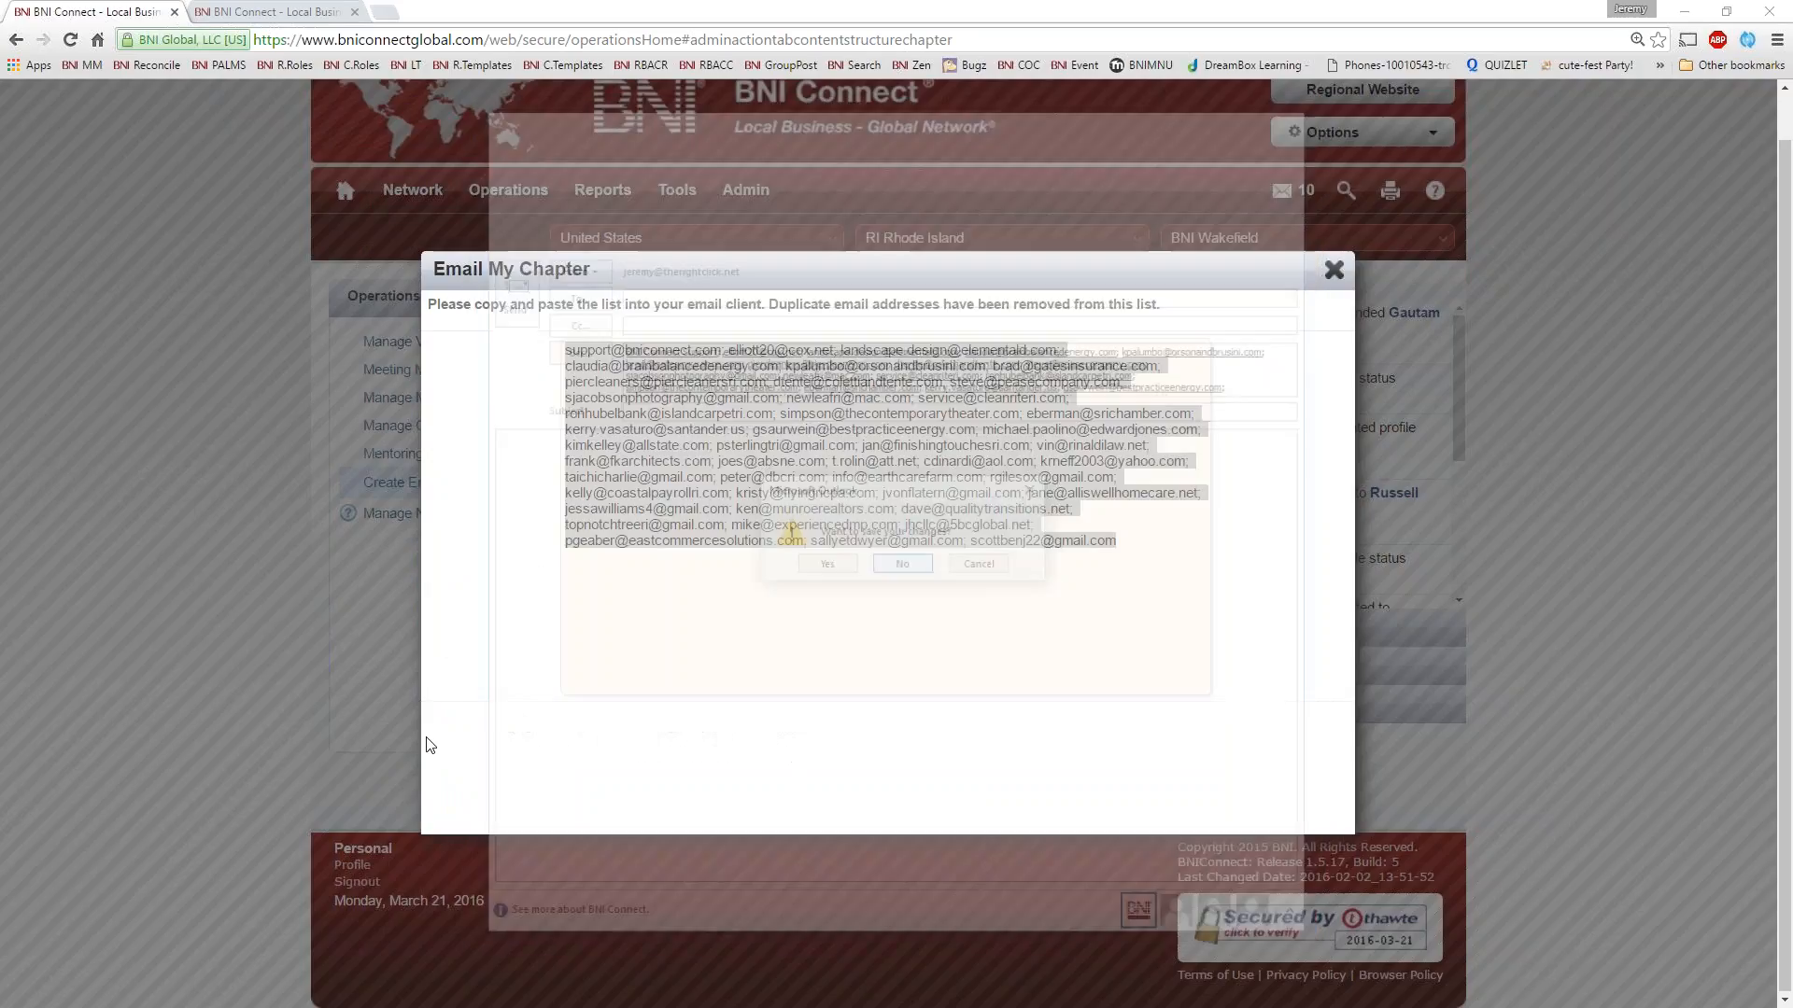
{"action": "left_click", "coordinate": [1334, 270]}
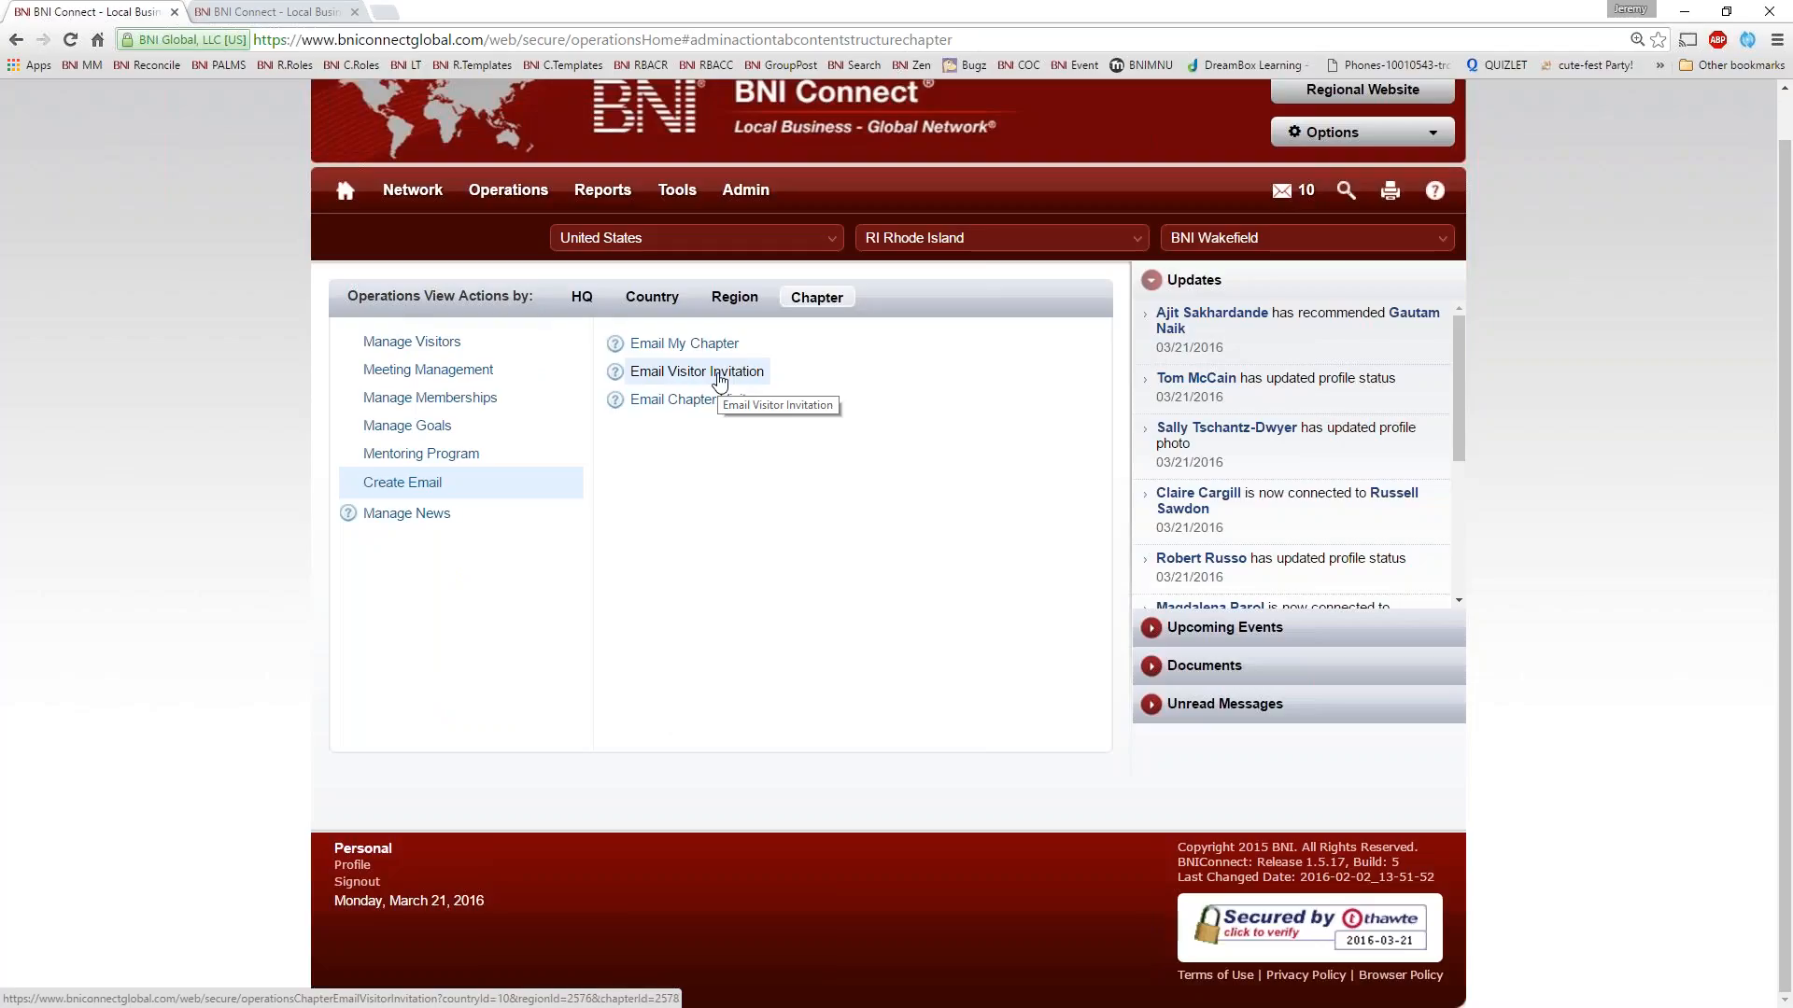
Open the Email Visitor Invitation form and fill in the visitor's first and last name, company name Smith Co and email address
{"action": "left_click", "coordinate": [719, 373]}
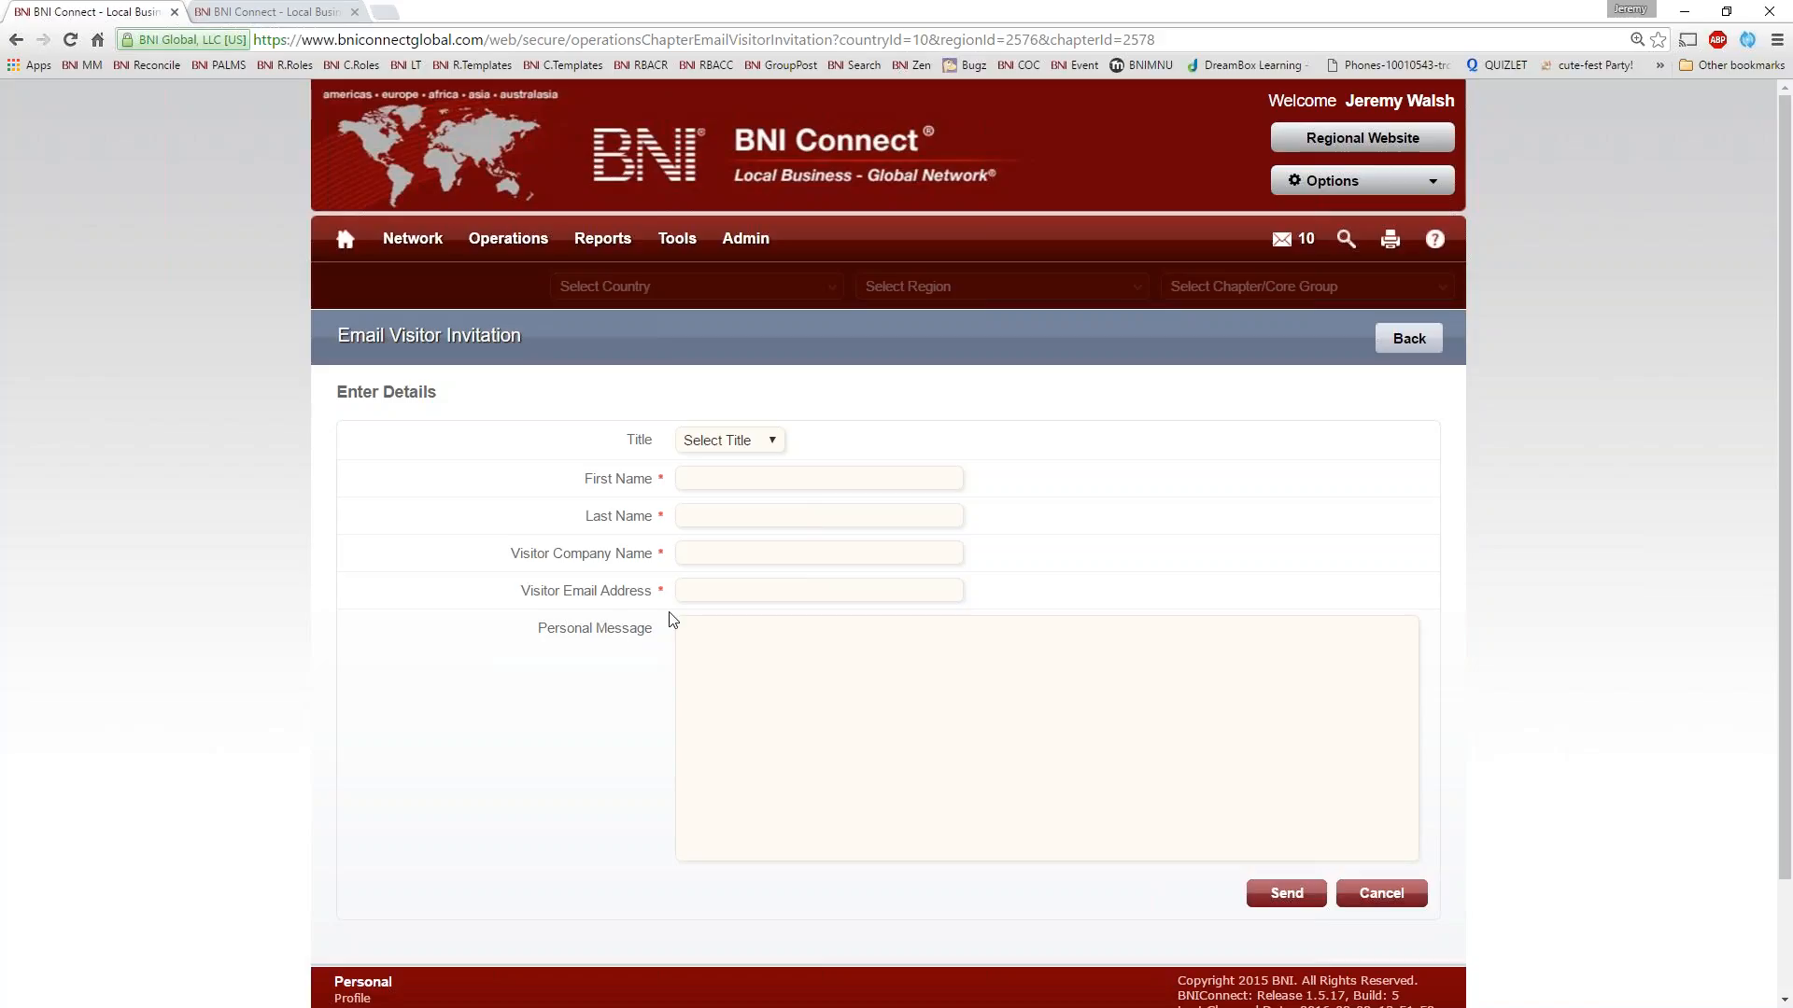
{"action": "left_click", "coordinate": [700, 484]}
{"action": "type", "text": "John"}
{"action": "key", "text": "Tab"}
{"action": "type", "text": "Smith"}
{"action": "type", "text": "Smith Co"}
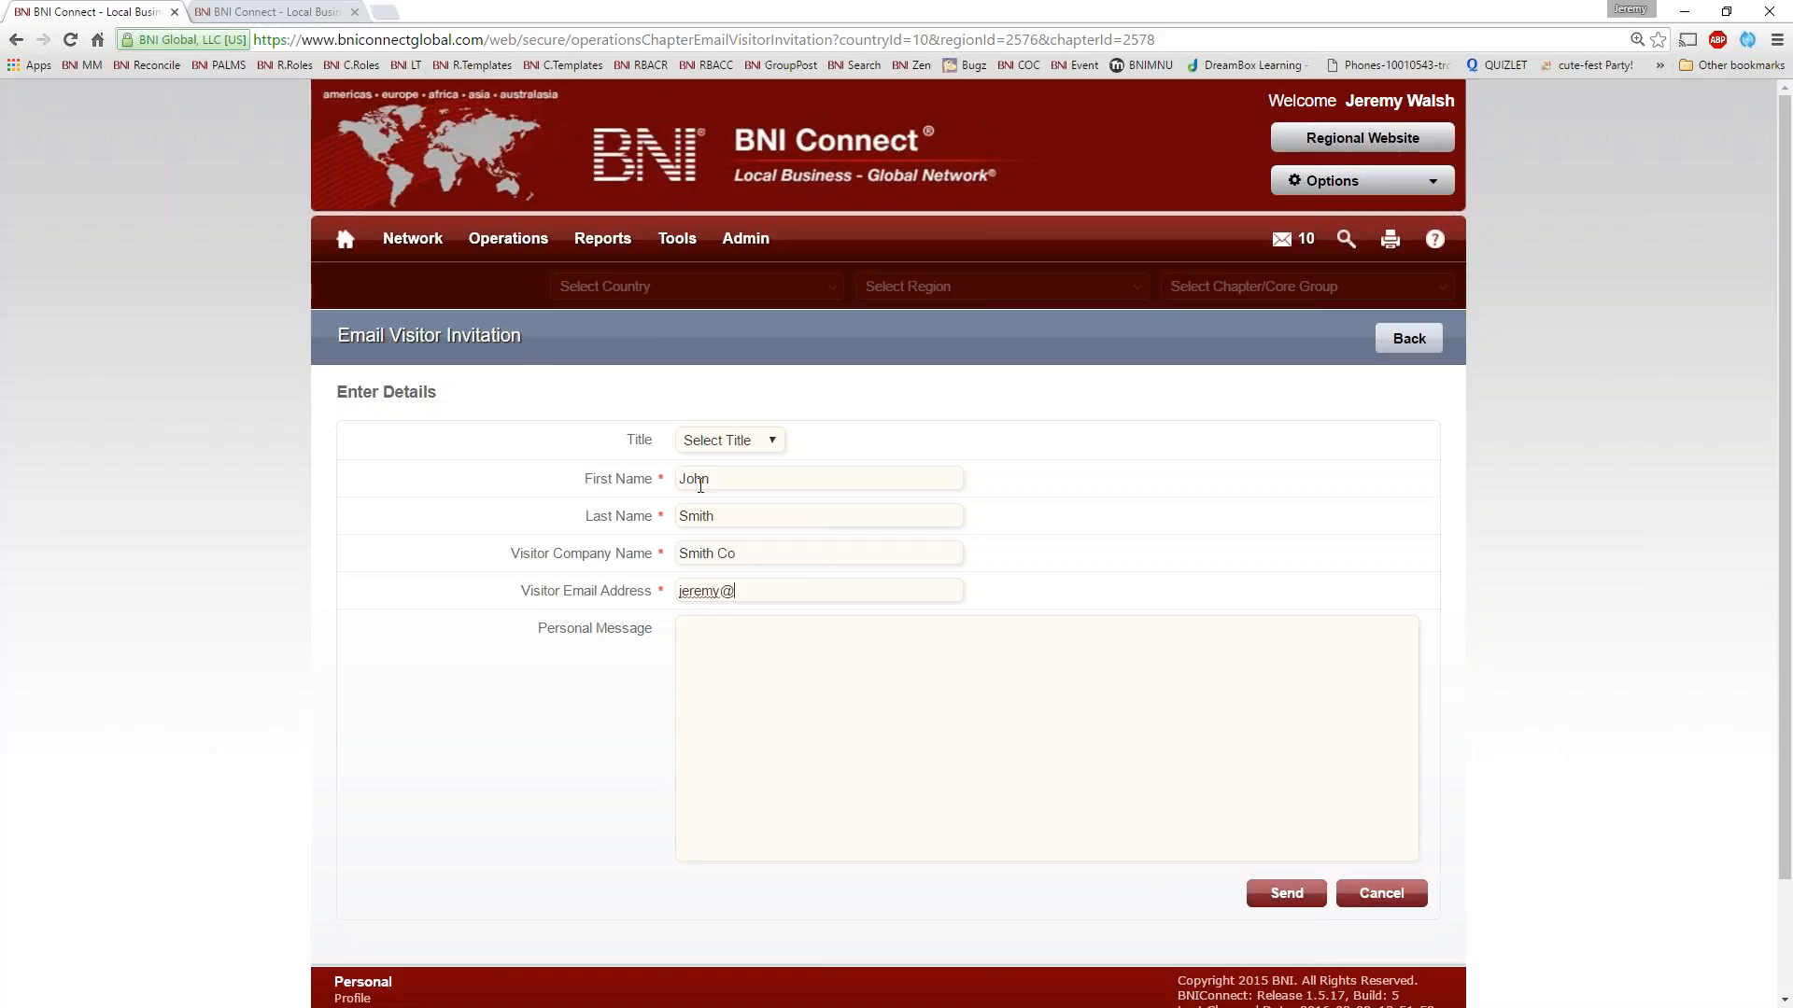
{"action": "key", "text": "Tab"}
Send the invitation with the personal message "It was great meeting you at the chamber event, I would love to introduce you to my chapter!"
{"action": "type", "text": "It was great meeting you at the chamber ev"}
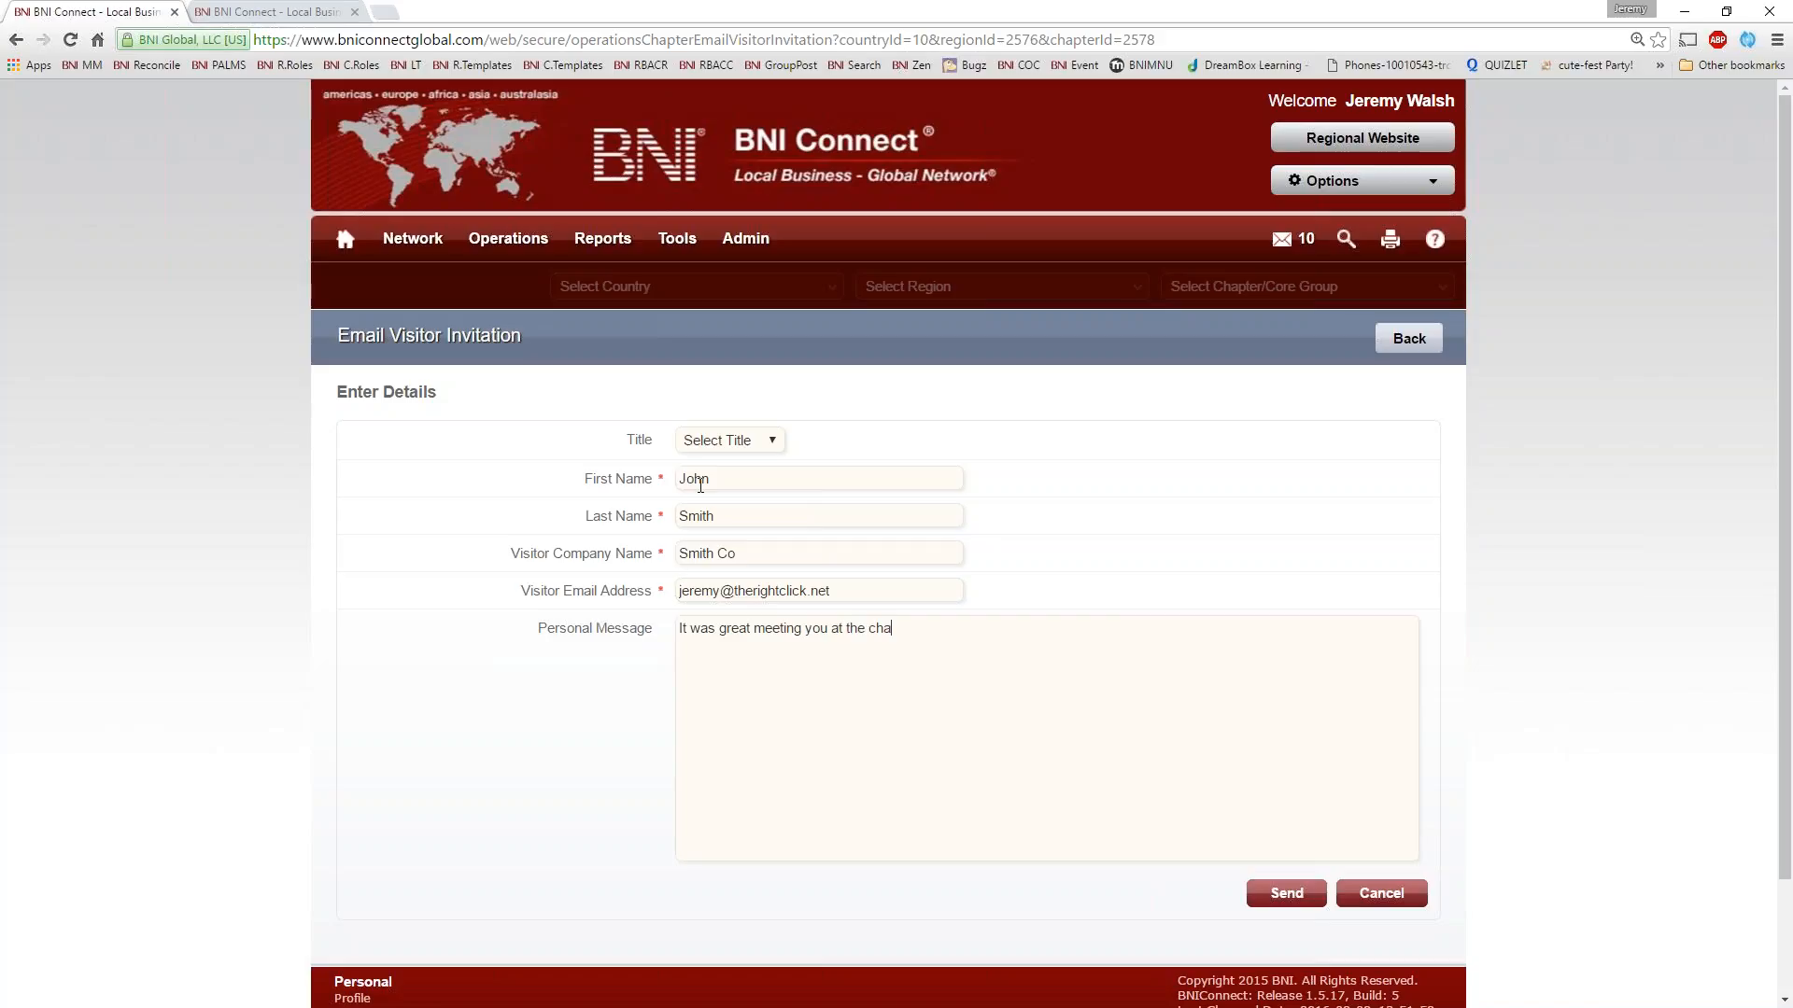
{"action": "type", "text": "ent, I would love to introduce you to my chapte"}
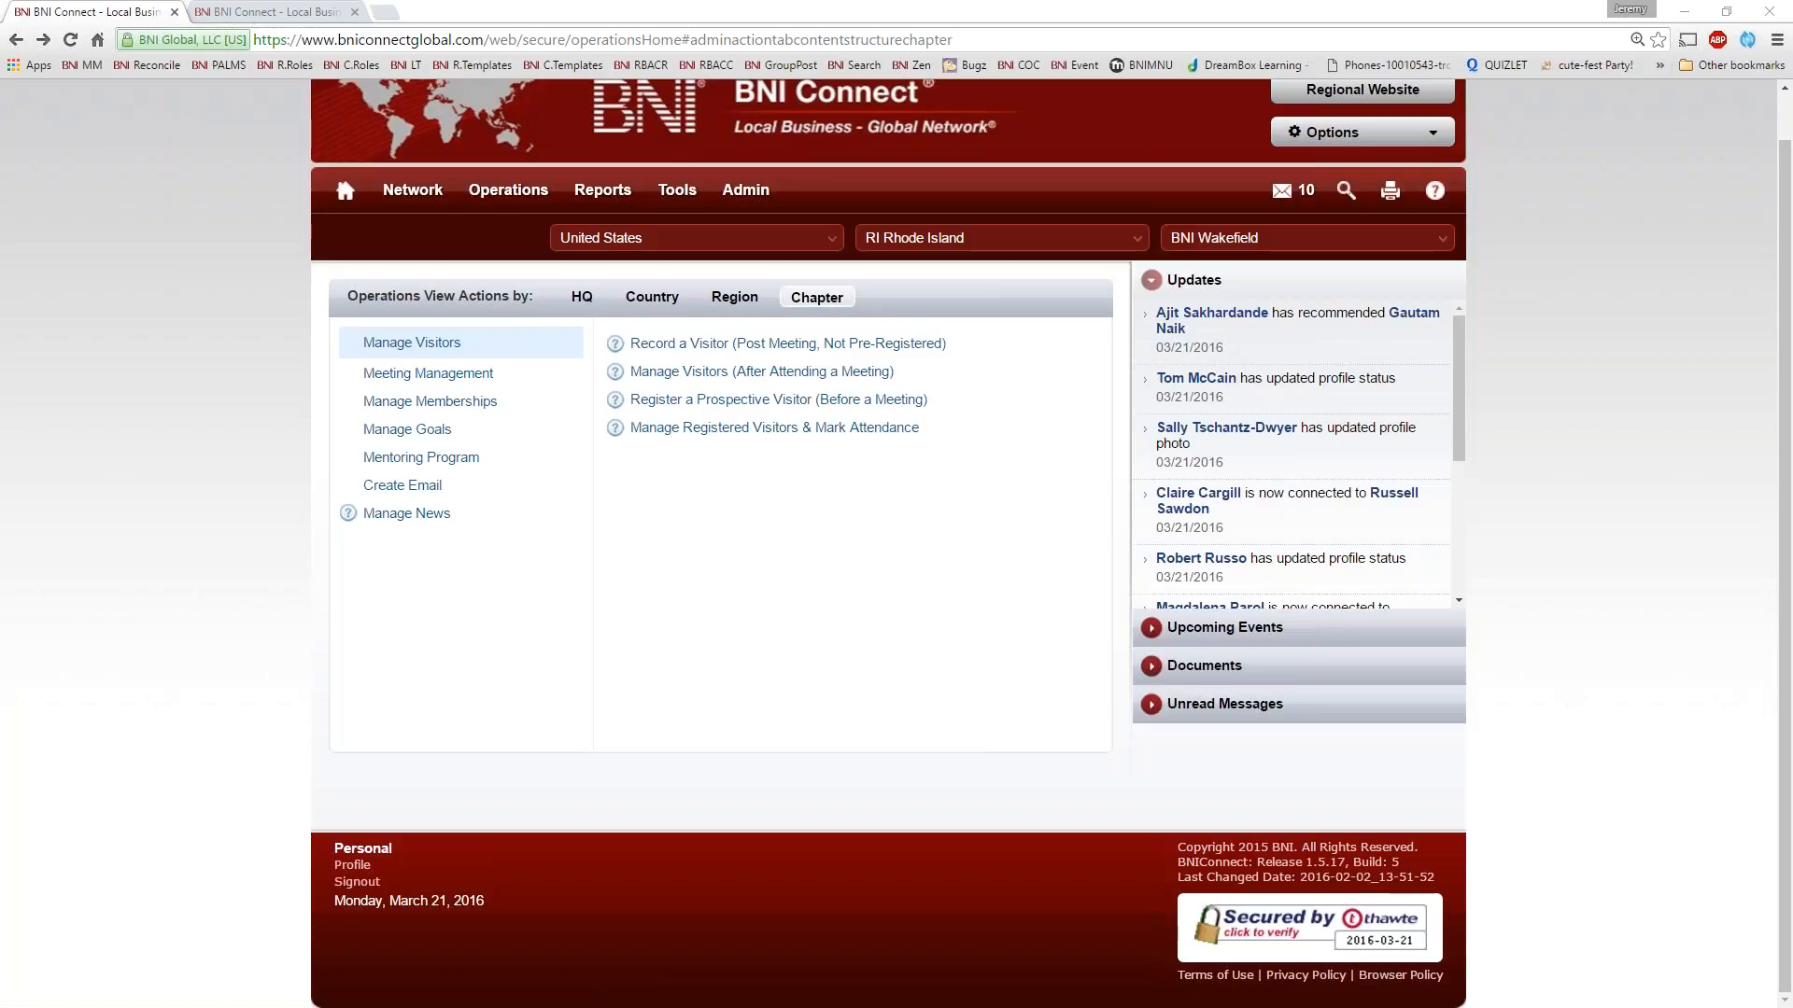
Read through the received BNI invitation email down to the signature and close it
{"action": "left_click_drag", "start_coordinate": [0, 54], "coordinate": [588, 93]}
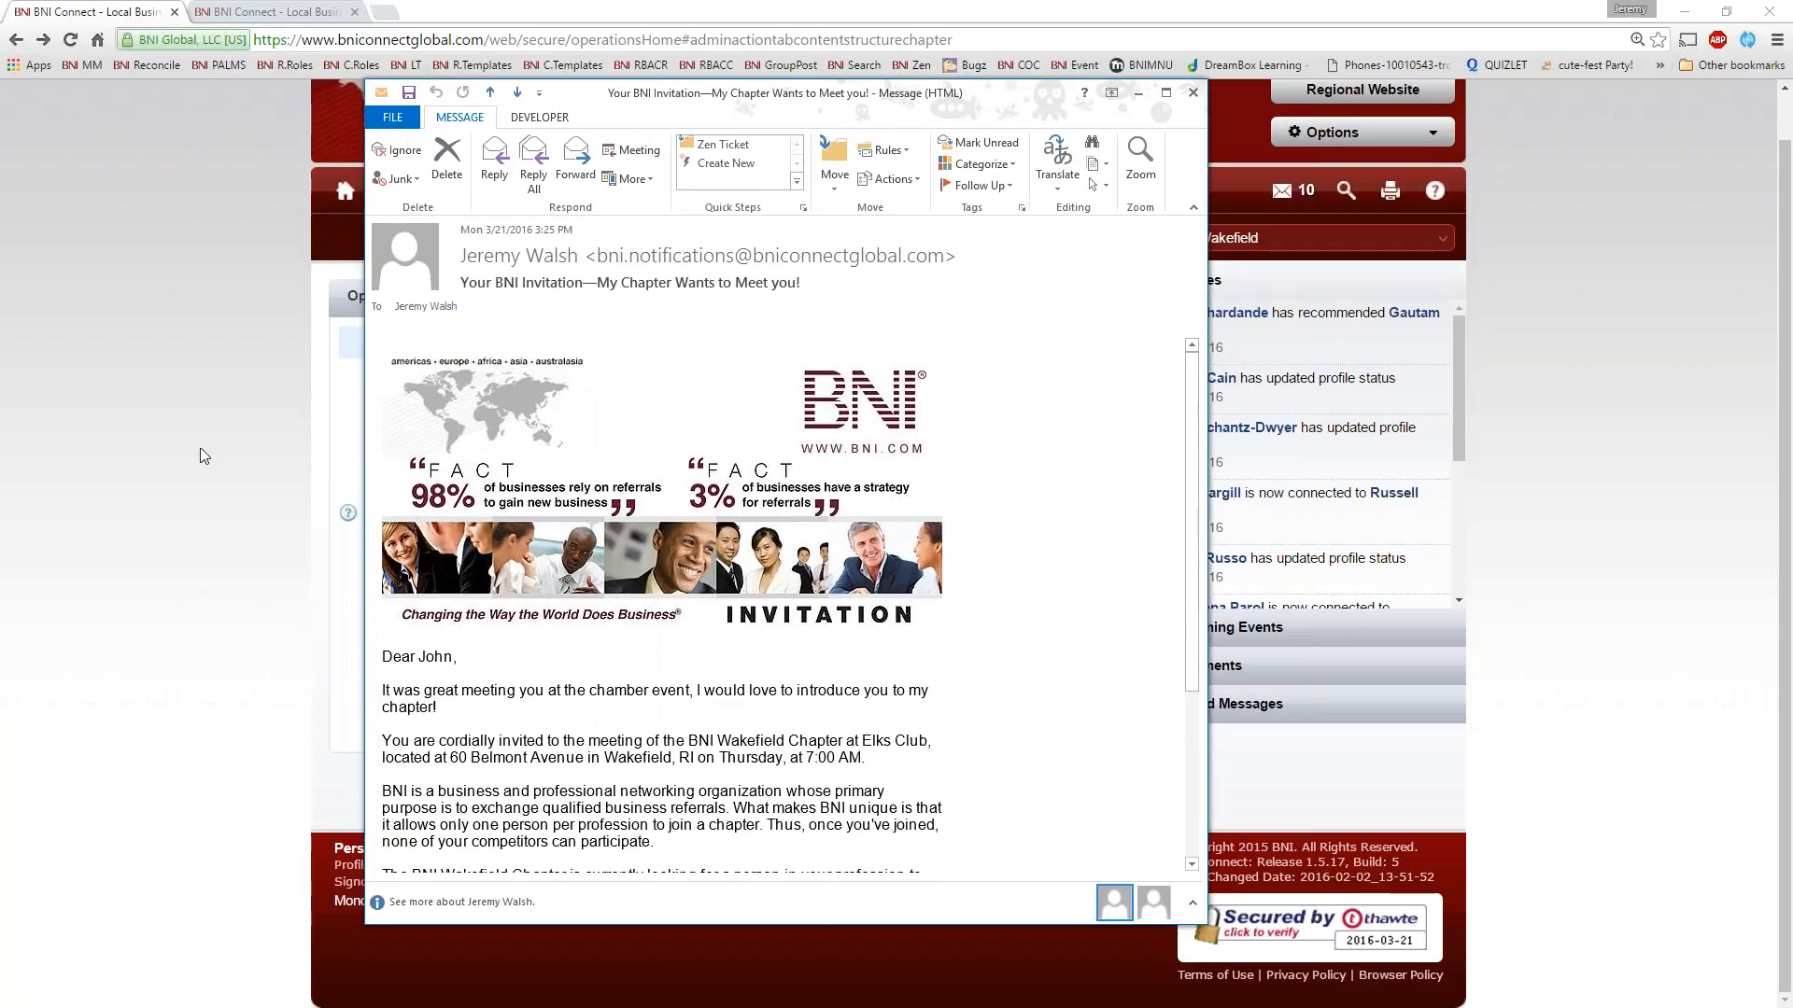
{"action": "scroll", "coordinate": [826, 658], "scroll_direction": "down", "scroll_amount": 3}
{"action": "scroll", "coordinate": [826, 658], "scroll_direction": "down", "scroll_amount": 2}
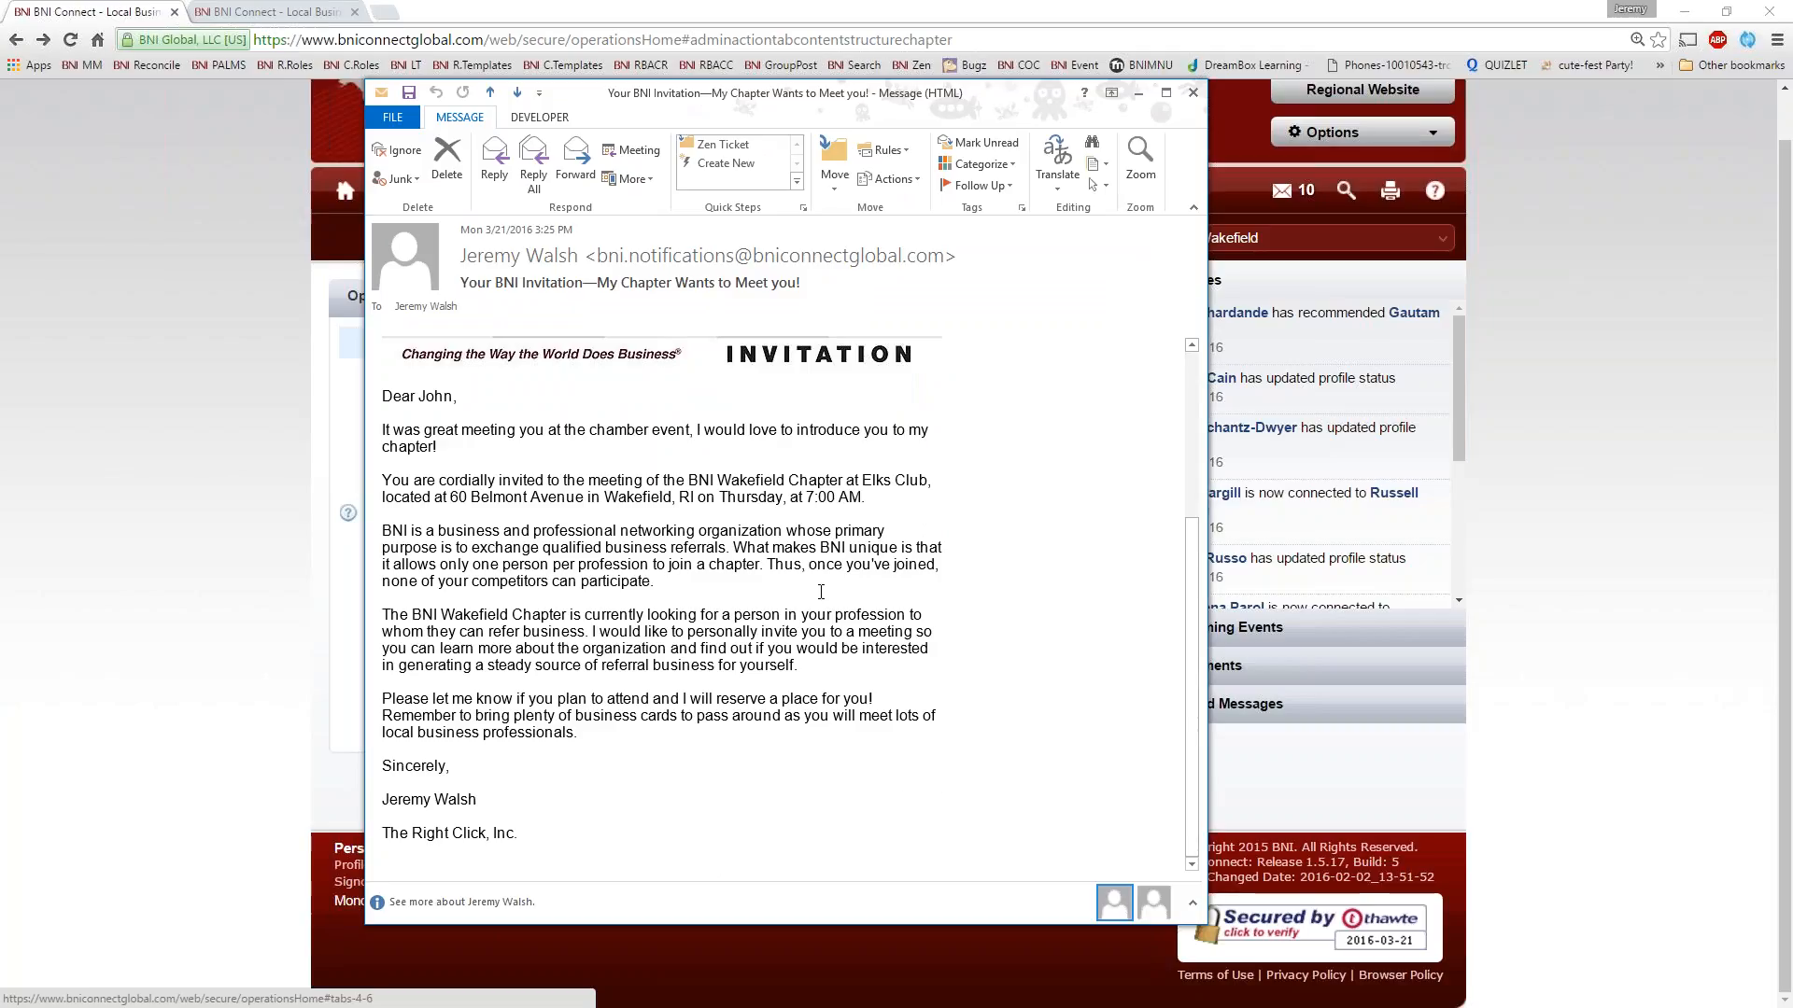
{"action": "scroll", "coordinate": [809, 373], "scroll_direction": "up", "scroll_amount": 6}
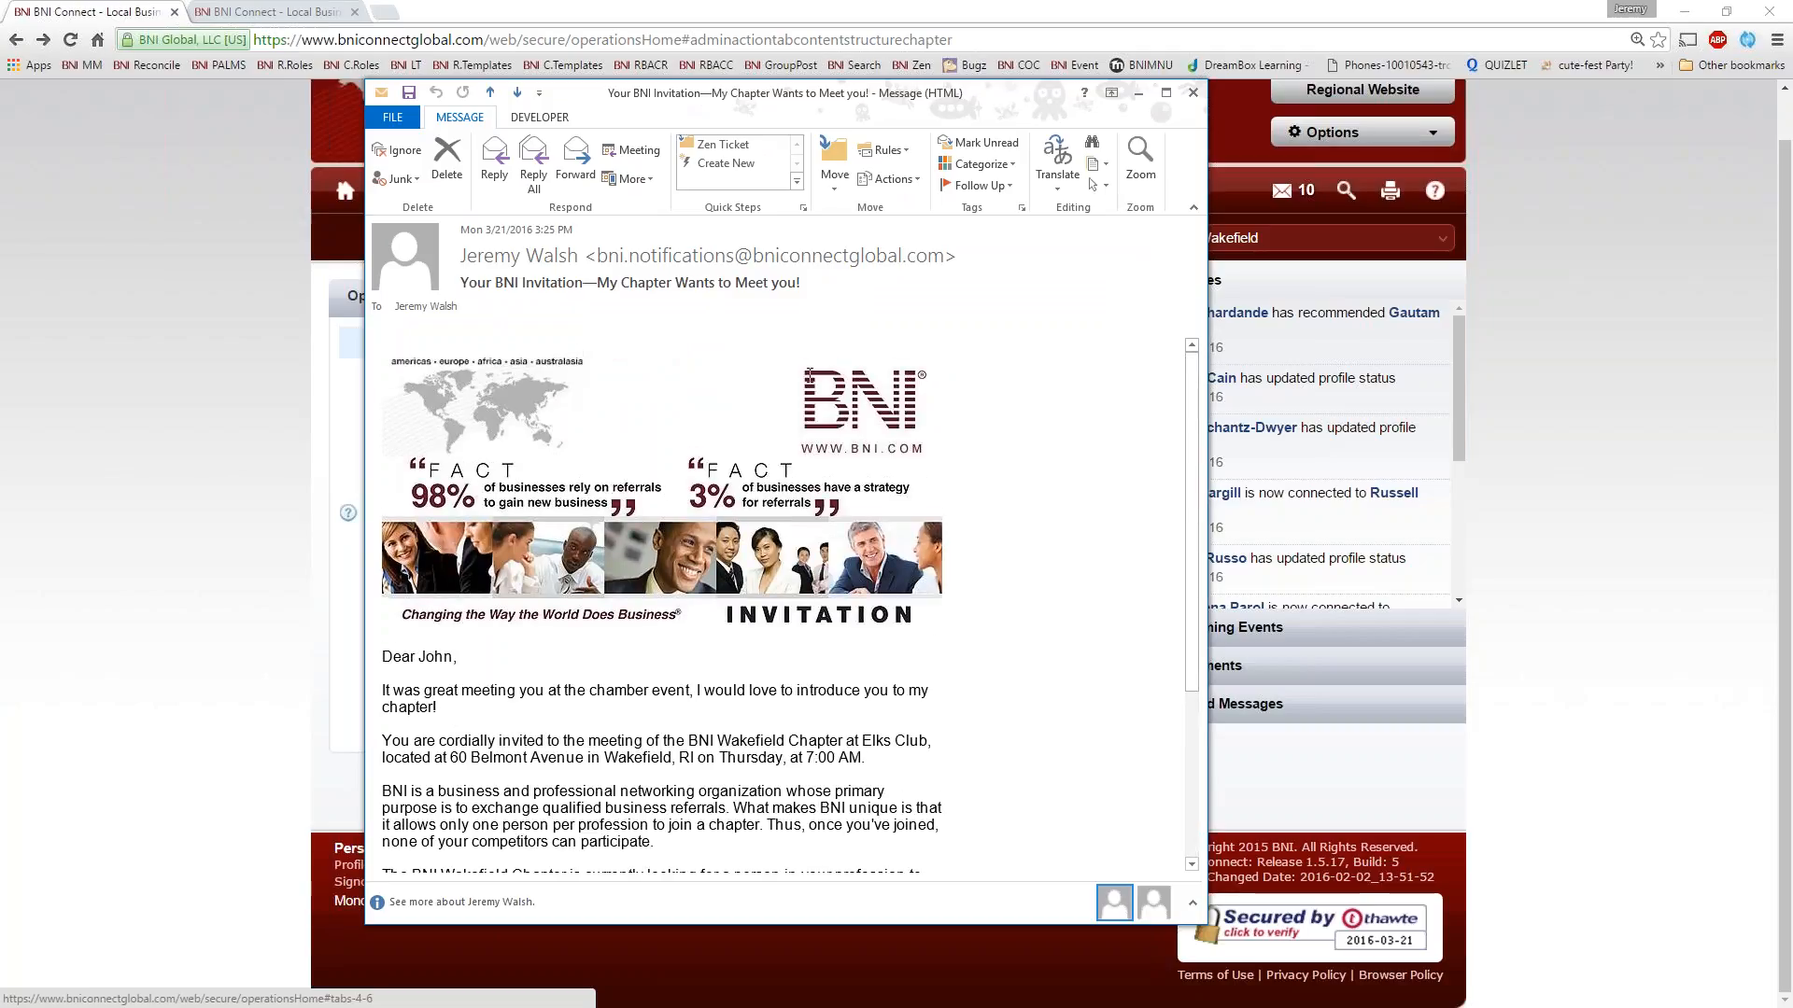
{"action": "left_click", "coordinate": [1192, 93]}
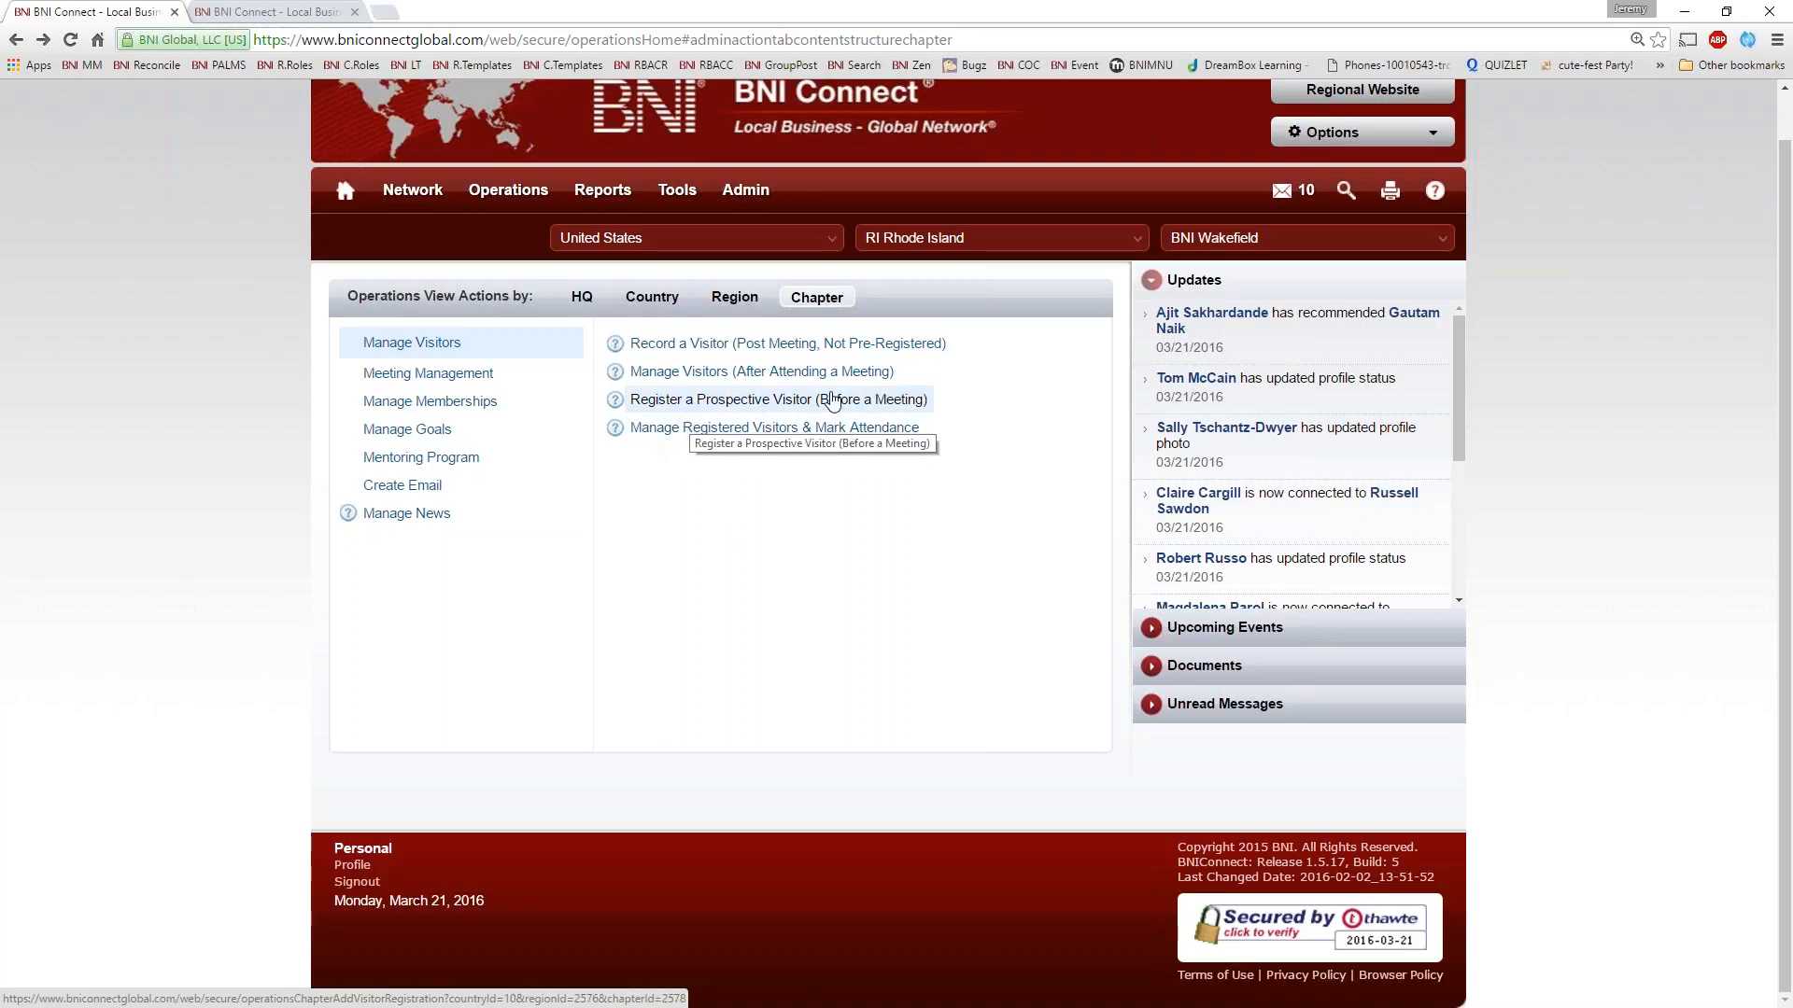
Open the Register a Prospective Visitor form and set the profession to Appearance and the specialty to Beauty Consultant
{"action": "left_click", "coordinate": [695, 407]}
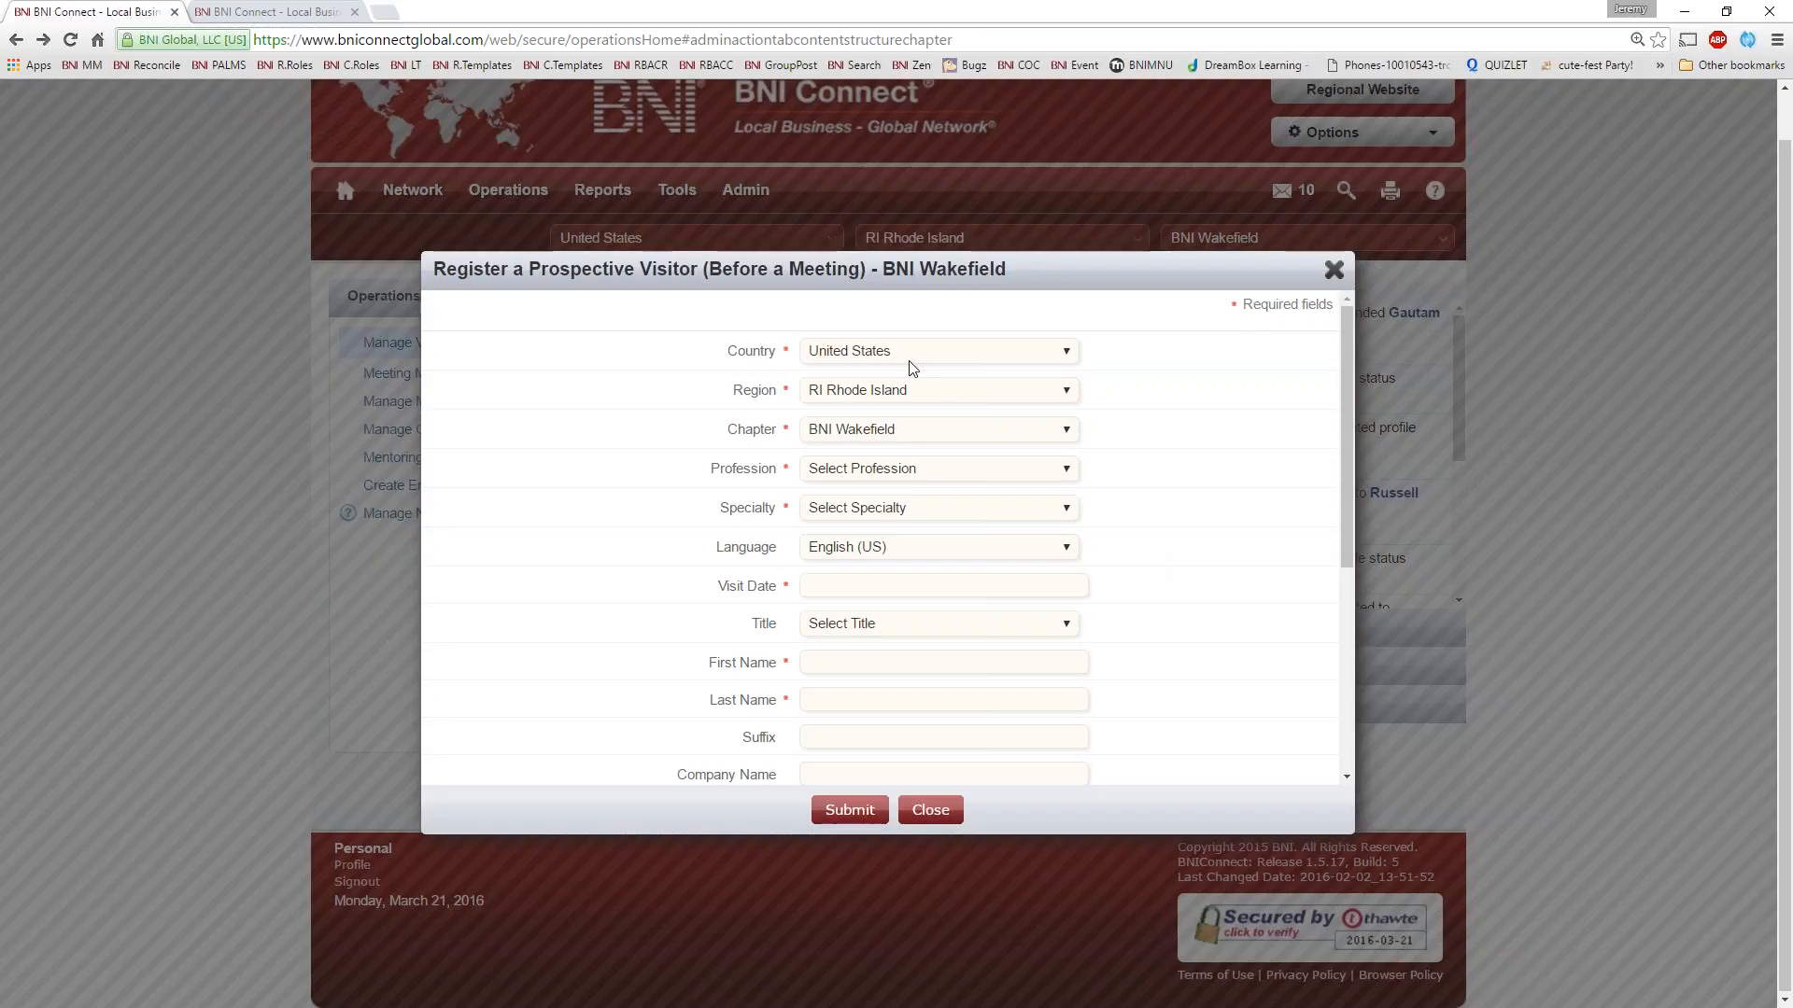
{"action": "left_click", "coordinate": [864, 478]}
{"action": "left_click", "coordinate": [868, 618]}
{"action": "left_click", "coordinate": [910, 511]}
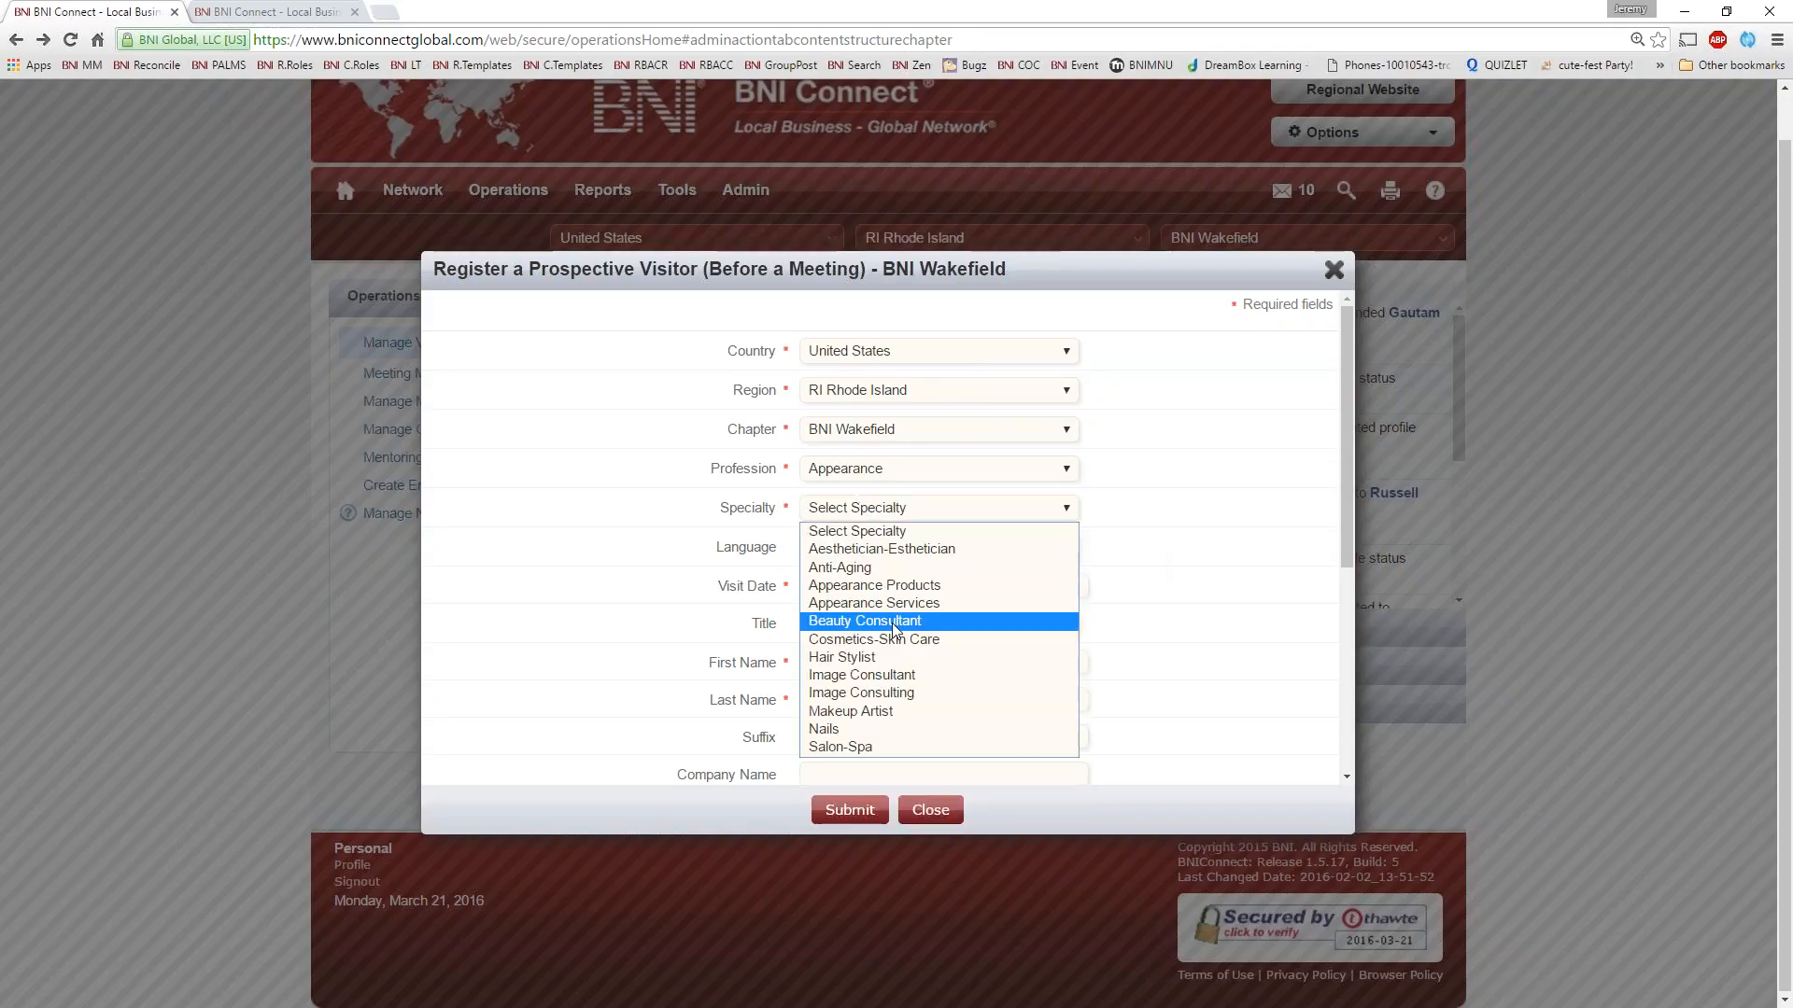
{"action": "left_click", "coordinate": [920, 620]}
{"action": "scroll", "coordinate": [1118, 624], "scroll_direction": "down", "scroll_amount": 3}
Fill in the prospective visitor's first and last name, company name Smith Co and street address
{"action": "left_click", "coordinate": [934, 358]}
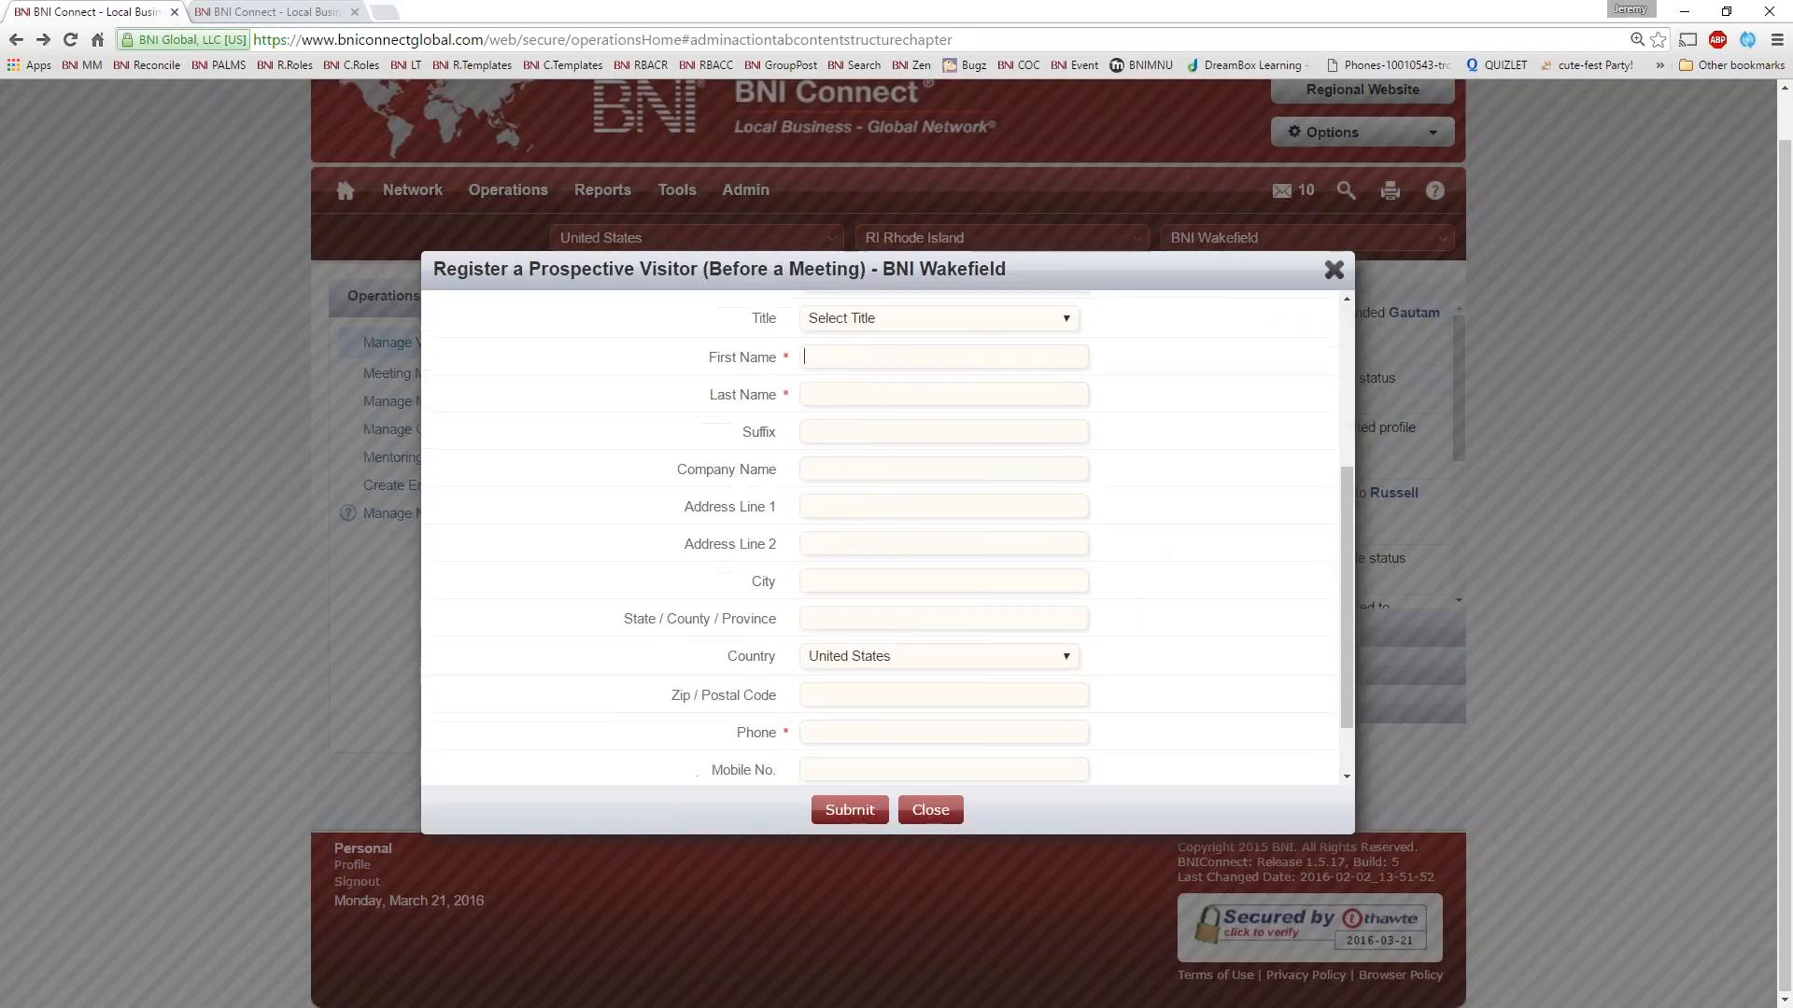
{"action": "type", "text": "John"}
{"action": "key", "text": "Tab"}
{"action": "type", "text": "Smith"}
{"action": "key", "text": "Tab"}
{"action": "key", "text": "Tab"}
{"action": "type", "text": "Smith Co"}
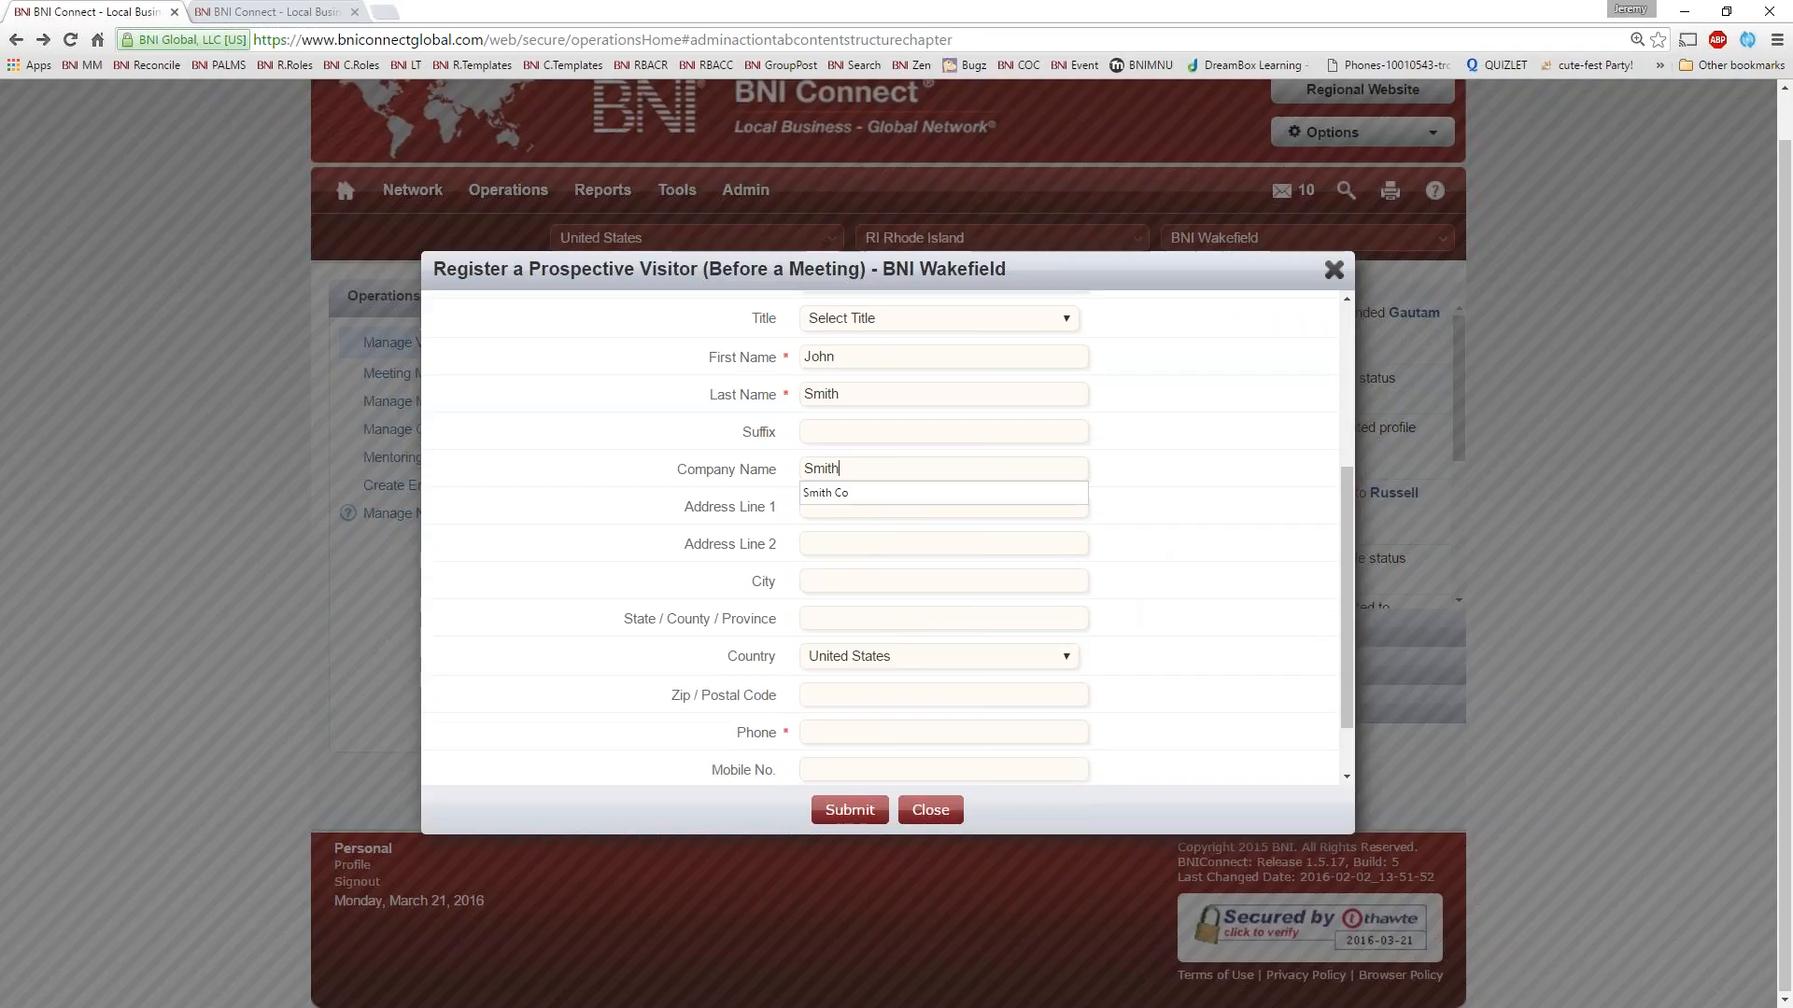
{"action": "key", "text": "Tab"}
{"action": "type", "text": "1 He"}
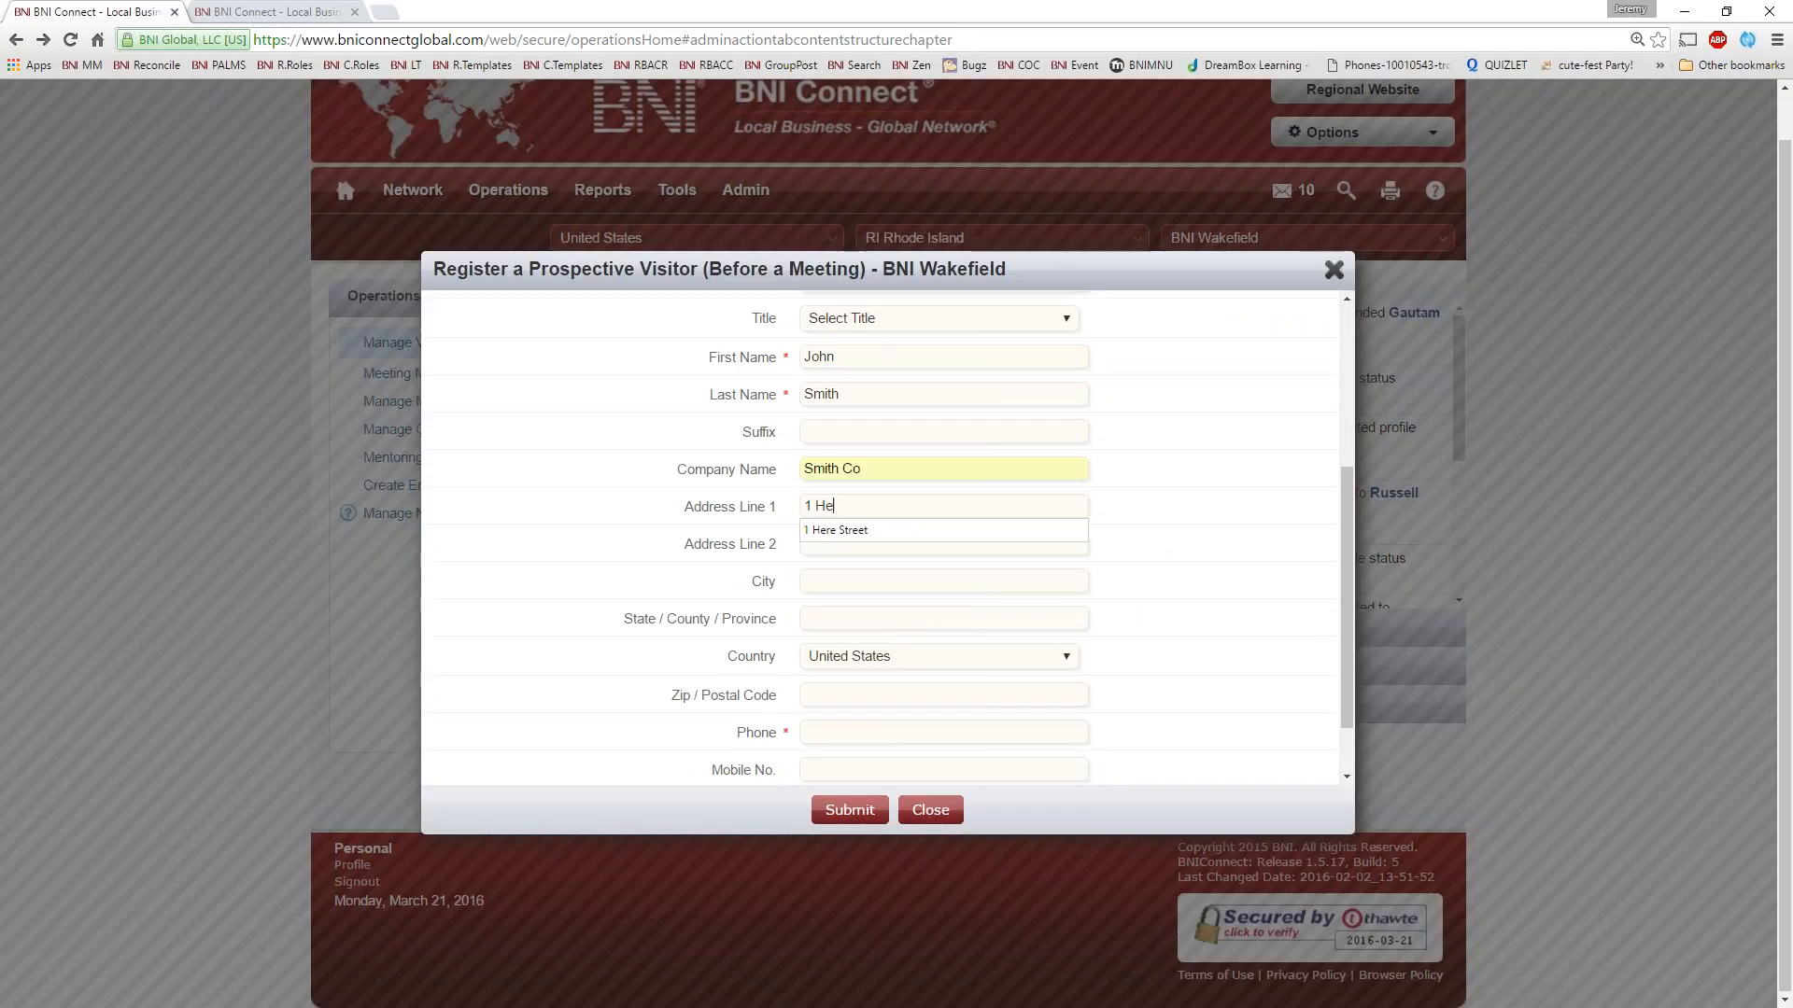
{"action": "type", "text": "re Street"}
{"action": "key", "text": "Tab"}
{"action": "key", "text": "Tab"}
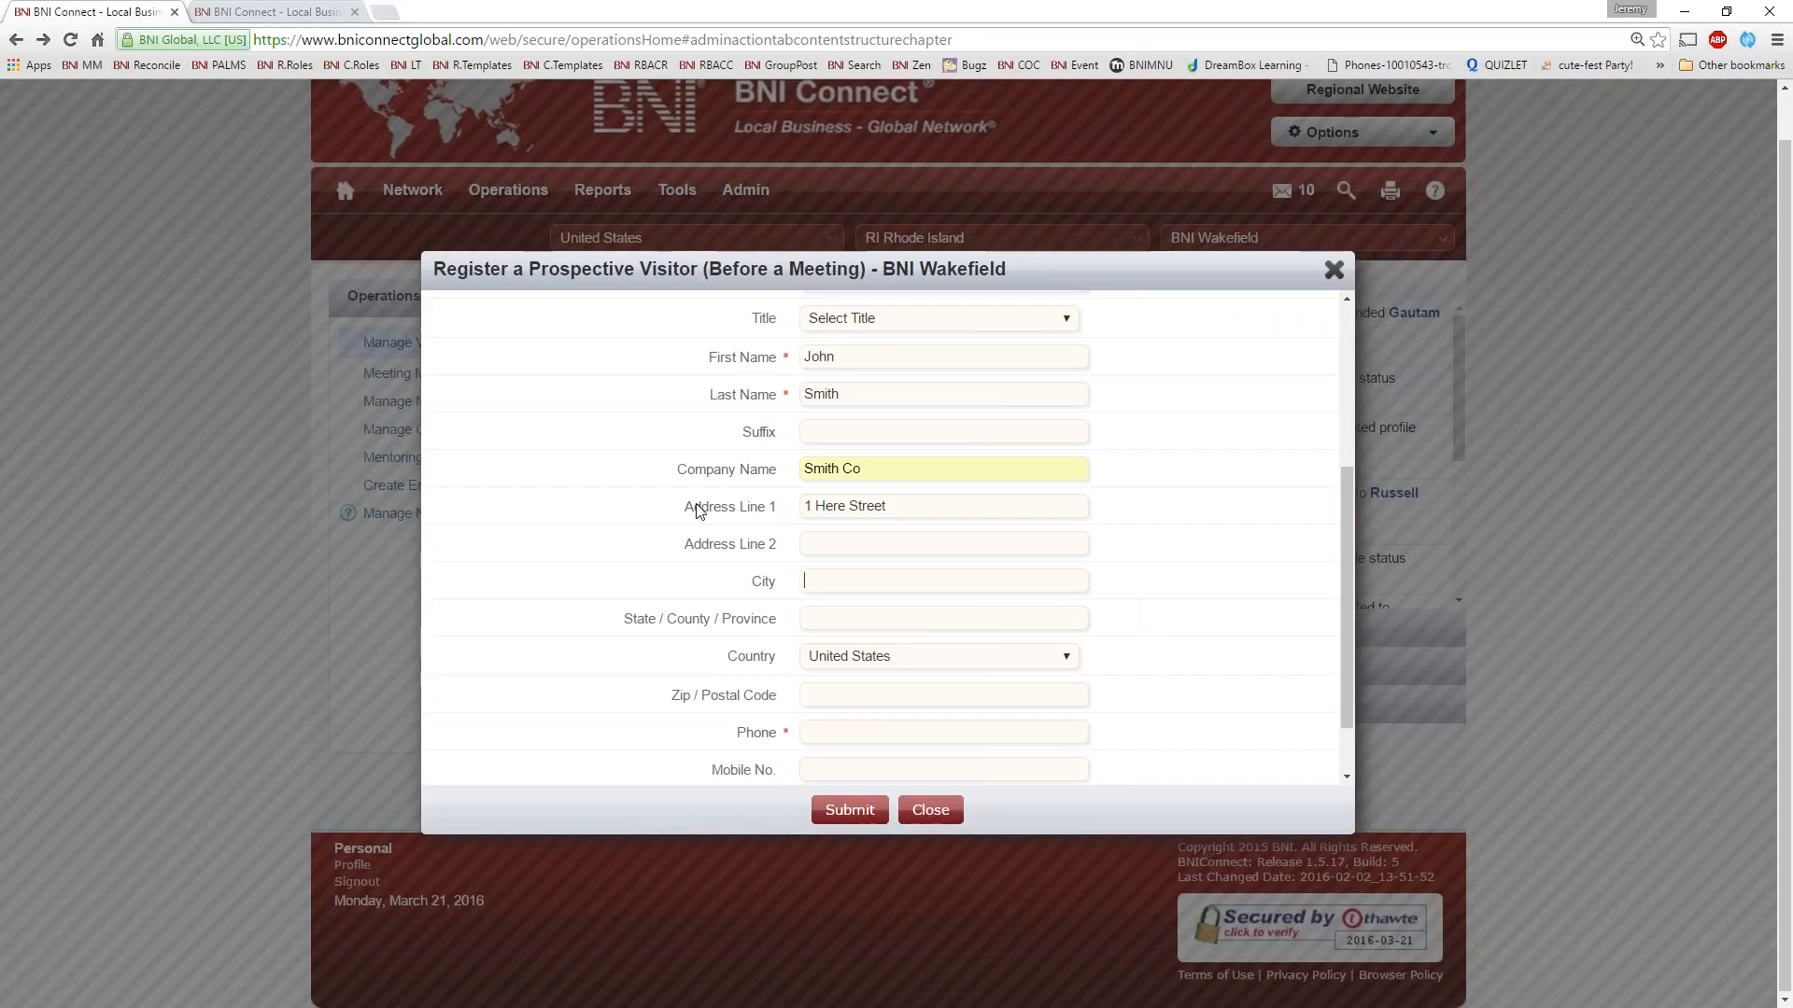
Start entering the prospective visitor's phone number and close the registration form without submitting it
{"action": "left_click", "coordinate": [839, 733]}
{"action": "type", "text": "00"}
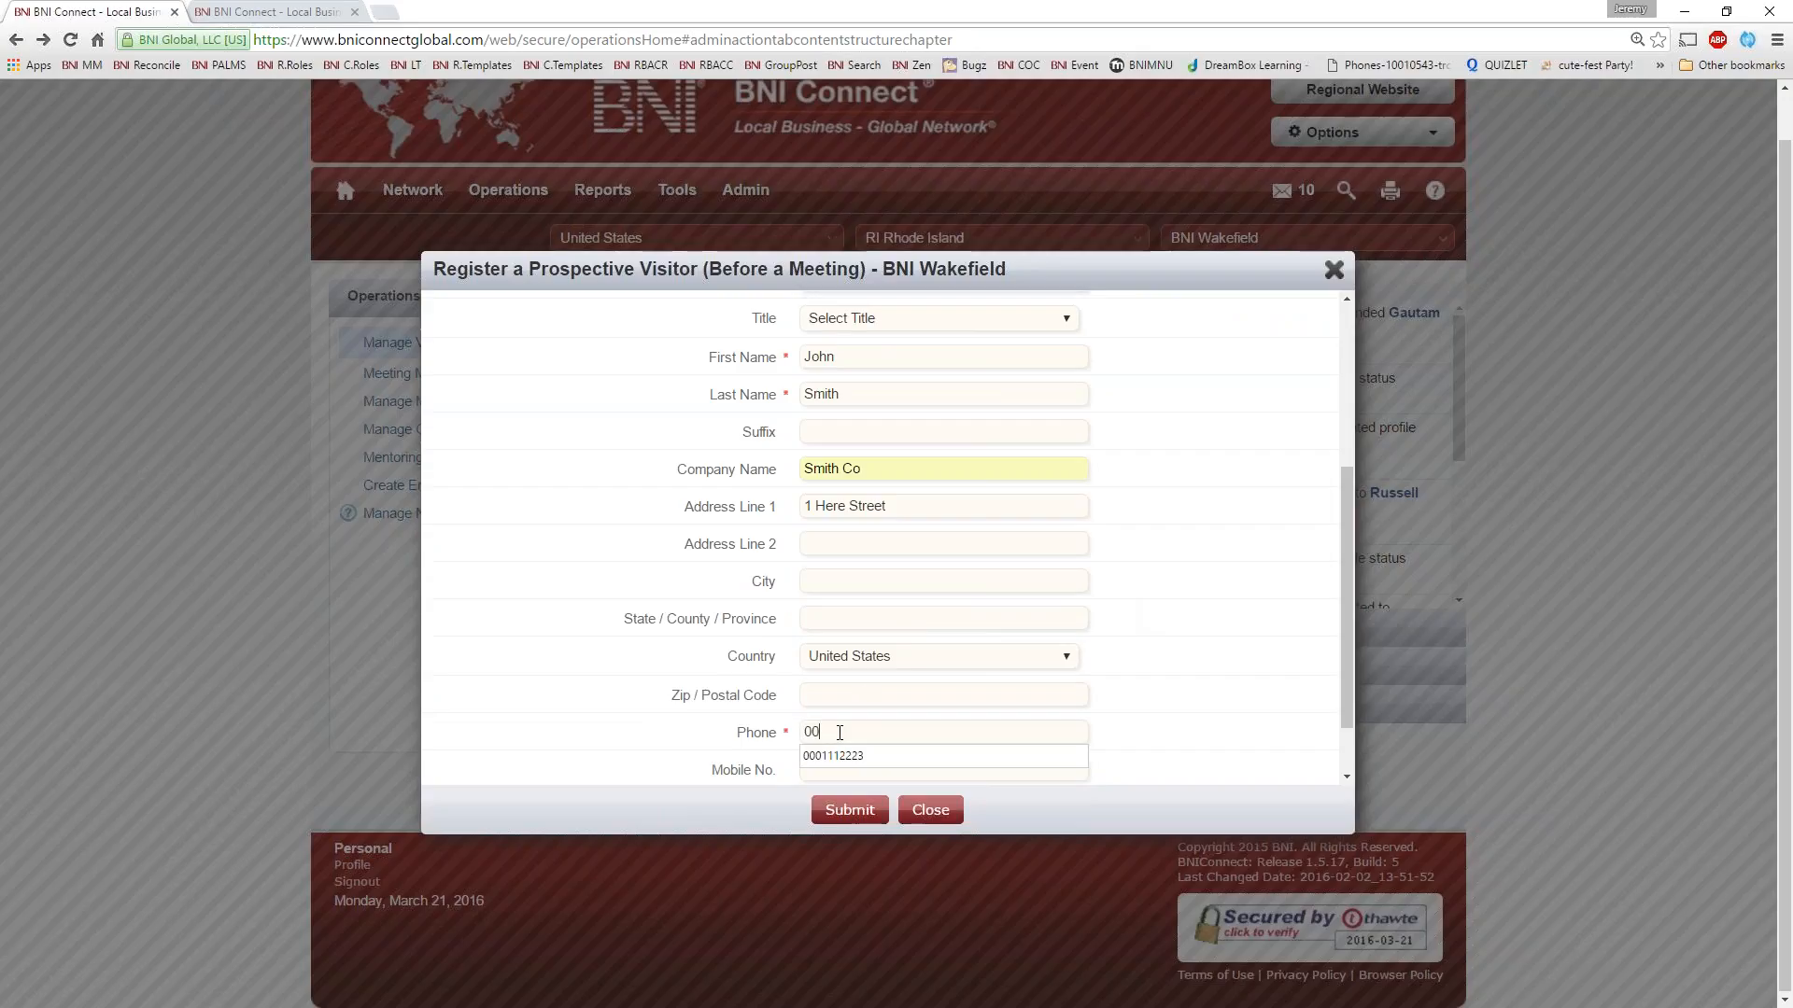
{"action": "scroll", "coordinate": [845, 701], "scroll_direction": "down", "scroll_amount": 1}
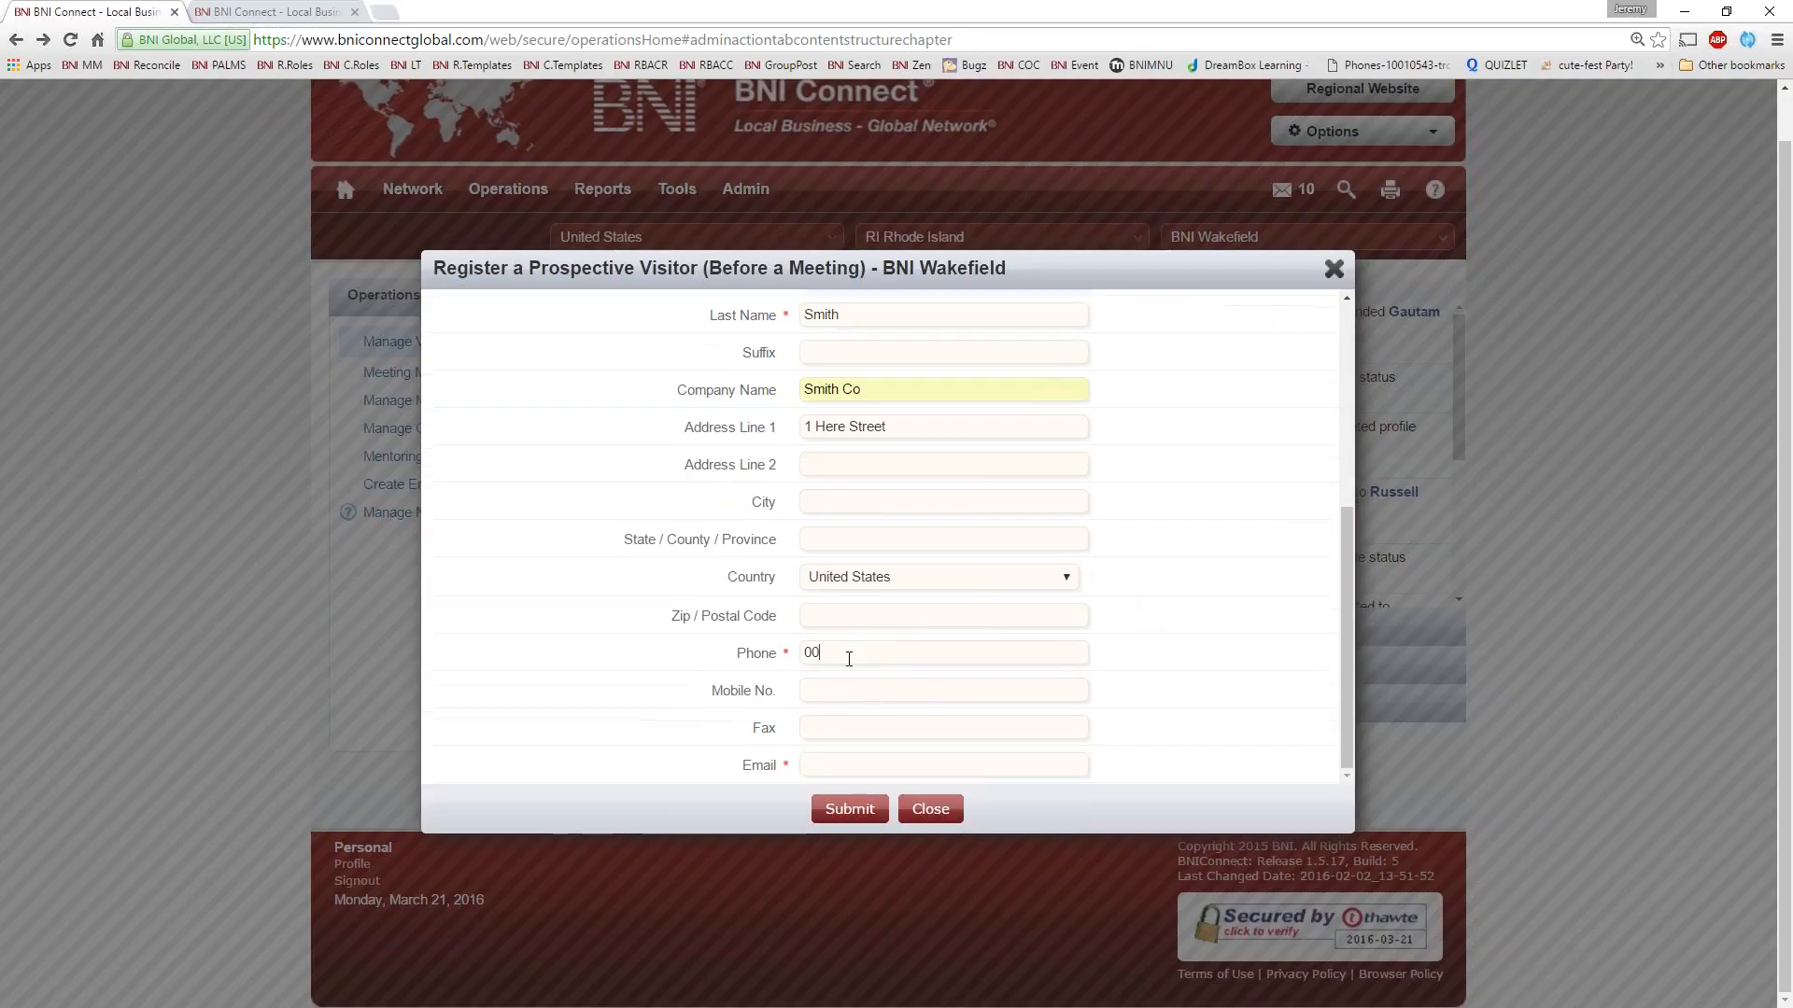
{"action": "type", "text": "00"}
{"action": "left_click", "coordinate": [832, 766]}
{"action": "key", "text": "shift+Tab"}
{"action": "left_click", "coordinate": [1333, 269]}
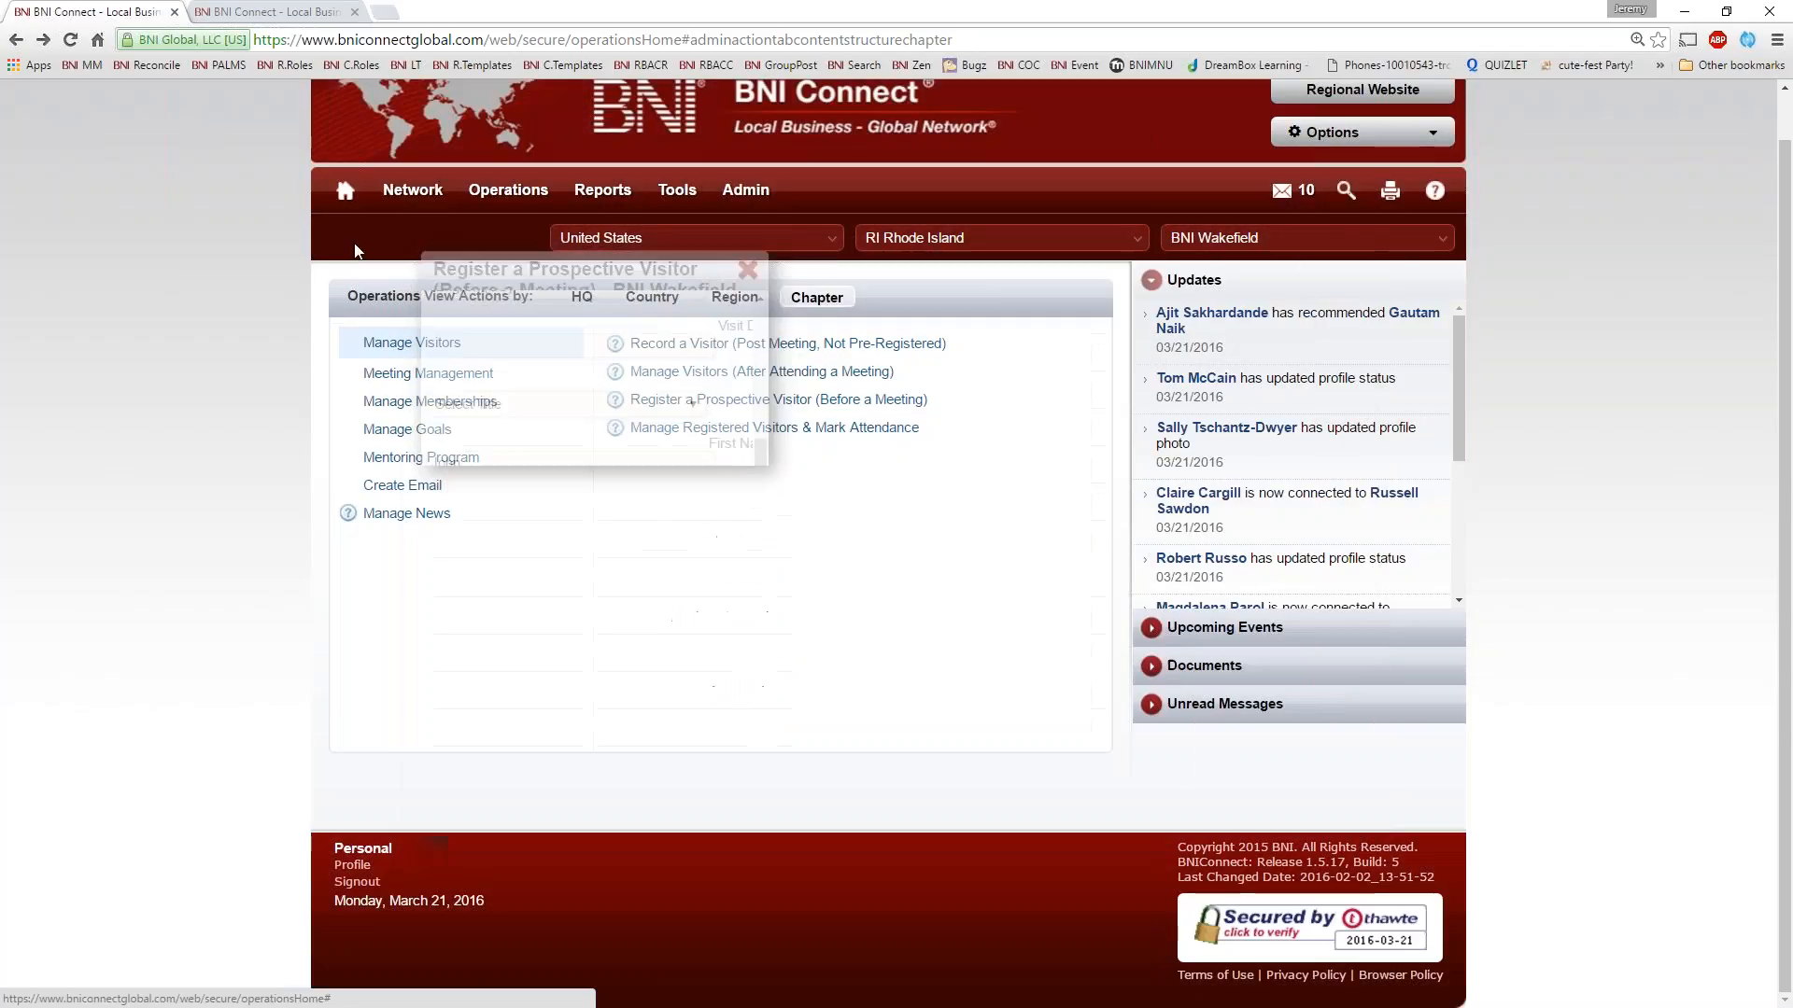
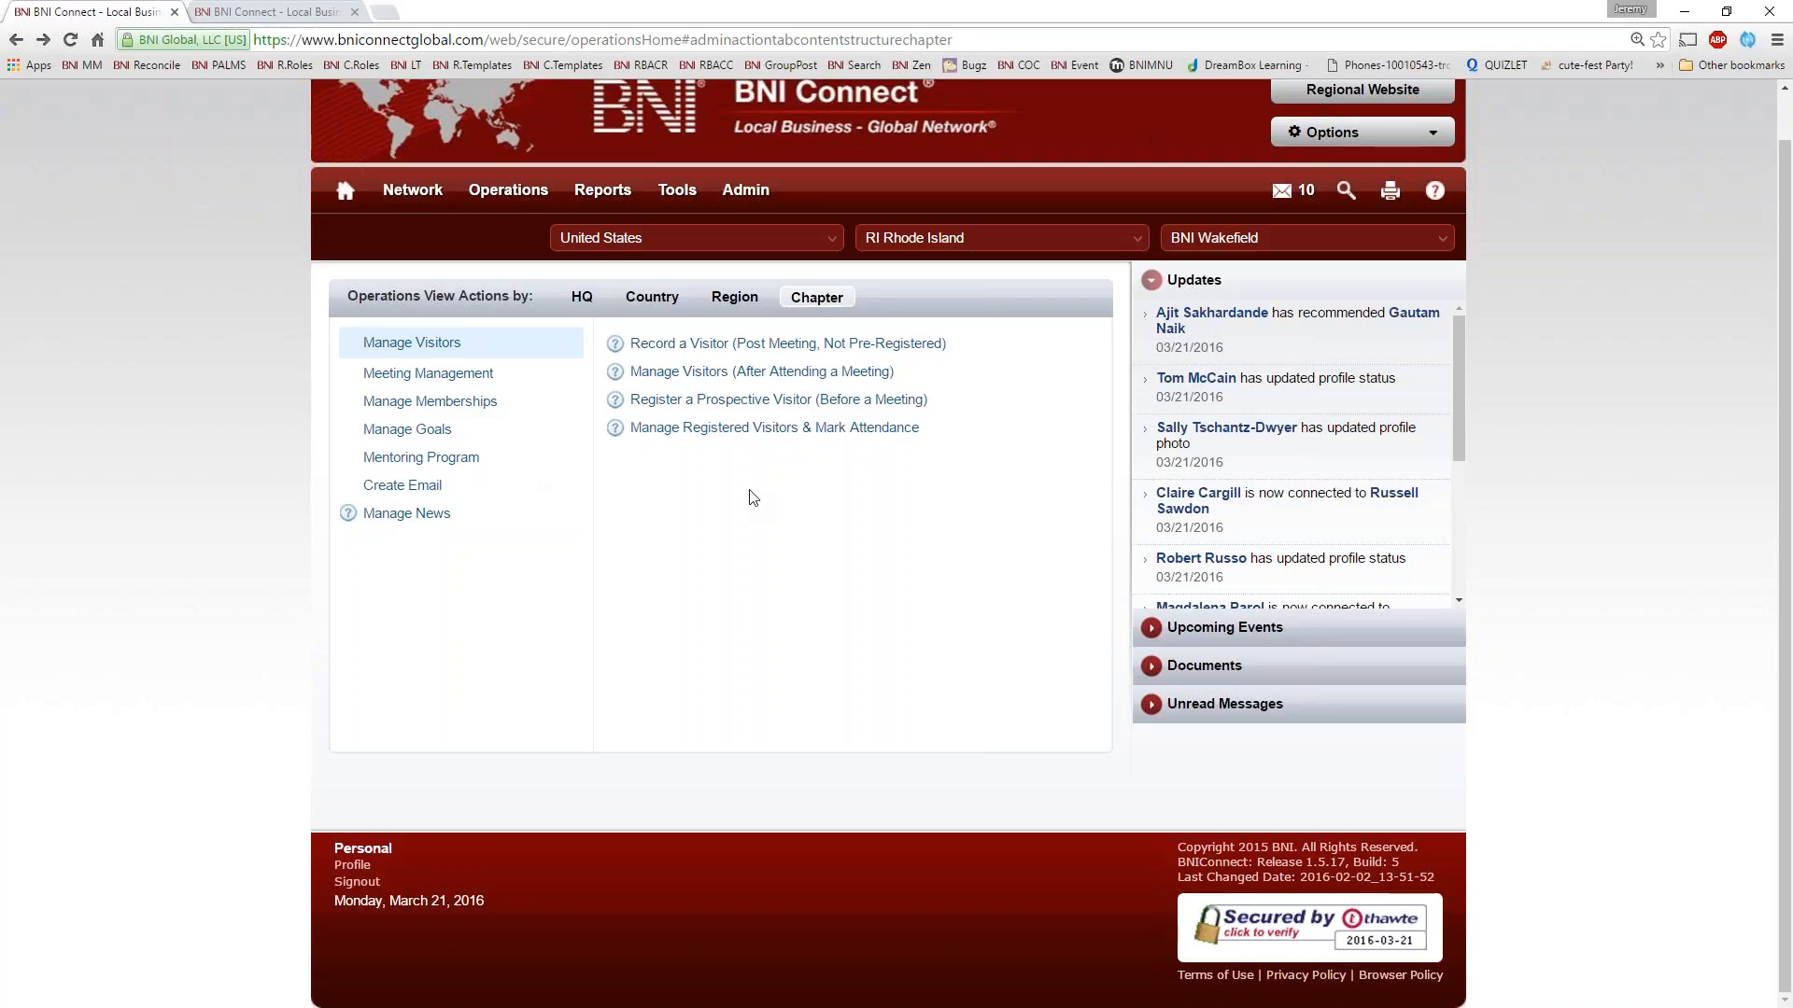
Open Manage Registered Visitors & Mark Attendance for the chapter and list all visitor registrations without any filter
{"action": "left_click", "coordinate": [681, 430]}
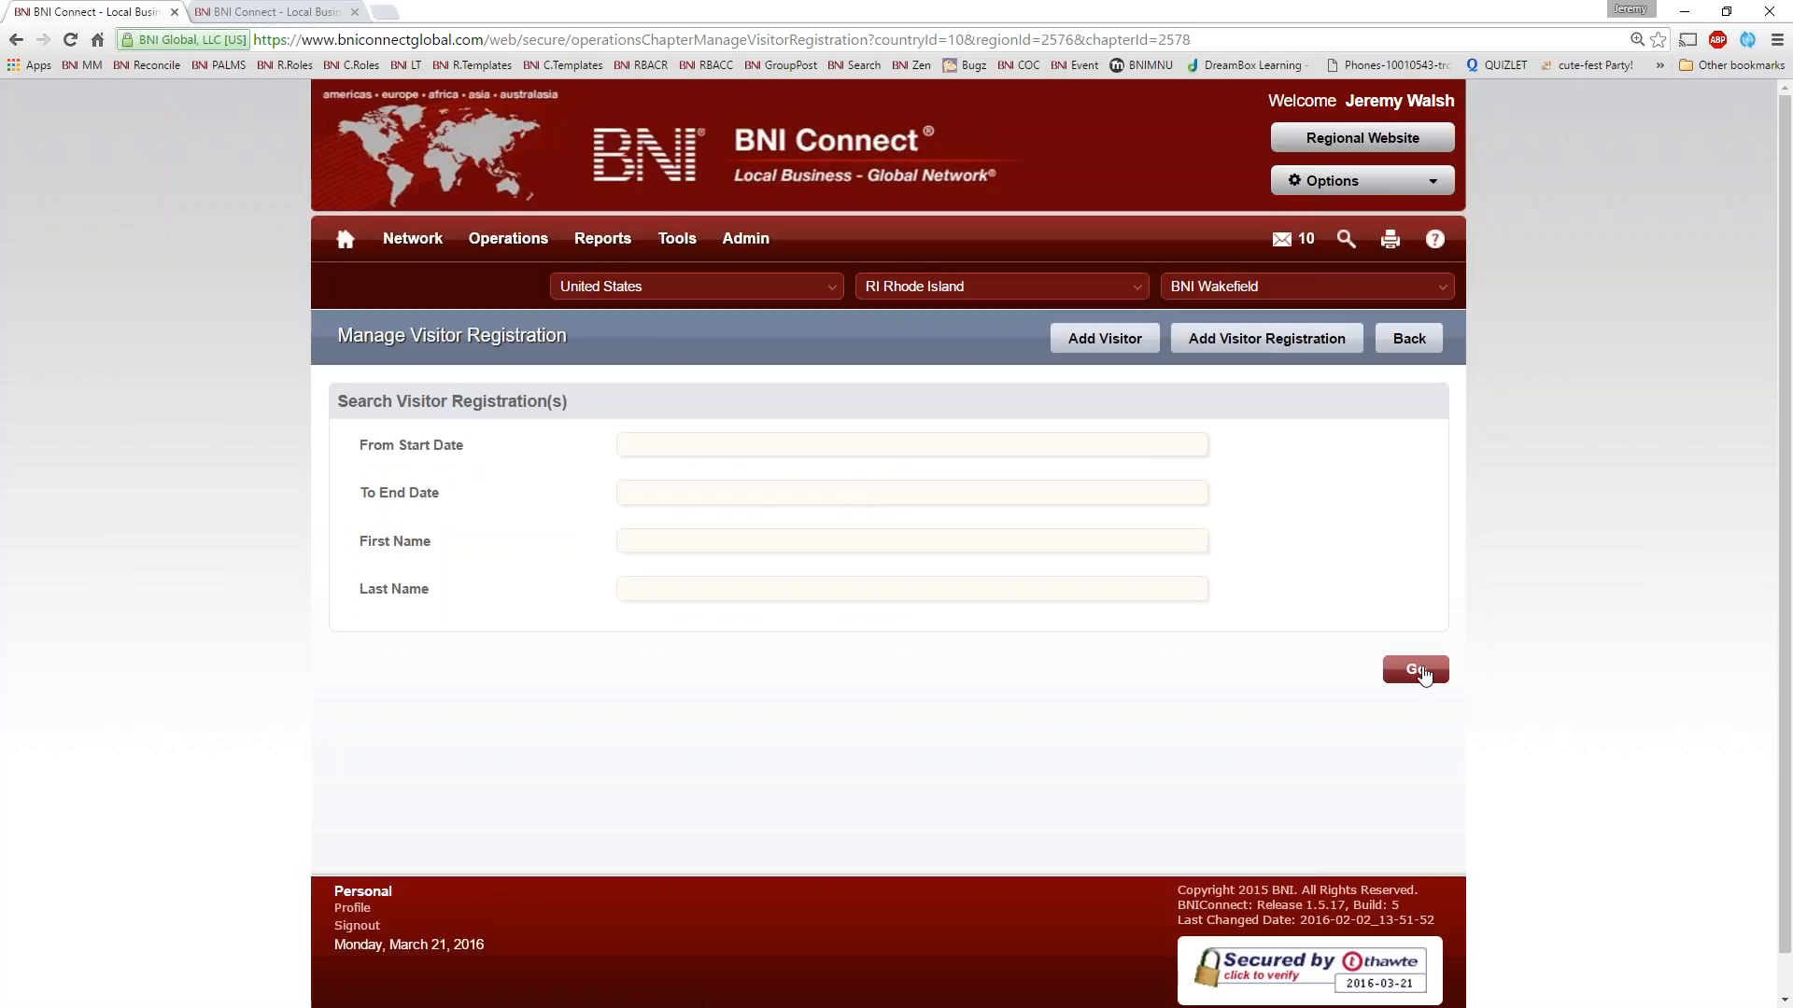
{"action": "left_click", "coordinate": [1421, 674]}
{"action": "scroll", "coordinate": [953, 515], "scroll_direction": "down", "scroll_amount": 1}
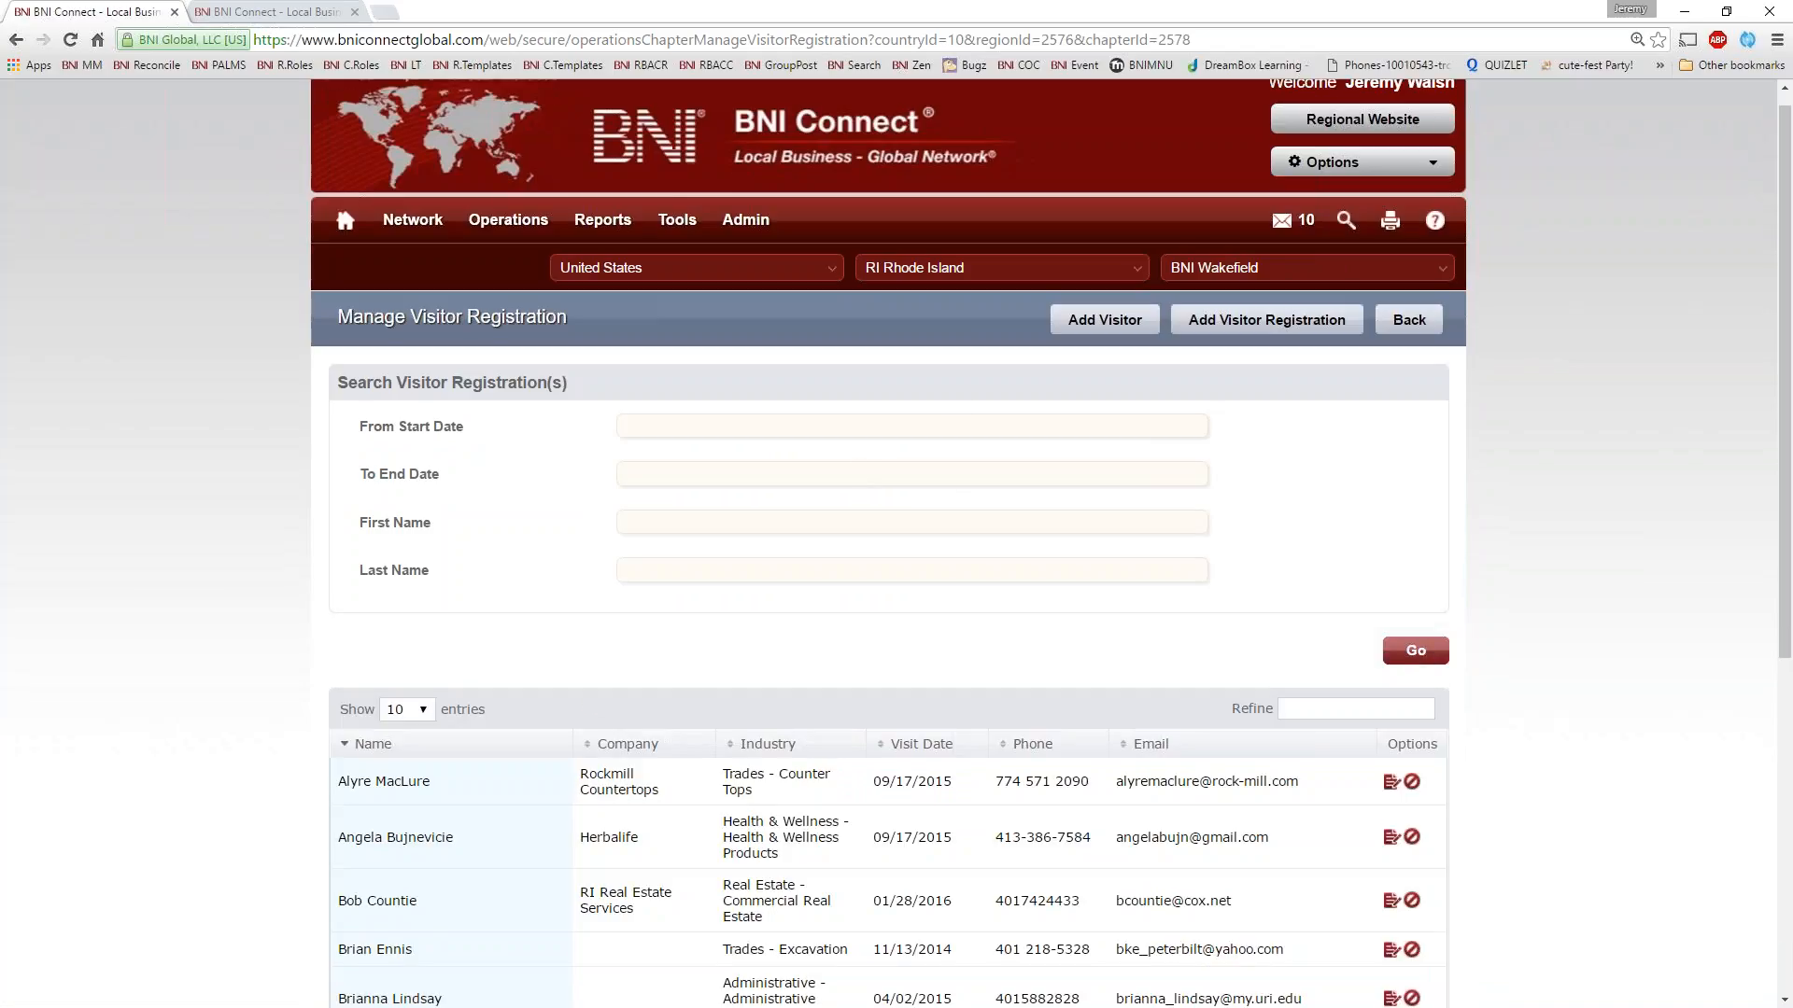
{"action": "scroll", "coordinate": [952, 516], "scroll_direction": "down", "scroll_amount": 5}
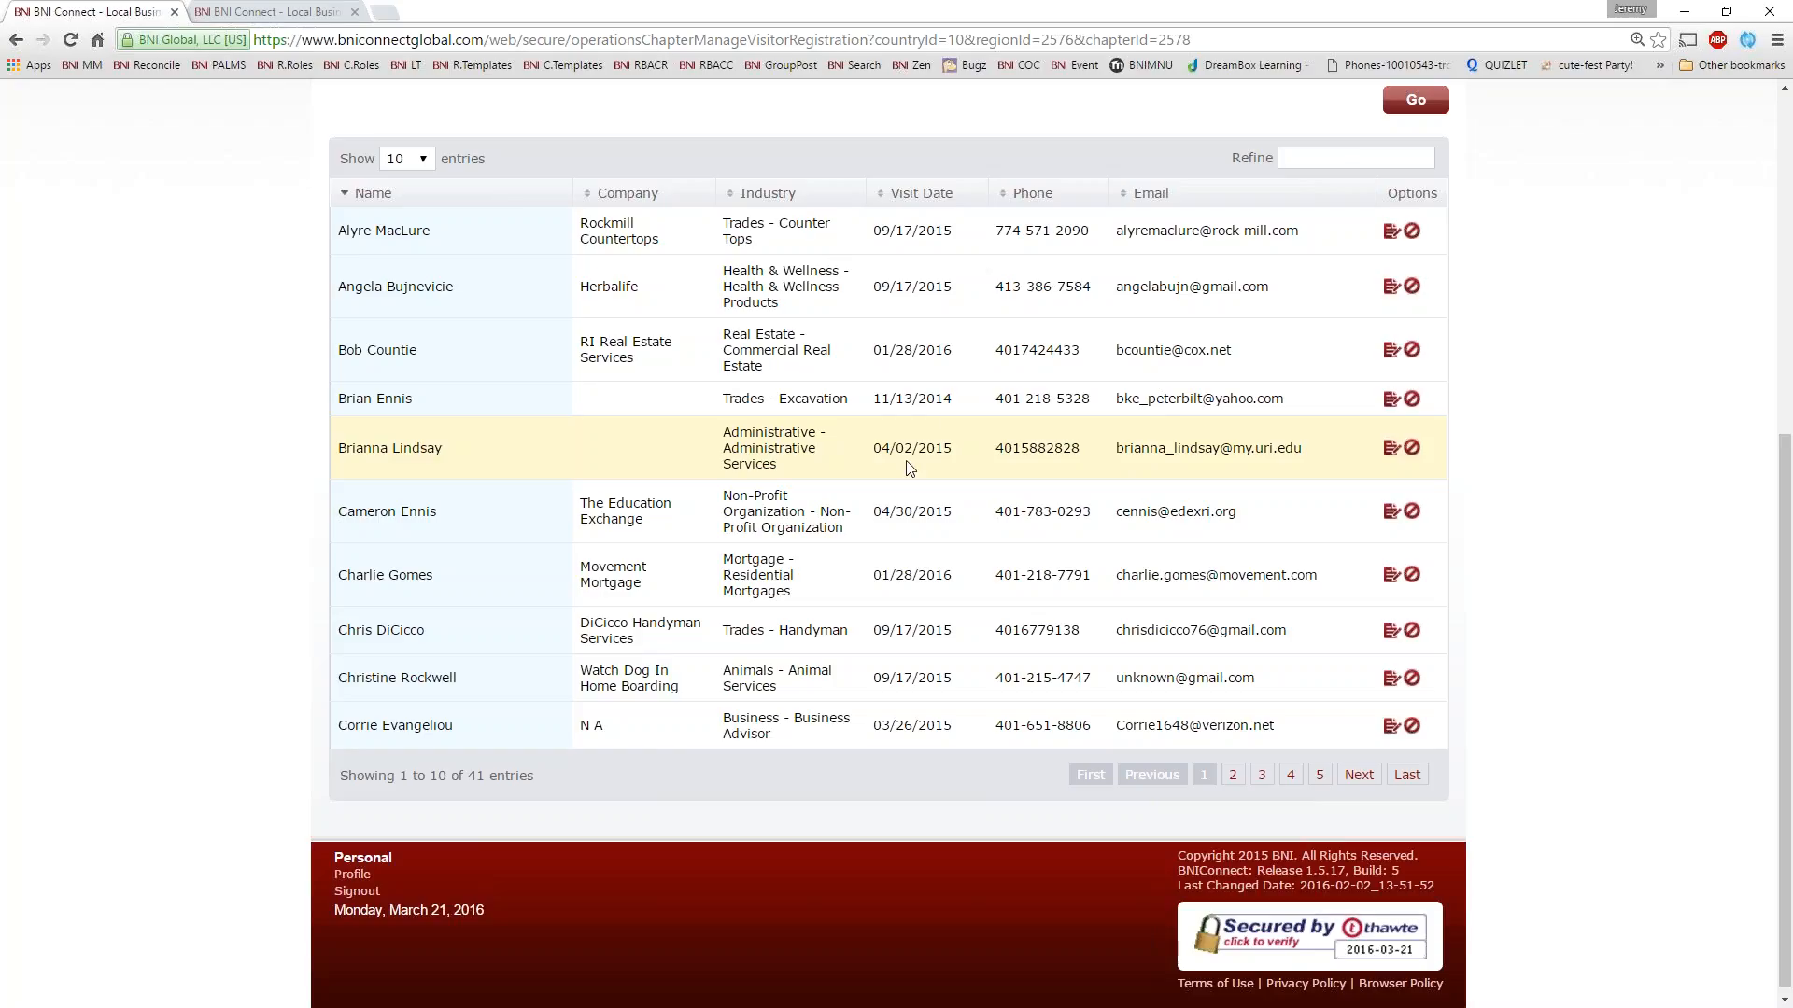
Edit the RI Real Estate Services visitor's registration, marking the visitor as attended and excluding them from PALMS
{"action": "left_click", "coordinate": [1390, 351]}
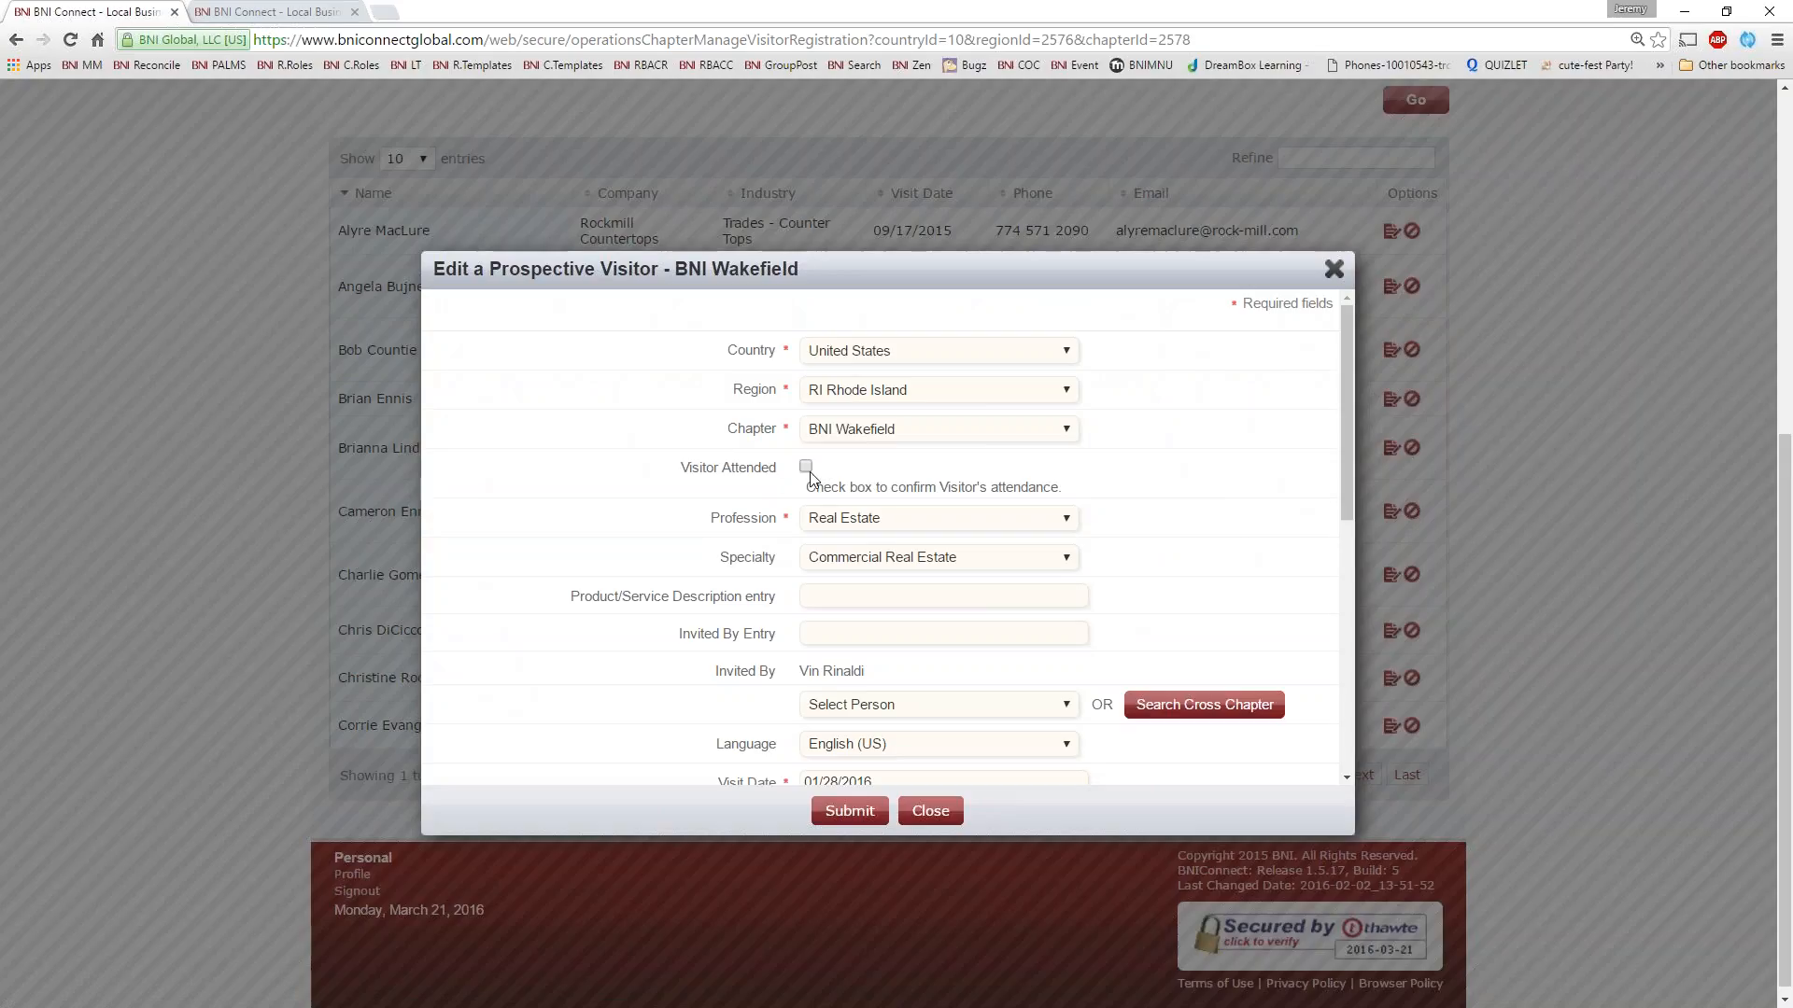
{"action": "left_click", "coordinate": [805, 466]}
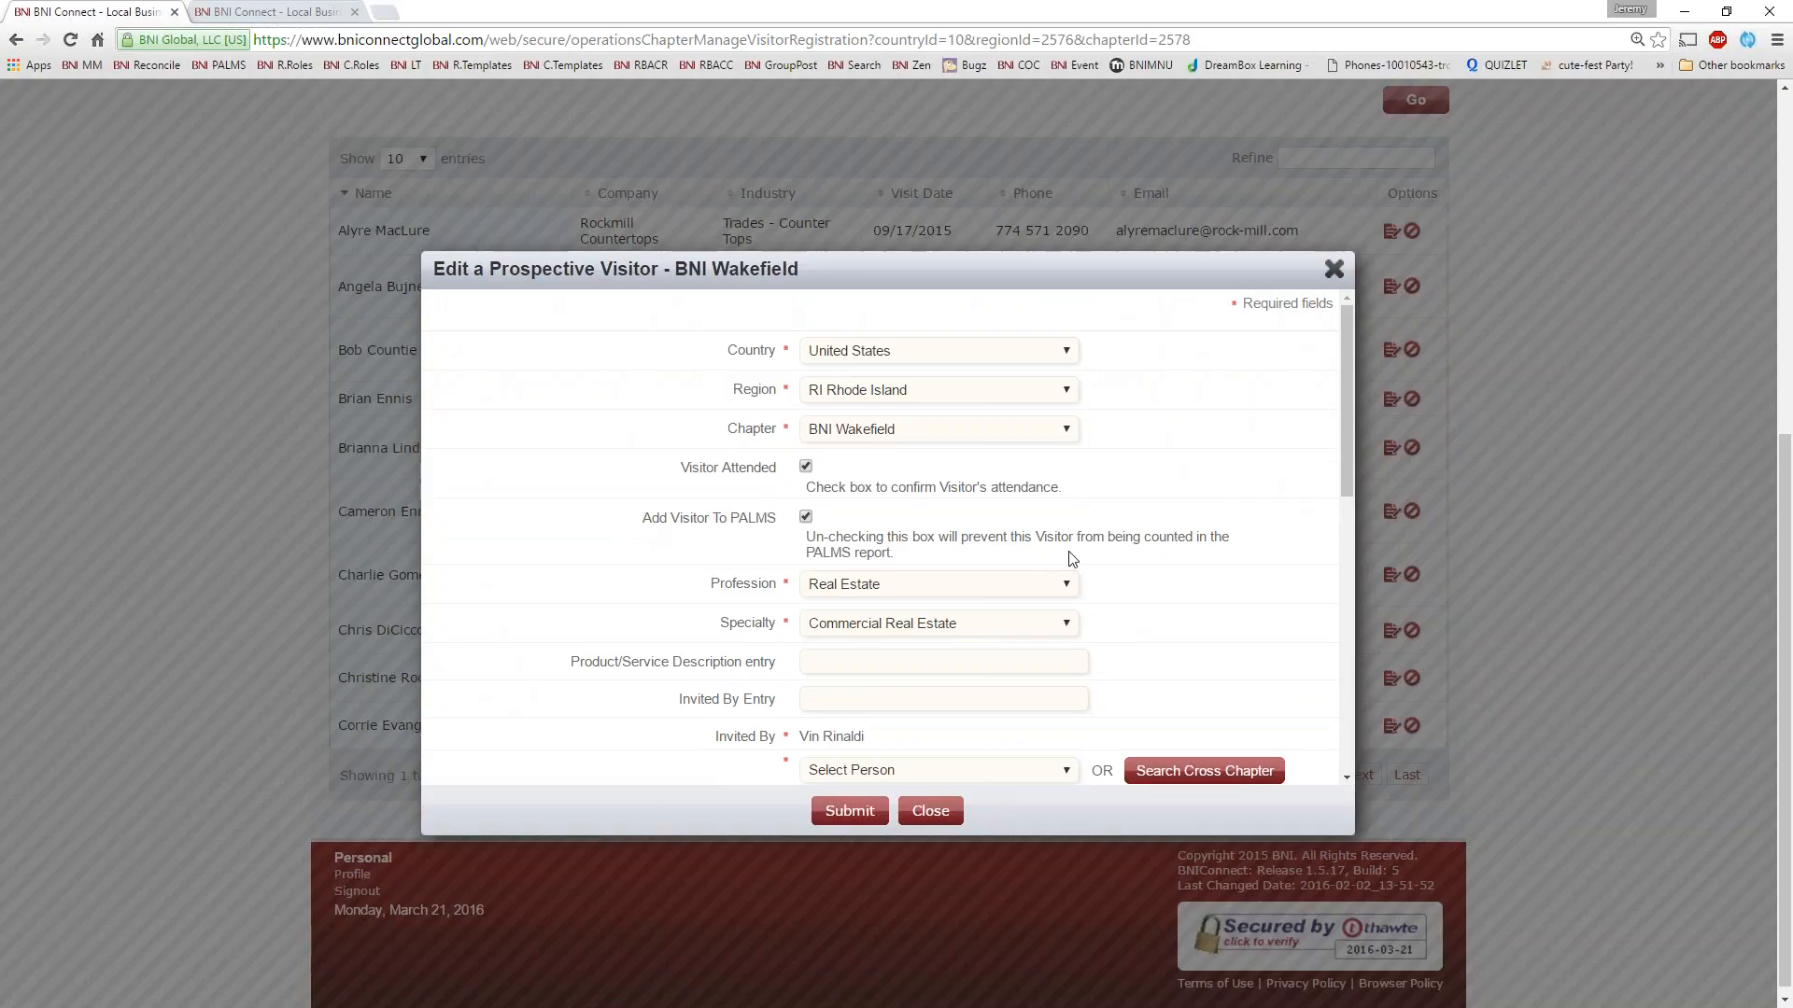
{"action": "left_click", "coordinate": [807, 518]}
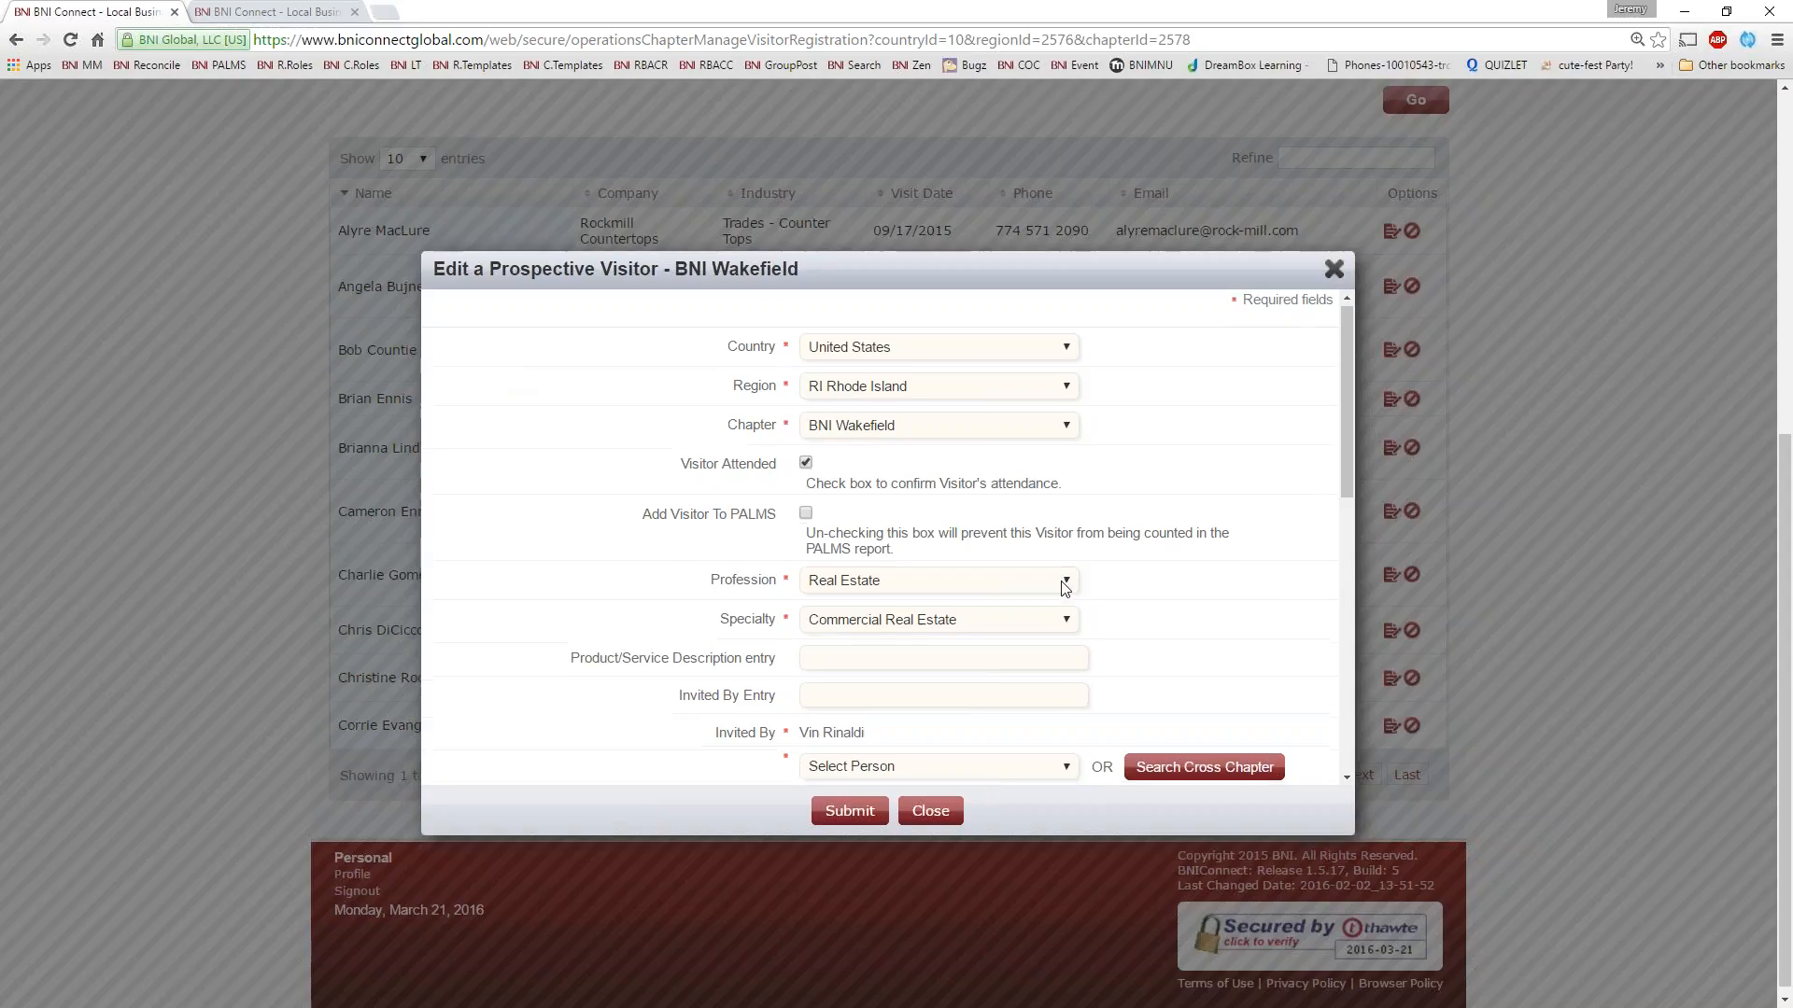
Select the already listed inviter as Invited By, review the remaining visitor fields and close the form without submitting
{"action": "scroll", "coordinate": [1063, 588], "scroll_direction": "down", "scroll_amount": 4}
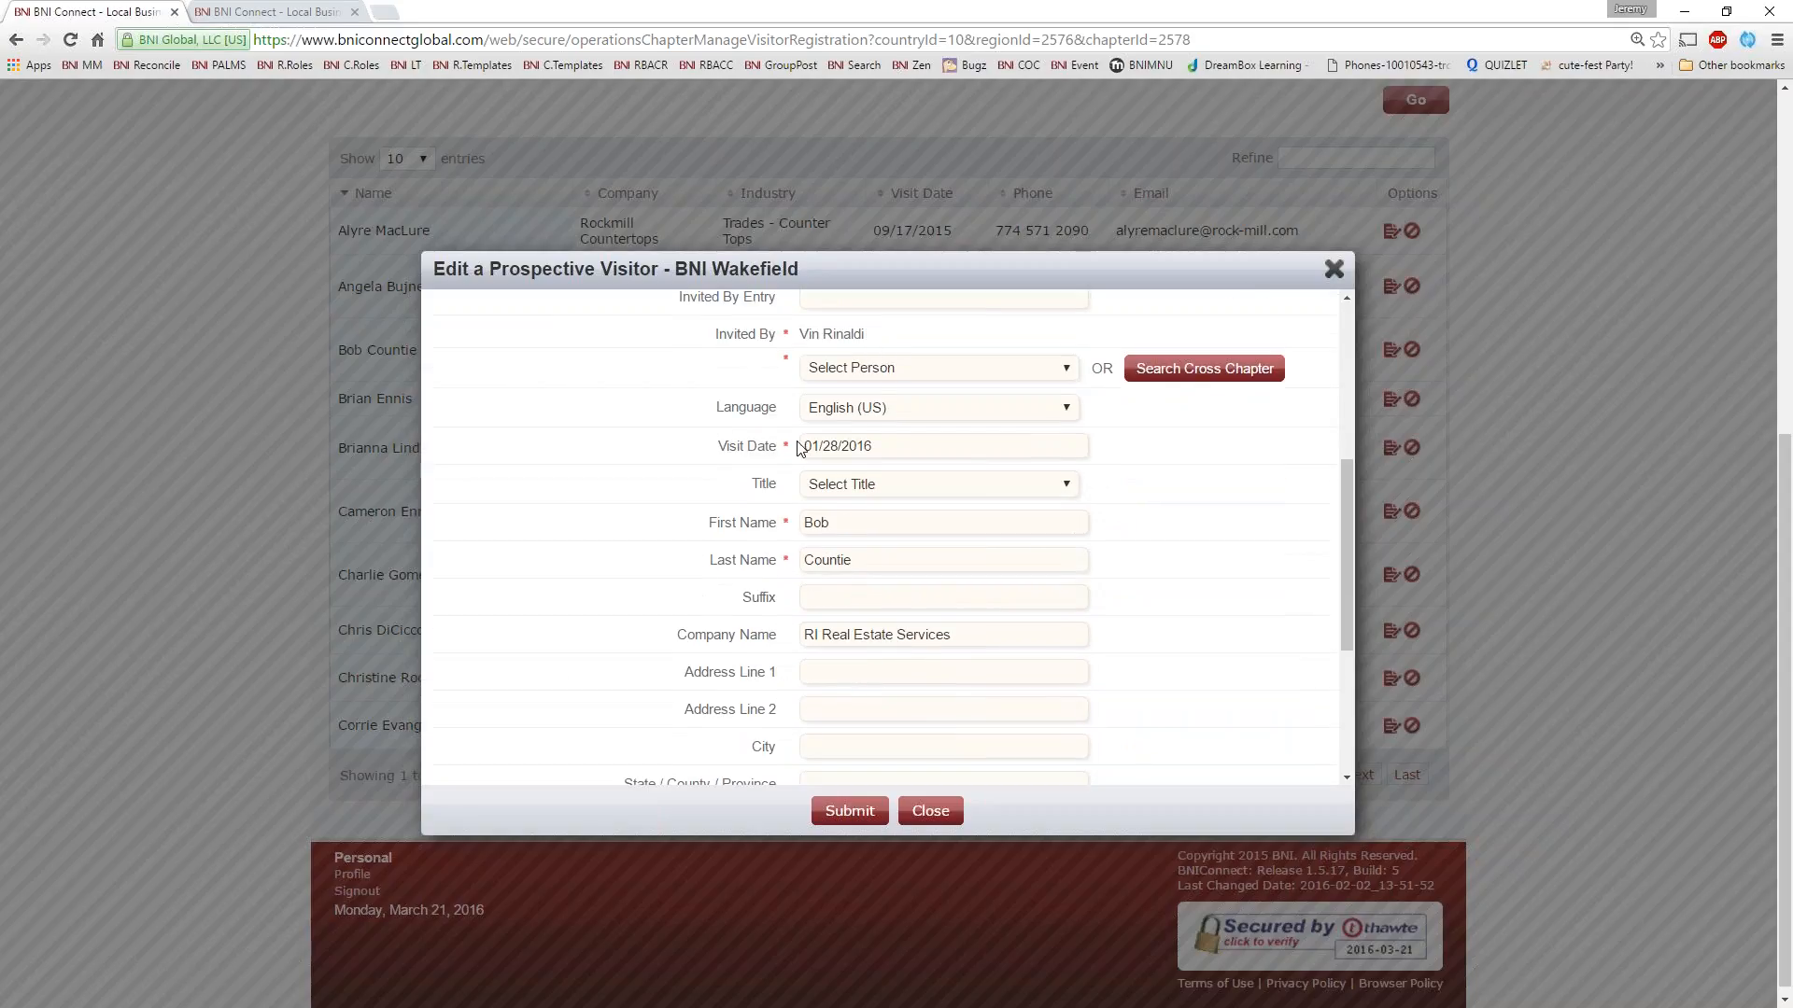
{"action": "scroll", "coordinate": [1072, 558], "scroll_direction": "up", "scroll_amount": 1}
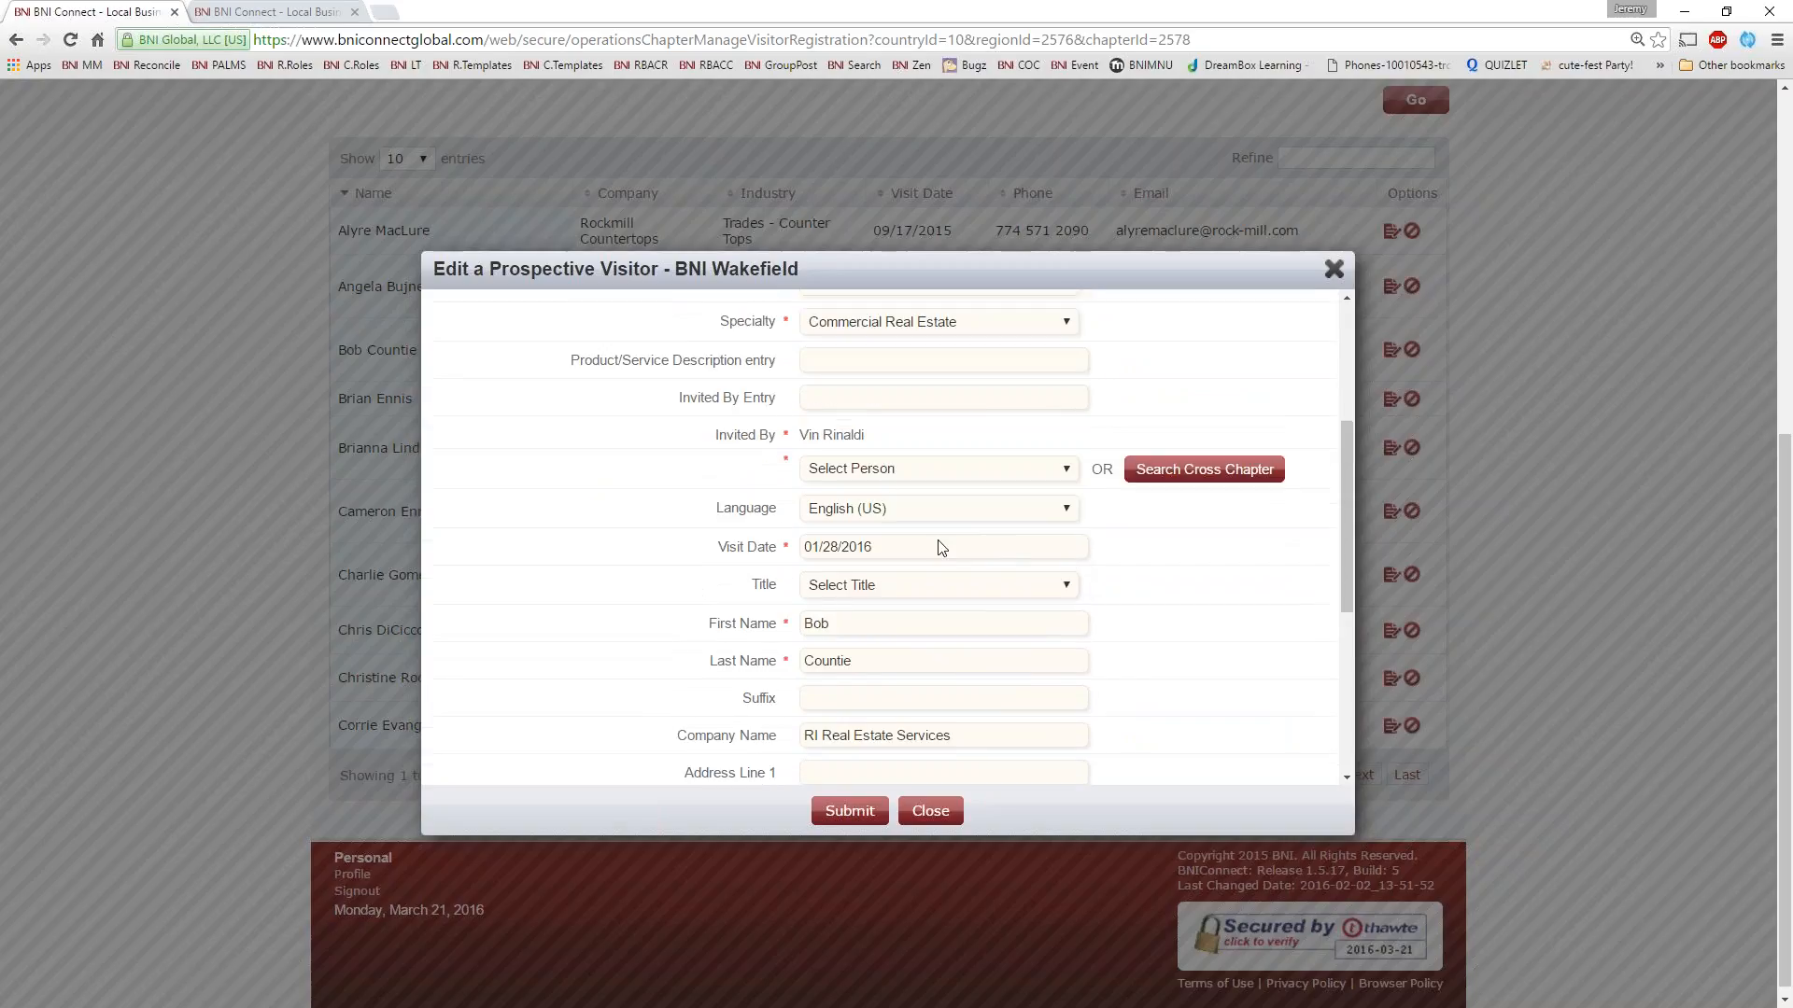
{"action": "left_click", "coordinate": [859, 472]}
{"action": "scroll", "coordinate": [872, 775], "scroll_direction": "down", "scroll_amount": 5}
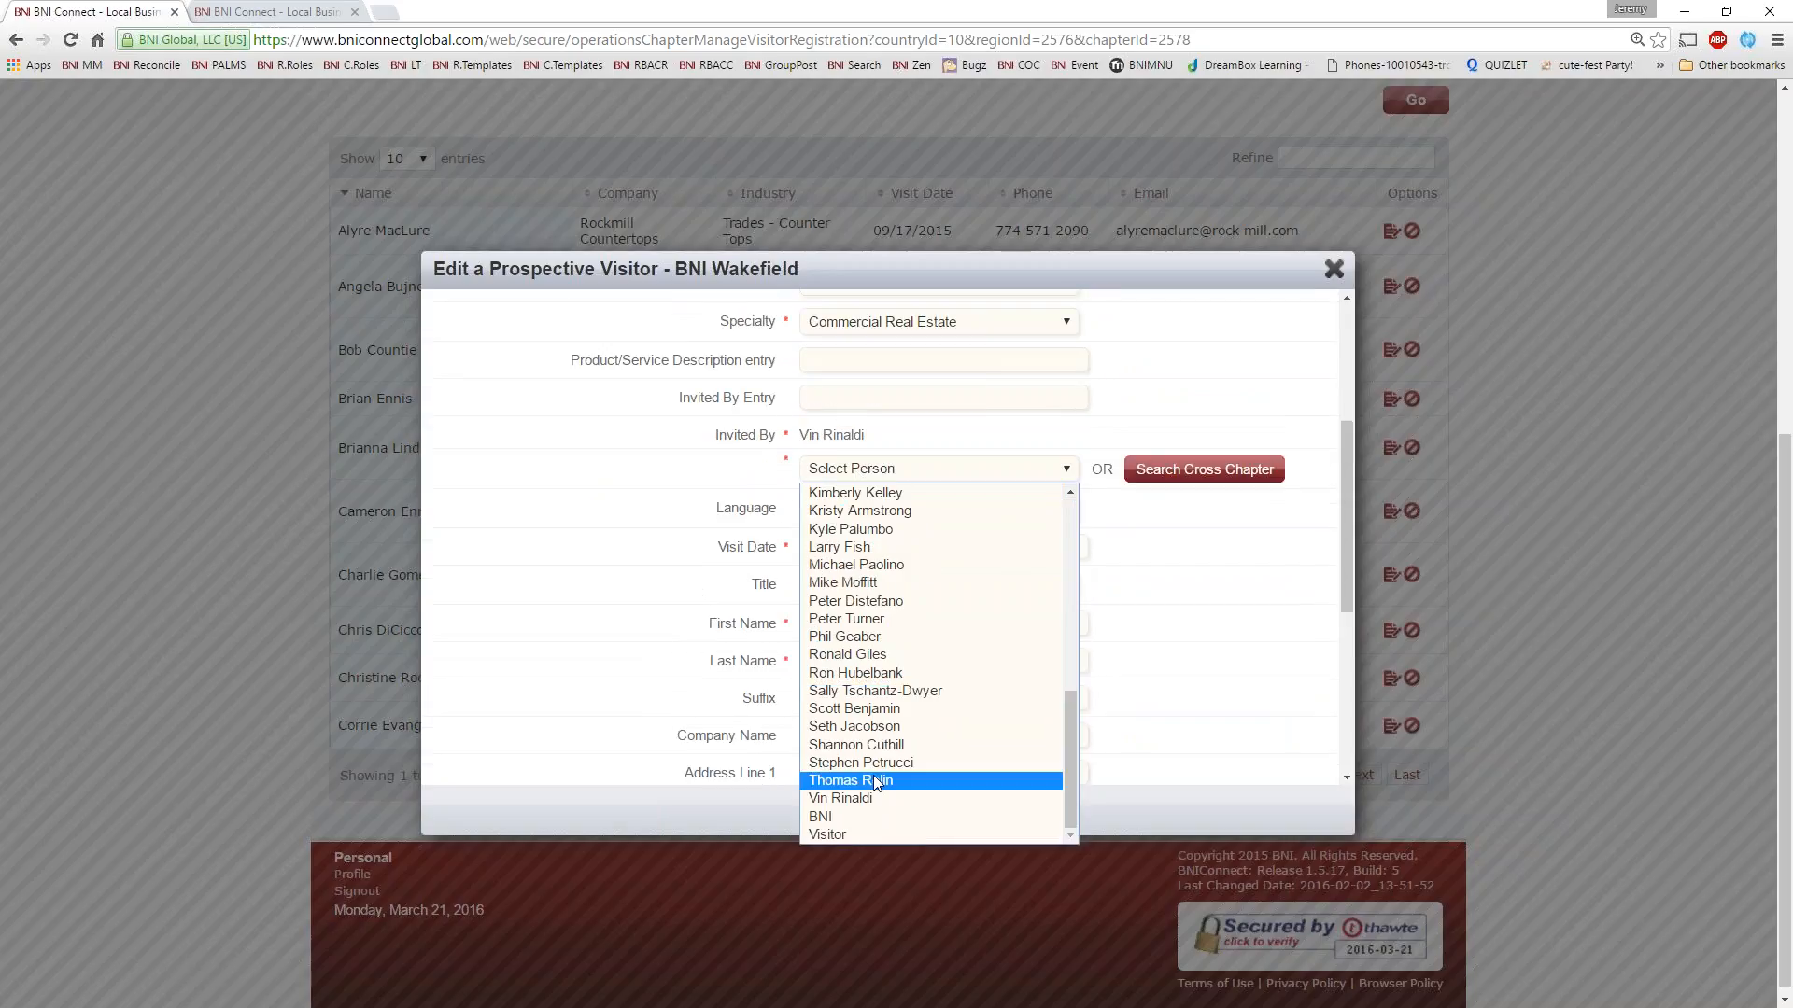
{"action": "left_click", "coordinate": [871, 792]}
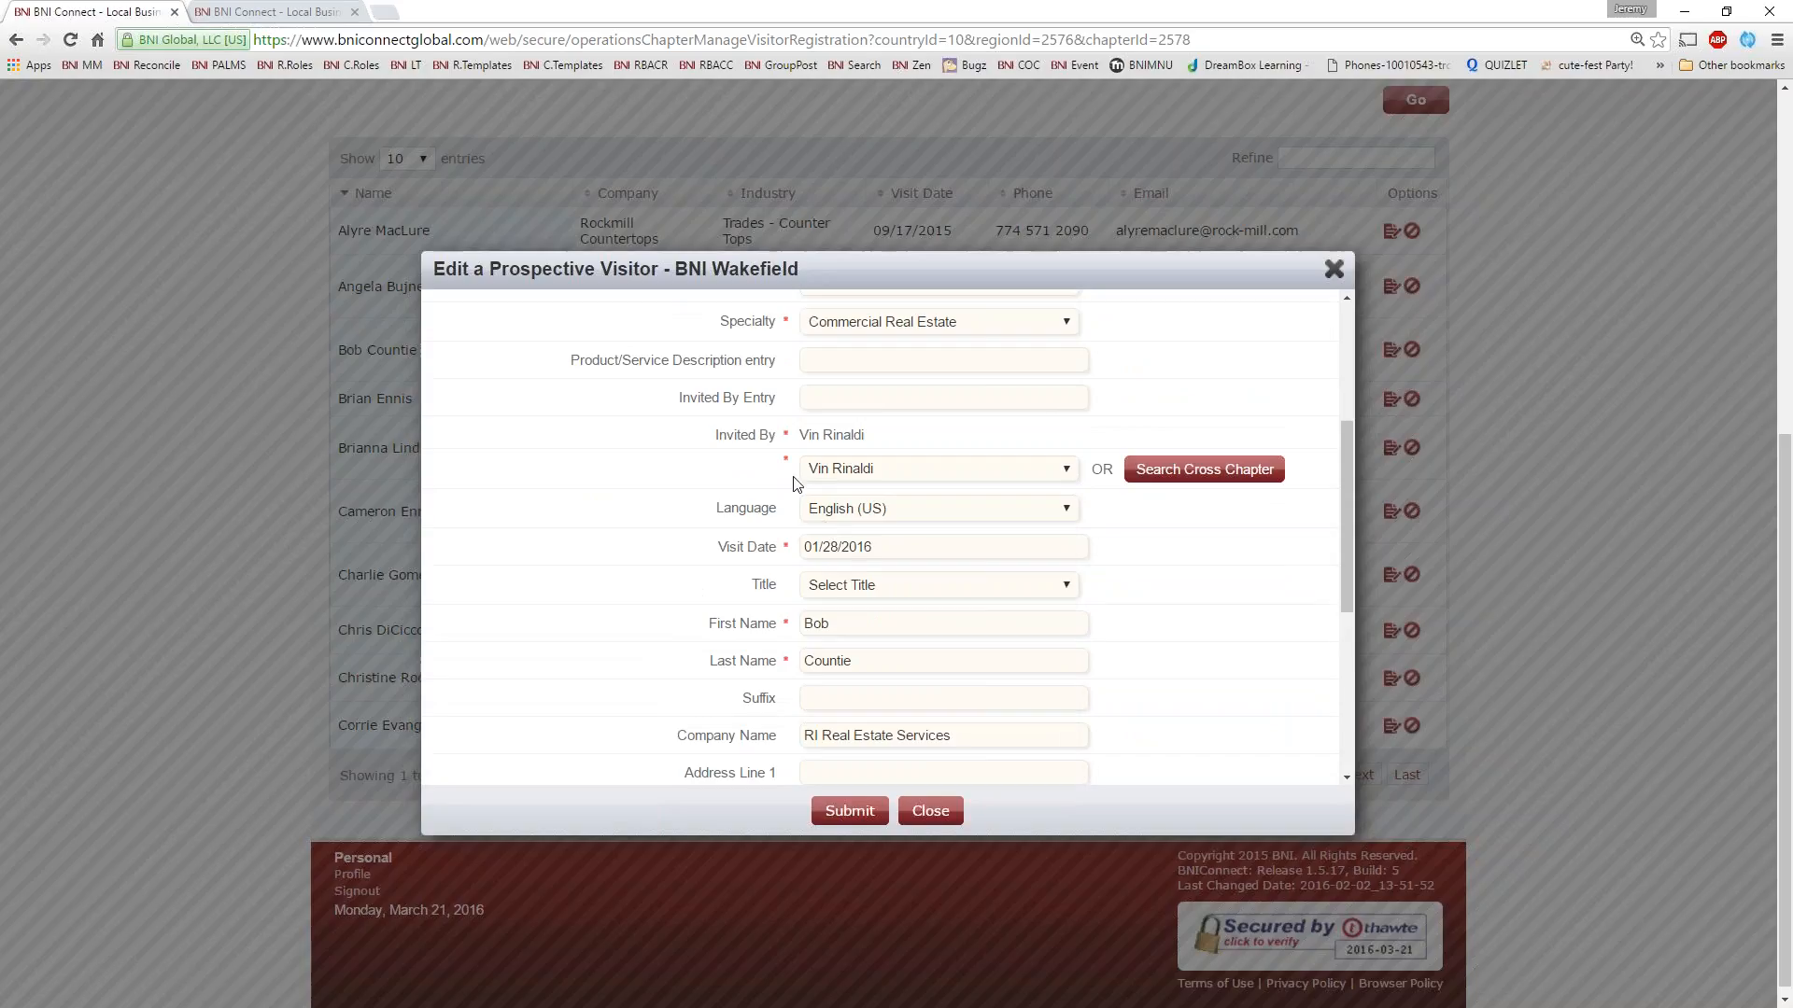
{"action": "scroll", "coordinate": [628, 536], "scroll_direction": "down", "scroll_amount": 1}
{"action": "scroll", "coordinate": [628, 537], "scroll_direction": "down", "scroll_amount": 5}
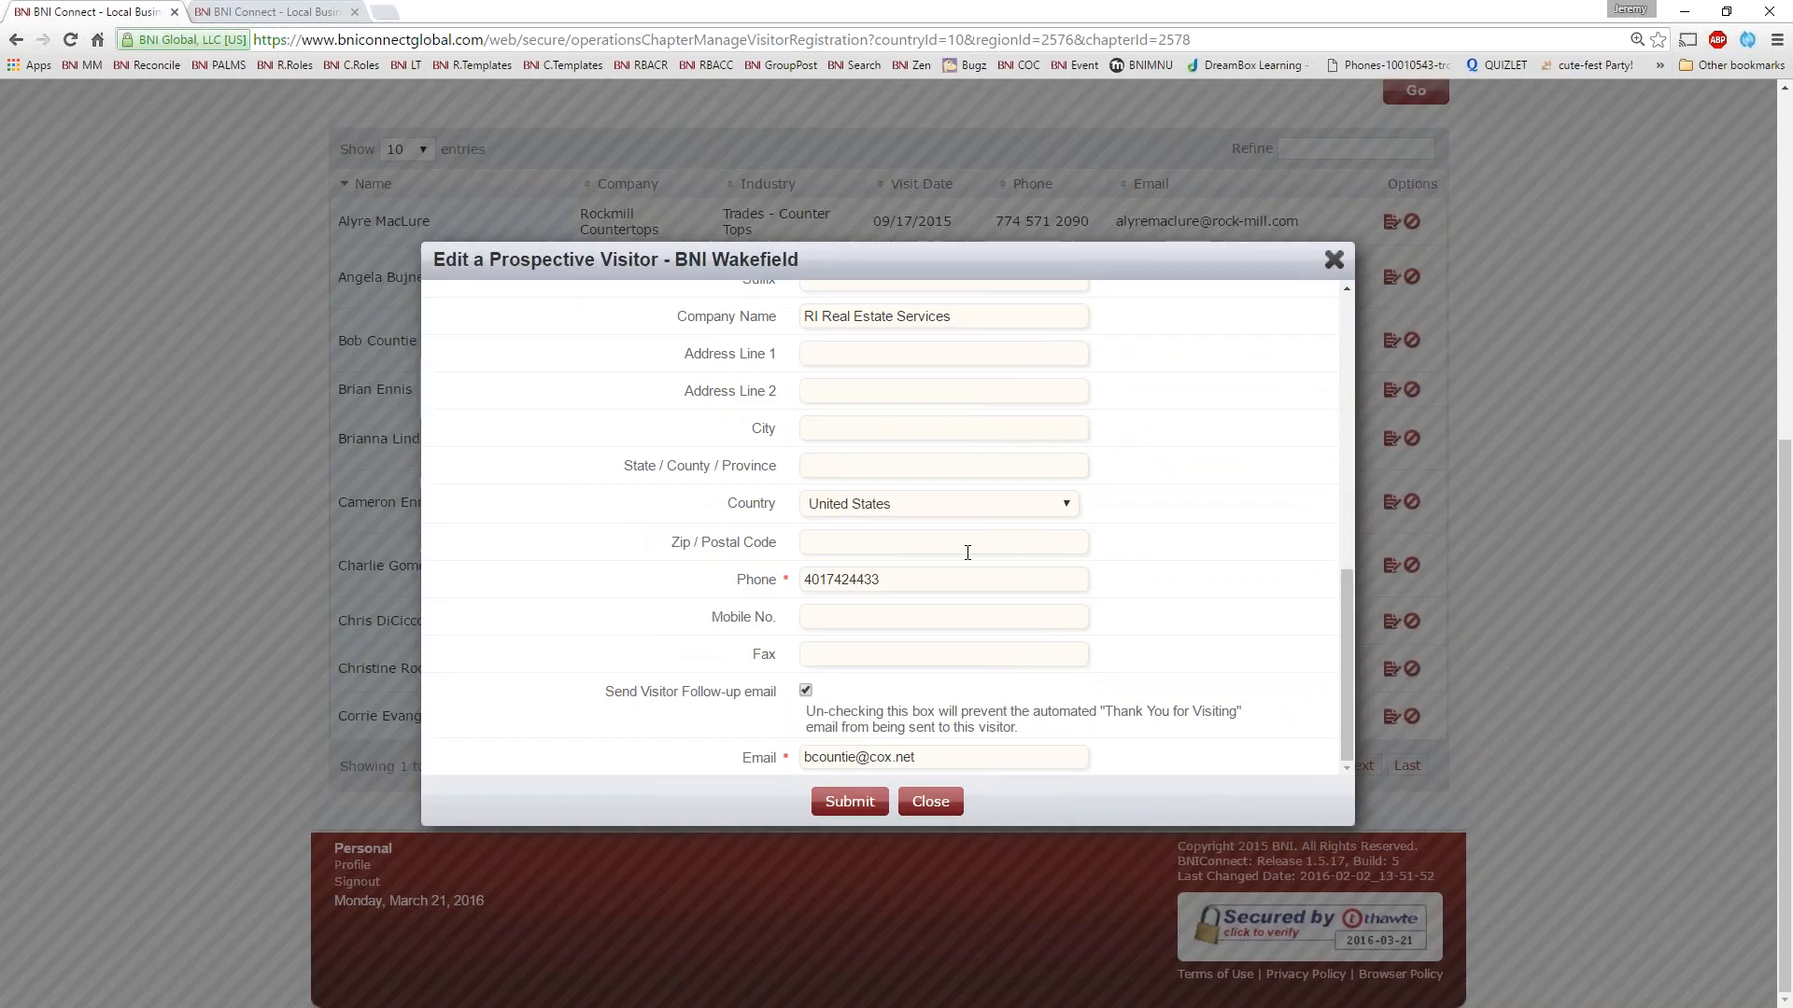
{"action": "left_click", "coordinate": [1335, 260]}
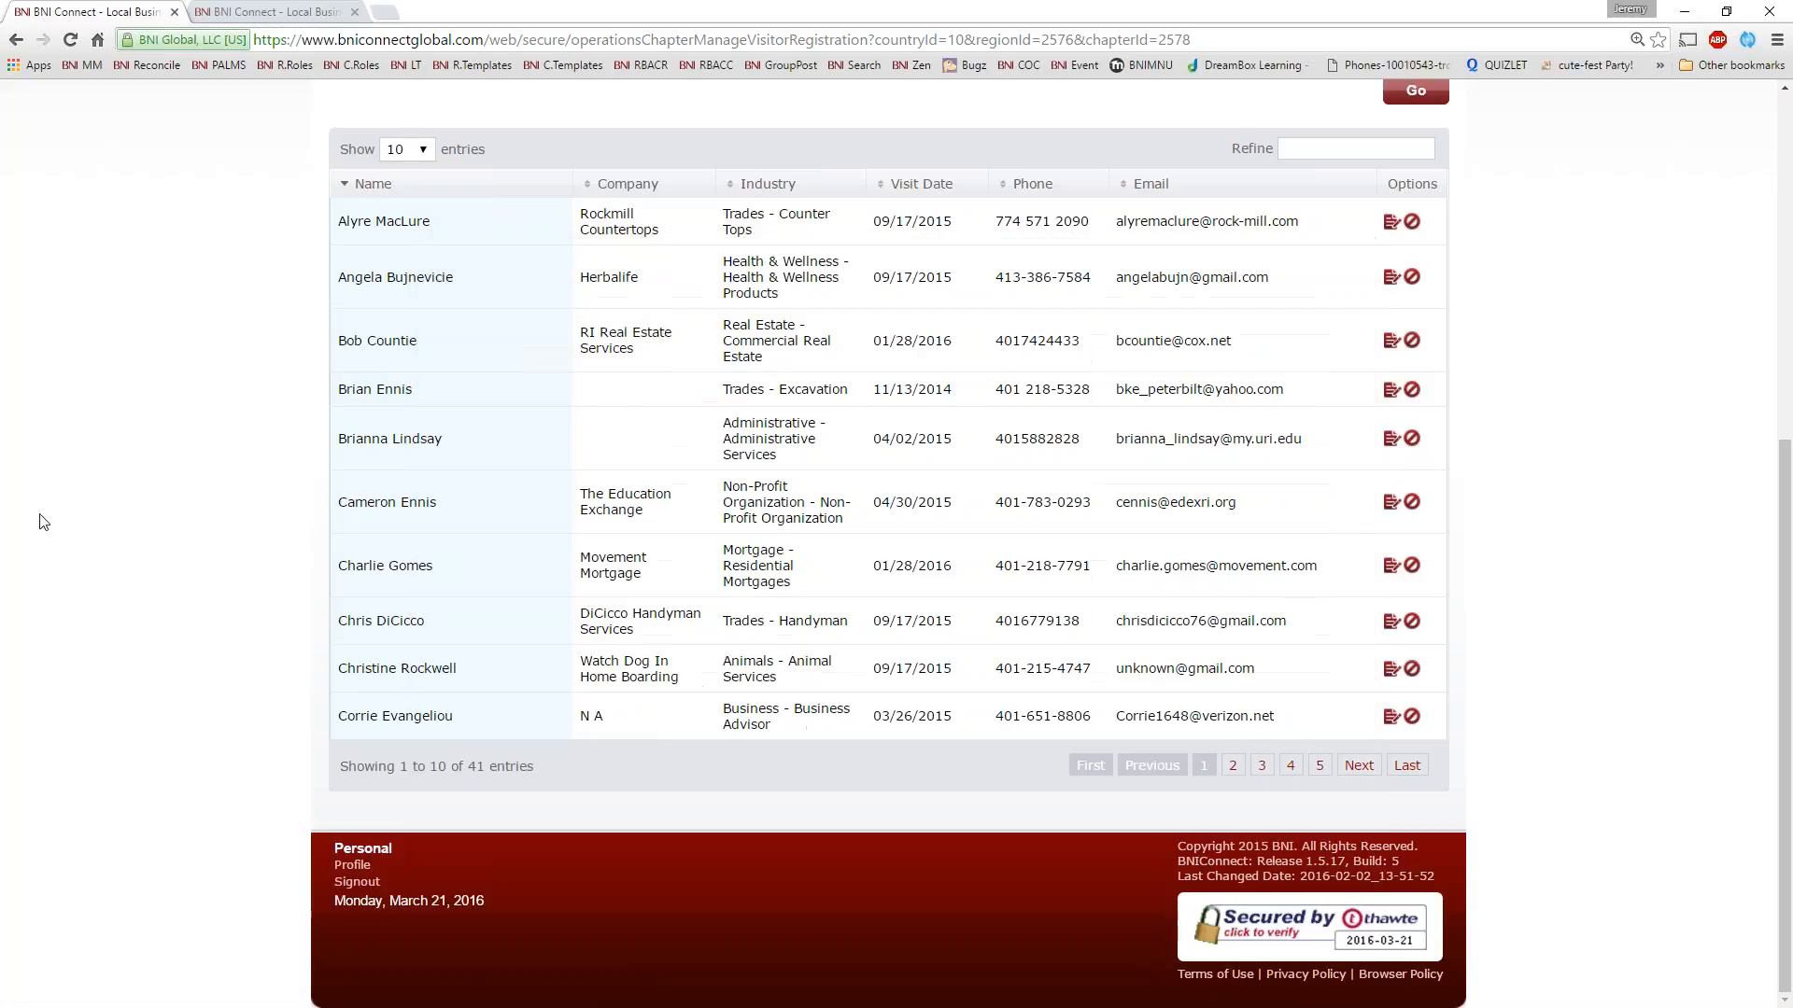
Open the Add Visitor form from Manage Visitor Registration, look through its fields and close it without submitting
{"action": "scroll", "coordinate": [139, 495], "scroll_direction": "up", "scroll_amount": 5}
{"action": "scroll", "coordinate": [471, 602], "scroll_direction": "down", "scroll_amount": 6}
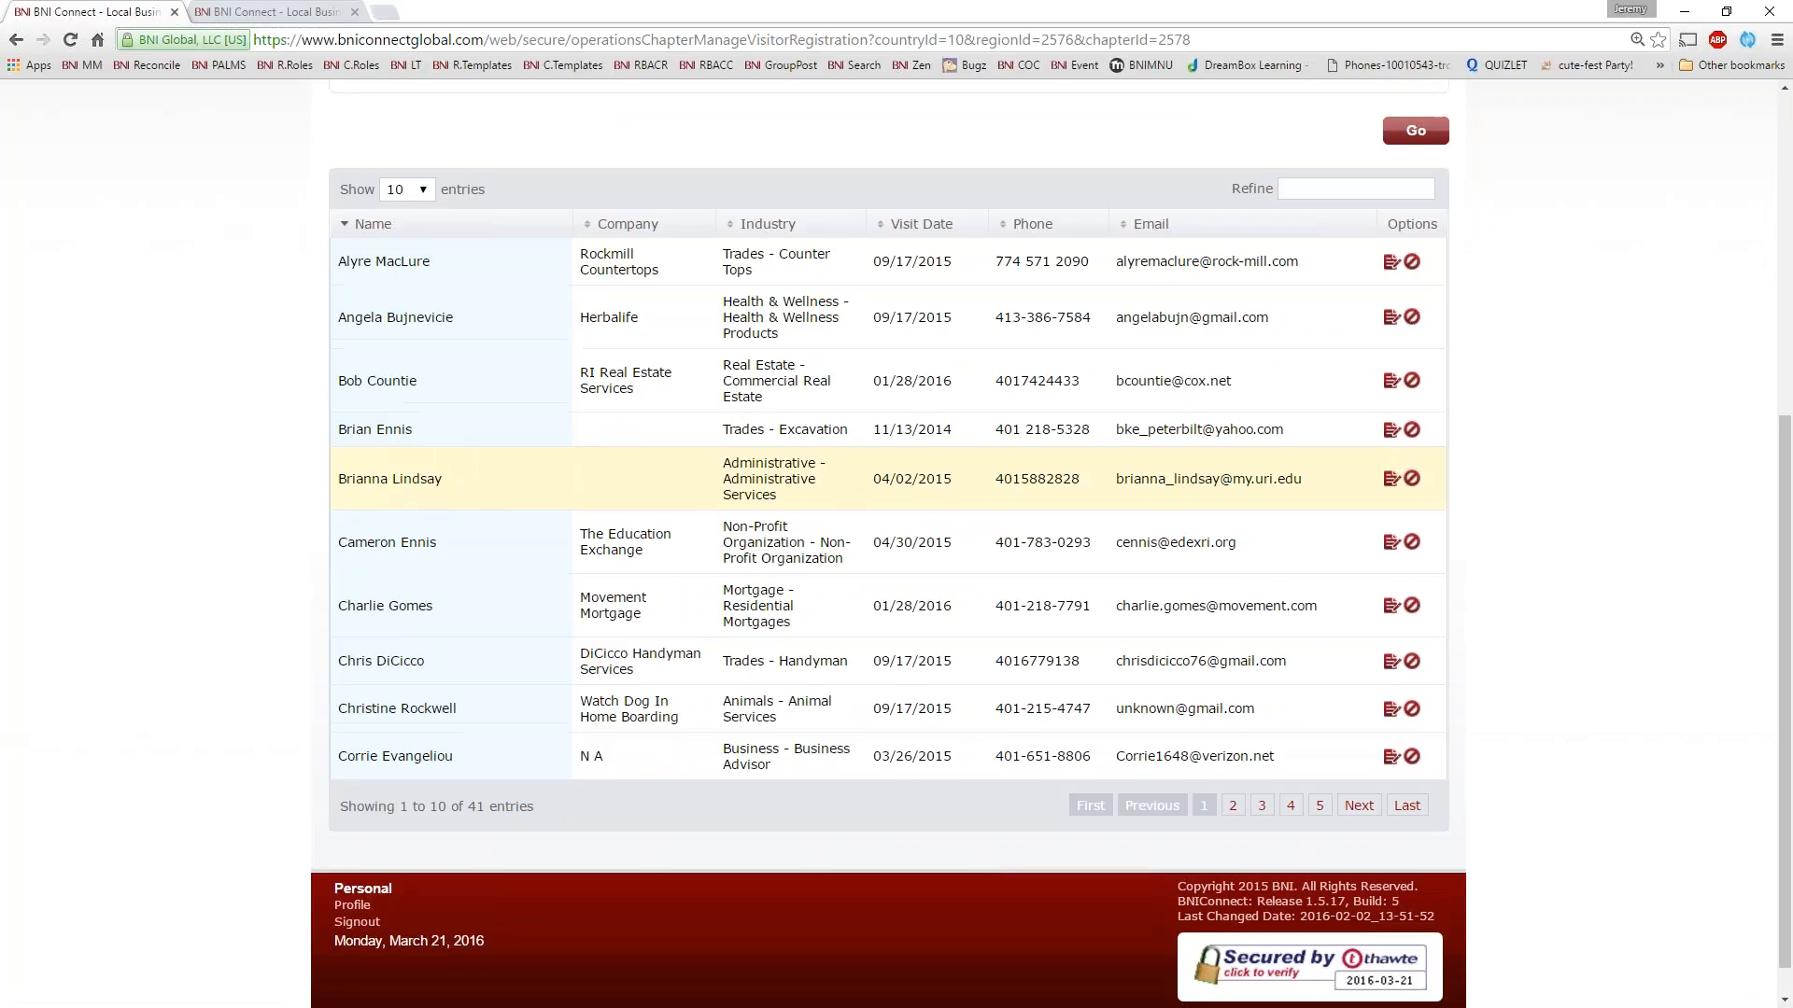
{"action": "scroll", "coordinate": [934, 467], "scroll_direction": "up", "scroll_amount": 5}
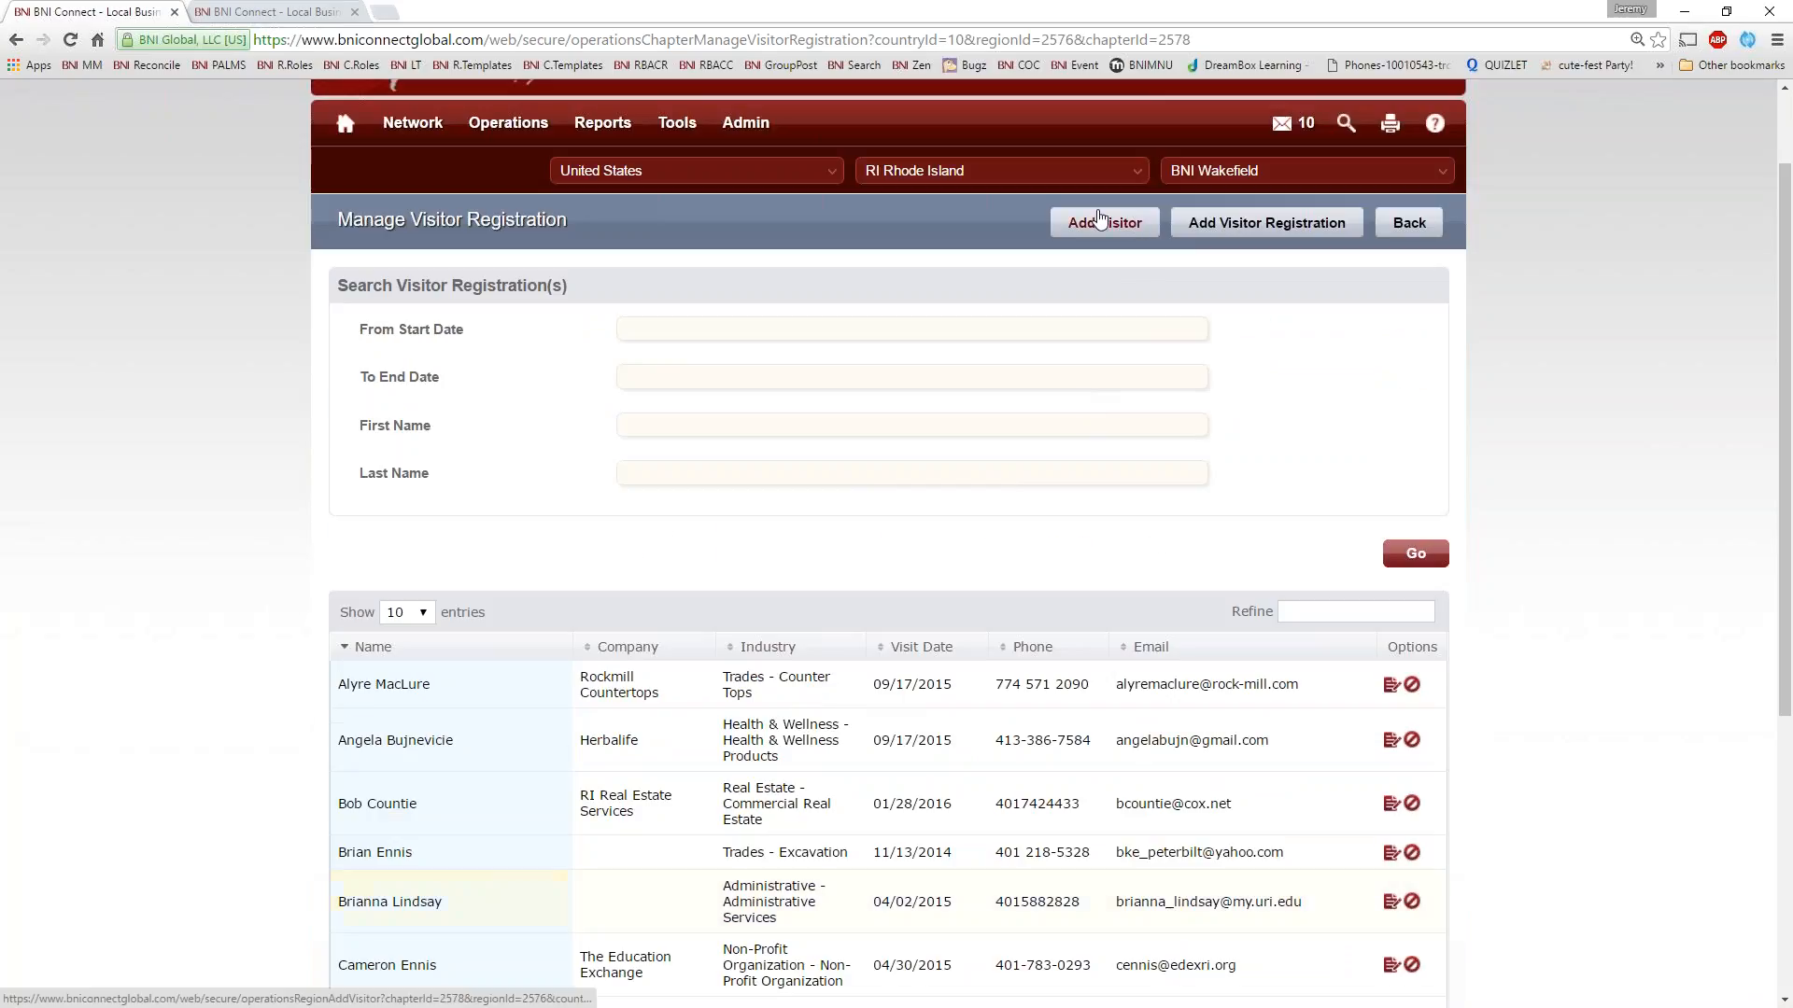
{"action": "left_click", "coordinate": [1102, 224]}
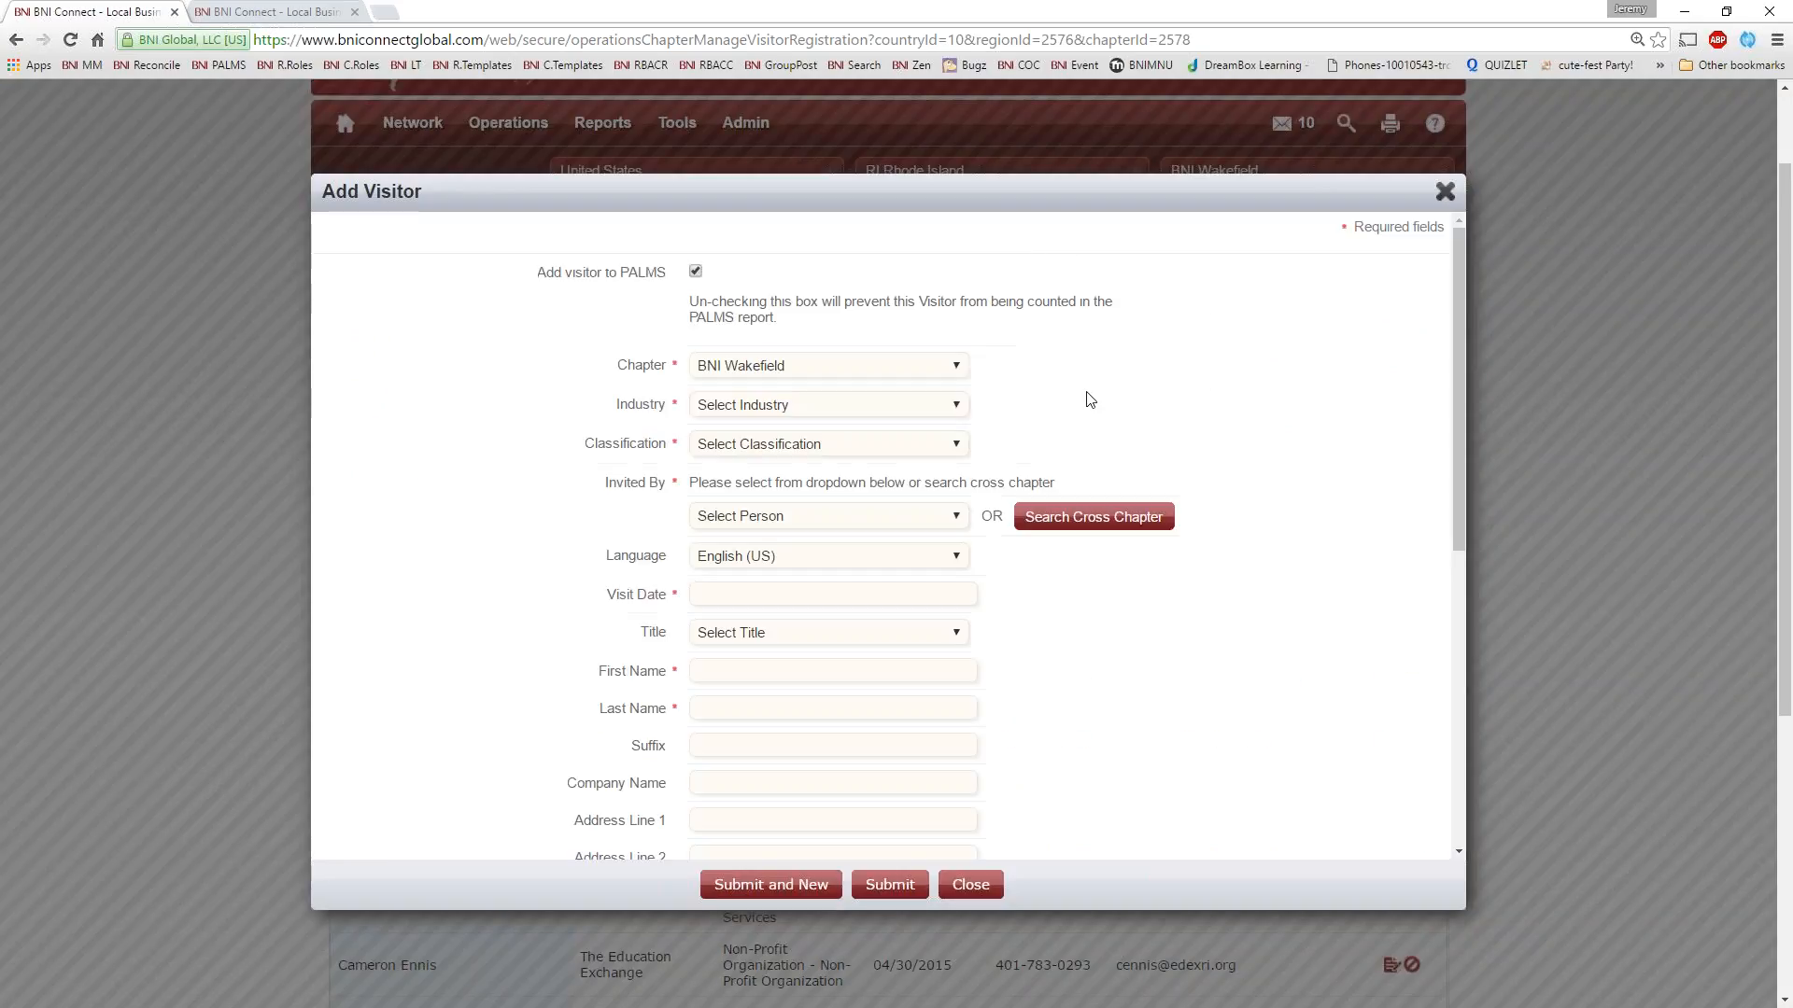
{"action": "scroll", "coordinate": [1416, 419], "scroll_direction": "down", "scroll_amount": 5}
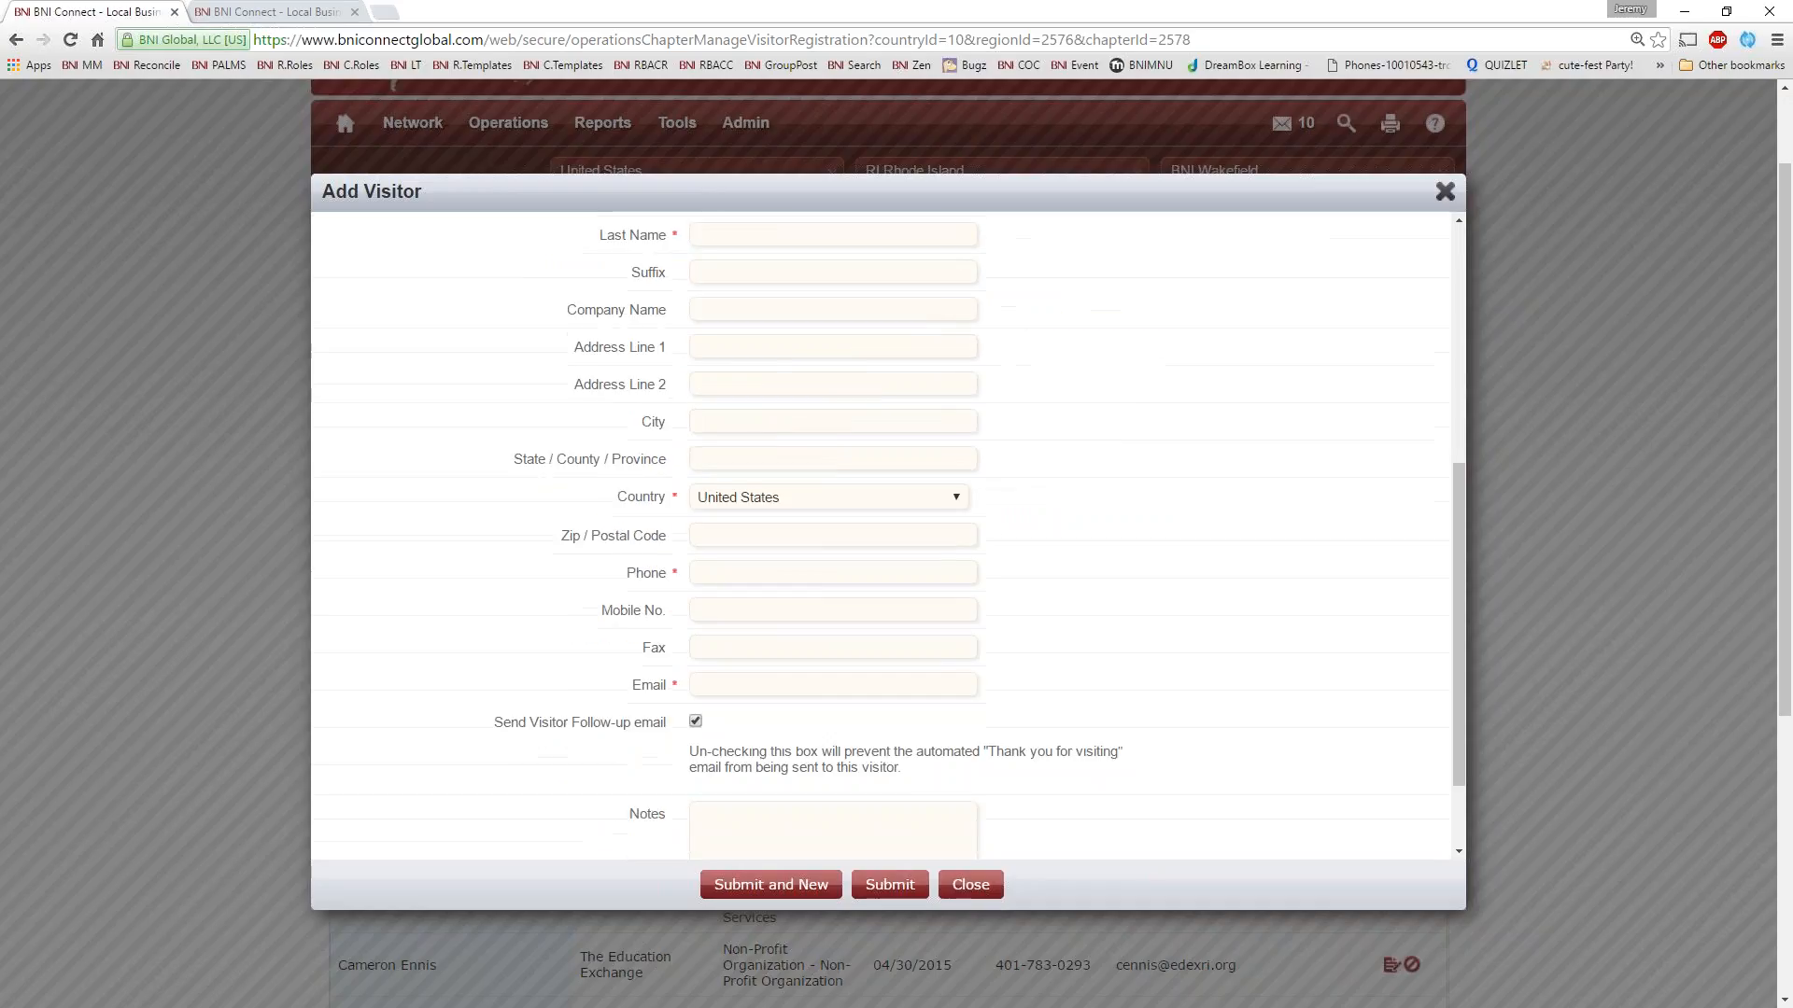
{"action": "scroll", "coordinate": [1417, 420], "scroll_direction": "up", "scroll_amount": 5}
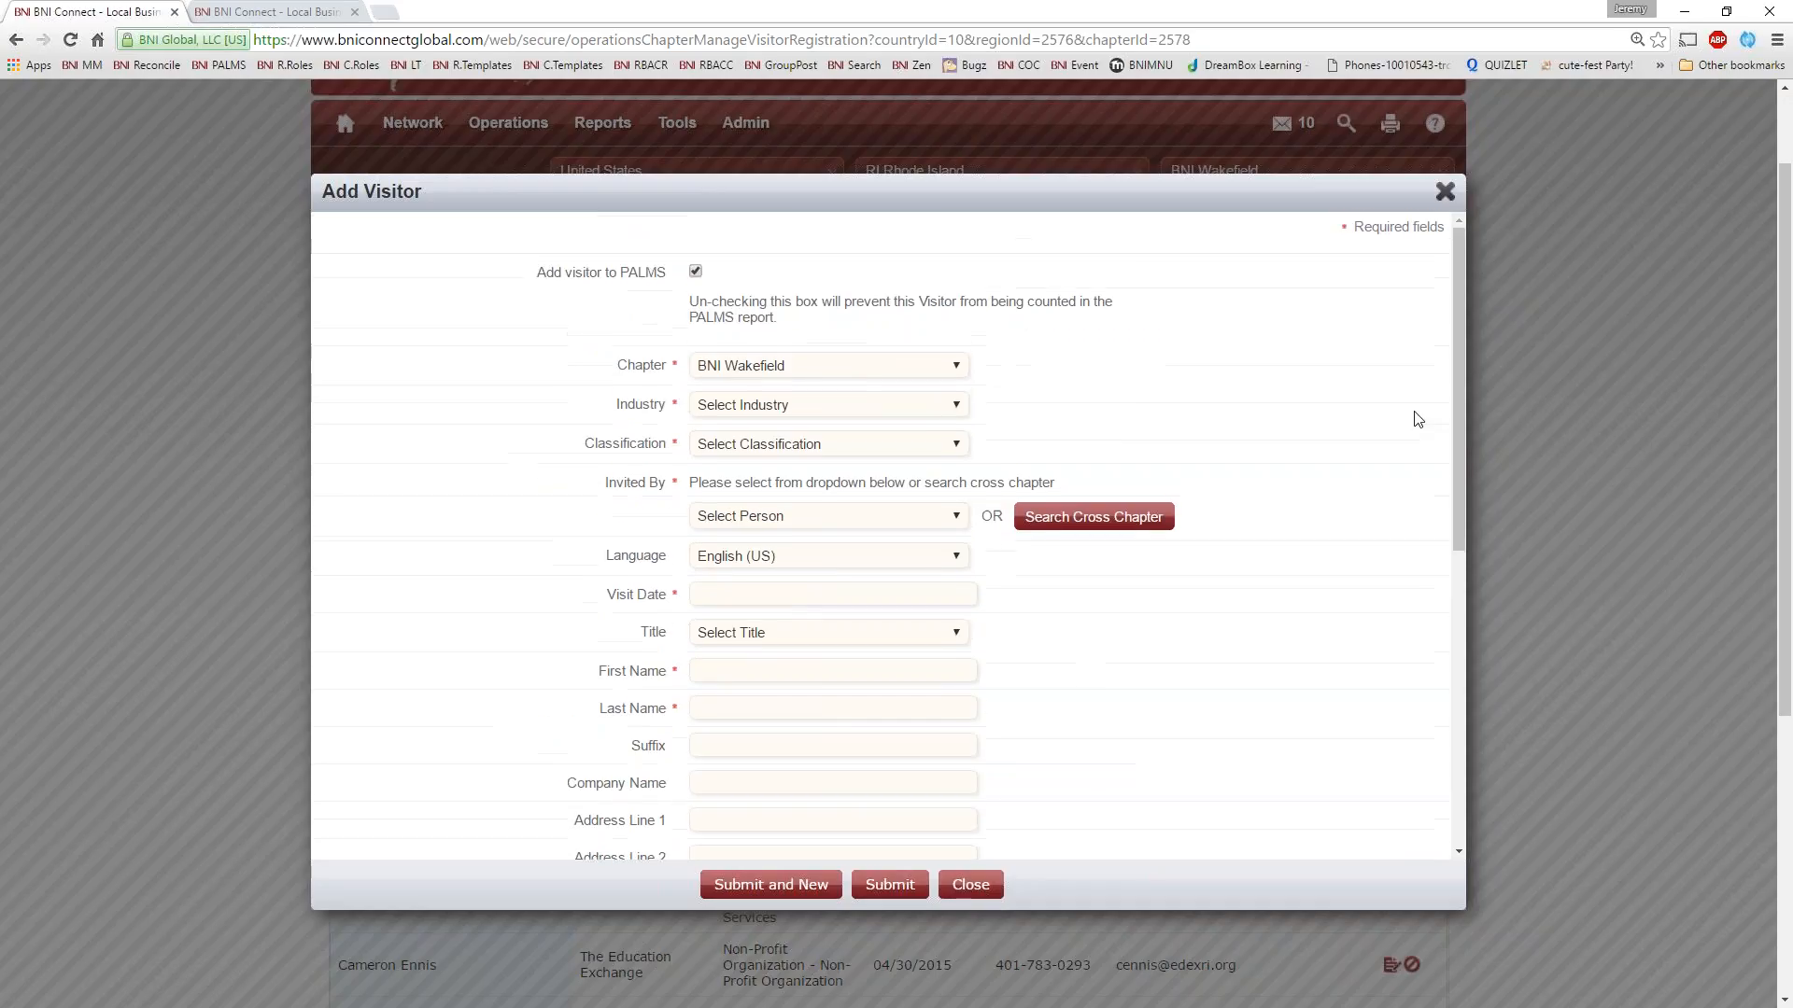
{"action": "left_click", "coordinate": [1453, 202]}
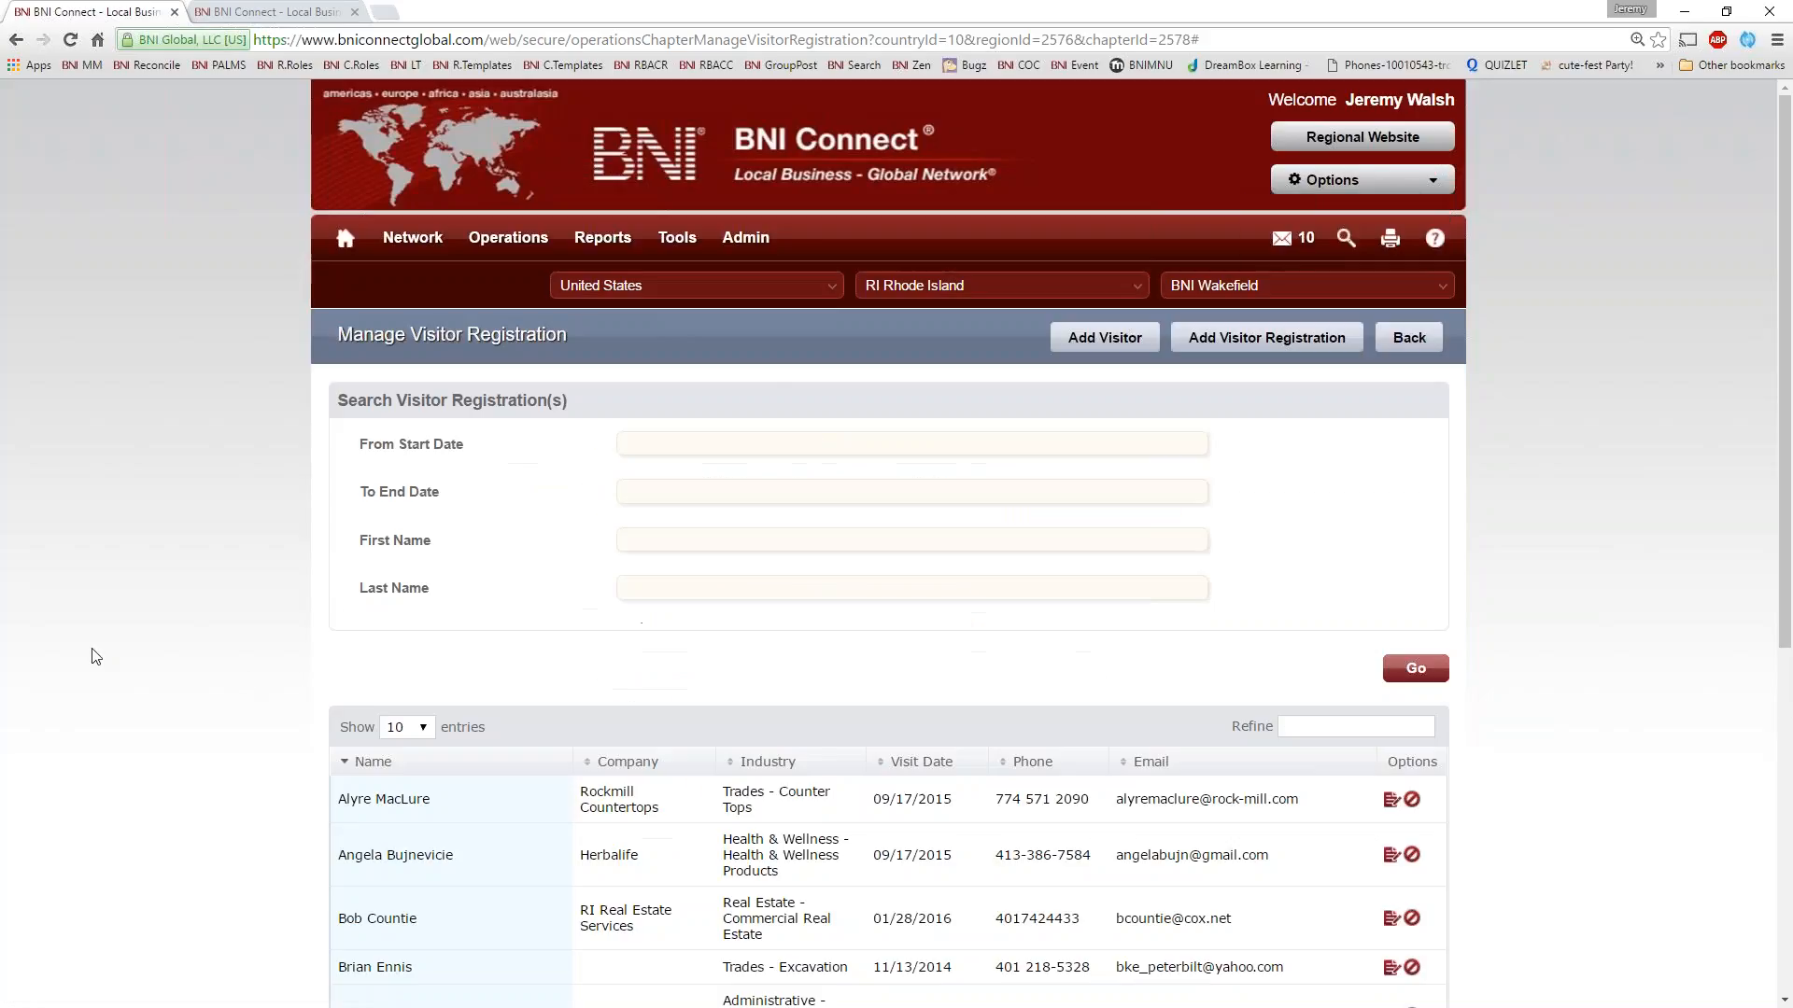
Return to the chapter-level operations page
{"action": "mouse_move", "coordinate": [508, 239]}
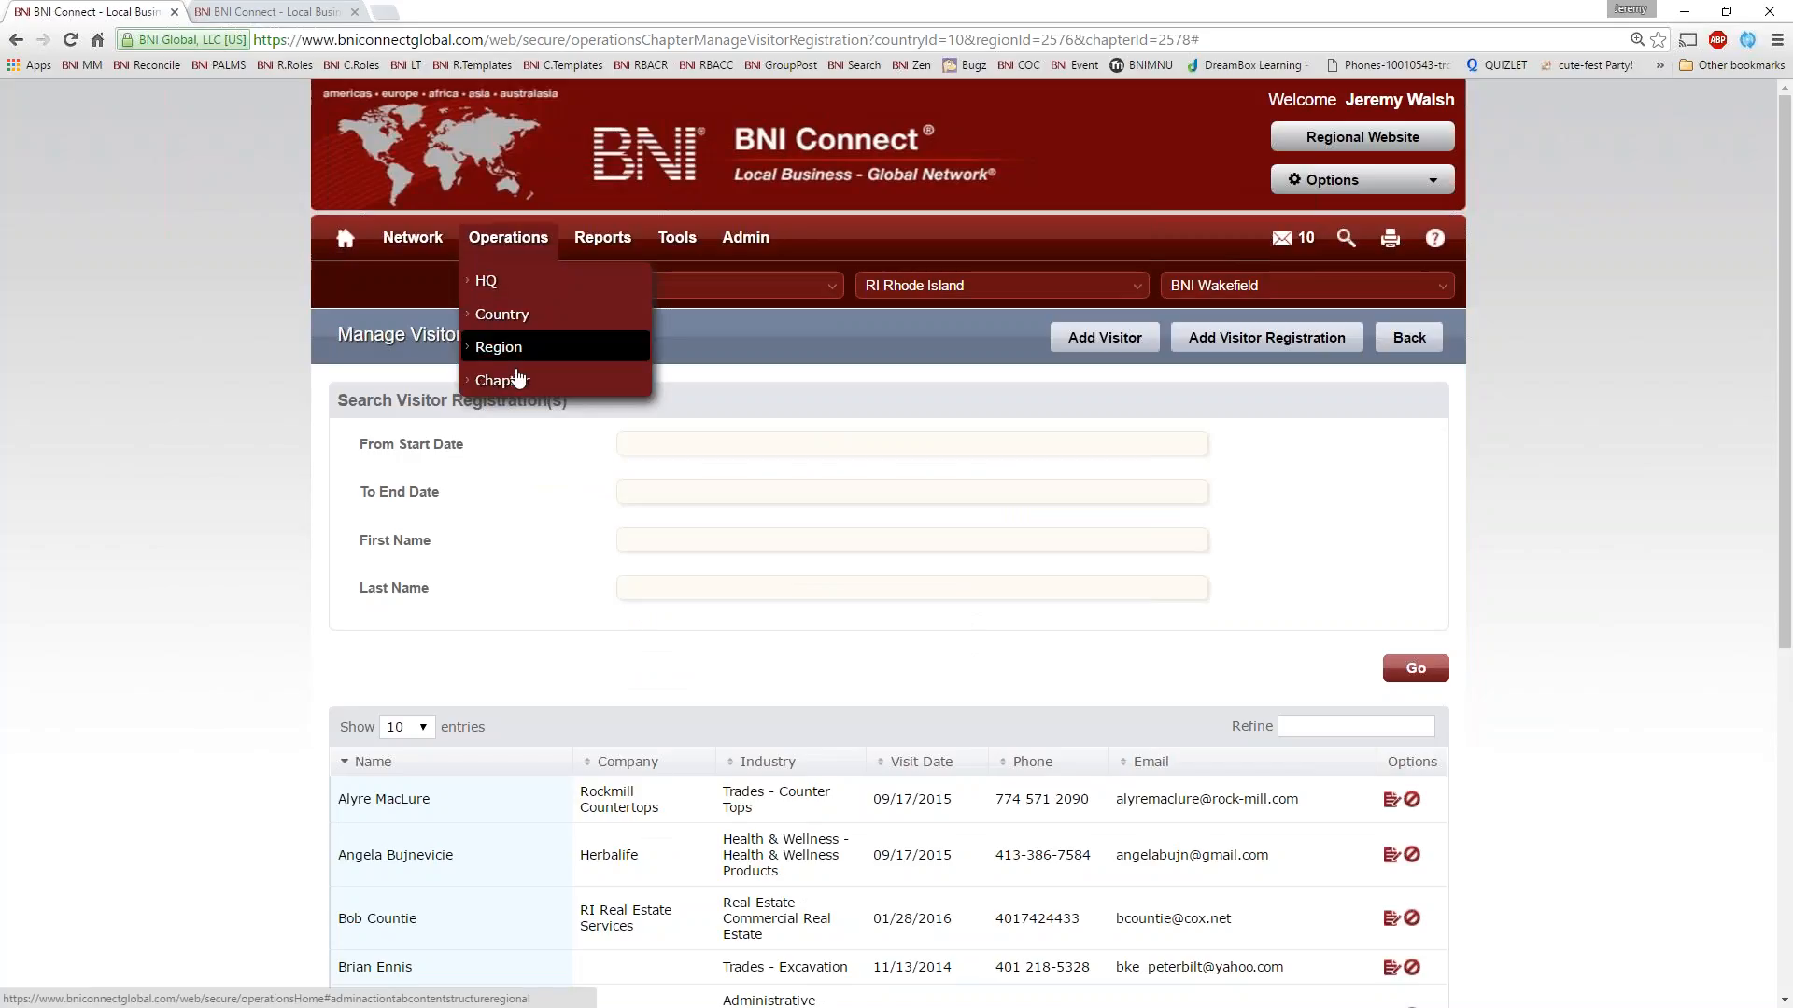
{"action": "left_click", "coordinate": [506, 381]}
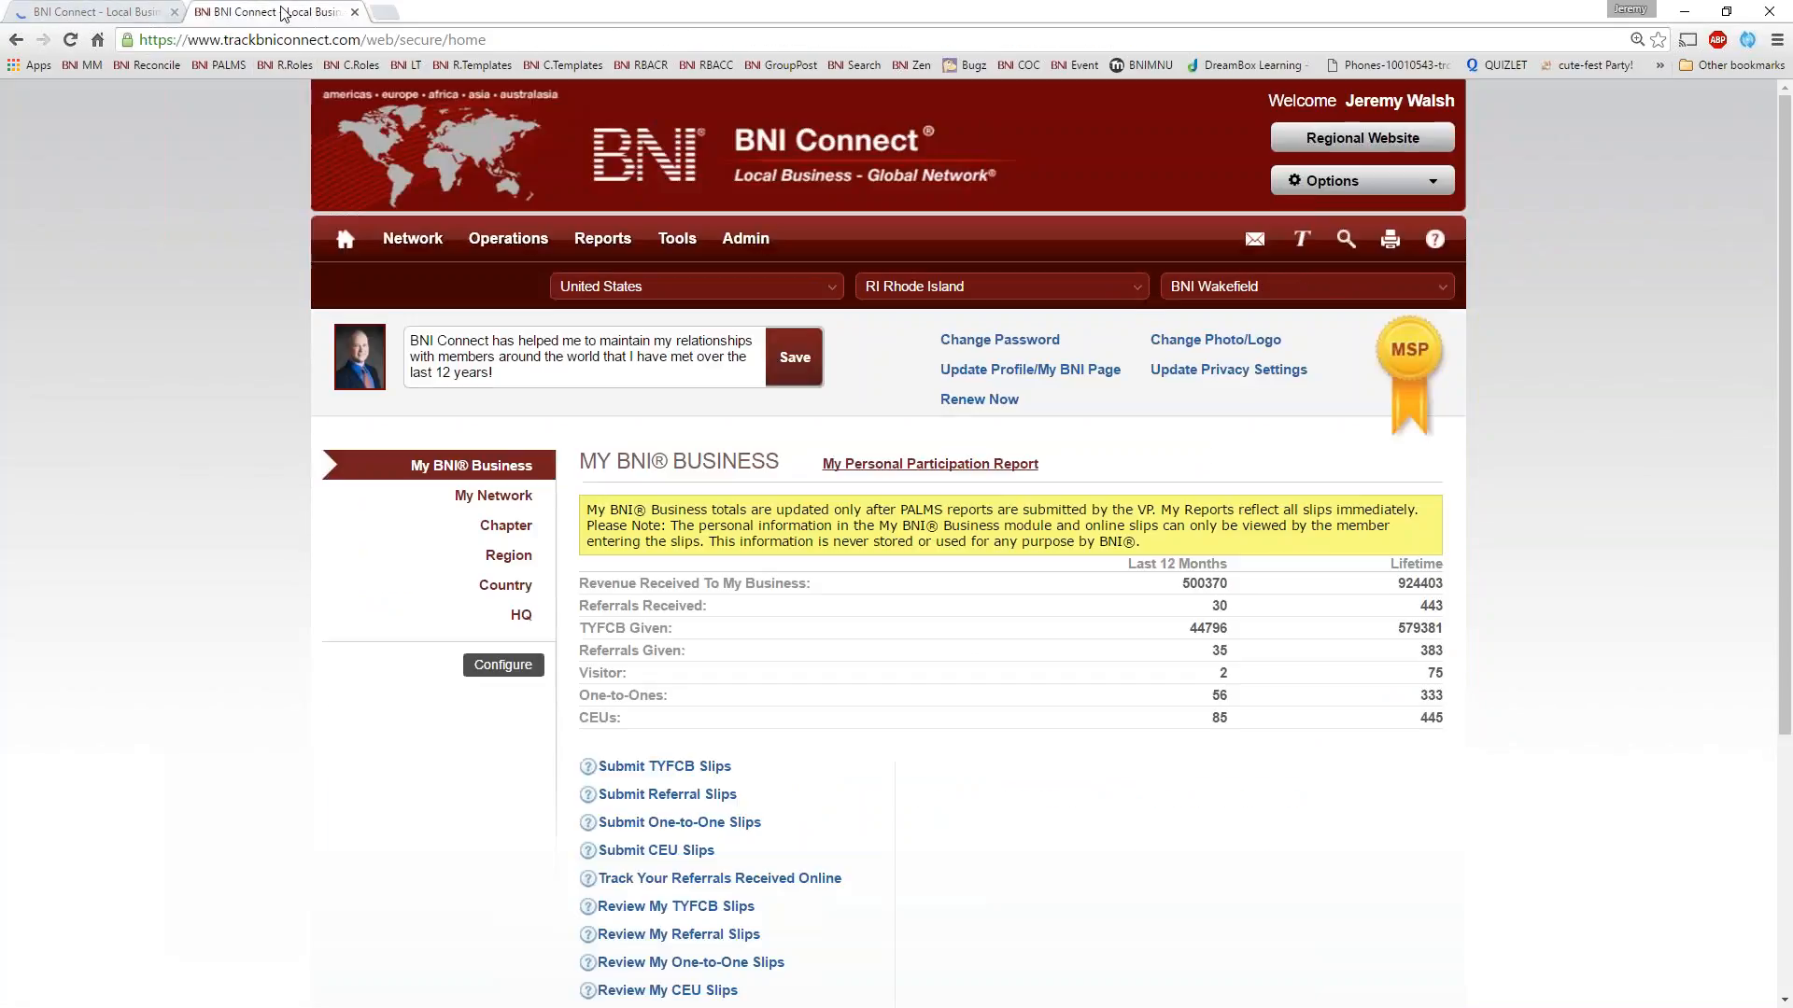
{"action": "left_click", "coordinate": [118, 12]}
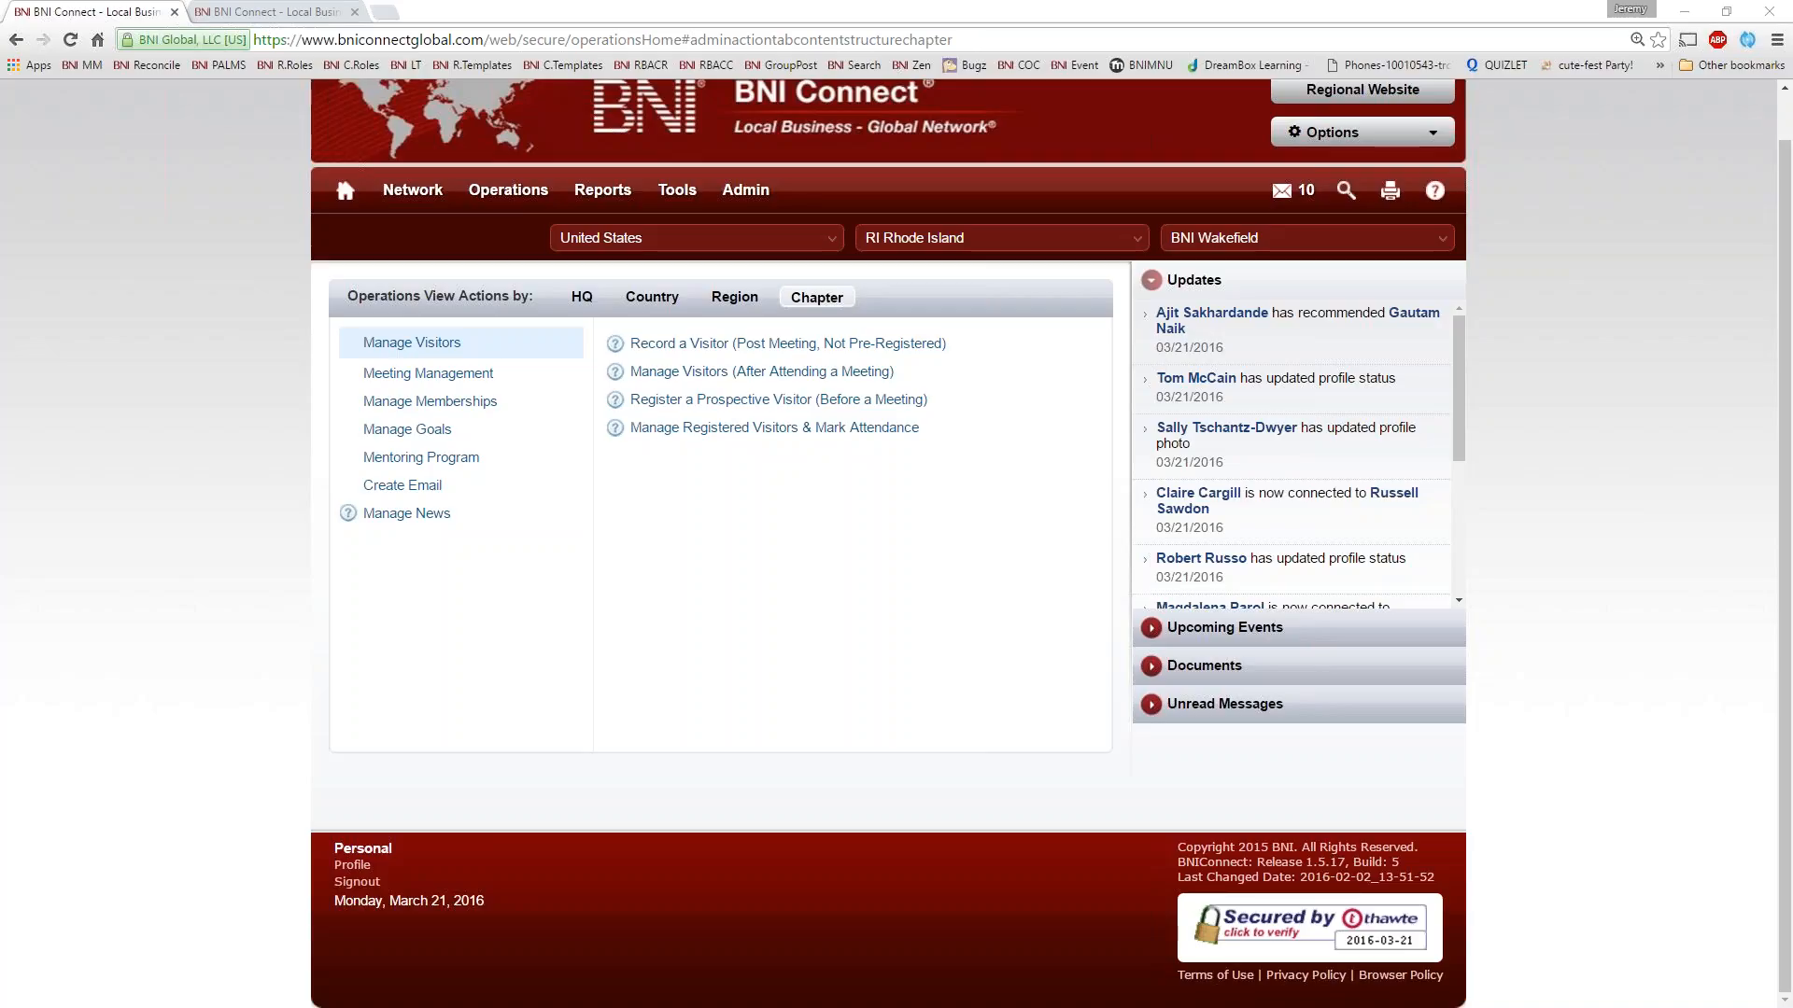
Switch to Outlook, read the visitor reminder email's subject, chapter, meeting time and body text, and close the message
{"action": "key", "text": "alt+Tab"}
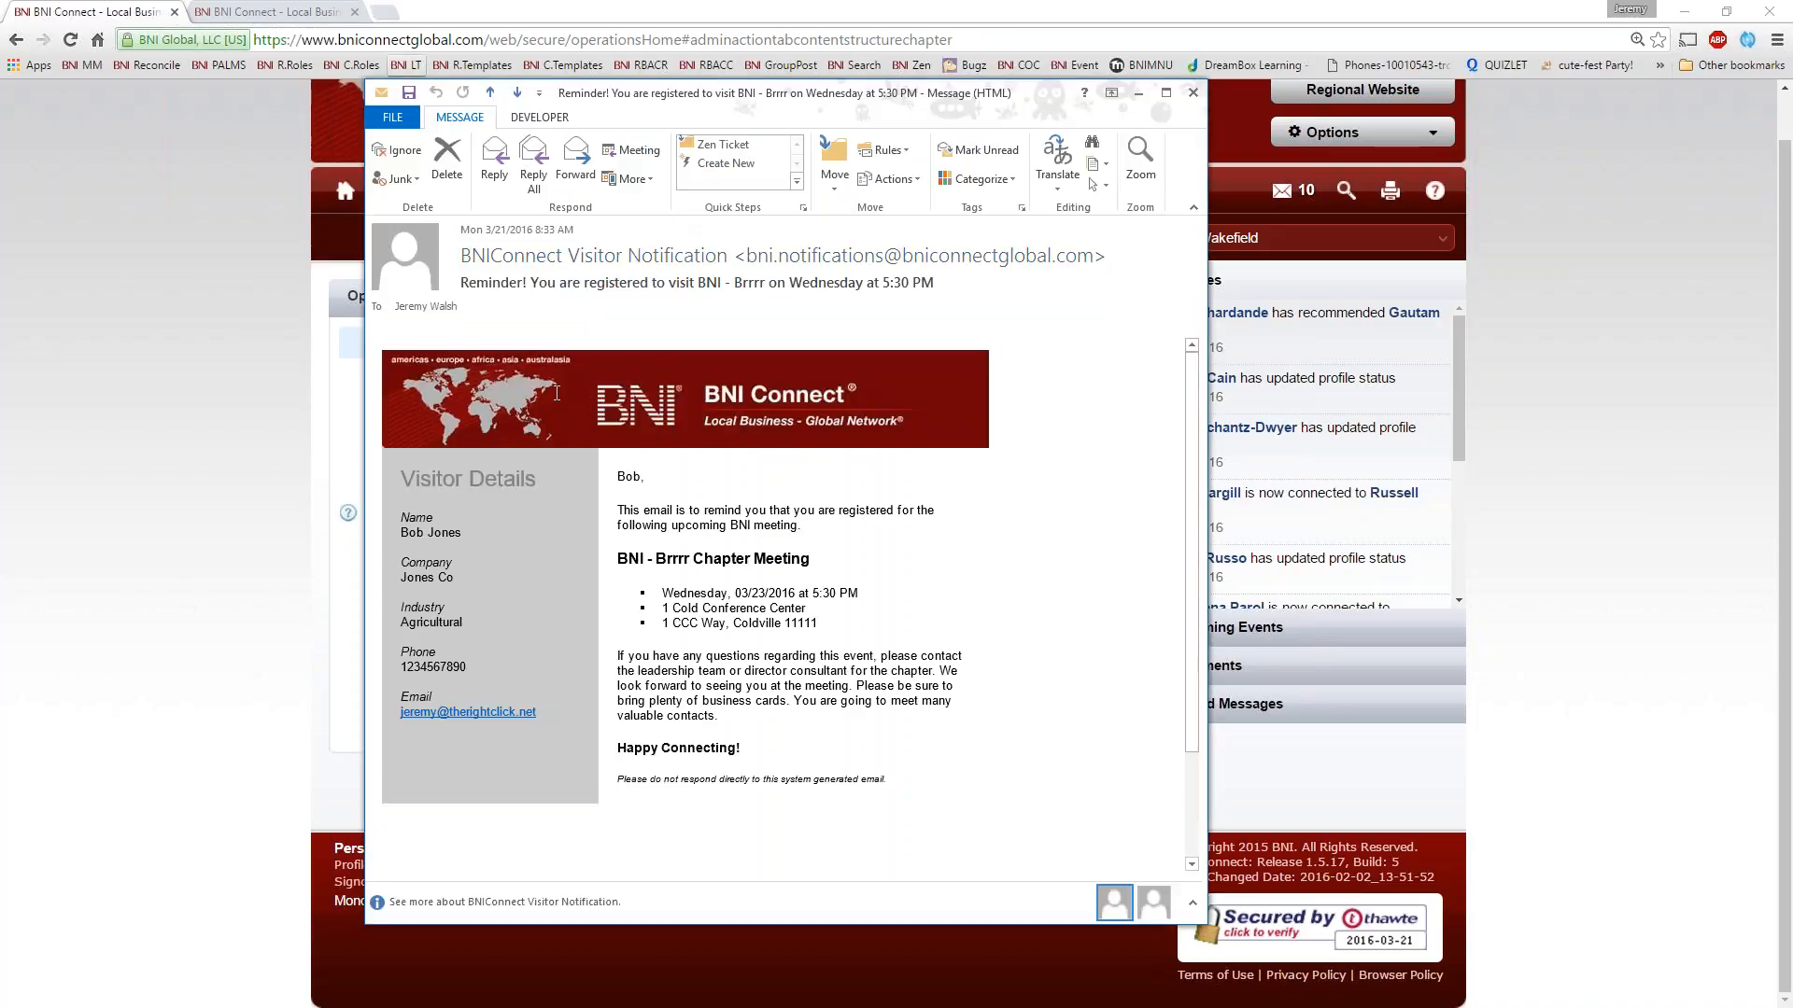
{"action": "left_click_drag", "start_coordinate": [777, 283], "coordinate": [734, 283]}
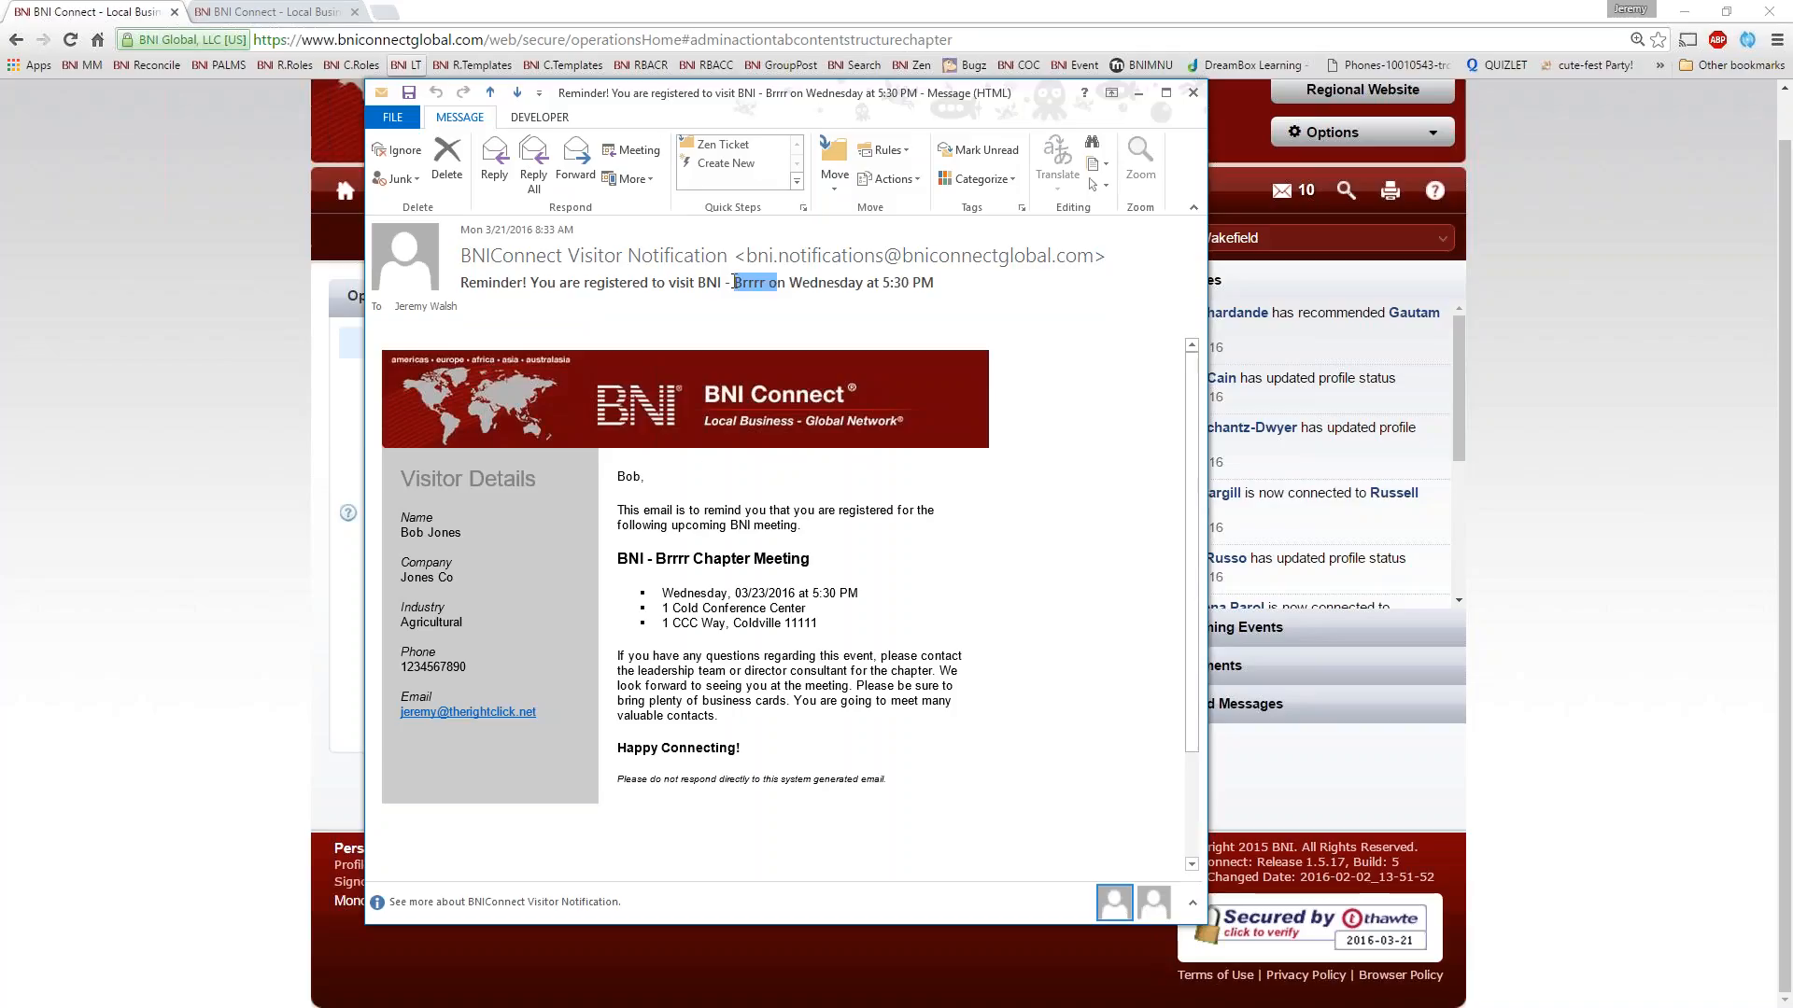
{"action": "left_click", "coordinate": [880, 282]}
{"action": "left_click_drag", "start_coordinate": [949, 283], "coordinate": [911, 283]}
{"action": "left_click_drag", "start_coordinate": [634, 671], "coordinate": [740, 689]}
{"action": "left_click", "coordinate": [693, 702]}
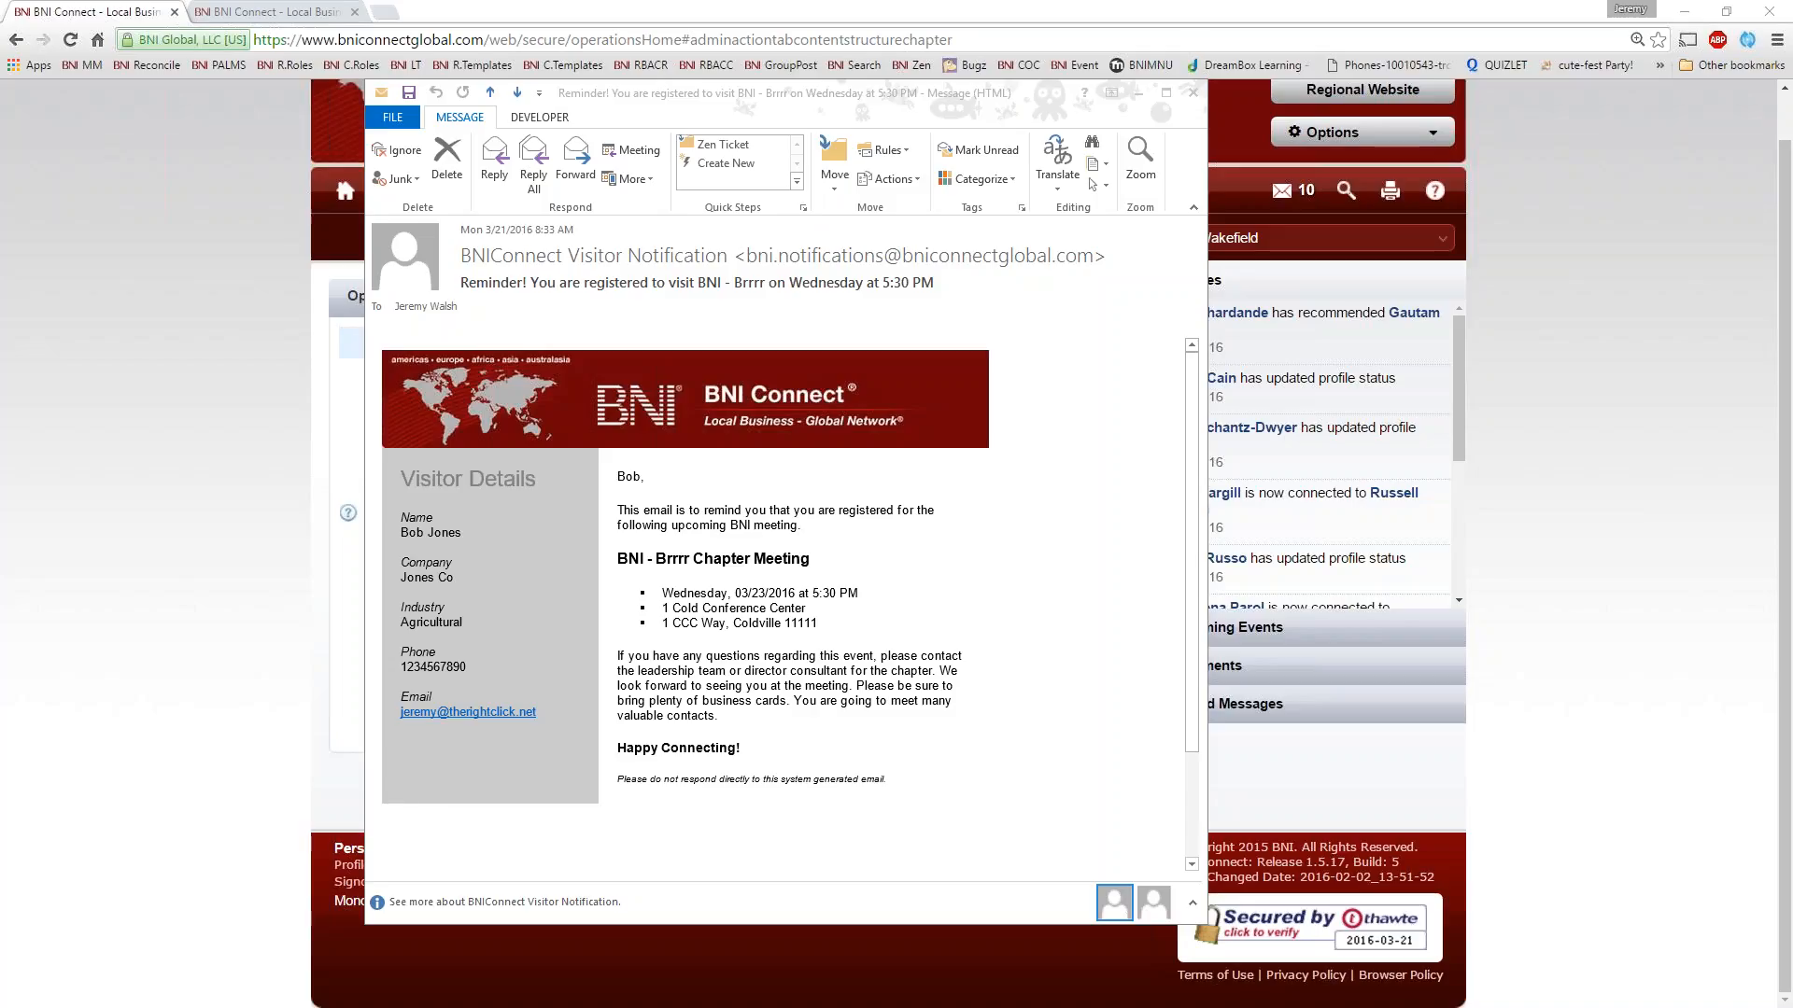
{"action": "left_click", "coordinate": [1194, 92]}
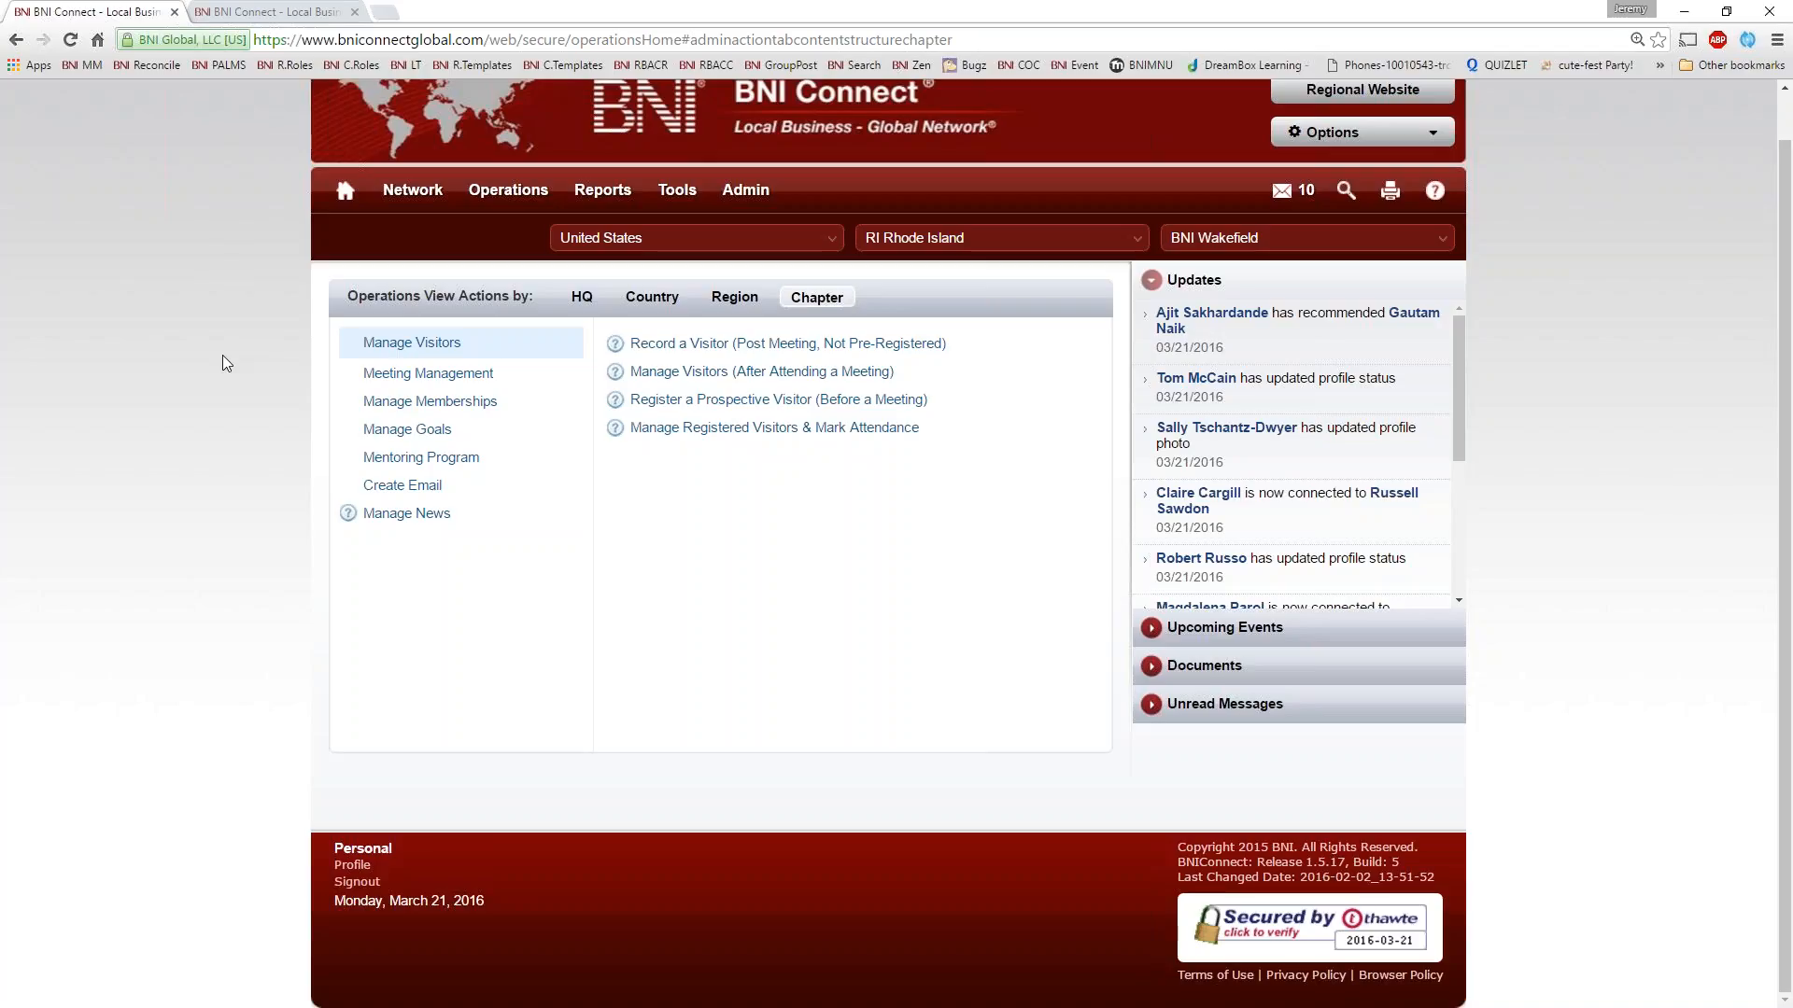
Open Enter PALMS under Meeting Management, continue past the visitor review and load the sheet for meeting date 03/17/2016
{"action": "left_click", "coordinate": [431, 373]}
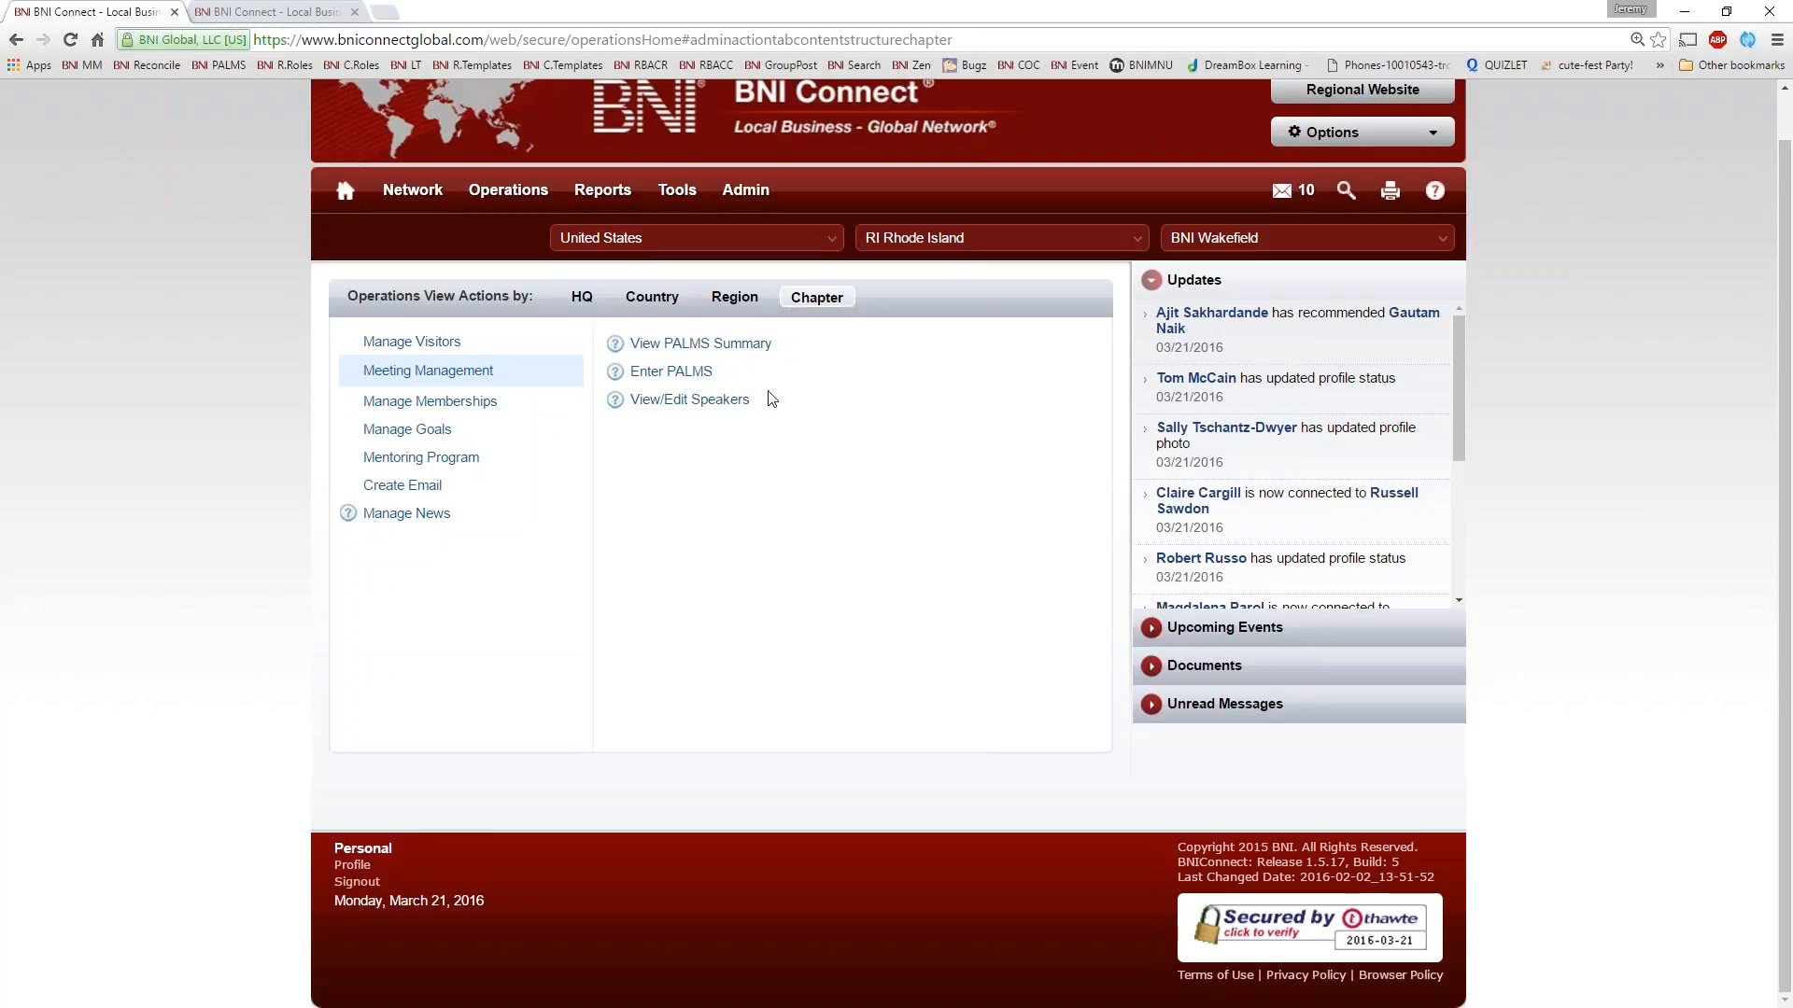
{"action": "left_click", "coordinate": [682, 377]}
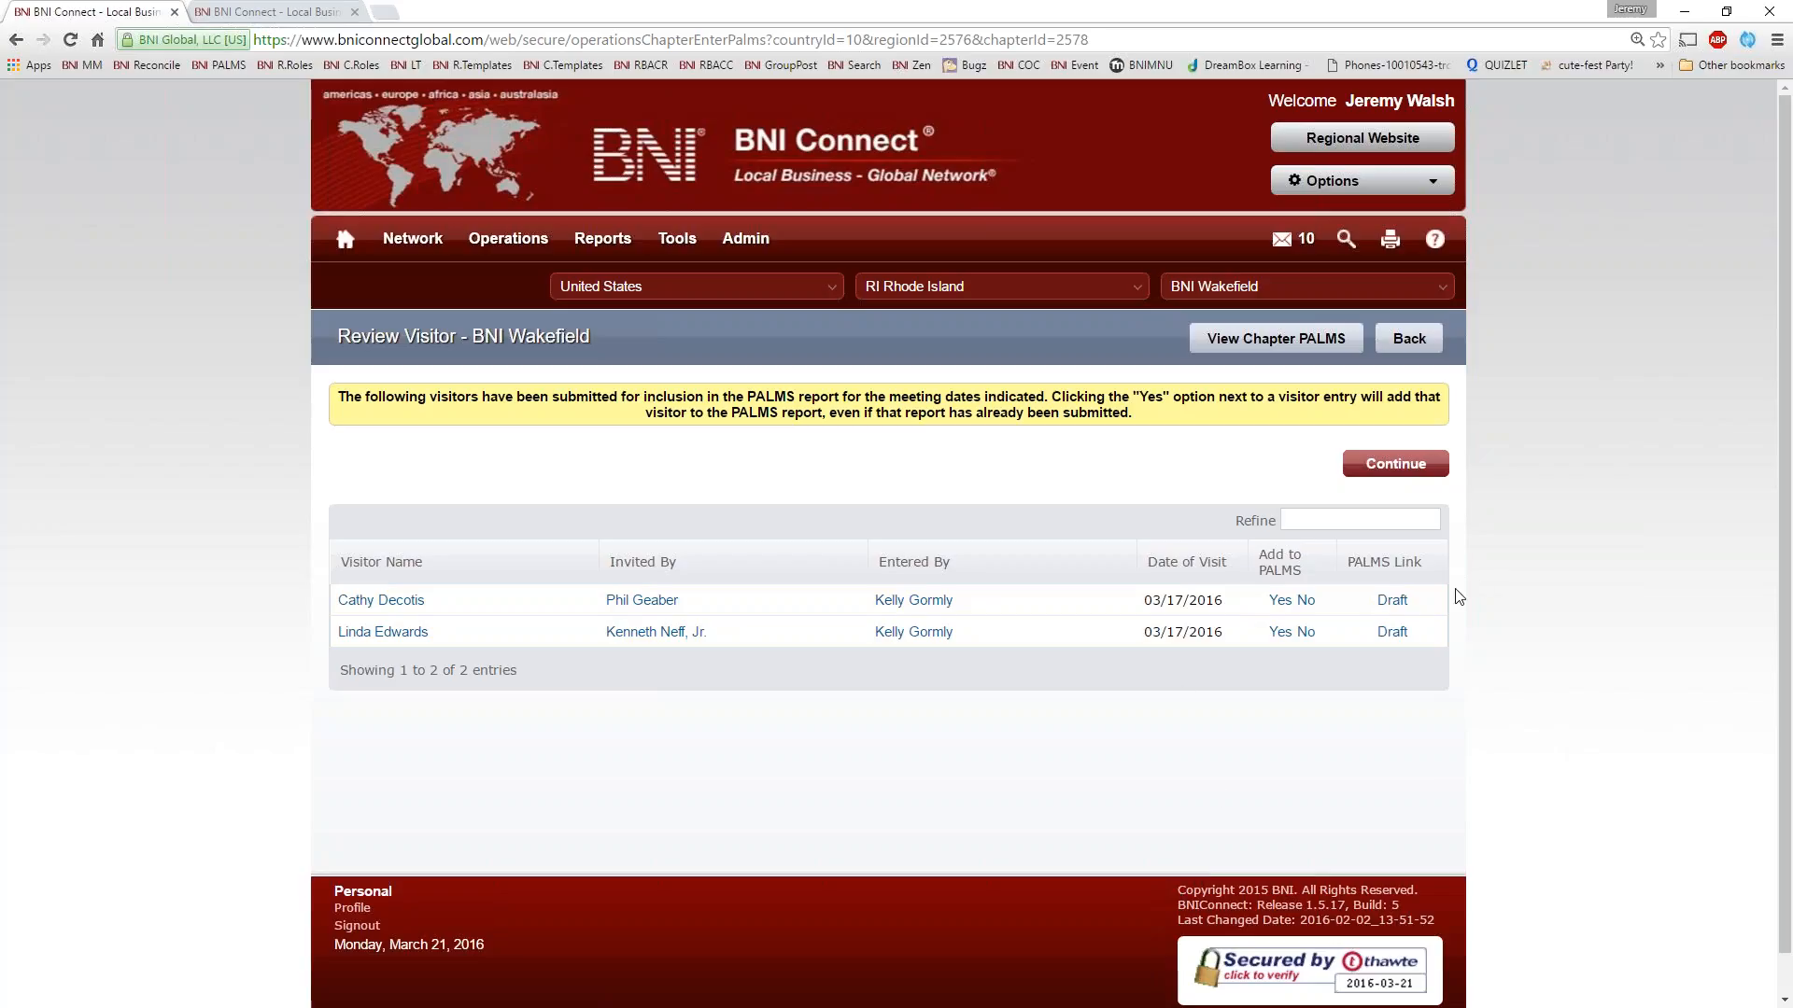
{"action": "left_click", "coordinate": [1406, 467]}
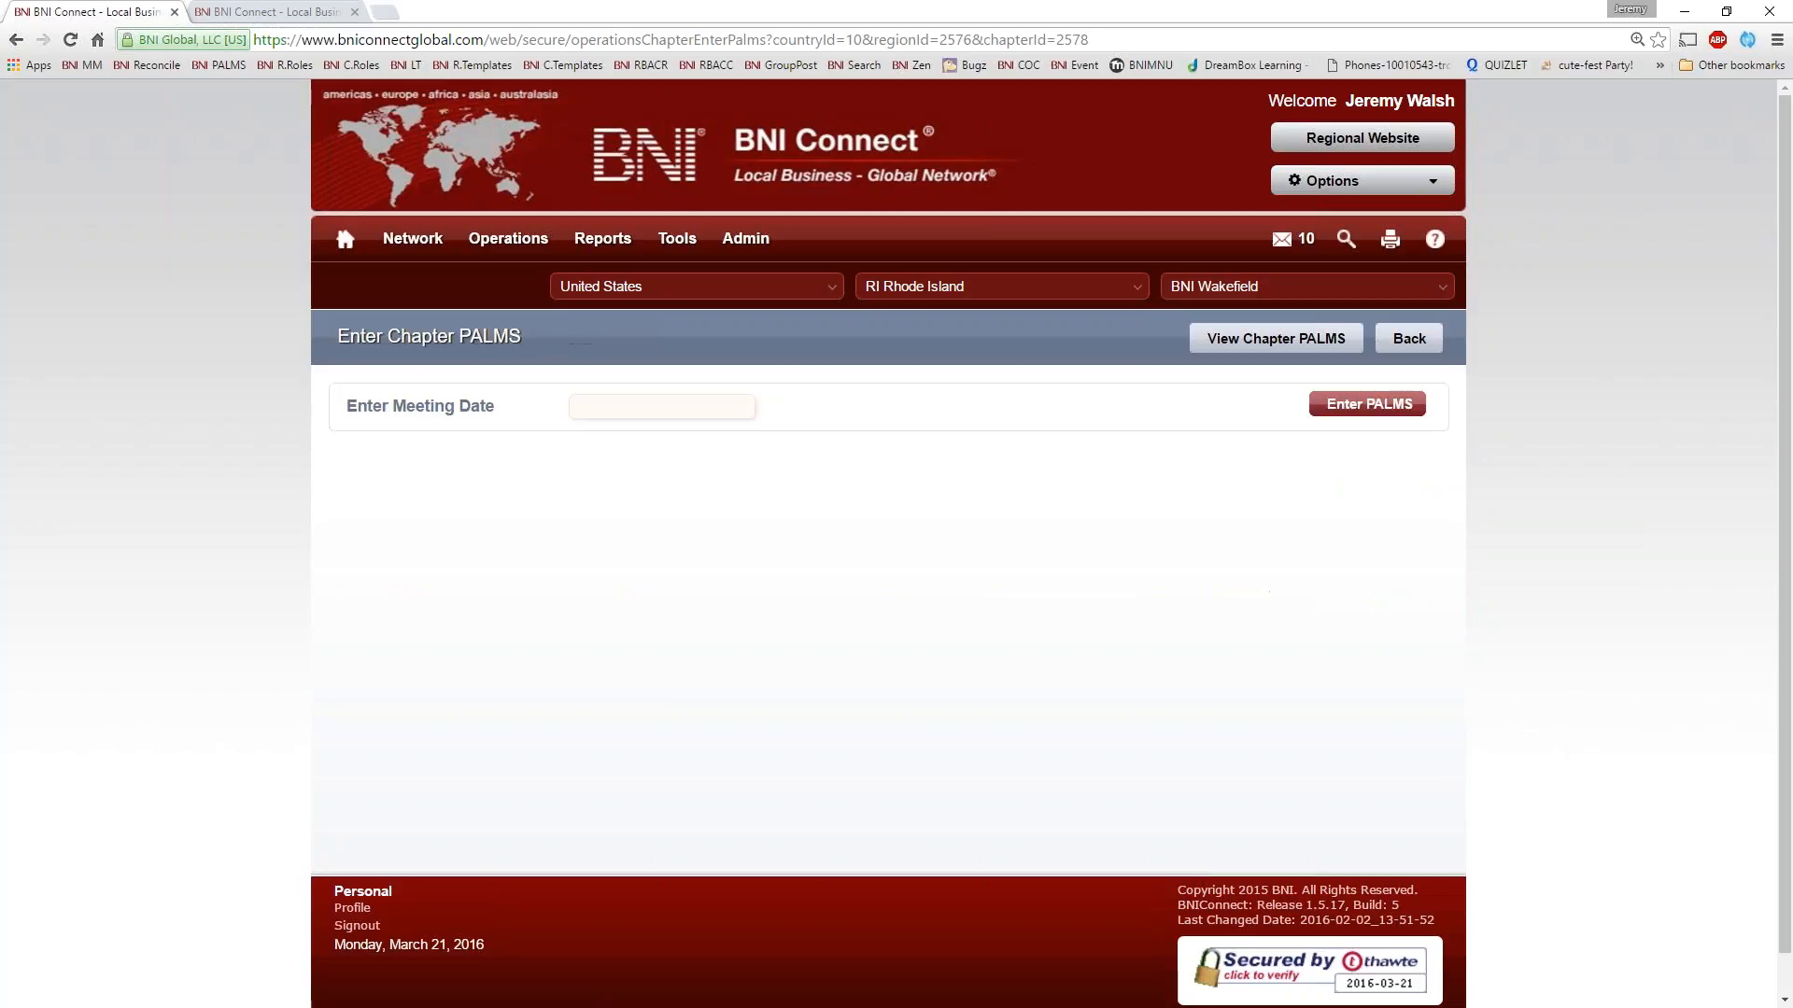
{"action": "left_click", "coordinate": [609, 408]}
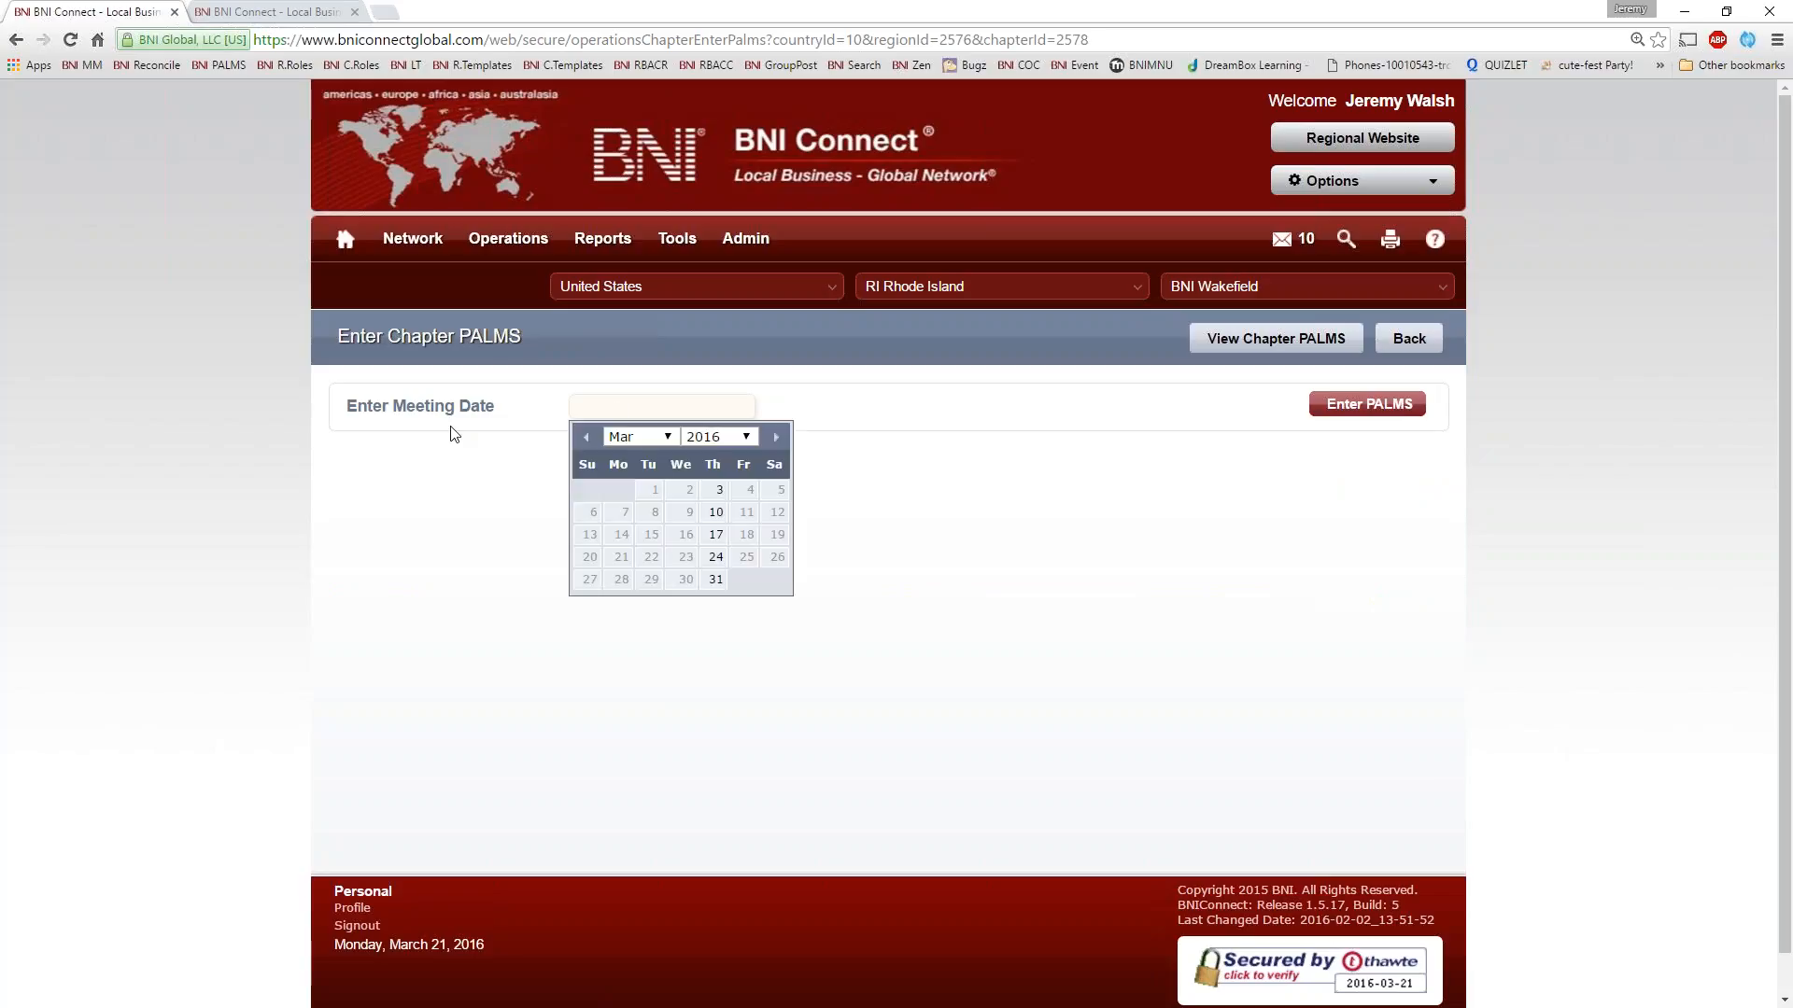
{"action": "left_click", "coordinate": [650, 411]}
{"action": "left_click", "coordinate": [716, 536]}
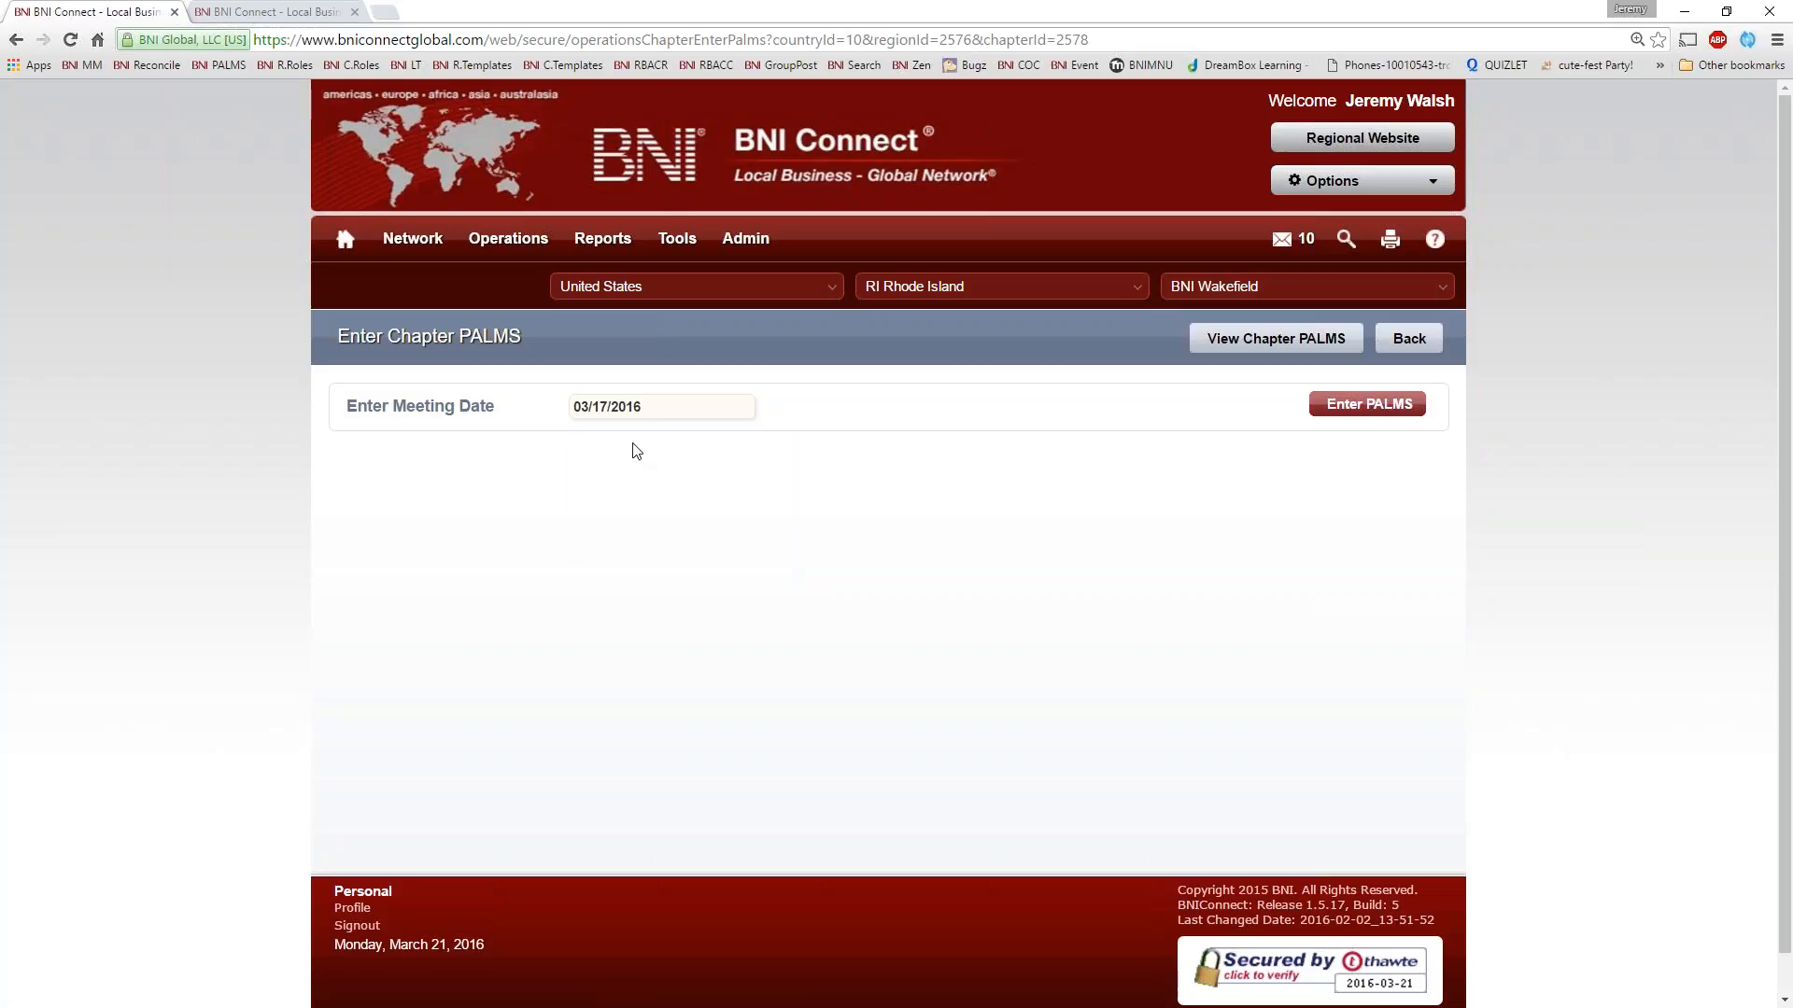
{"action": "left_click", "coordinate": [1356, 411]}
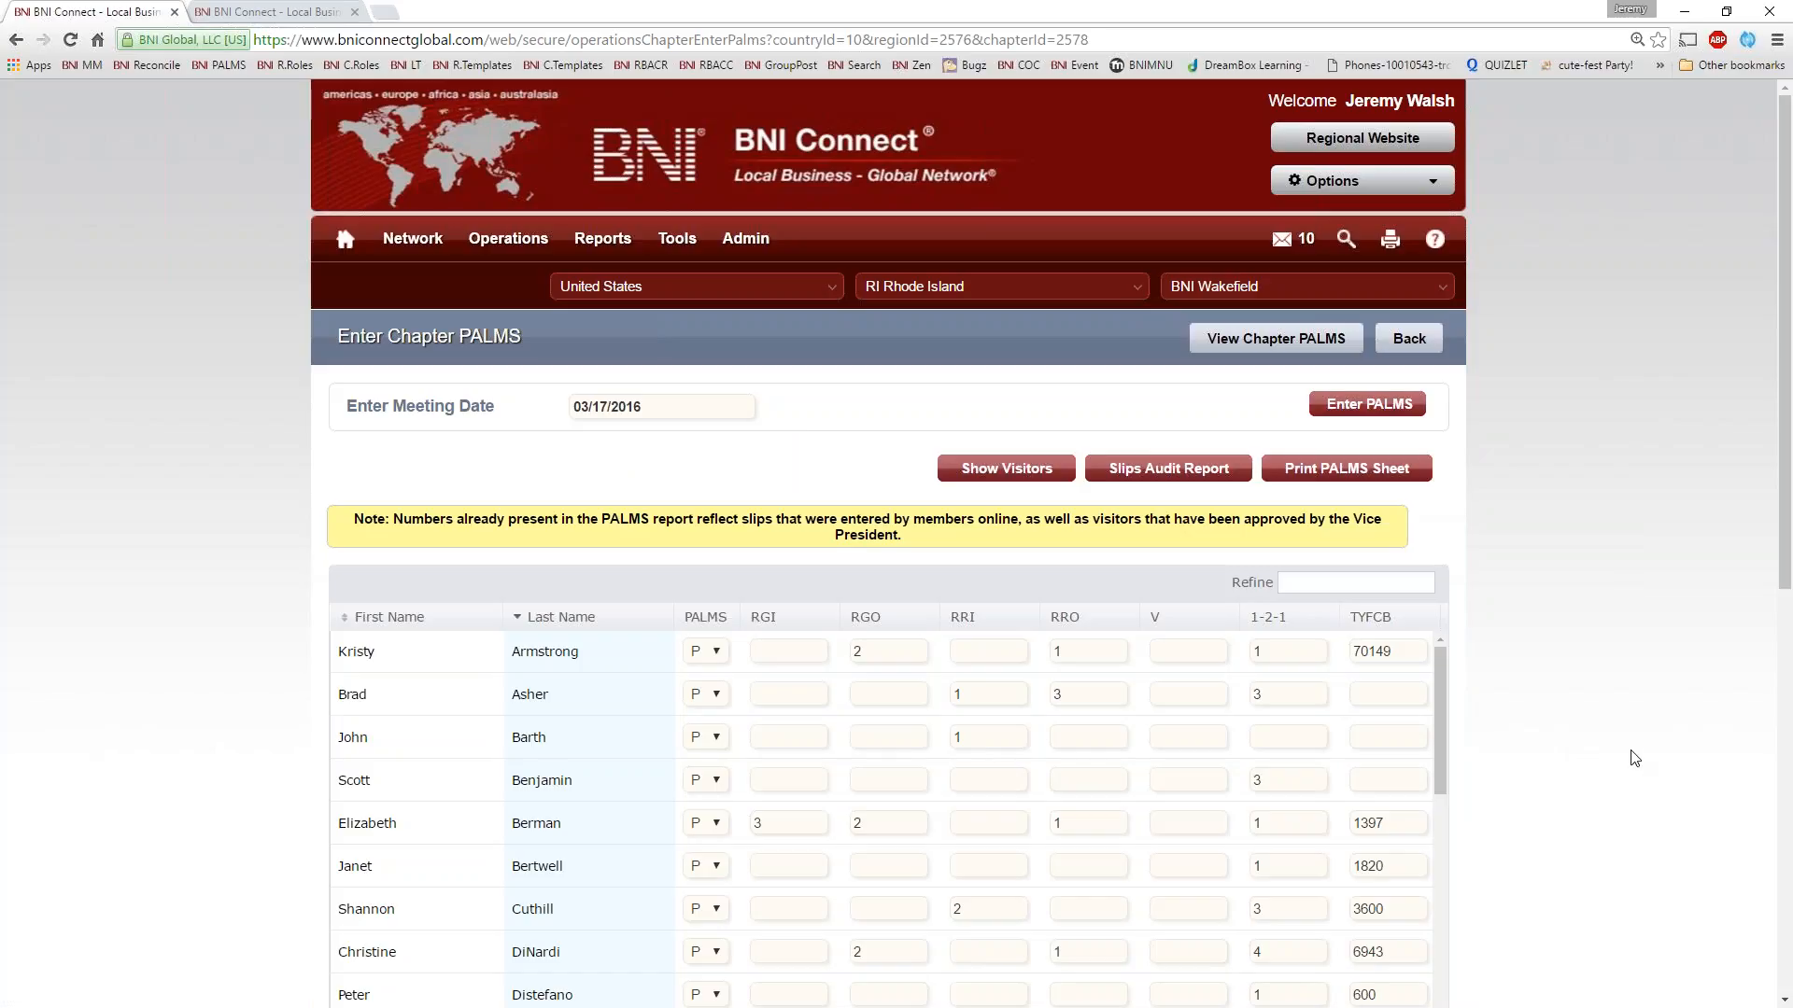
Look through the member rows of the PALMS sheet and check the first member's attendance options without changing the selection
{"action": "scroll", "coordinate": [887, 822], "scroll_direction": "down", "scroll_amount": 1}
{"action": "scroll", "coordinate": [725, 709], "scroll_direction": "down", "scroll_amount": 5}
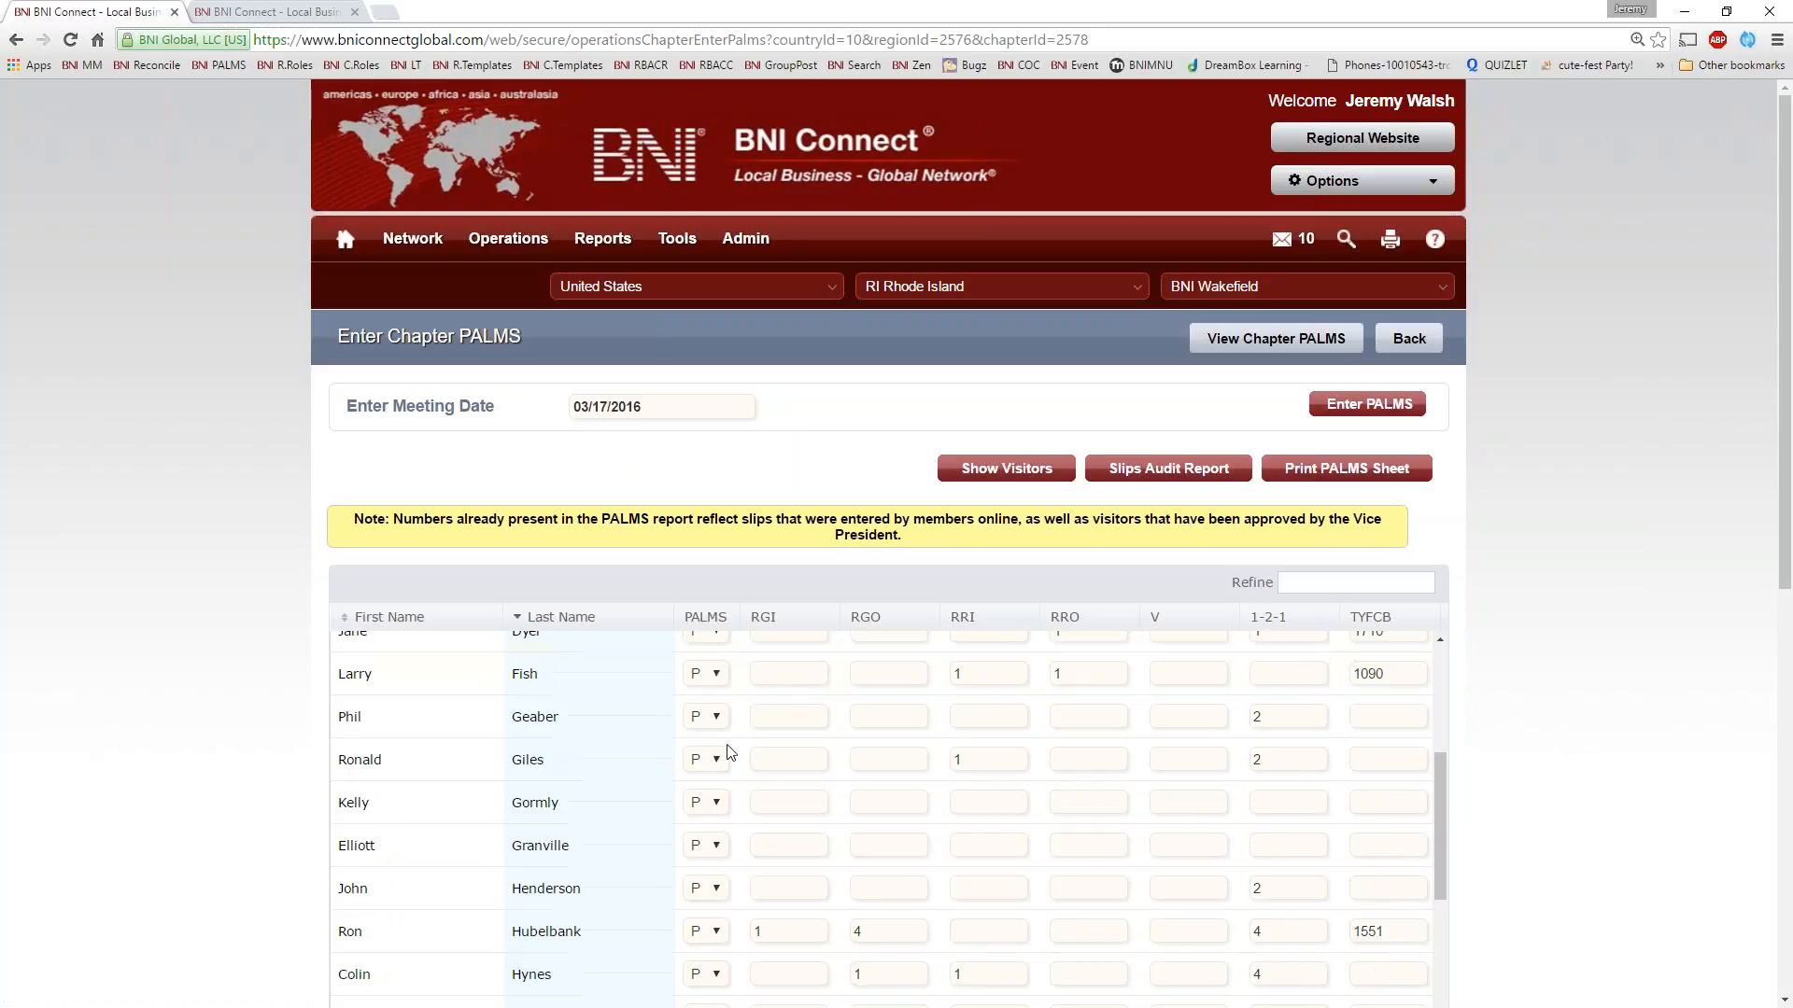
{"action": "scroll", "coordinate": [1489, 680], "scroll_direction": "down", "scroll_amount": 5}
{"action": "scroll", "coordinate": [1500, 653], "scroll_direction": "up", "scroll_amount": 5}
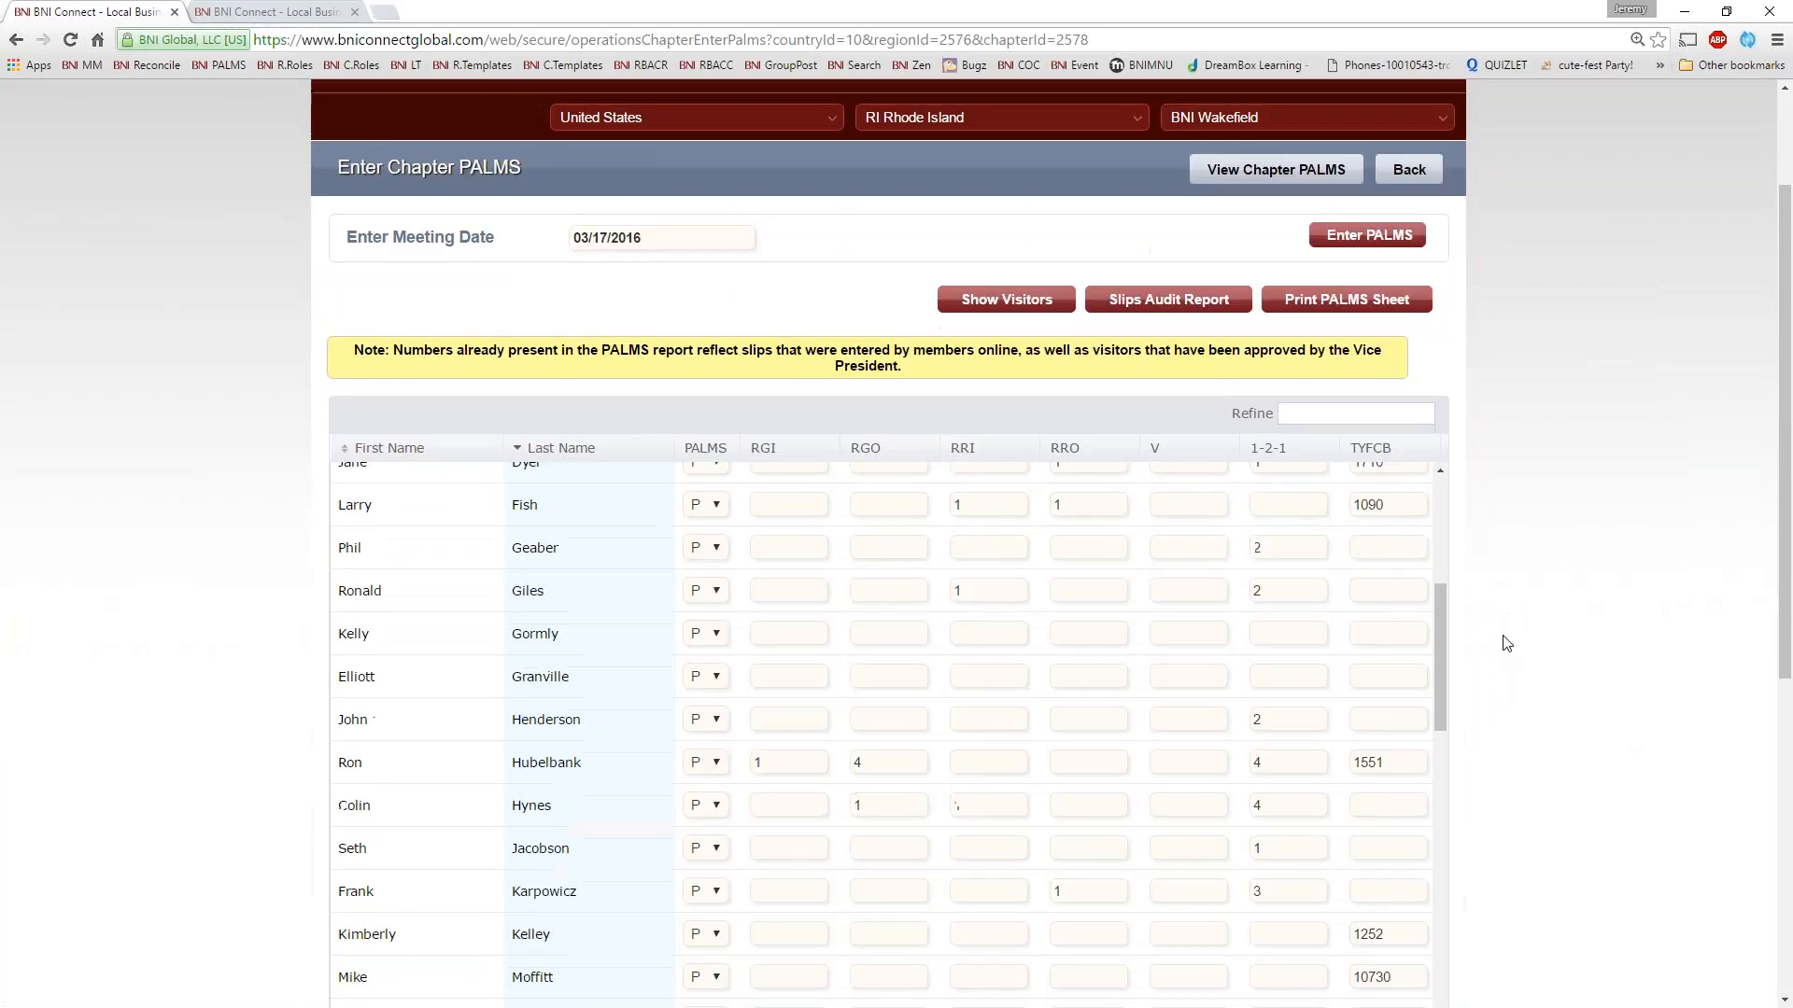
{"action": "scroll", "coordinate": [1460, 588], "scroll_direction": "down", "scroll_amount": 1}
{"action": "scroll", "coordinate": [1443, 453], "scroll_direction": "up", "scroll_amount": 5}
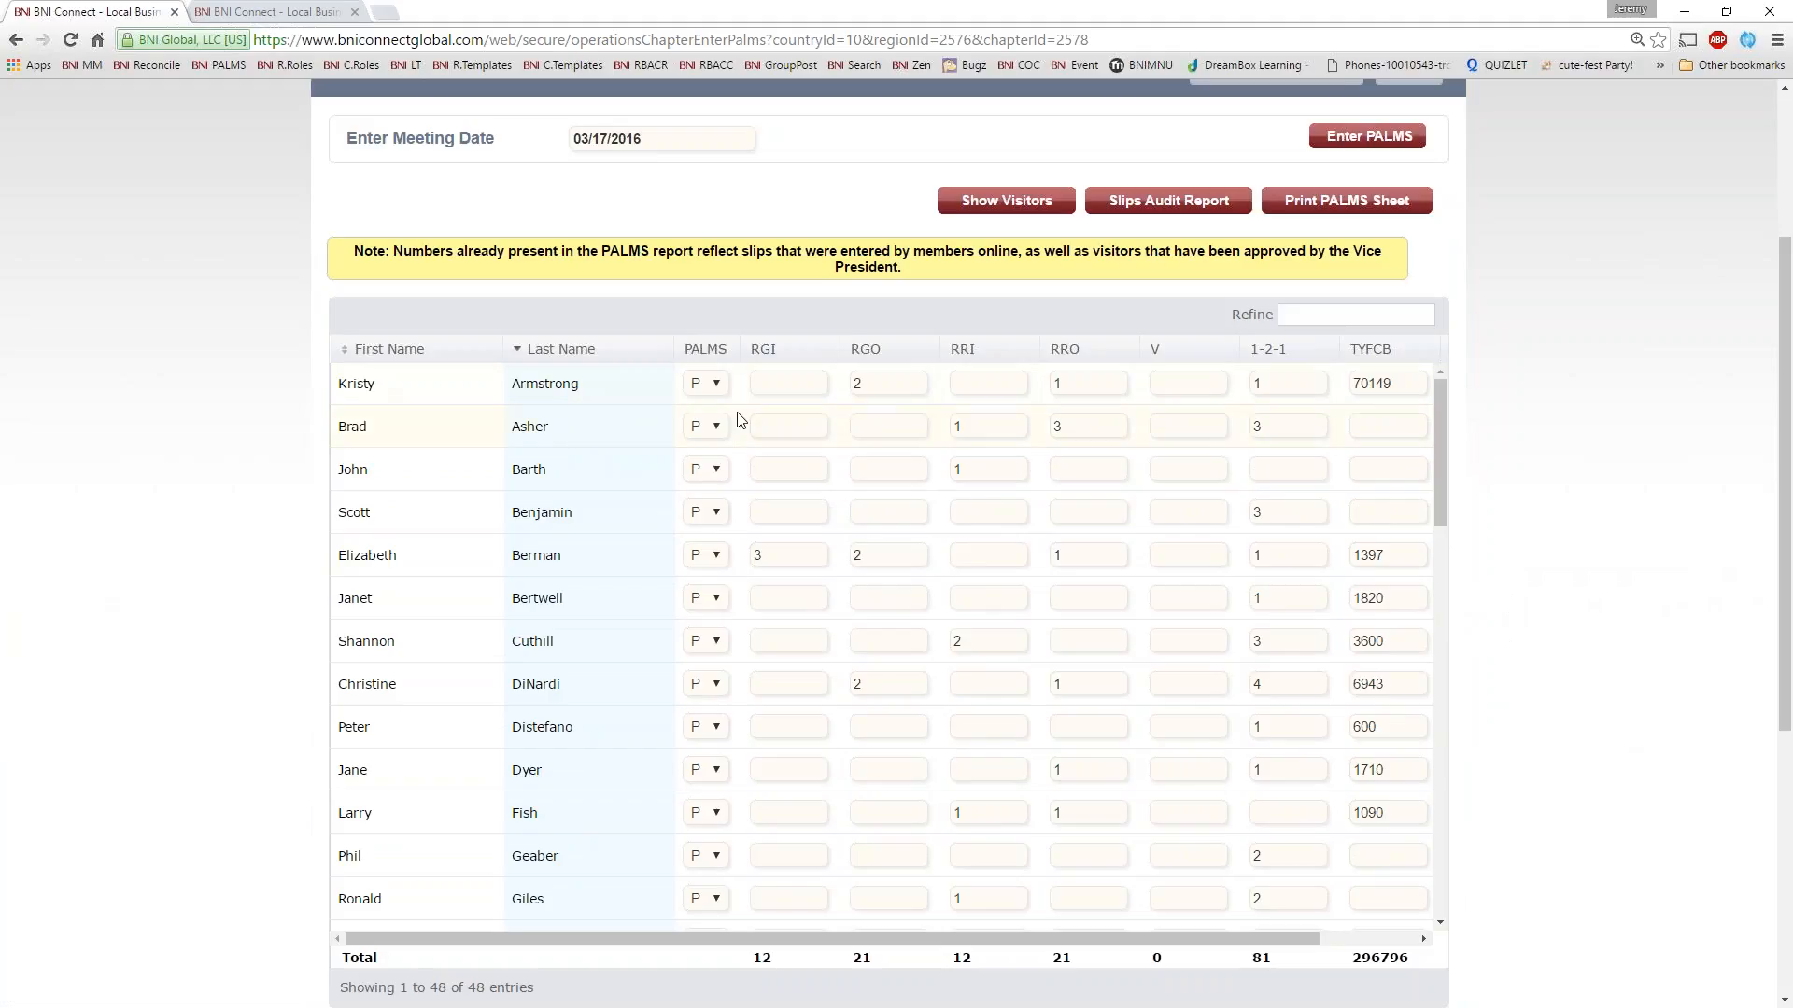
{"action": "left_click", "coordinate": [716, 385]}
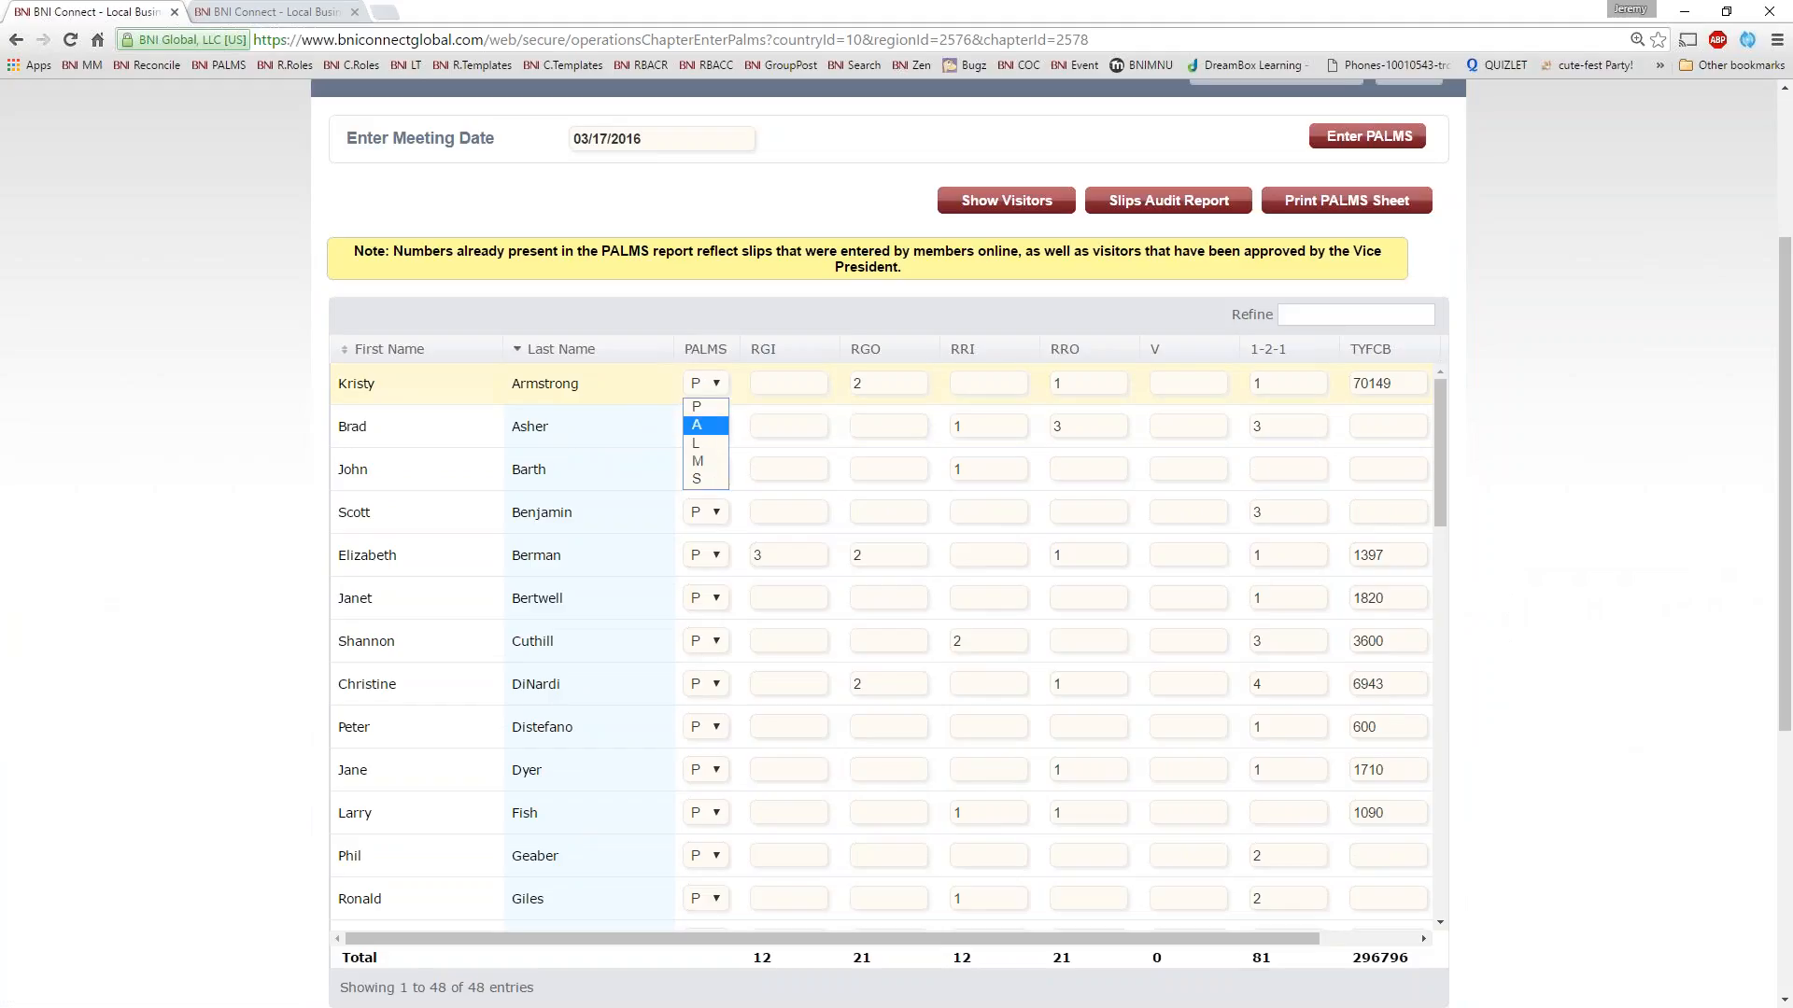
{"action": "left_click", "coordinate": [771, 295]}
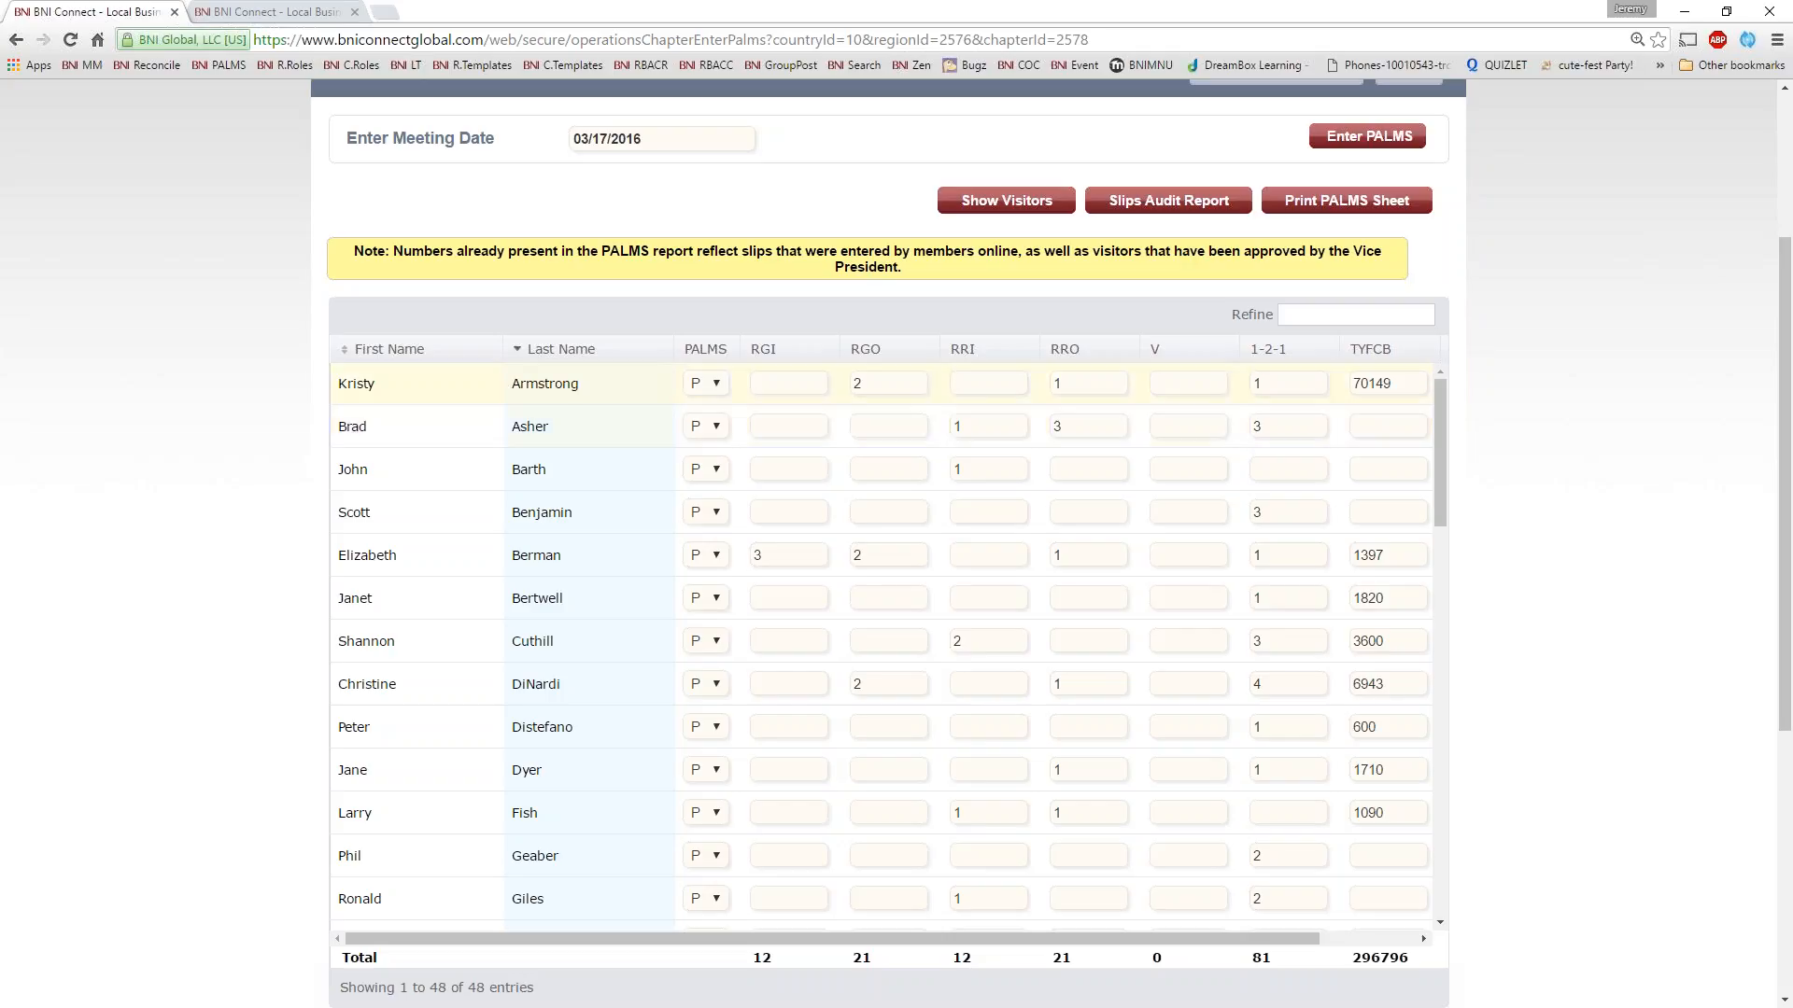
Review the first two members' names and their prefilled RGO, RRI and RRO referral figures in the PALMS sheet
{"action": "double_click", "coordinate": [581, 384]}
{"action": "double_click", "coordinate": [551, 427]}
{"action": "double_click", "coordinate": [841, 385]}
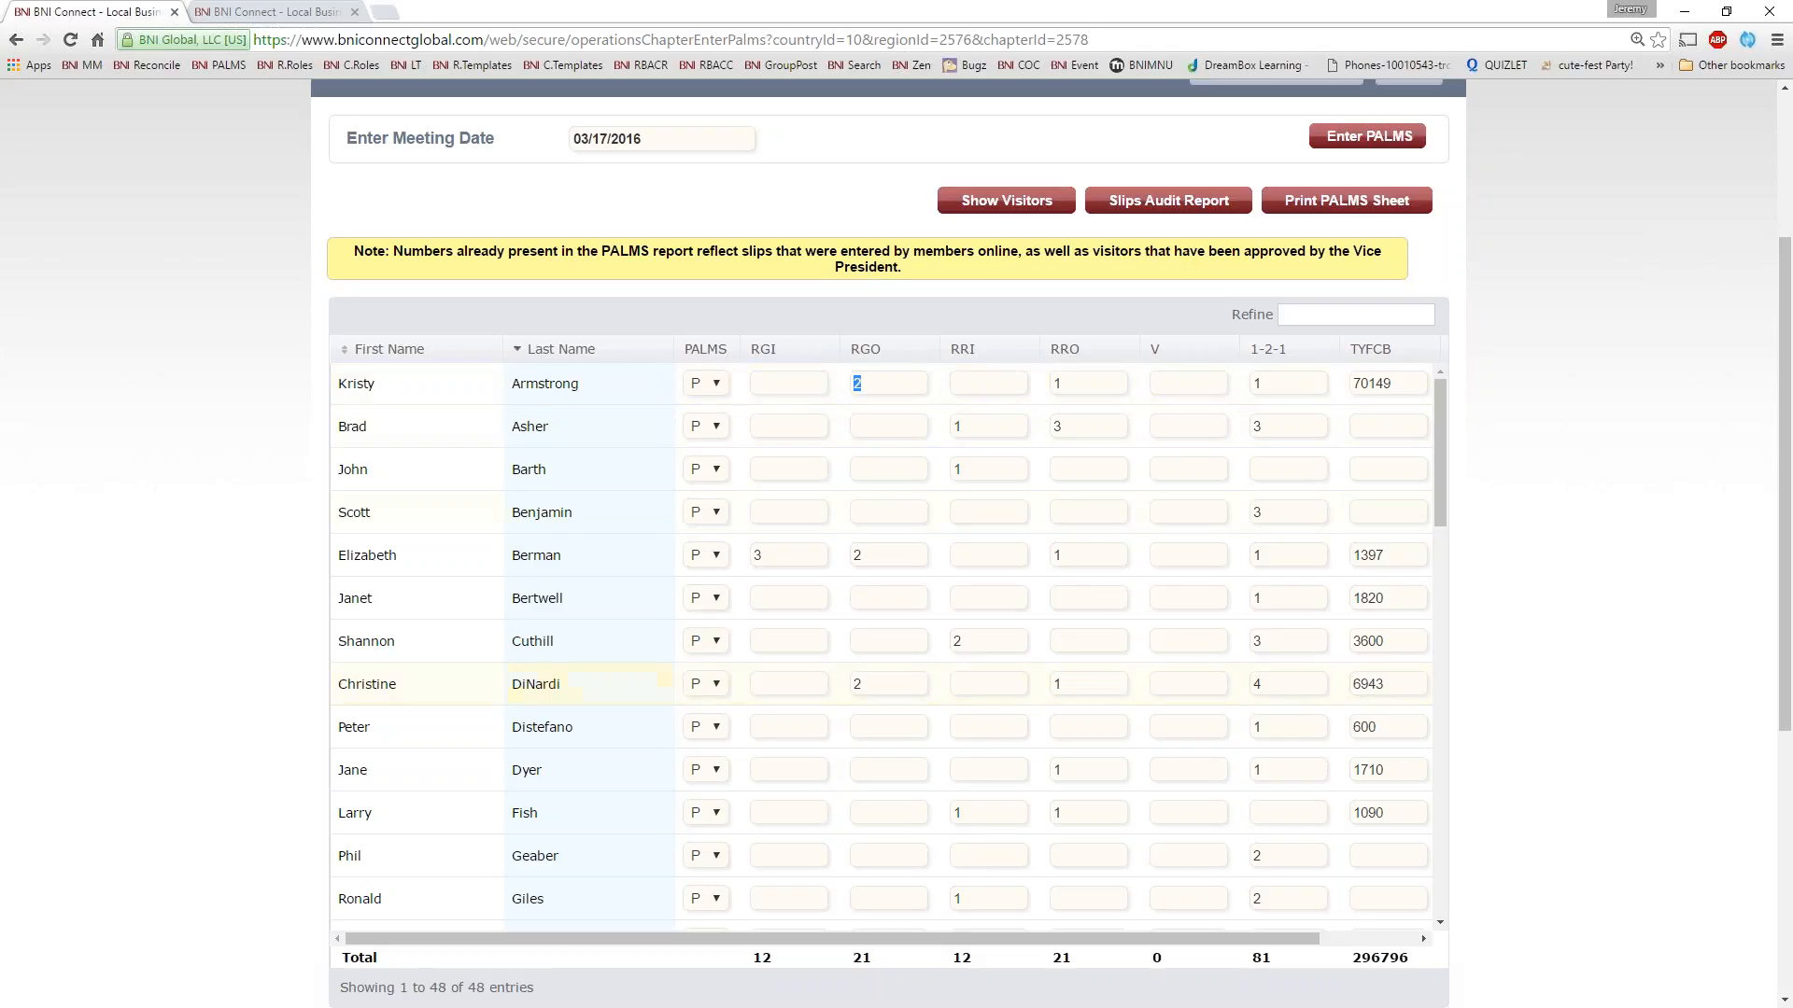
{"action": "double_click", "coordinate": [957, 426]}
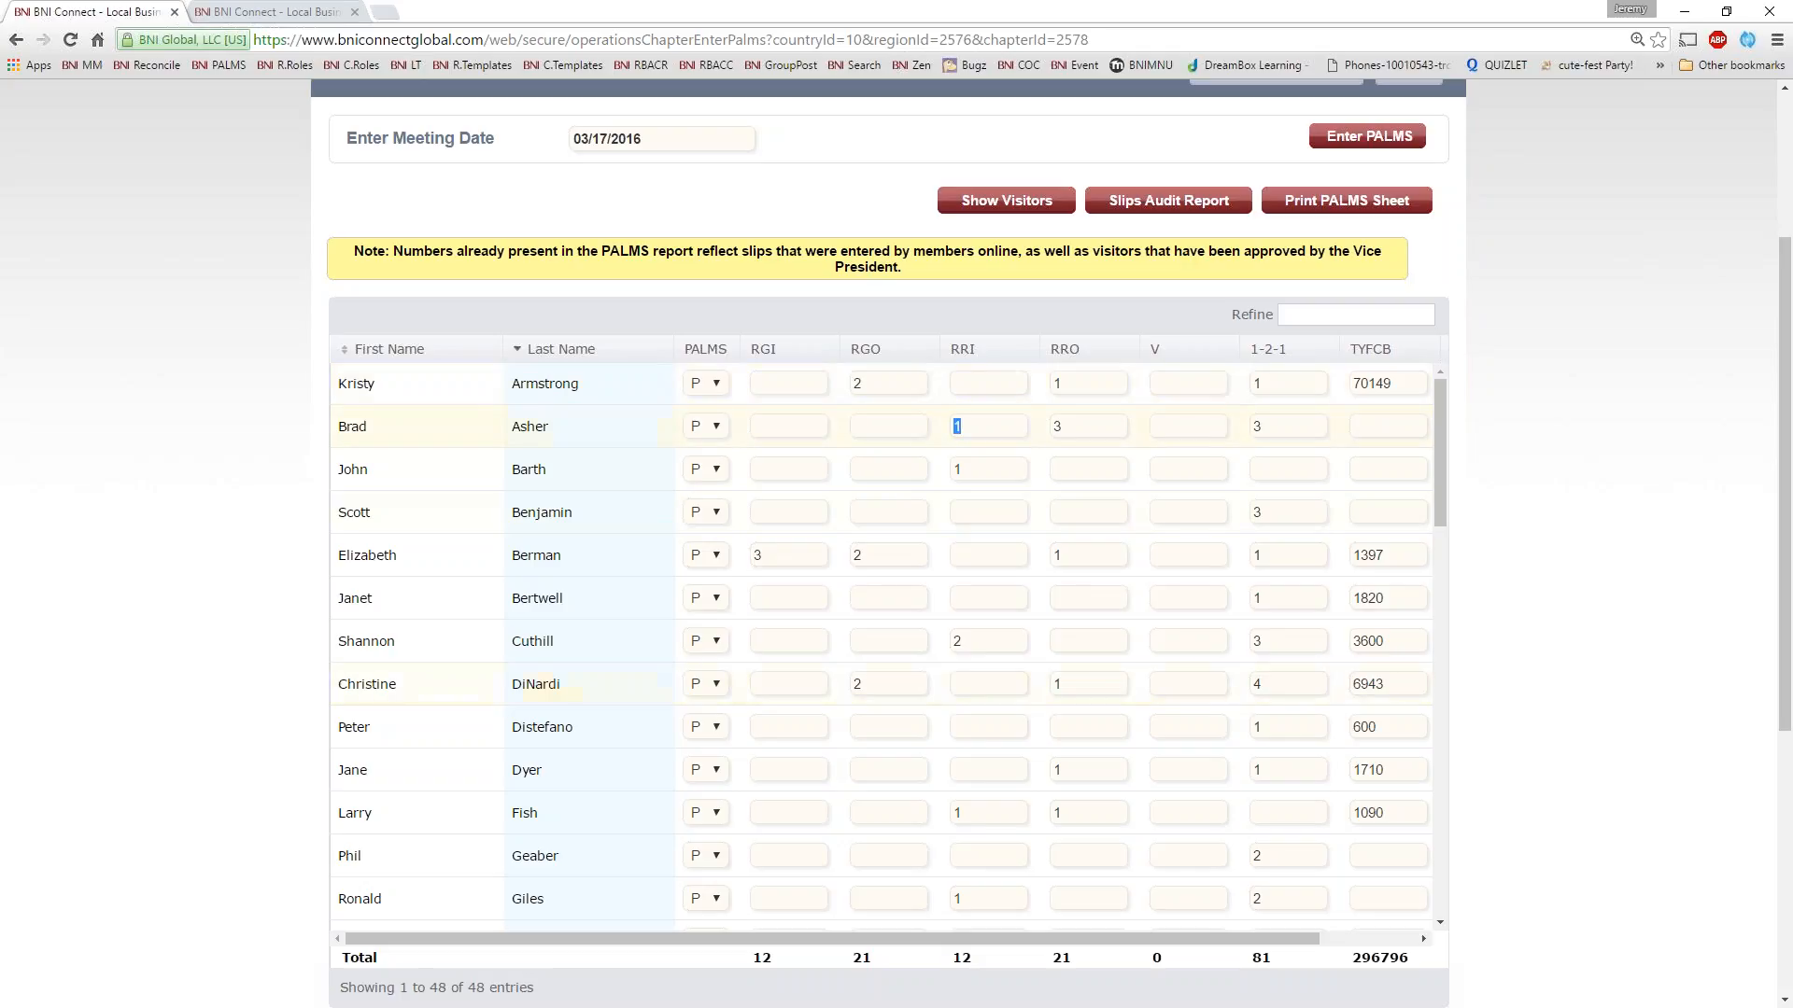
{"action": "double_click", "coordinate": [1077, 427]}
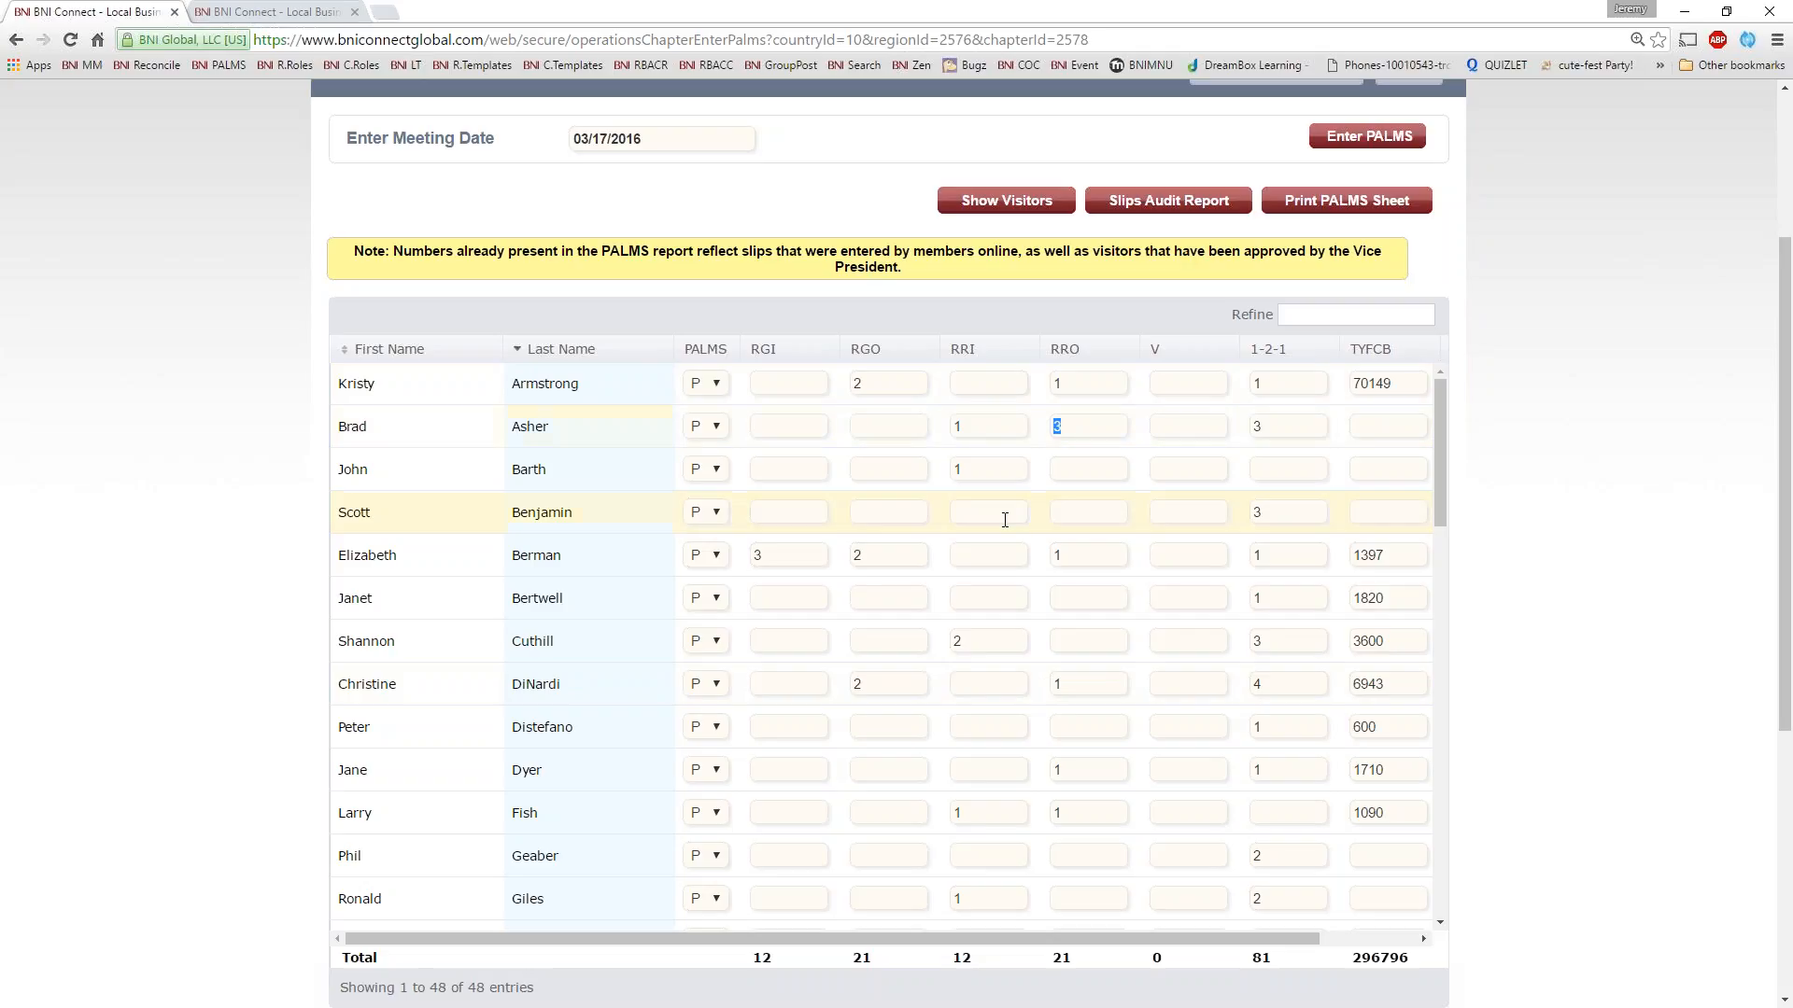
{"action": "scroll", "coordinate": [1005, 519], "scroll_direction": "down", "scroll_amount": 1}
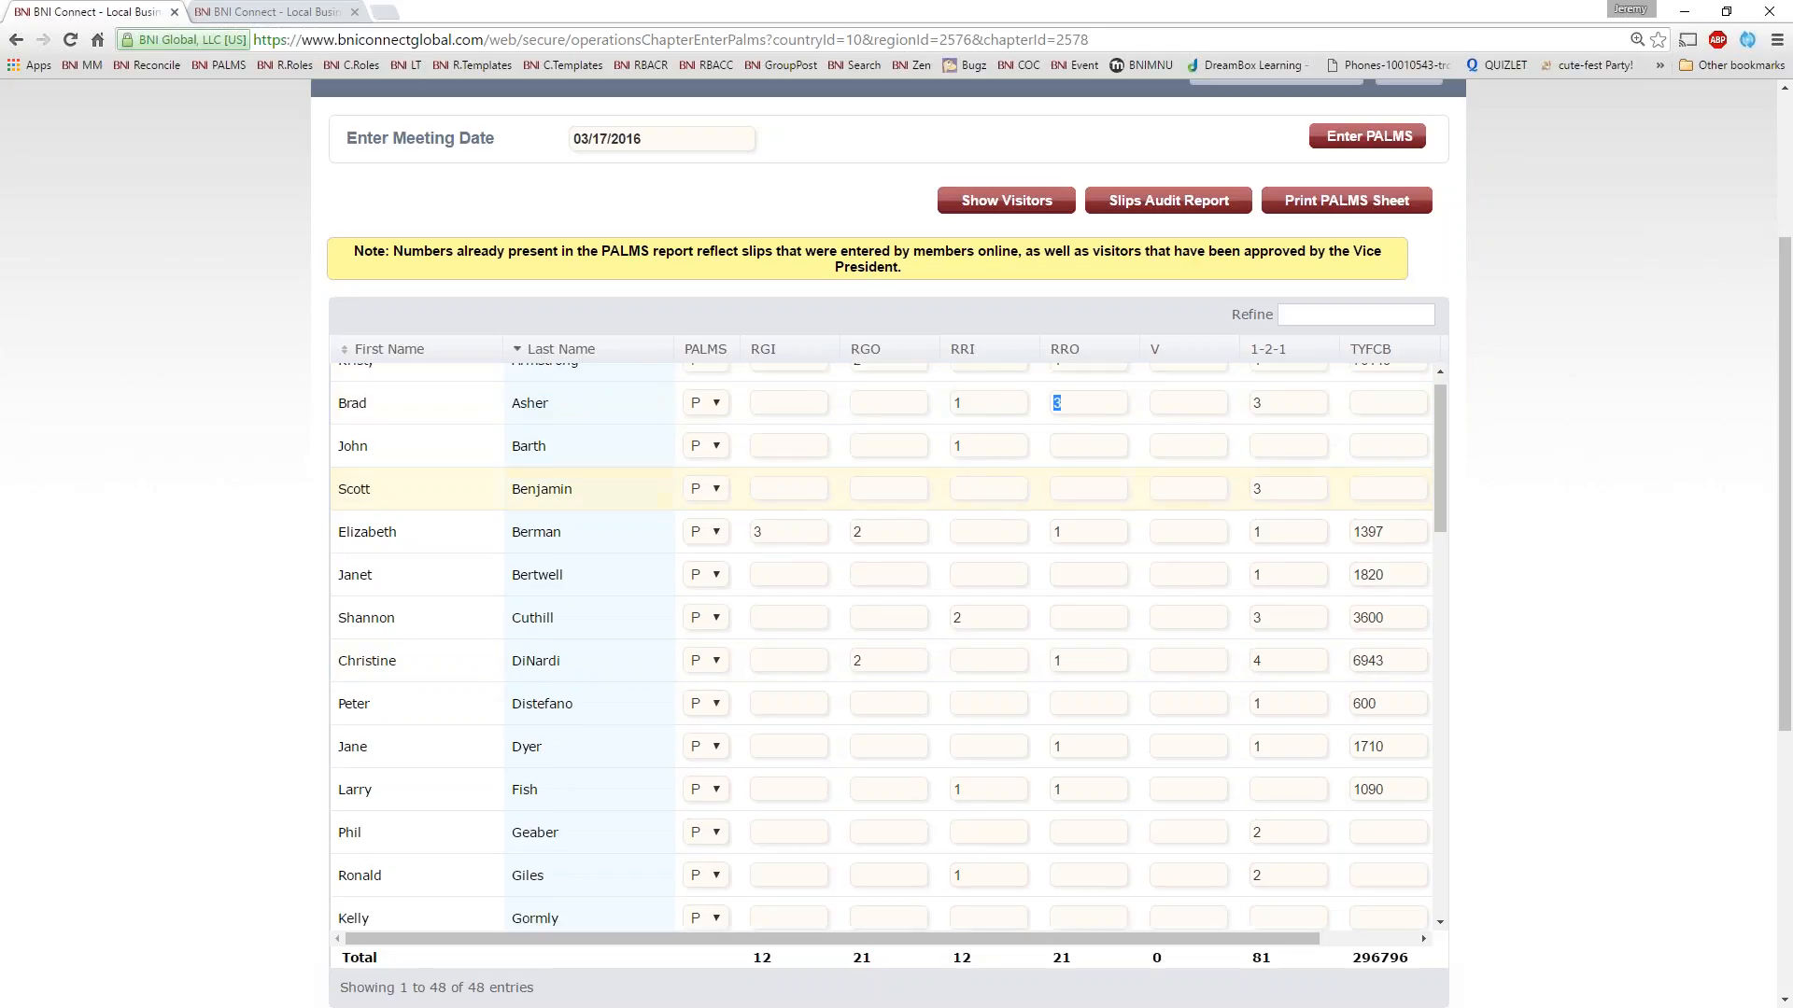
{"action": "scroll", "coordinate": [889, 391], "scroll_direction": "up", "scroll_amount": 1}
{"action": "scroll", "coordinate": [911, 369], "scroll_direction": "up", "scroll_amount": 1}
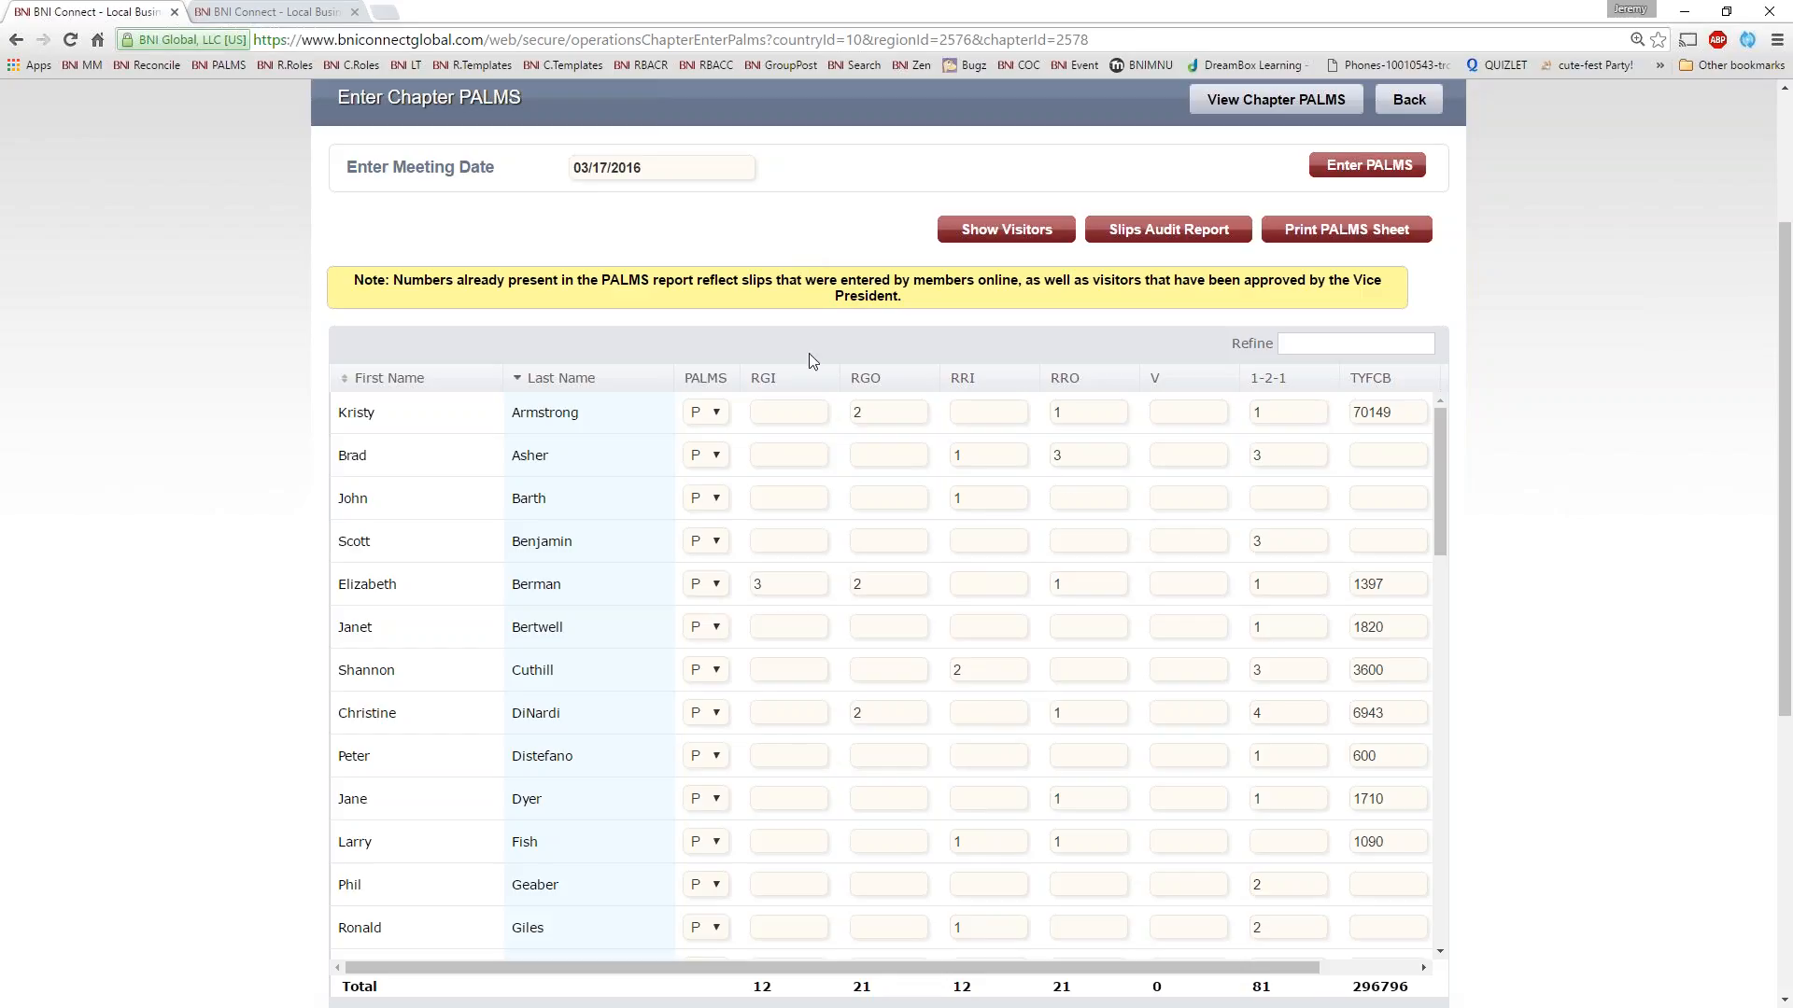
Inspect the V, 1-2-1, TYFCB and CEU columns of the PALMS sheet
{"action": "left_click", "coordinate": [1175, 412]}
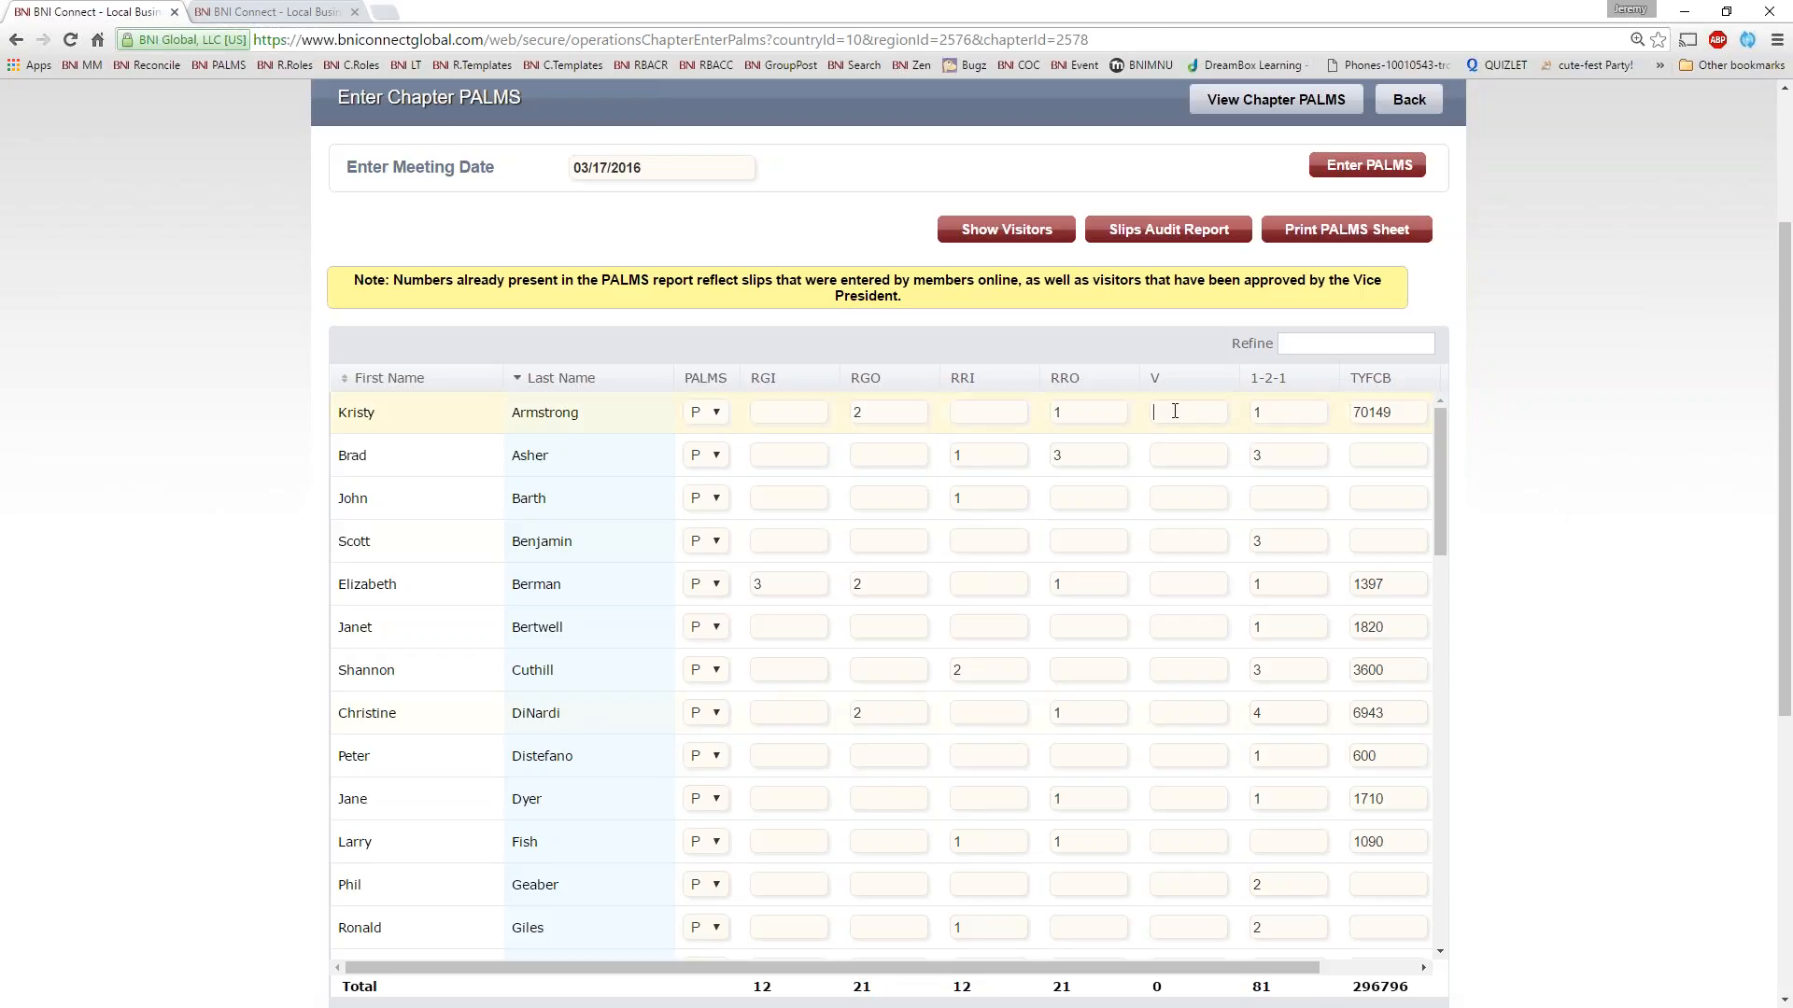
{"action": "left_click", "coordinate": [1283, 404]}
{"action": "left_click_drag", "start_coordinate": [1263, 965], "coordinate": [1363, 966]}
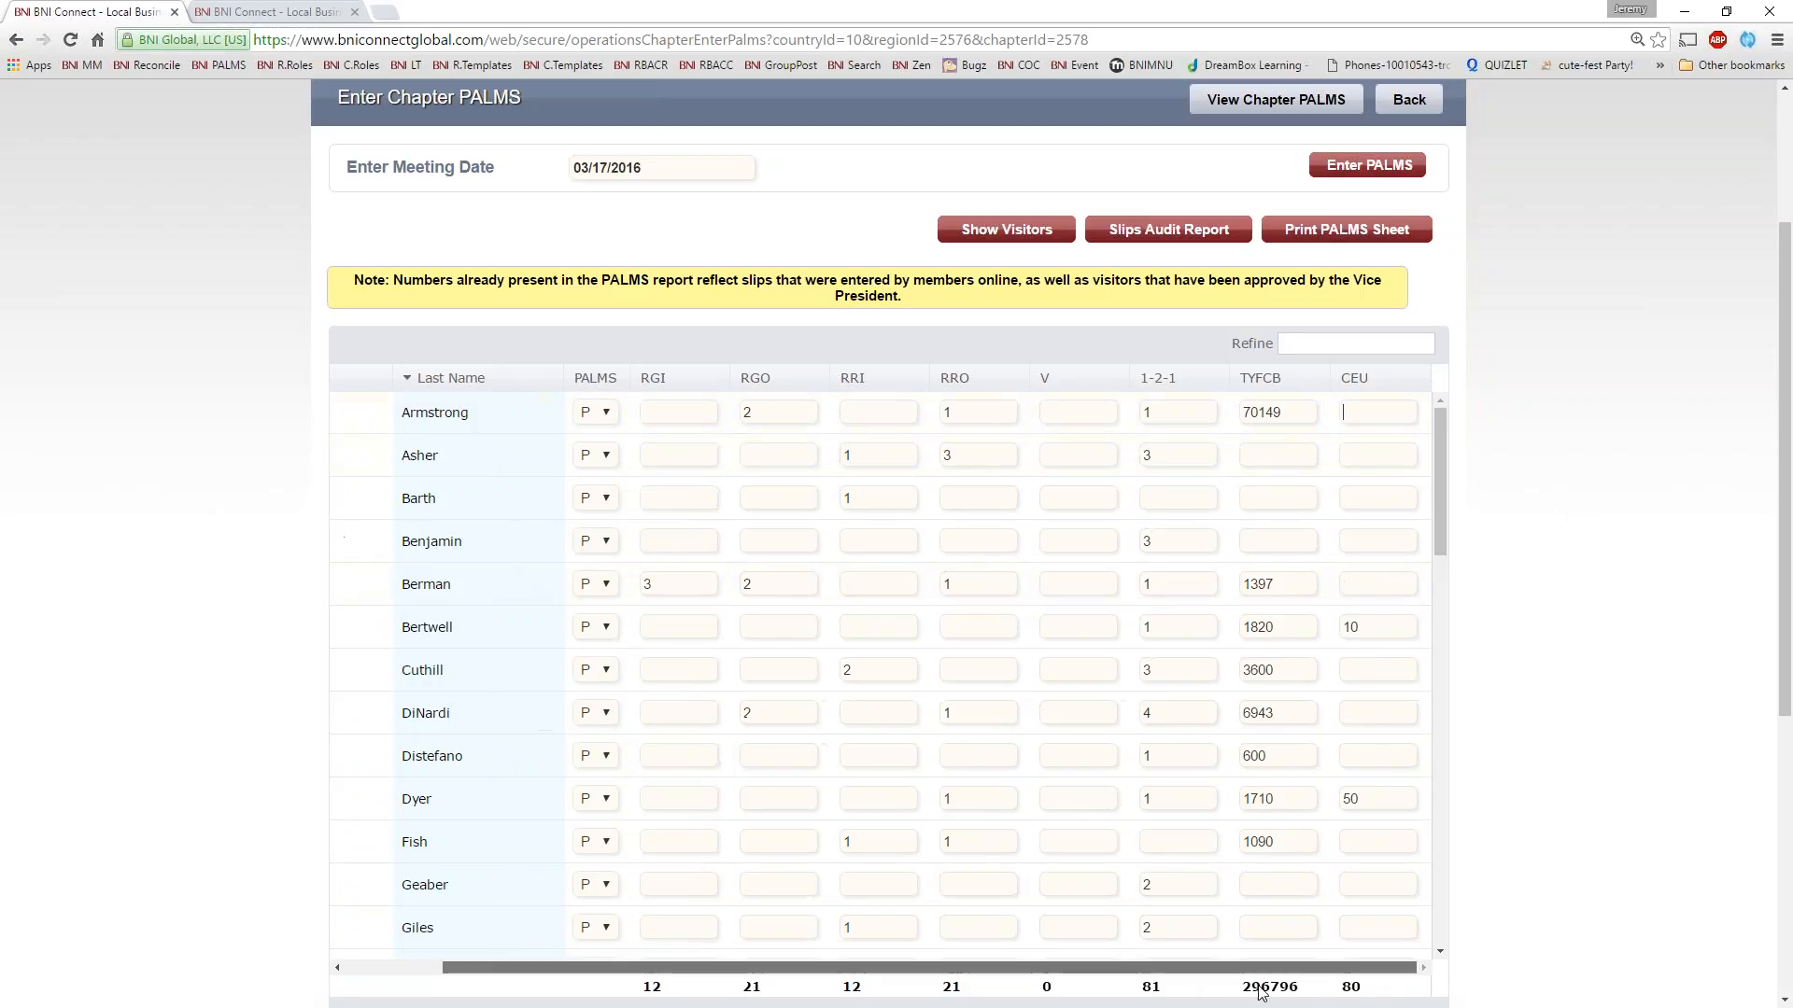
{"action": "scroll", "coordinate": [1069, 987], "scroll_direction": "left", "scroll_amount": 2}
{"action": "scroll", "coordinate": [1069, 987], "scroll_direction": "right", "scroll_amount": 2}
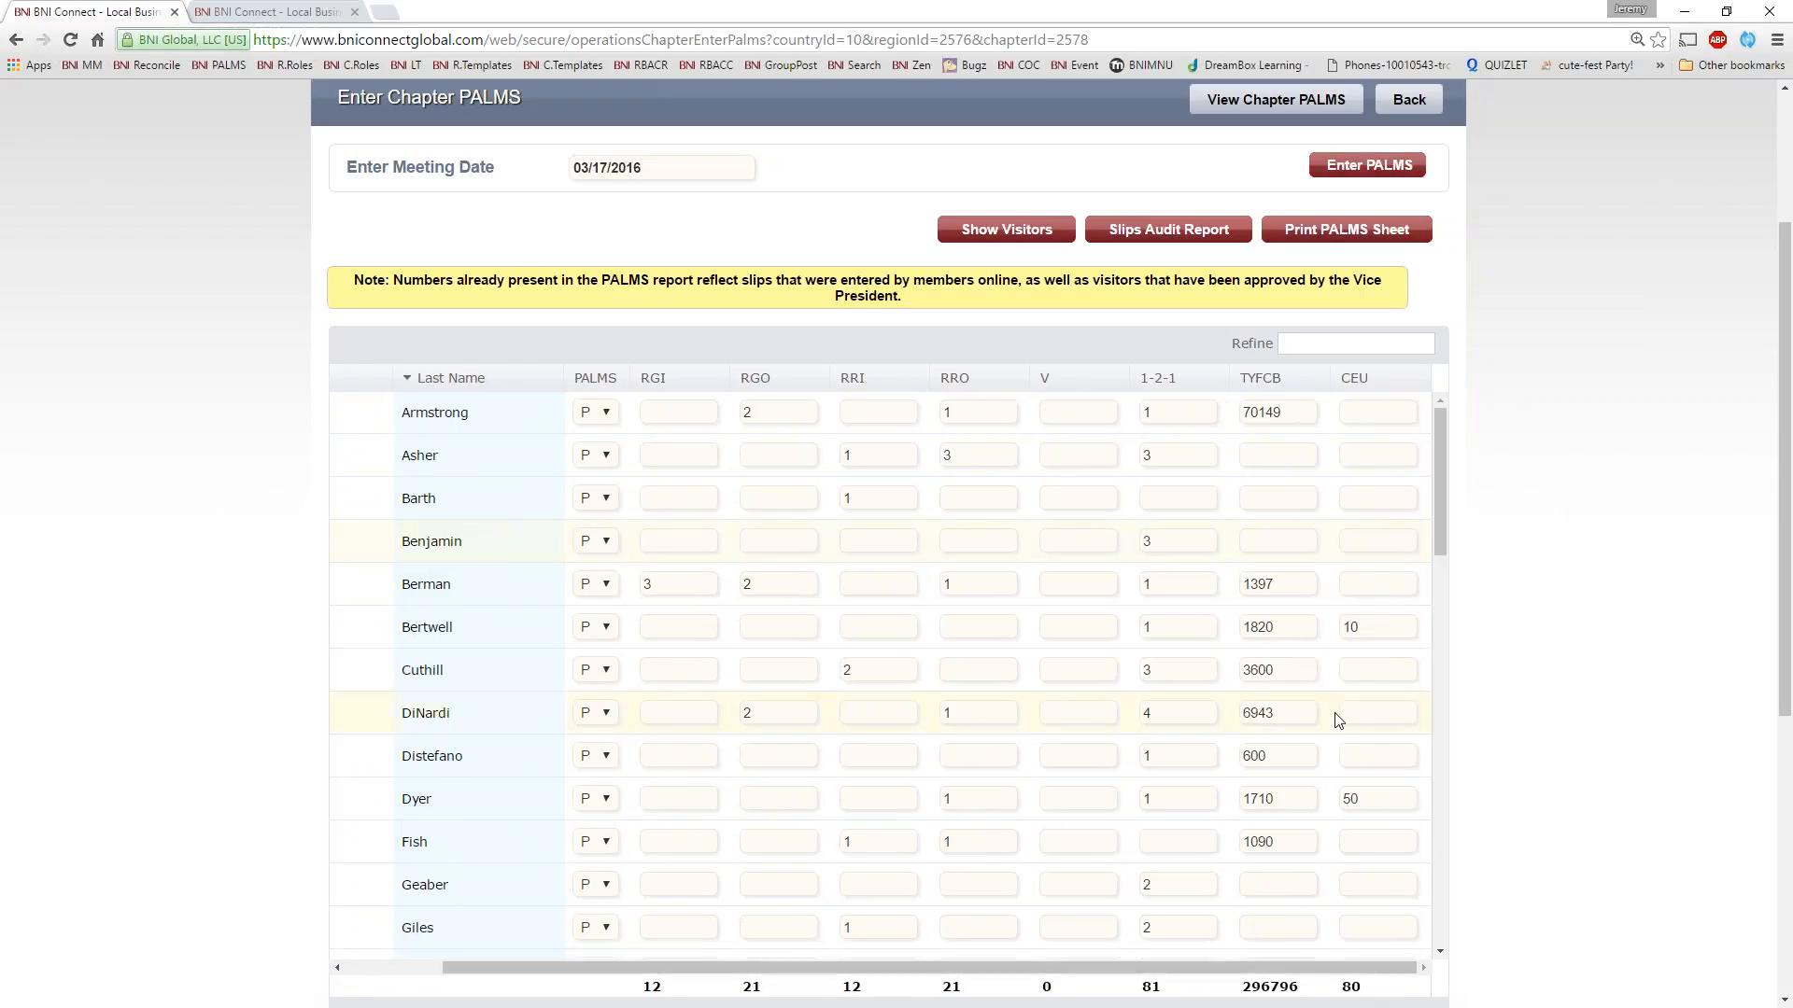
{"action": "scroll", "coordinate": [910, 969], "scroll_direction": "left", "scroll_amount": 2}
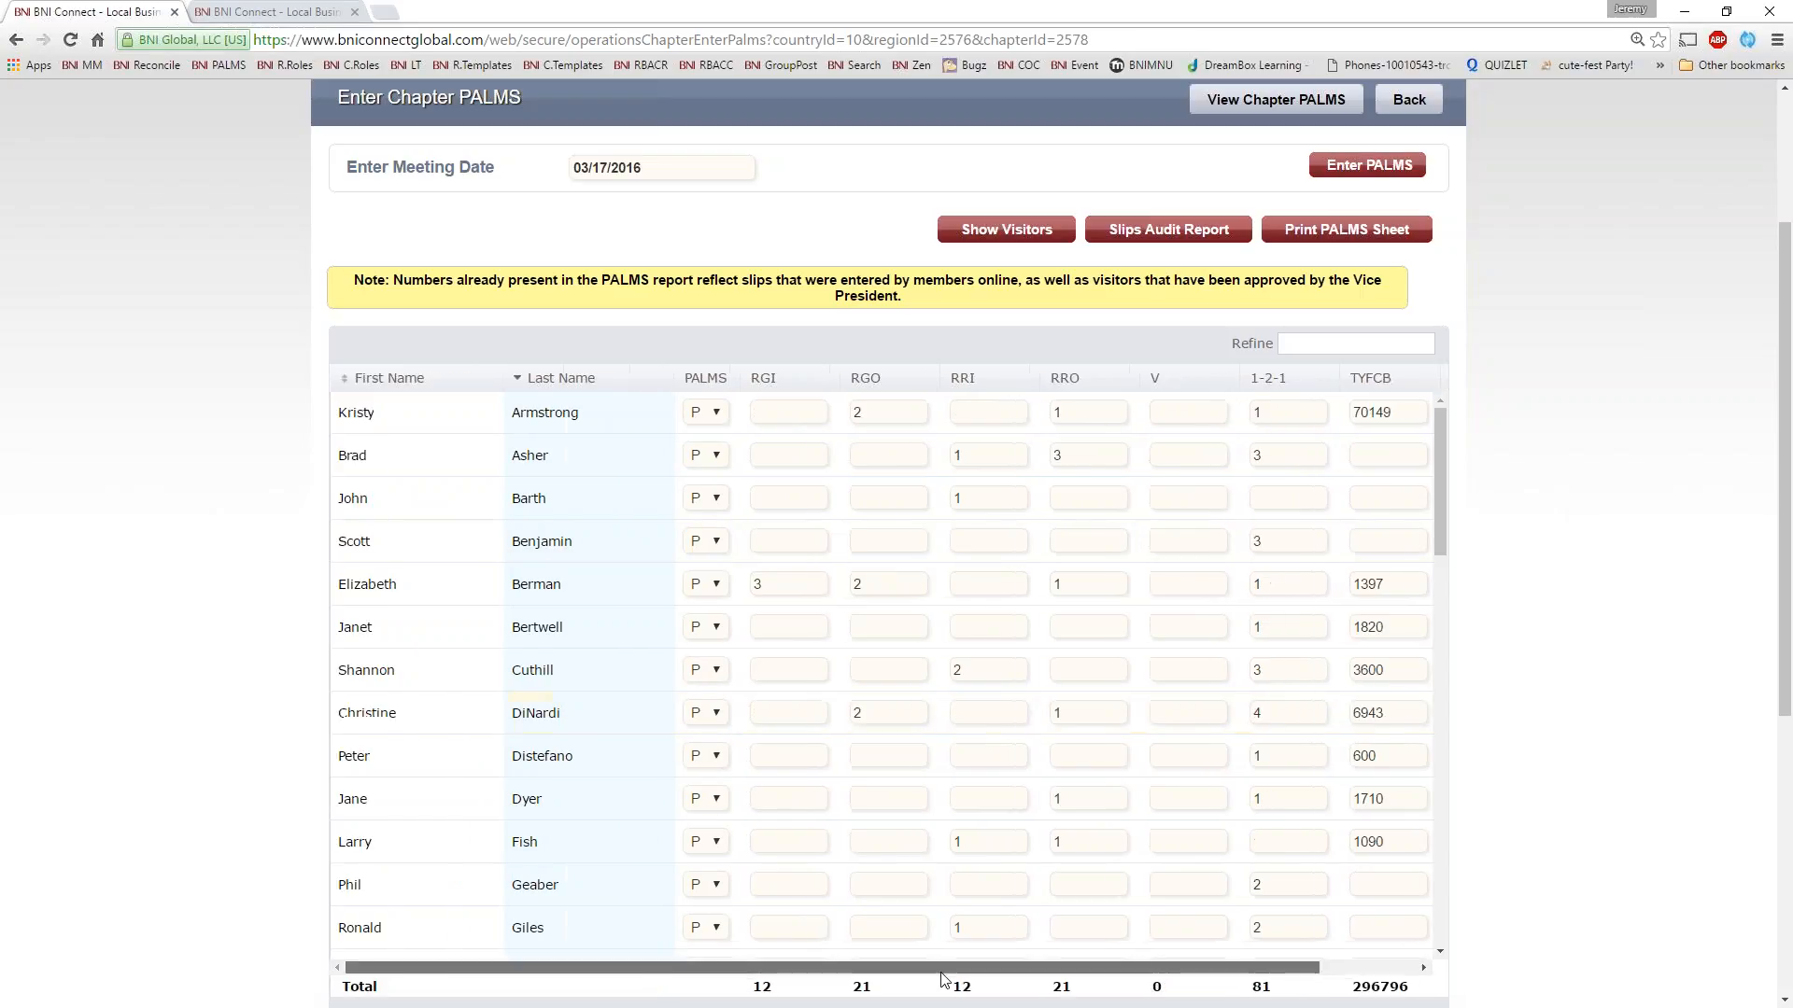
Go through the remaining PALMS rows to the Remarks box and the submit, holiday, draft and discard options
{"action": "scroll", "coordinate": [910, 976], "scroll_direction": "up", "scroll_amount": 1}
{"action": "scroll", "coordinate": [1042, 609], "scroll_direction": "down", "scroll_amount": 12}
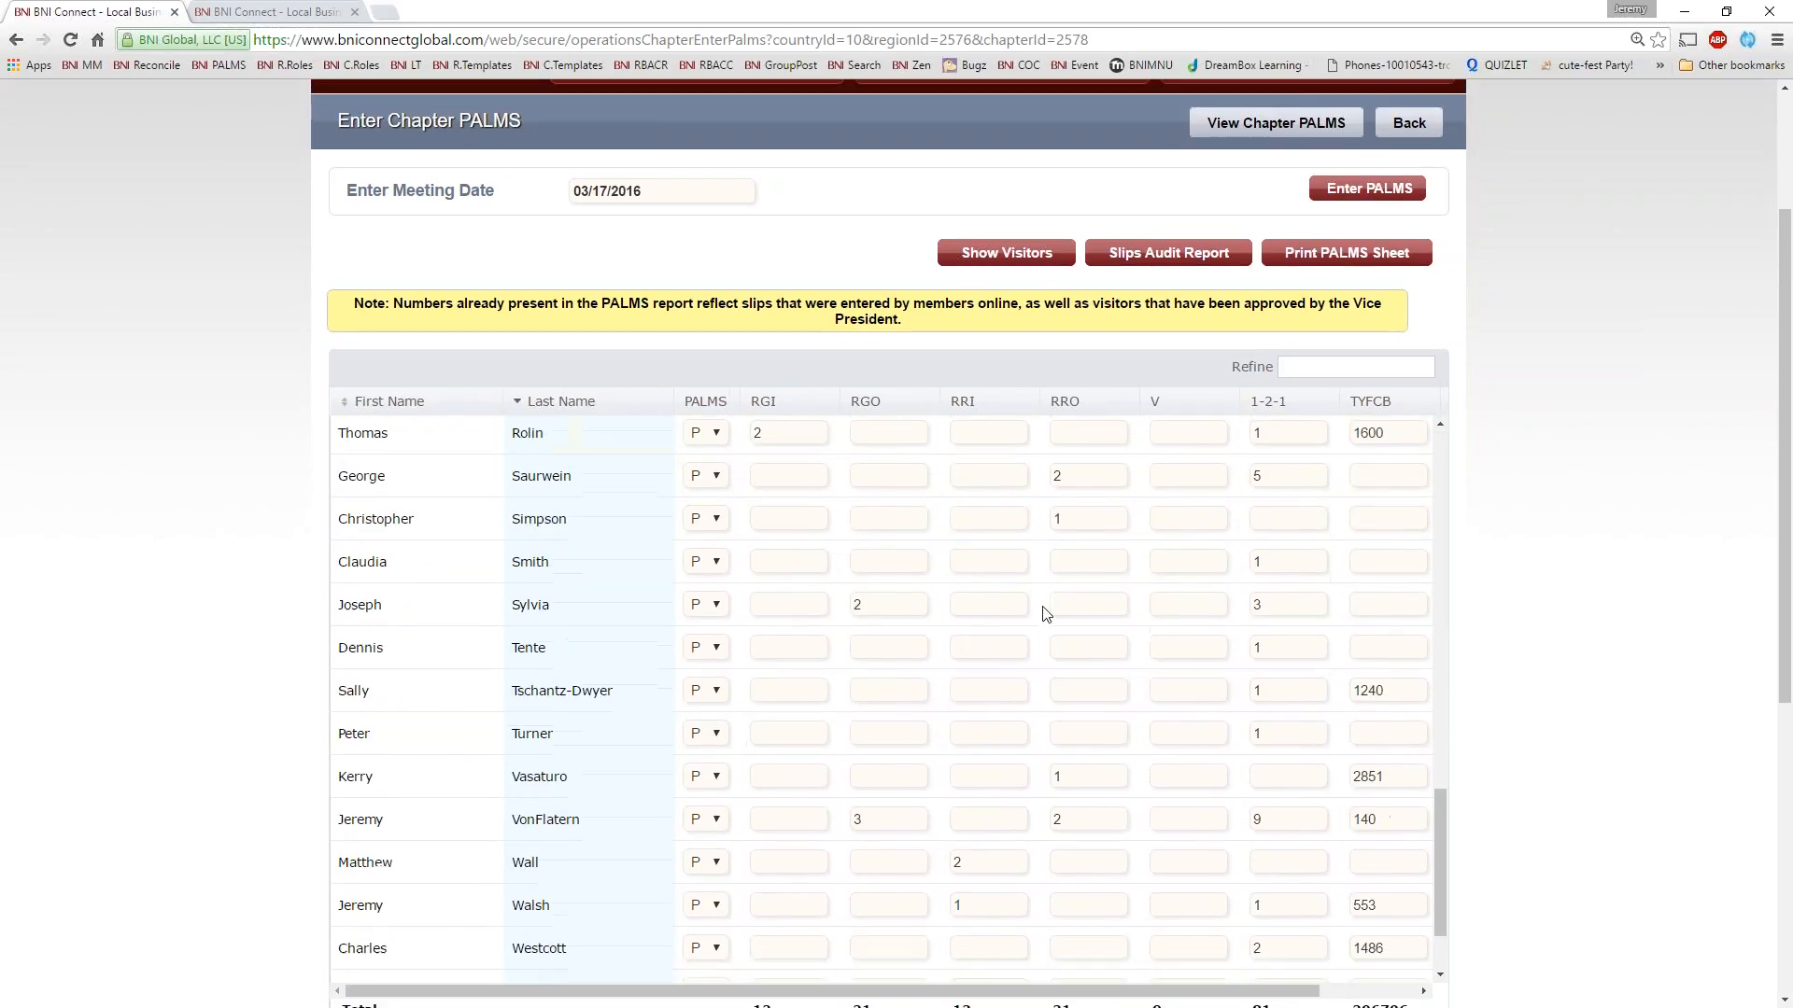
{"action": "scroll", "coordinate": [1046, 614], "scroll_direction": "down", "scroll_amount": 6}
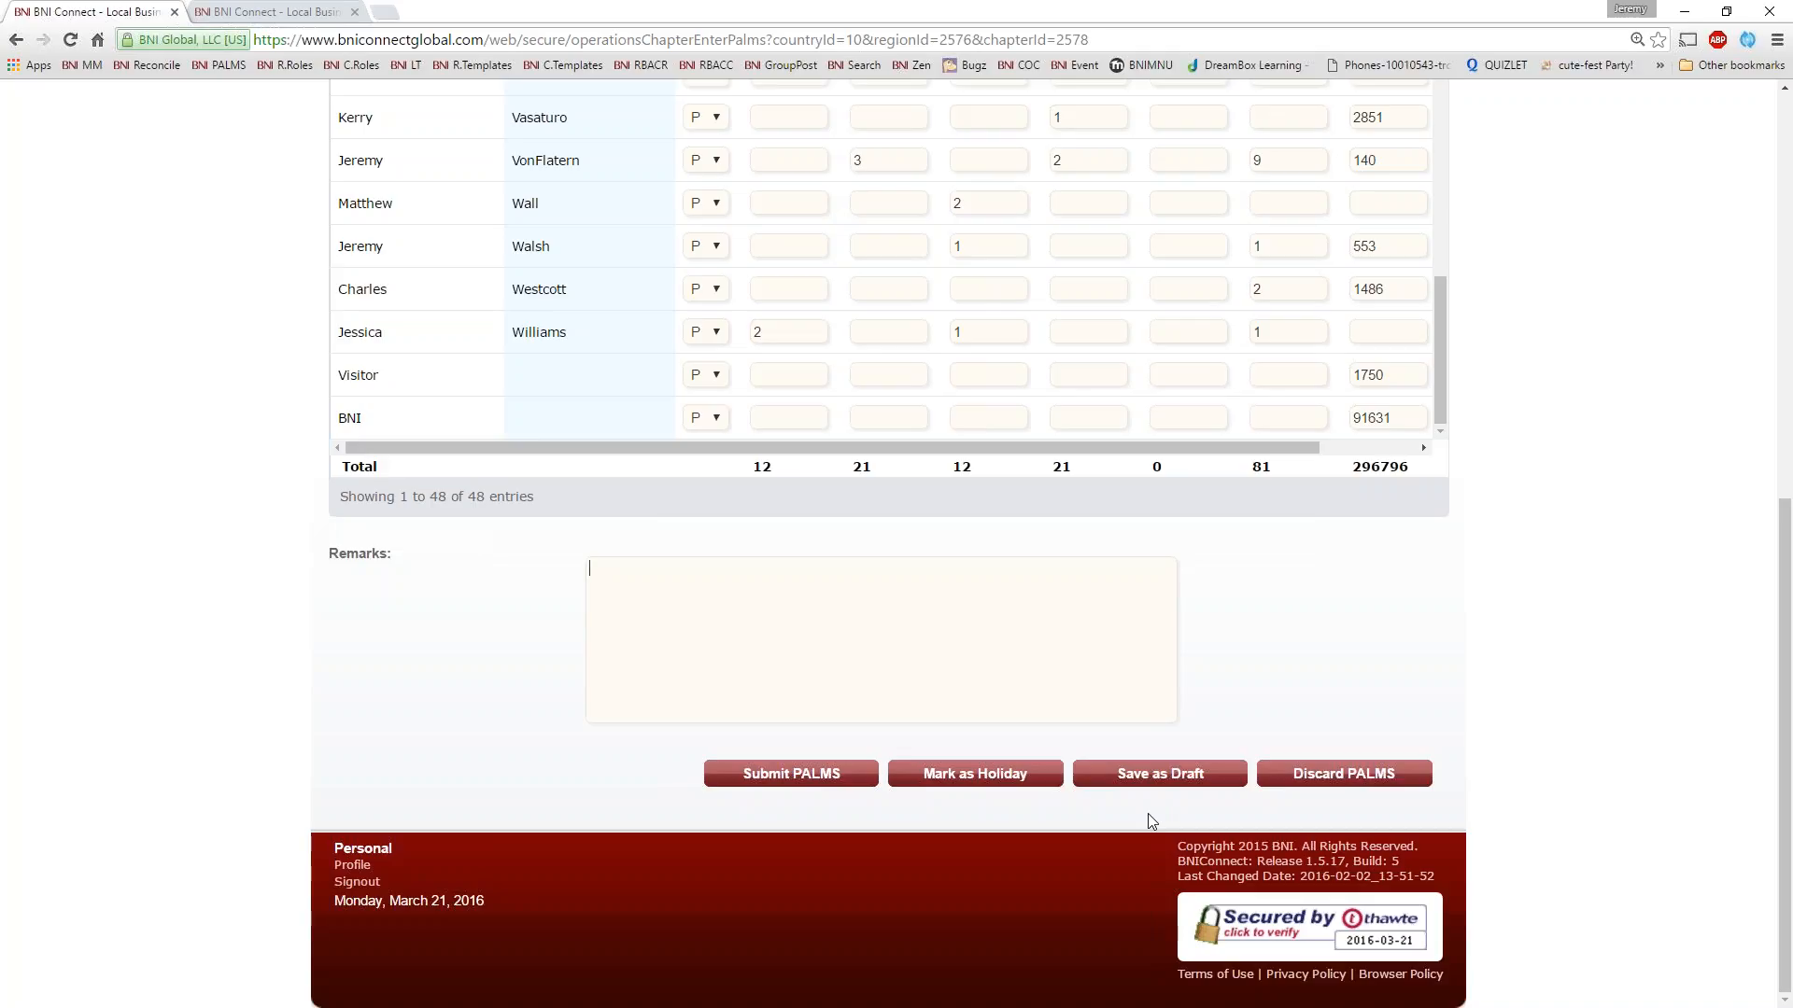
{"action": "left_click", "coordinate": [923, 669]}
Open the Slips Audit Report for 03/17/2016 and examine the first referral's From, To, Slip Type and Inside/Outside entries
{"action": "scroll", "coordinate": [1606, 584], "scroll_direction": "up", "scroll_amount": 8}
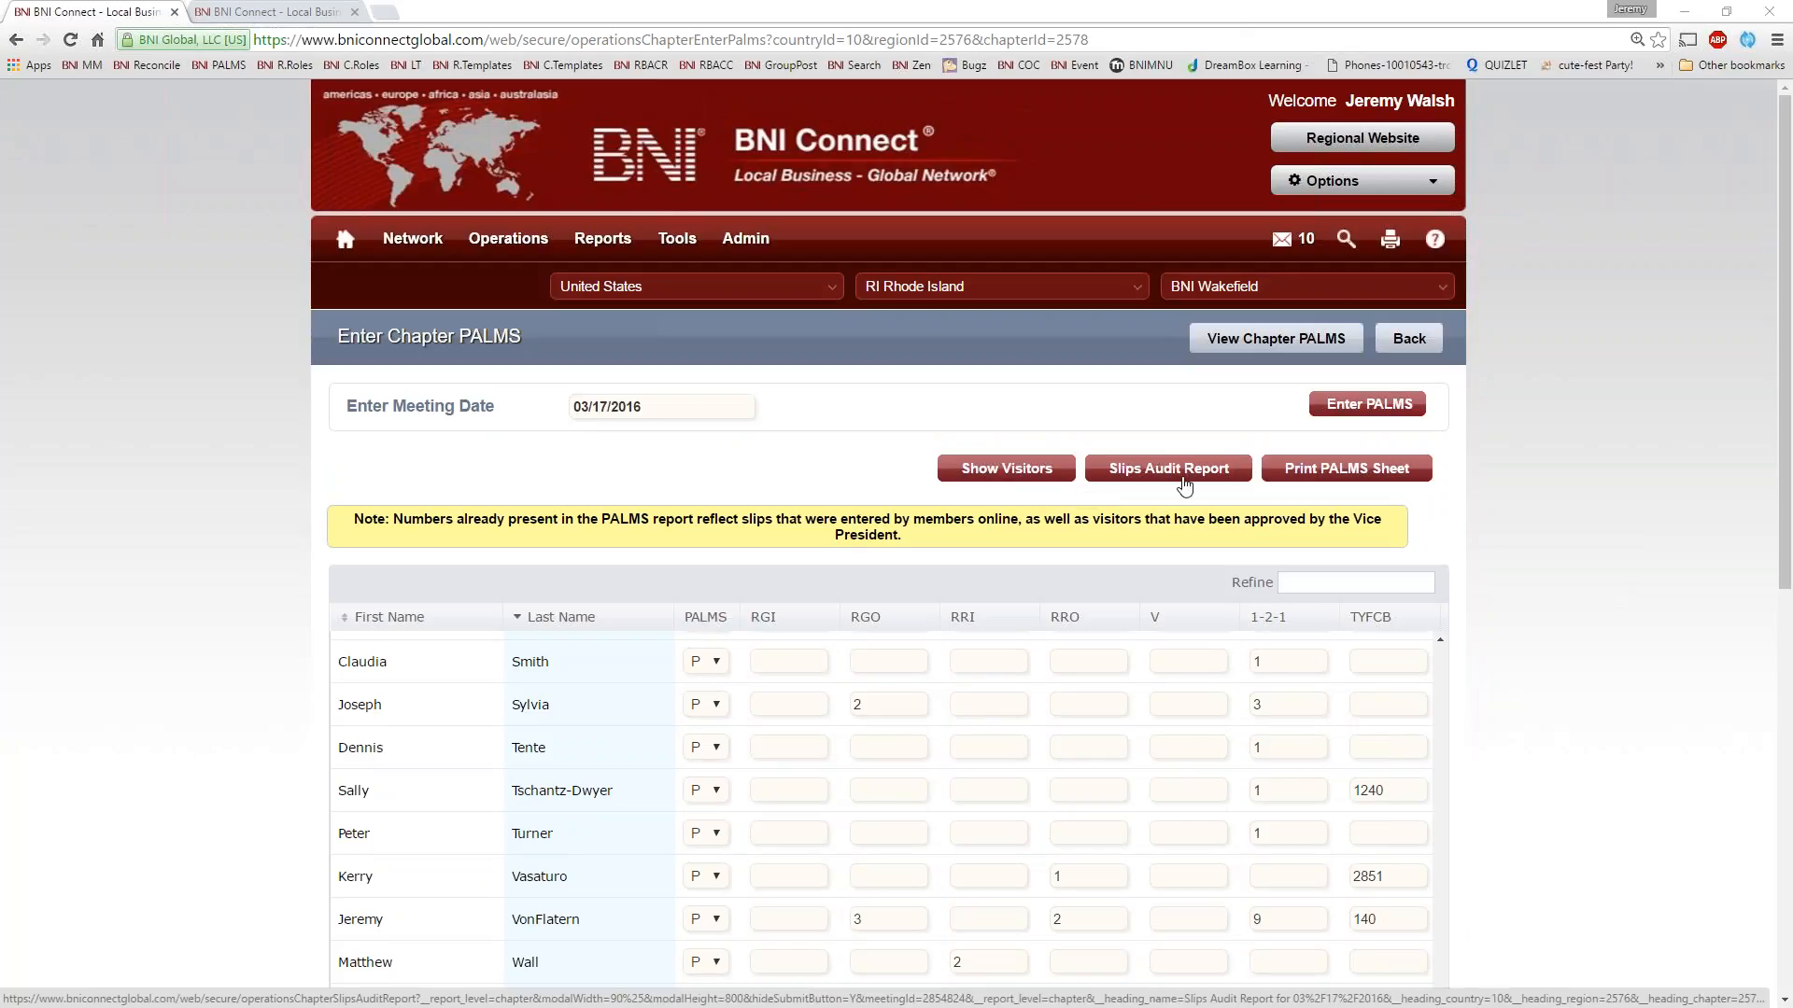
{"action": "left_click", "coordinate": [1151, 459]}
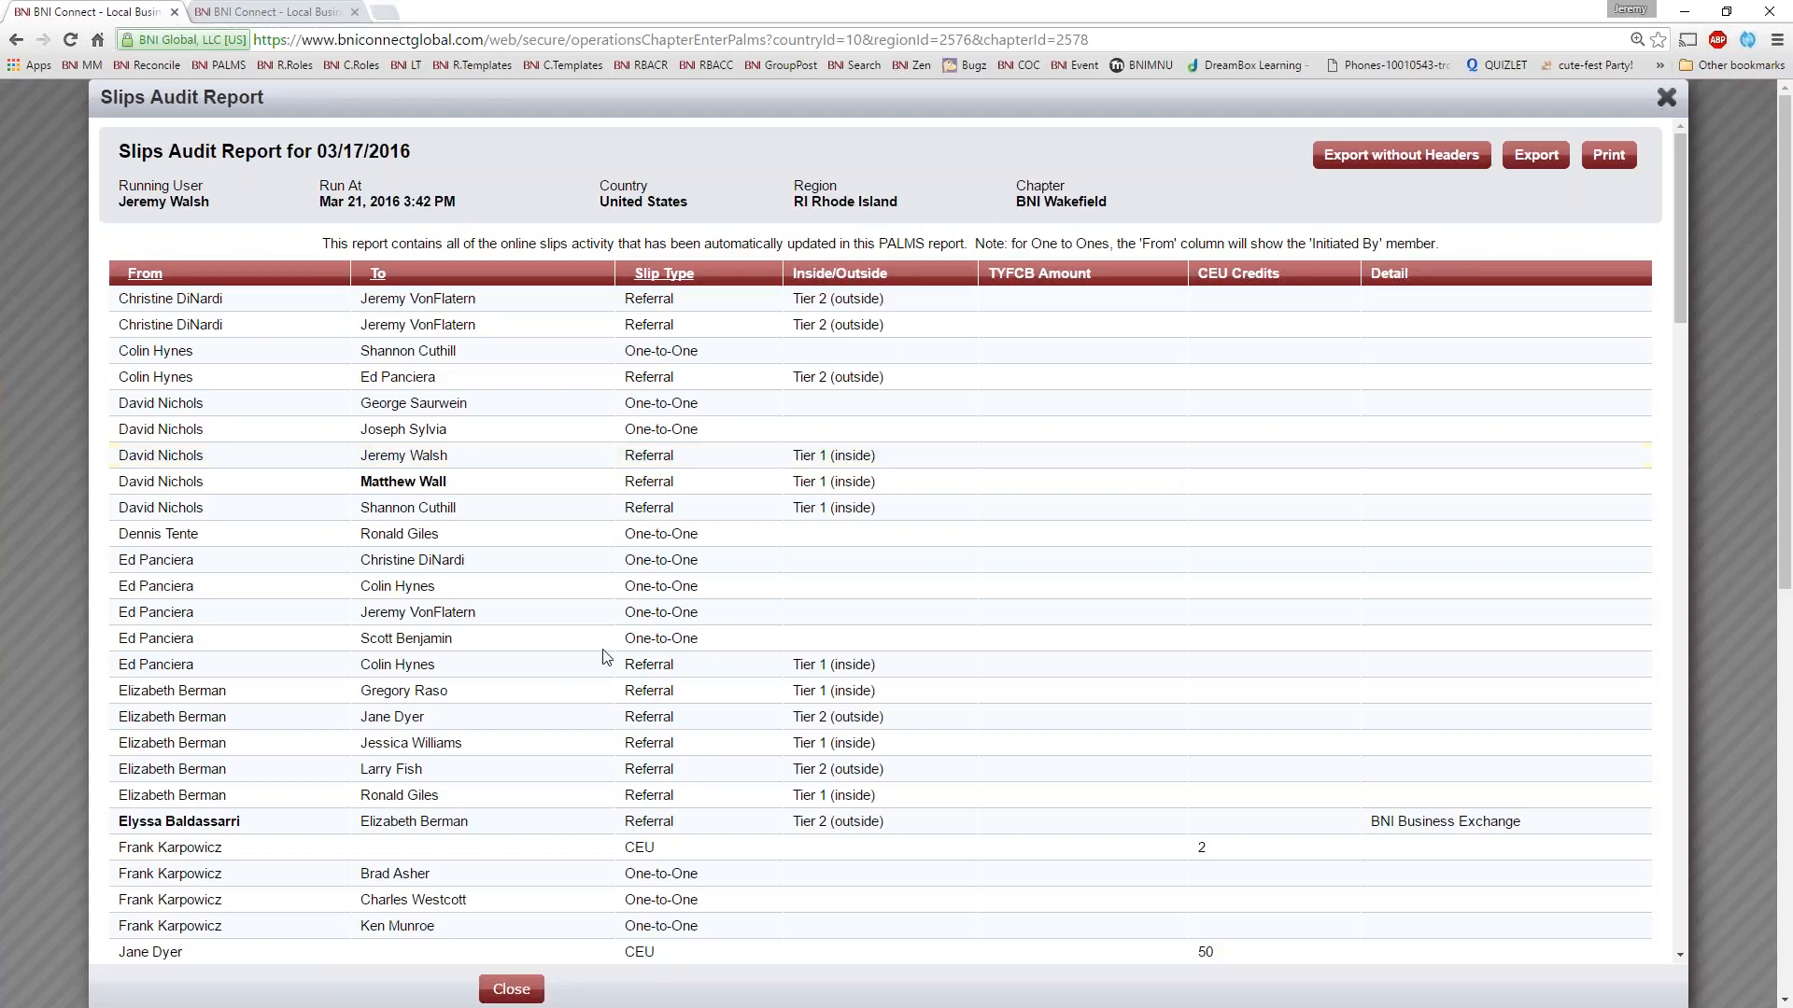
{"action": "left_click_drag", "start_coordinate": [240, 300], "coordinate": [116, 298]}
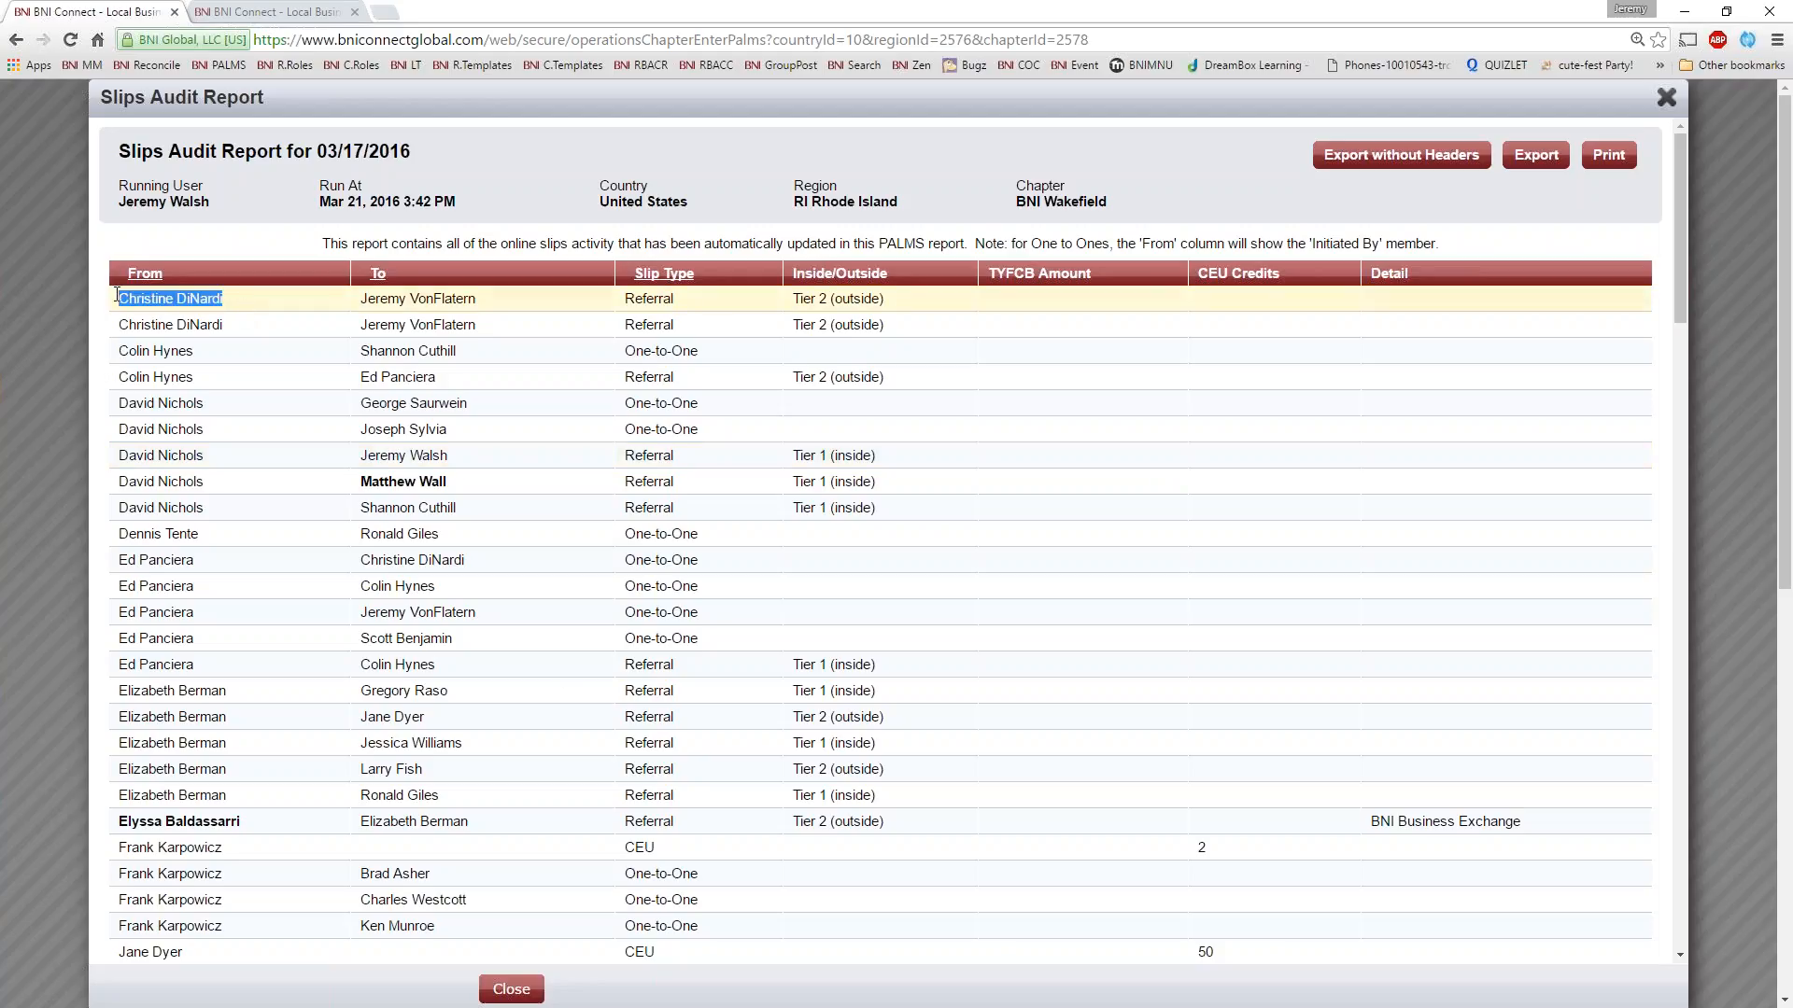
{"action": "left_click", "coordinate": [250, 300]}
{"action": "left_click_drag", "start_coordinate": [484, 301], "coordinate": [370, 303]}
{"action": "left_click_drag", "start_coordinate": [696, 308], "coordinate": [621, 304]}
{"action": "left_click_drag", "start_coordinate": [889, 301], "coordinate": [791, 302]}
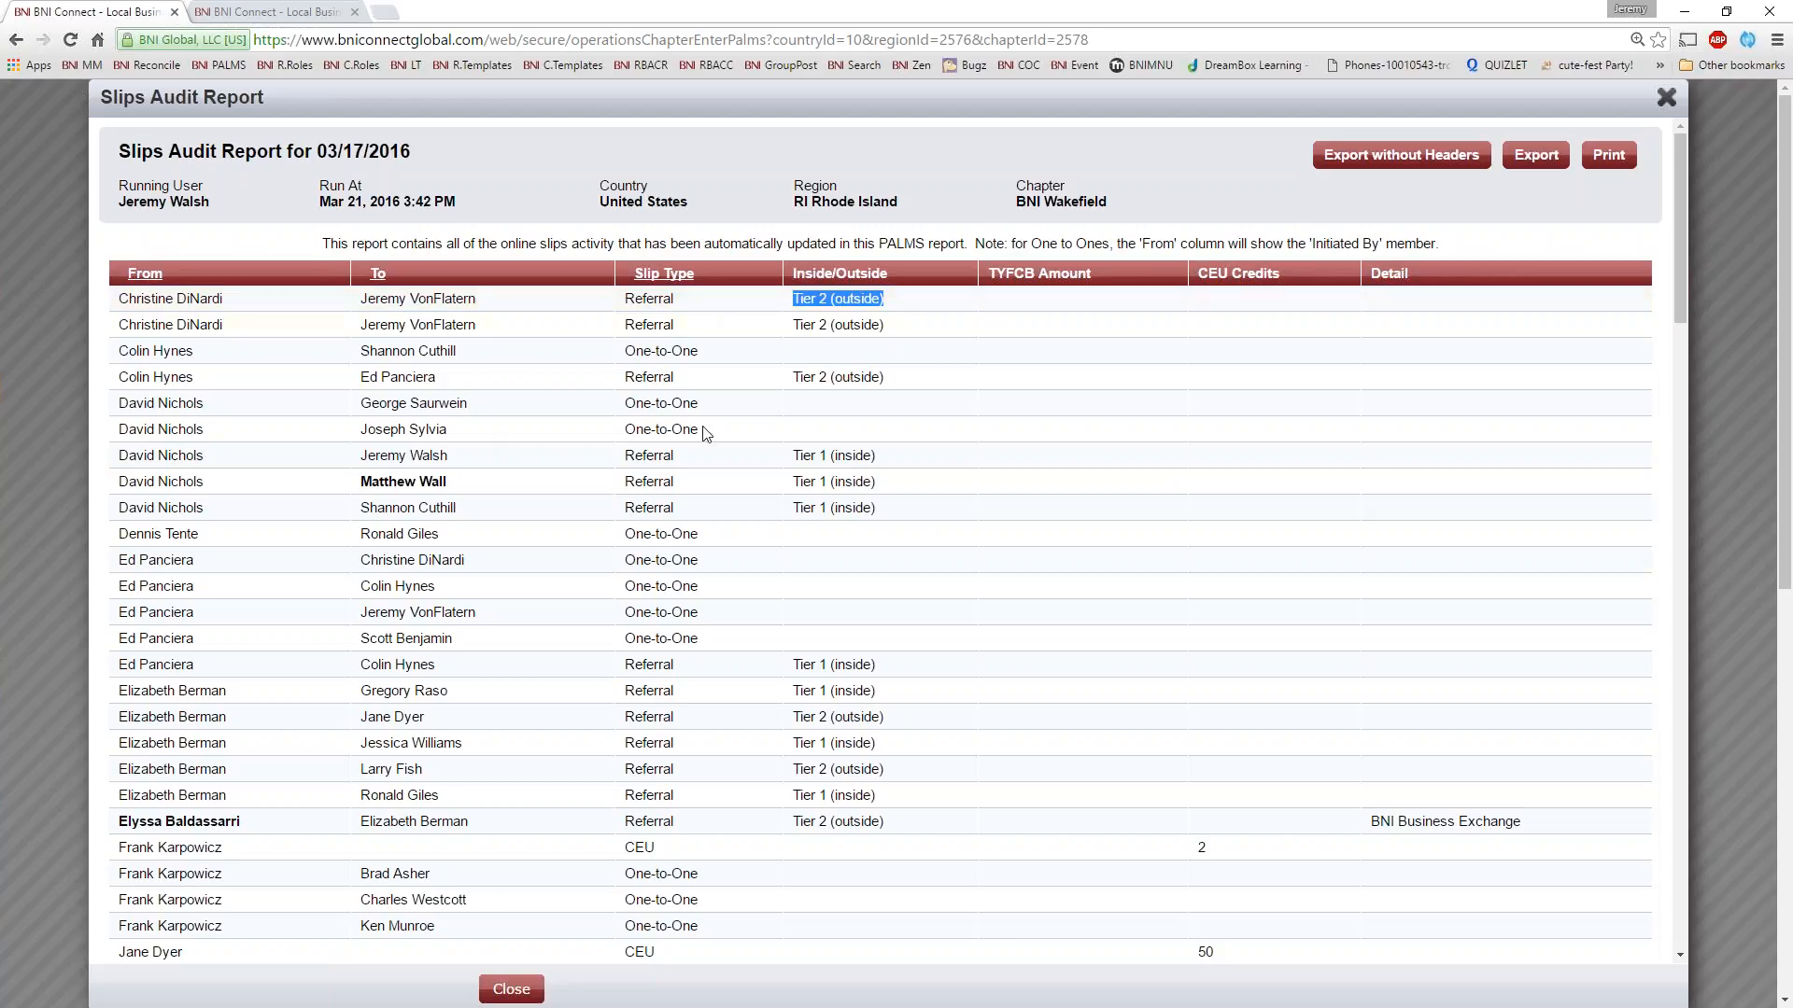
Check who initiated and who received the first One-to-One slip, and continue down the audit report
{"action": "left_click_drag", "start_coordinate": [213, 350], "coordinate": [119, 351]}
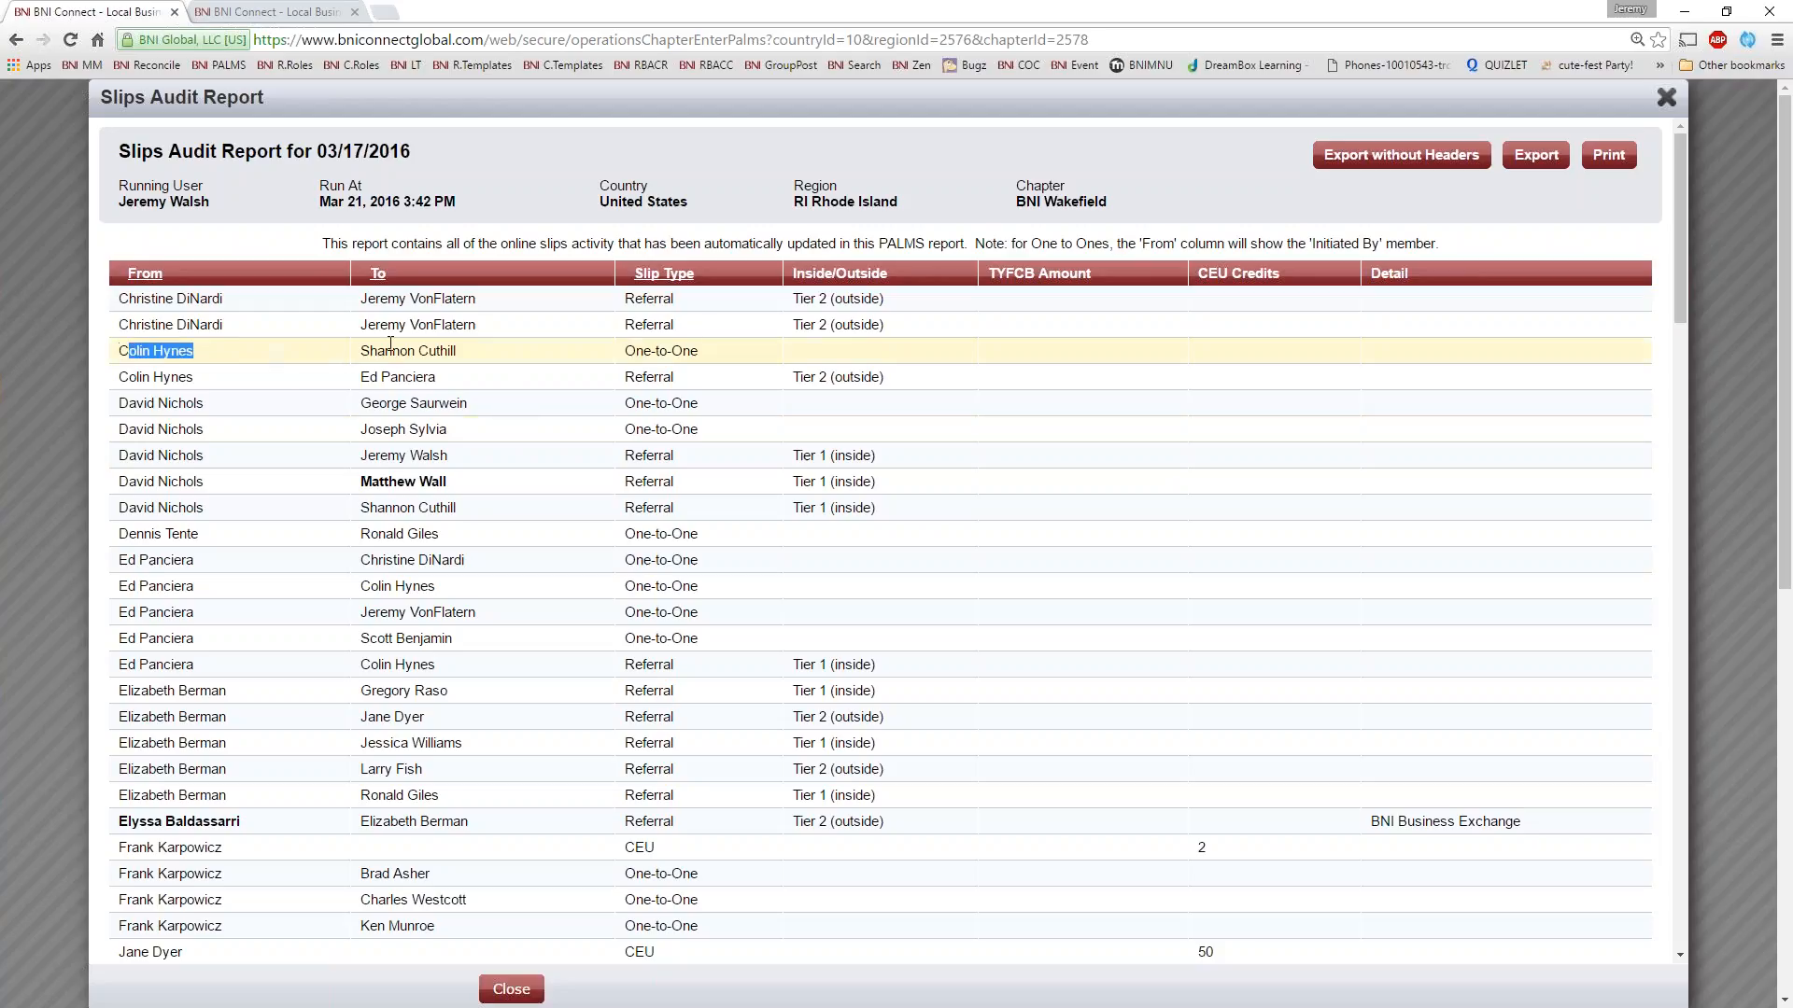
{"action": "left_click_drag", "start_coordinate": [480, 352], "coordinate": [370, 352]}
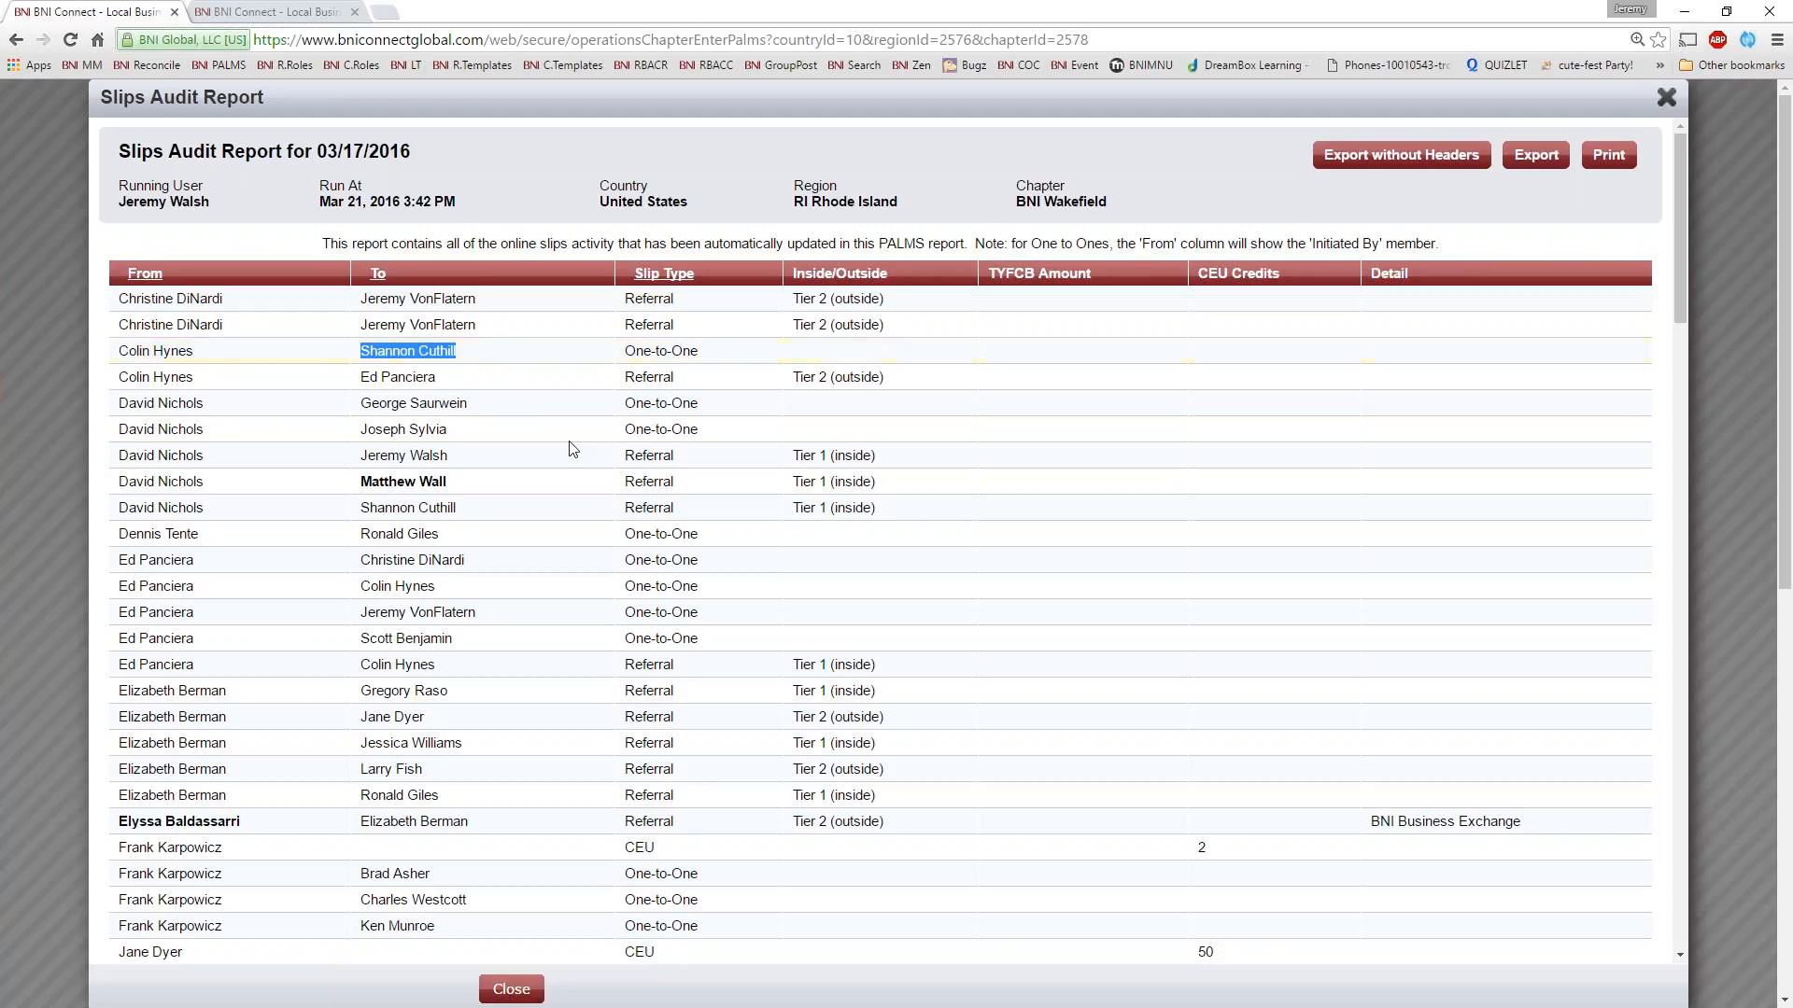
{"action": "scroll", "coordinate": [557, 507], "scroll_direction": "down", "scroll_amount": 3}
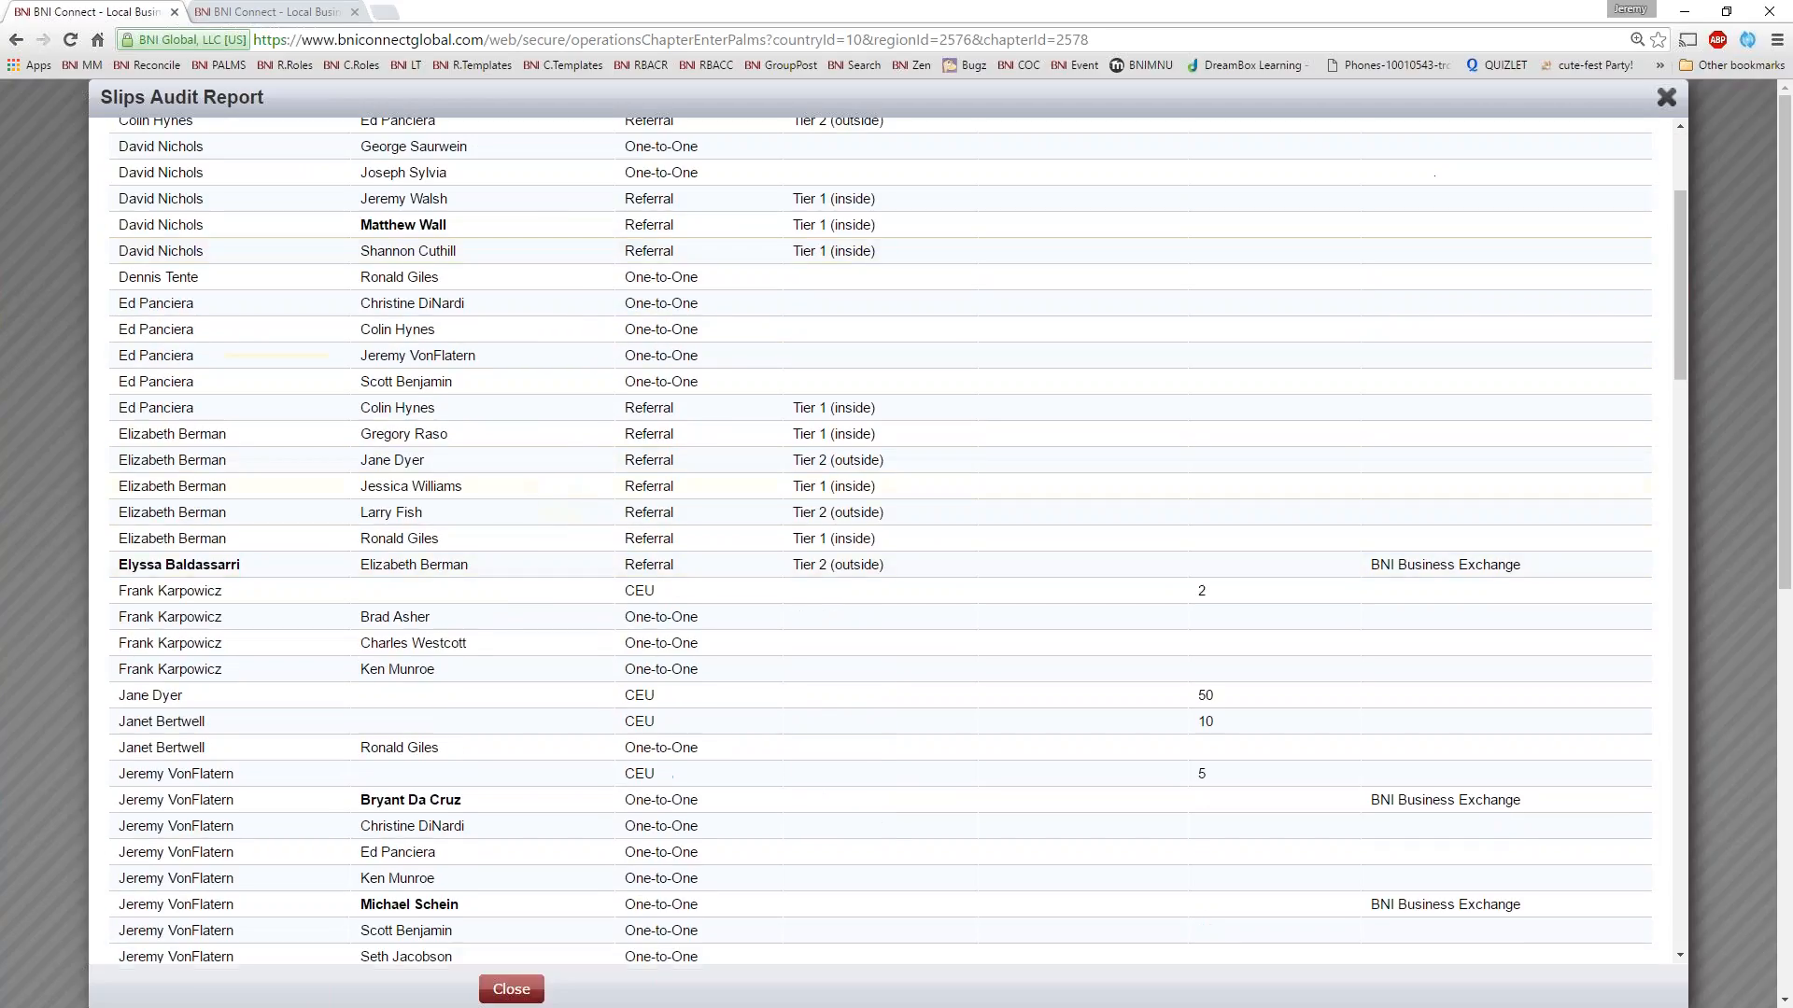
{"action": "scroll", "coordinate": [348, 579], "scroll_direction": "down", "scroll_amount": 2}
{"action": "scroll", "coordinate": [271, 524], "scroll_direction": "down", "scroll_amount": 1}
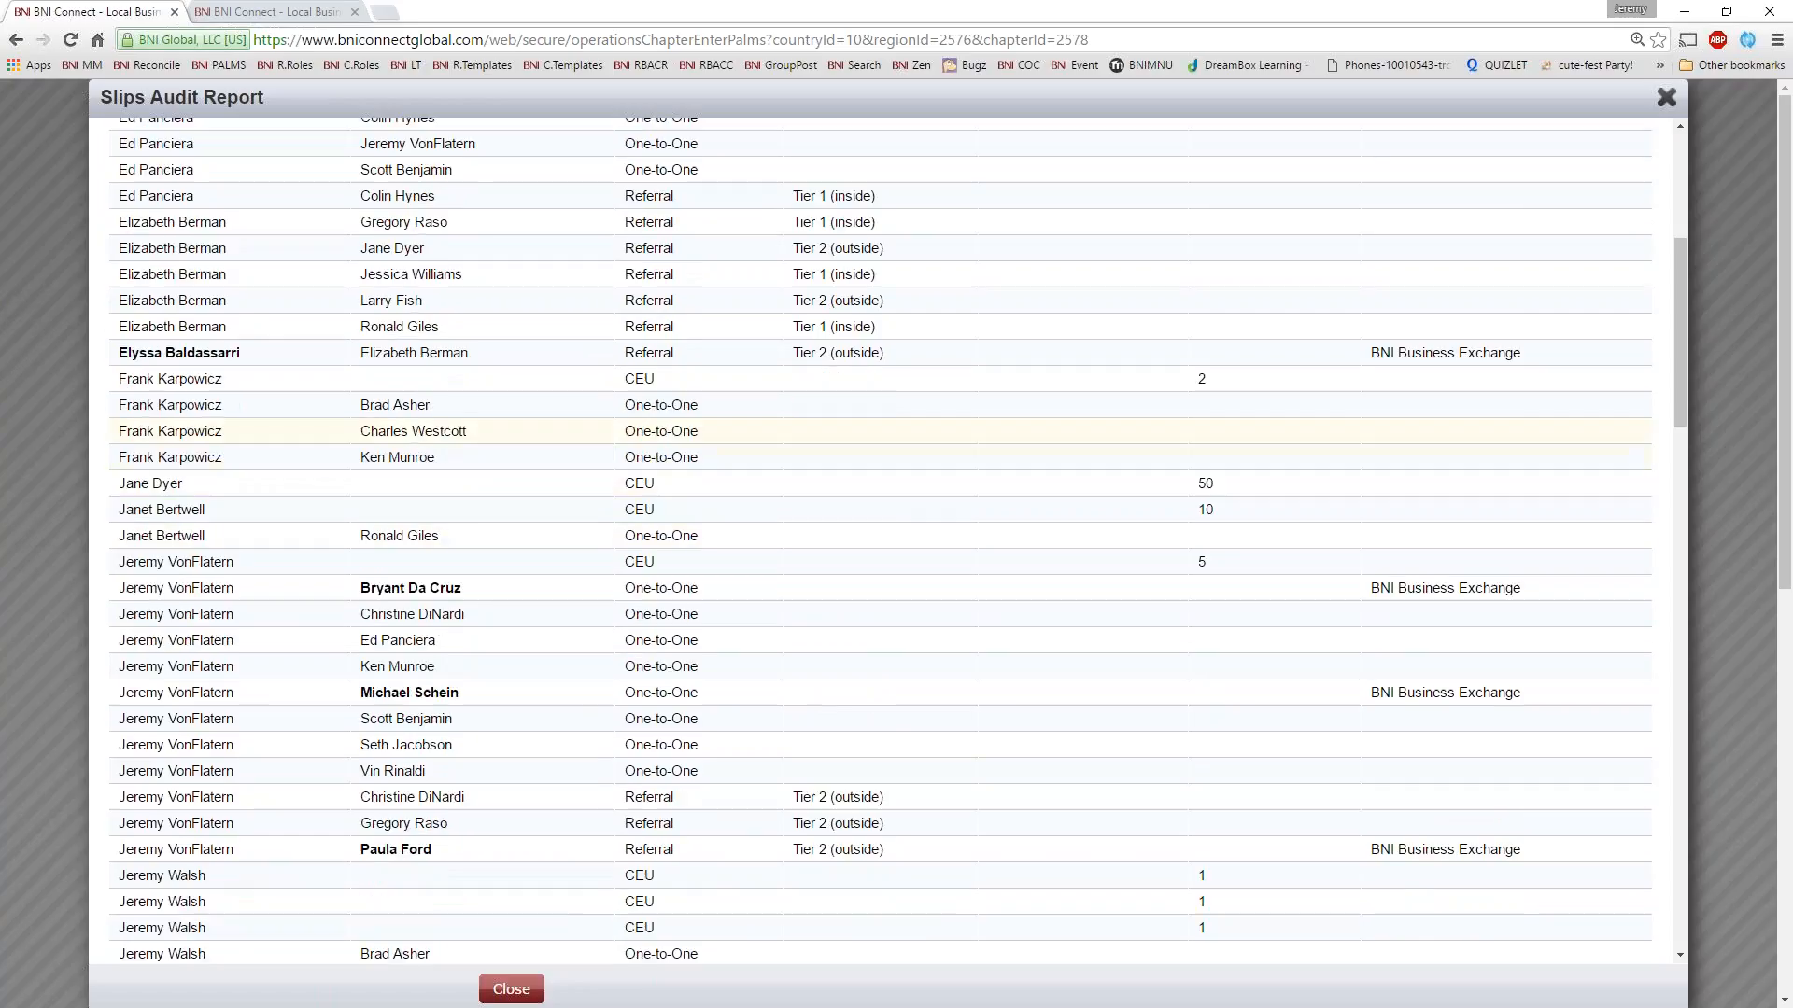
Examine the bold-named sender's referral slip, including its recipient and the BNI Business Exchange chapter detail
{"action": "left_click_drag", "start_coordinate": [280, 353], "coordinate": [105, 353]}
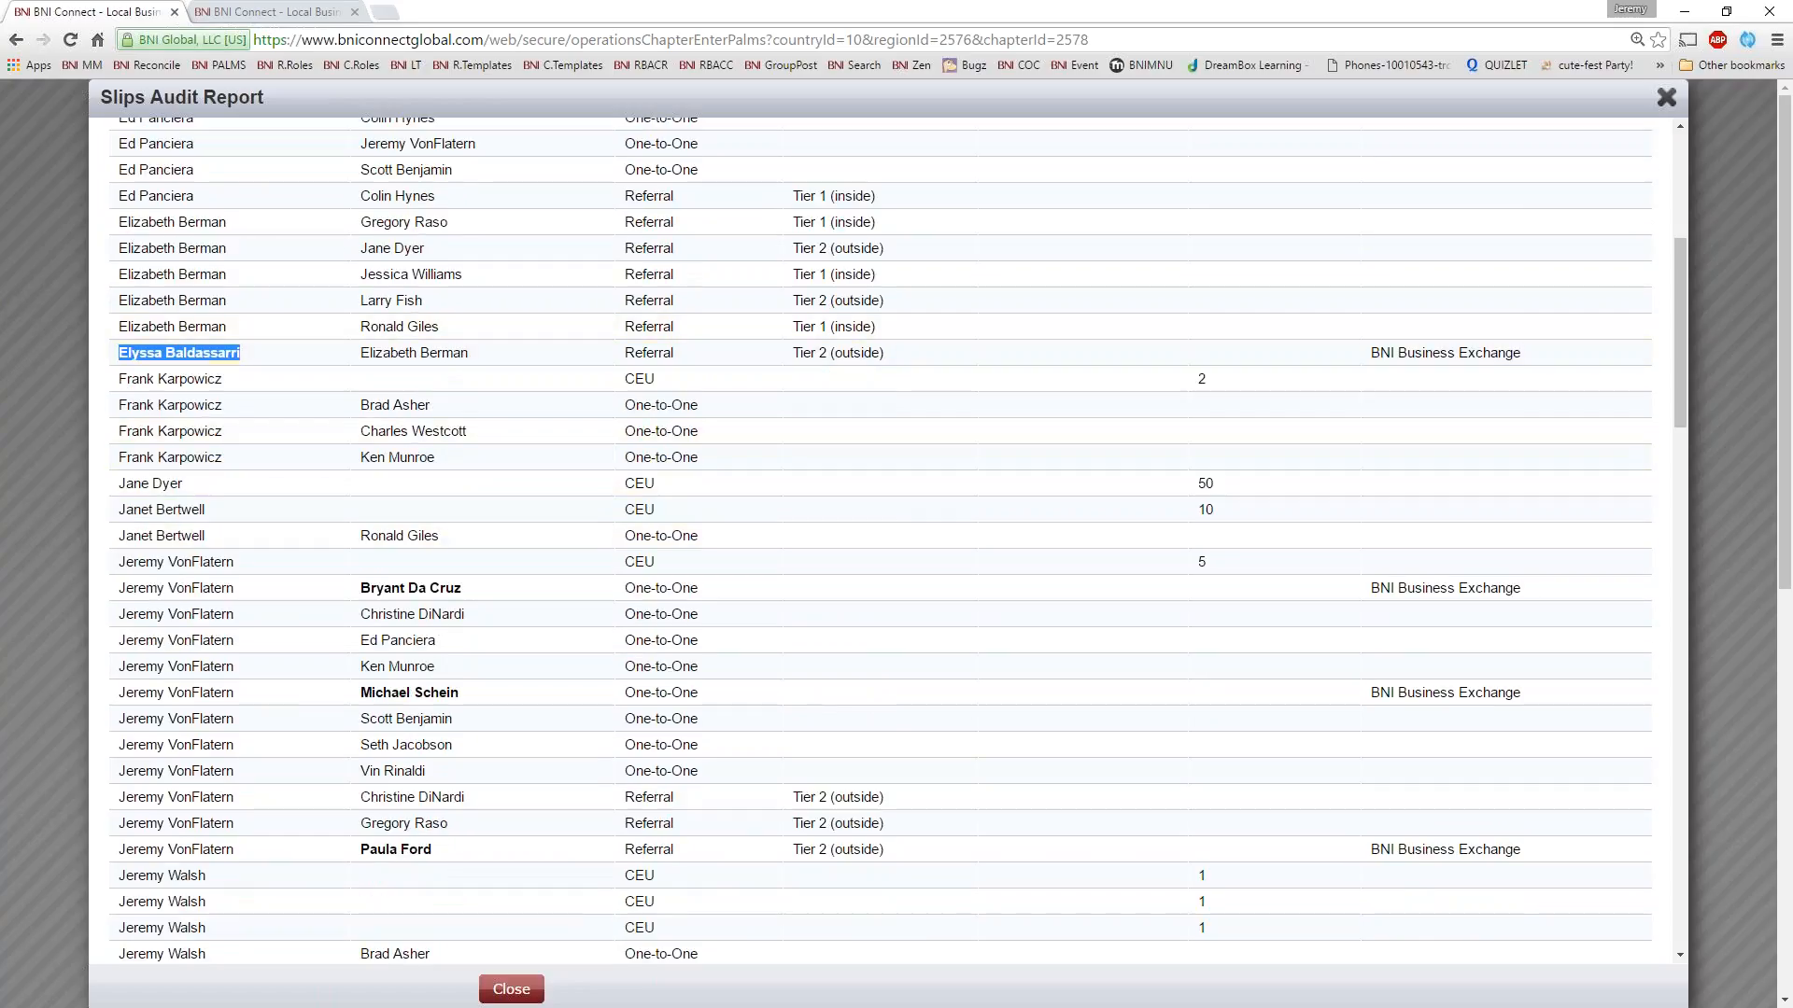
{"action": "left_click", "coordinate": [173, 352]}
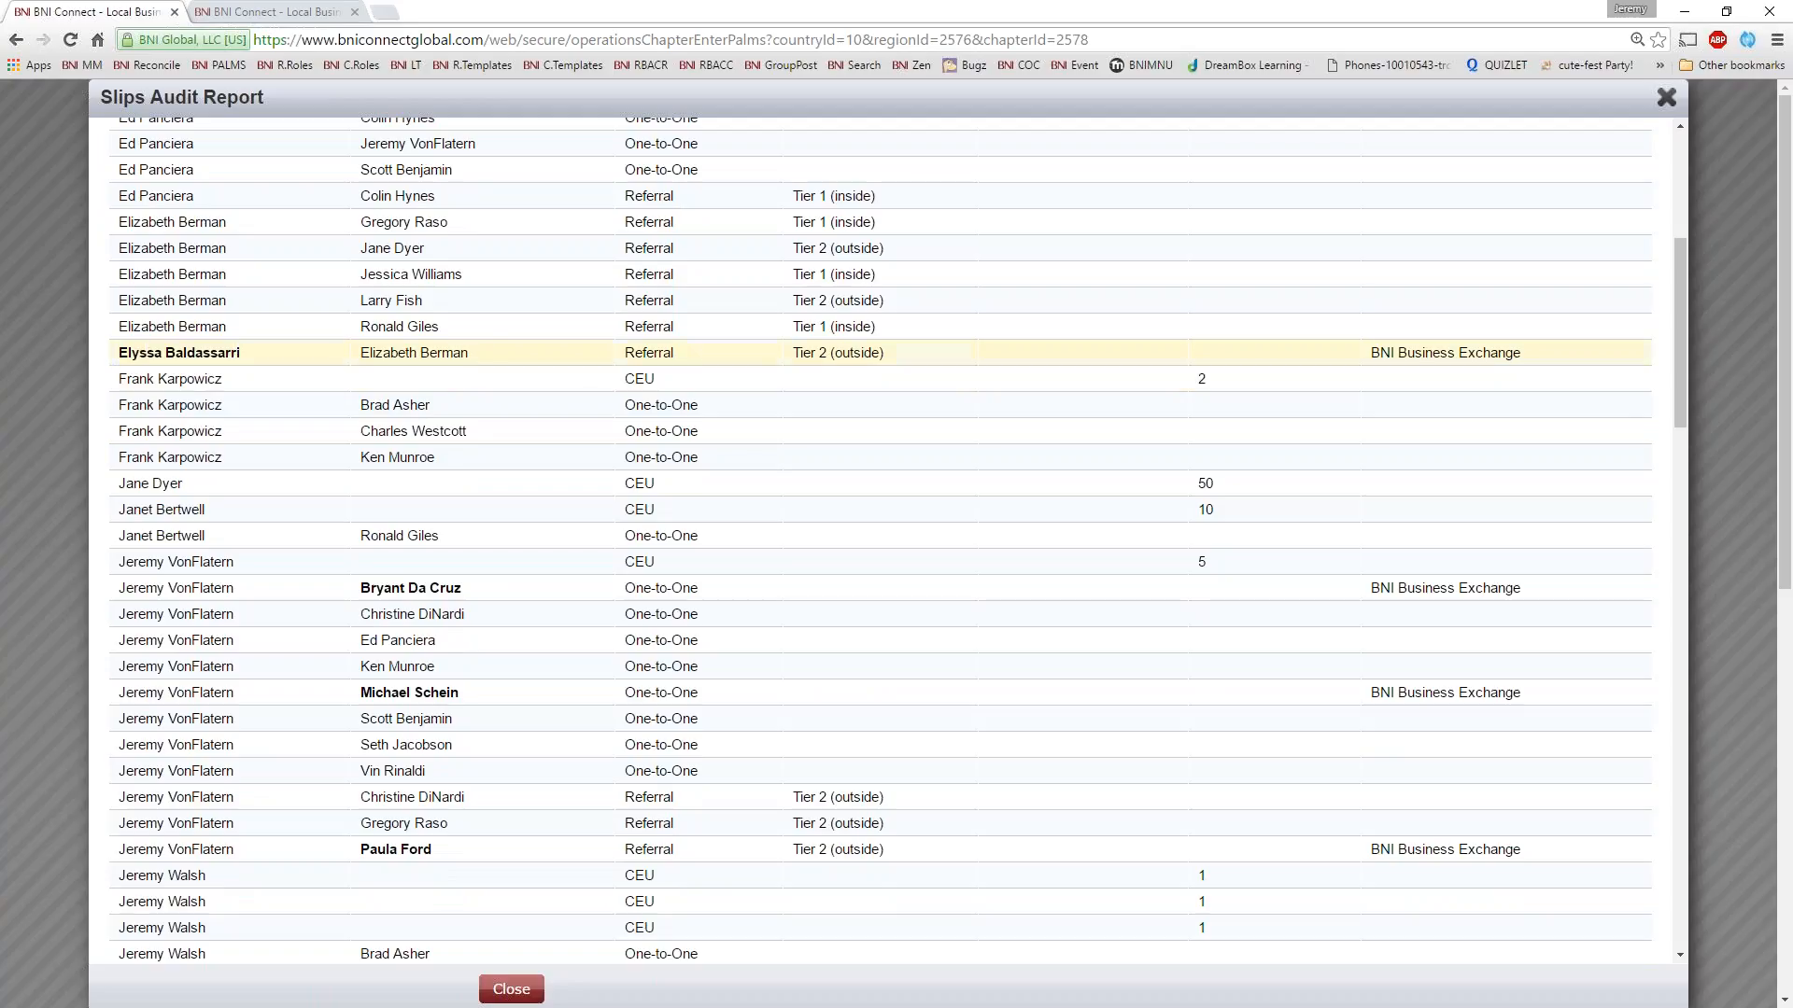
{"action": "left_click_drag", "start_coordinate": [502, 360], "coordinate": [367, 357]}
{"action": "left_click_drag", "start_coordinate": [1543, 355], "coordinate": [1356, 357]}
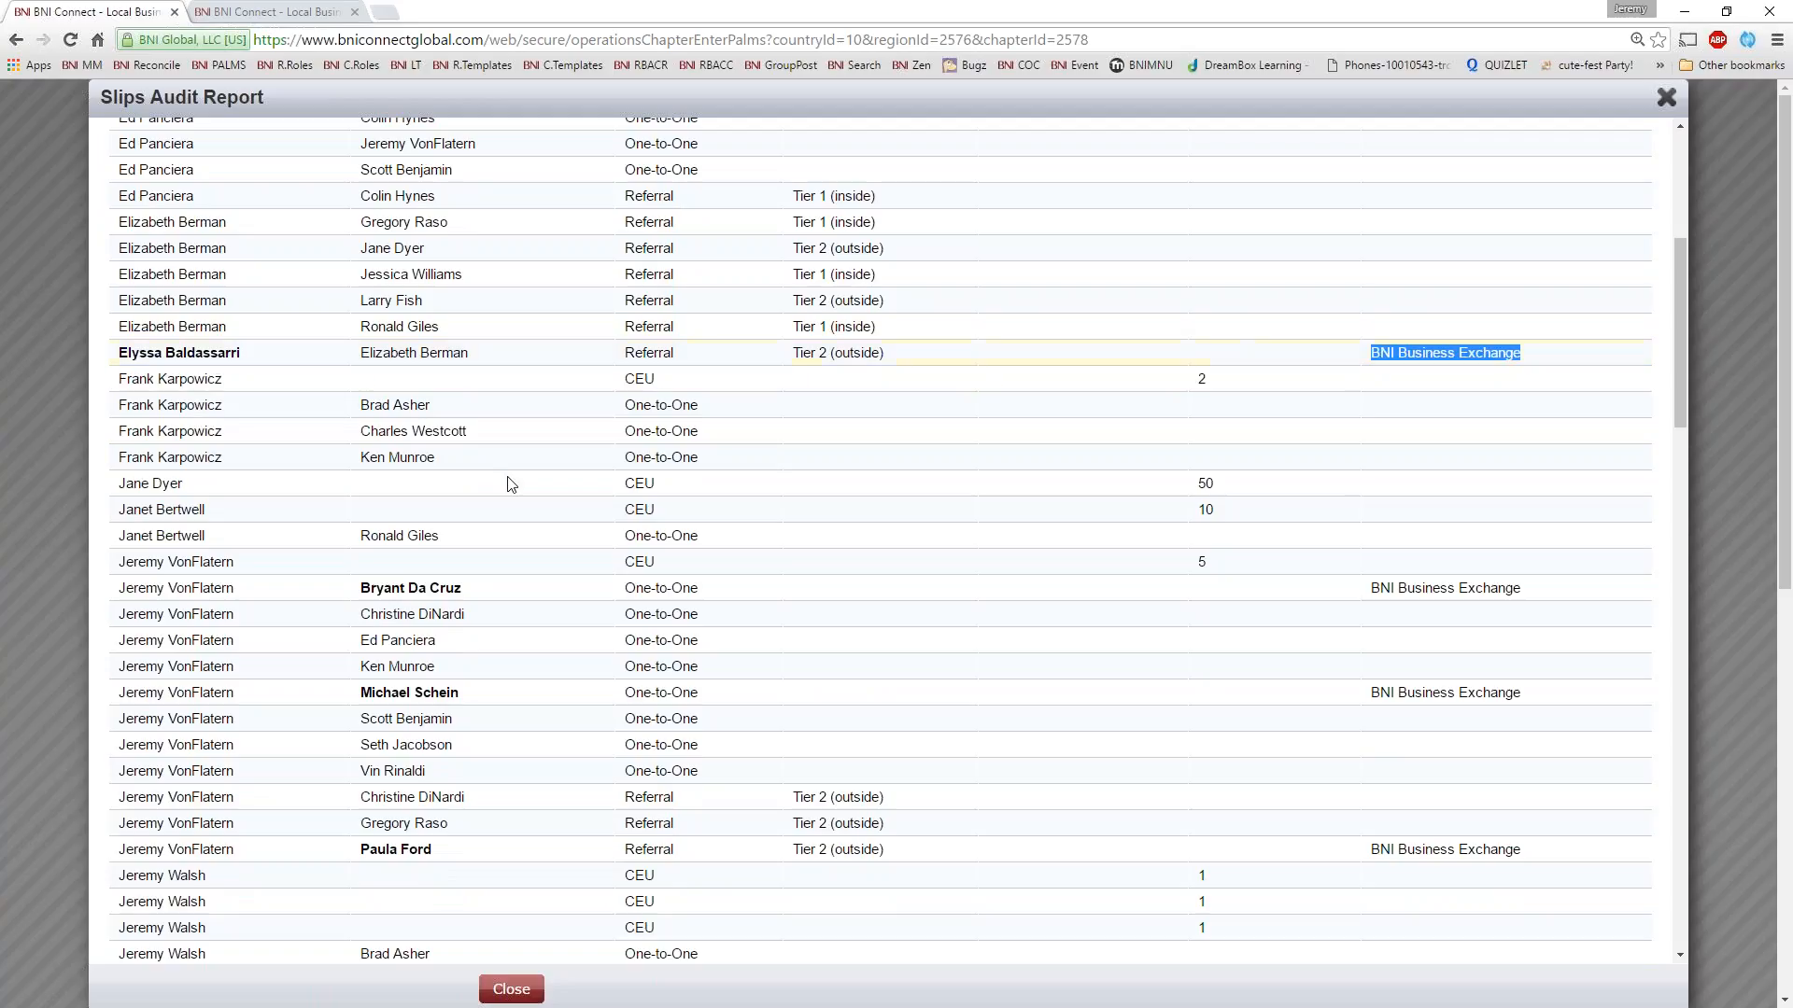
Review the remaining slips down to the TYFCB entries, checking a TYFCB recipient and the blank From column
{"action": "scroll", "coordinate": [897, 540], "scroll_direction": "down", "scroll_amount": 3}
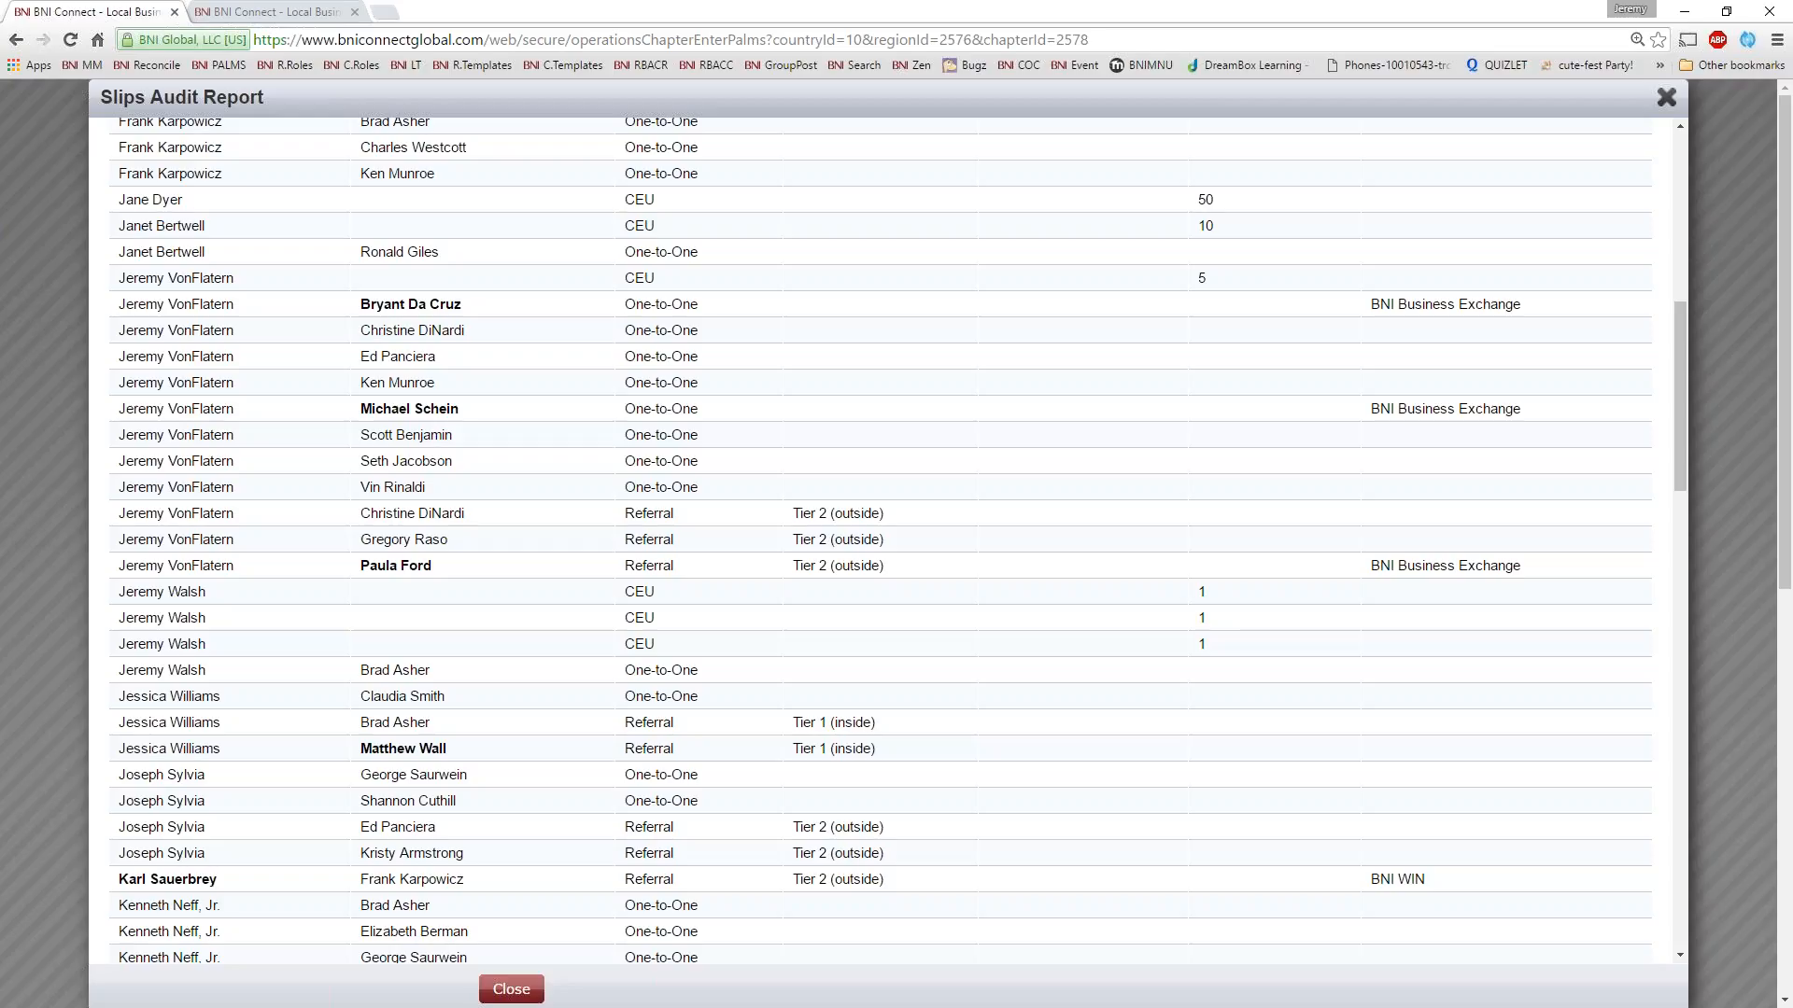
{"action": "scroll", "coordinate": [878, 509], "scroll_direction": "down", "scroll_amount": 5}
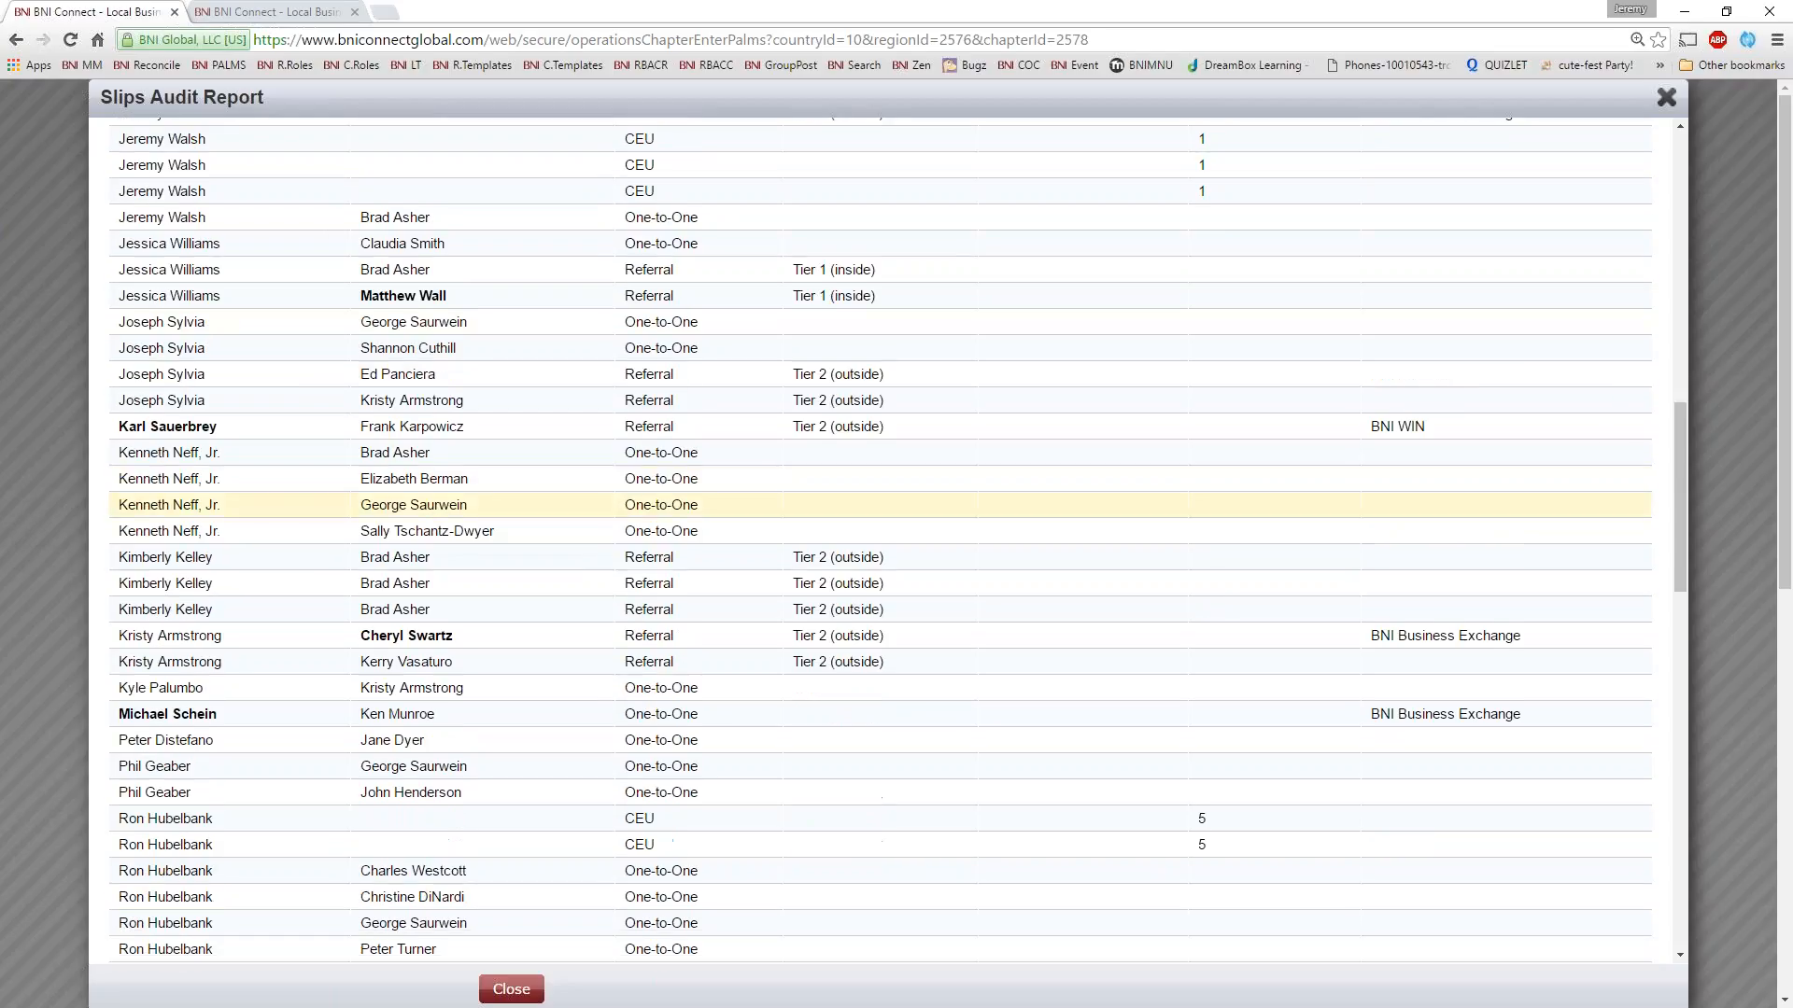
{"action": "scroll", "coordinate": [773, 512], "scroll_direction": "down", "scroll_amount": 5}
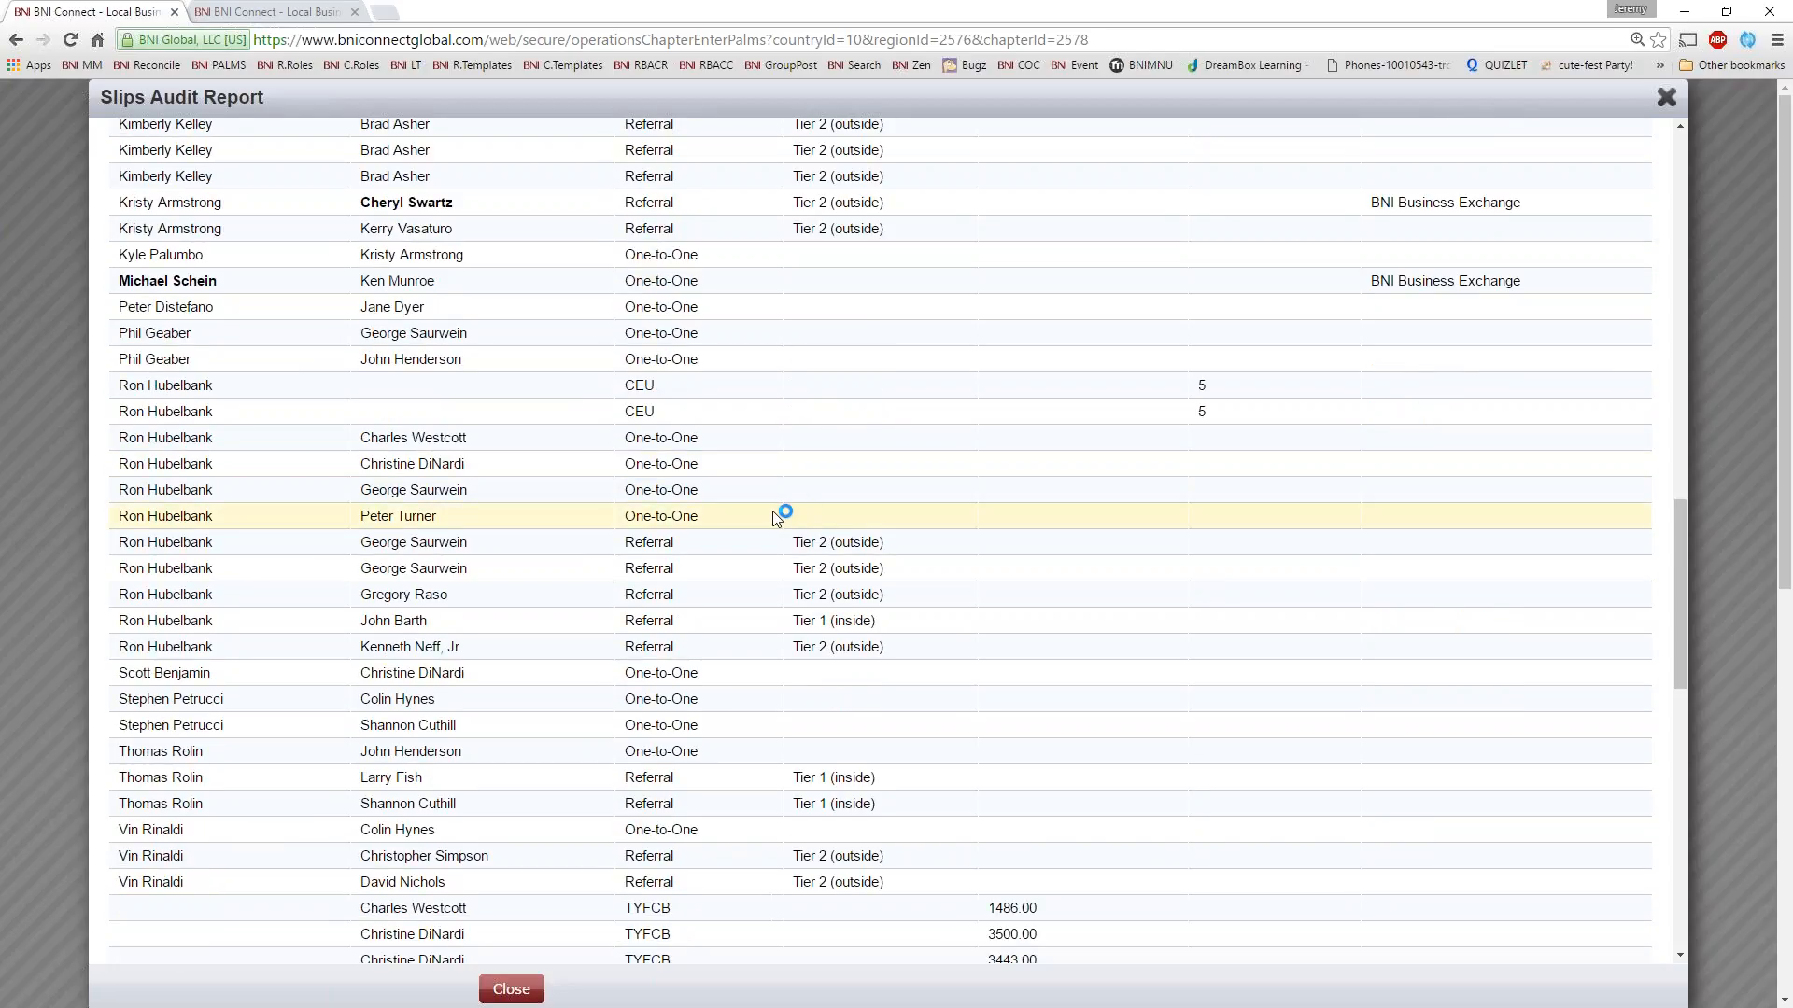
{"action": "scroll", "coordinate": [774, 516], "scroll_direction": "down", "scroll_amount": 5}
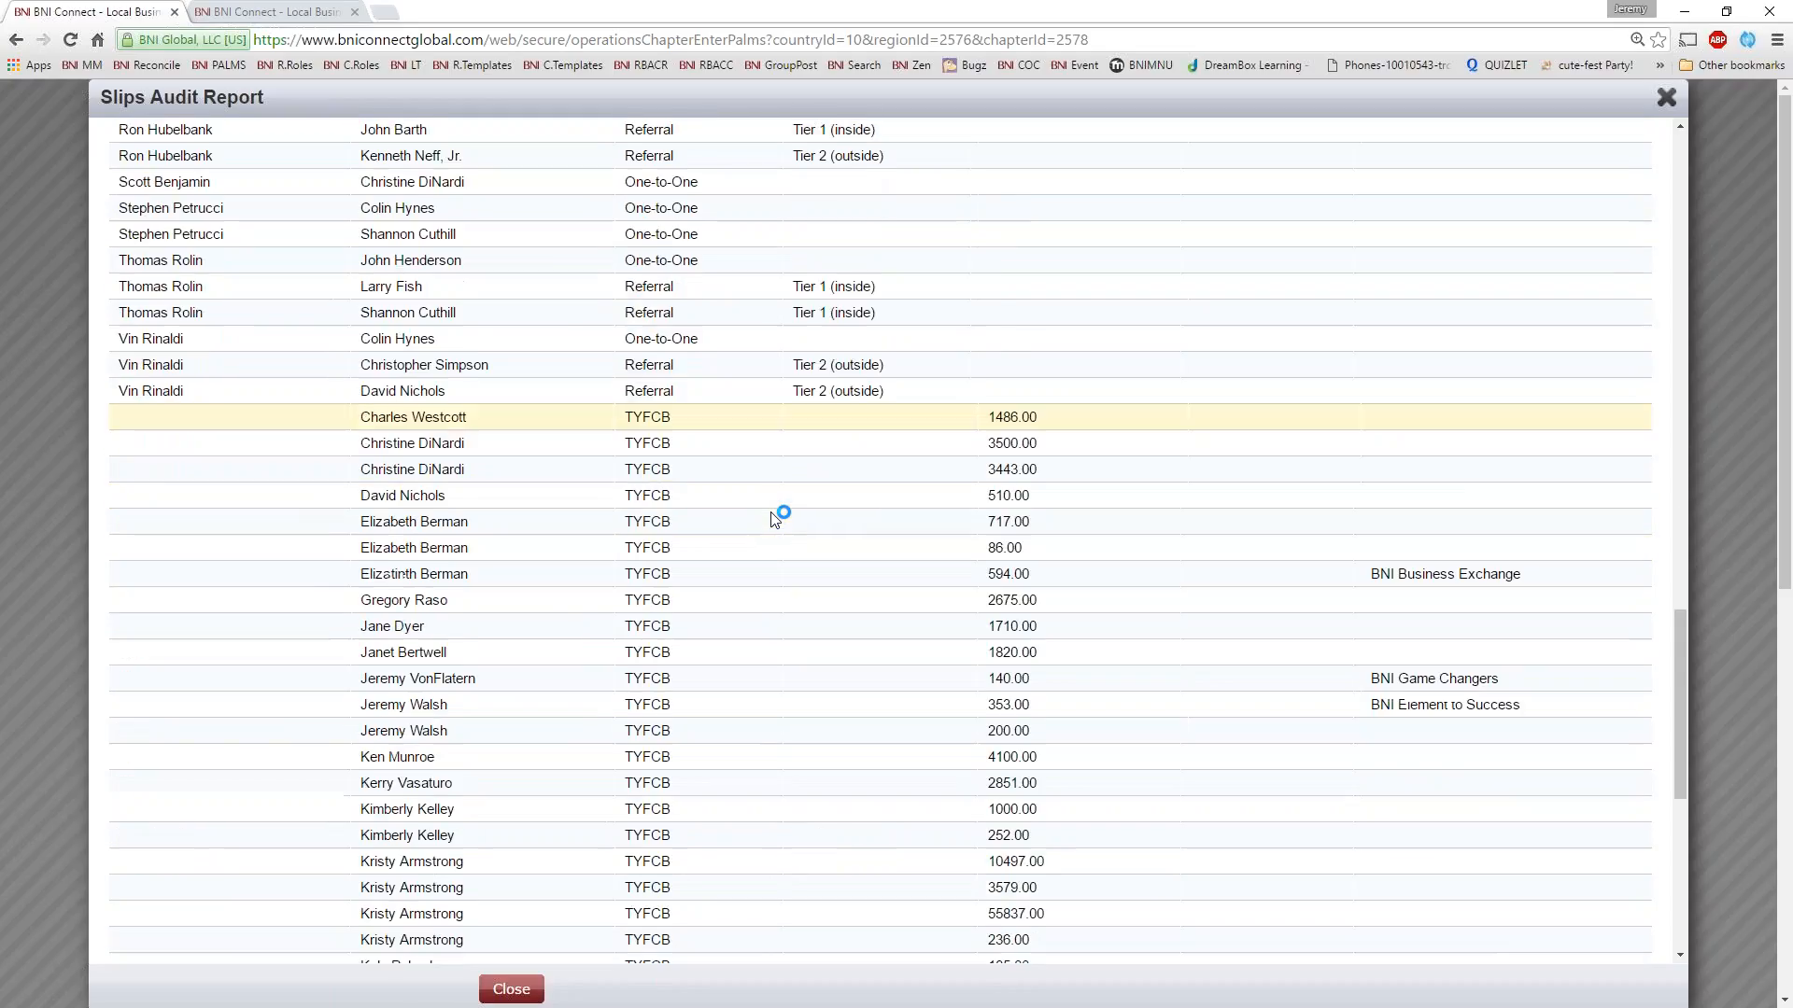
{"action": "scroll", "coordinate": [774, 516], "scroll_direction": "down", "scroll_amount": 2}
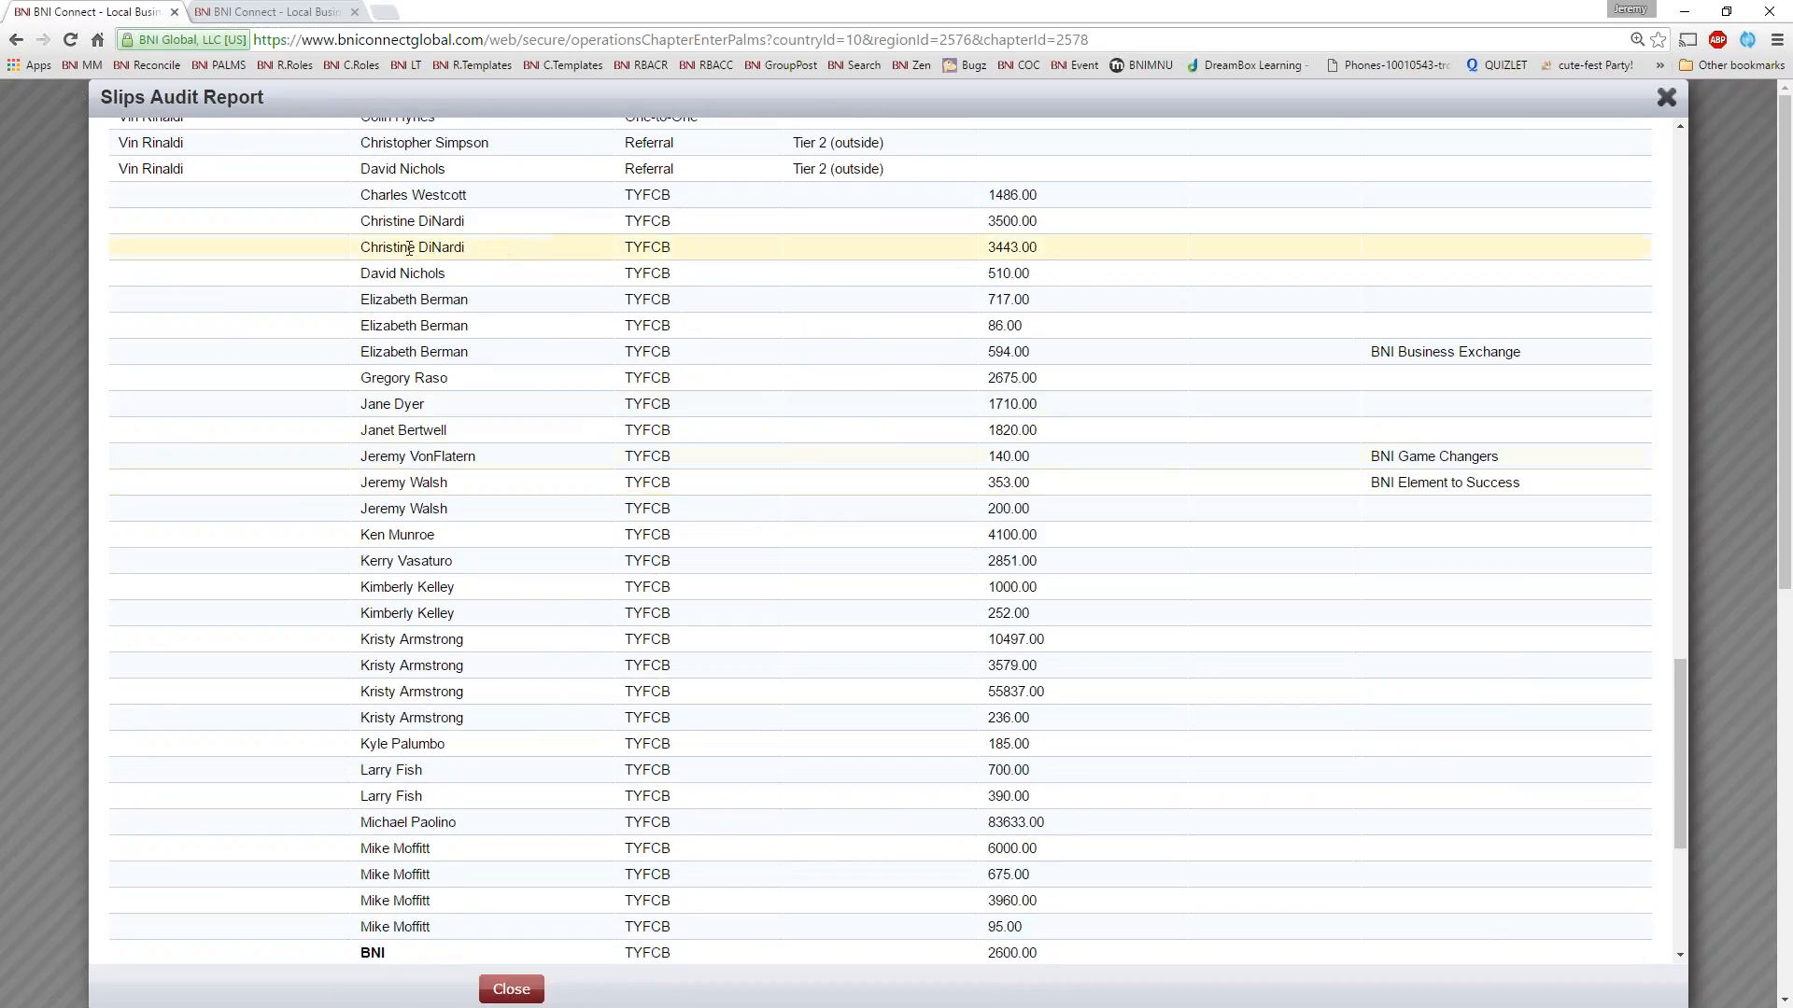
{"action": "left_click_drag", "start_coordinate": [396, 271], "coordinate": [457, 272]}
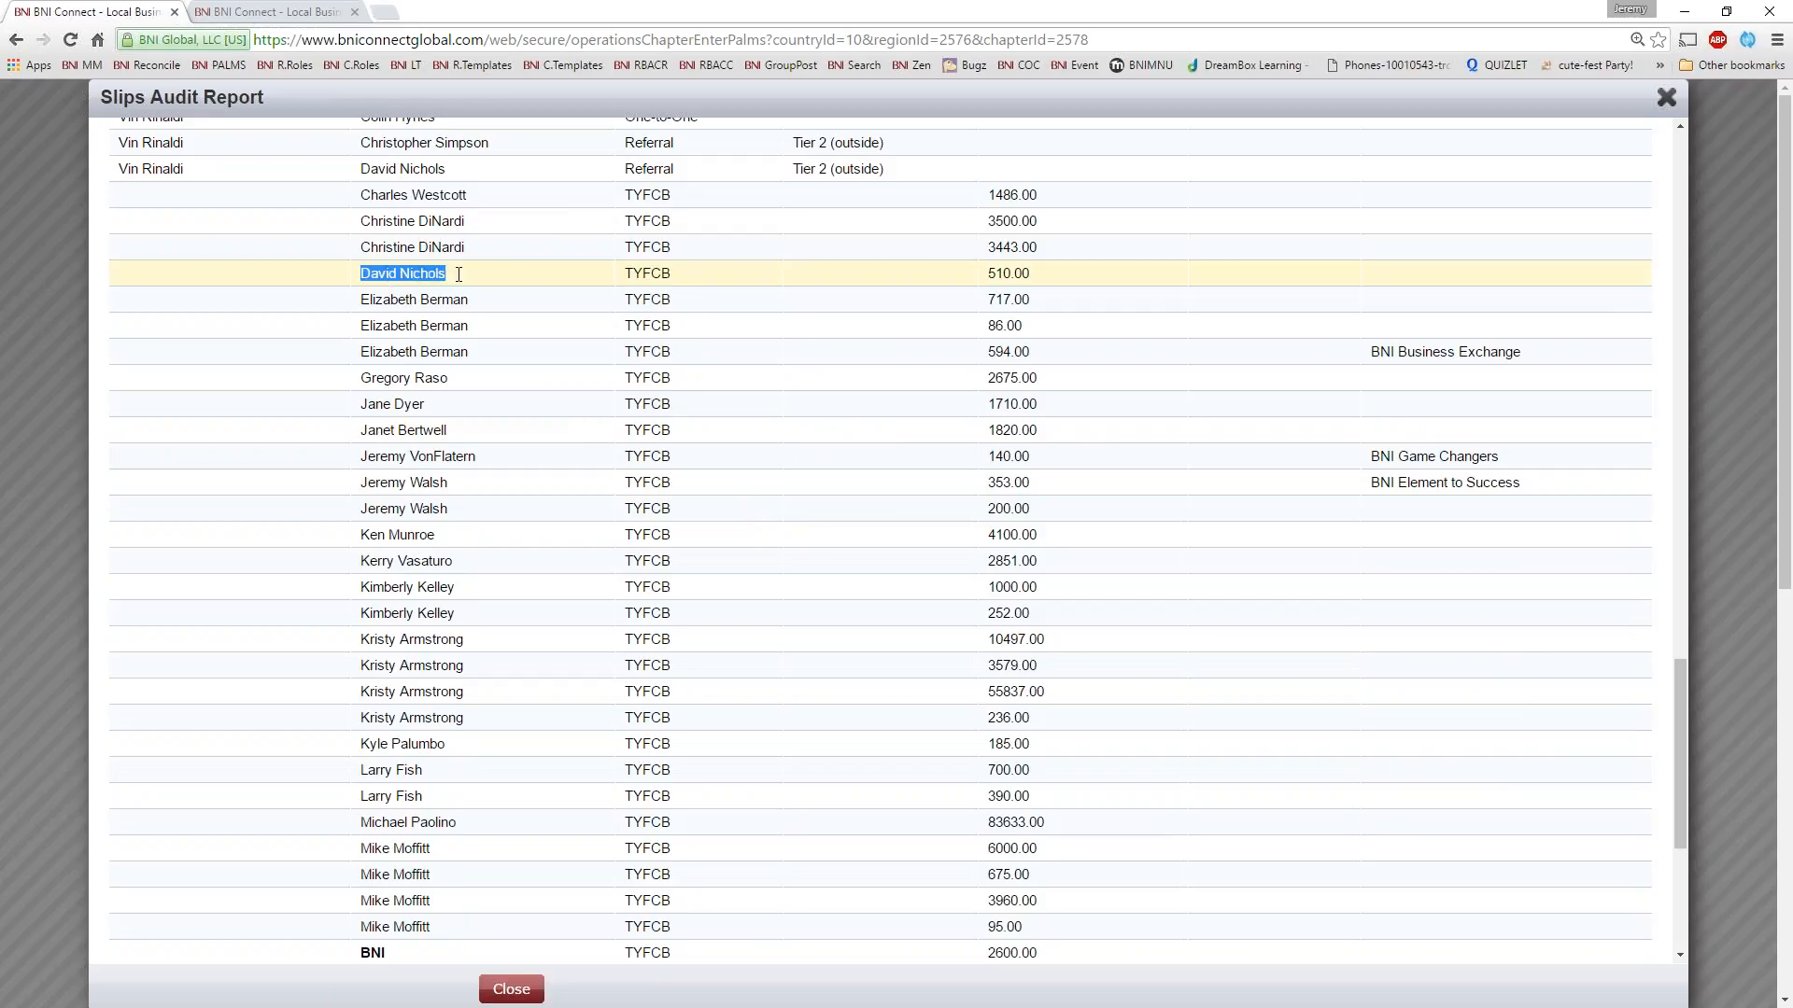
{"action": "left_click", "coordinate": [183, 275]}
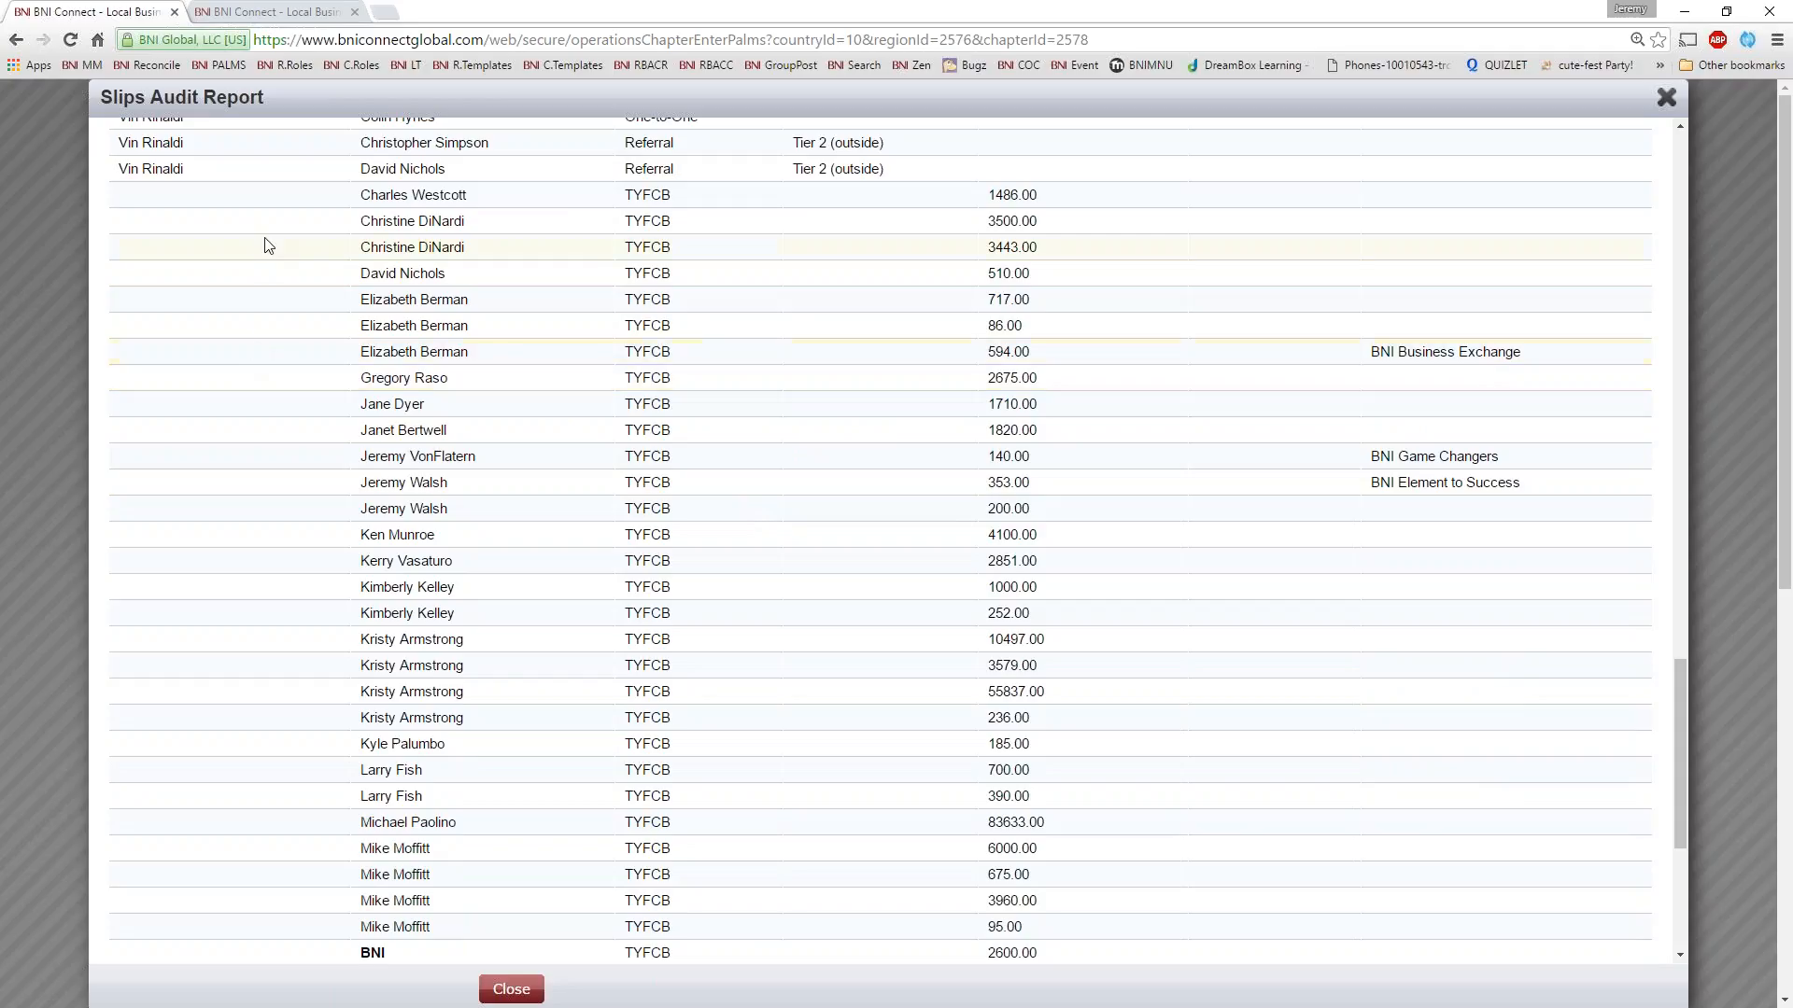
View the end of the Slips Audit Report, close it and return to the Remarks box below the PALMS sheet
{"action": "scroll", "coordinate": [523, 488], "scroll_direction": "down", "scroll_amount": 12}
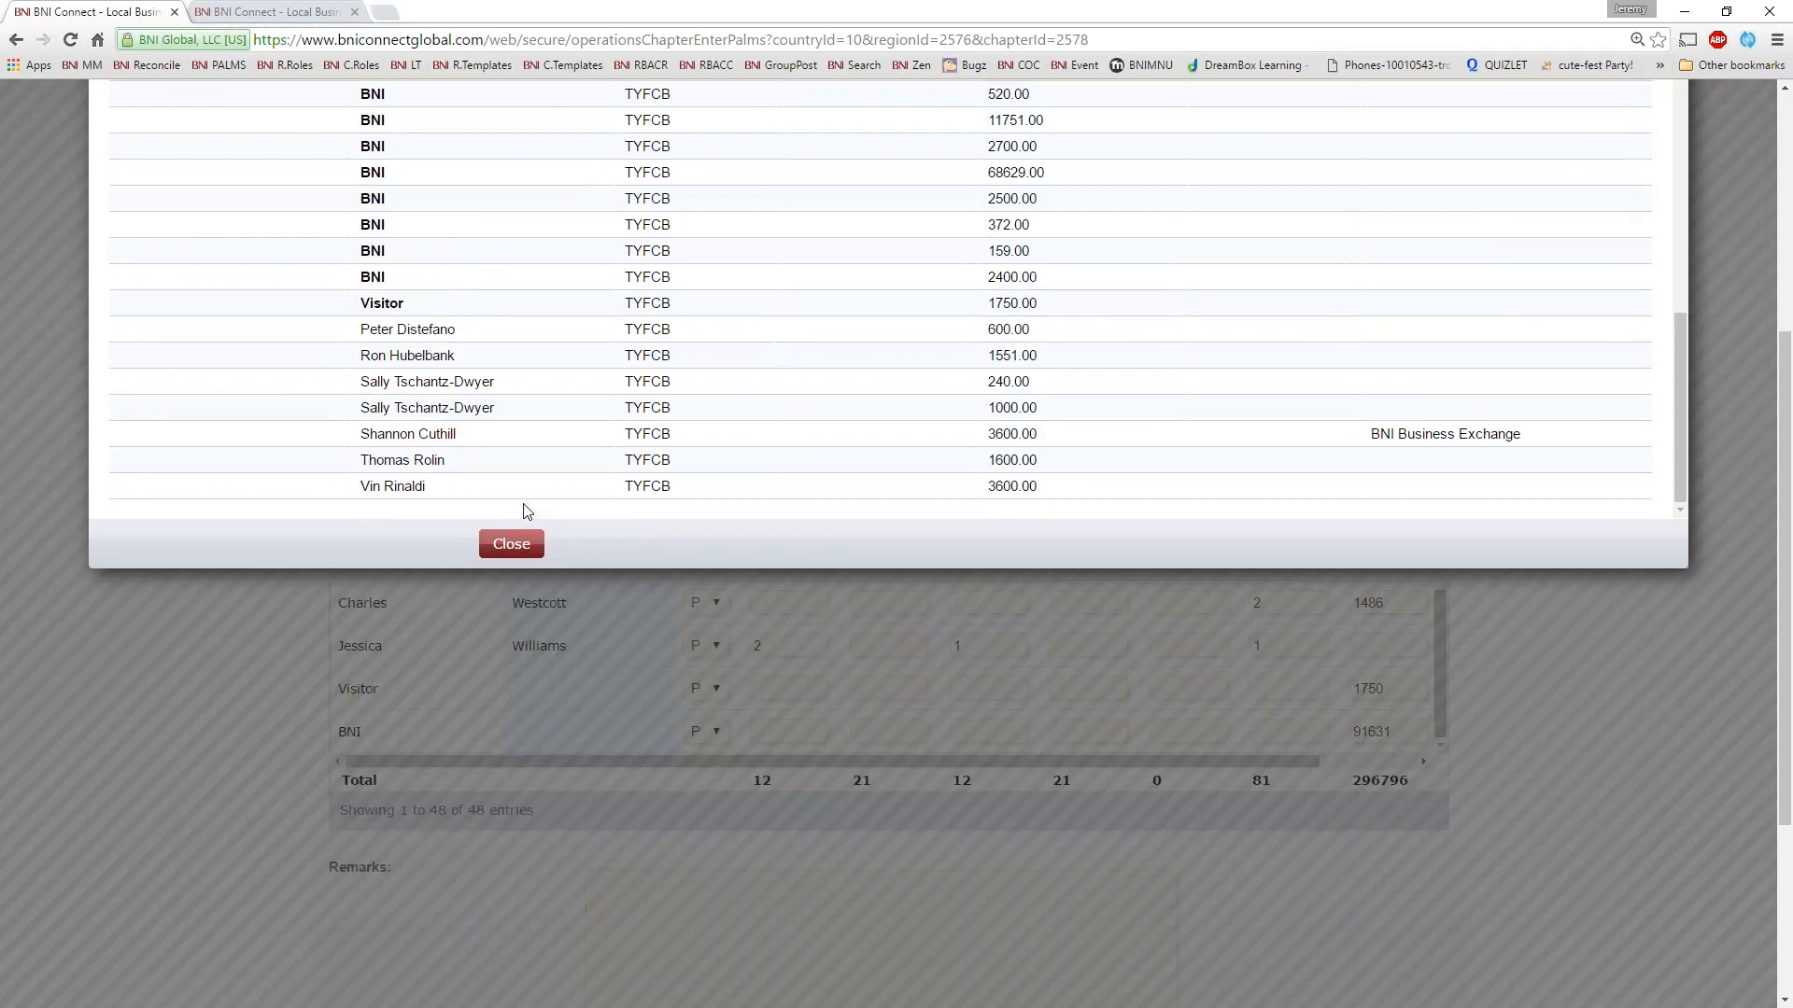
{"action": "left_click", "coordinate": [511, 538]}
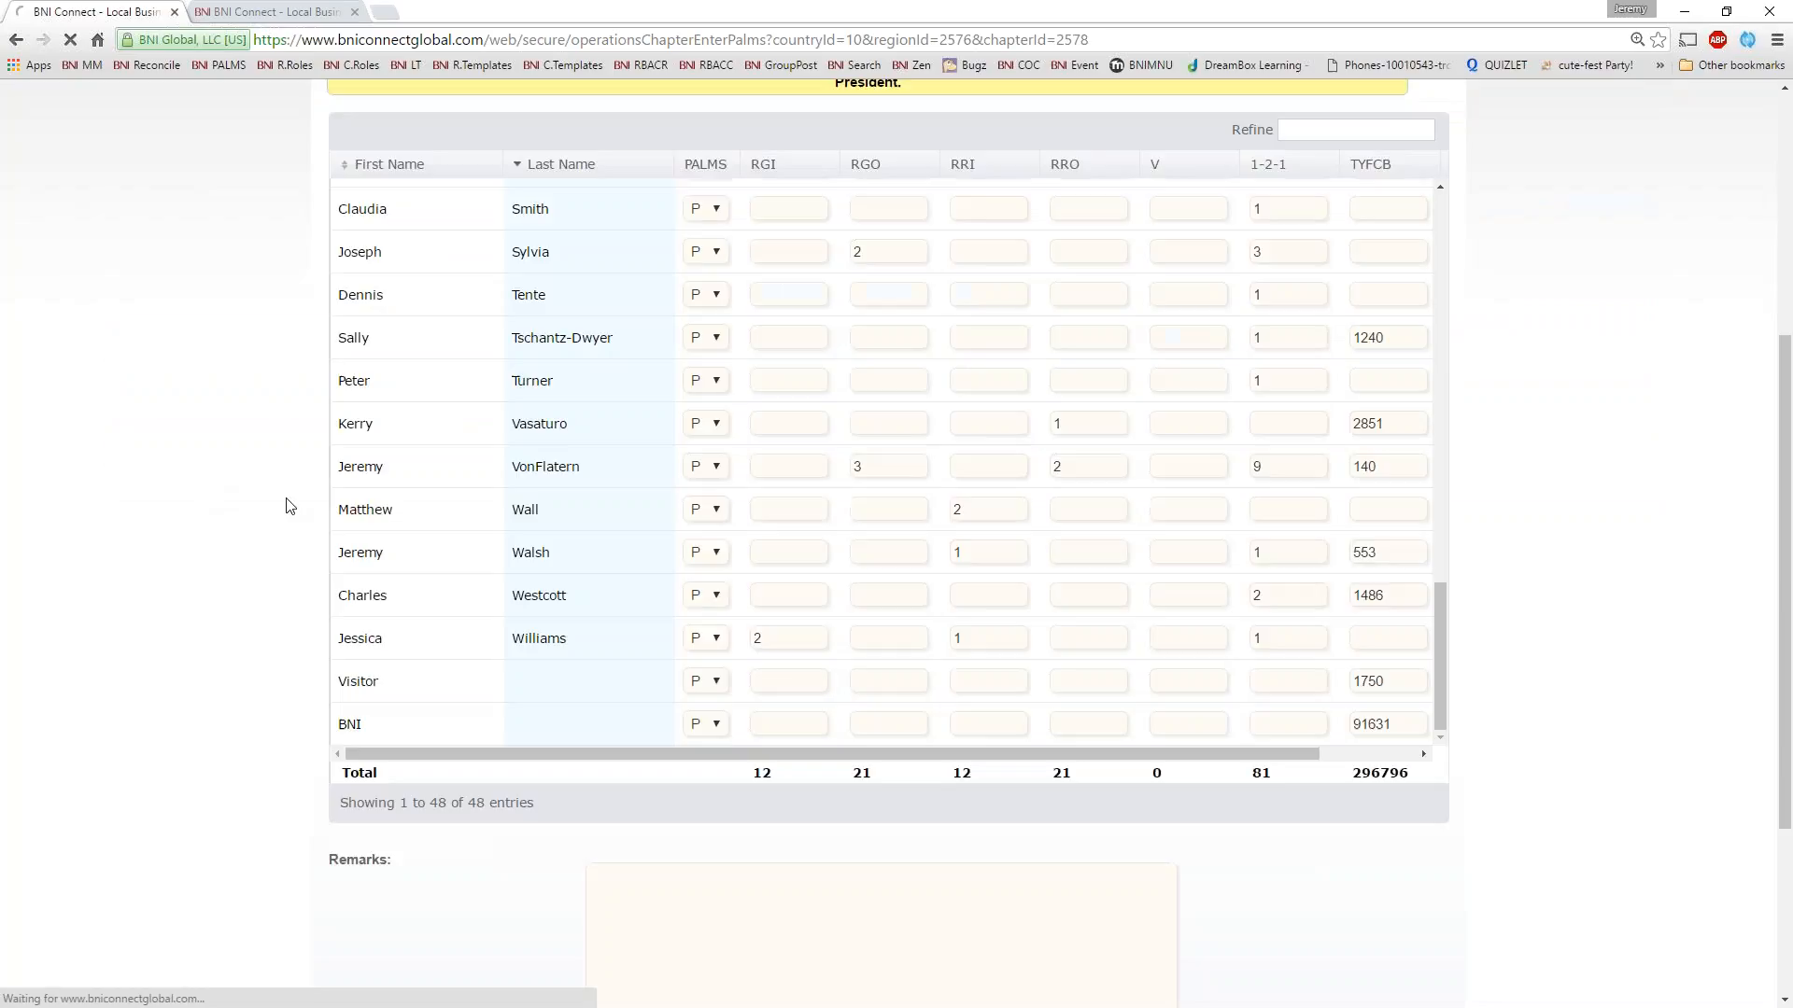
{"action": "scroll", "coordinate": [290, 504], "scroll_direction": "down", "scroll_amount": 3}
{"action": "left_click", "coordinate": [709, 614]}
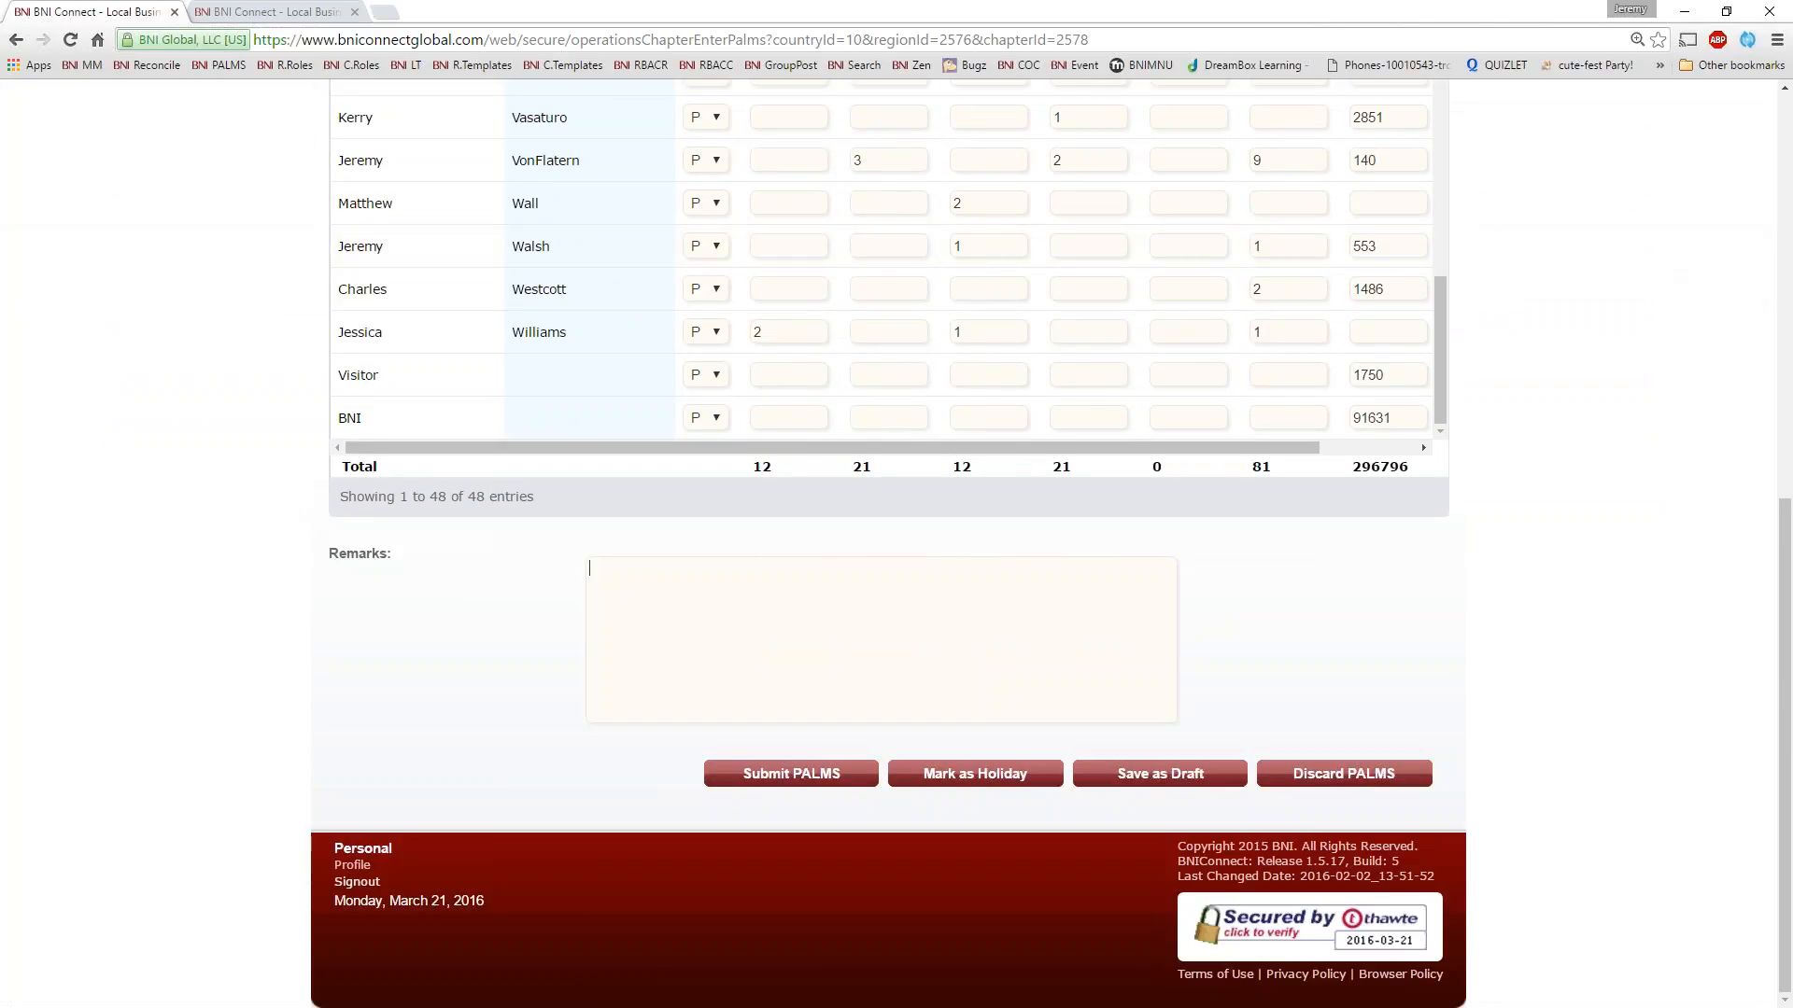
Leave the PALMS entry sheet and open the chapter's View PALMS Summary page under Meeting Management
{"action": "scroll", "coordinate": [392, 732], "scroll_direction": "up", "scroll_amount": 15}
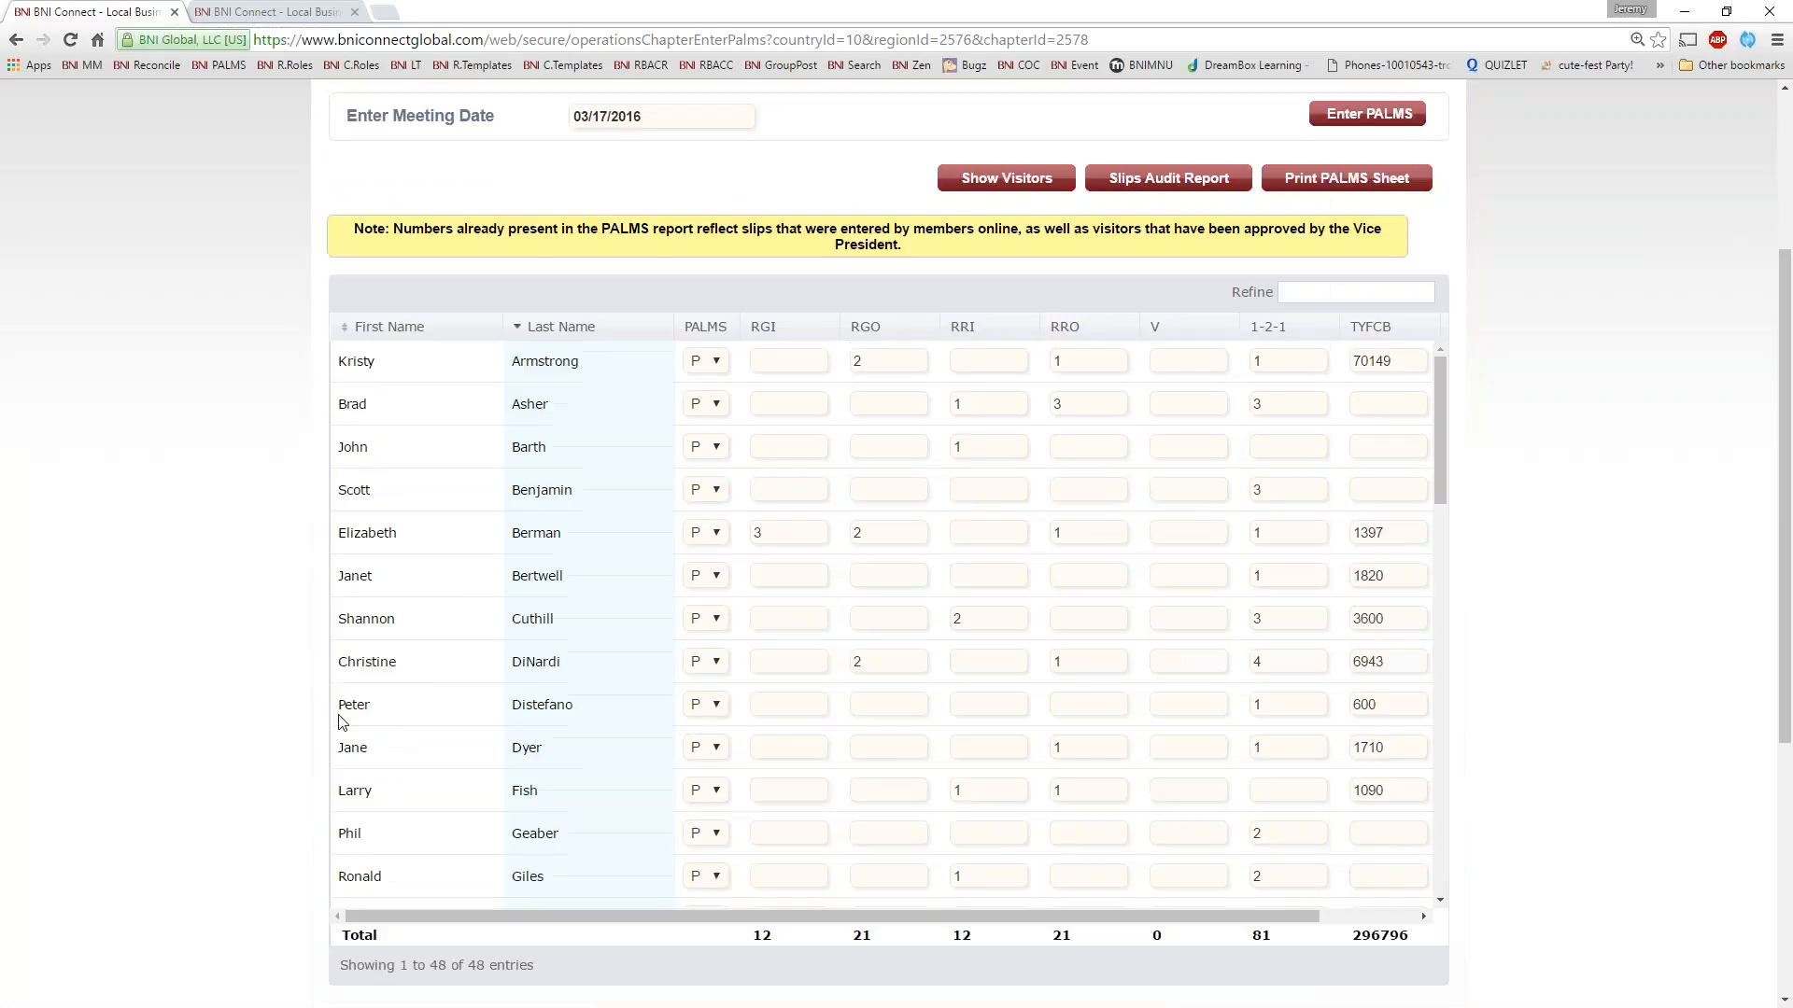
{"action": "scroll", "coordinate": [311, 714], "scroll_direction": "up", "scroll_amount": 1}
{"action": "scroll", "coordinate": [311, 713], "scroll_direction": "up", "scroll_amount": 3}
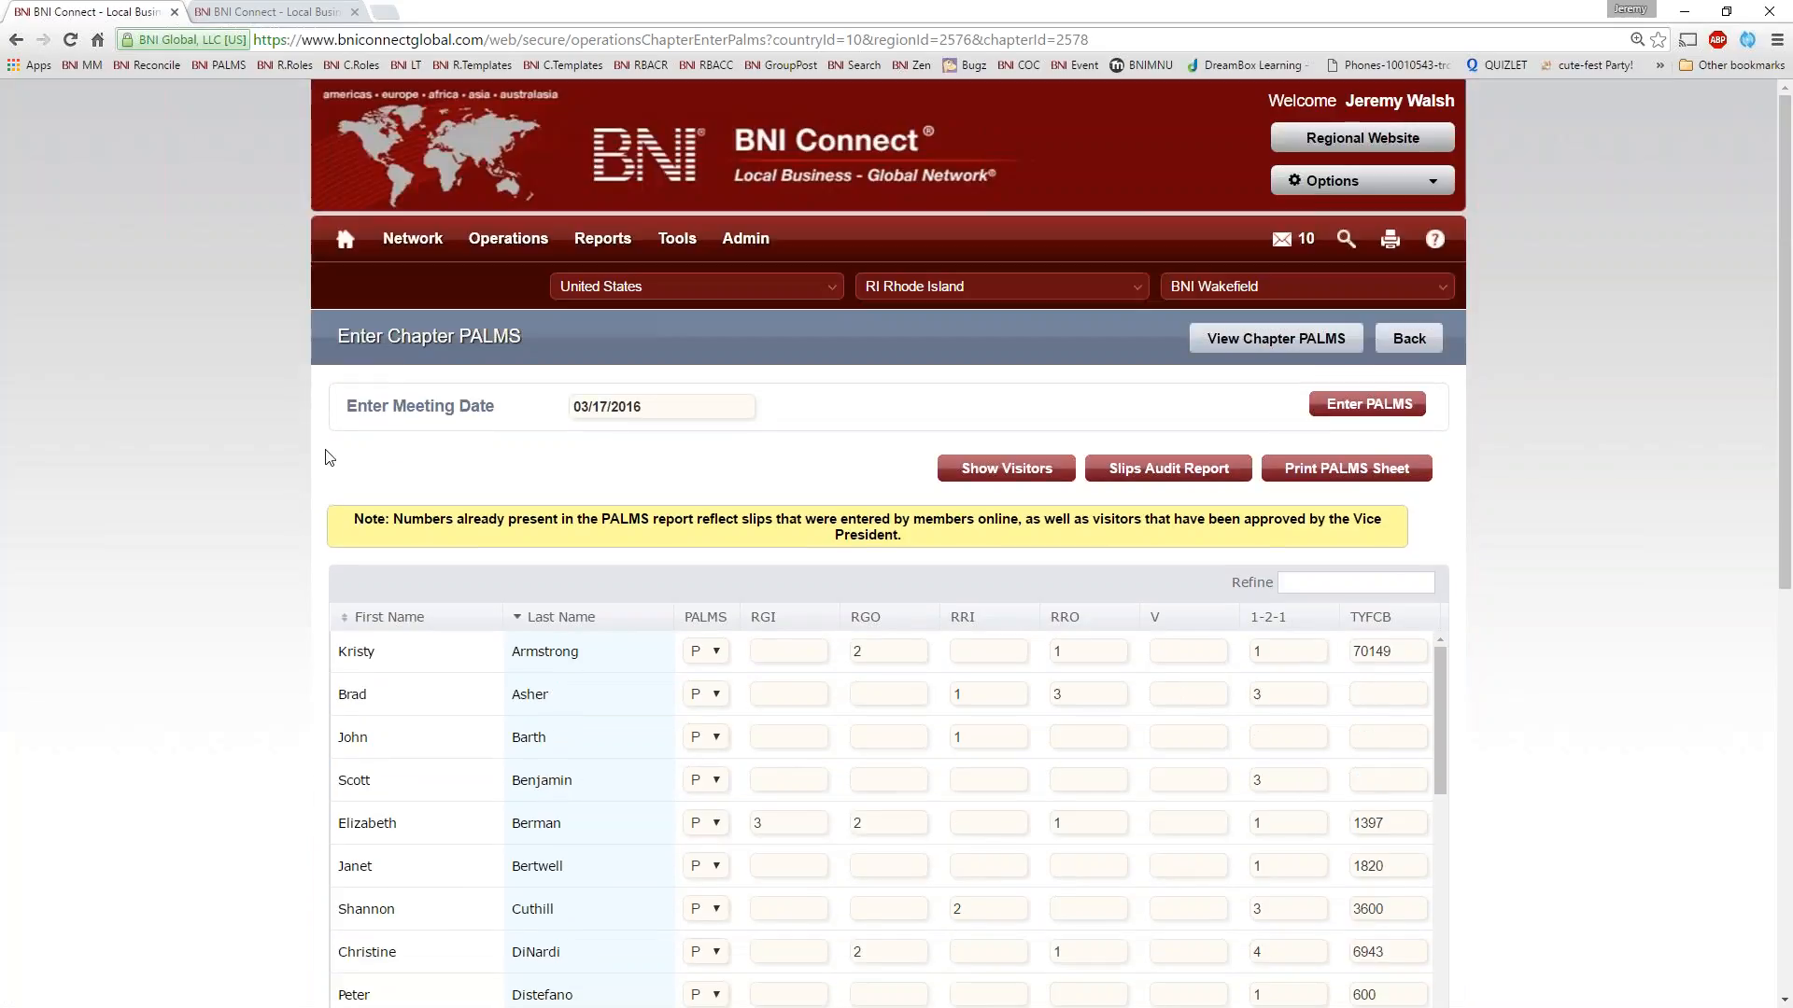
{"action": "mouse_move", "coordinate": [508, 240]}
{"action": "left_click", "coordinate": [495, 376]}
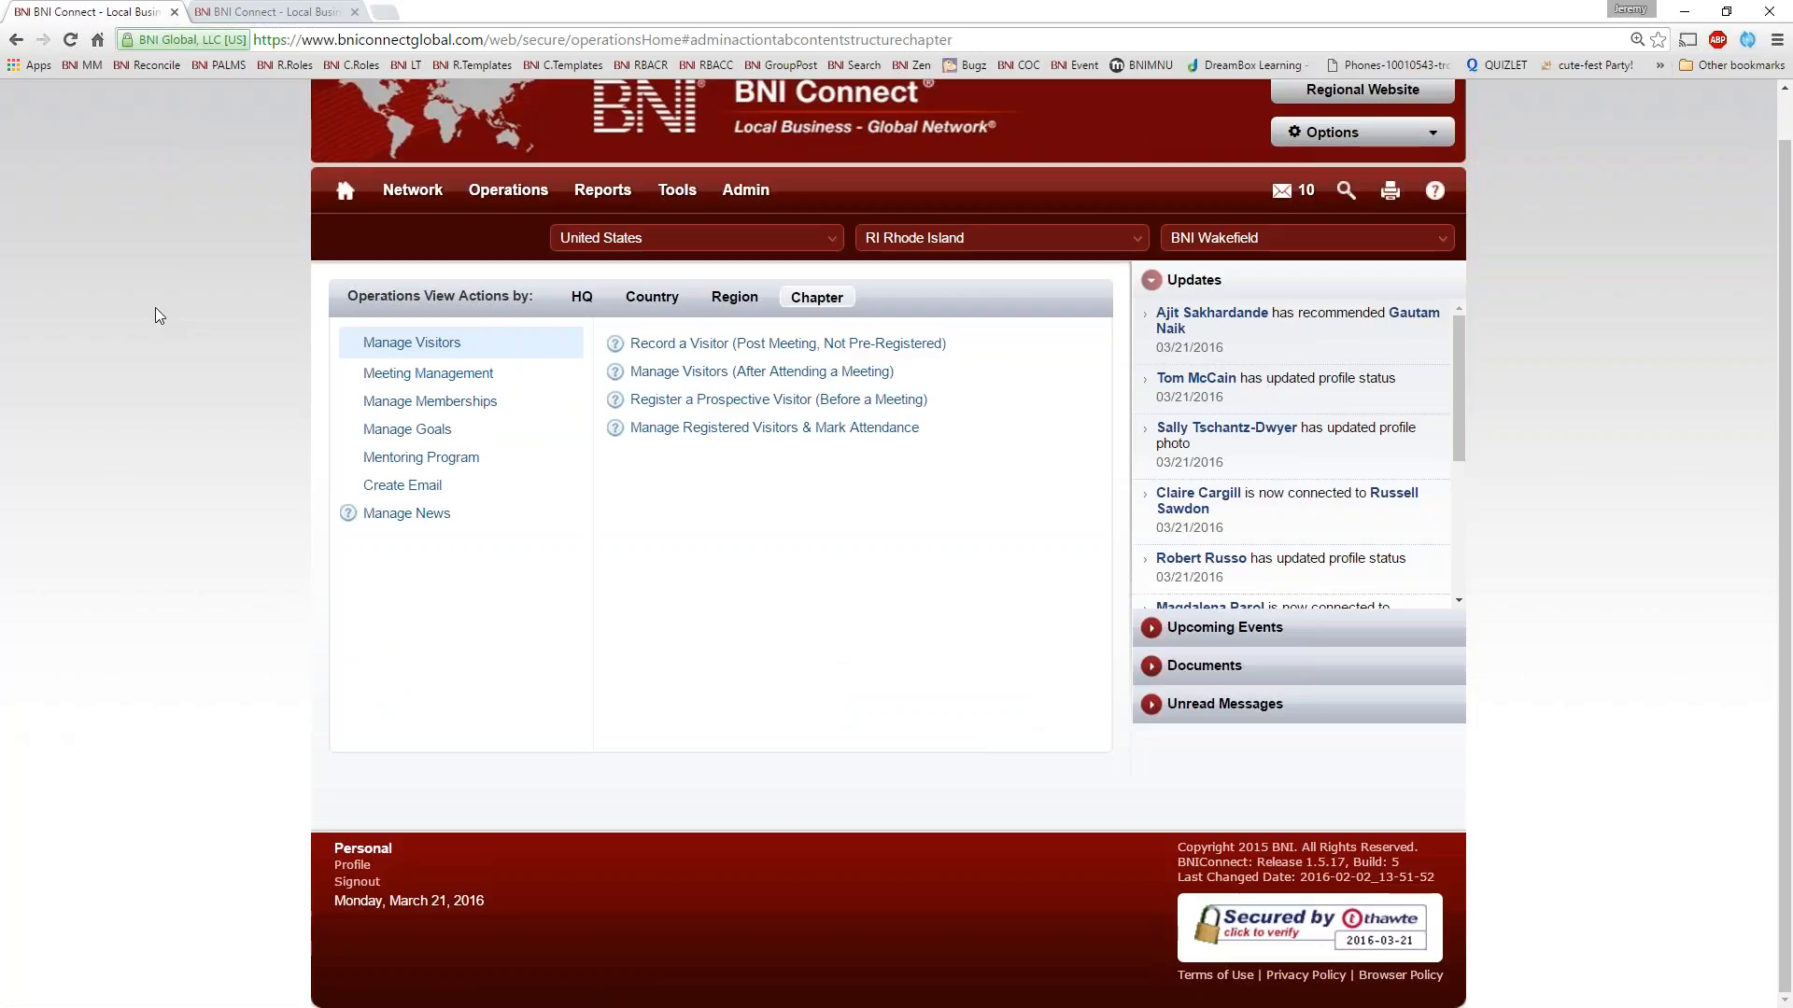
{"action": "left_click", "coordinate": [472, 378]}
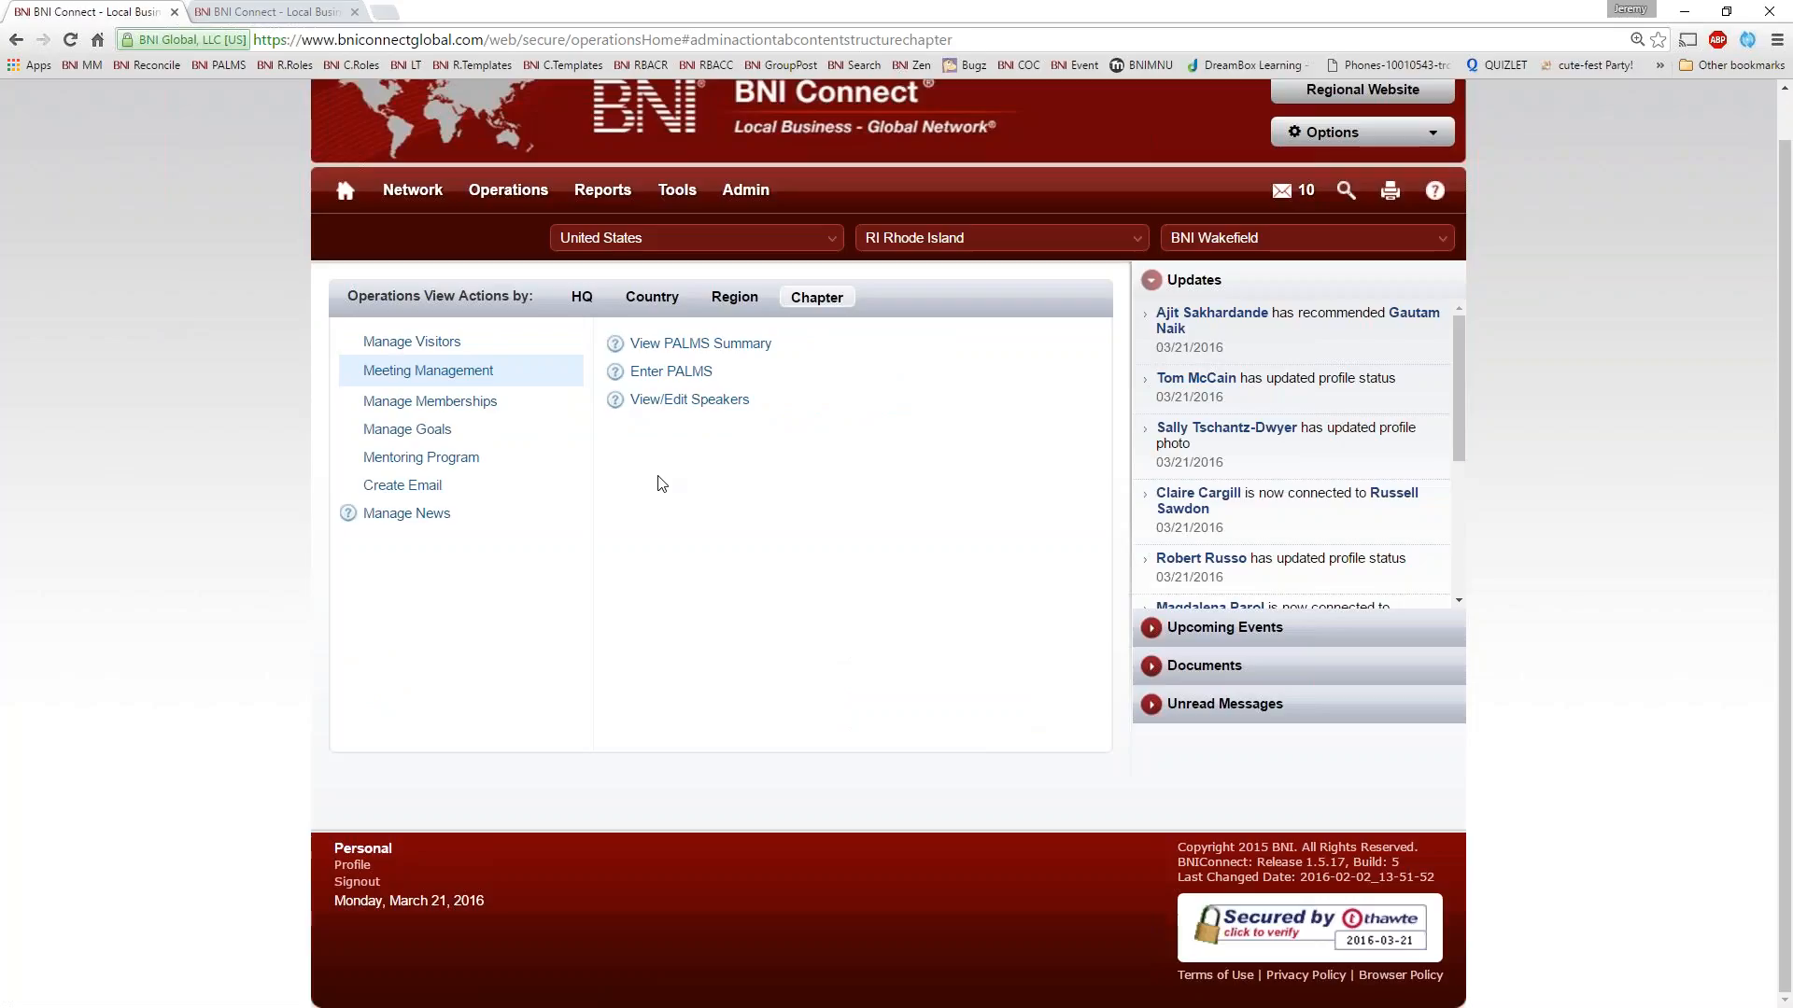
{"action": "left_click", "coordinate": [670, 345]}
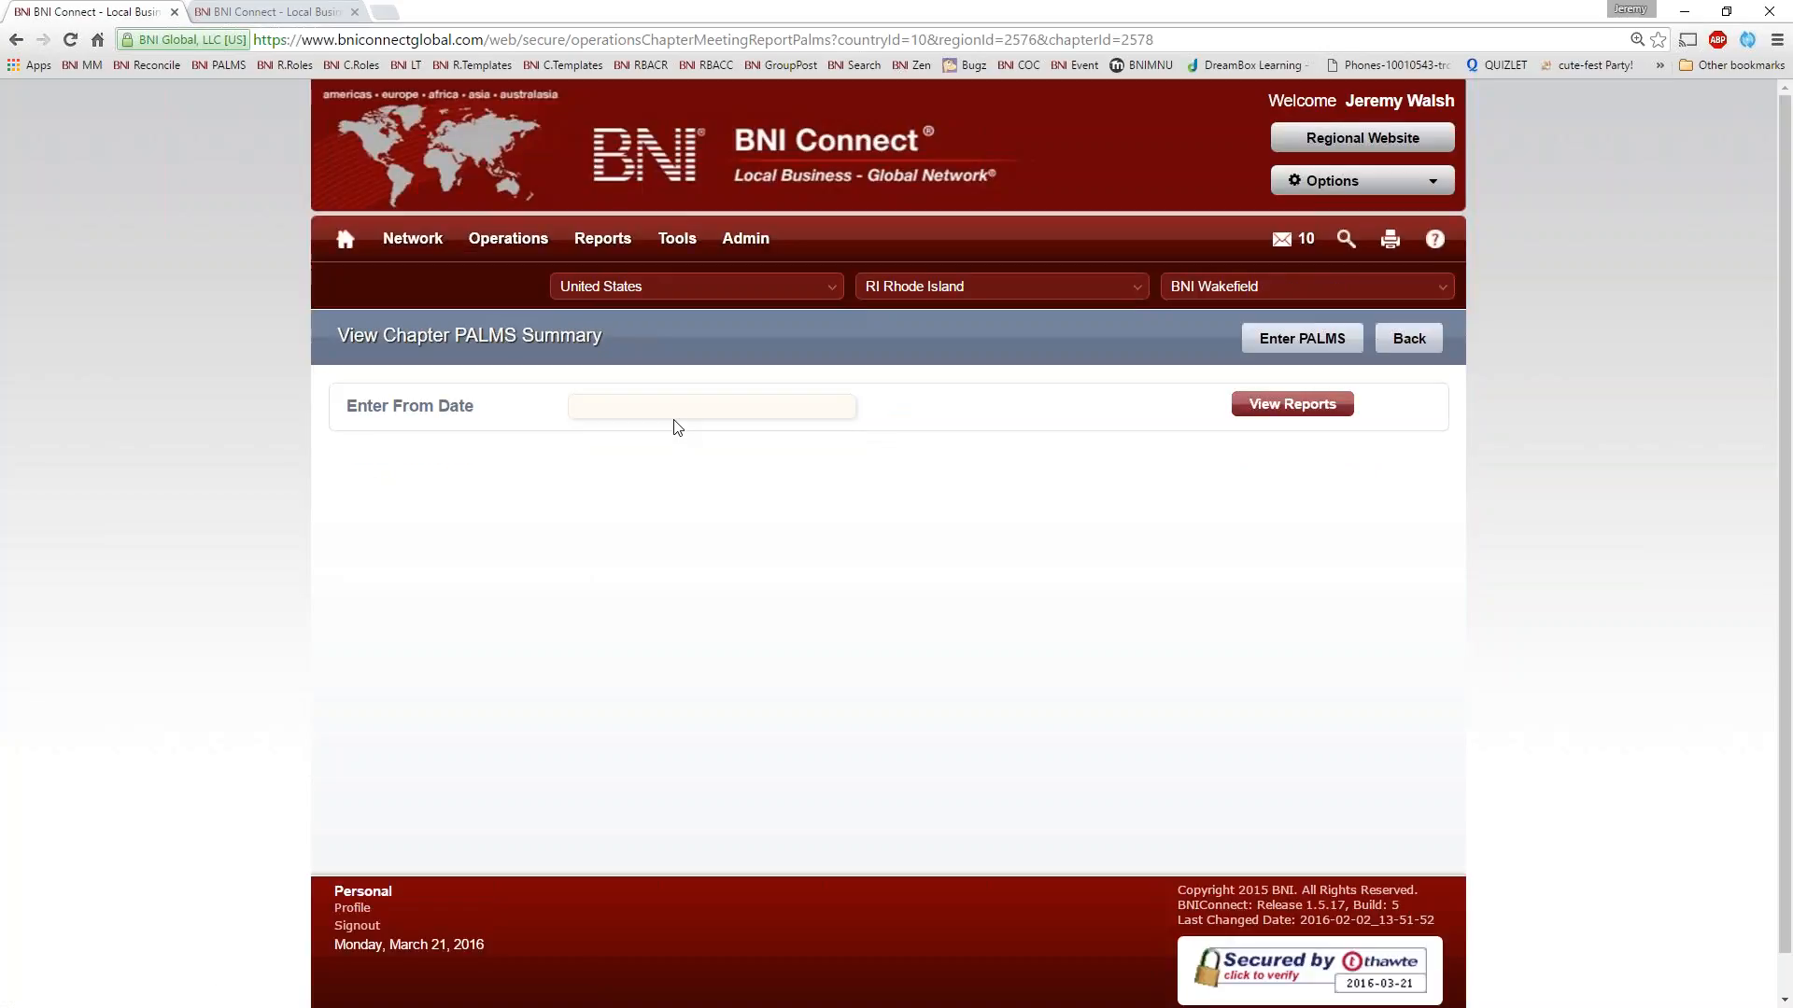
List the chapter's PALMS reports from 02/18/2016 and highlight the 03/24/2016 meeting date
{"action": "left_click", "coordinate": [674, 412]}
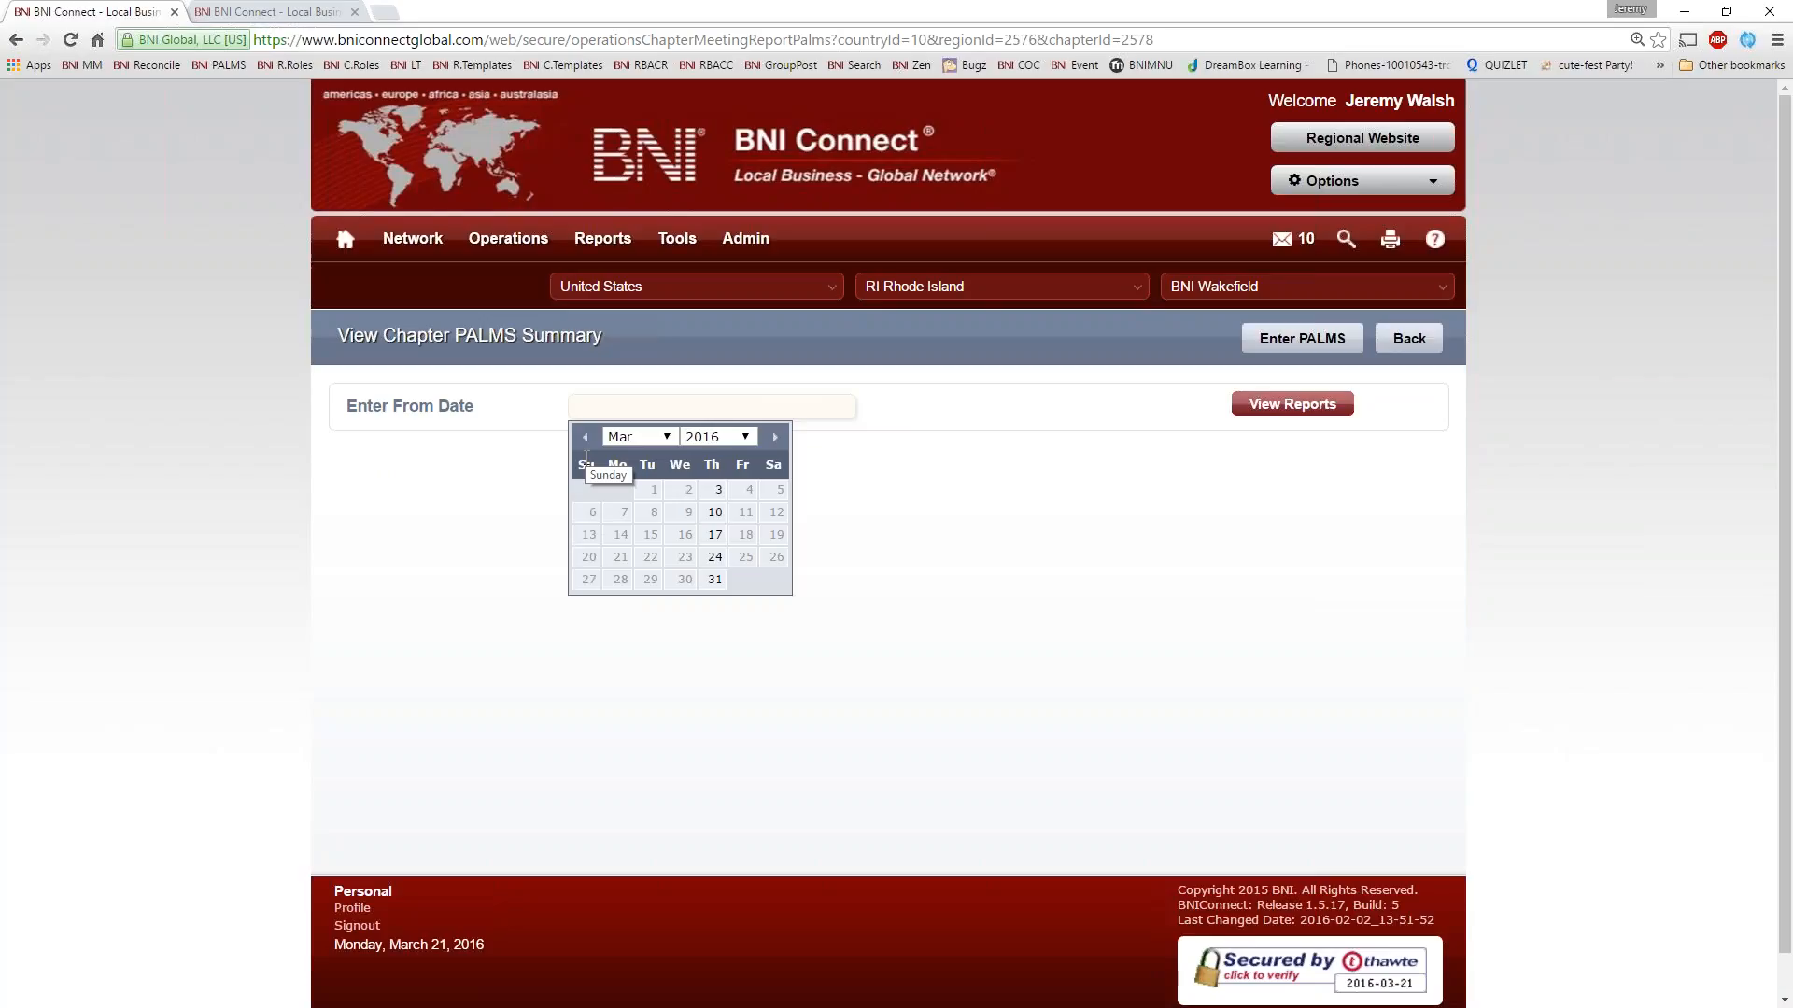
{"action": "left_click", "coordinate": [585, 437]}
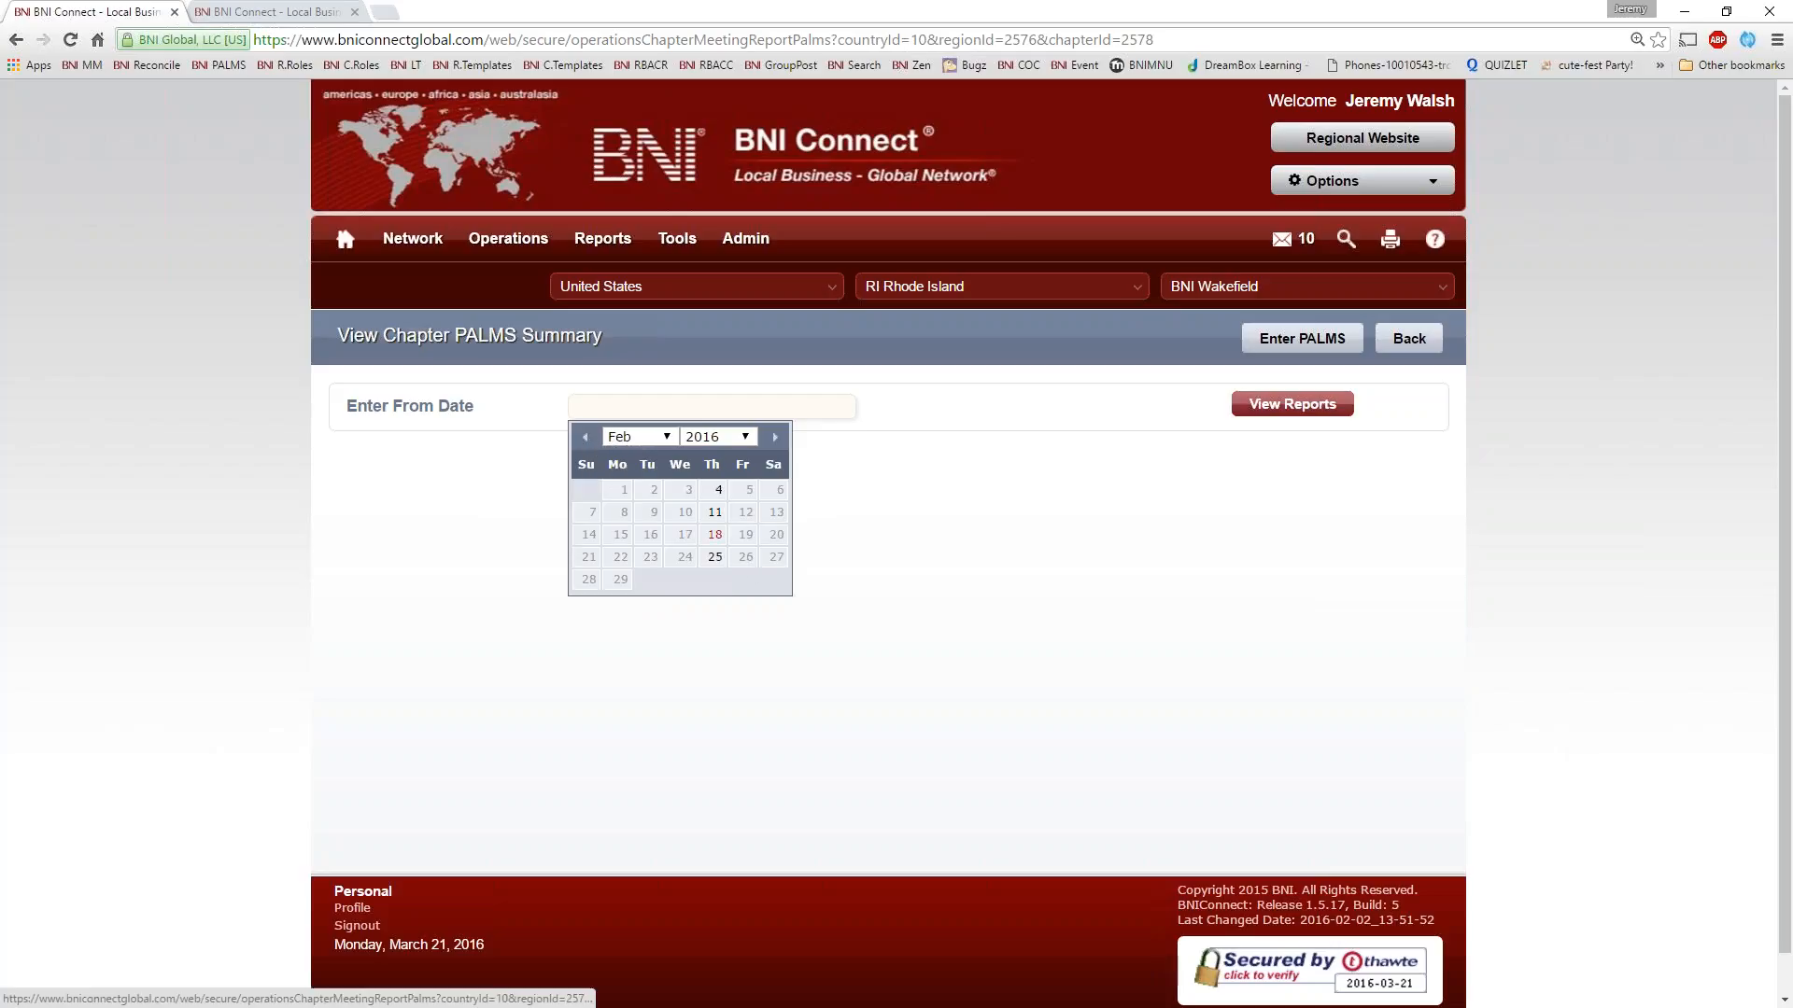
{"action": "left_click", "coordinate": [714, 534]}
{"action": "left_click", "coordinate": [1324, 408]}
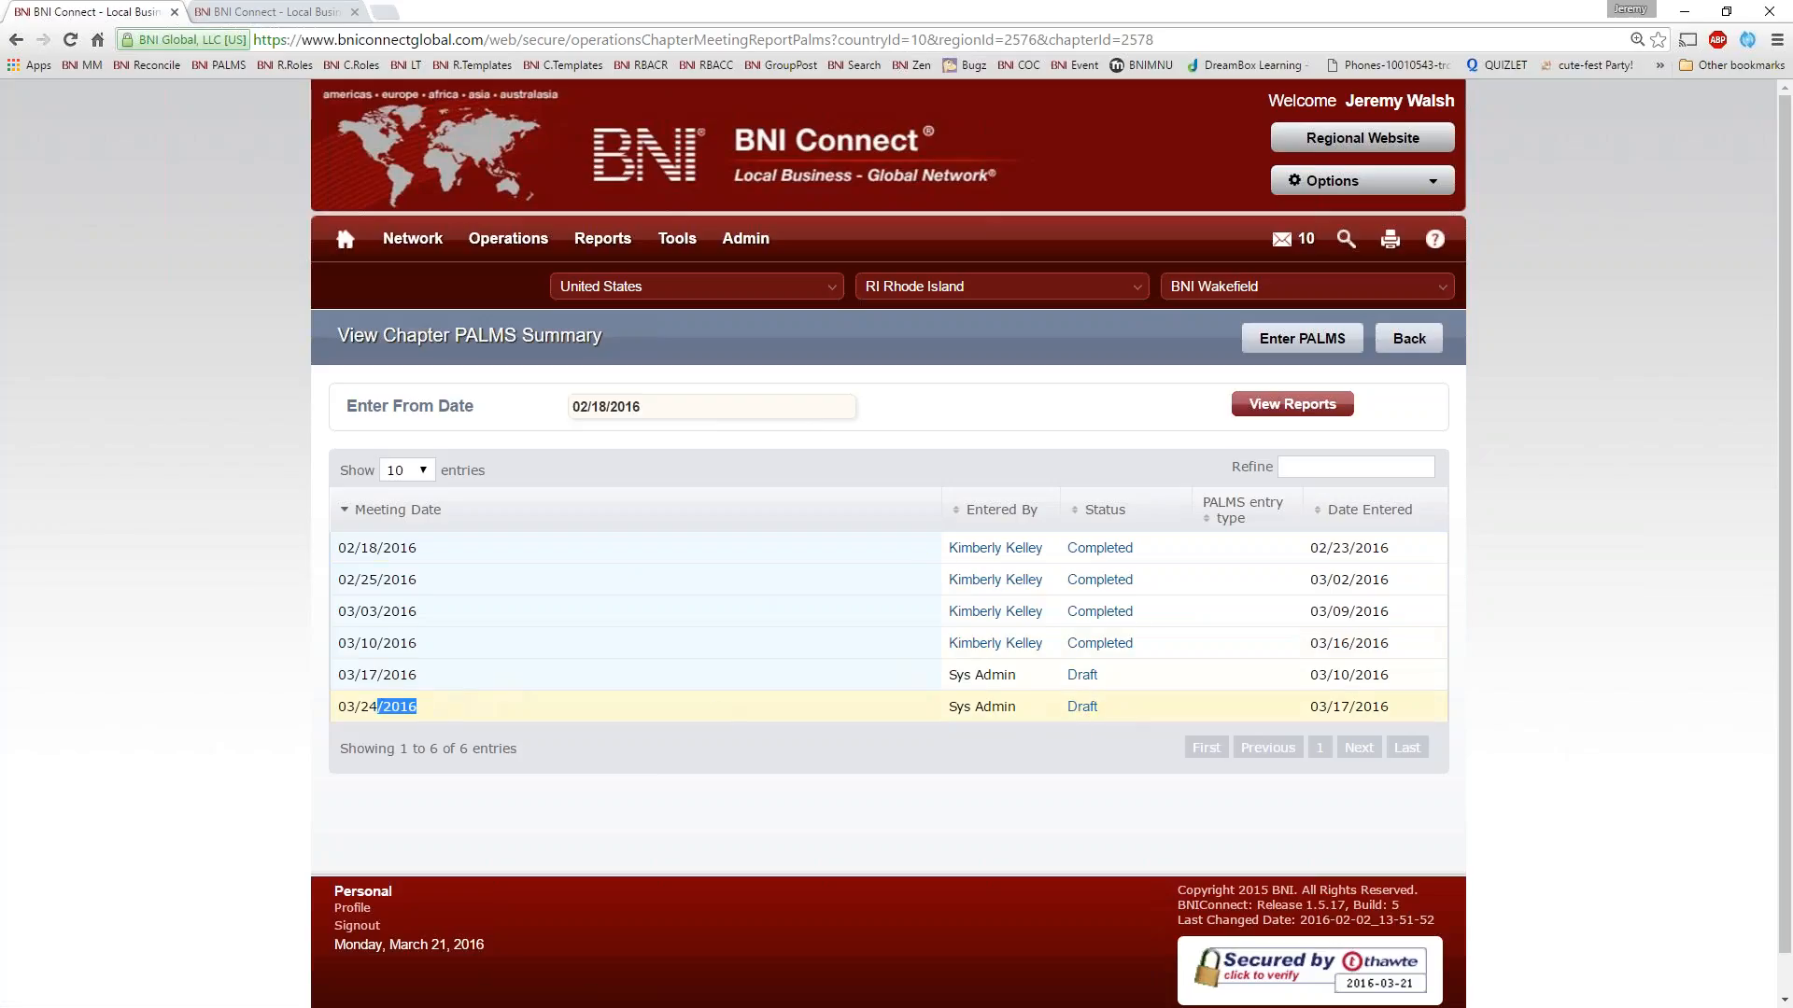
{"action": "left_click_drag", "start_coordinate": [378, 707], "coordinate": [336, 707]}
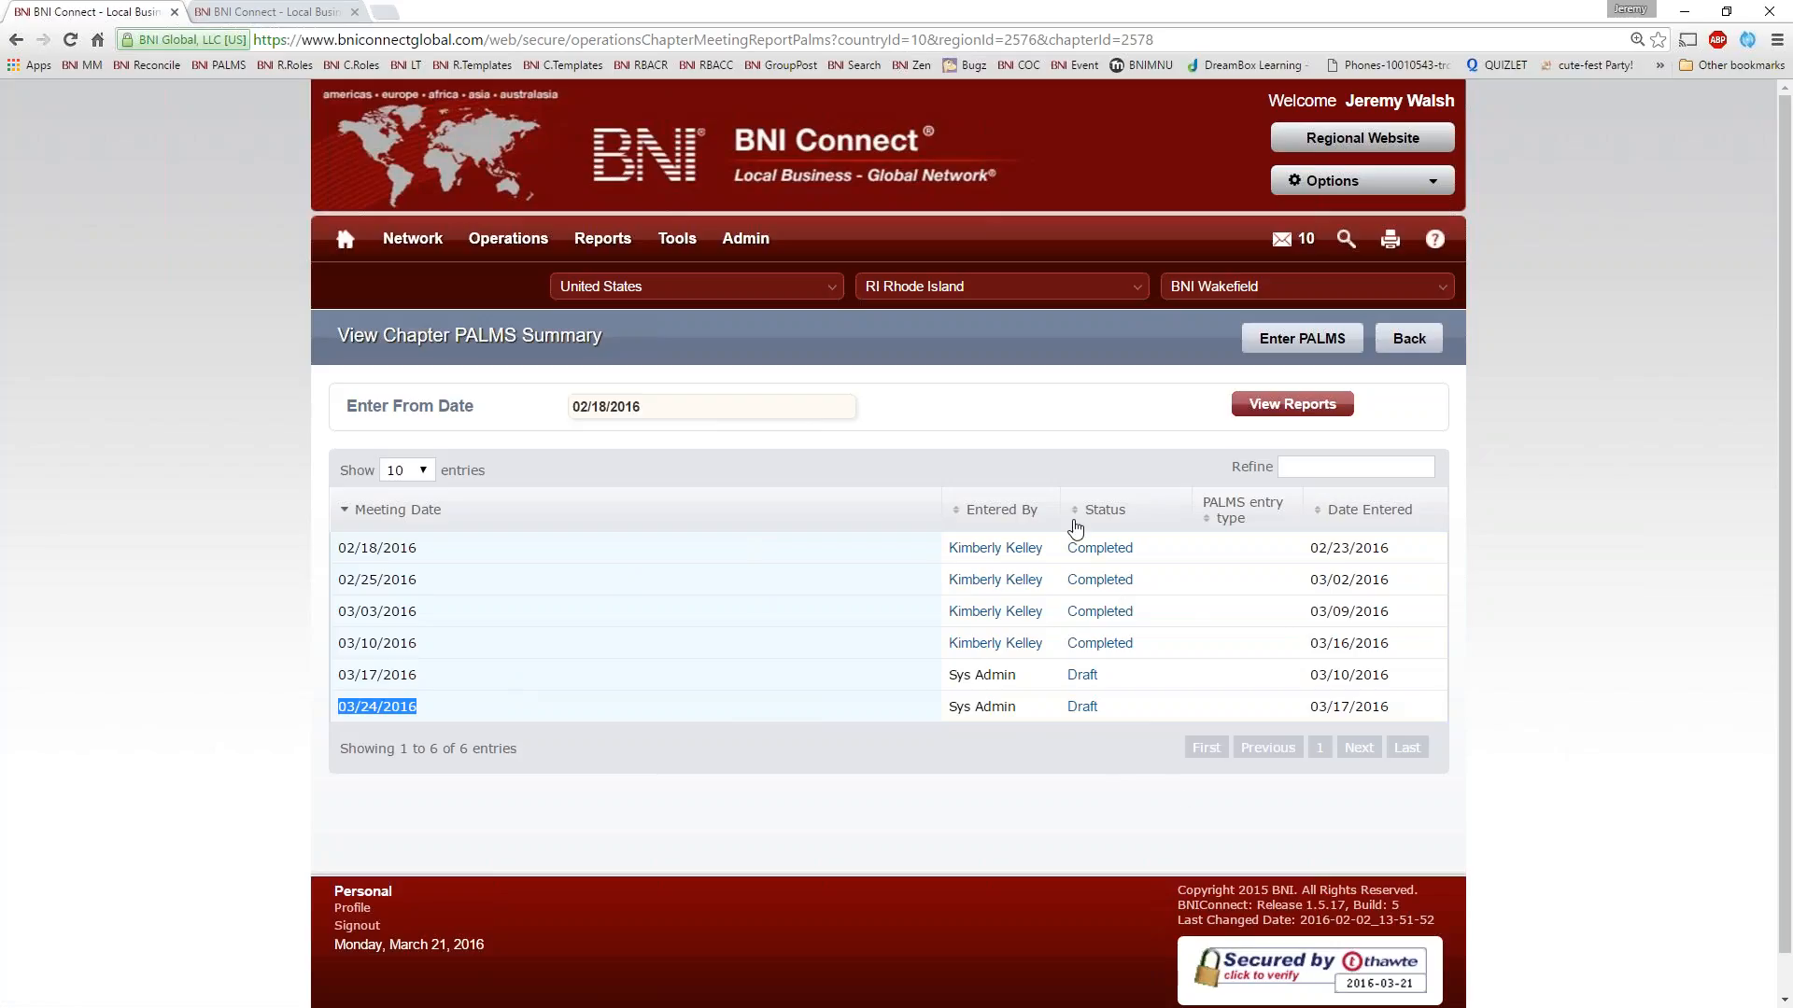
Open the completed 02/18/2016 PALMS report and check a member's attendance mark, the totals and the Unlock Palms option
{"action": "left_click", "coordinate": [1090, 550]}
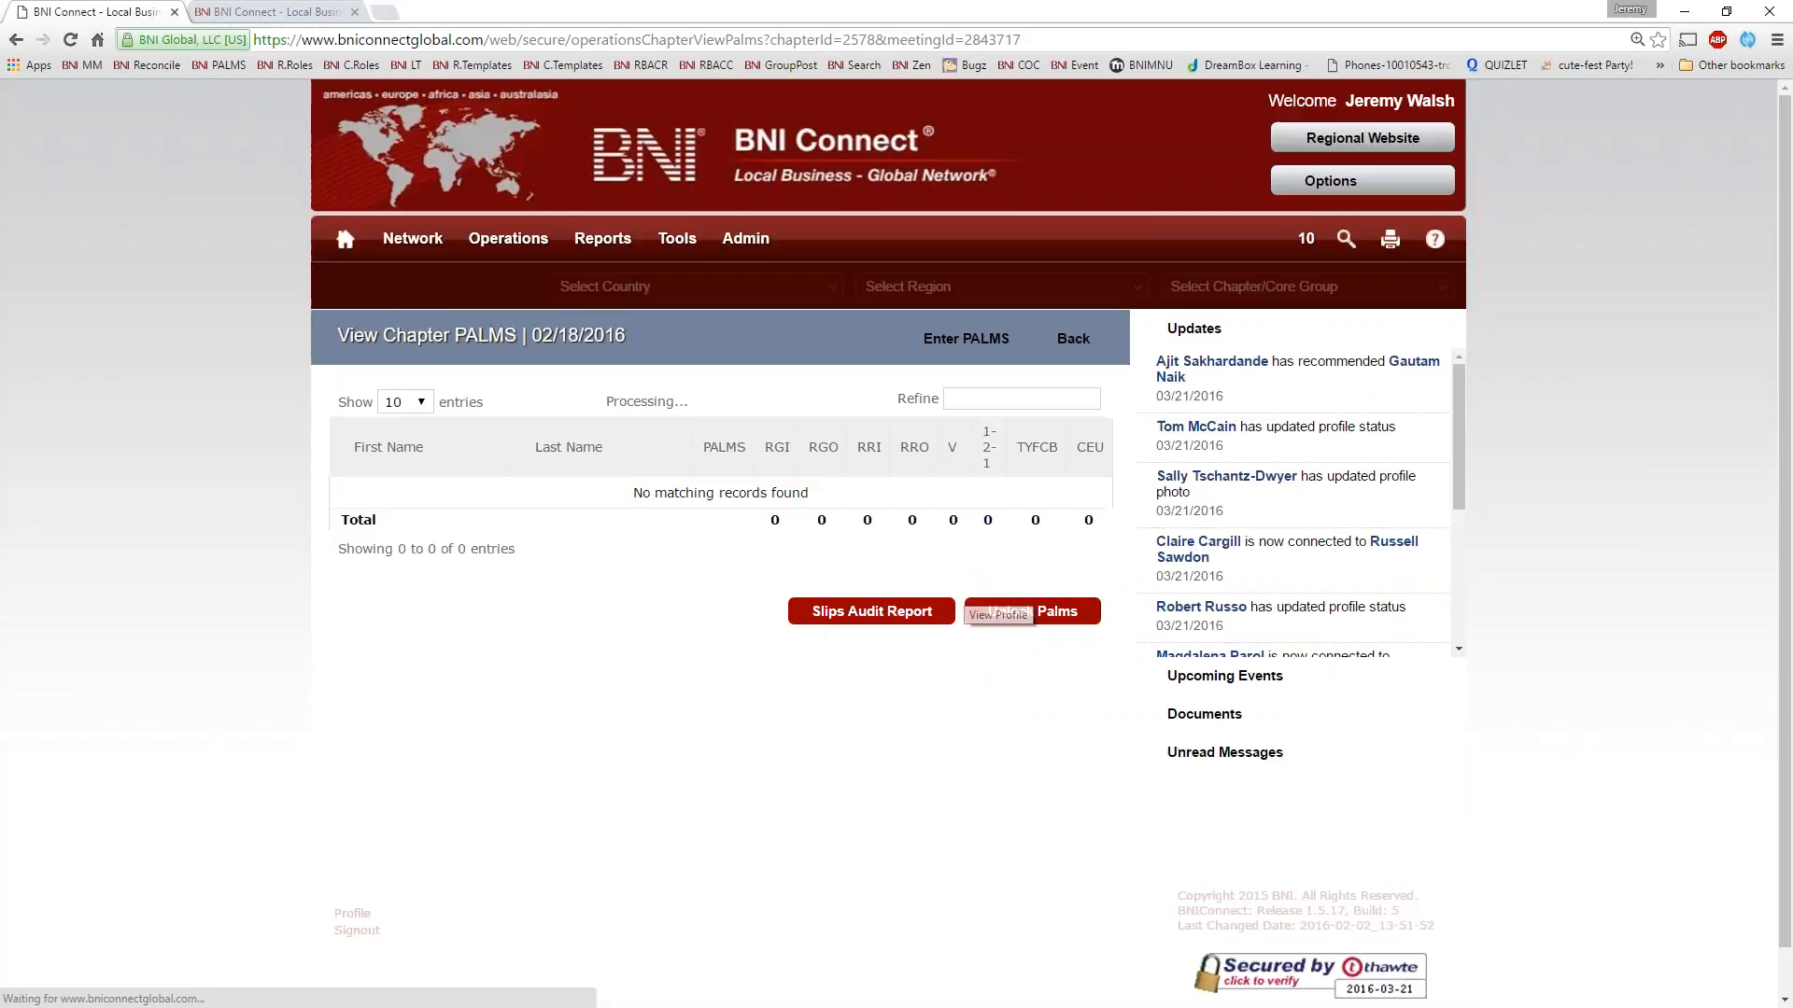
{"action": "scroll", "coordinate": [929, 532], "scroll_direction": "down", "scroll_amount": 4}
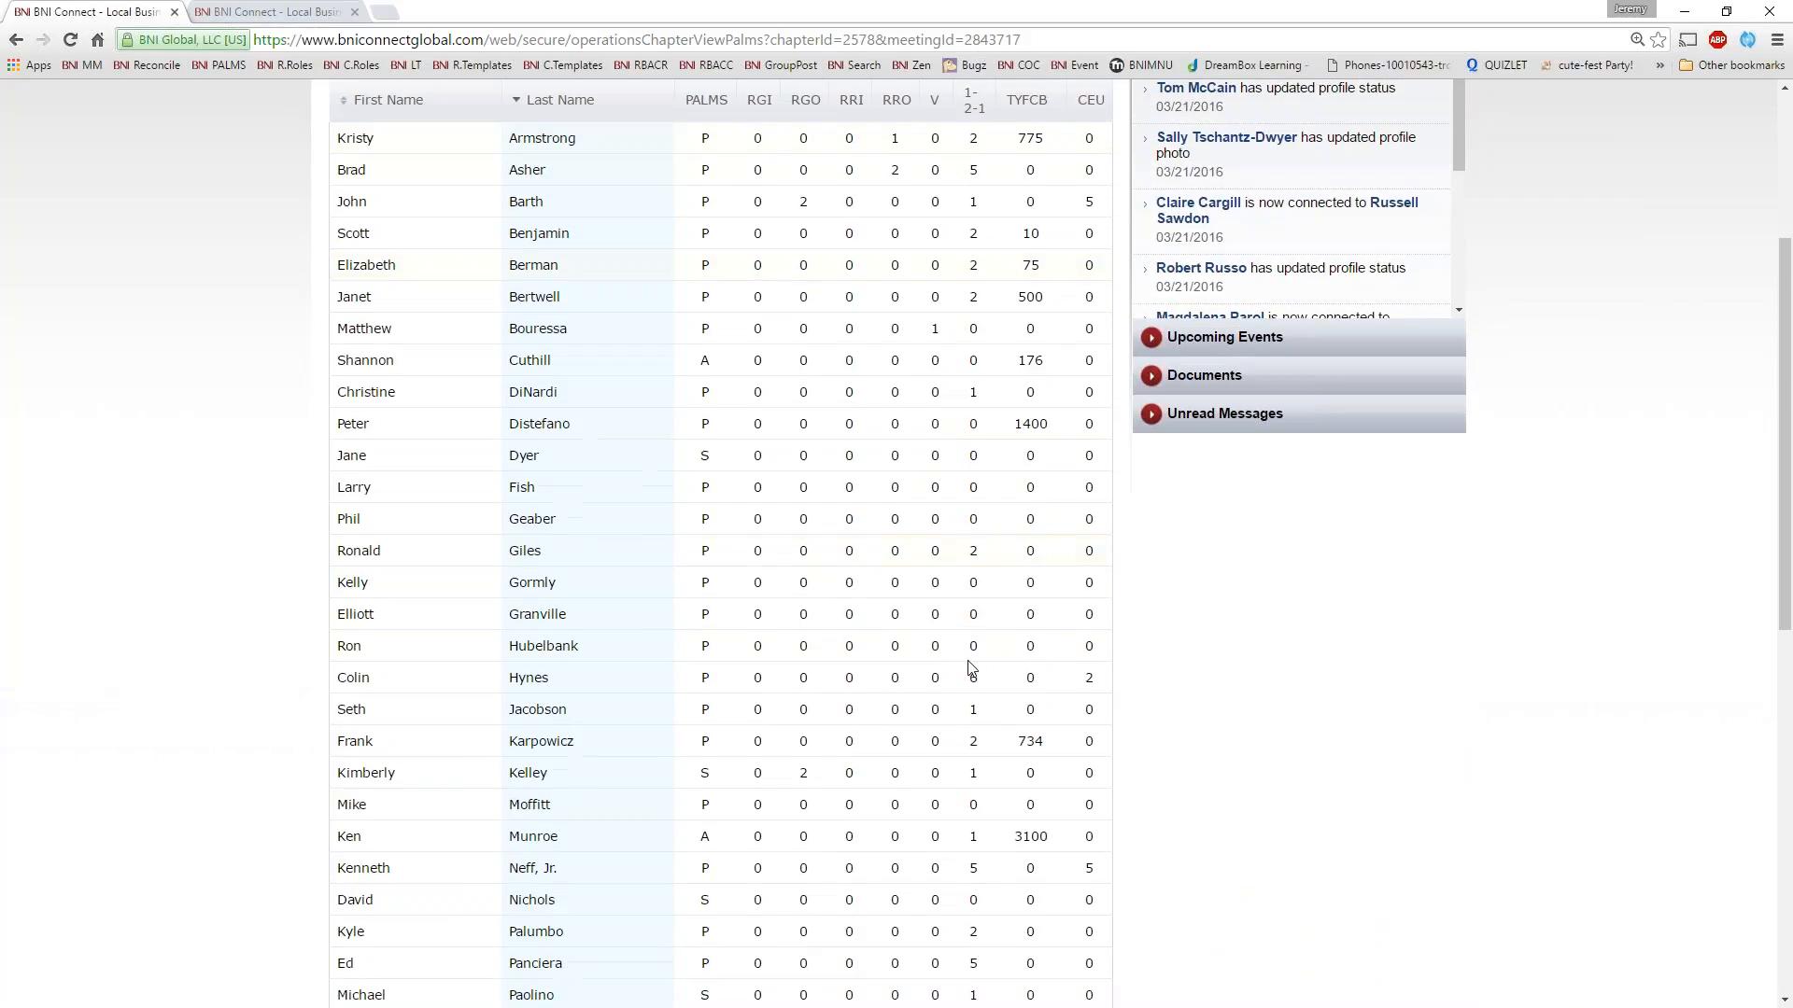
{"action": "scroll", "coordinate": [971, 669], "scroll_direction": "up", "scroll_amount": 1}
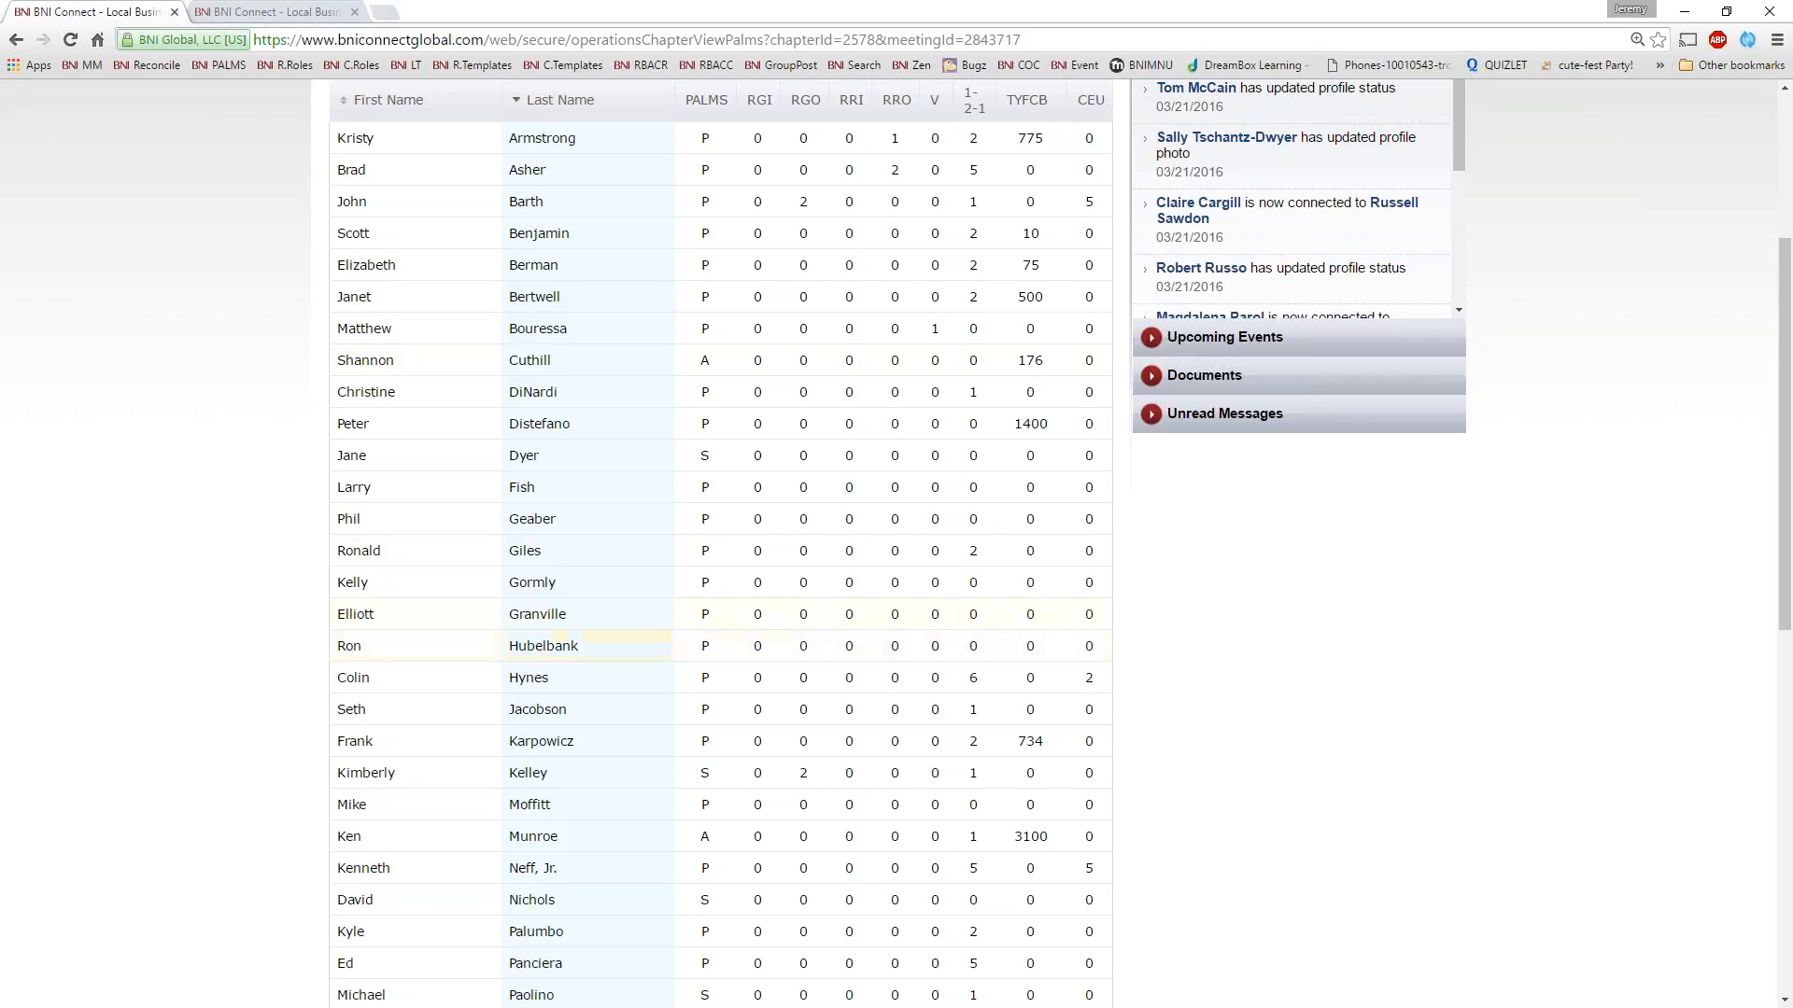
{"action": "double_click", "coordinate": [714, 361]}
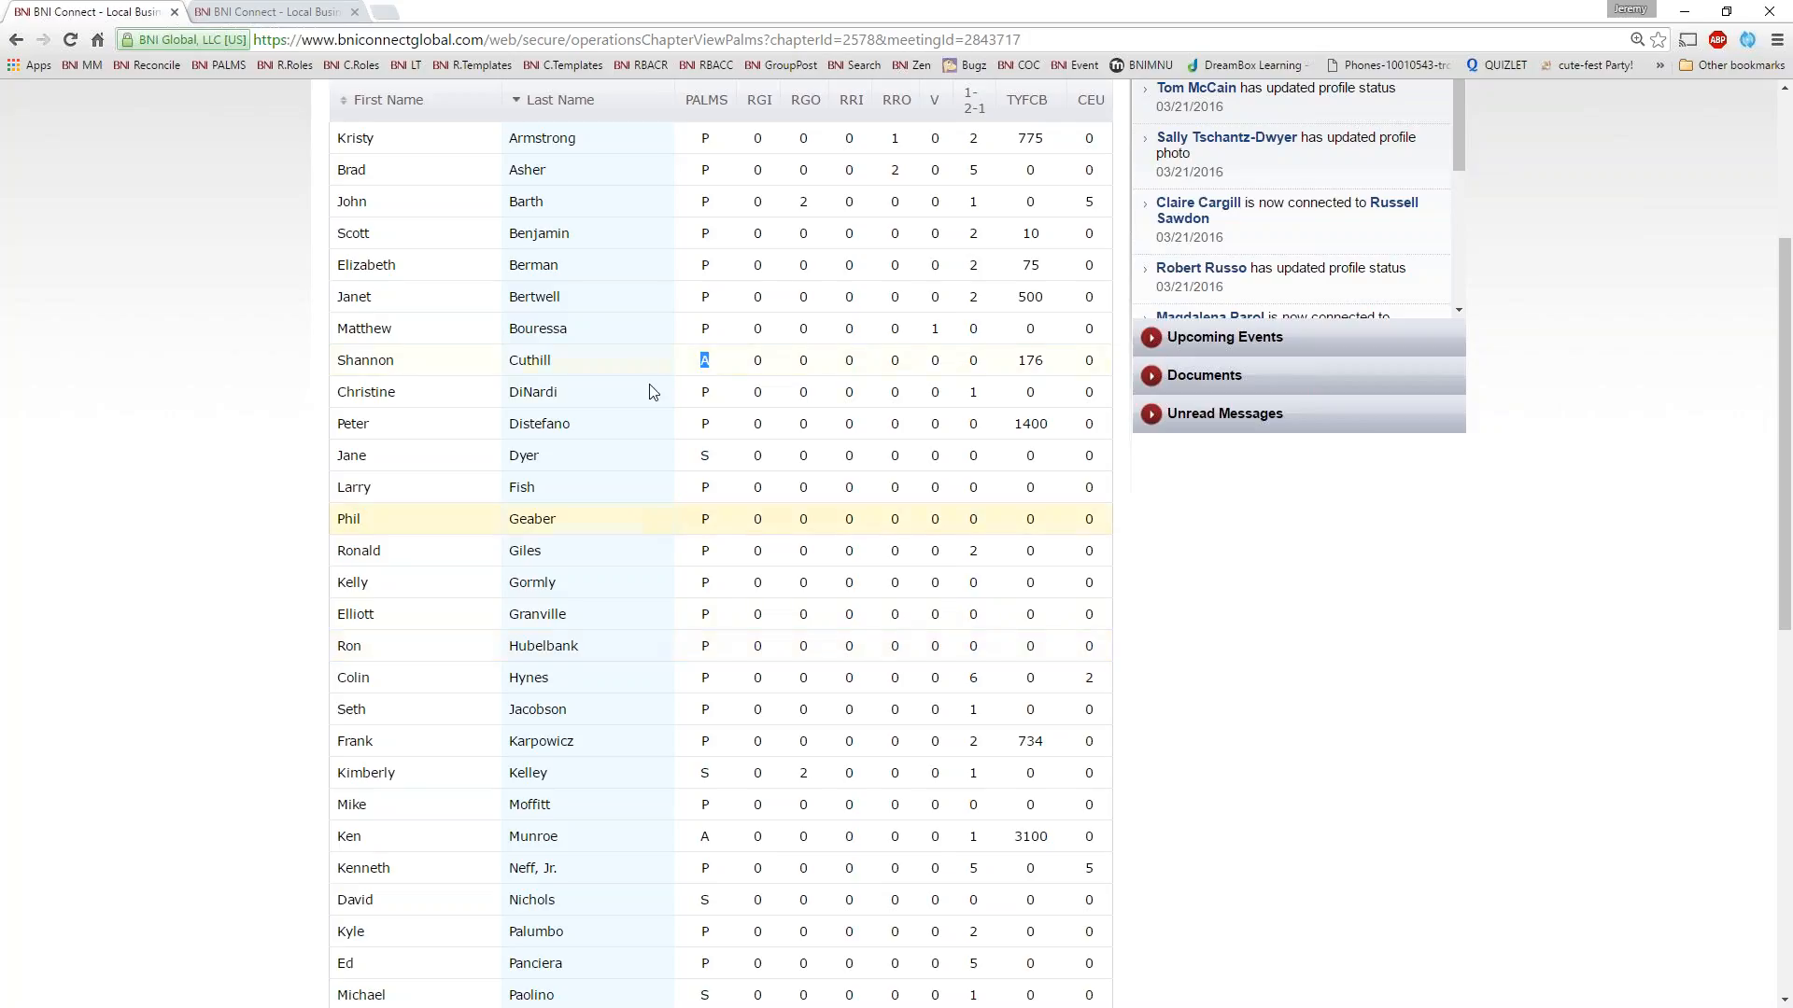
{"action": "scroll", "coordinate": [881, 630], "scroll_direction": "down", "scroll_amount": 10}
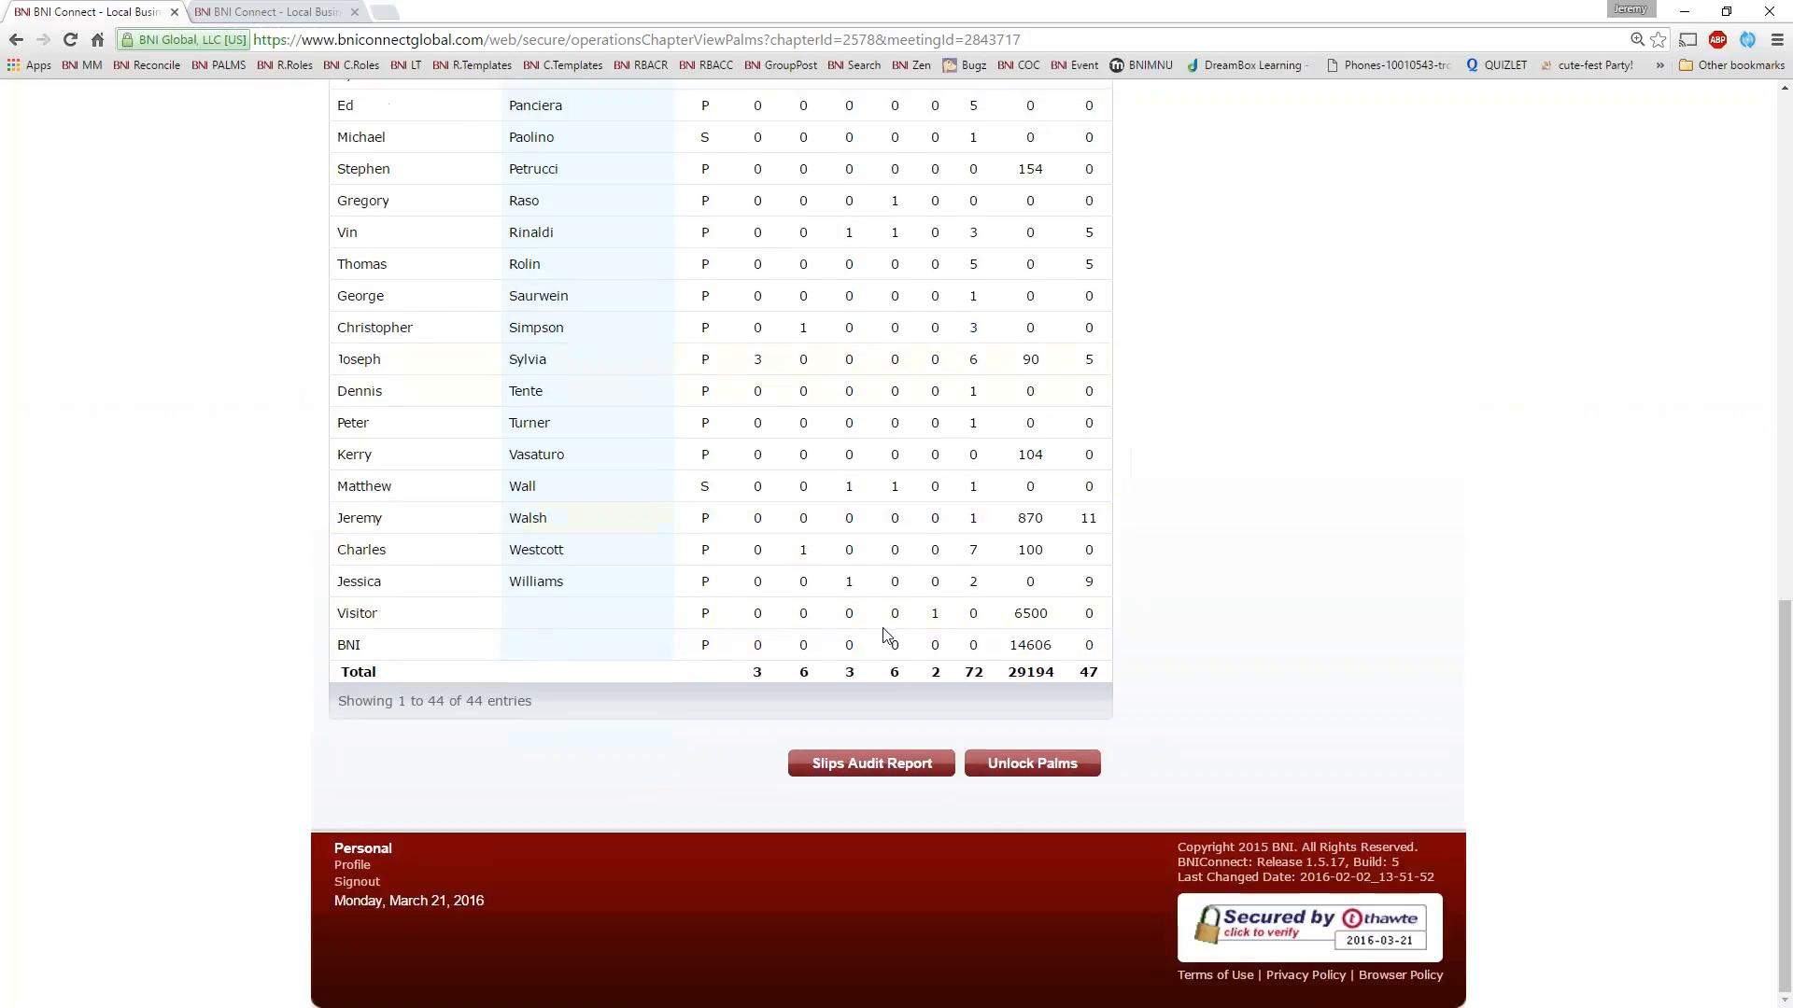
{"action": "left_click", "coordinate": [1029, 772]}
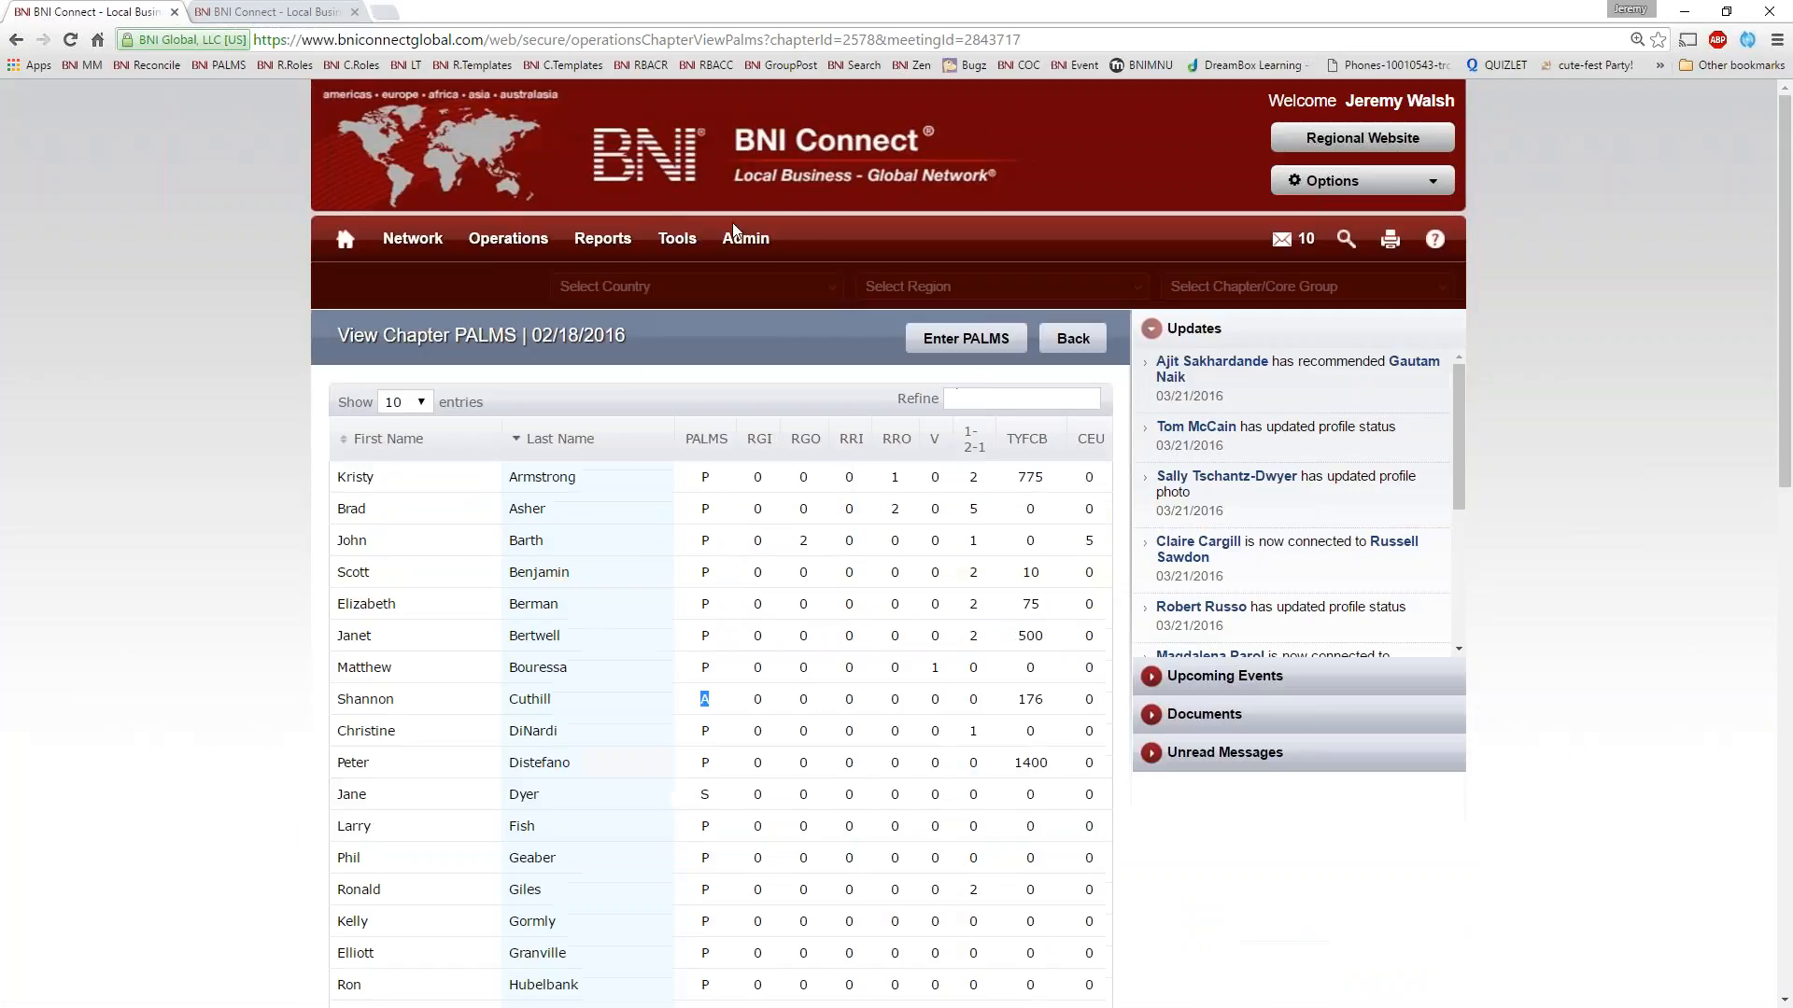
{"action": "mouse_move", "coordinate": [707, 297]}
{"action": "left_click", "coordinate": [202, 512]}
Return to the chapter's PALMS Summary and list the reports from 03/03/2016
{"action": "mouse_move", "coordinate": [494, 248]}
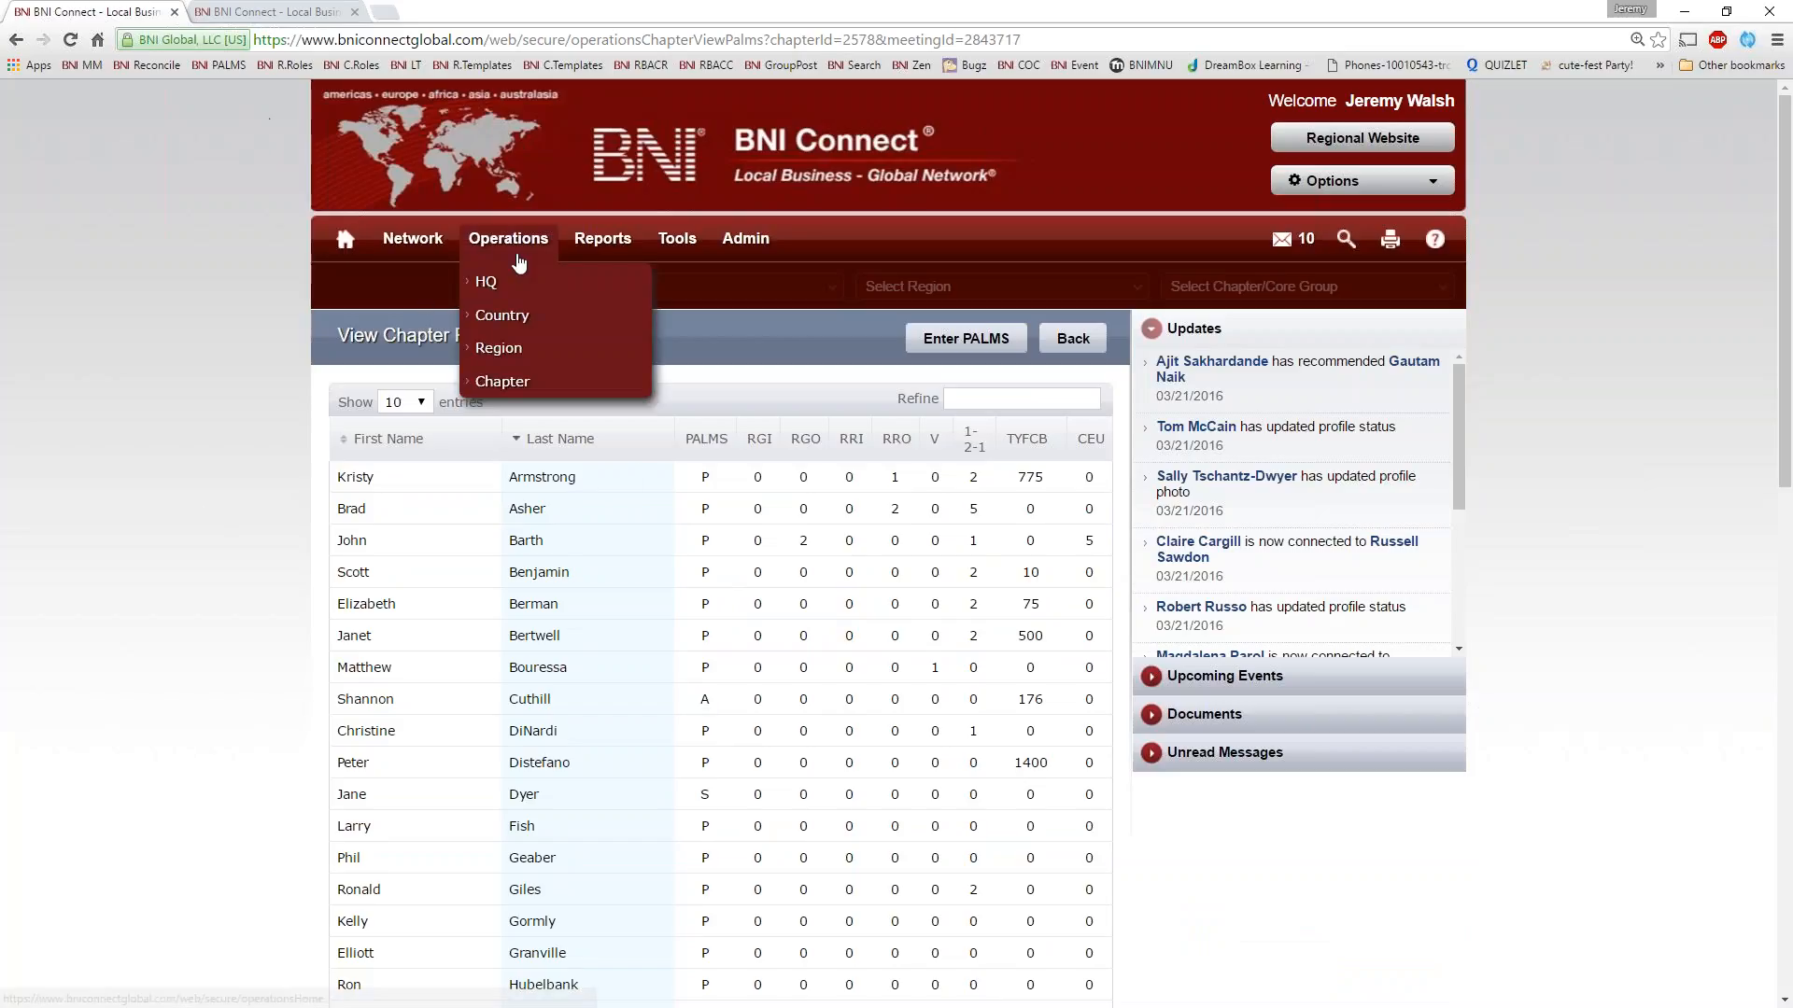
{"action": "left_click", "coordinate": [502, 383]}
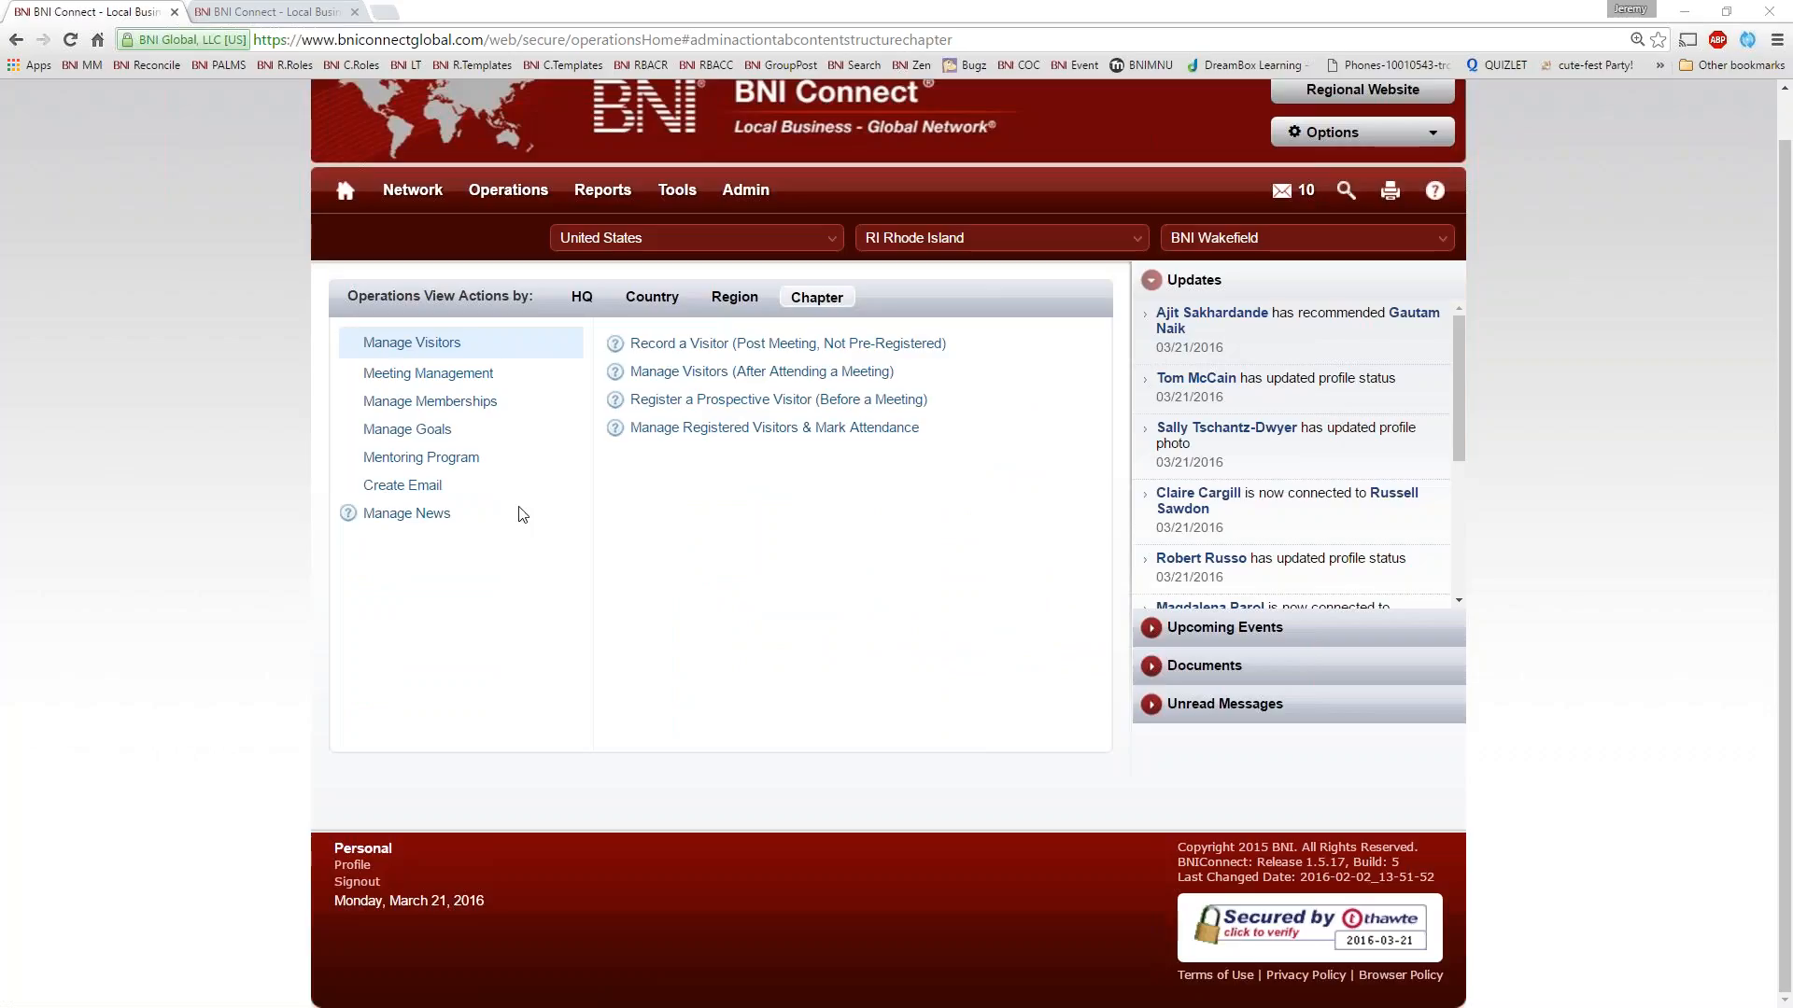
{"action": "left_click", "coordinate": [431, 378]}
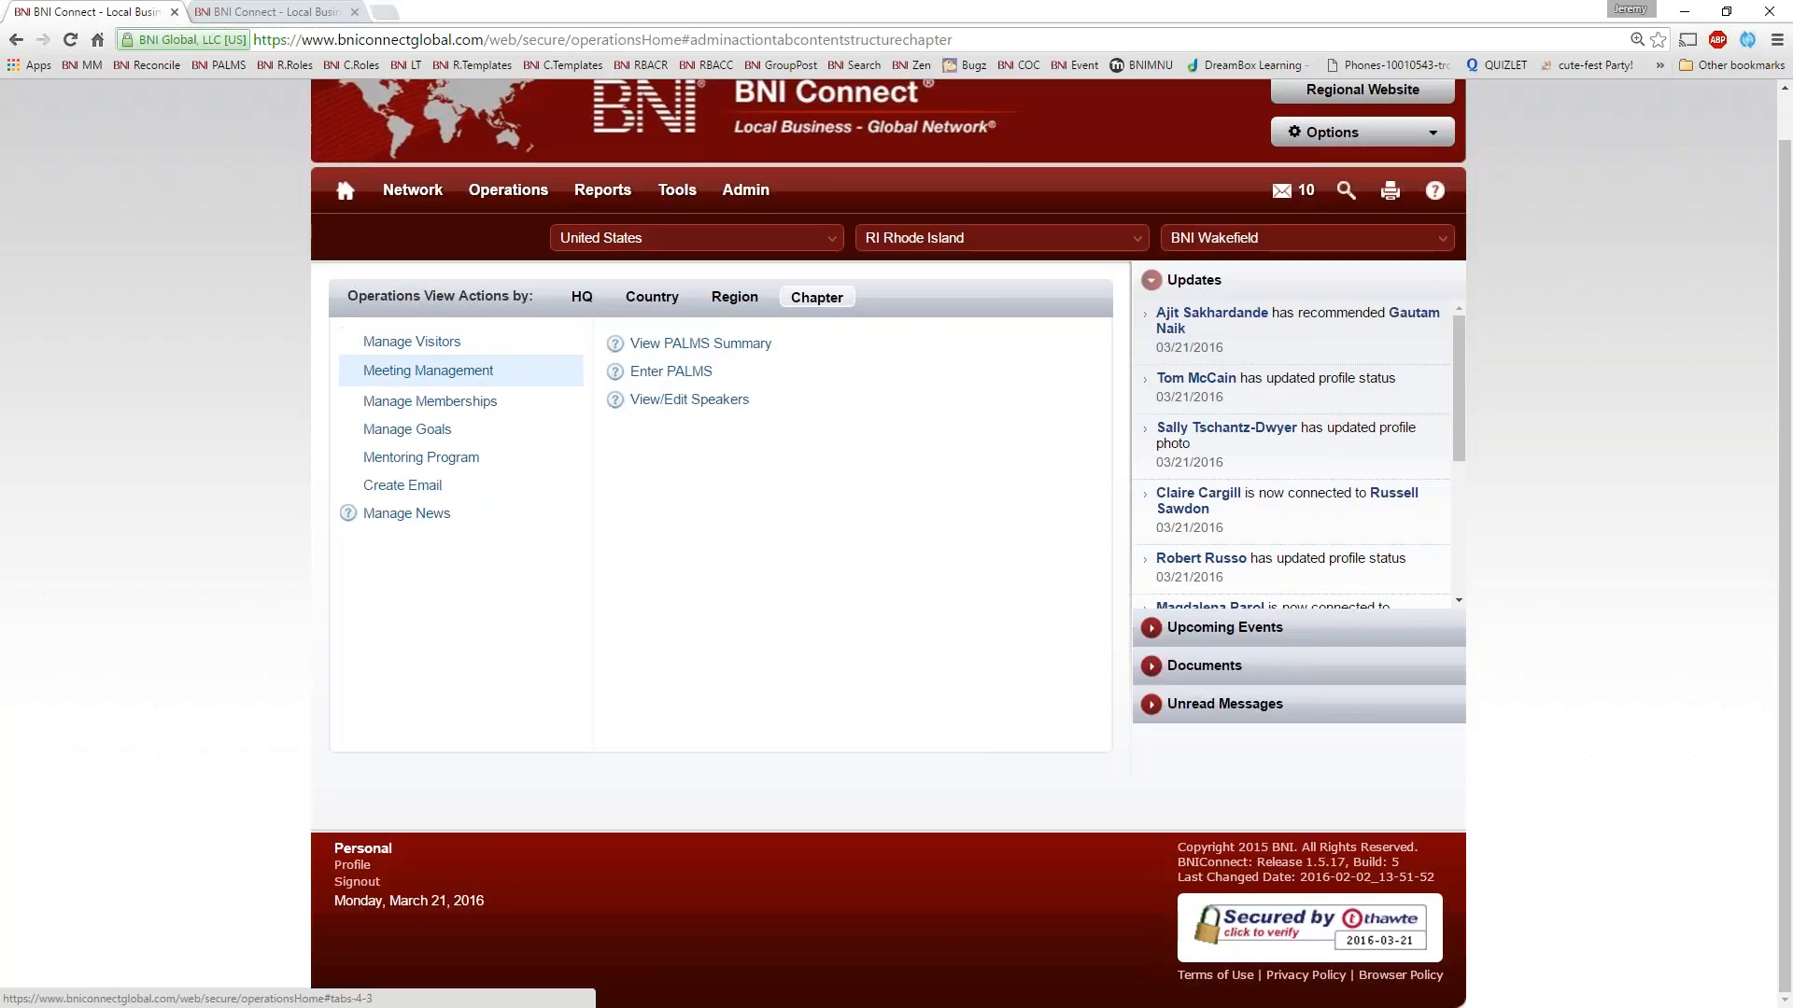
{"action": "left_click", "coordinate": [674, 346]}
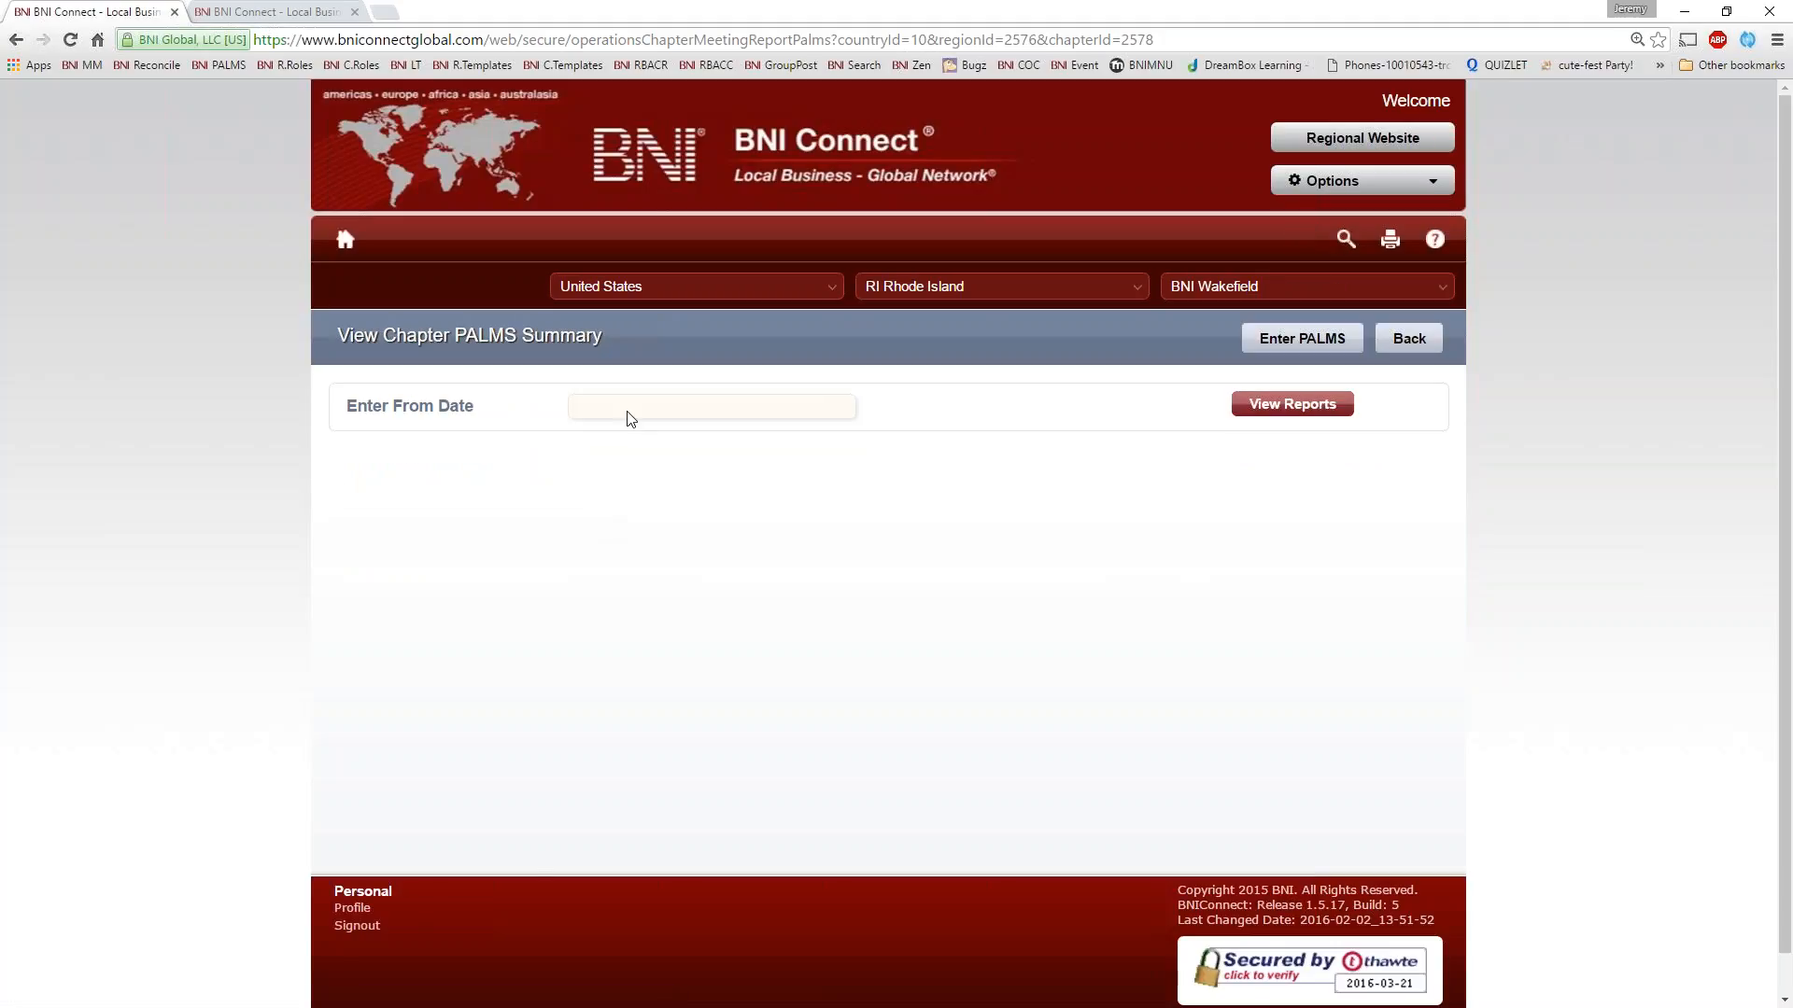
{"action": "left_click", "coordinate": [628, 411]}
{"action": "left_click", "coordinate": [694, 487]}
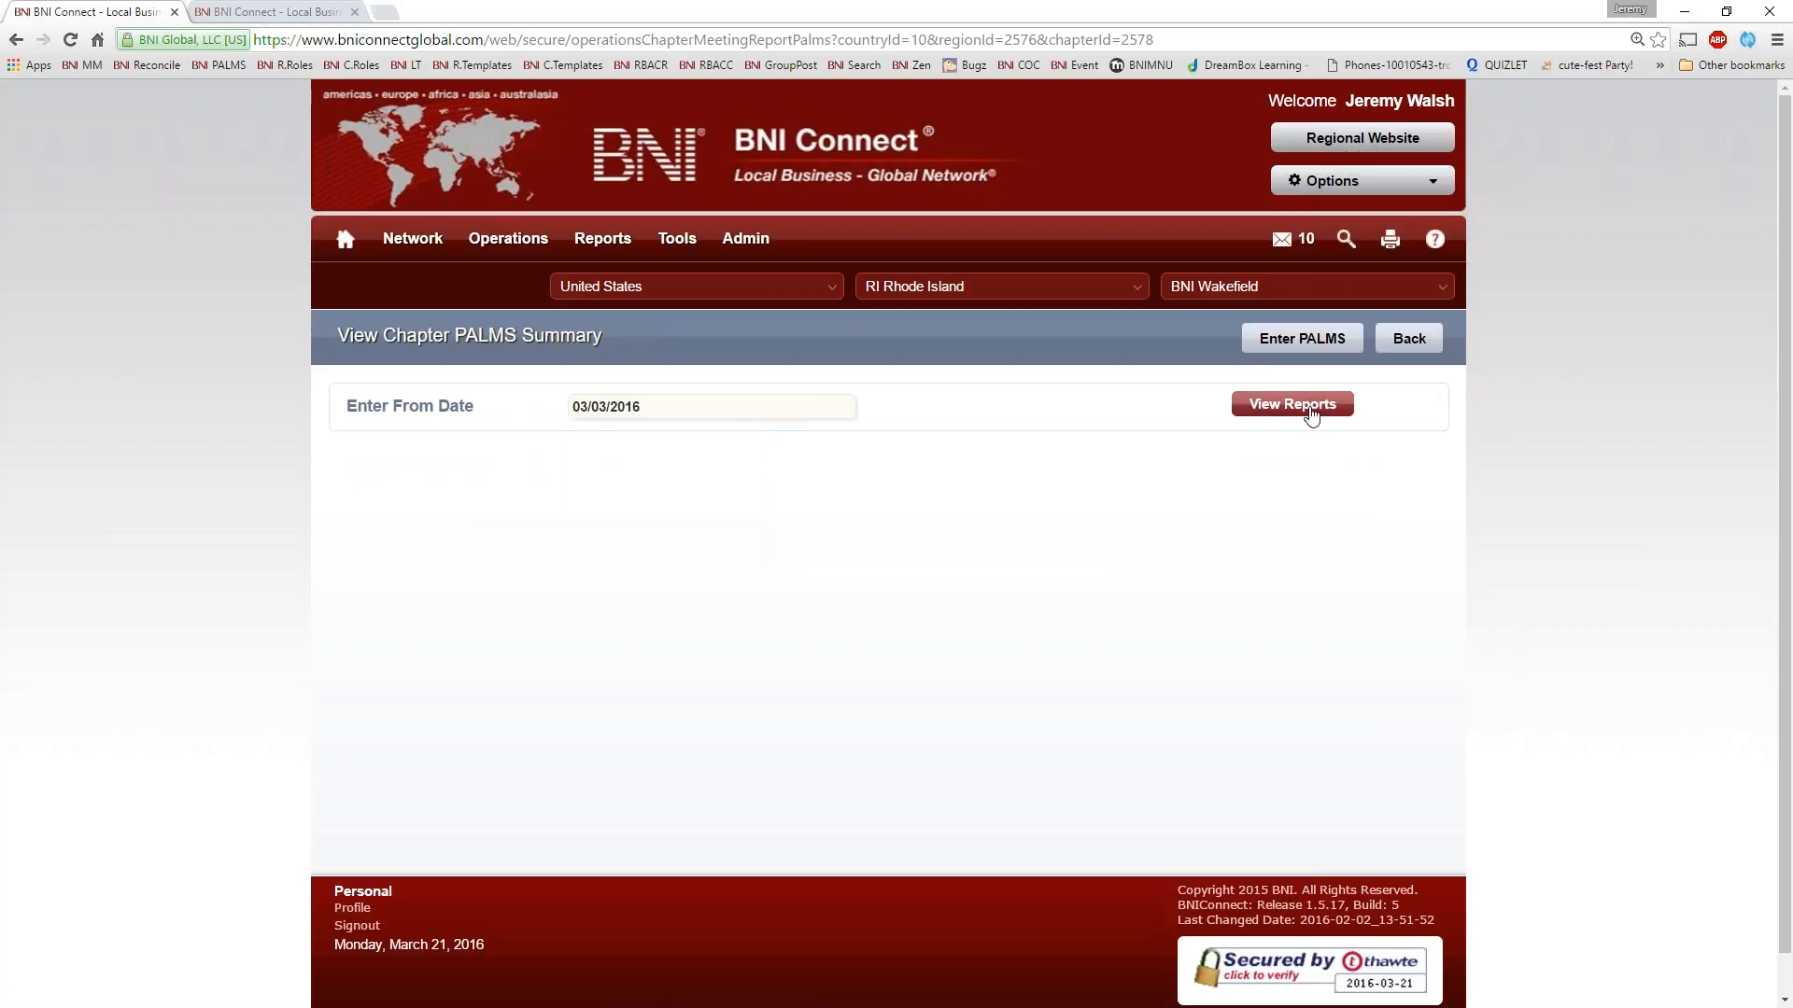
{"action": "left_click", "coordinate": [1292, 404]}
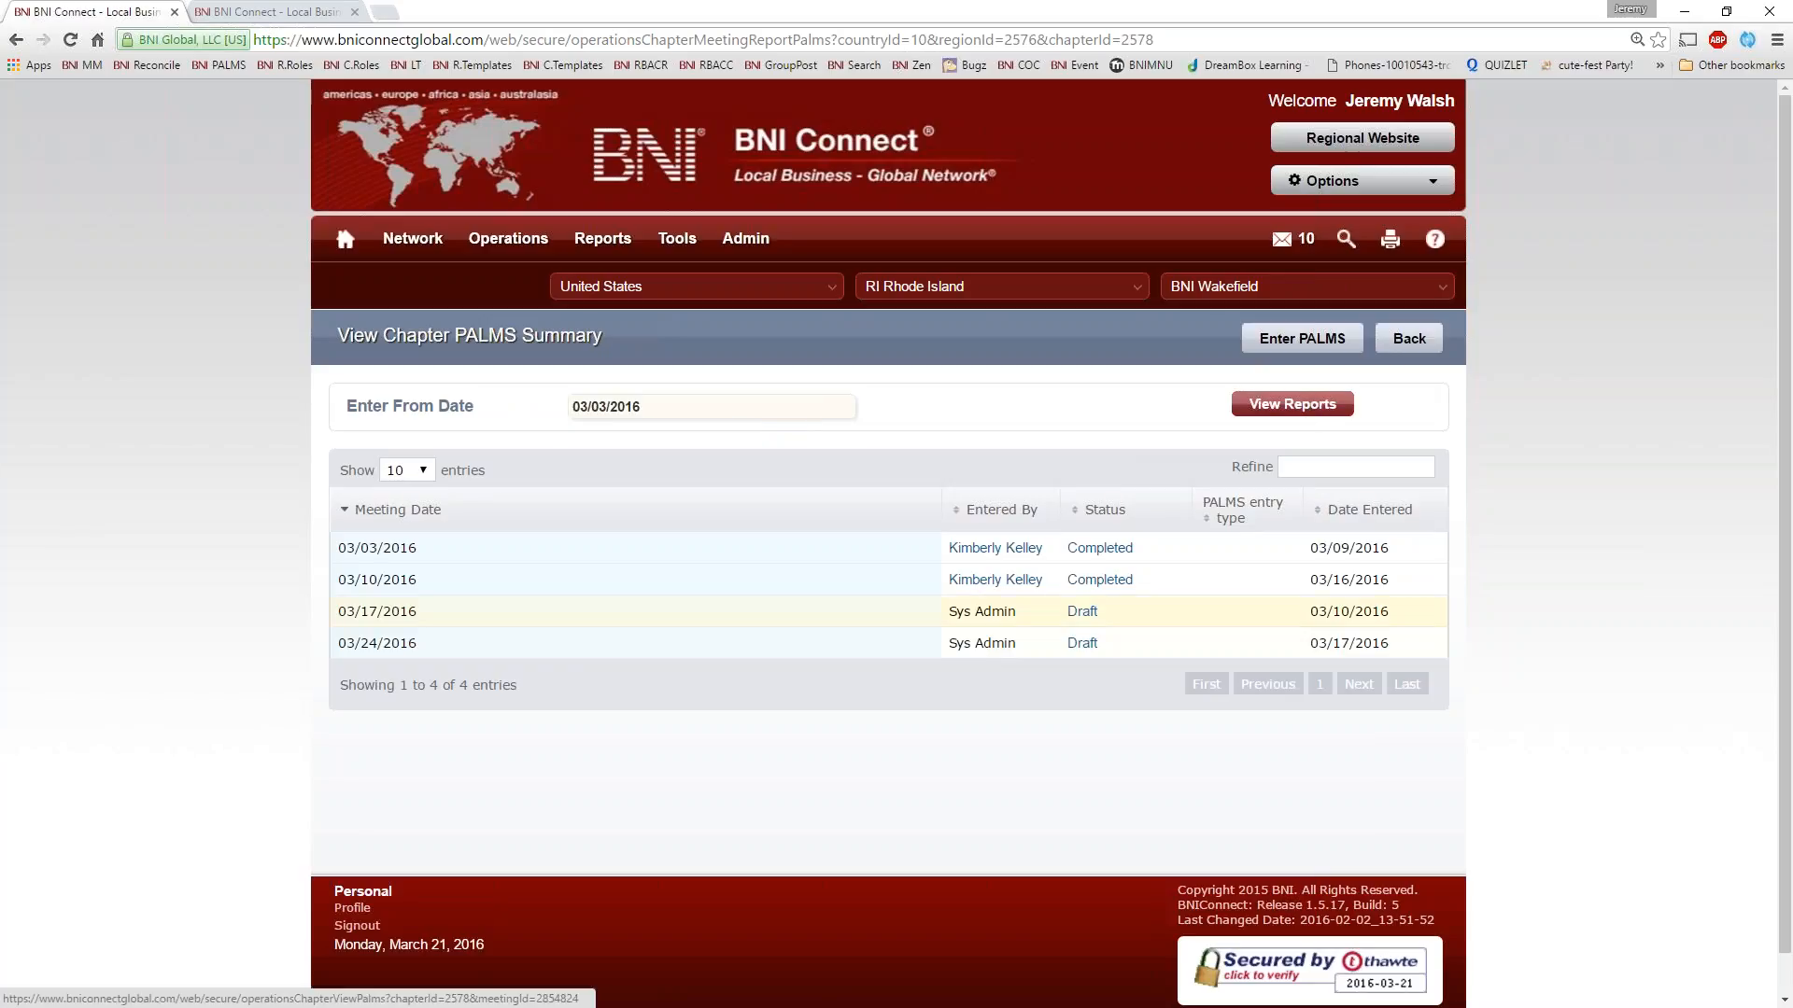
Open the 03/17/2016 draft PALMS for editing, continue past the visitor review and go to the Submit PALMS option
{"action": "left_click", "coordinate": [1083, 612]}
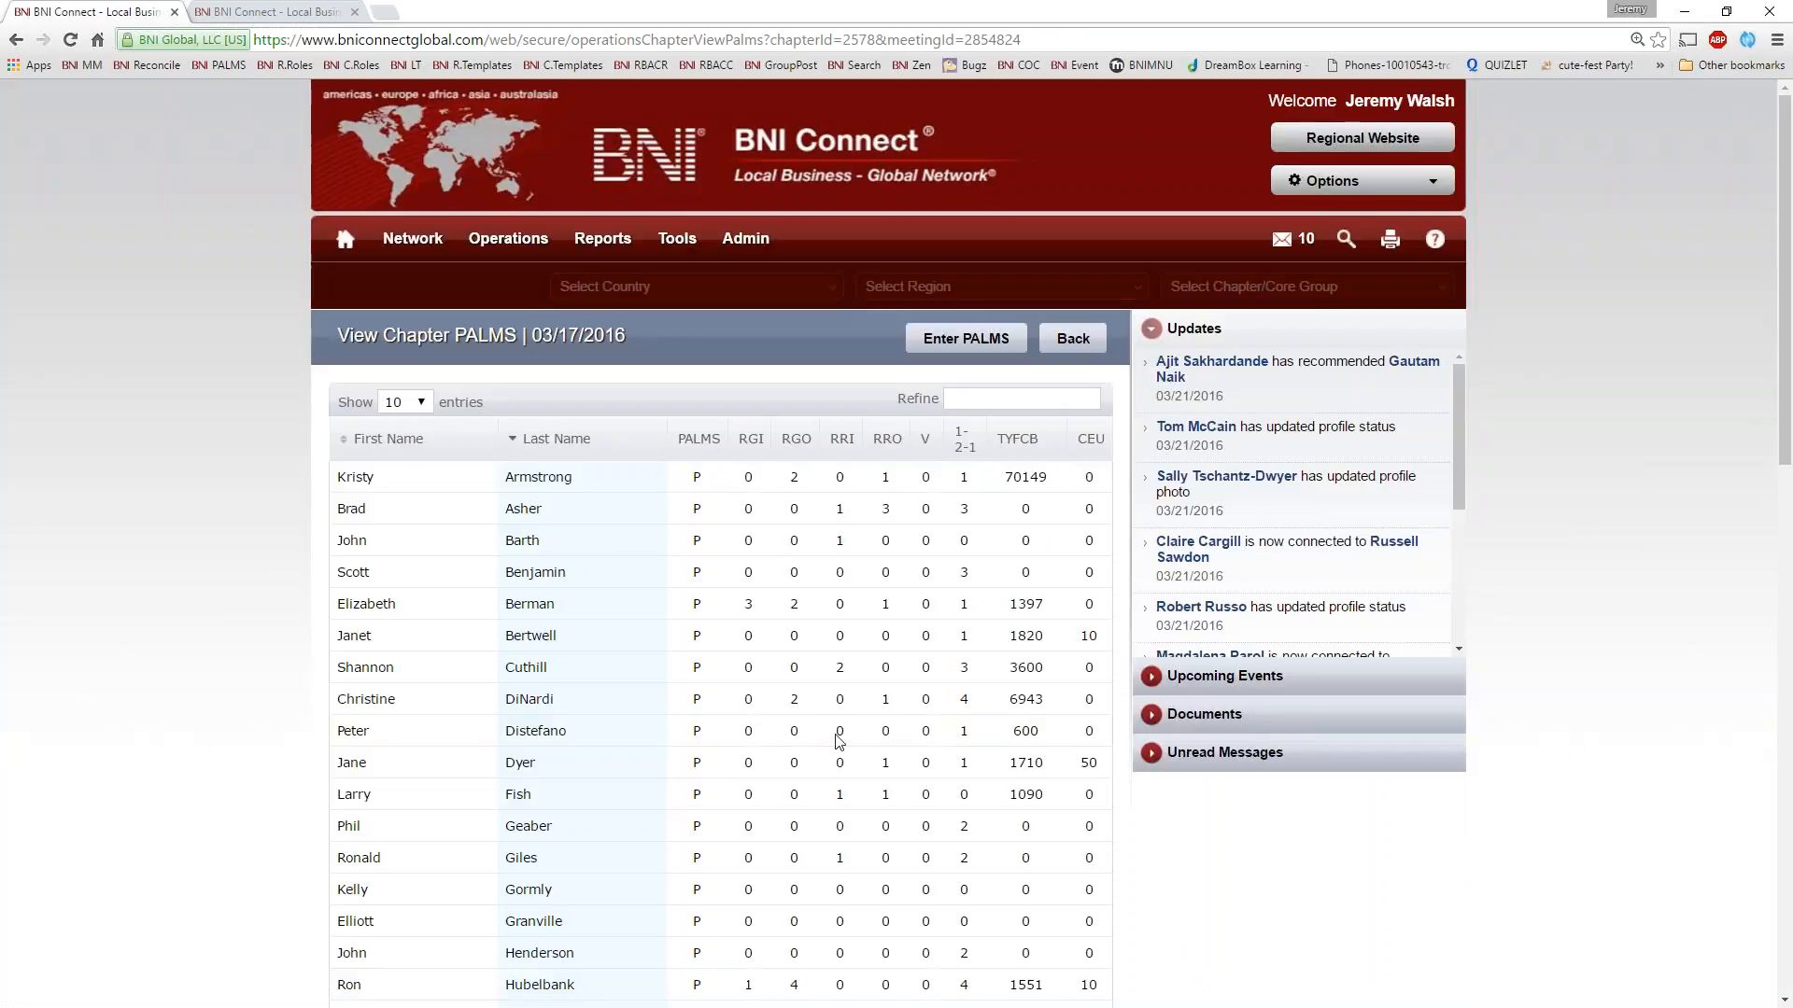
{"action": "scroll", "coordinate": [859, 719], "scroll_direction": "down", "scroll_amount": 10}
{"action": "scroll", "coordinate": [864, 711], "scroll_direction": "down", "scroll_amount": 5}
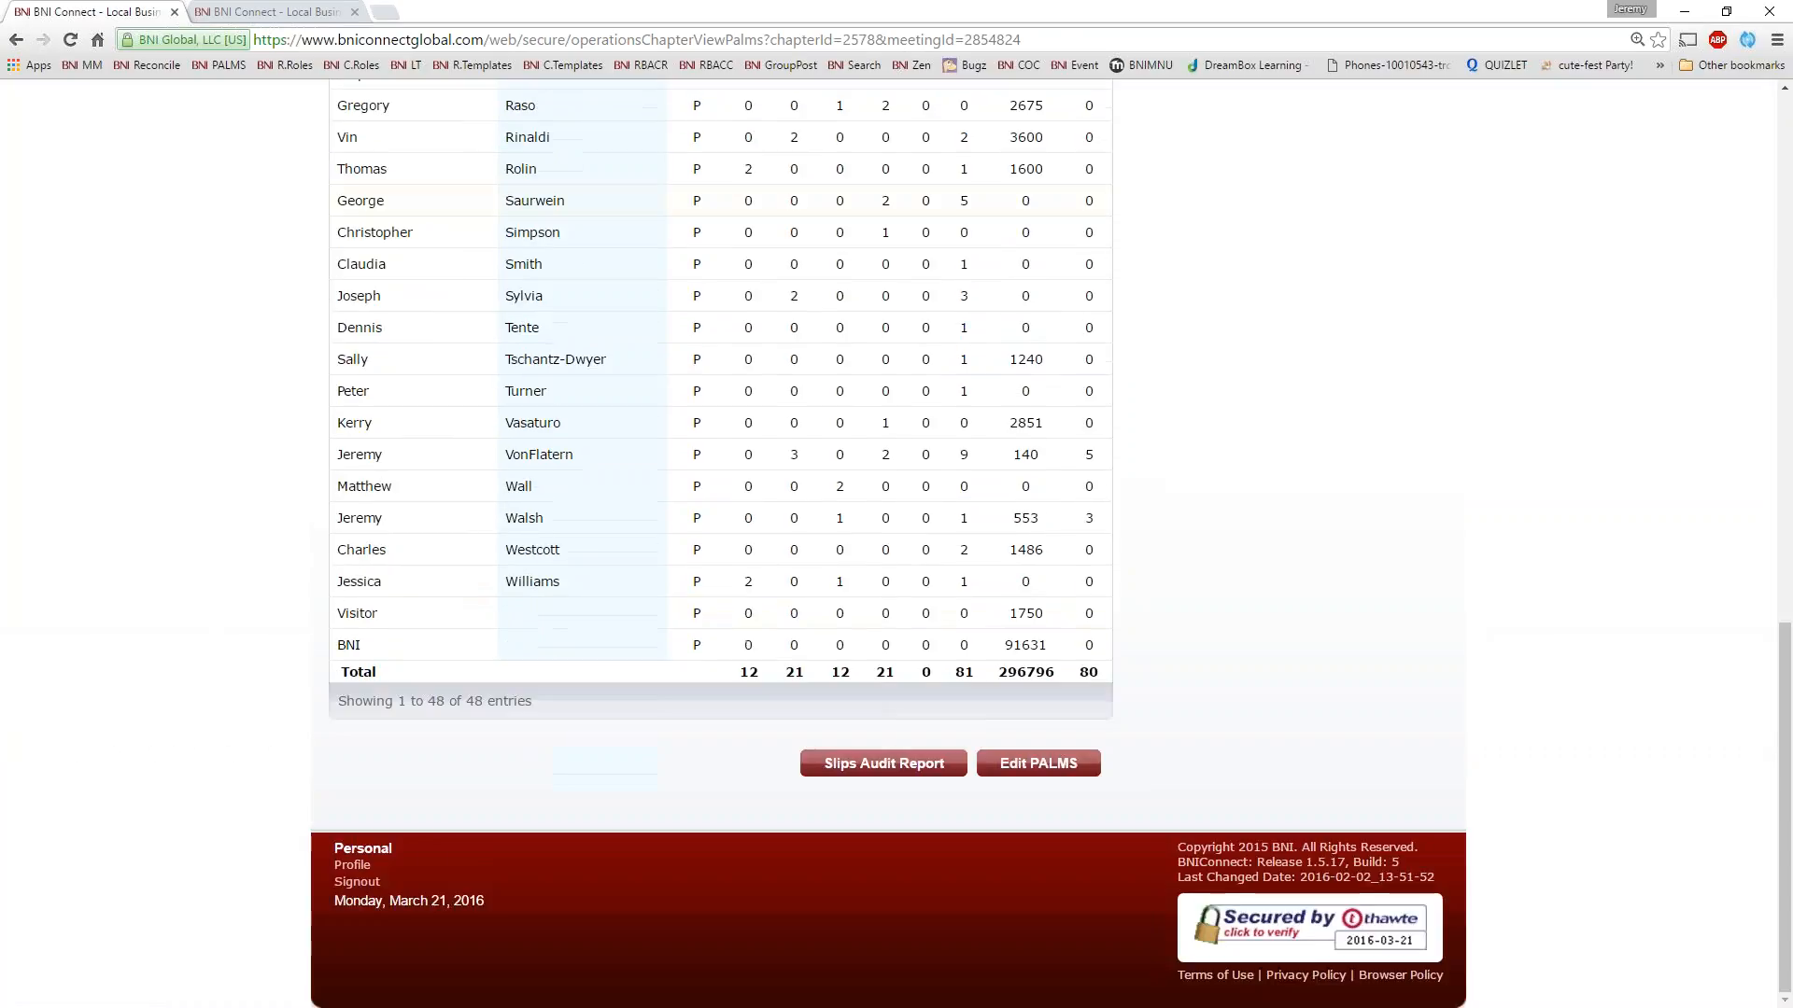
{"action": "left_click", "coordinate": [1020, 766]}
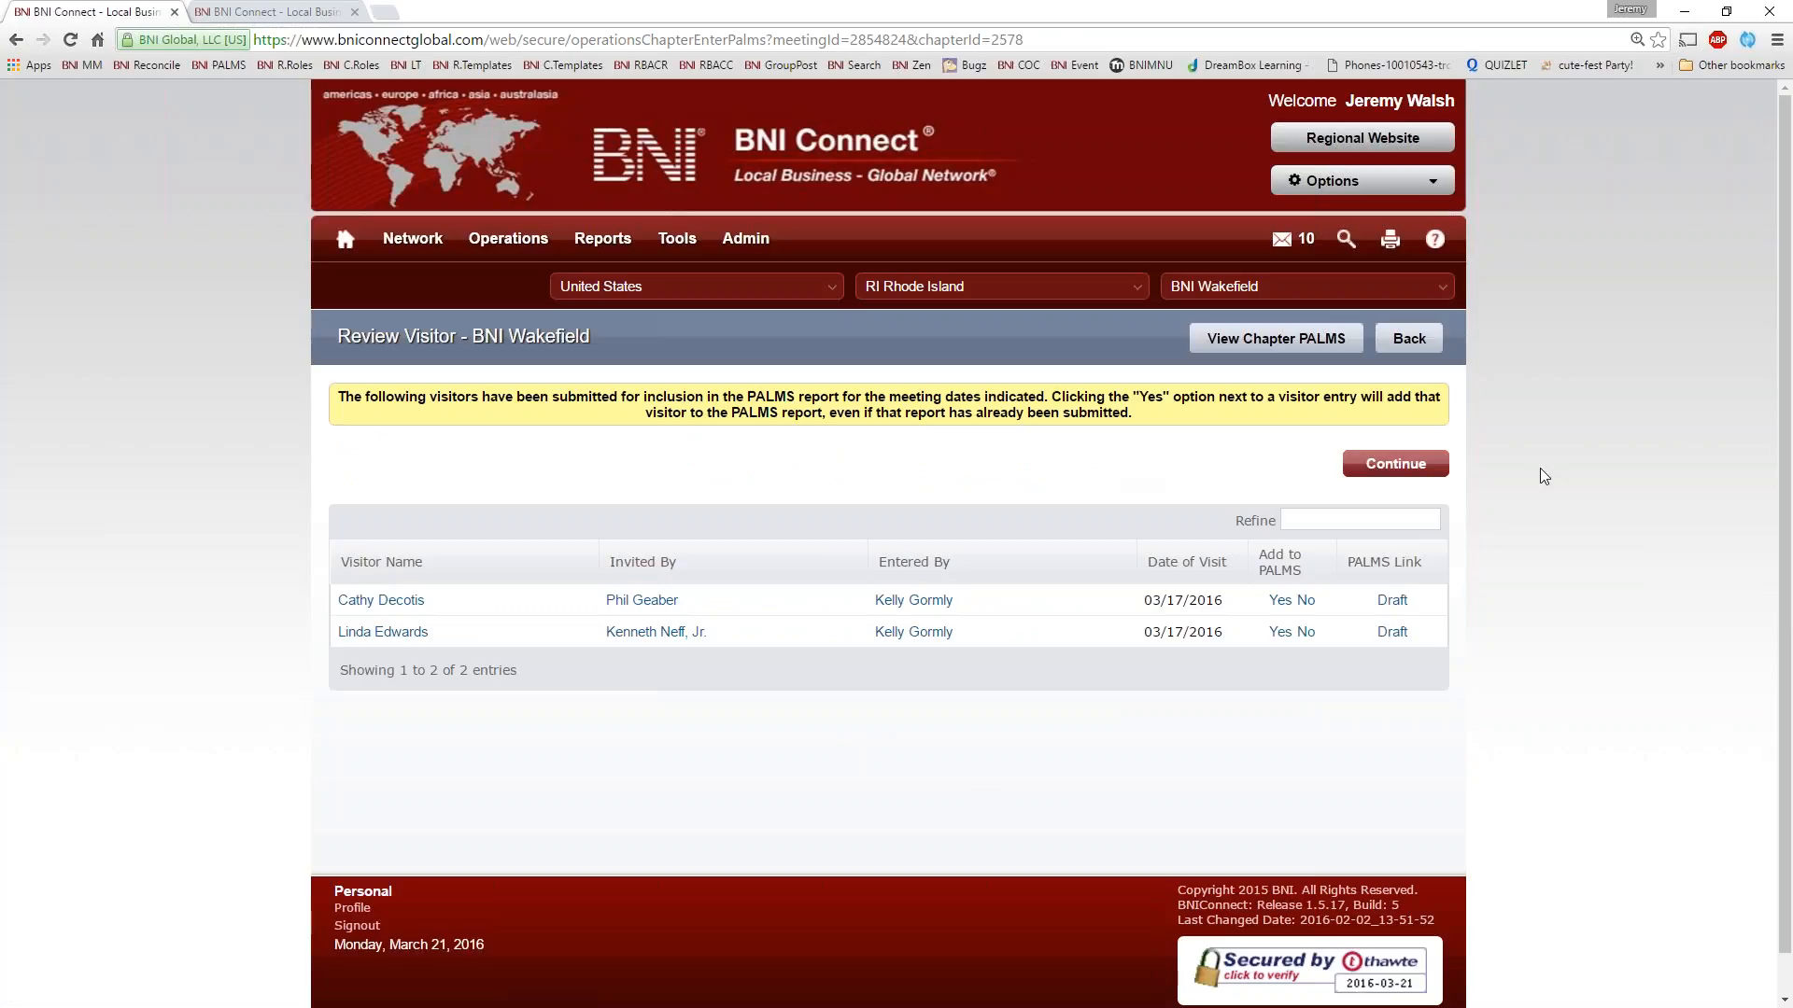
{"action": "left_click", "coordinate": [1413, 471]}
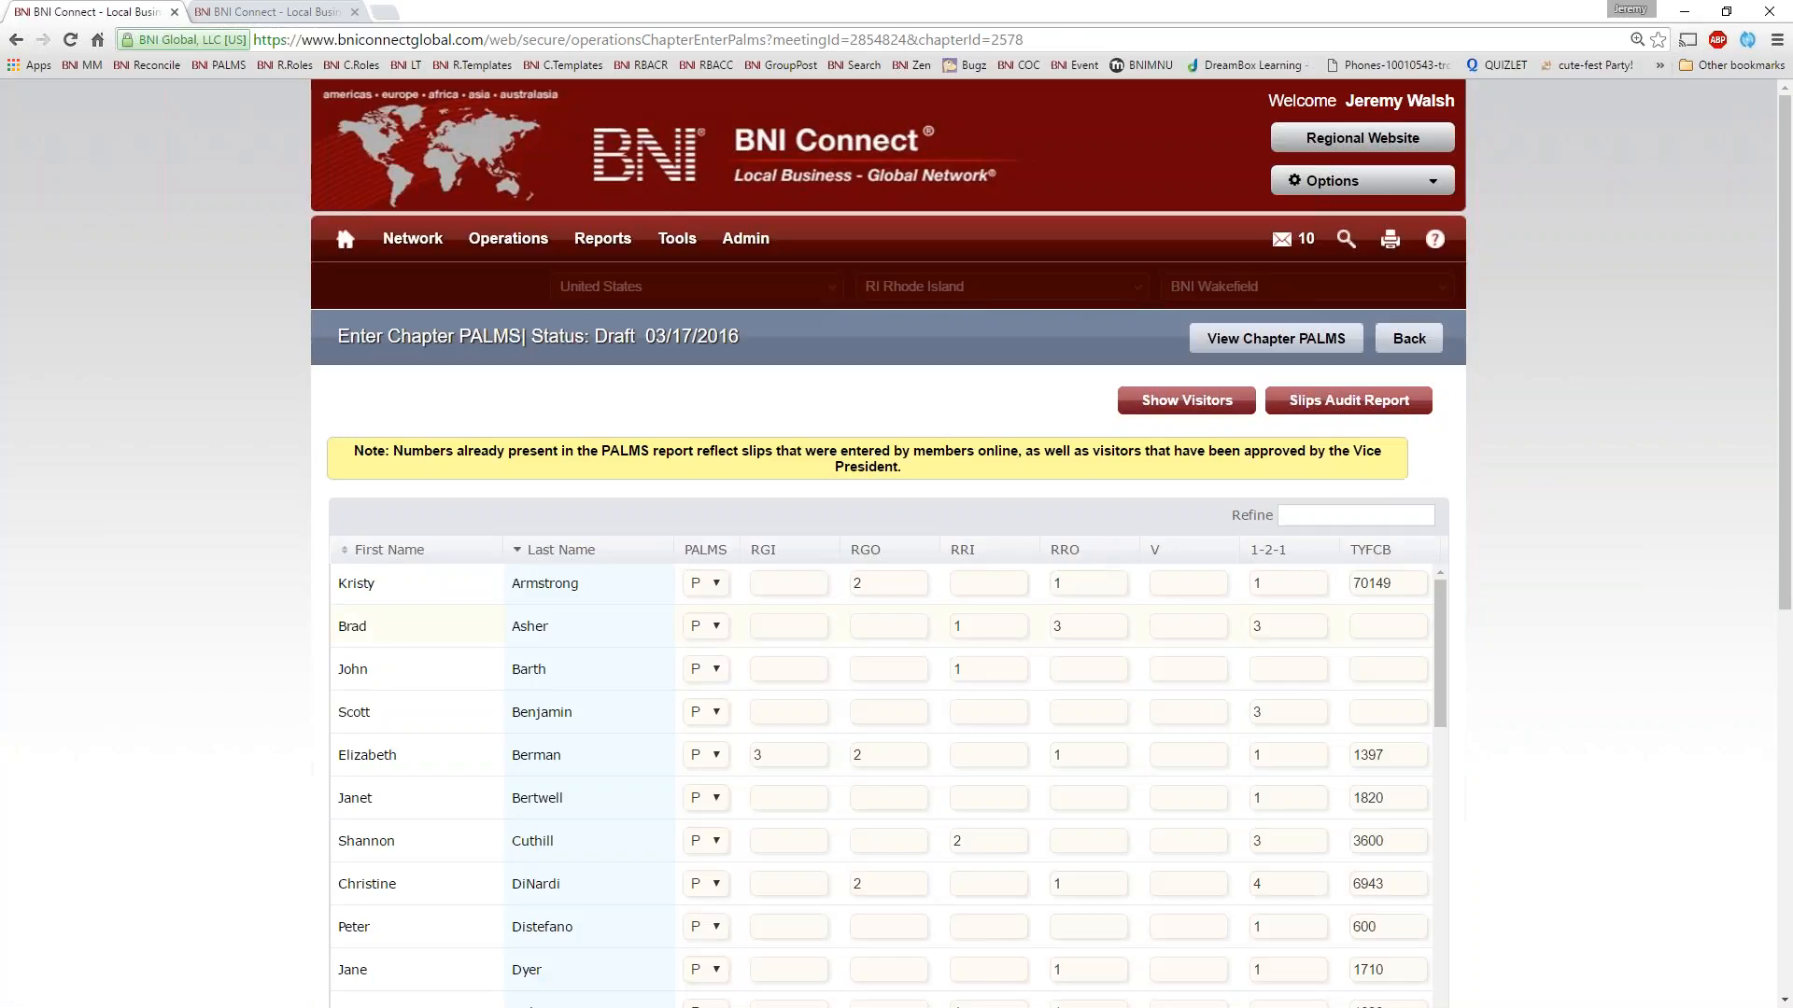
{"action": "scroll", "coordinate": [1316, 704], "scroll_direction": "down", "scroll_amount": 15}
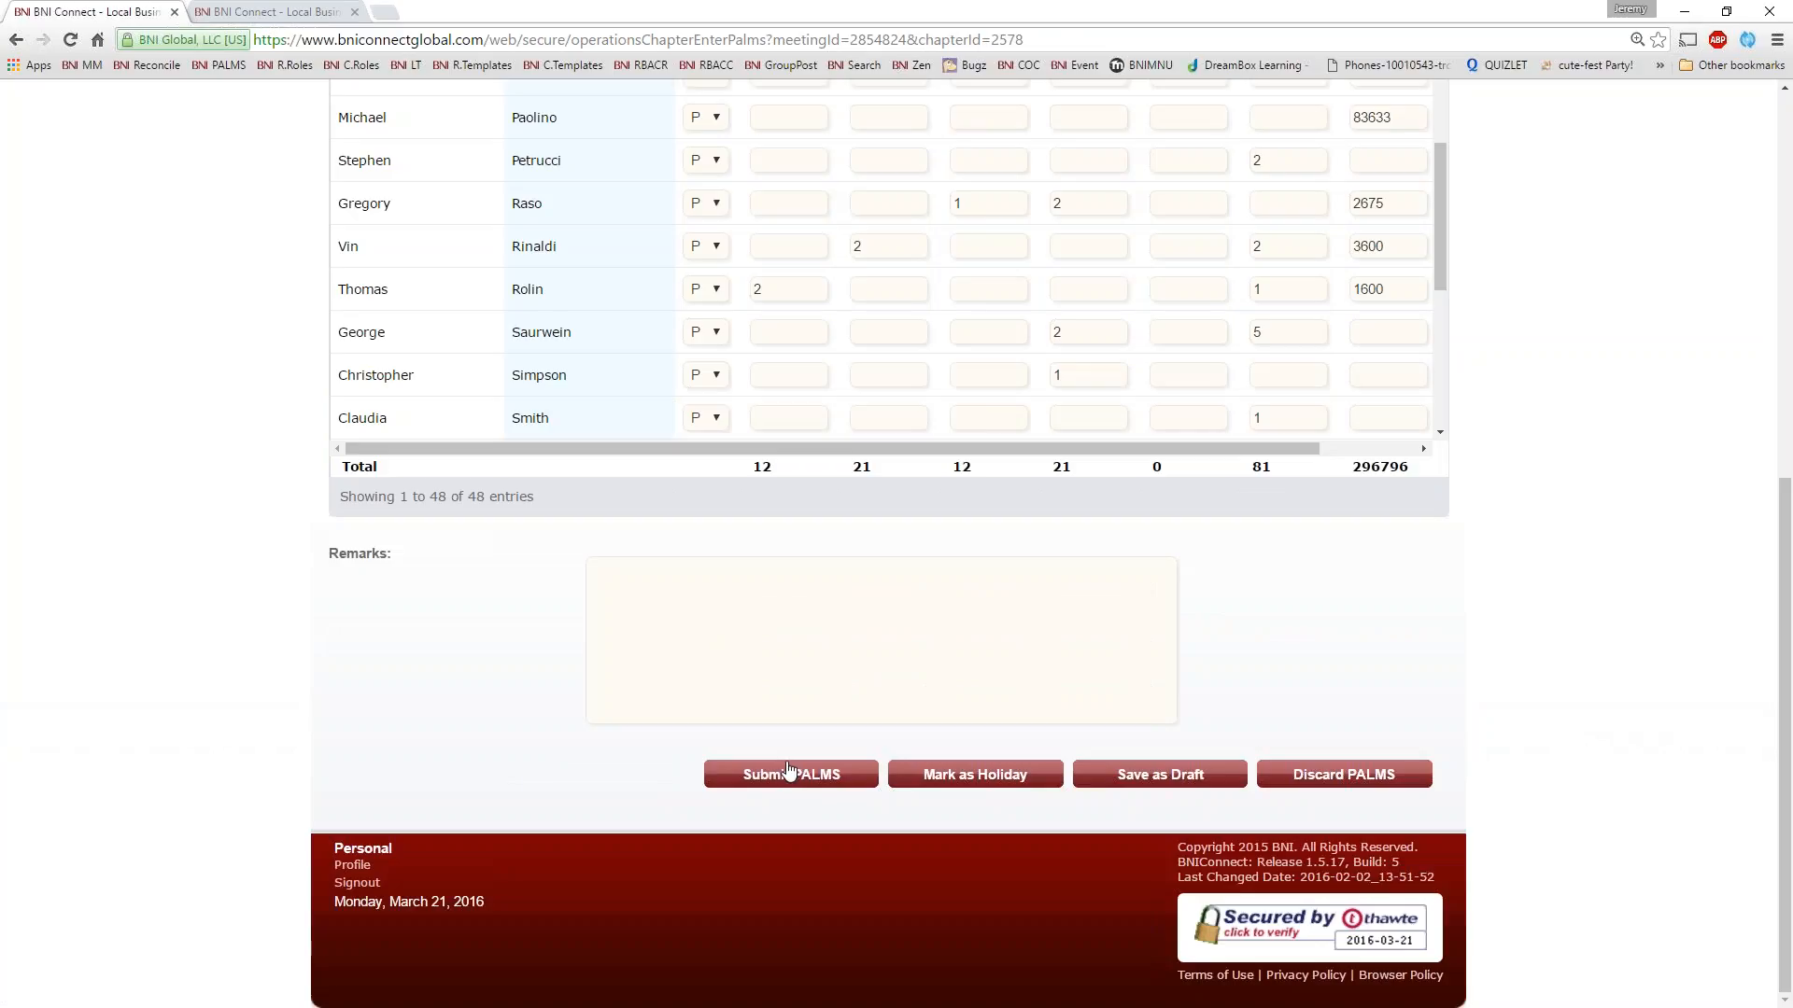
{"action": "left_click", "coordinate": [789, 772]}
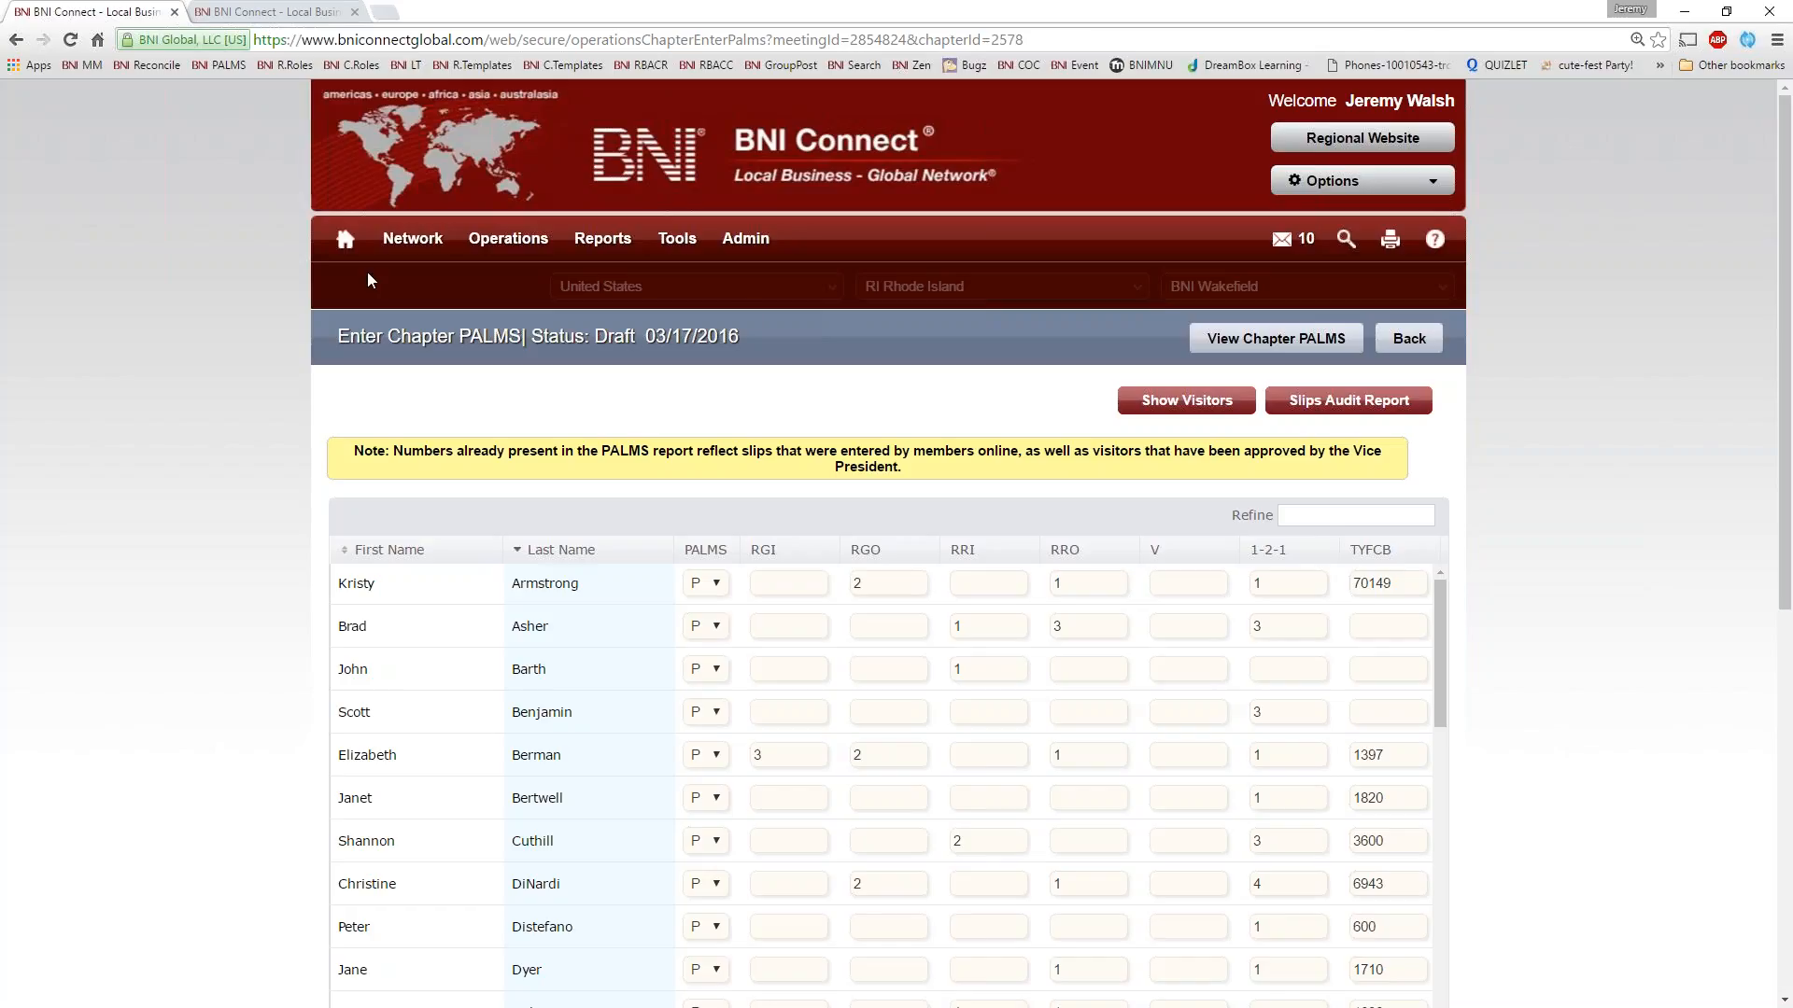
Open the chapter's View/Edit Speakers page and list the speakers from 03/03/2016
{"action": "mouse_move", "coordinate": [507, 241]}
{"action": "left_click", "coordinate": [523, 388]}
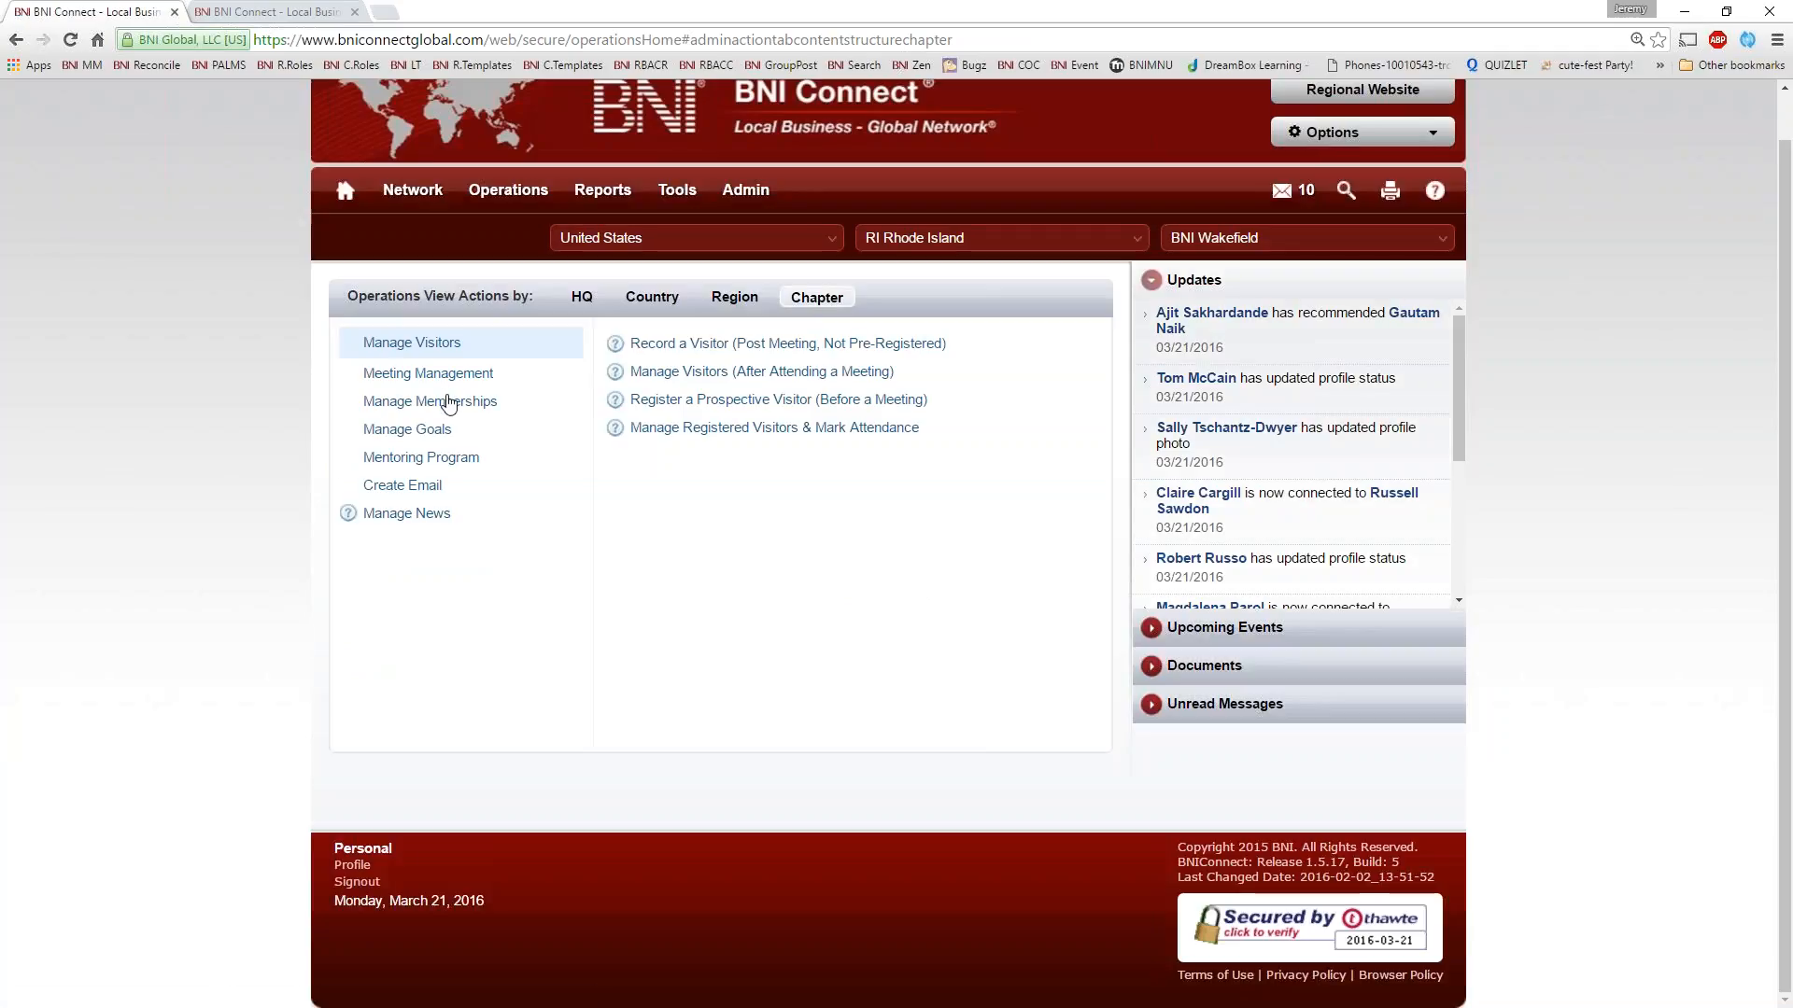
{"action": "left_click", "coordinate": [423, 371]}
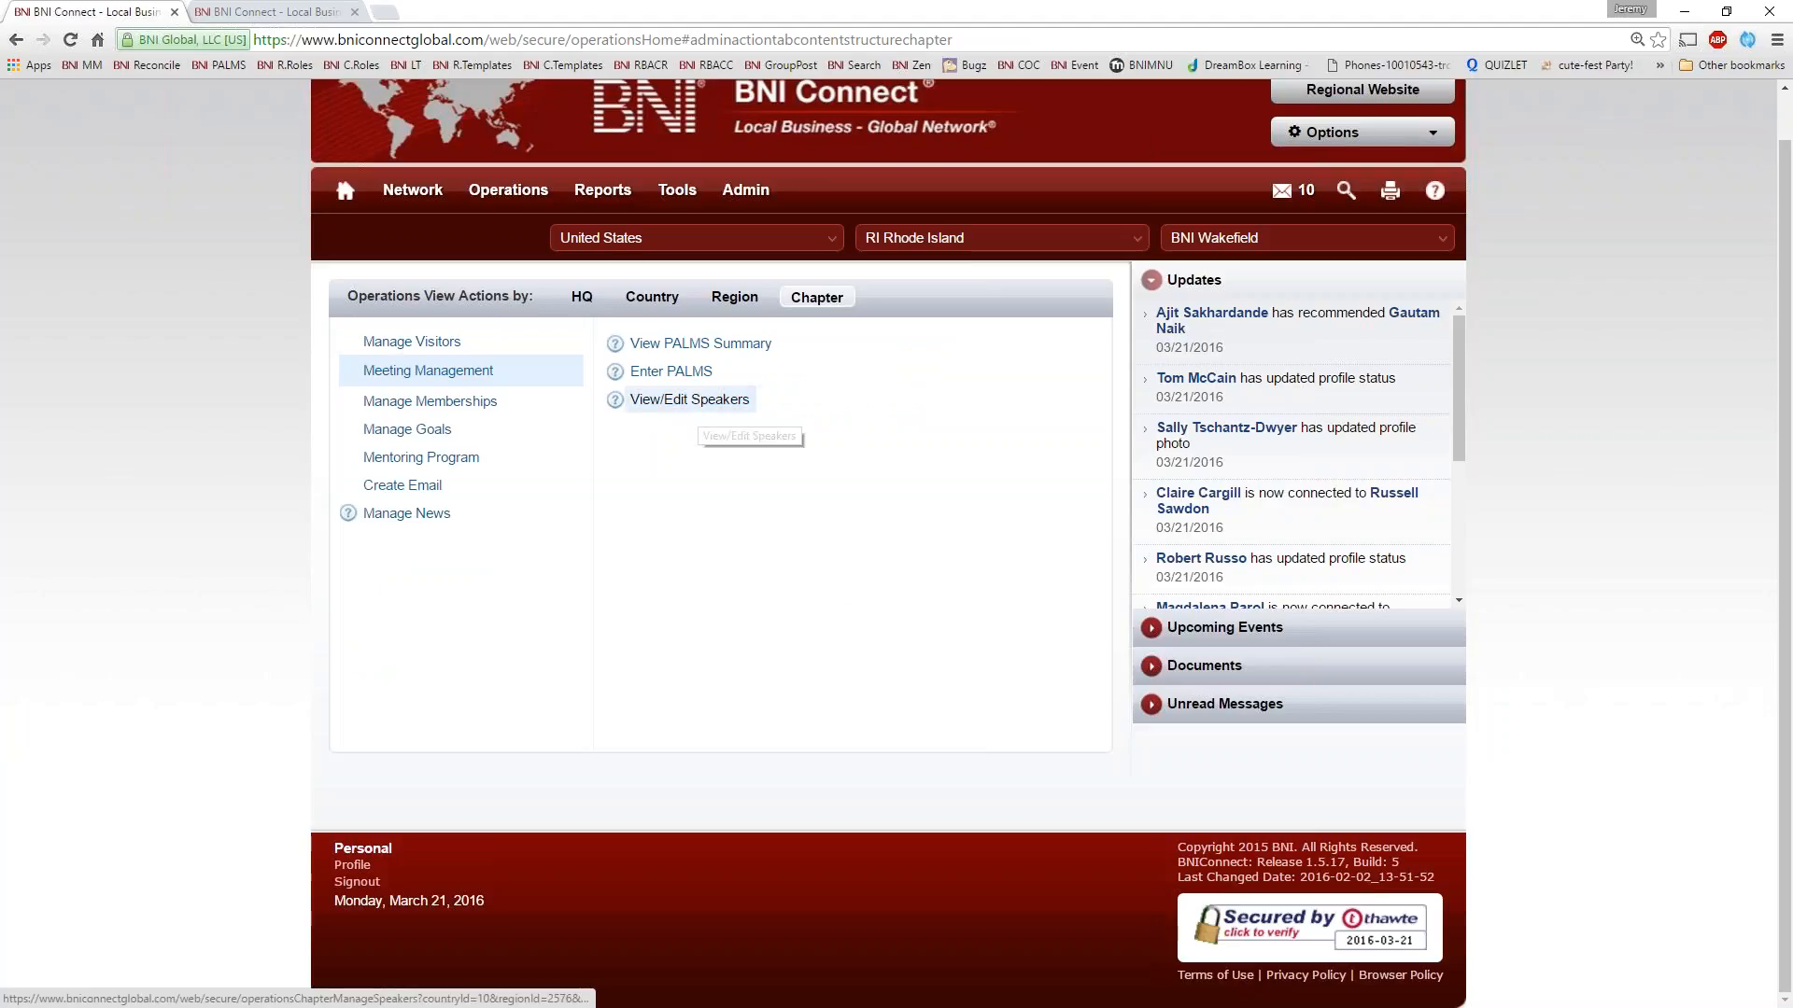
{"action": "left_click", "coordinate": [696, 401]}
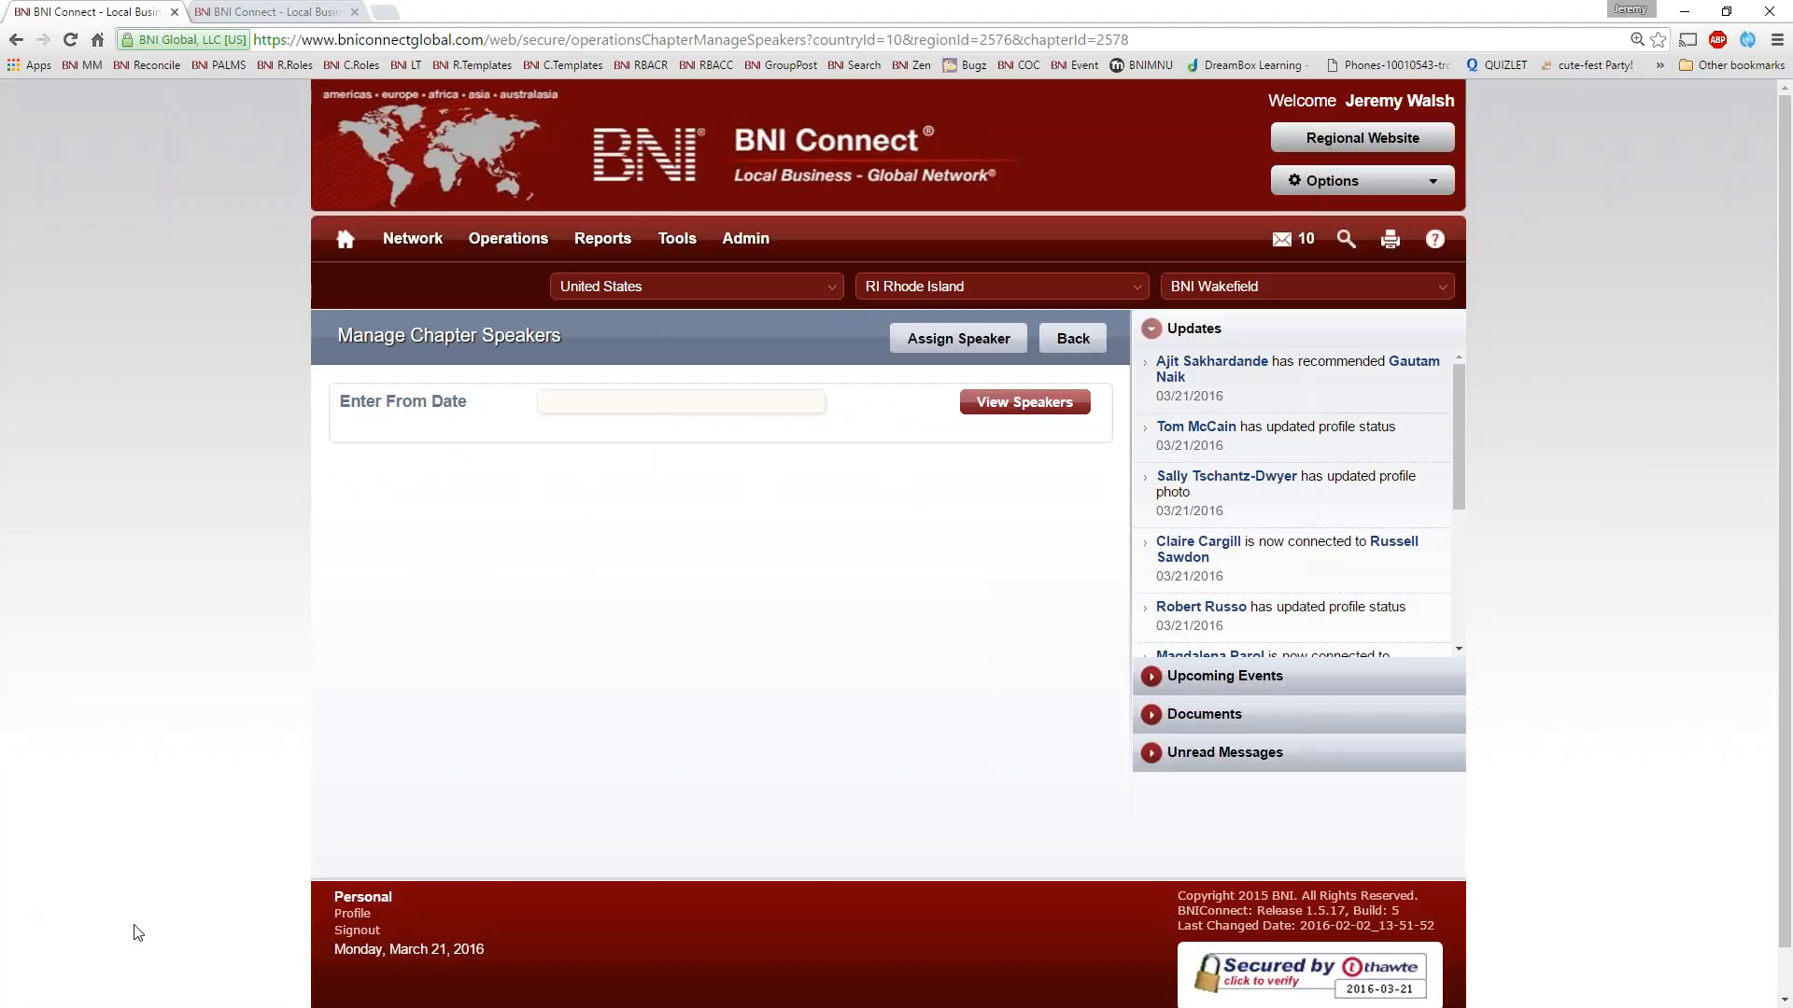
{"action": "left_click", "coordinate": [621, 402]}
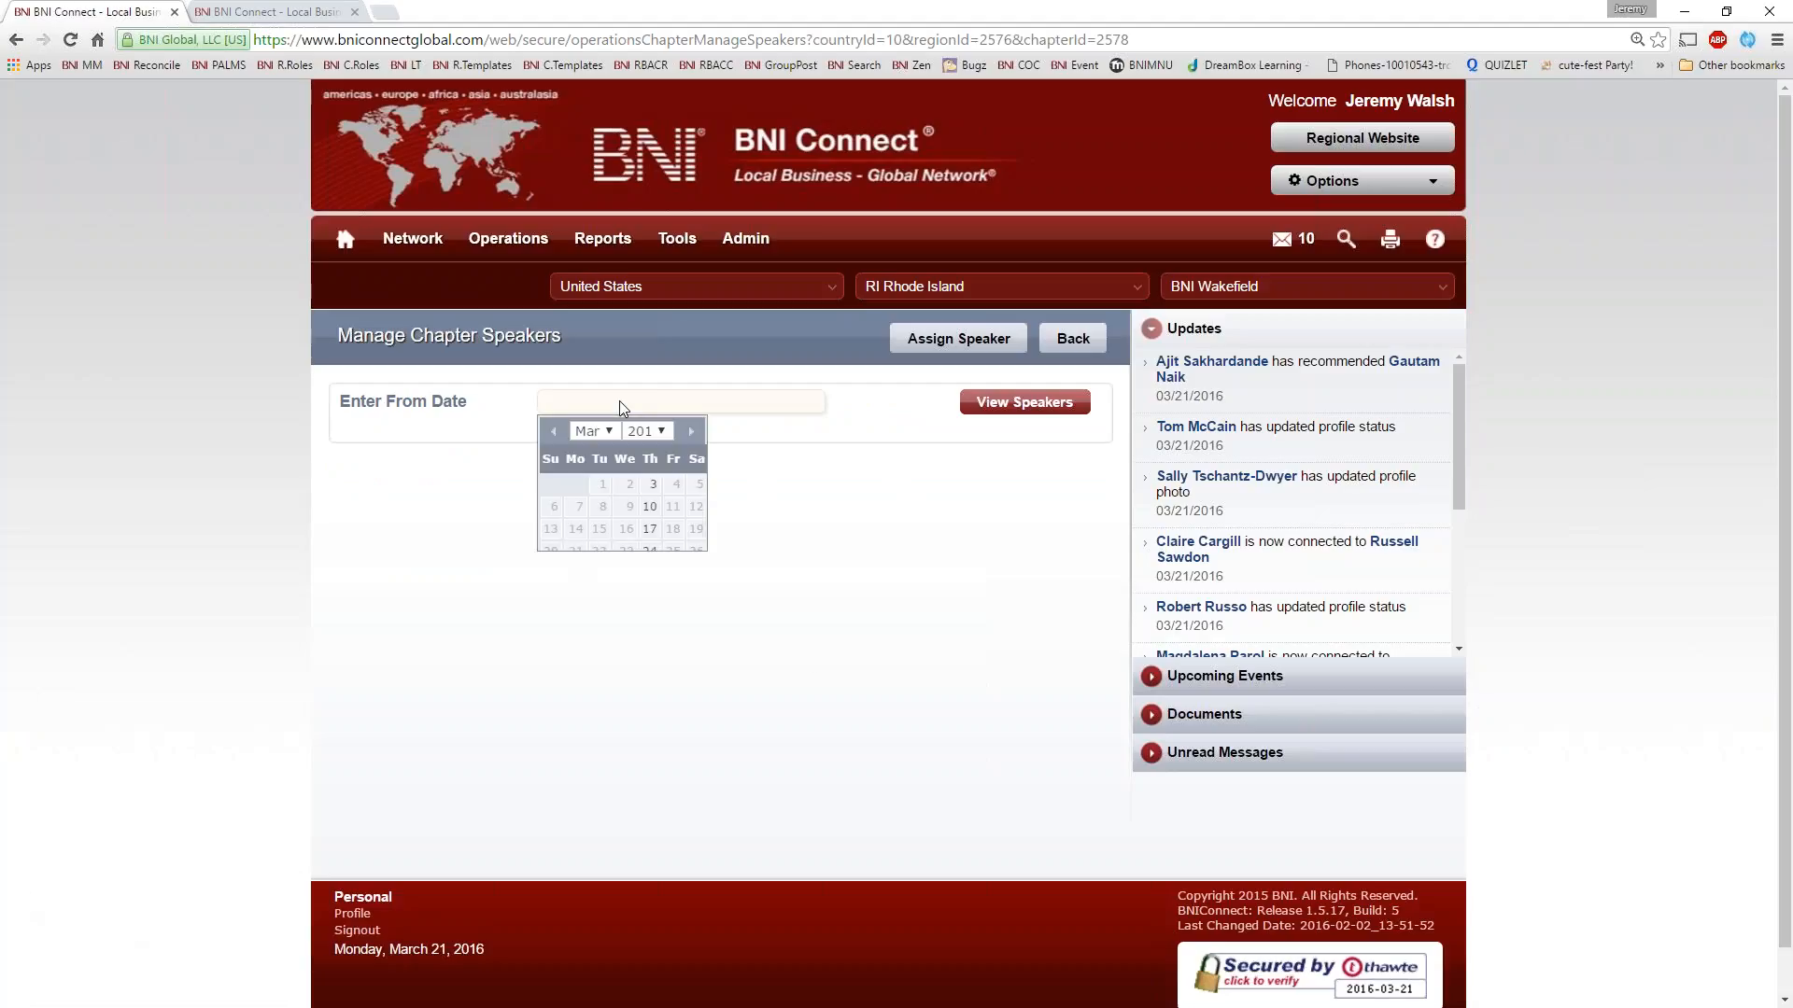
{"action": "left_click", "coordinate": [688, 484]}
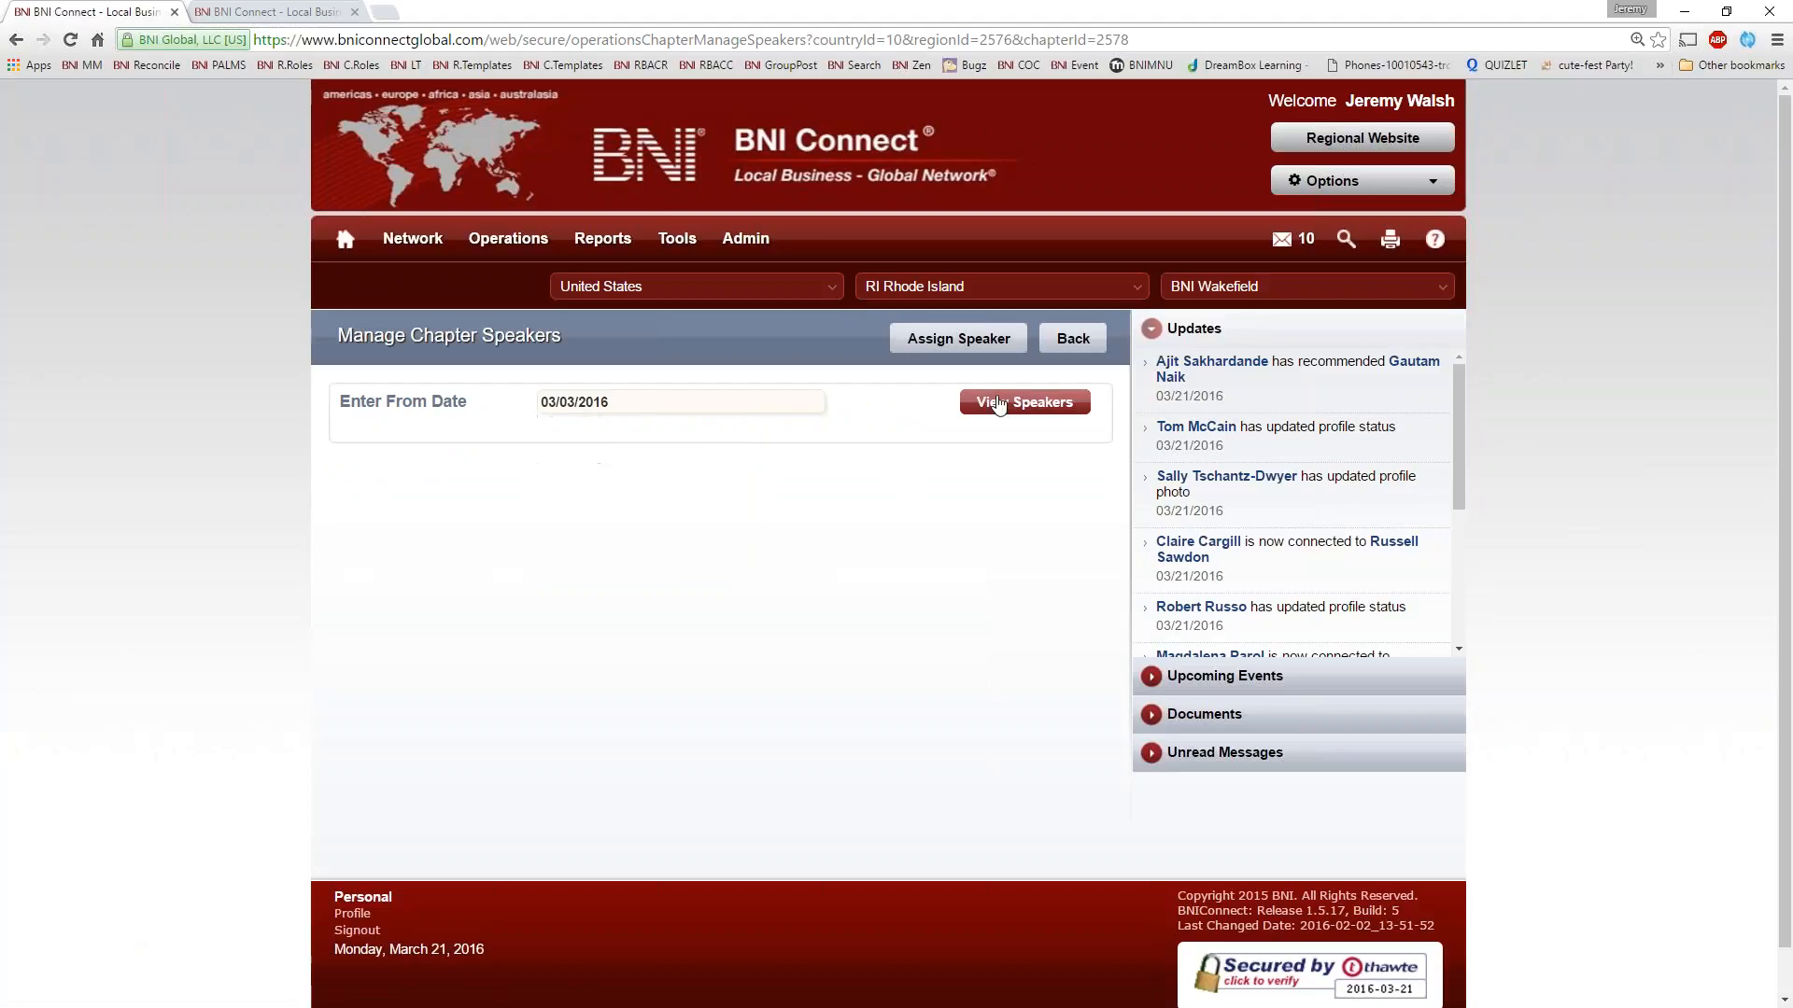
{"action": "left_click", "coordinate": [1004, 403]}
Review the scheduled speakers and their topics by meeting date, continuing to the second page of the list
{"action": "scroll", "coordinate": [61, 719], "scroll_direction": "down", "scroll_amount": 4}
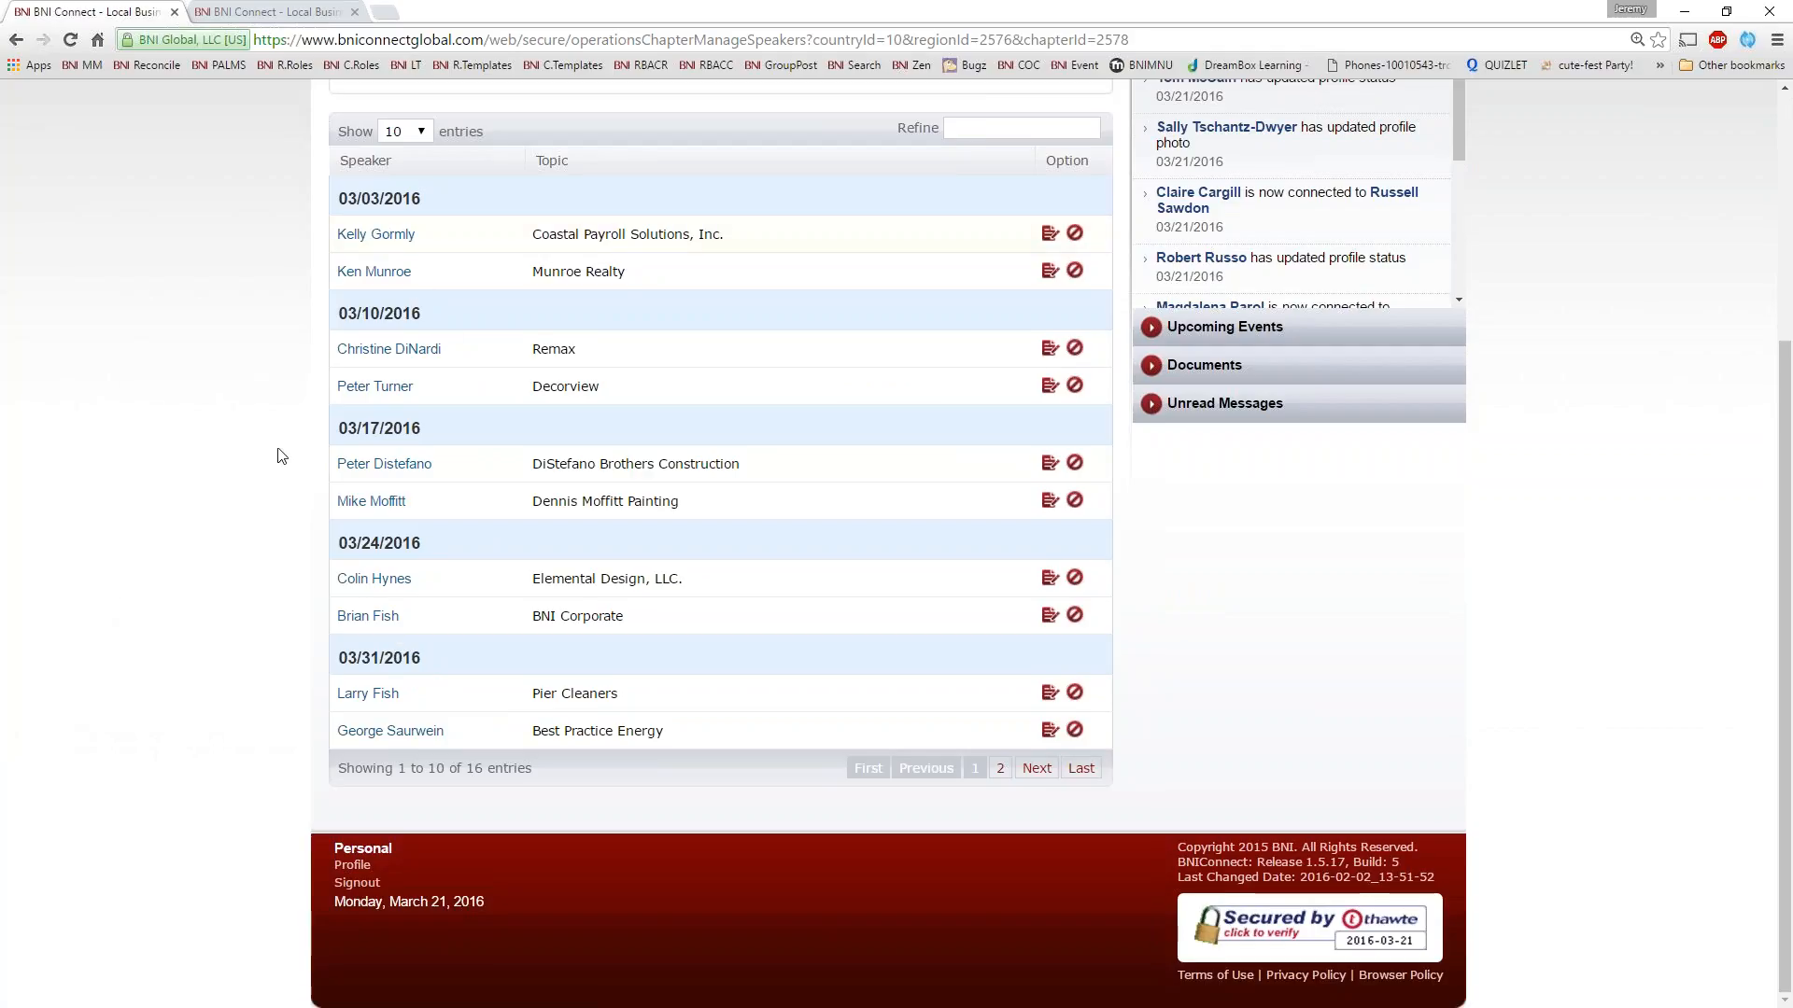
{"action": "scroll", "coordinate": [217, 377], "scroll_direction": "up", "scroll_amount": 1}
{"action": "scroll", "coordinate": [220, 371], "scroll_direction": "up", "scroll_amount": 1}
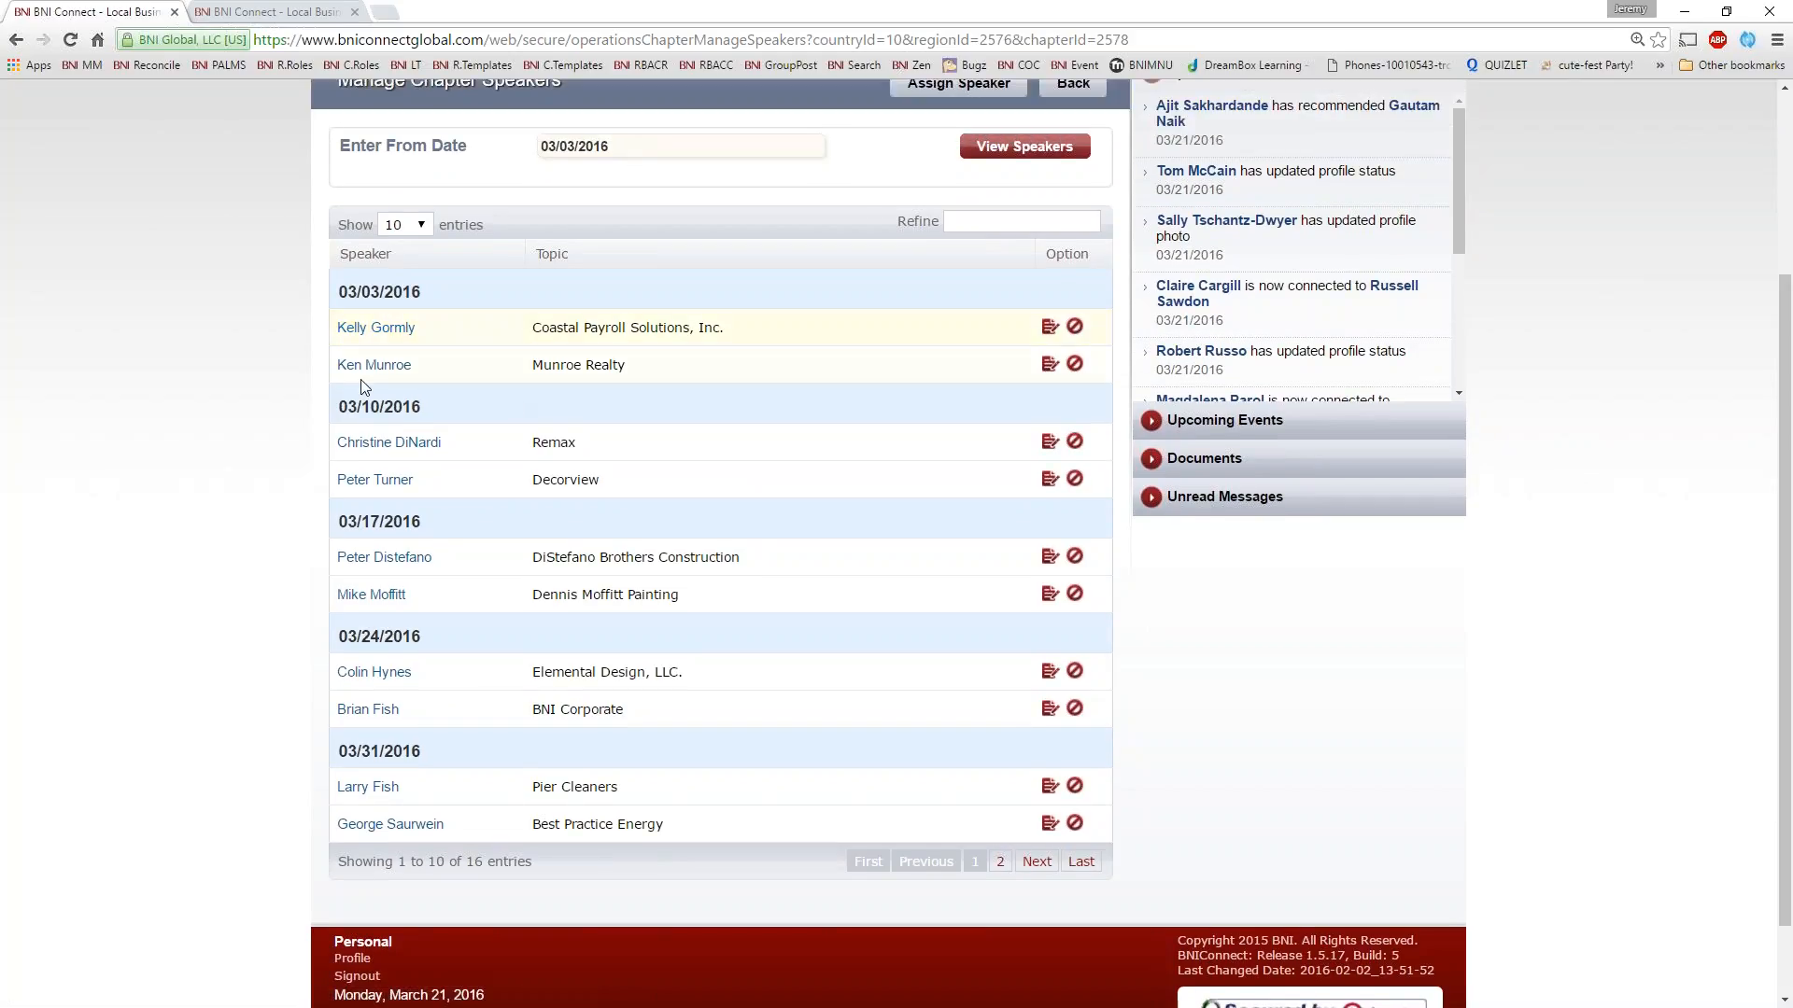
{"action": "scroll", "coordinate": [265, 499], "scroll_direction": "down", "scroll_amount": 1}
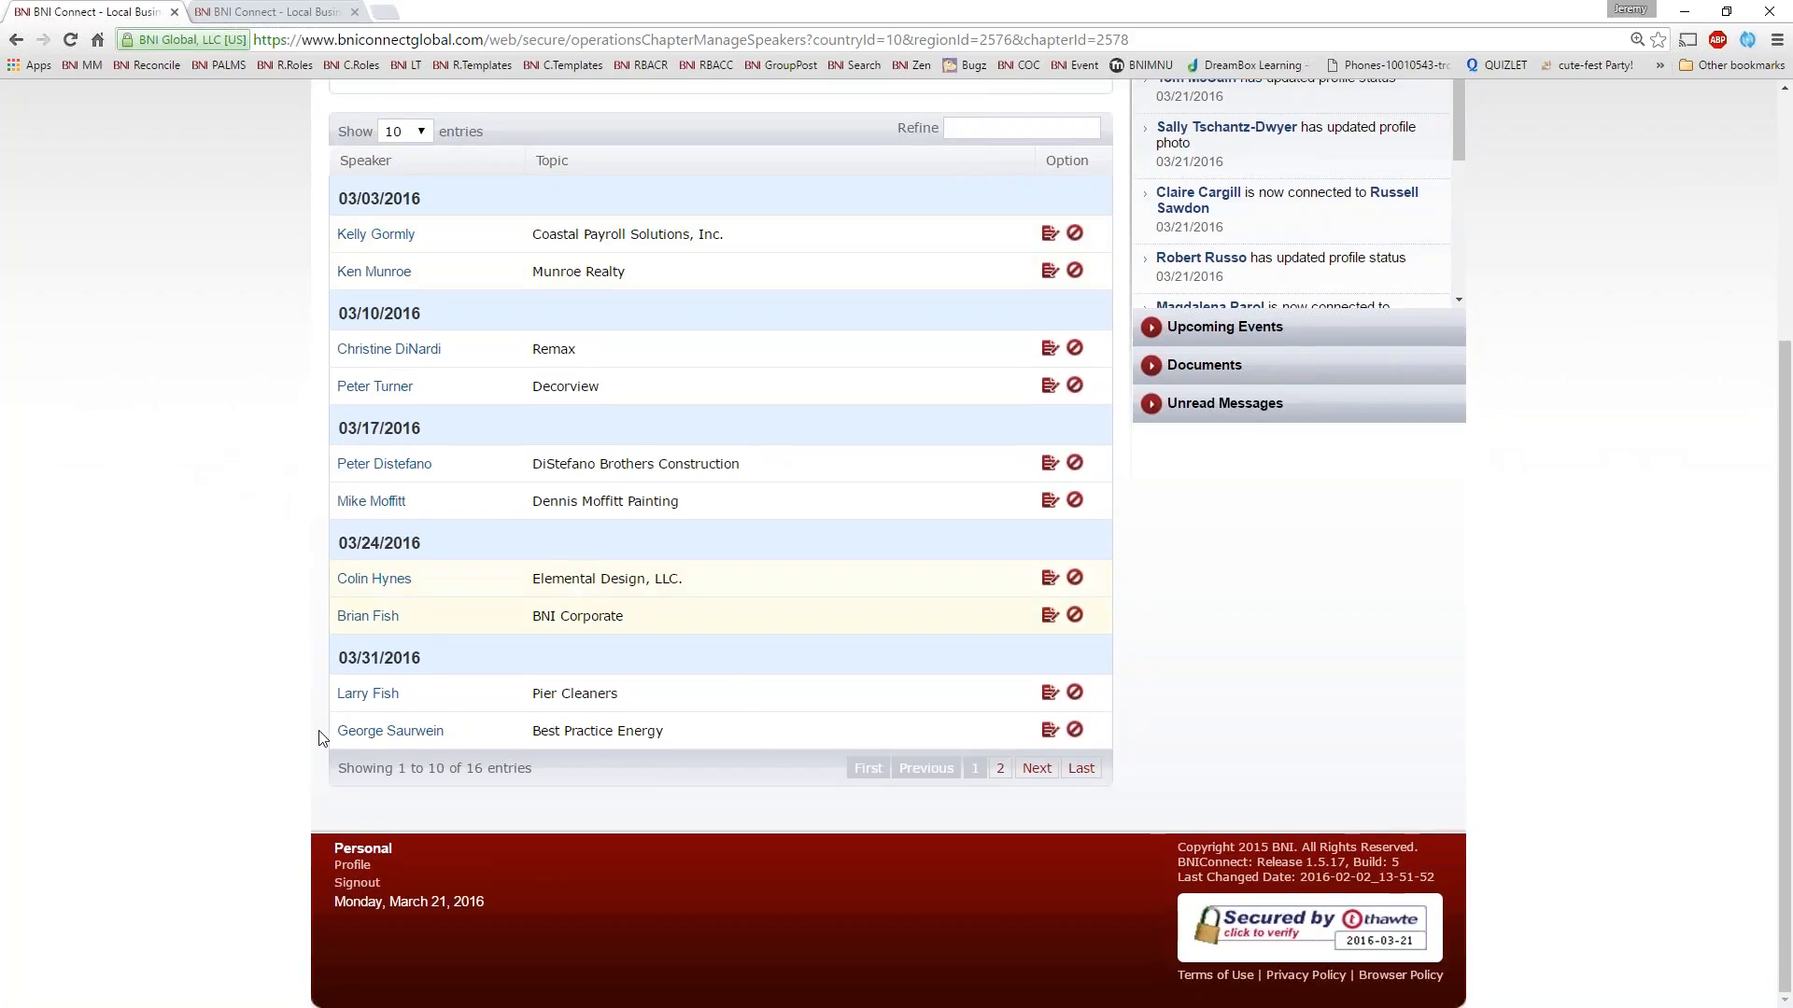
{"action": "left_click", "coordinate": [1000, 769]}
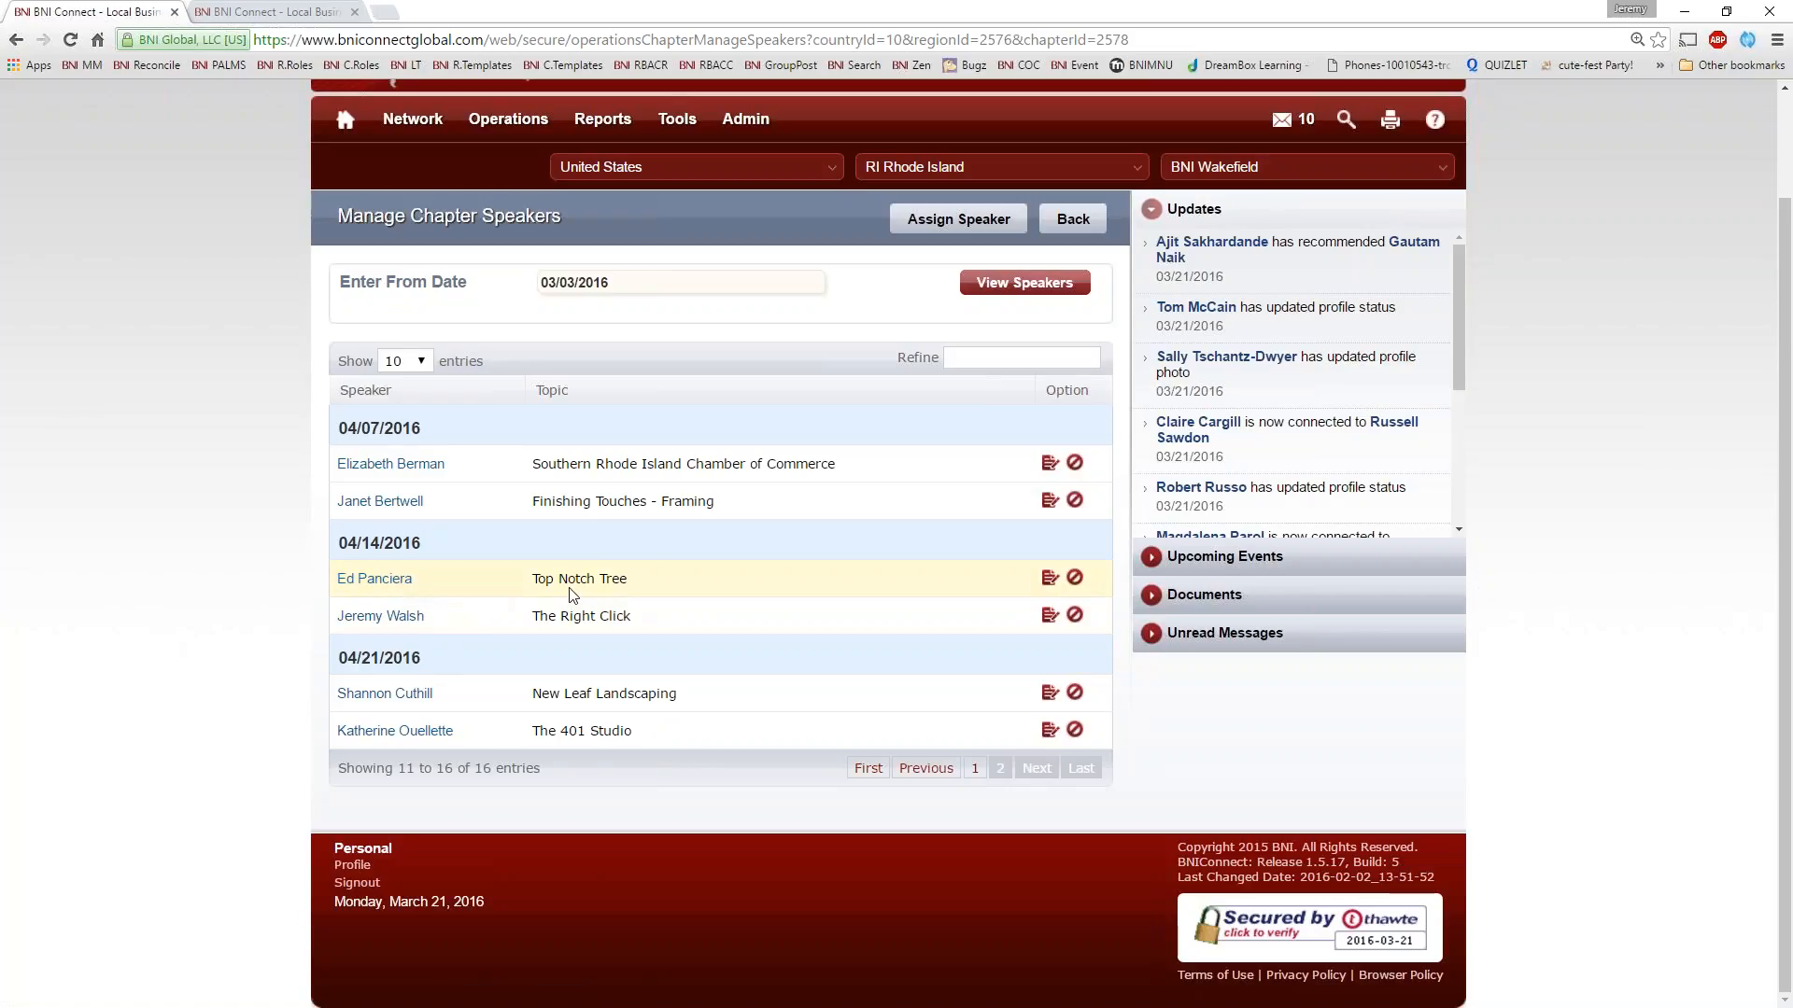
Start a new speaker assignment for the chapter and set its meeting date to 04/28/2016
{"action": "scroll", "coordinate": [717, 419], "scroll_direction": "up", "scroll_amount": 1}
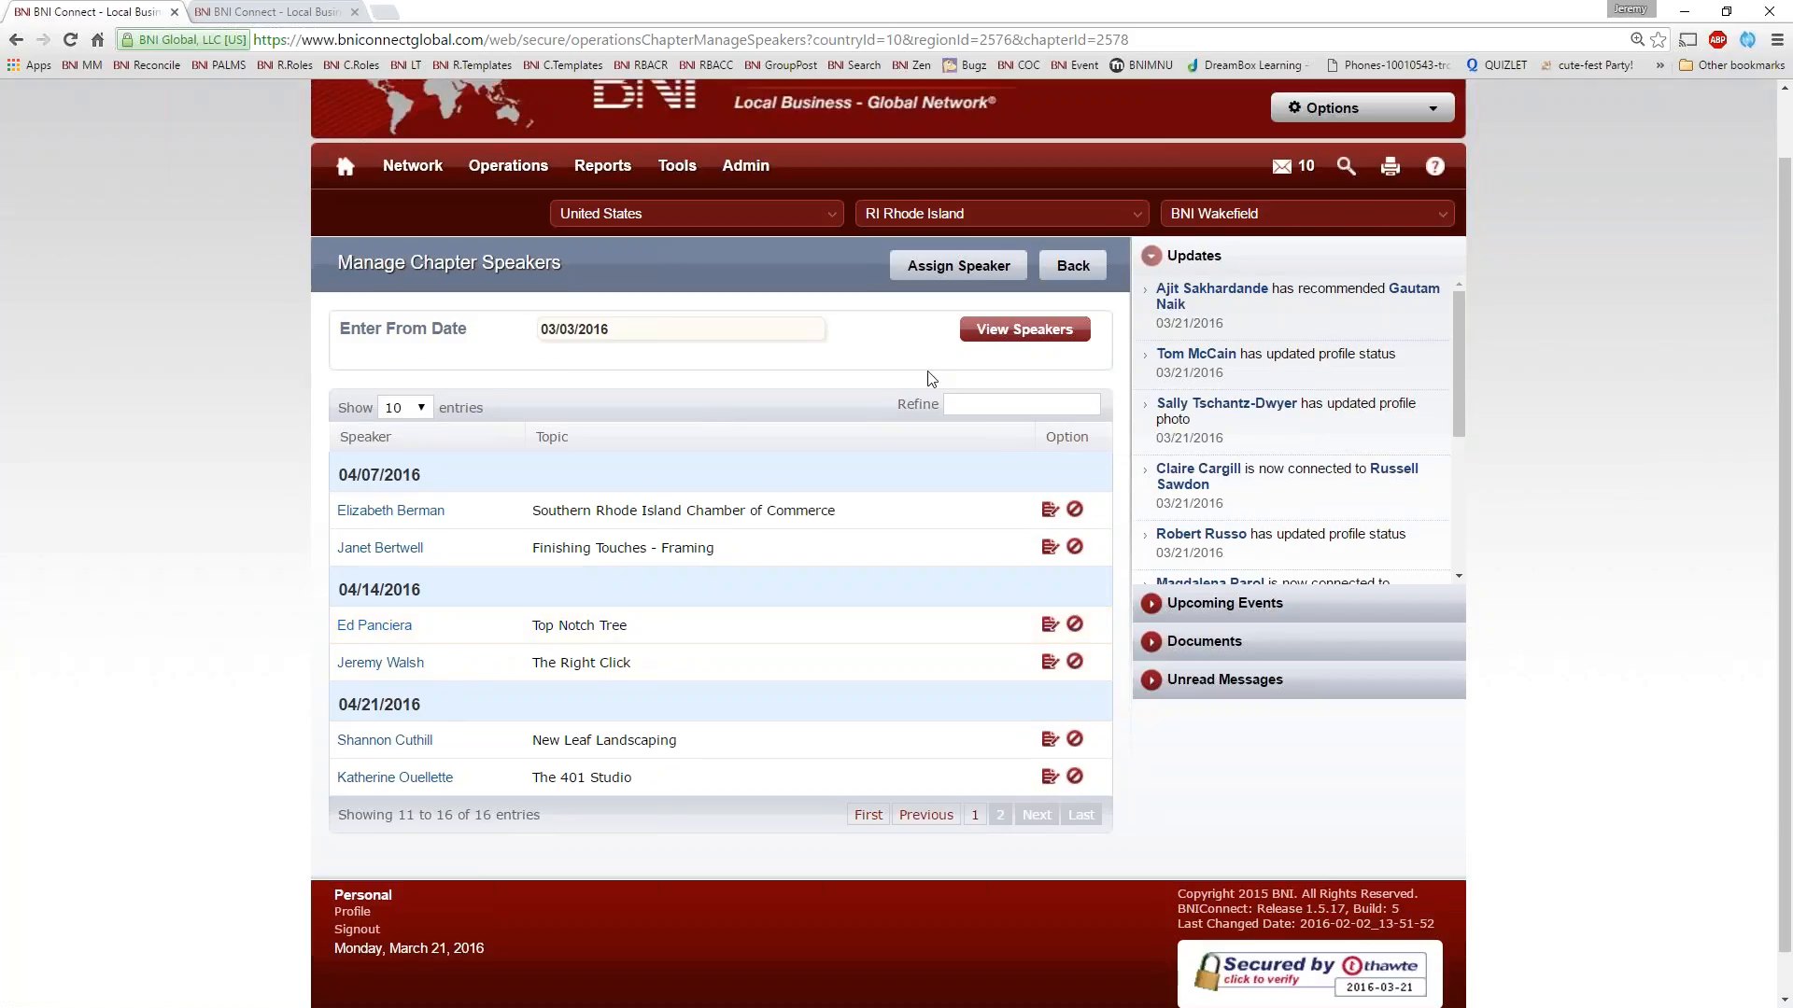
{"action": "left_click", "coordinate": [947, 269]}
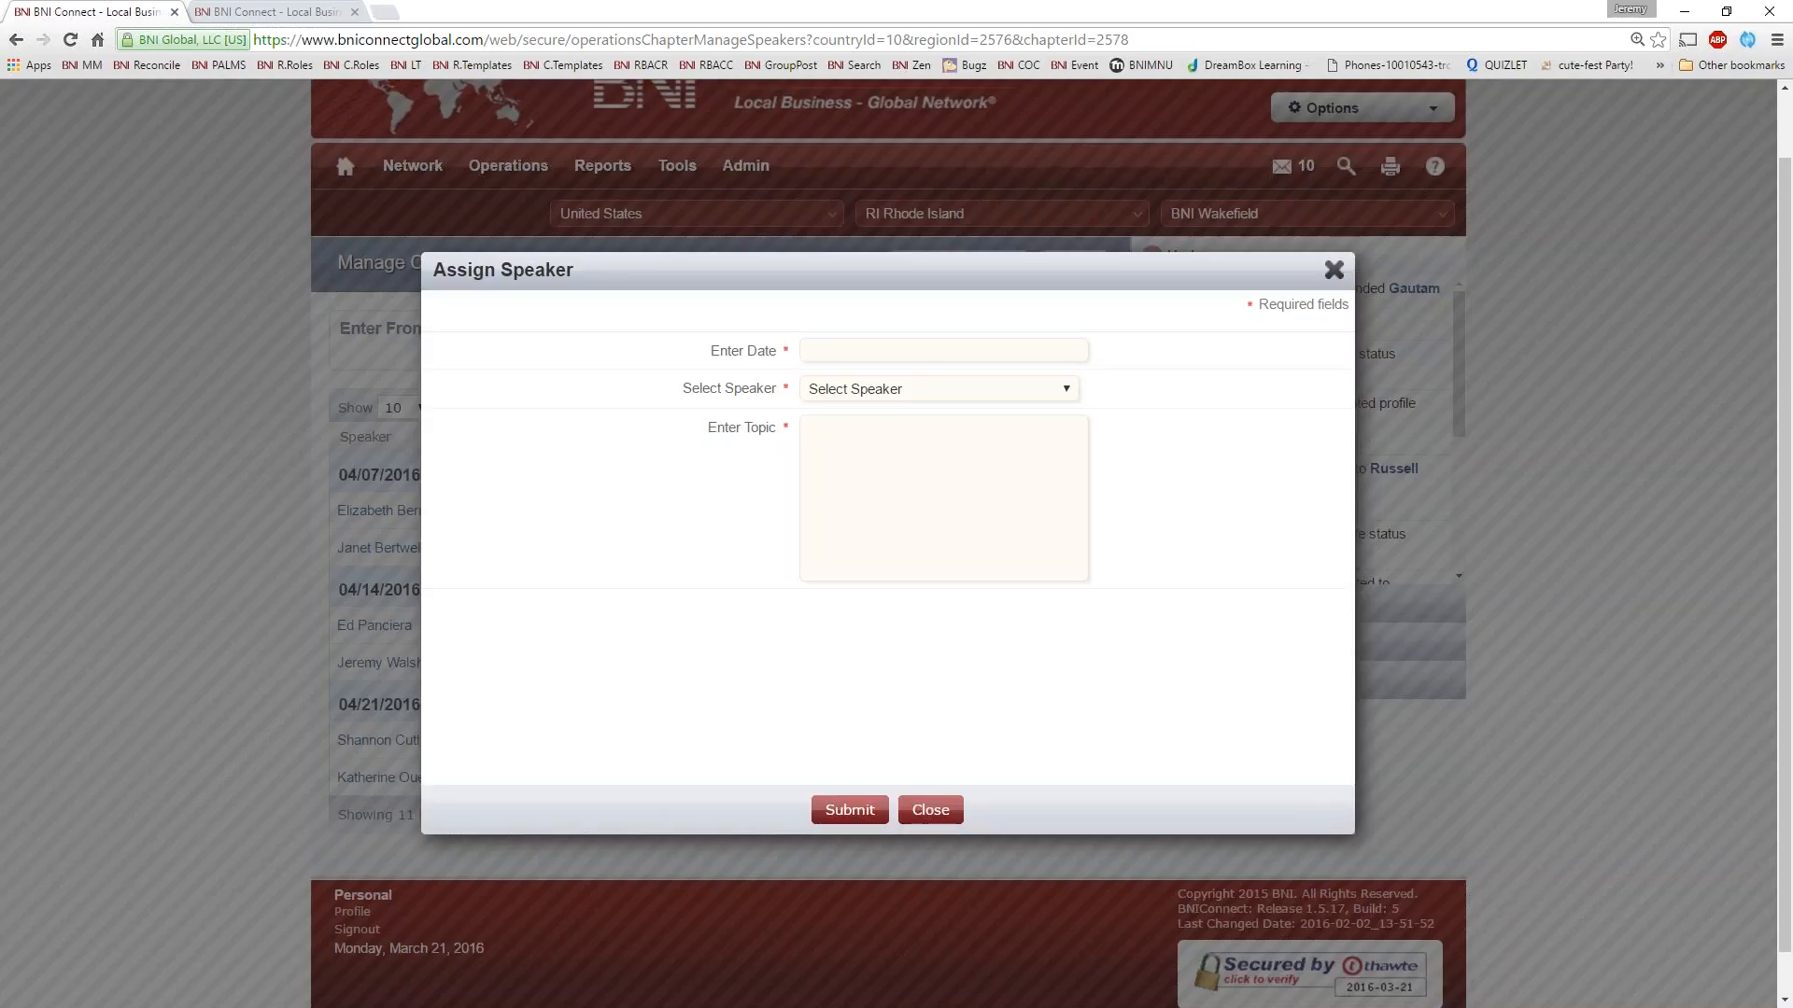
{"action": "left_click", "coordinate": [857, 359]}
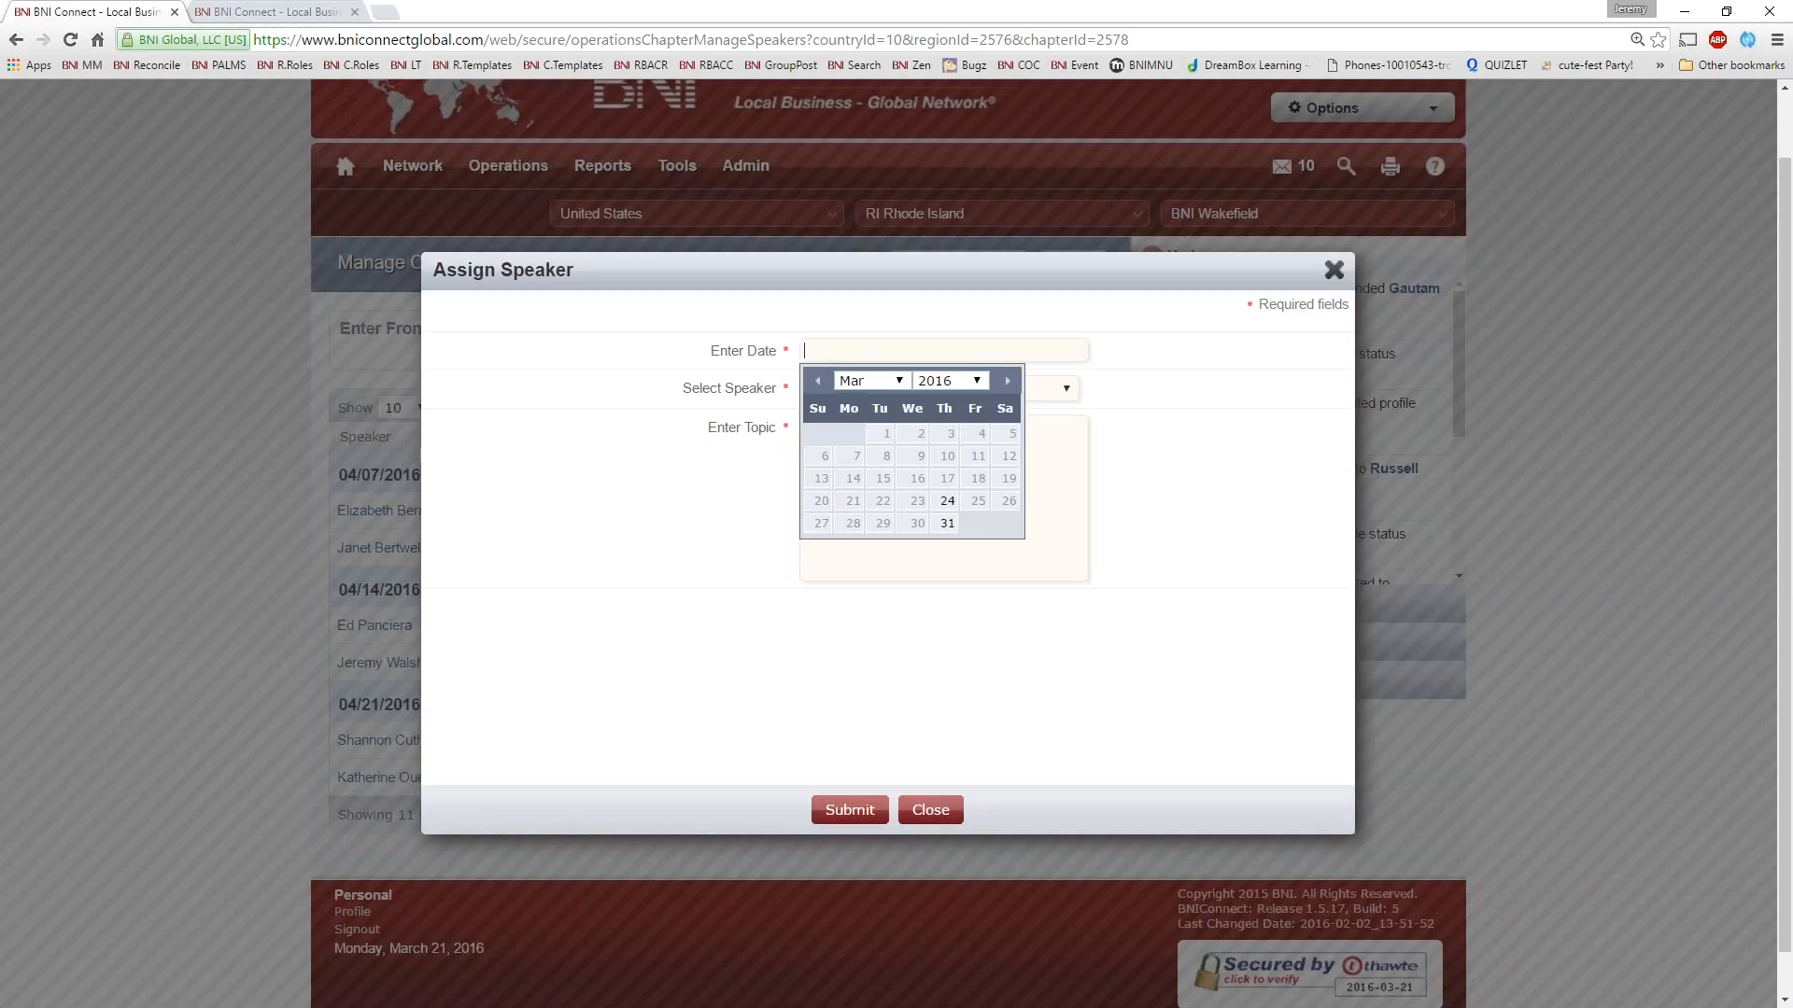
{"action": "left_click", "coordinate": [1008, 381]}
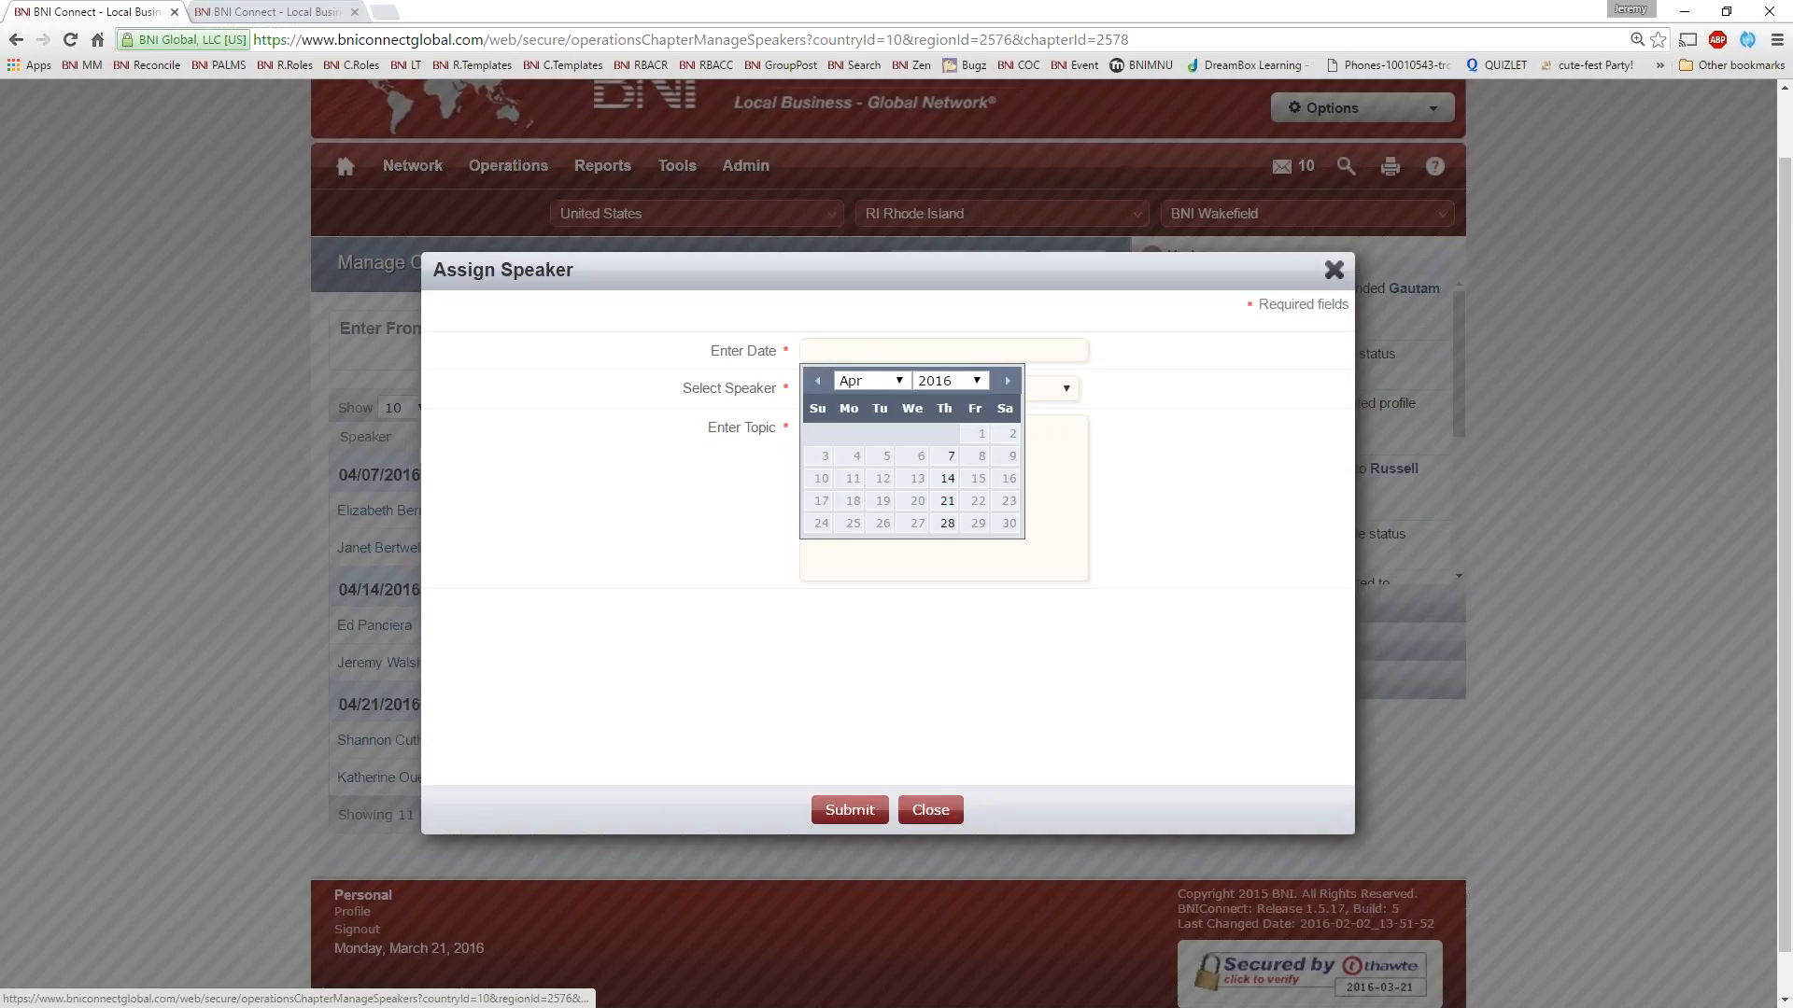
{"action": "left_click", "coordinate": [947, 524]}
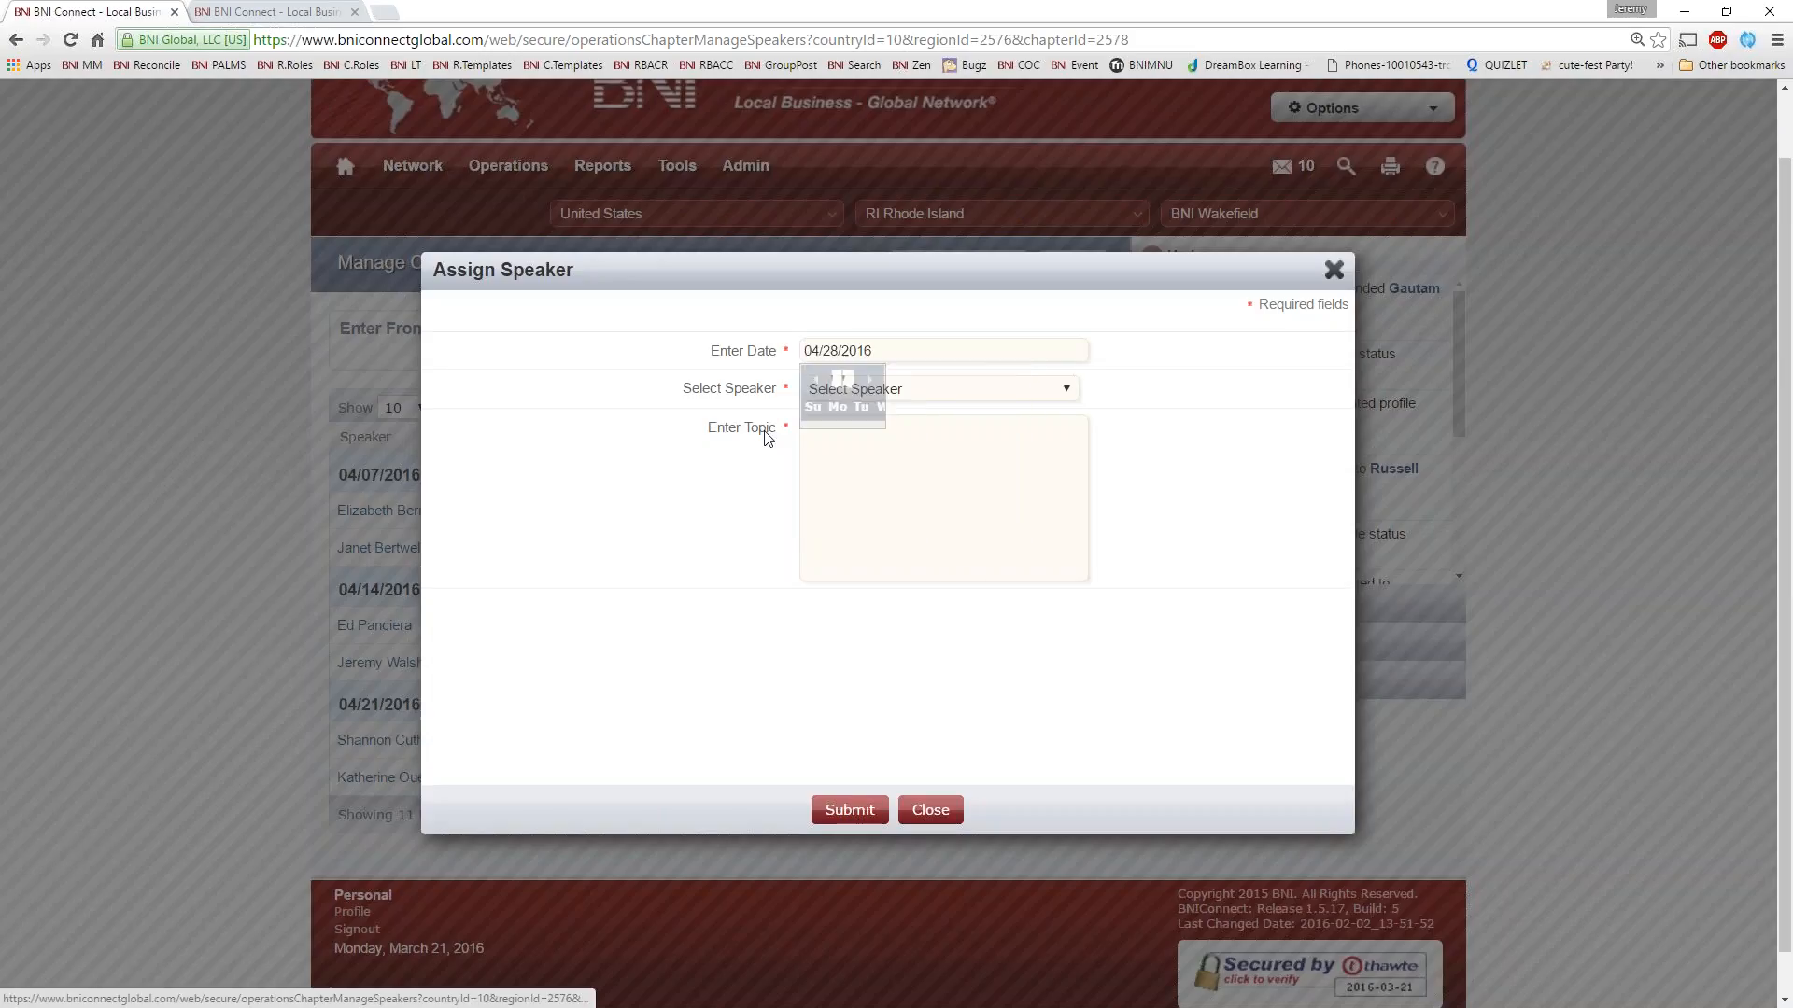
Choose a chapter member as the speaker and enter "gbg gzx" as the topic
{"action": "left_click", "coordinate": [845, 390]}
{"action": "scroll", "coordinate": [887, 716], "scroll_direction": "down", "scroll_amount": 5}
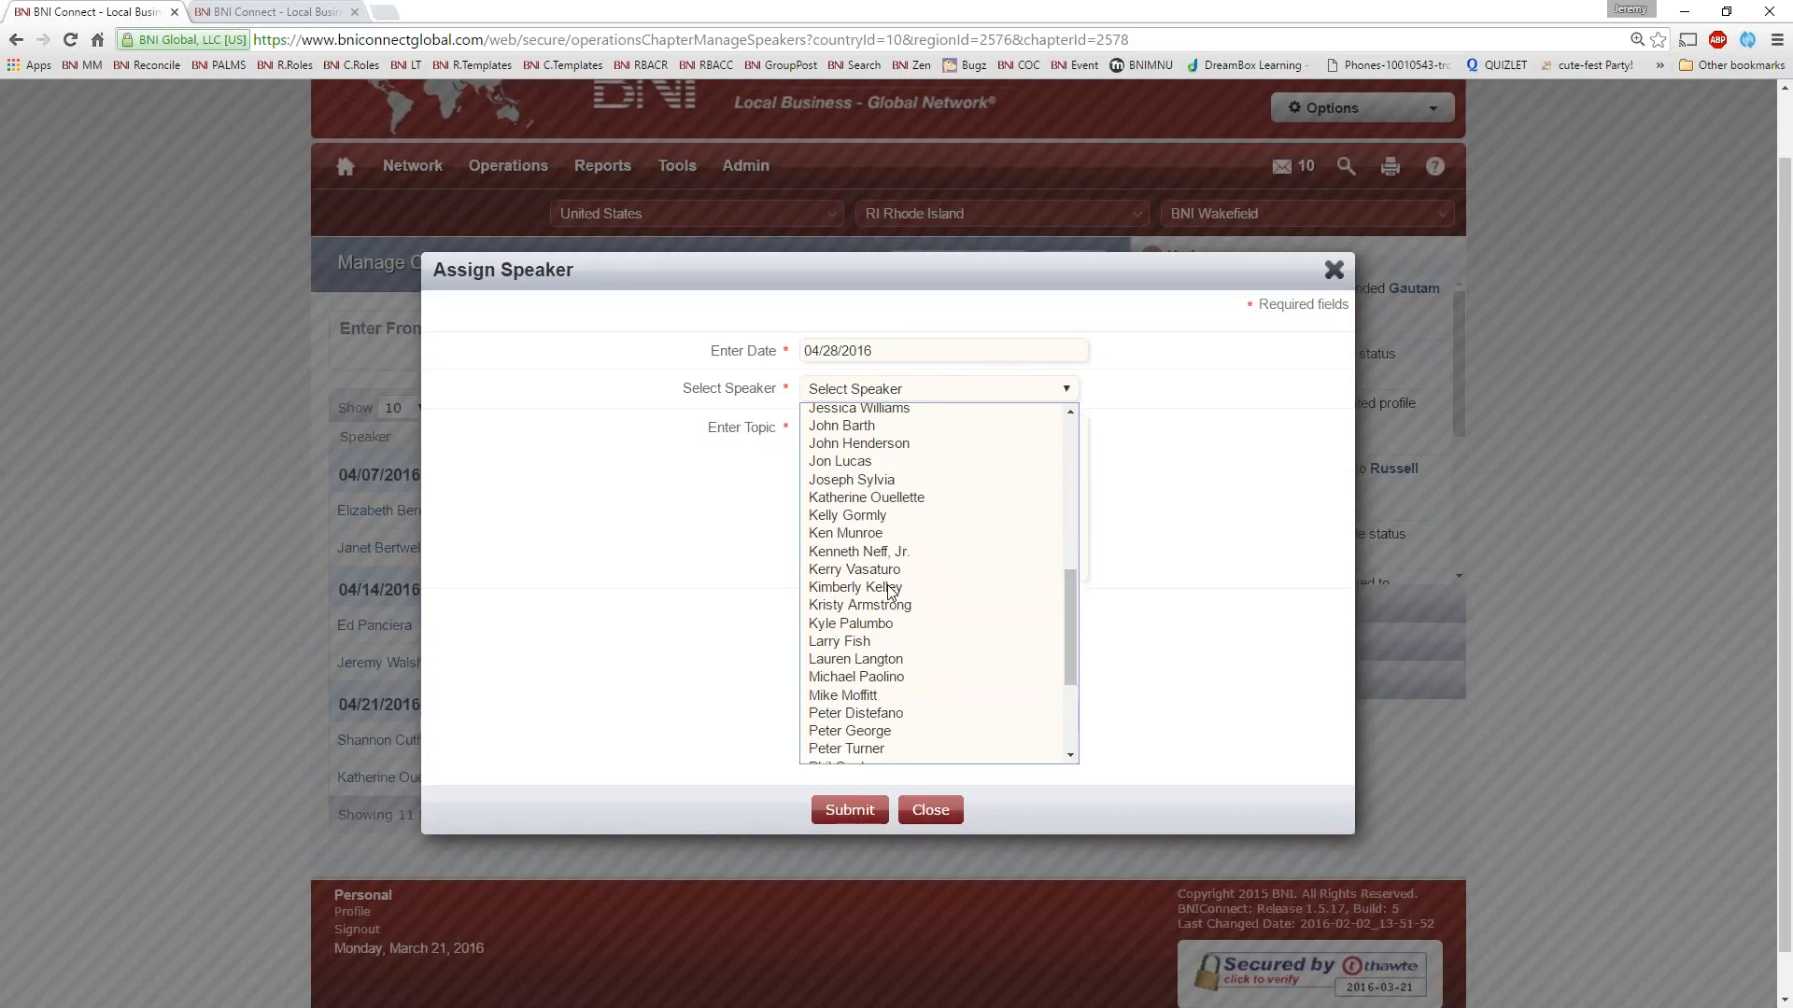
{"action": "left_click", "coordinate": [883, 691]}
{"action": "left_click", "coordinate": [862, 456]}
{"action": "type", "text": "gbg gzx"}
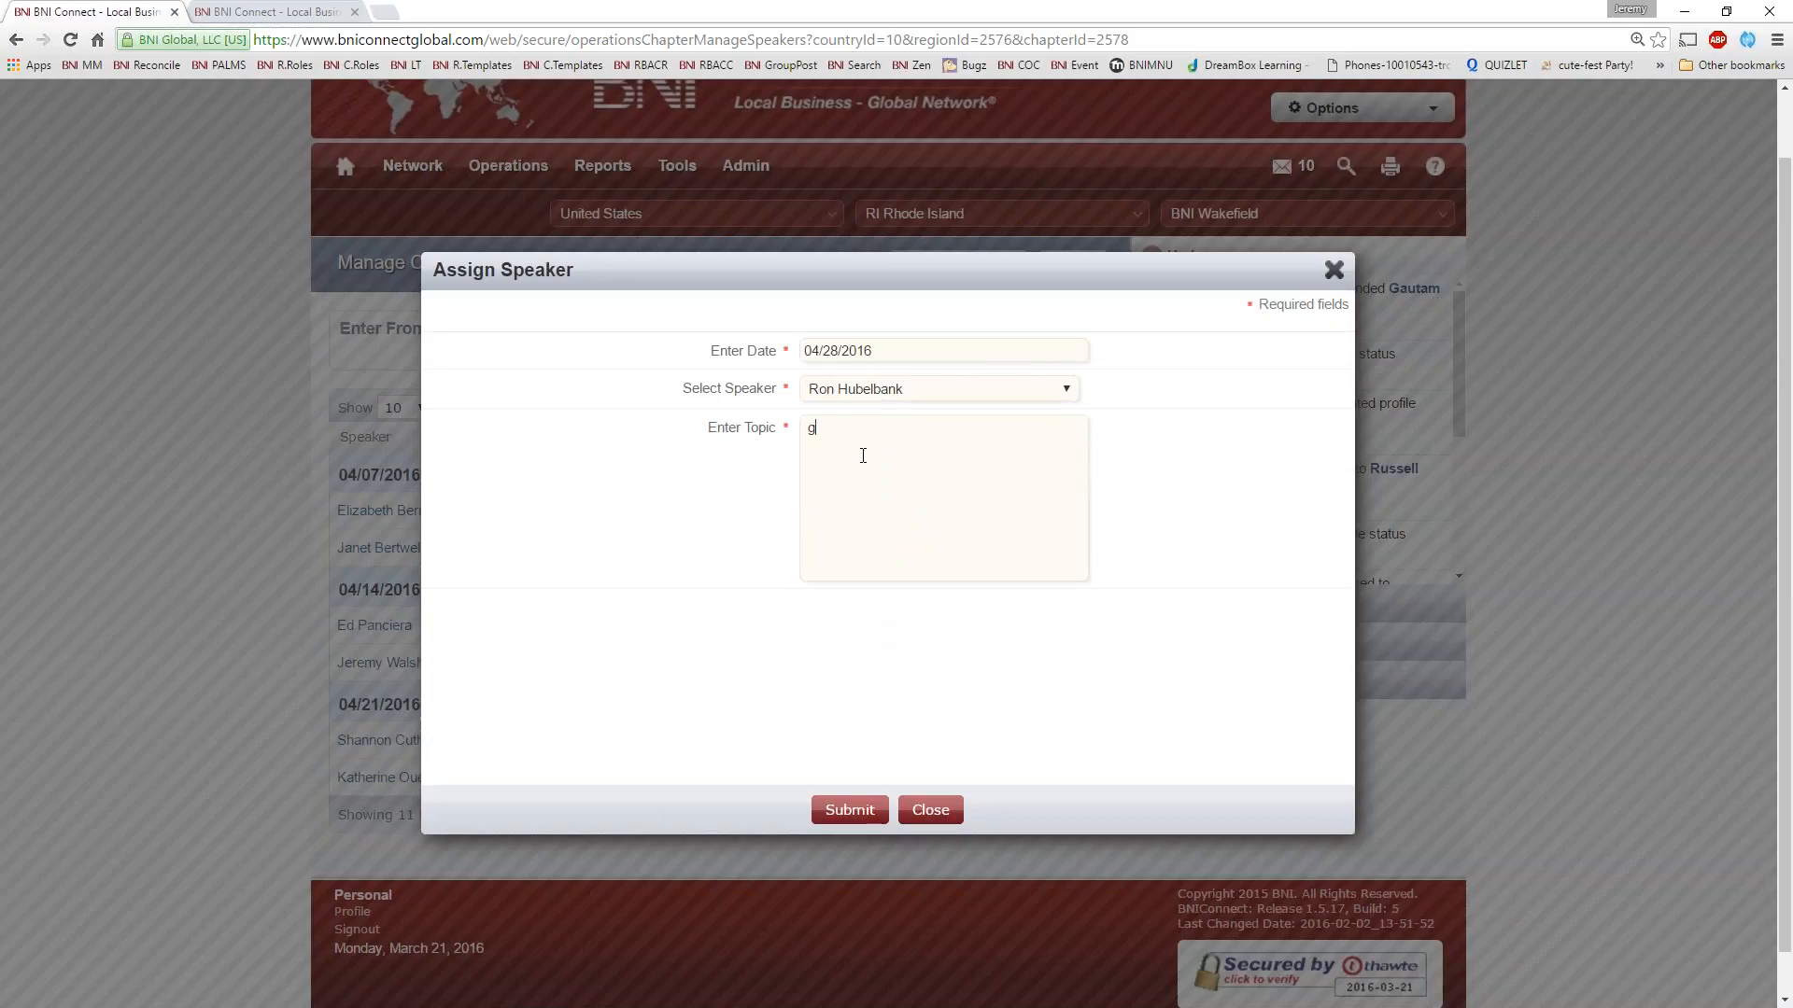
Replace the selected speaker with a different chapter member from the member list
{"action": "left_click", "coordinate": [873, 390]}
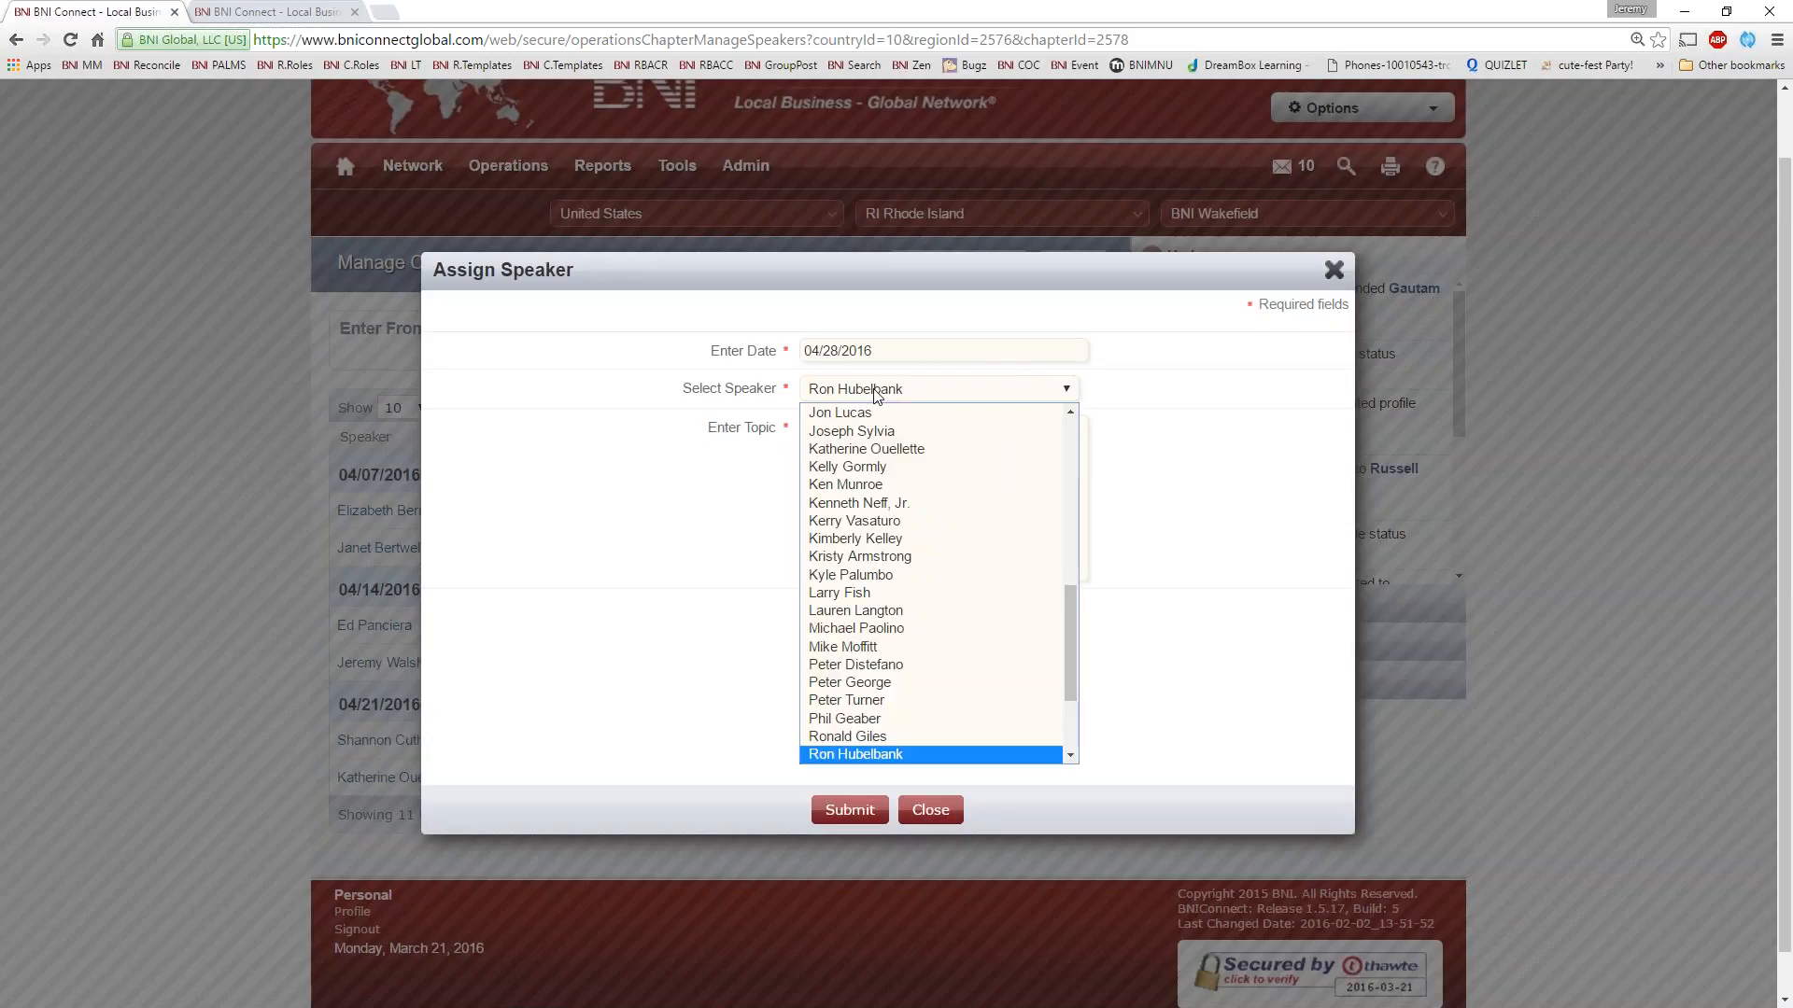
{"action": "scroll", "coordinate": [929, 616], "scroll_direction": "up", "scroll_amount": 5}
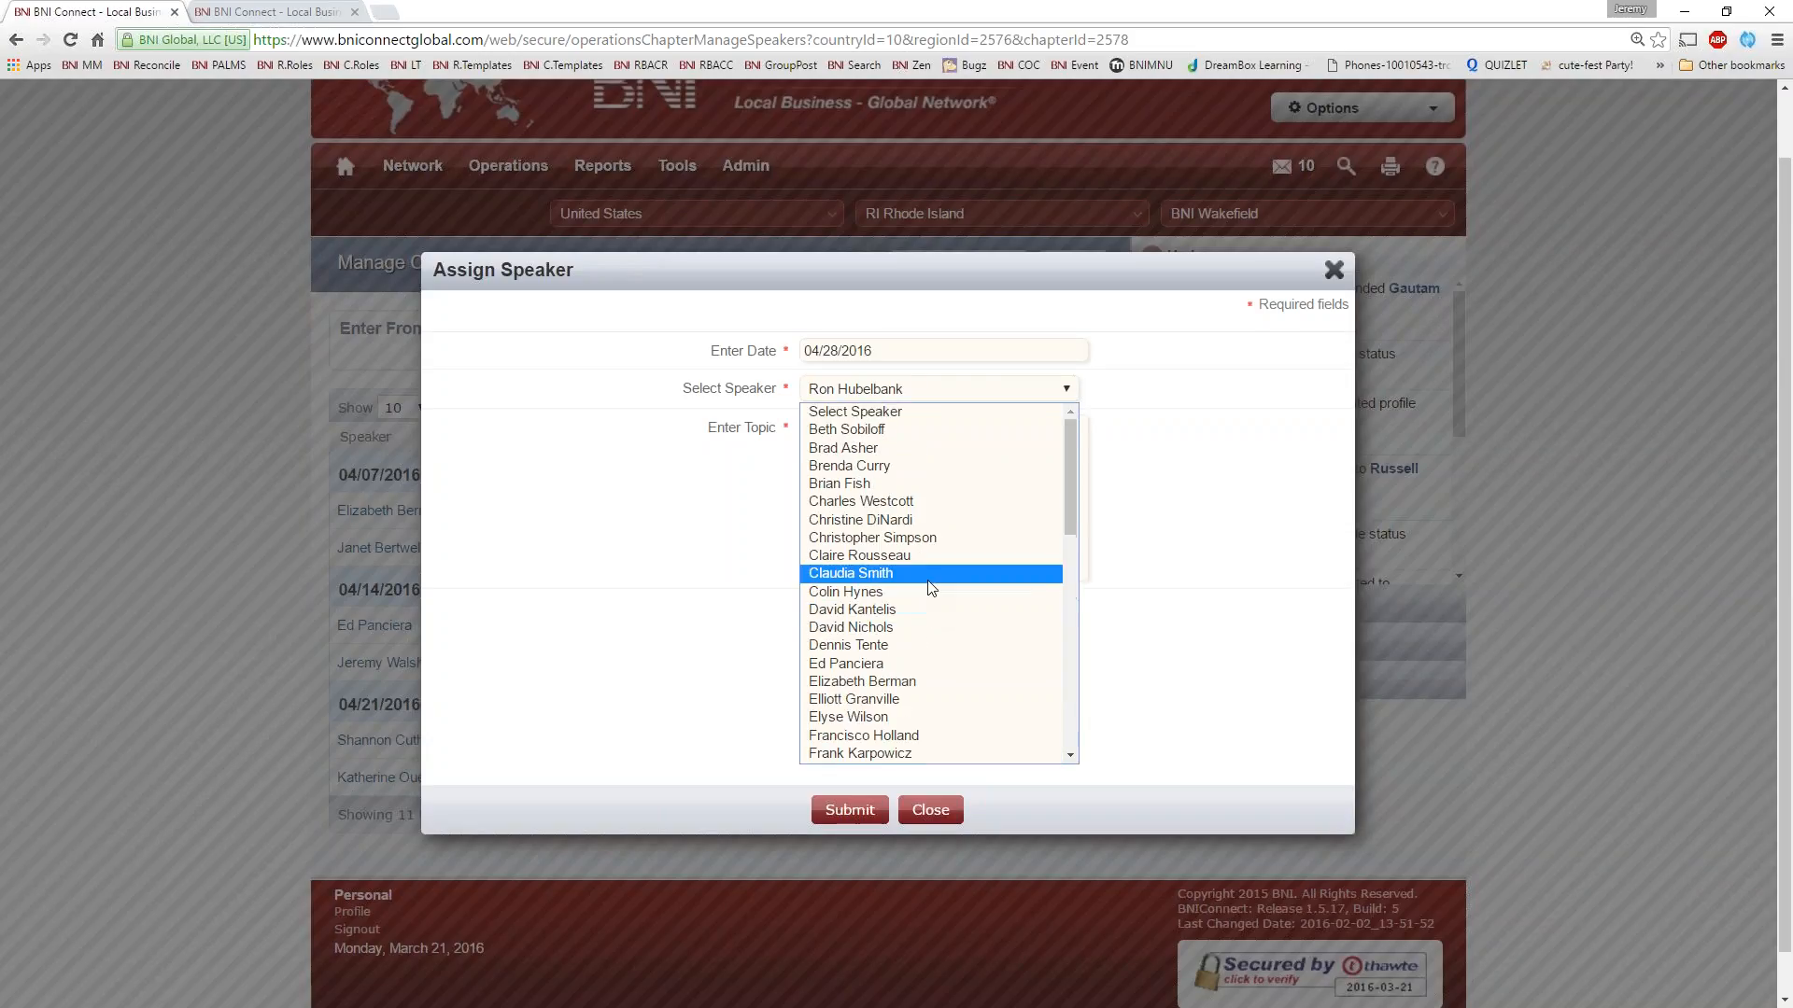
{"action": "scroll", "coordinate": [929, 588], "scroll_direction": "down", "scroll_amount": 5}
{"action": "scroll", "coordinate": [917, 590], "scroll_direction": "up", "scroll_amount": 1}
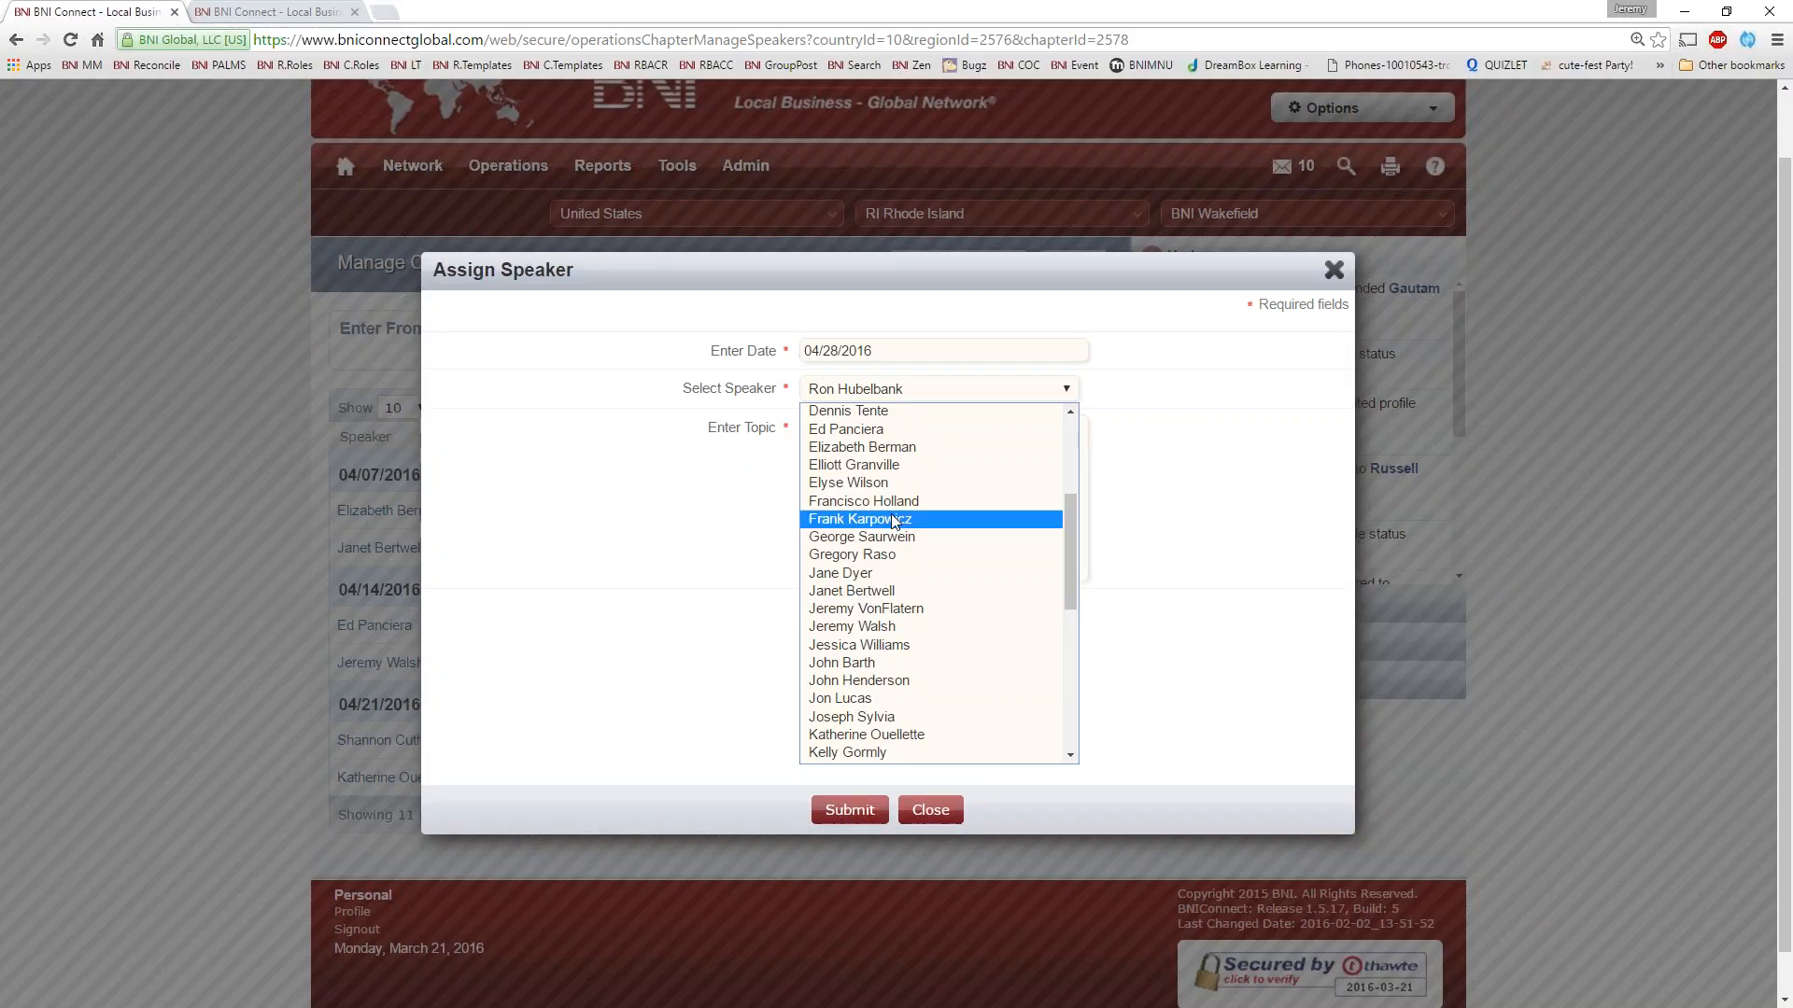
{"action": "left_click", "coordinate": [894, 486]}
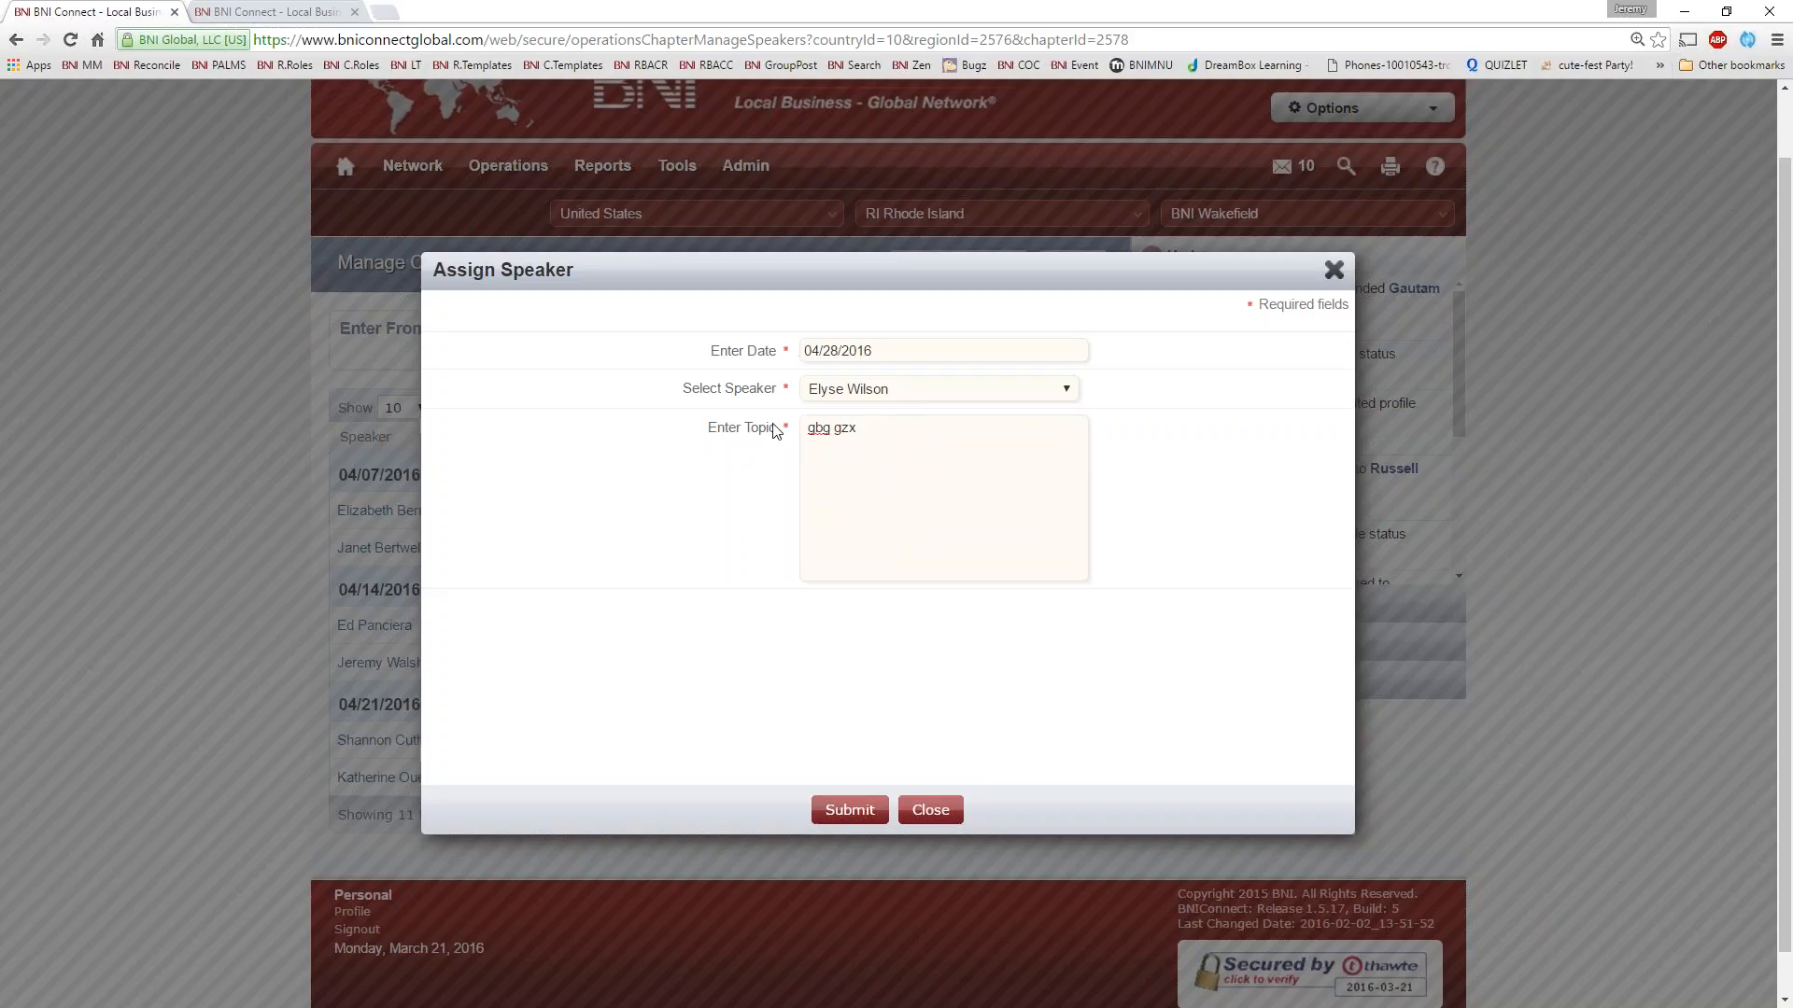
Look through the available members once more, keep the selected speaker and close the assignment form without submitting
{"action": "left_click", "coordinate": [900, 390]}
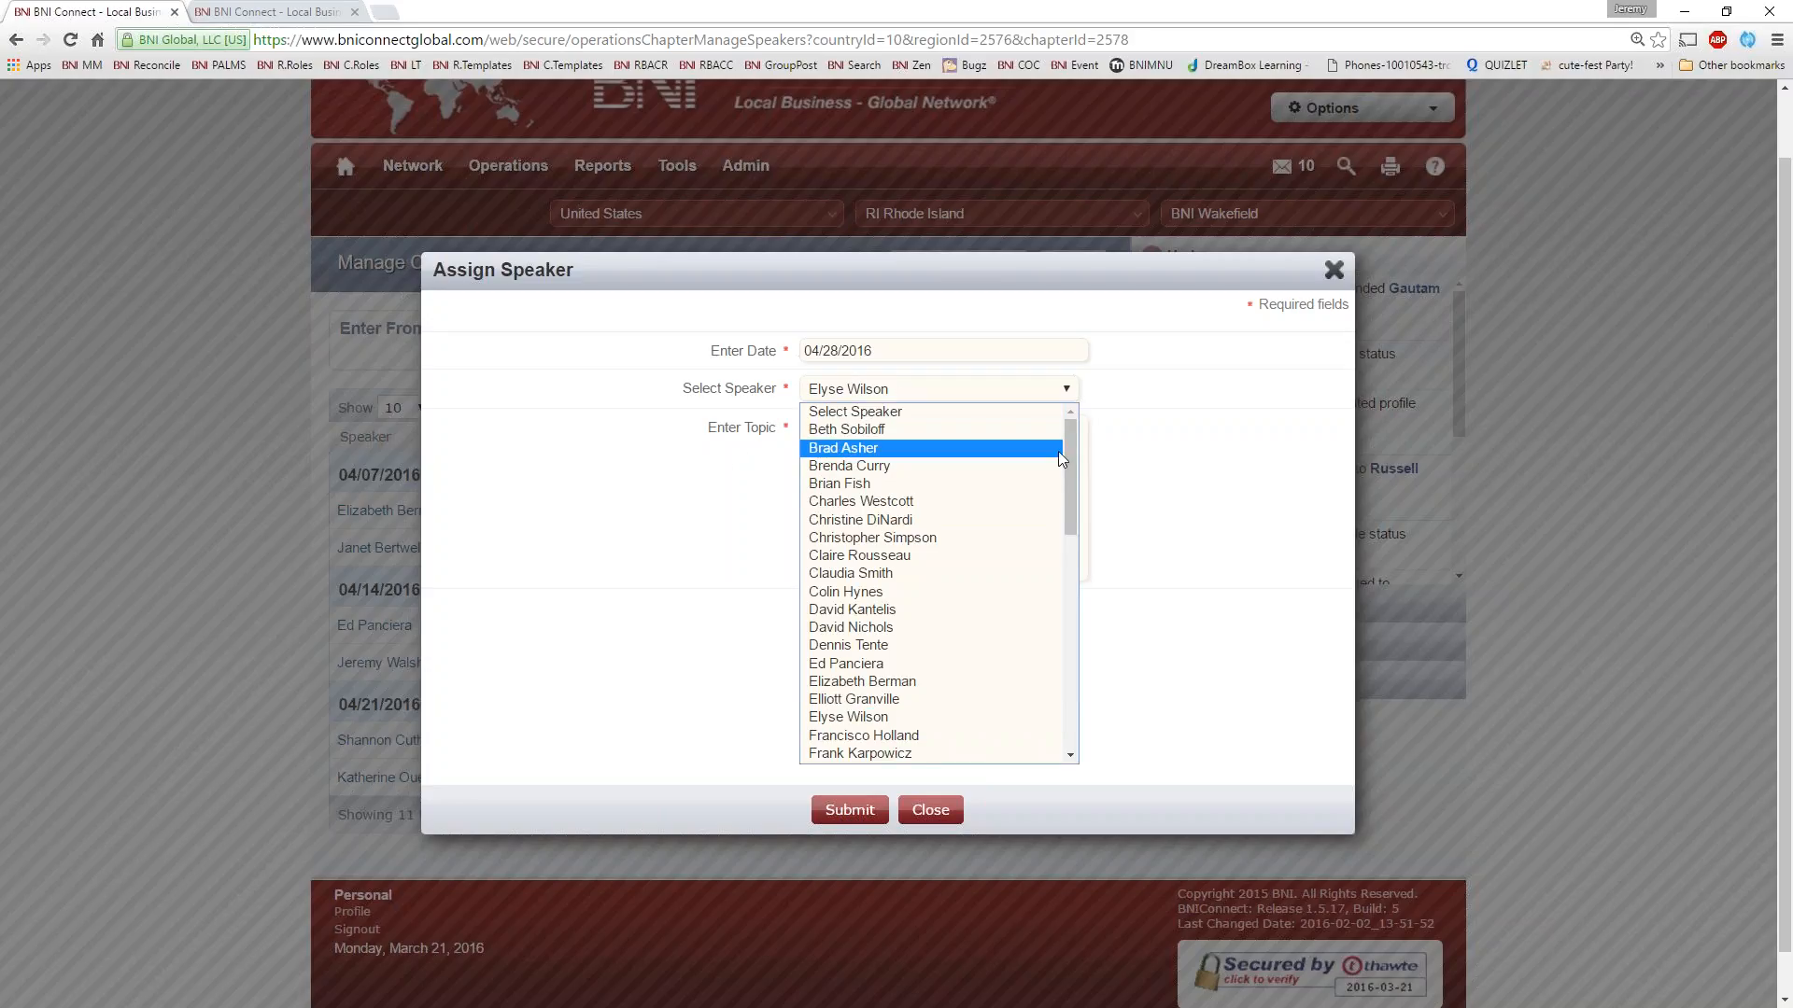
{"action": "left_click_drag", "start_coordinate": [1070, 443], "coordinate": [1078, 456]}
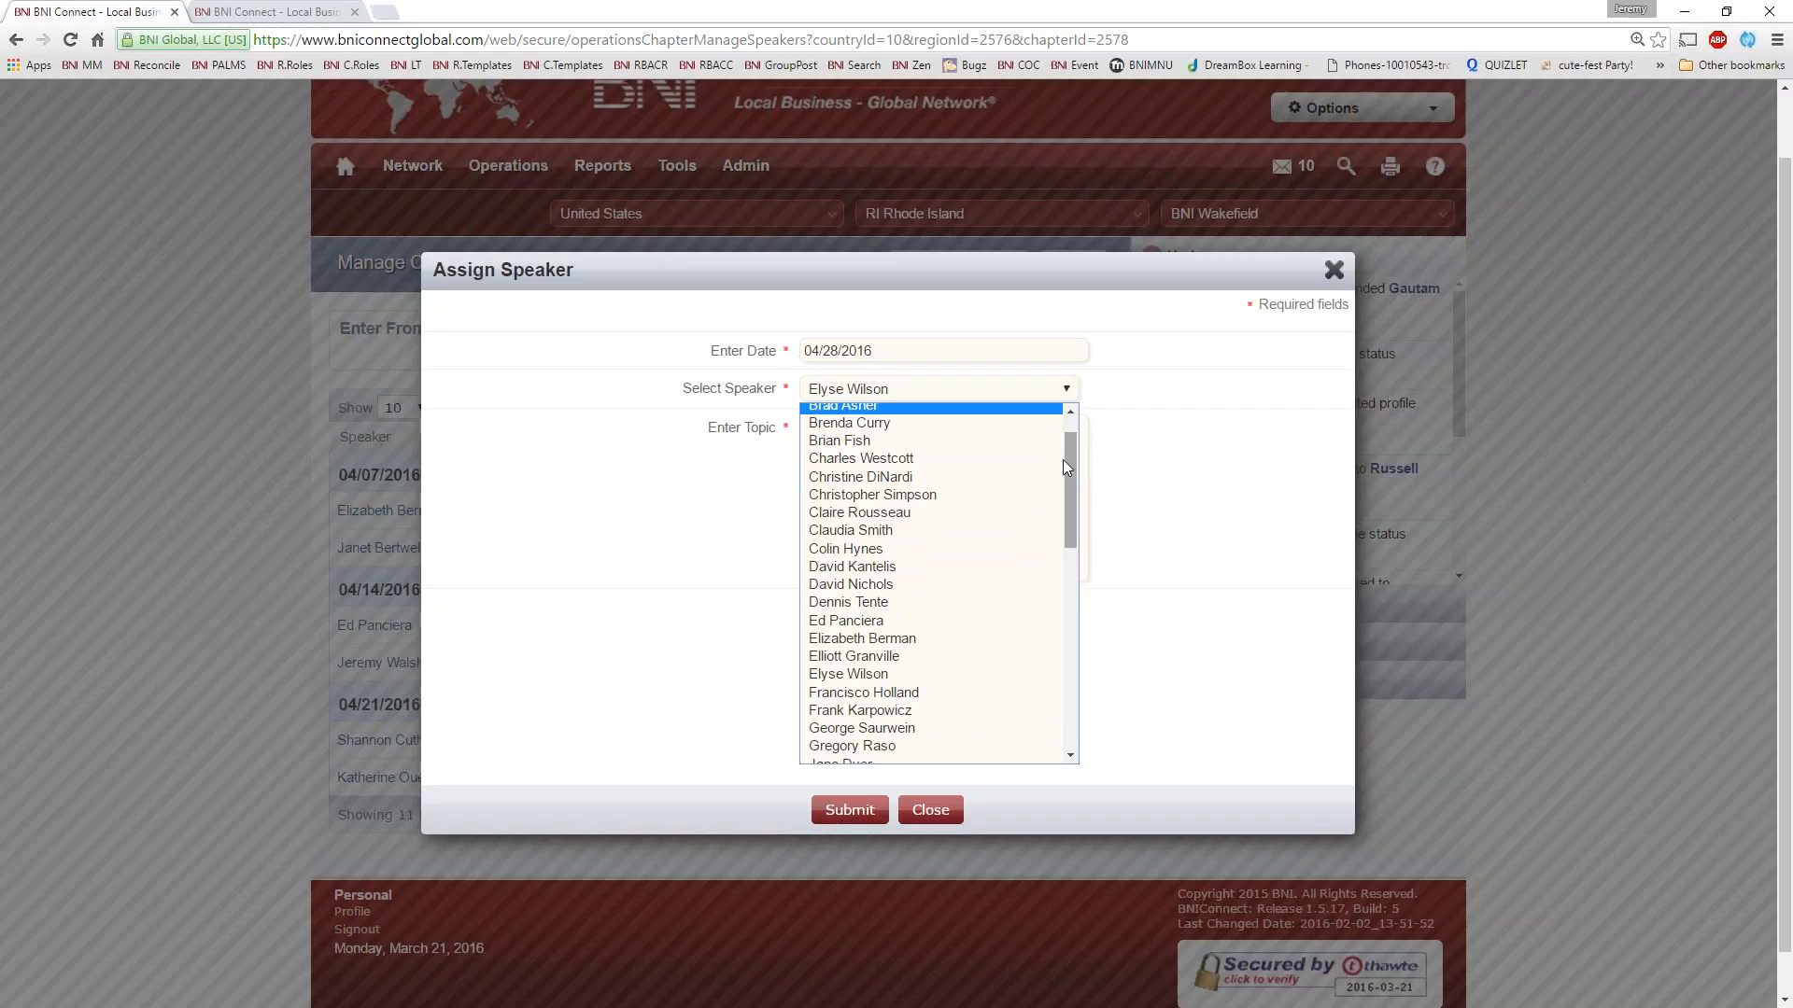
{"action": "left_click_drag", "start_coordinate": [1069, 475], "coordinate": [1076, 555]}
{"action": "scroll", "coordinate": [965, 579], "scroll_direction": "down", "scroll_amount": 3}
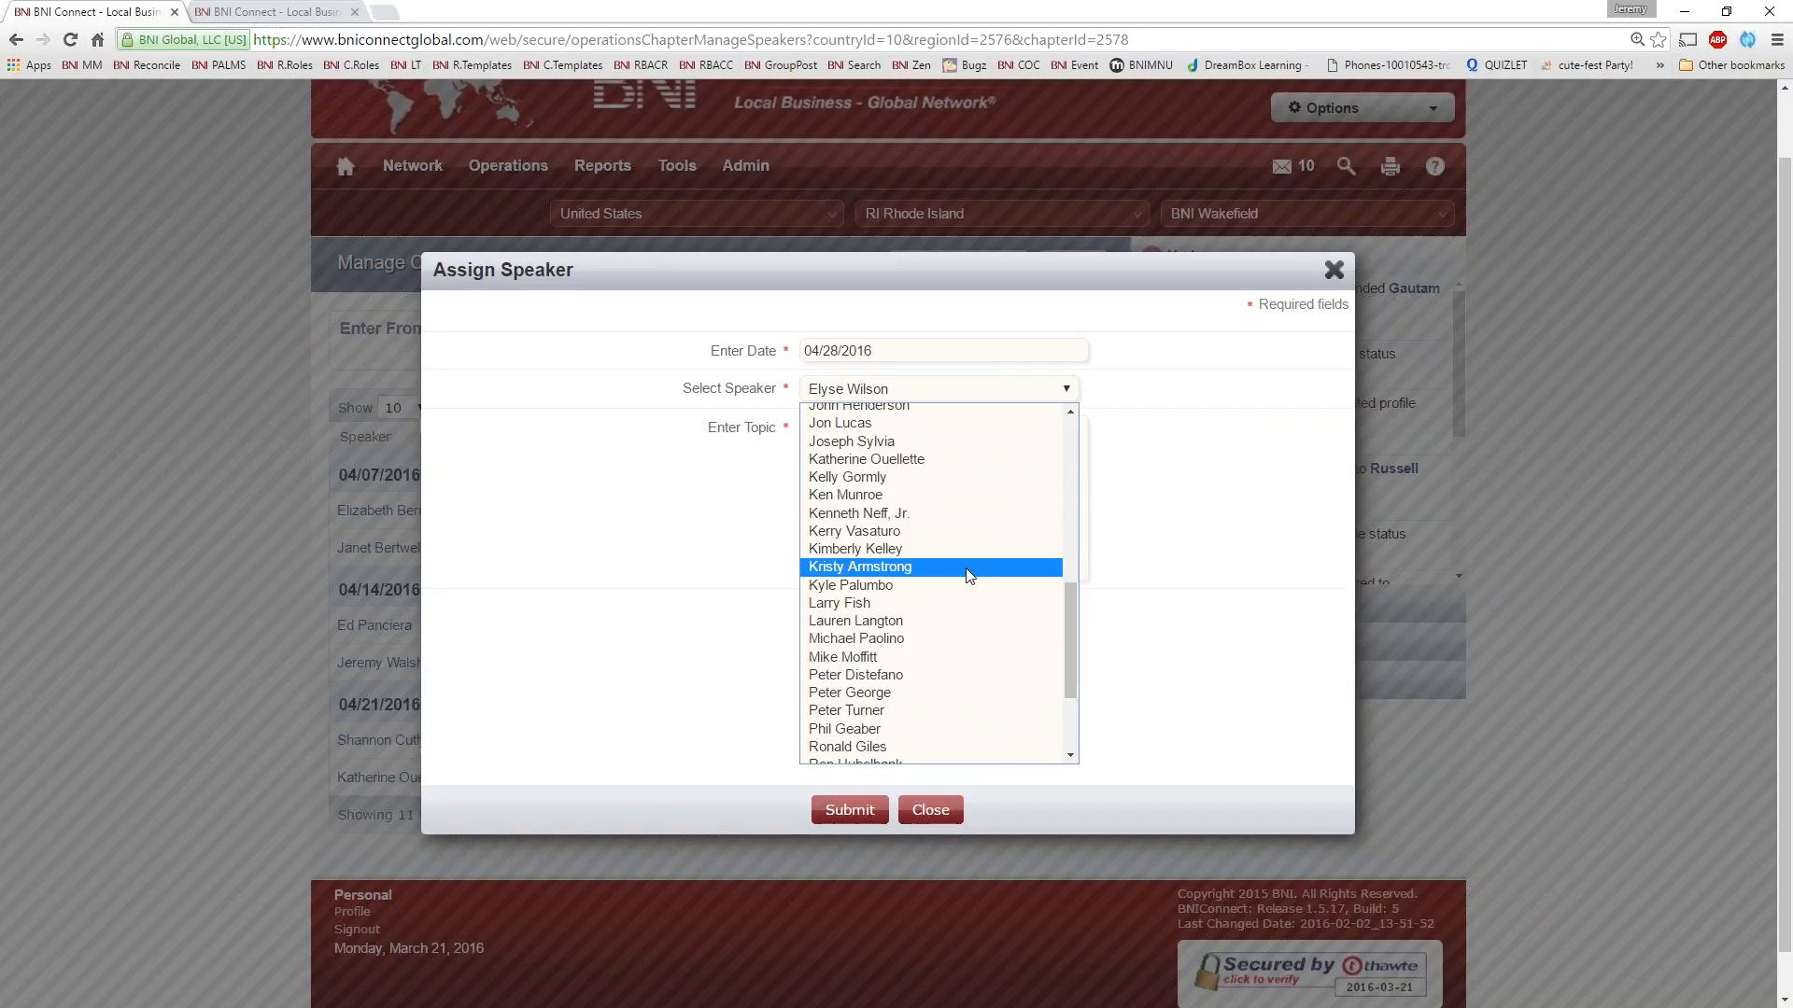
{"action": "left_click", "coordinate": [1073, 393]}
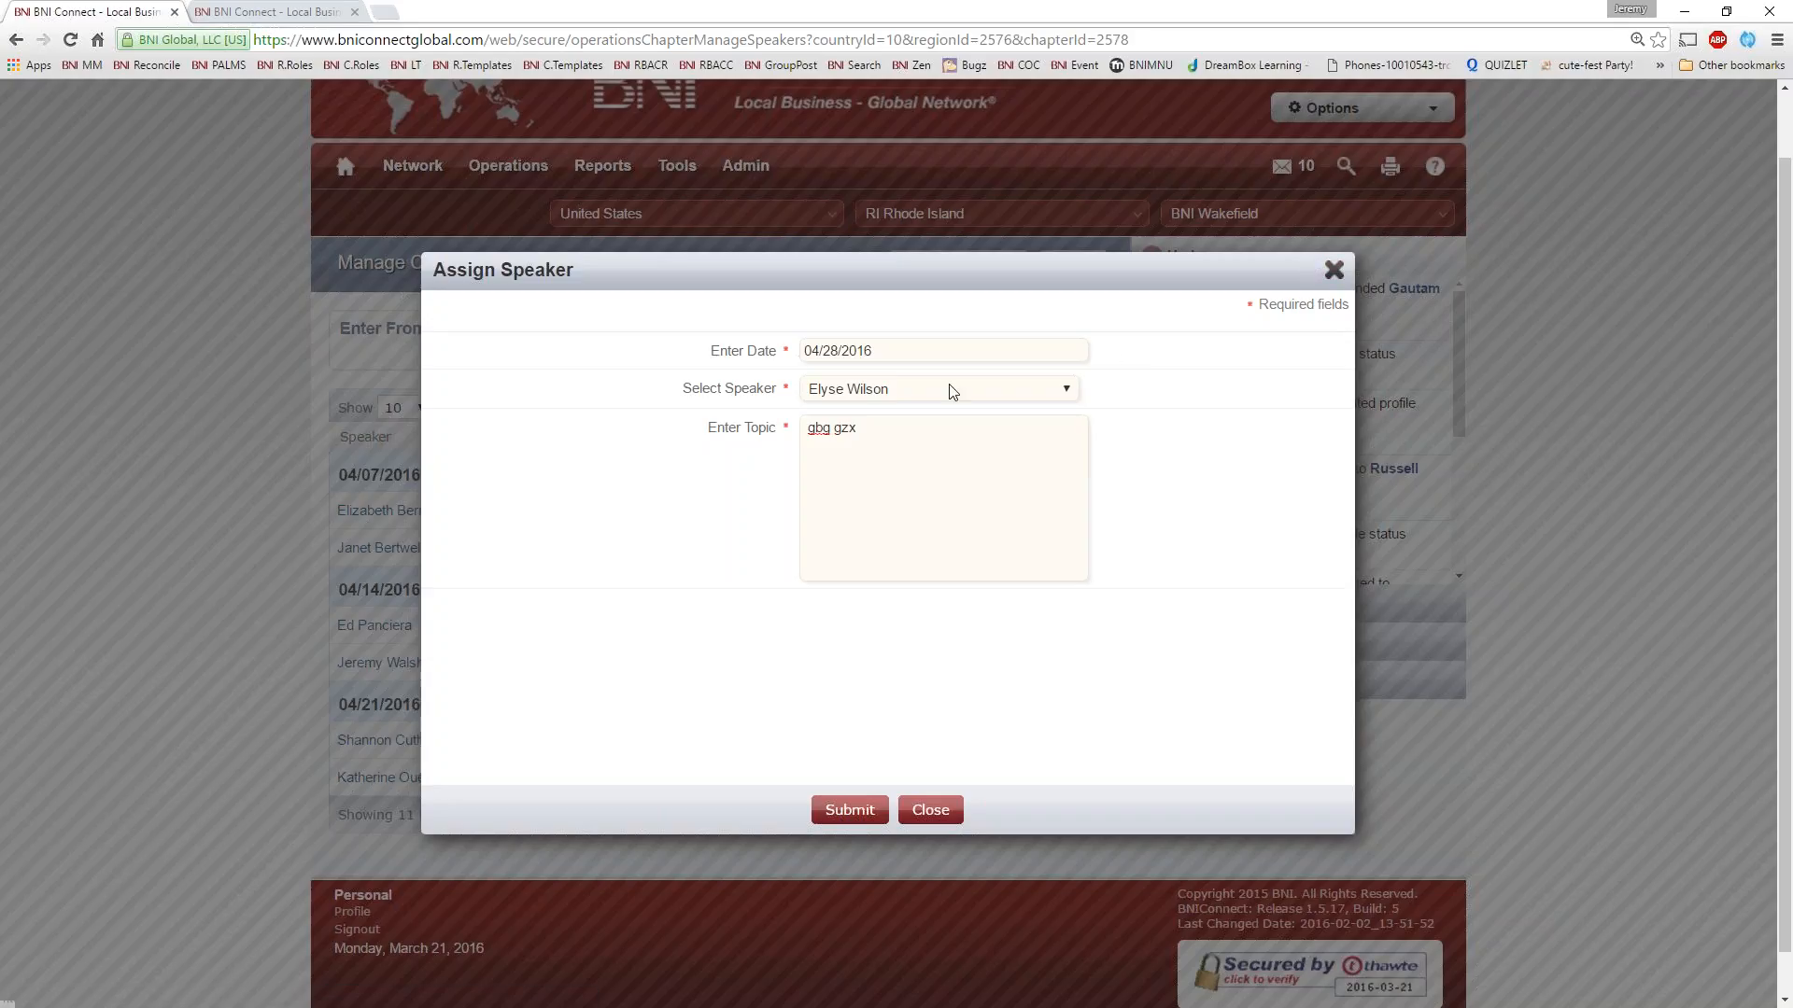
{"action": "left_click", "coordinate": [1333, 270]}
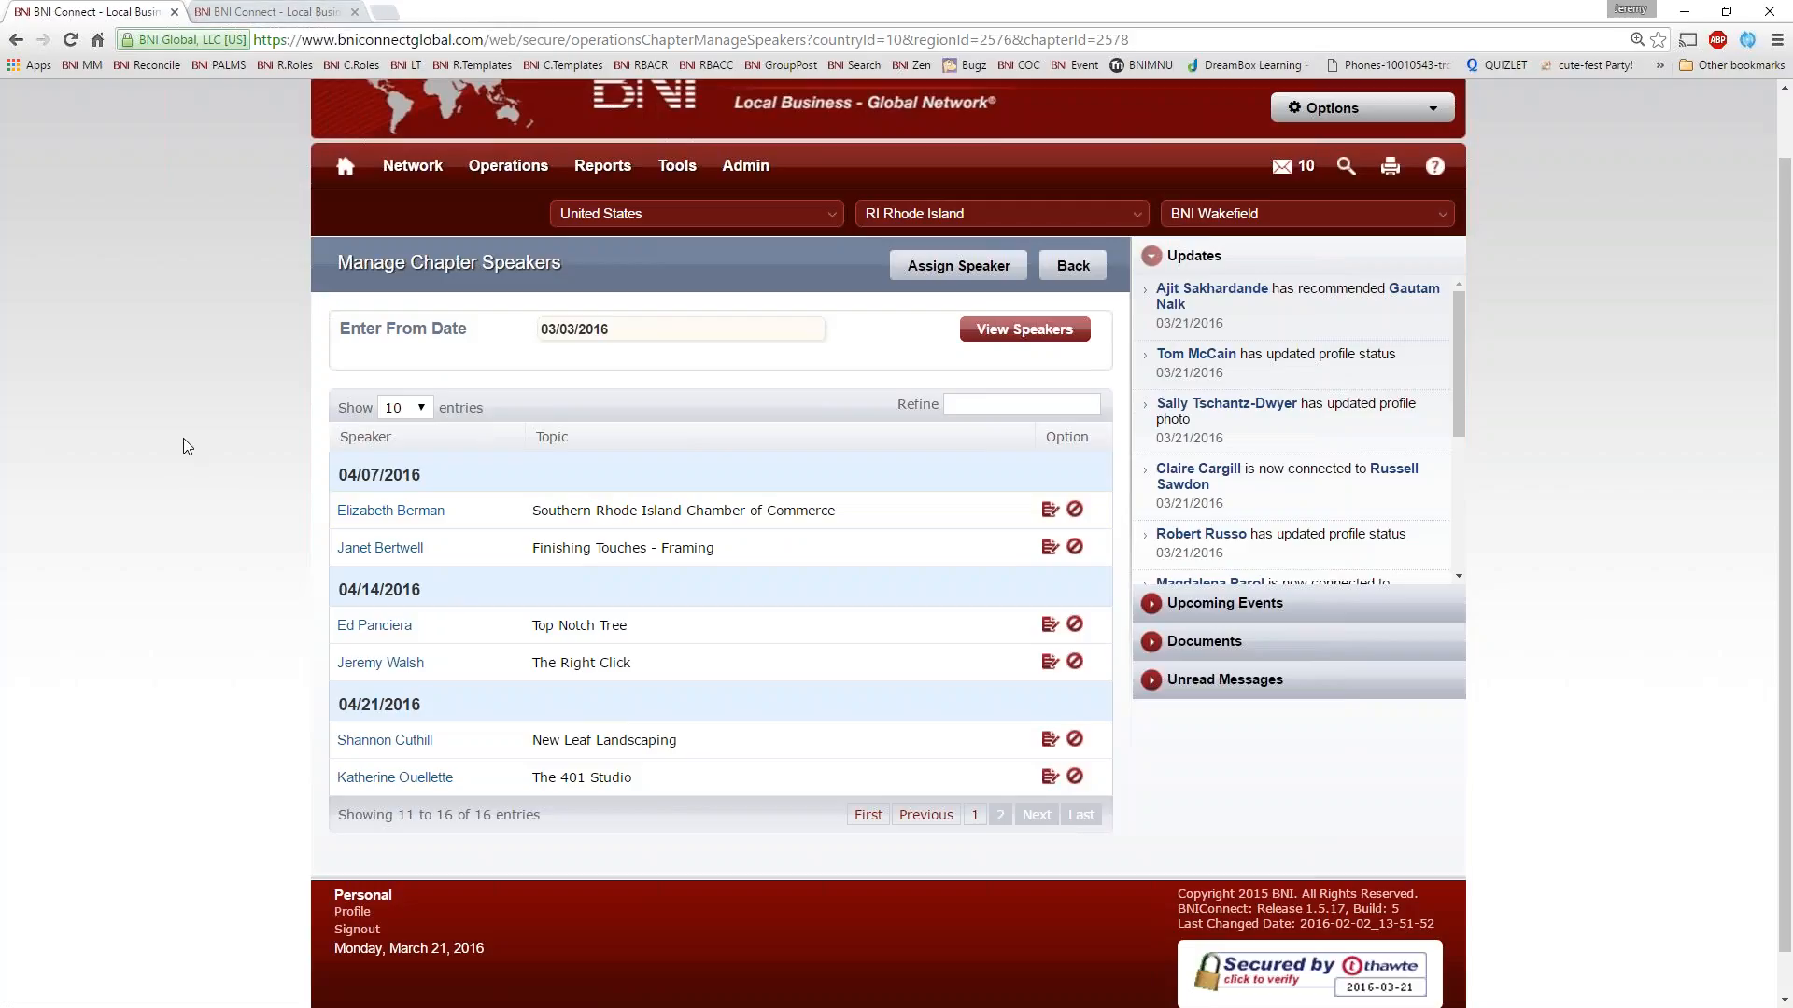
Reopen the chapter's View/Edit Speakers page and list the speakers from 03/05/2009
{"action": "mouse_move", "coordinate": [537, 173]}
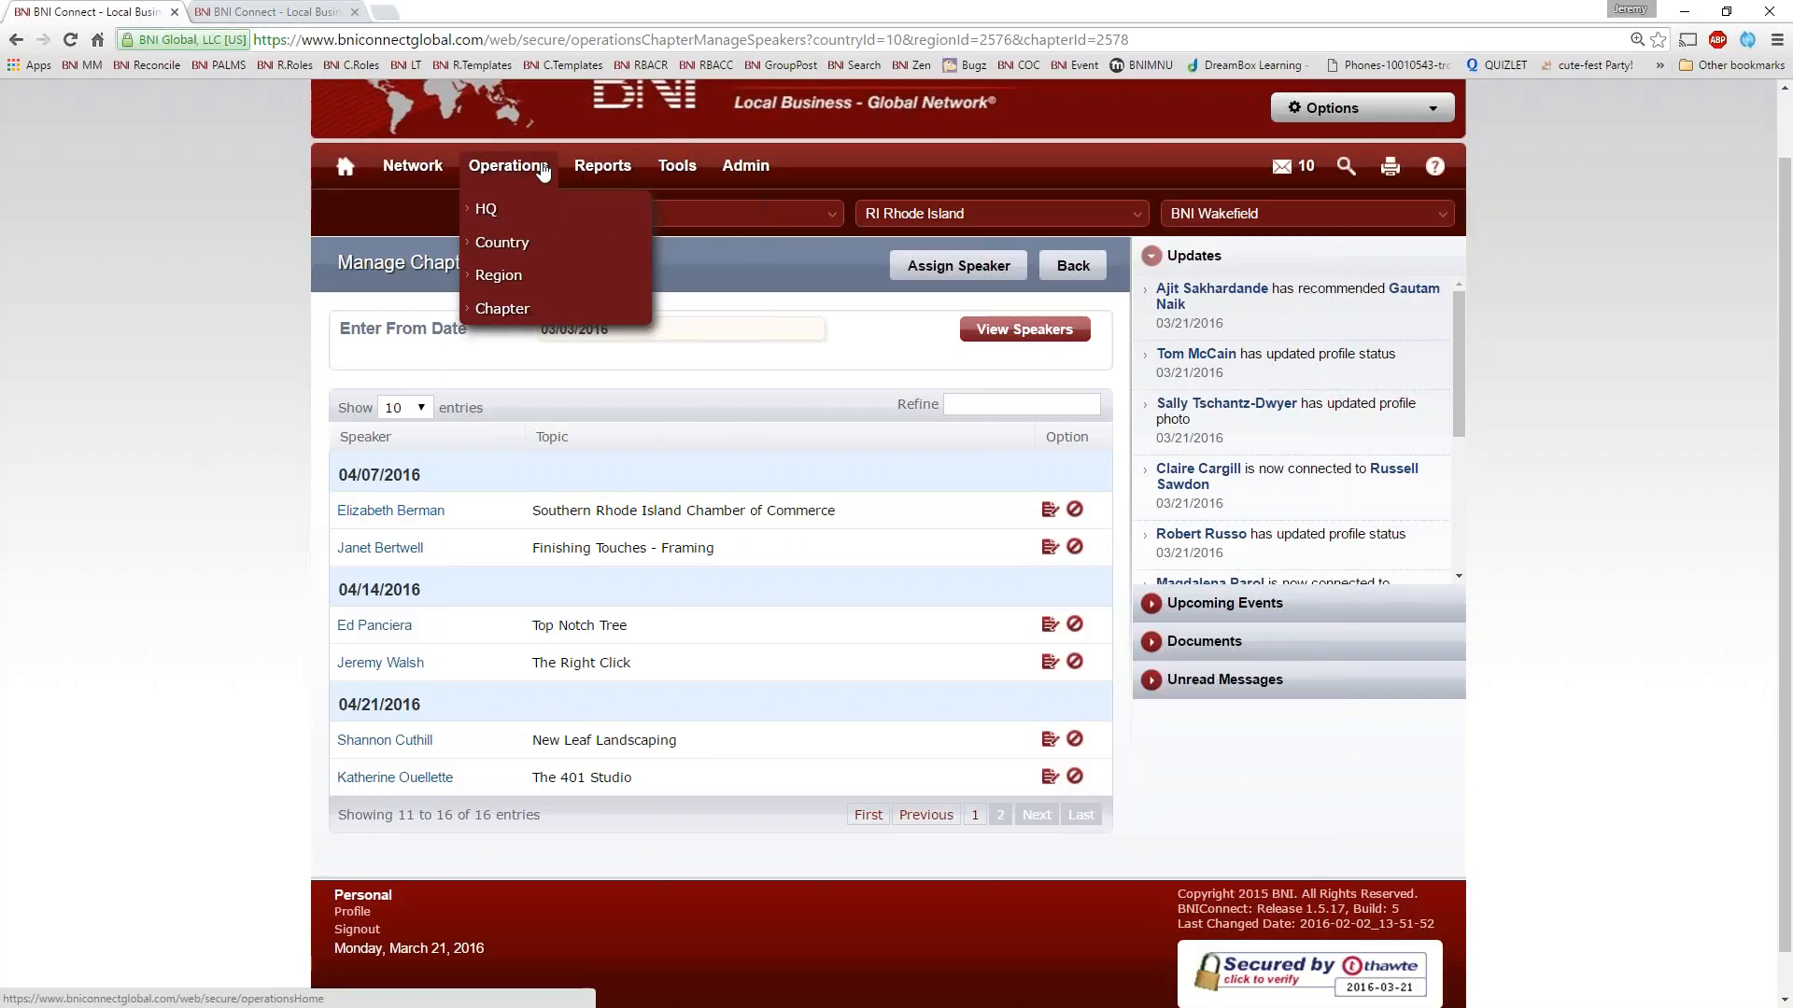
{"action": "left_click", "coordinate": [499, 309]}
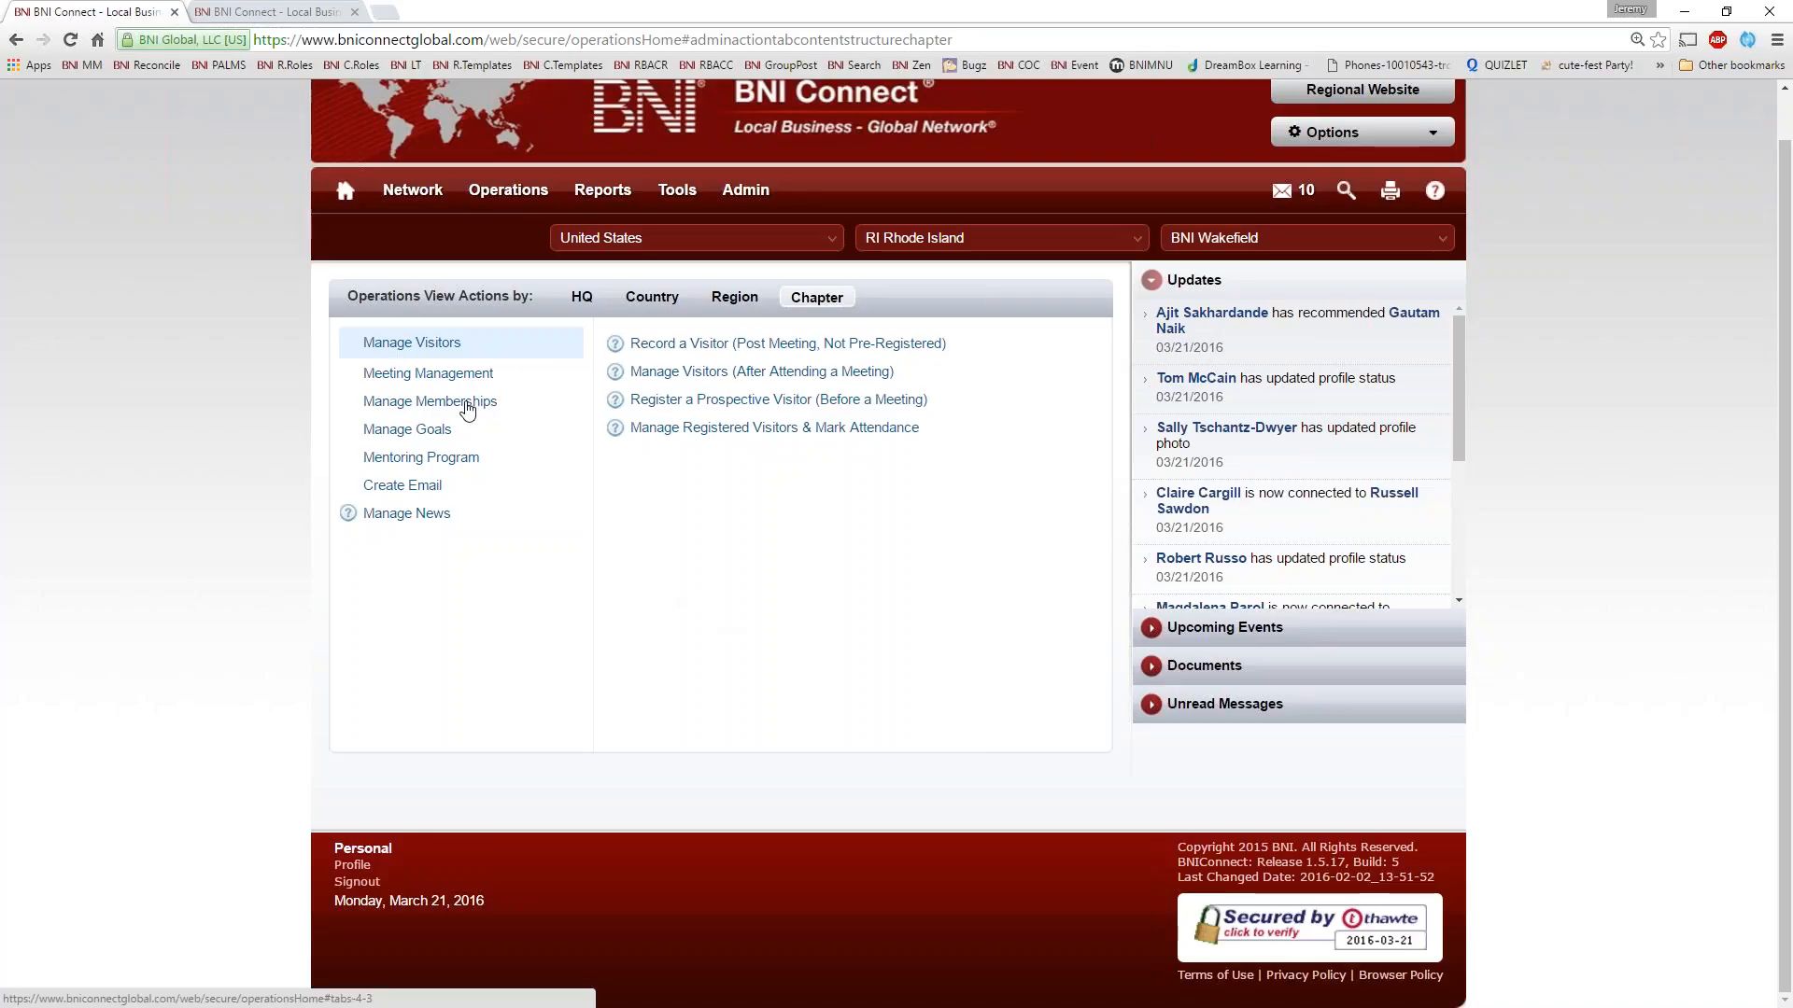
{"action": "left_click", "coordinate": [465, 376]}
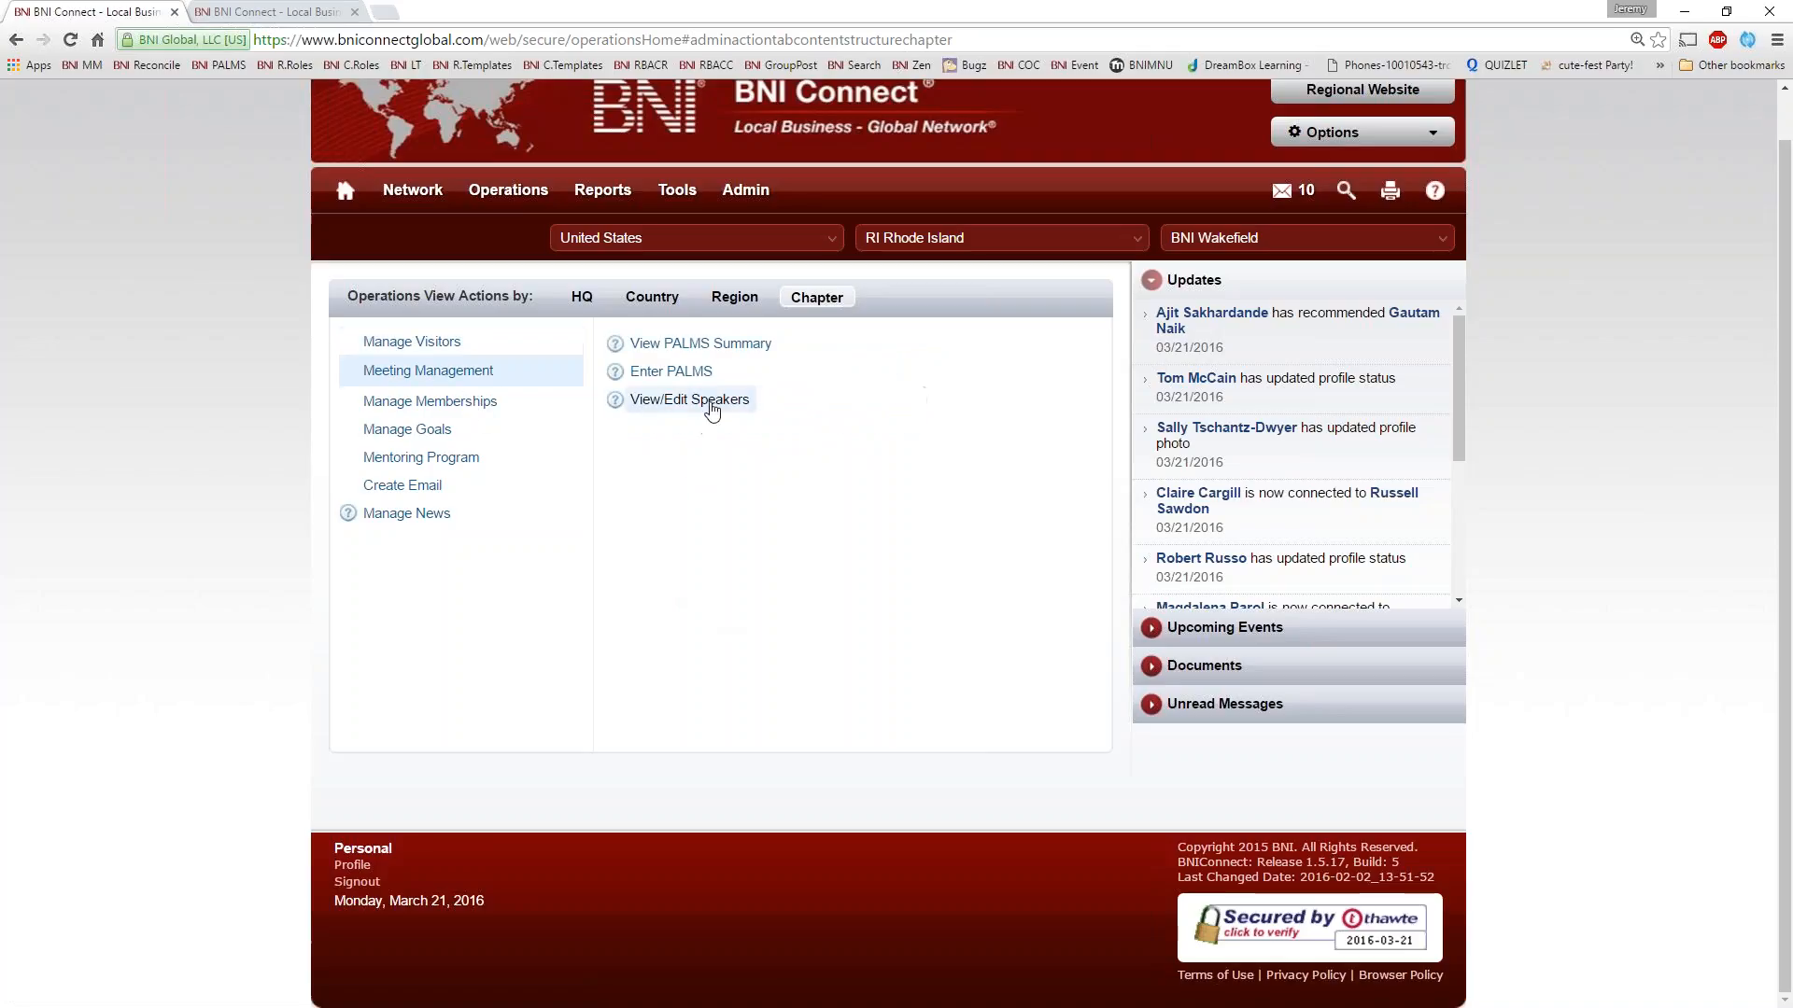
{"action": "left_click", "coordinate": [711, 409]}
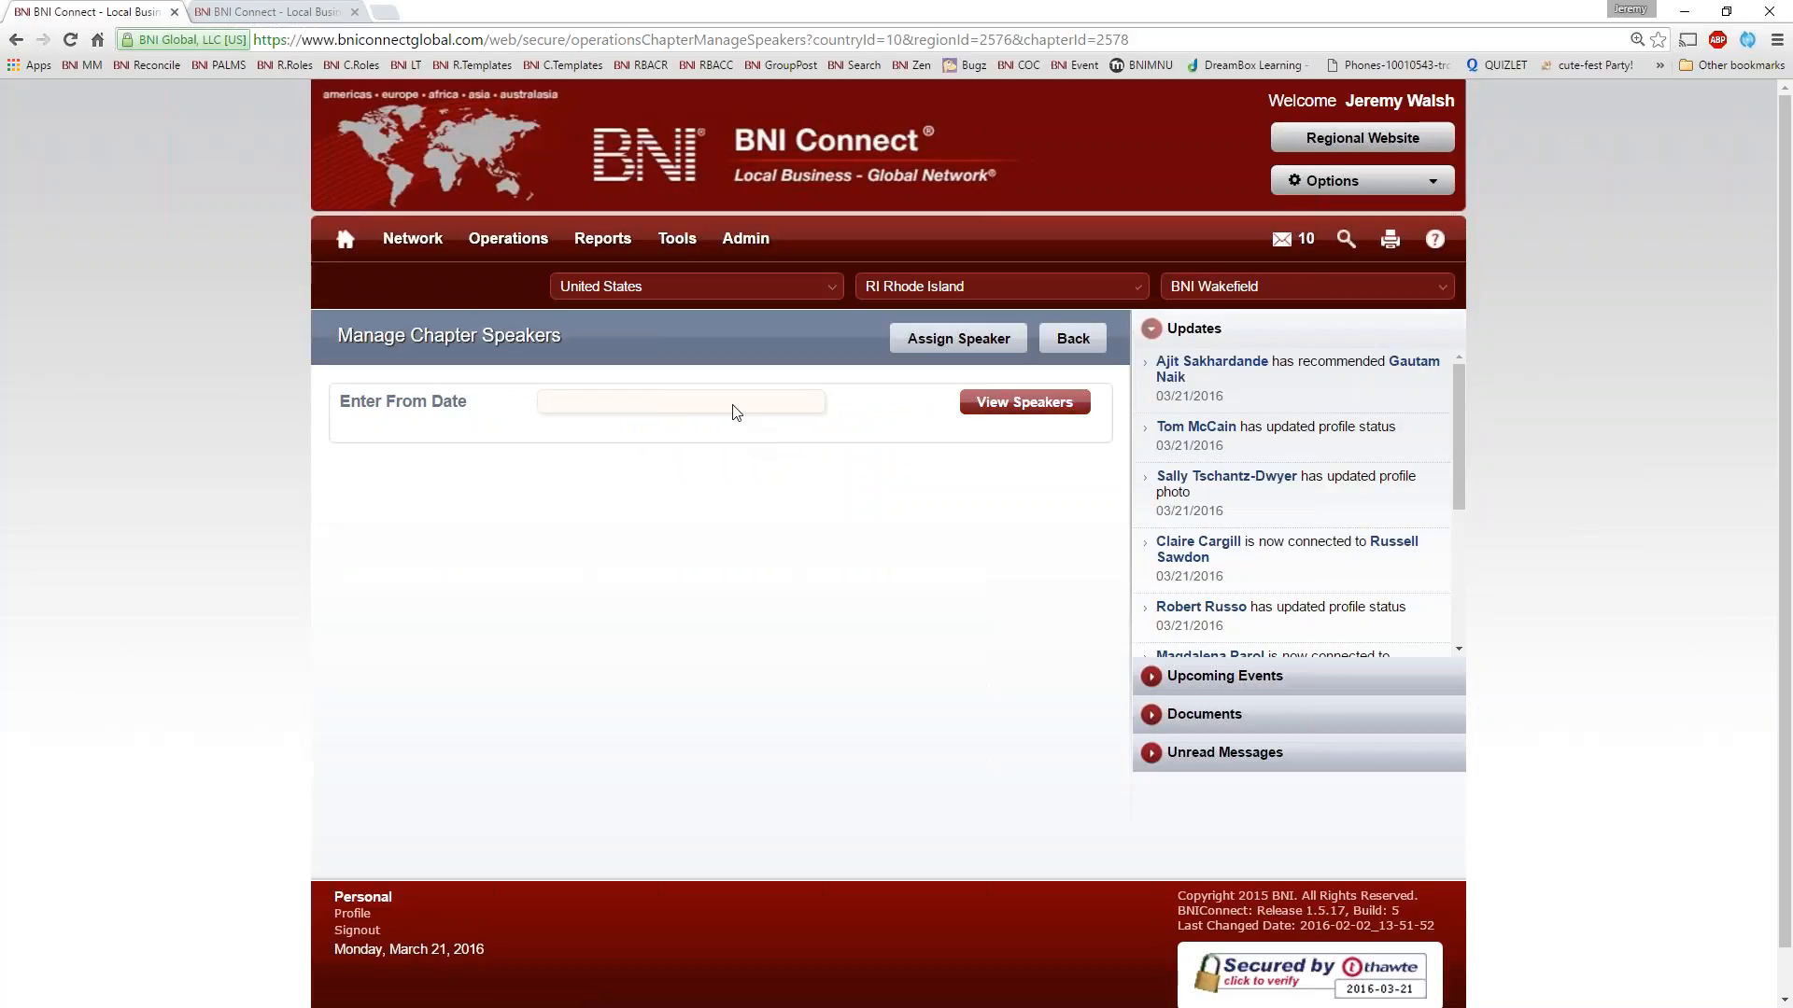
{"action": "left_click", "coordinate": [737, 411]}
{"action": "left_click", "coordinate": [703, 435]}
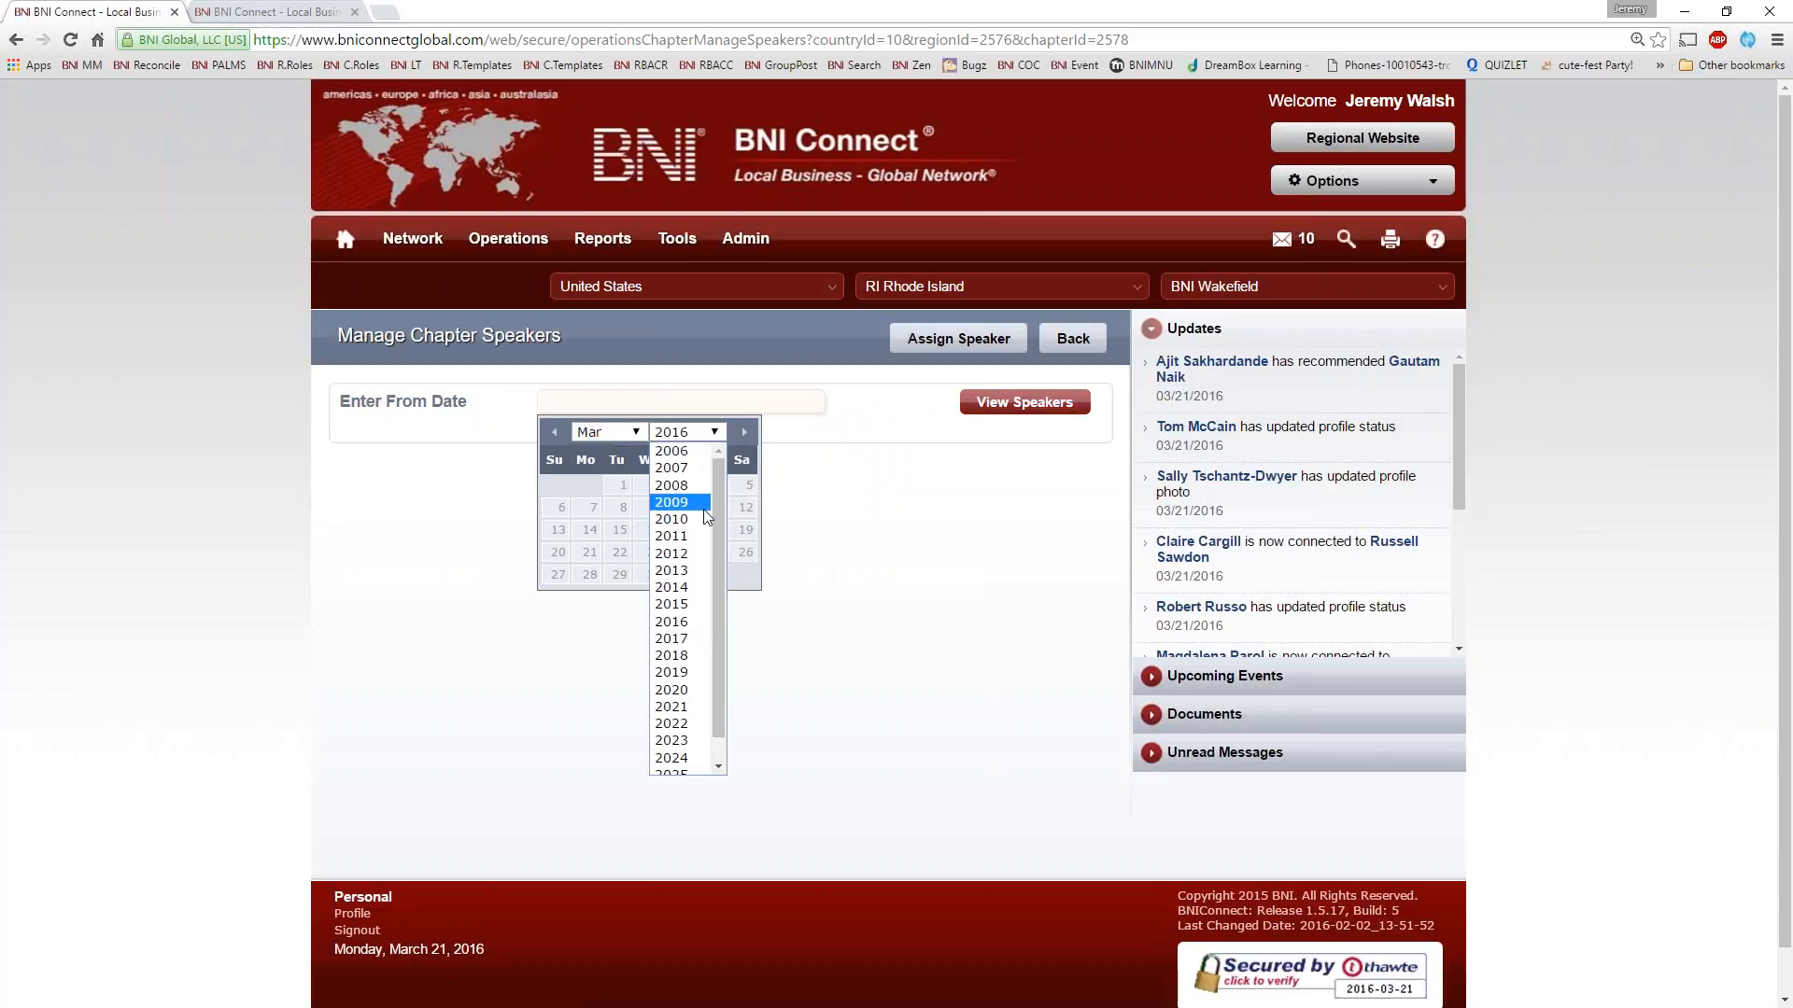
{"action": "left_click", "coordinate": [671, 502]}
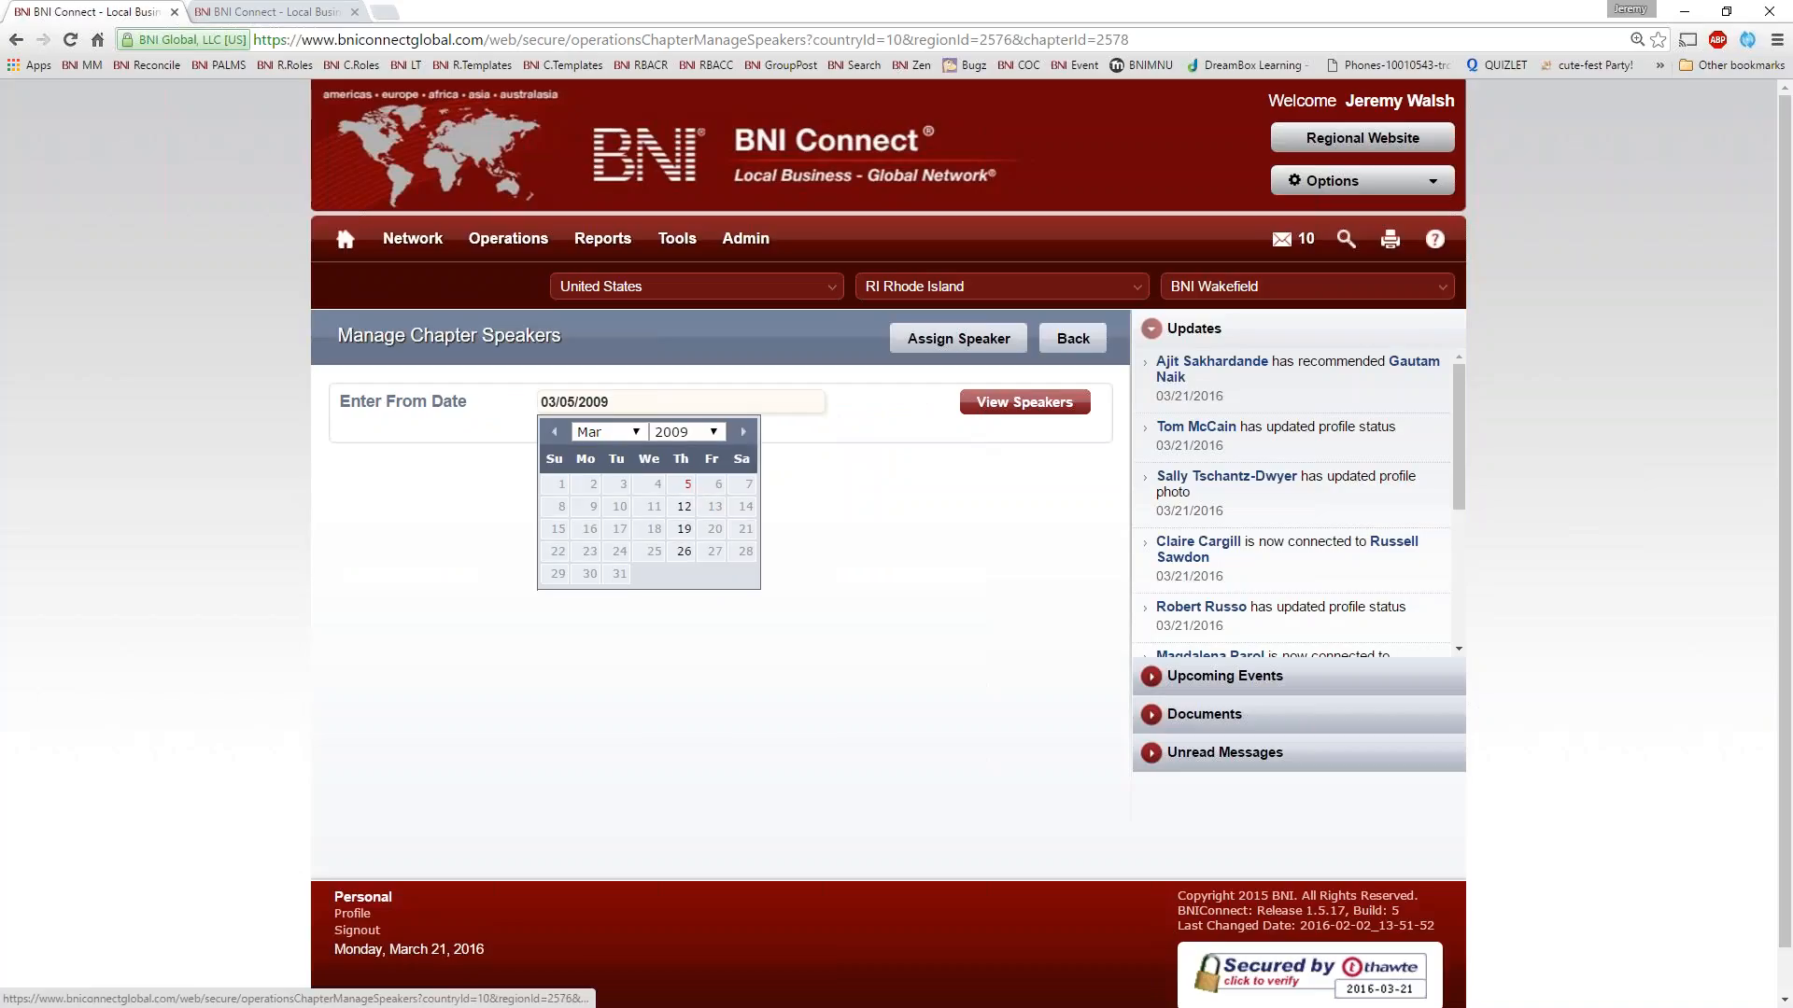
{"action": "left_click", "coordinate": [686, 485]}
{"action": "left_click", "coordinate": [993, 406]}
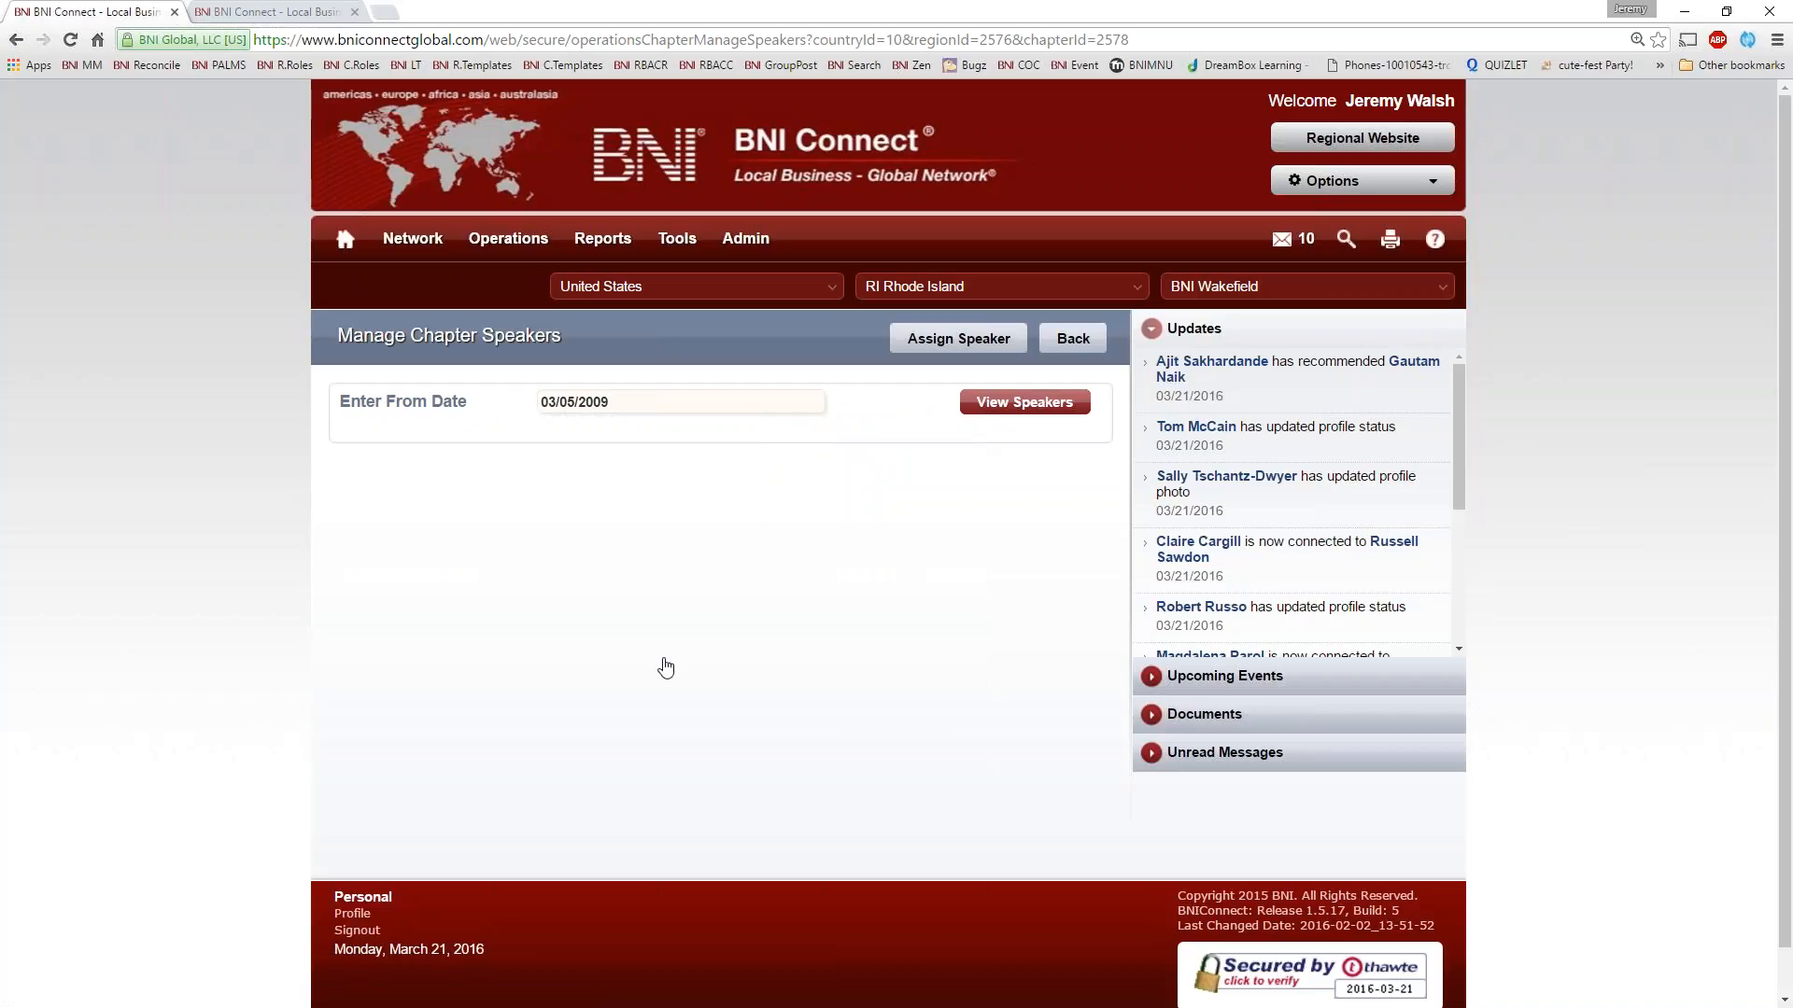
Review the chapter's past speakers and their topics, paging through the list to page 5
{"action": "scroll", "coordinate": [708, 692], "scroll_direction": "down", "scroll_amount": 5}
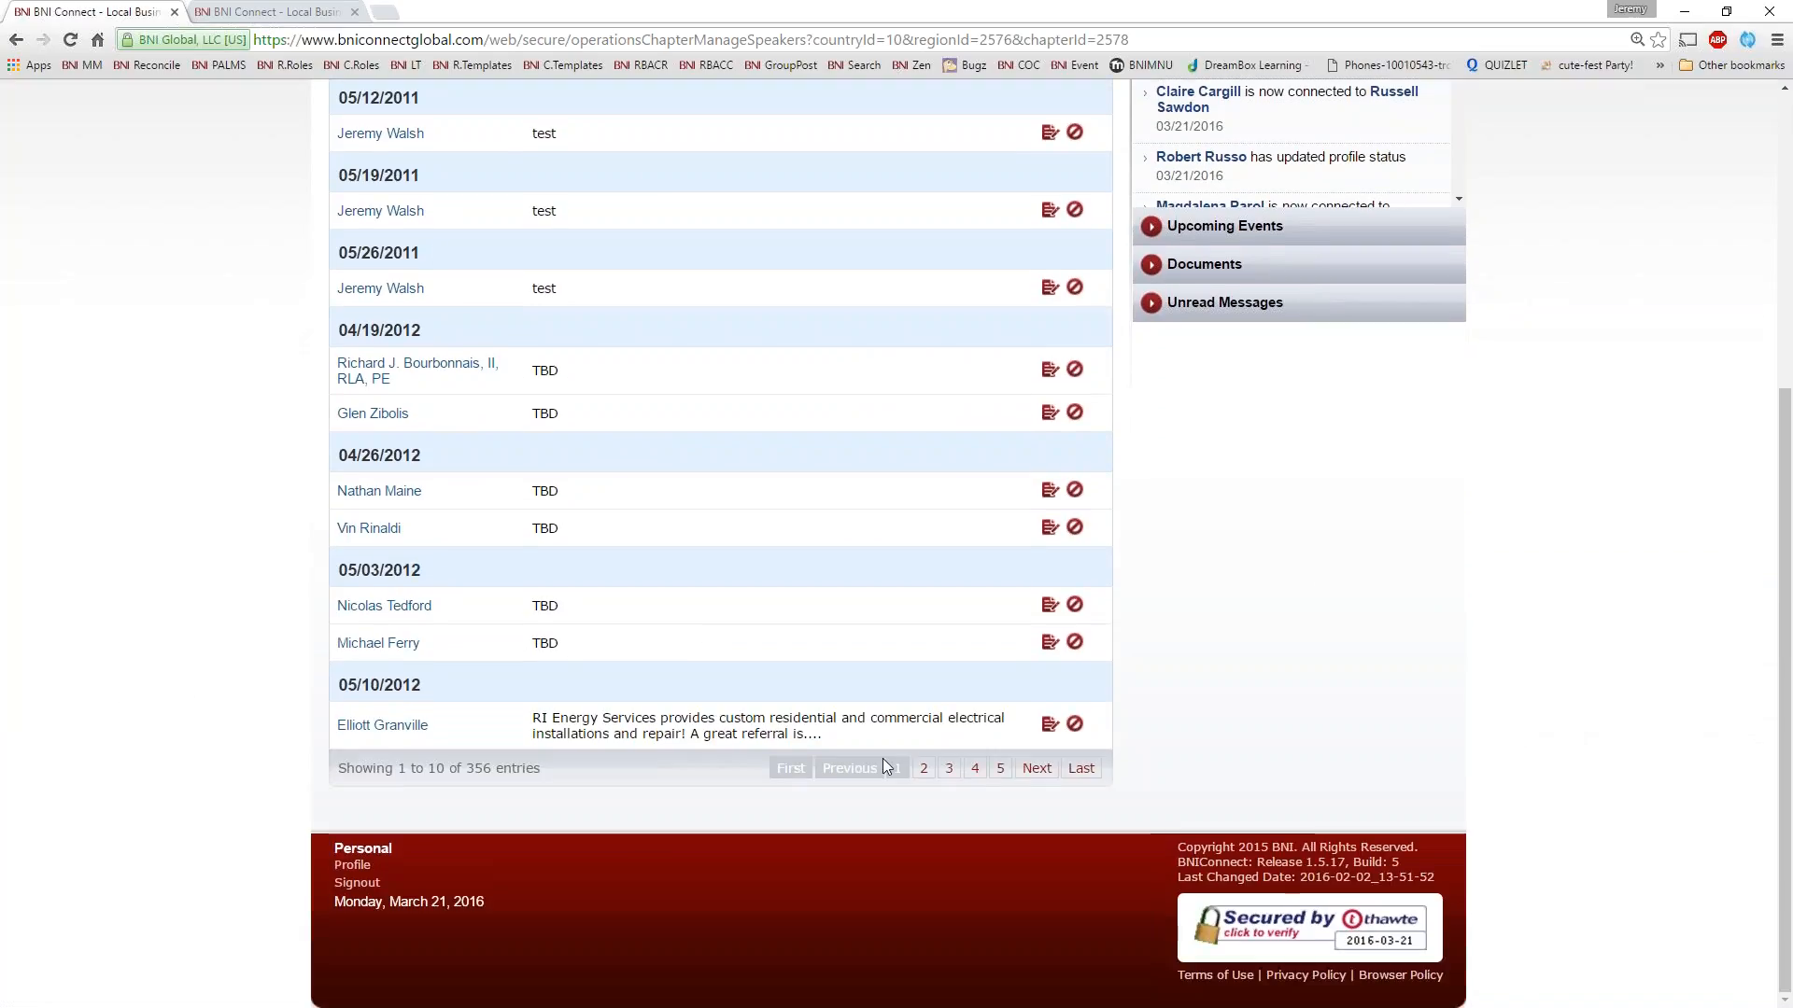
{"action": "left_click", "coordinate": [949, 768]}
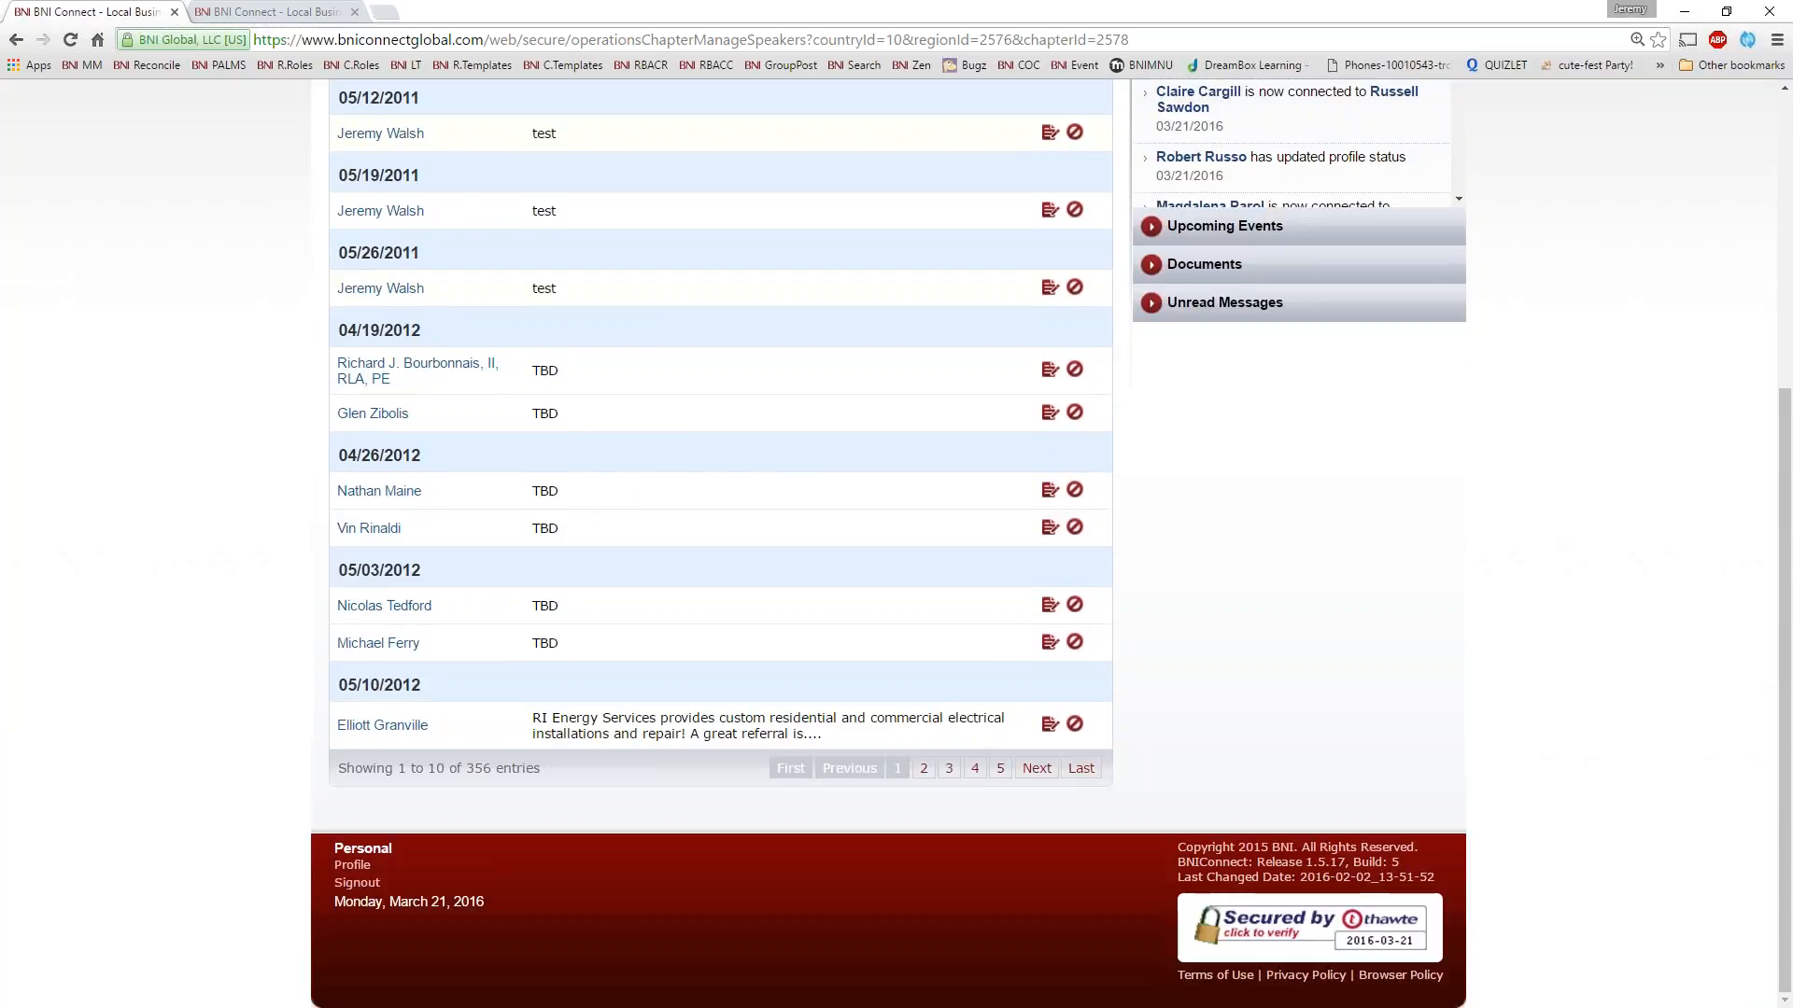
{"action": "left_click", "coordinate": [925, 768]}
{"action": "left_click", "coordinate": [946, 771]}
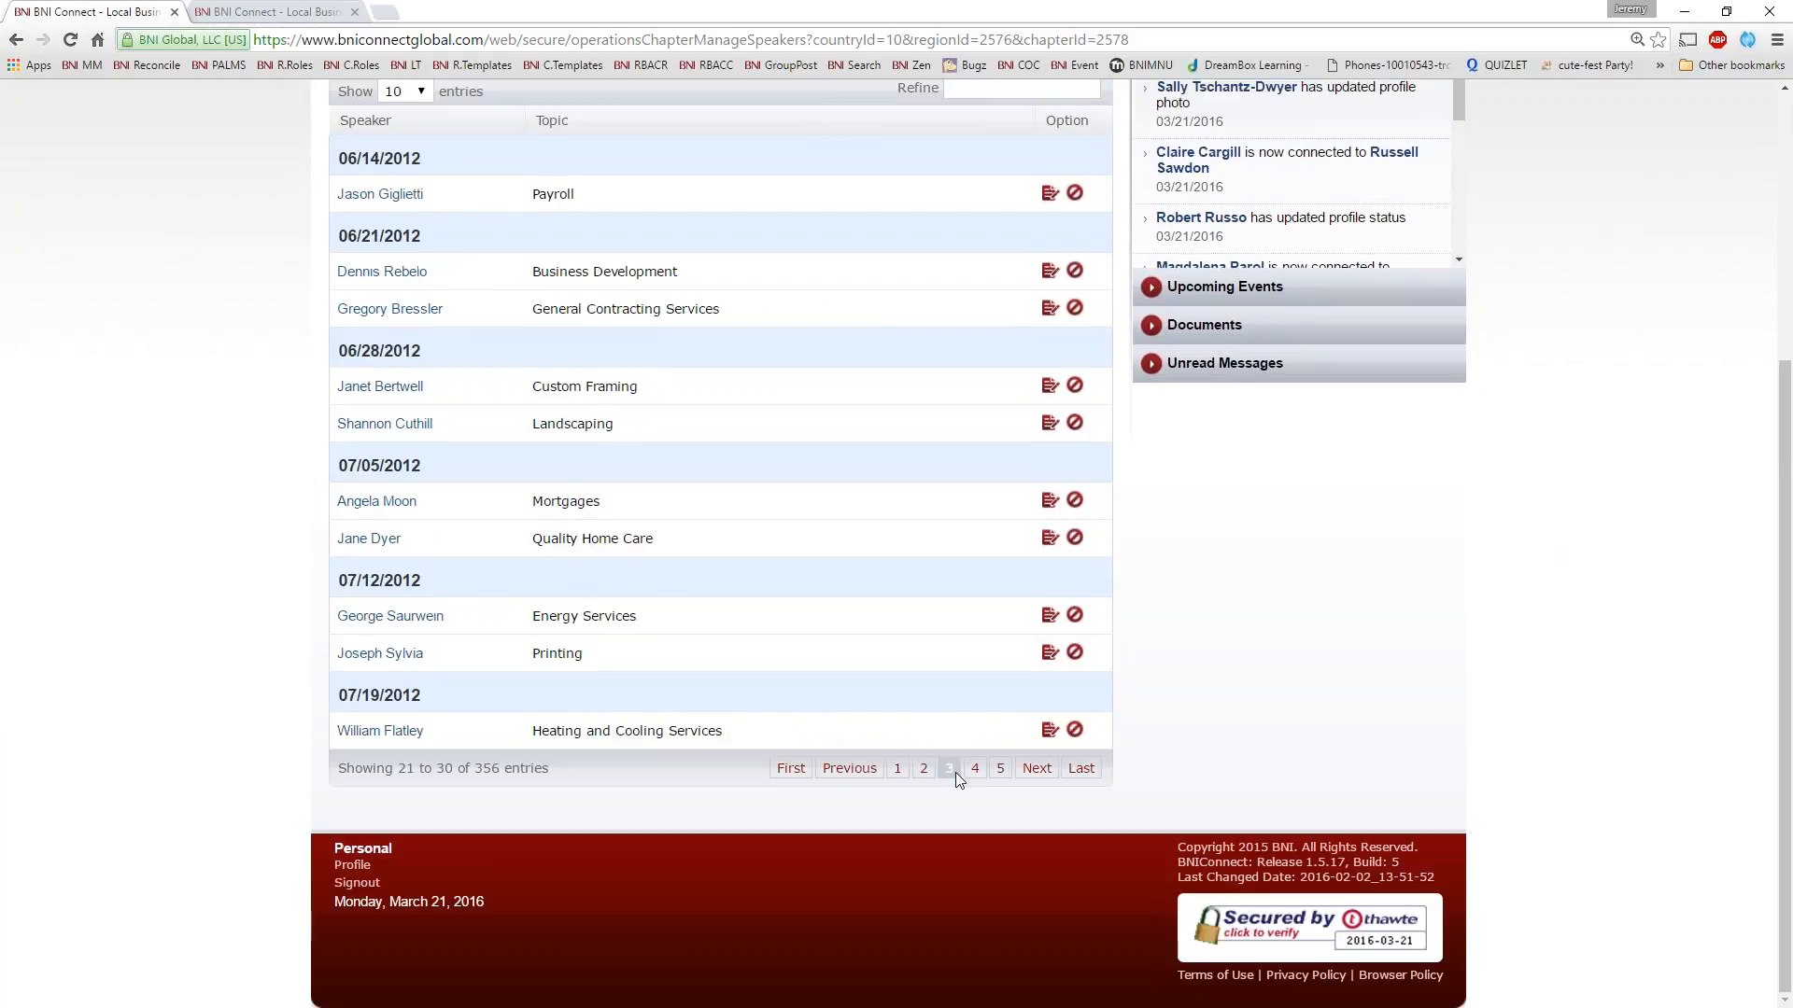
{"action": "left_click", "coordinate": [975, 771]}
{"action": "left_click", "coordinate": [975, 770]}
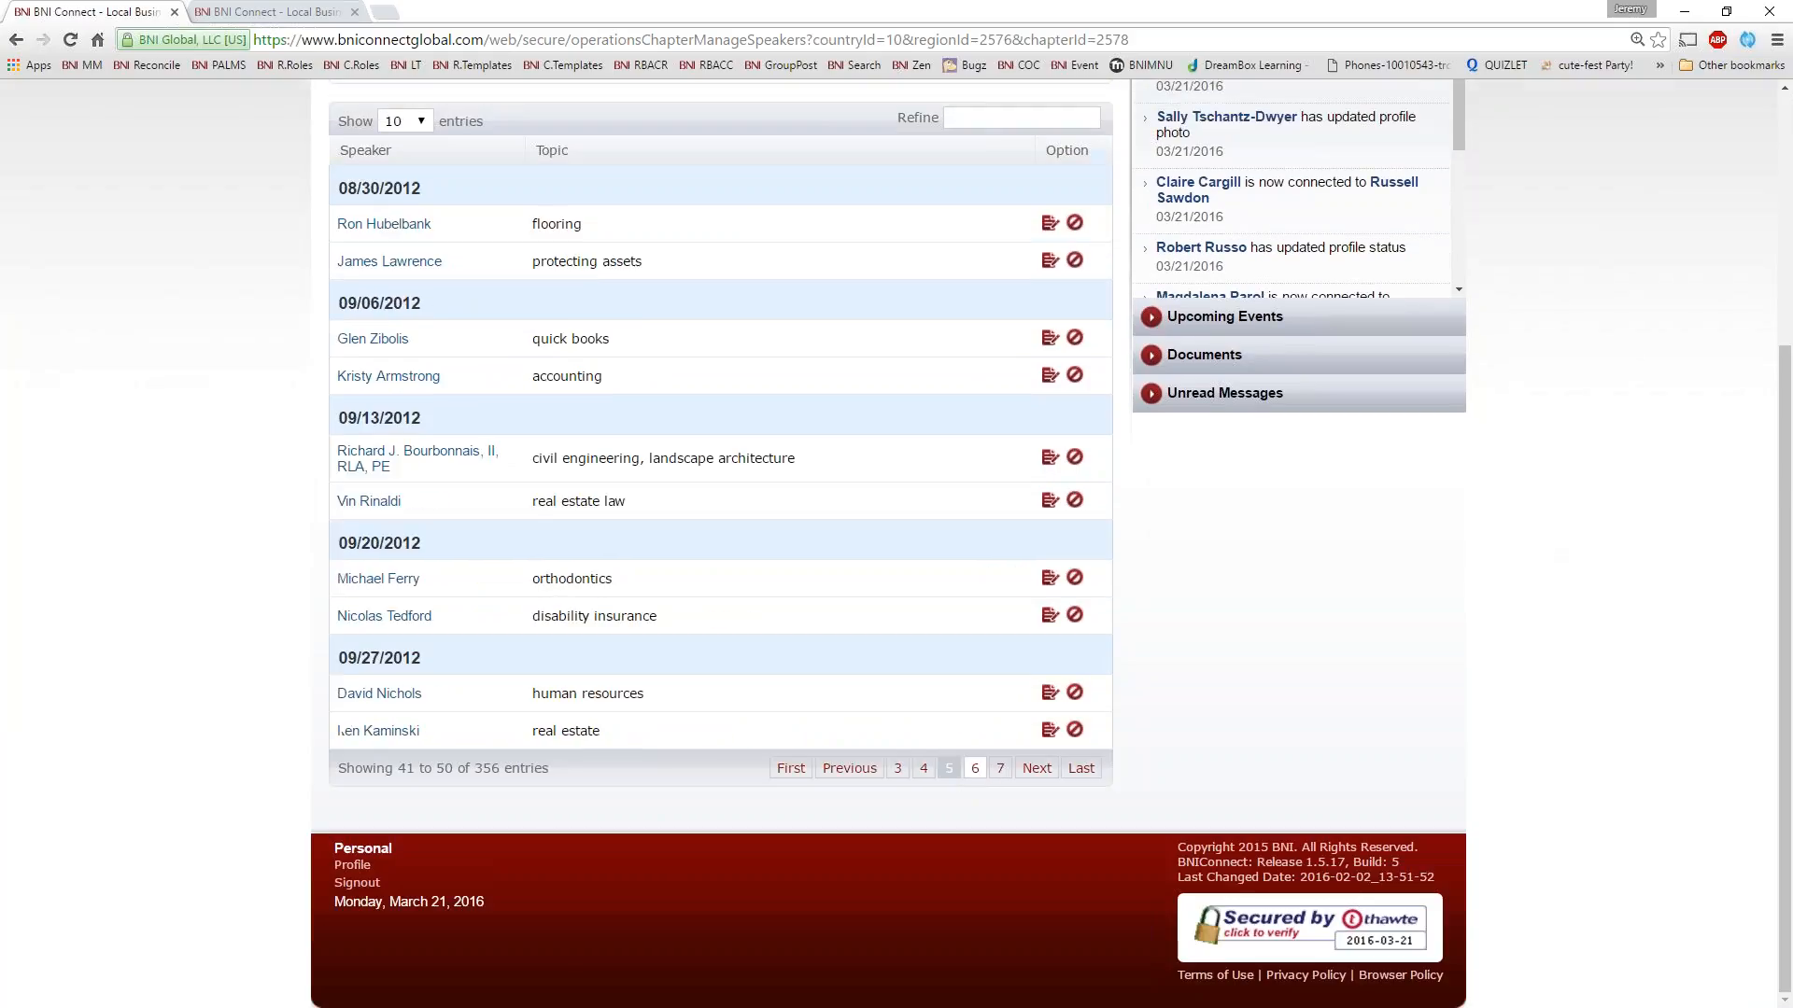
Return to the chapter operations and show the Manage Goals options, followed by the Mentoring Program options
{"action": "scroll", "coordinate": [933, 654], "scroll_direction": "up", "scroll_amount": 5}
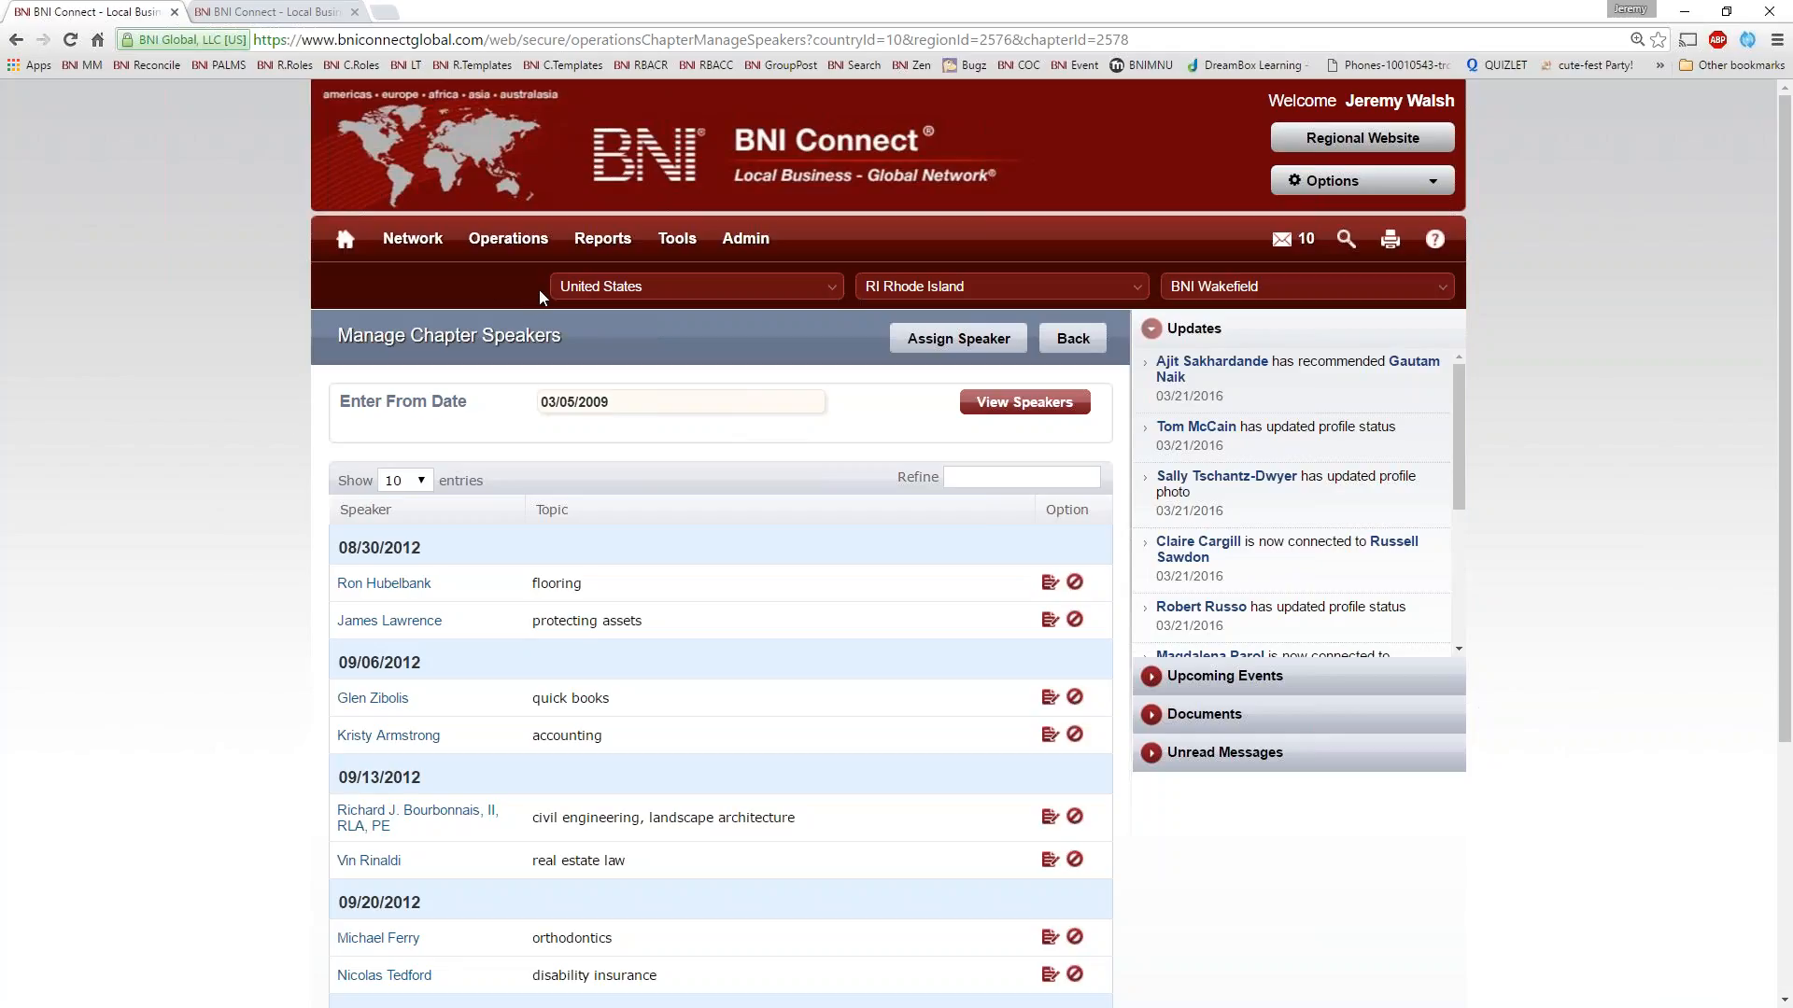
{"action": "mouse_move", "coordinate": [508, 238]}
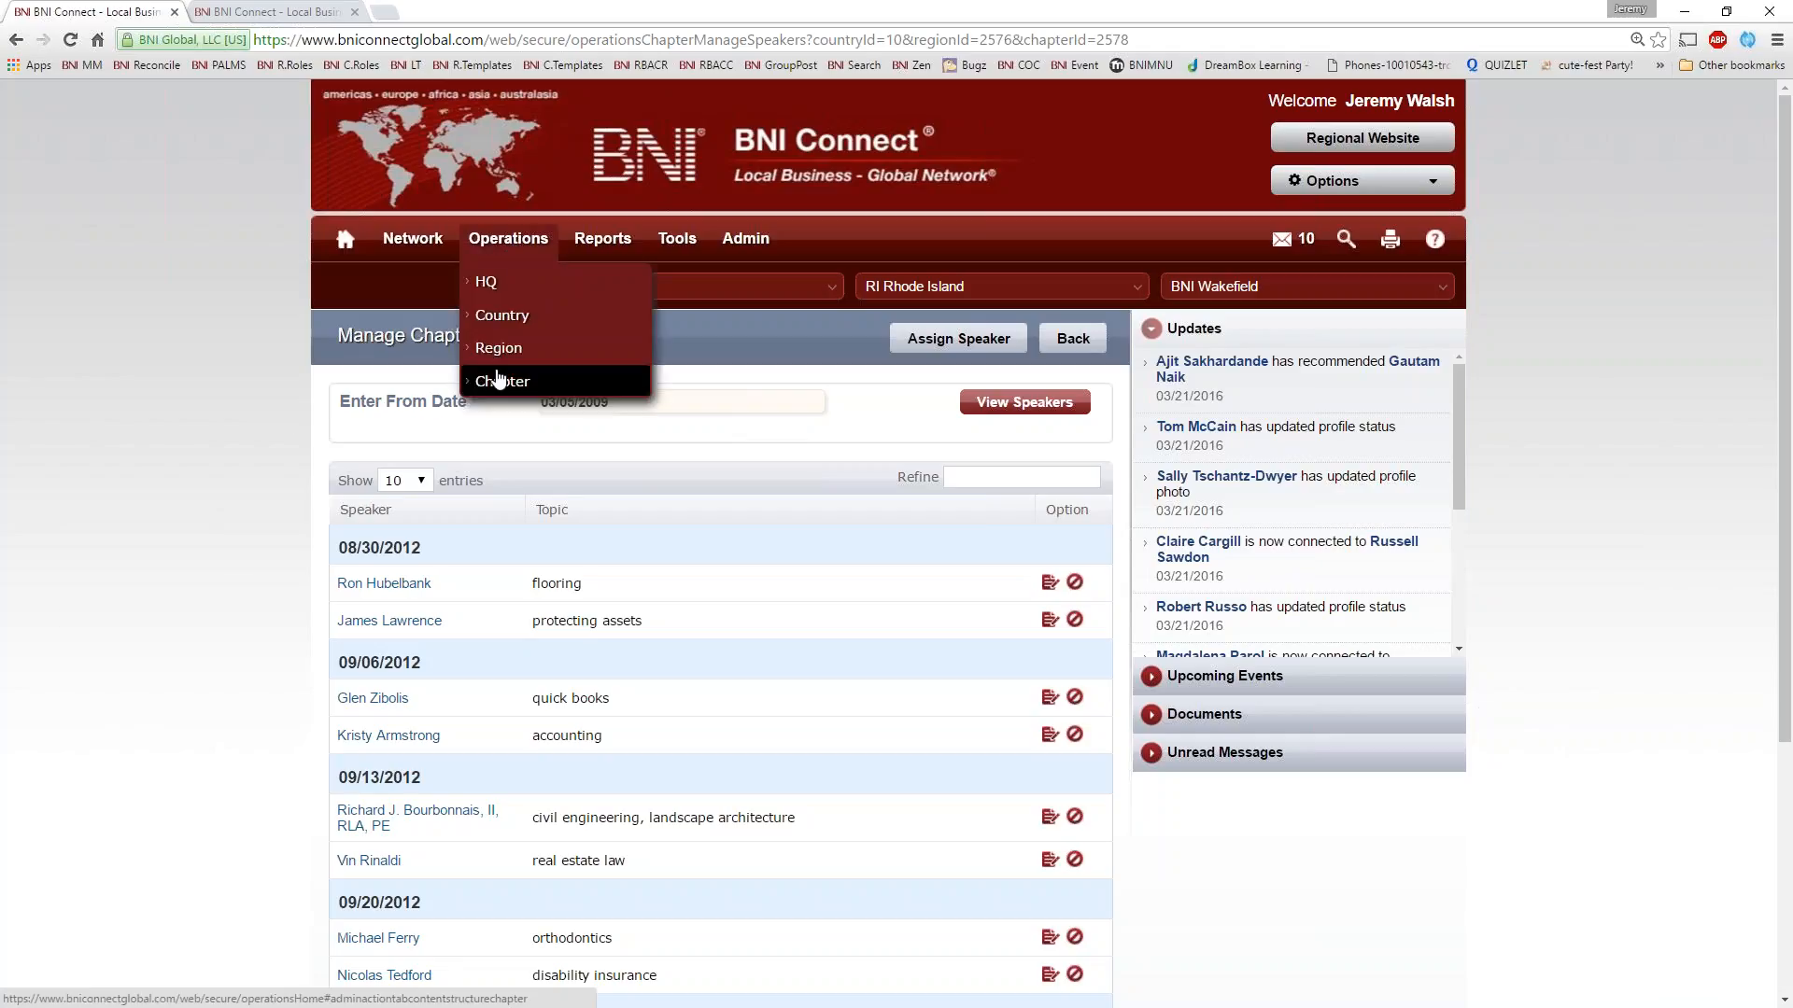
{"action": "left_click", "coordinate": [499, 381]}
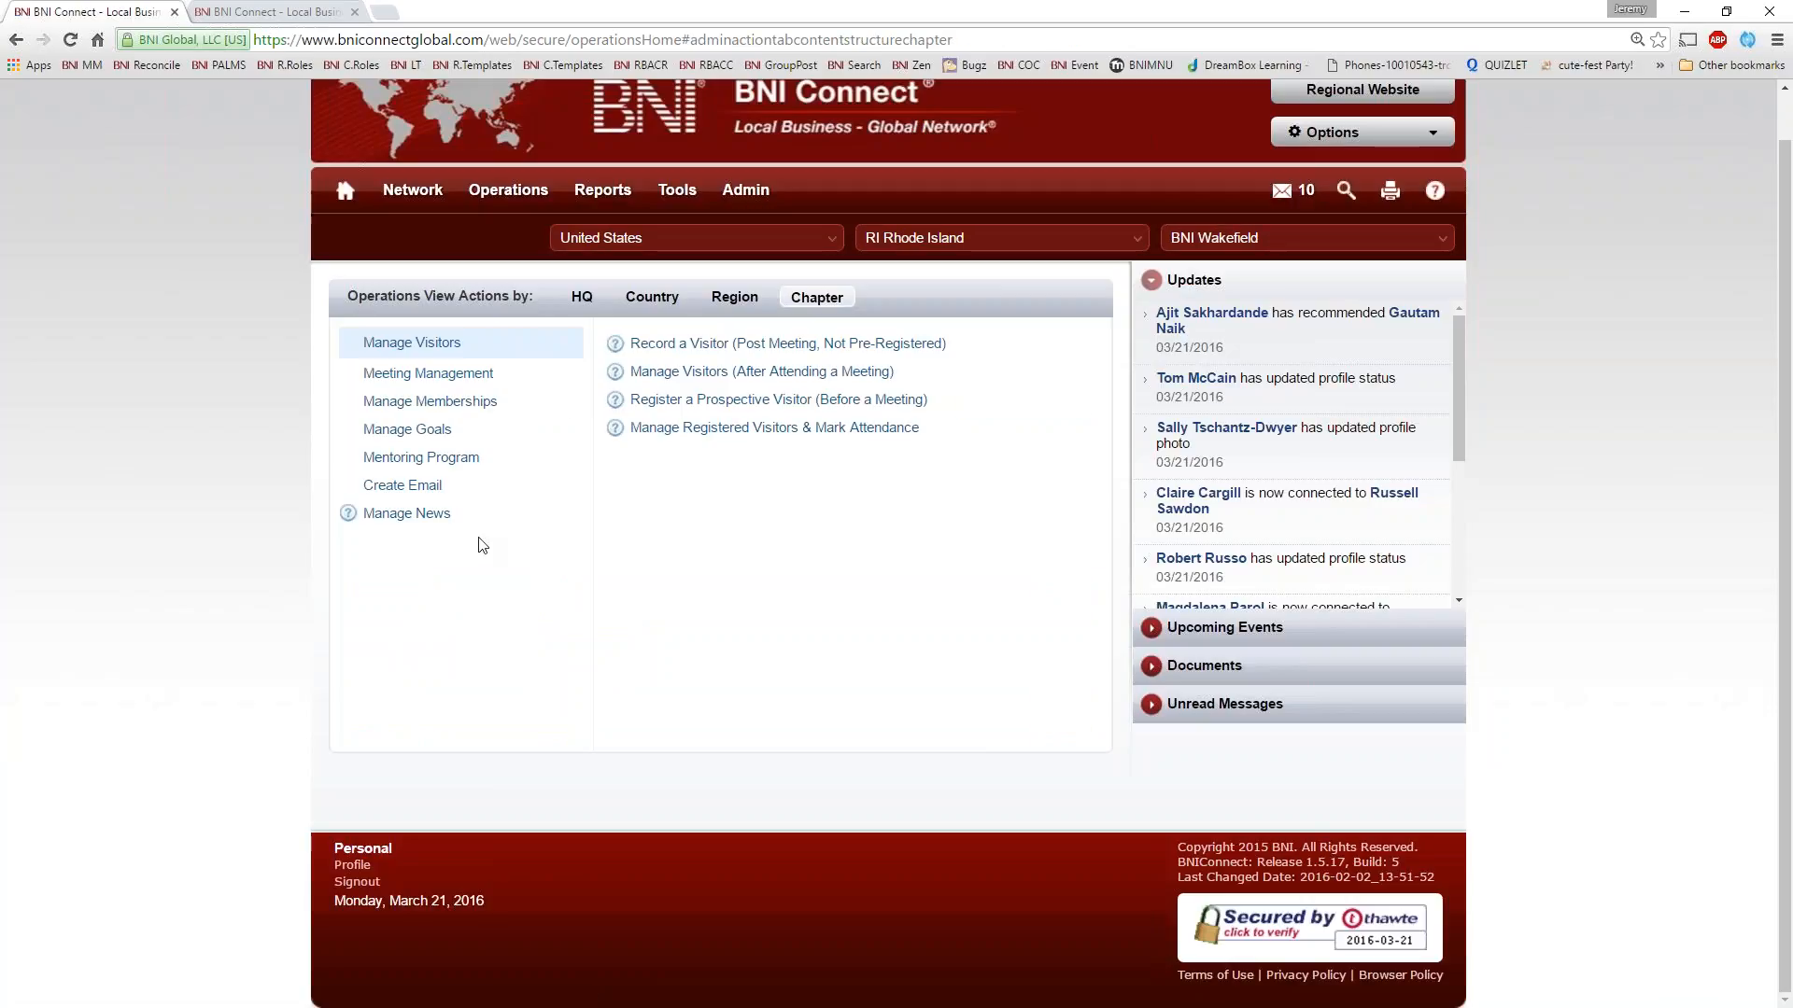
{"action": "left_click", "coordinate": [383, 428]}
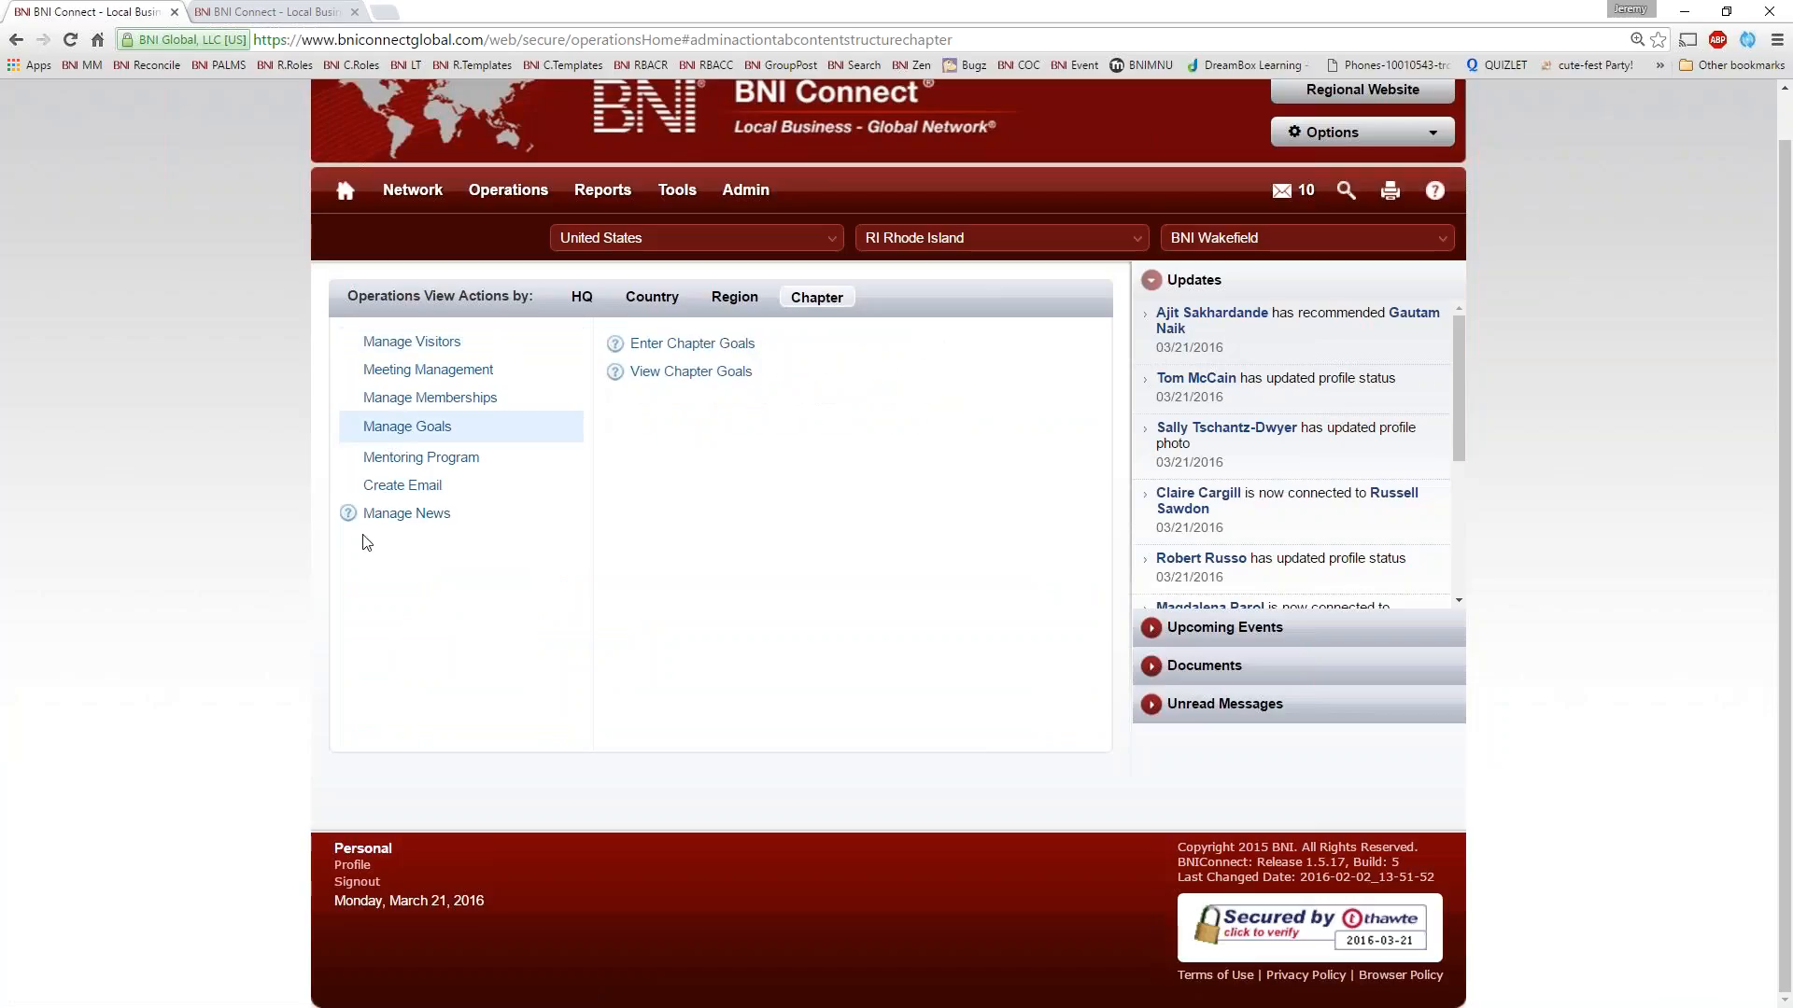
{"action": "left_click", "coordinate": [402, 463]}
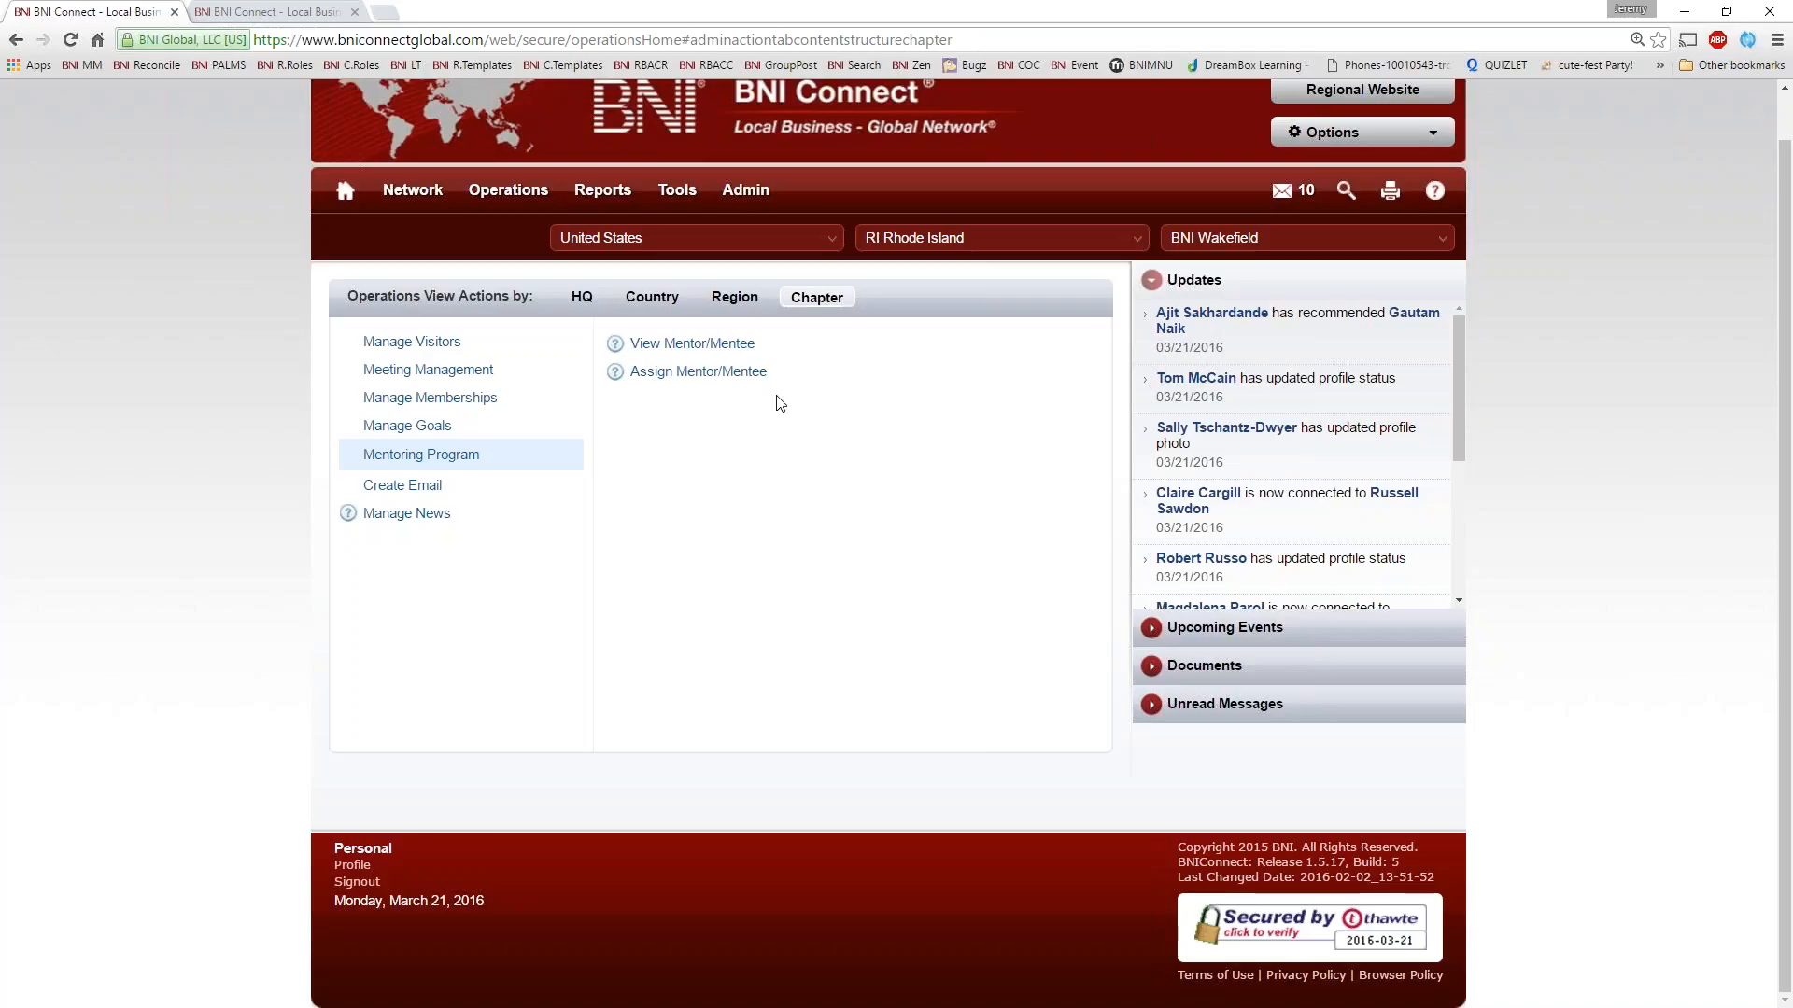
View the chapter's mentor/mentee assignments and search them from 03/01/2006 to 03/16/2016
{"action": "left_click", "coordinate": [716, 345]}
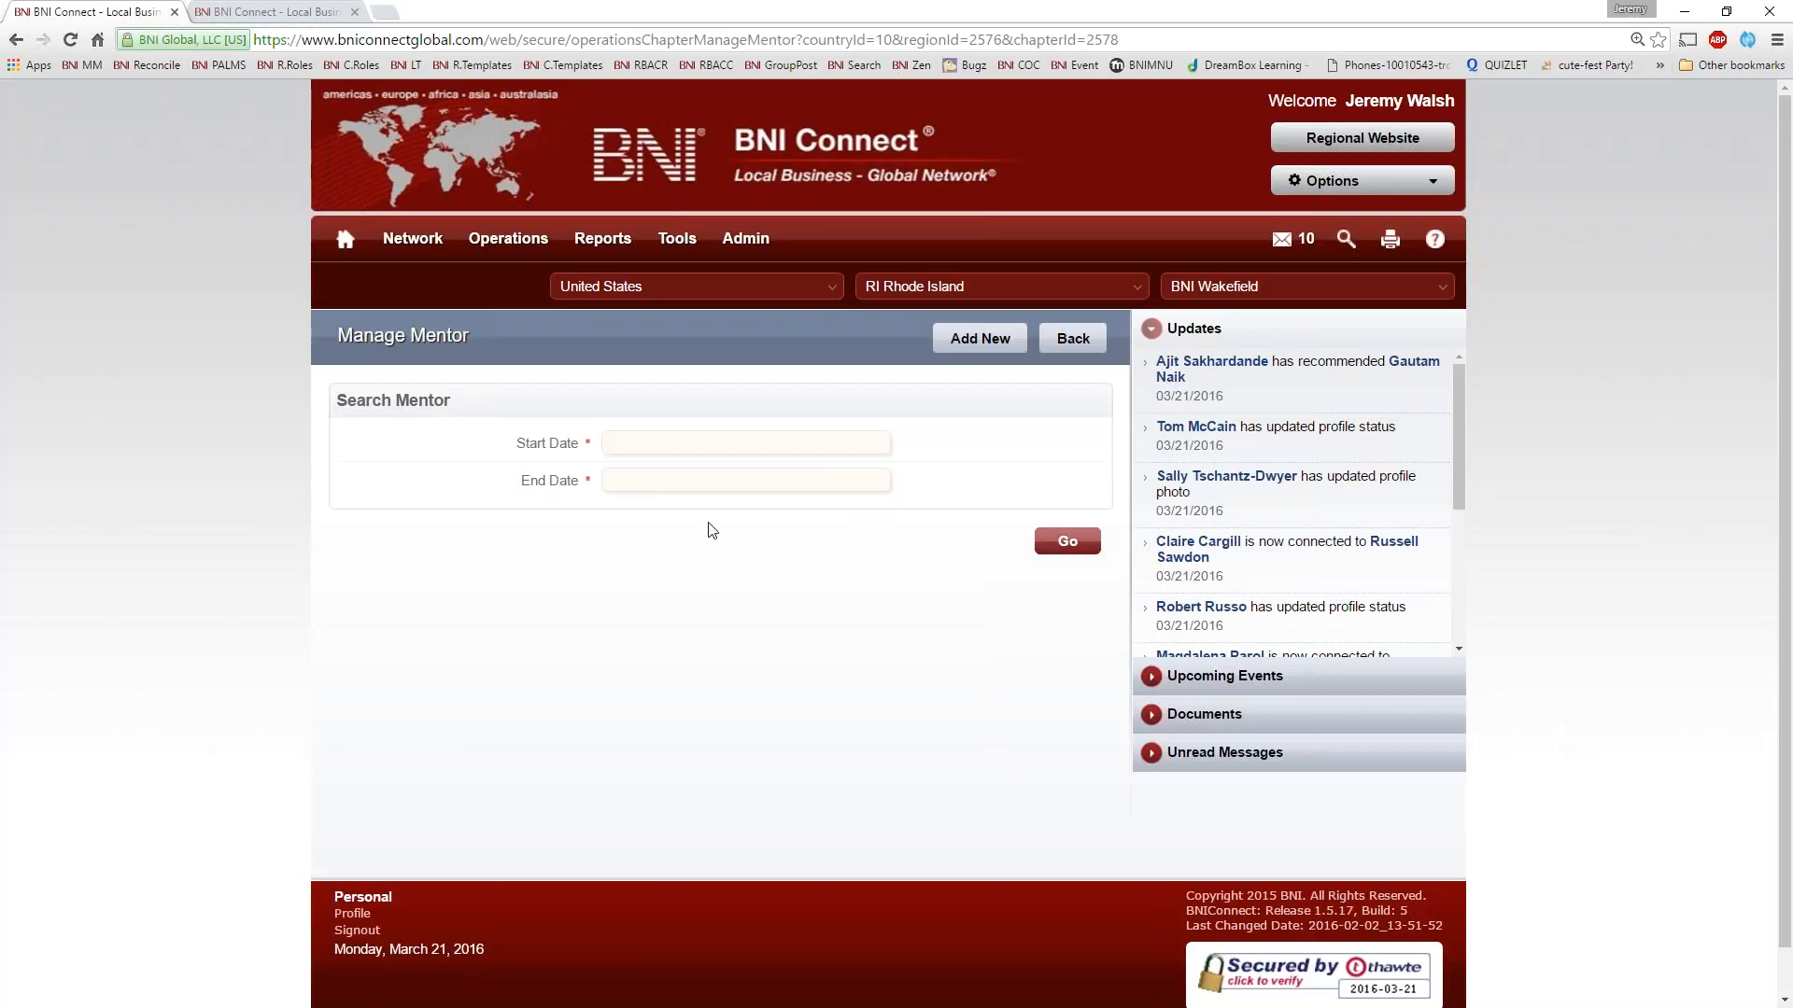
{"action": "left_click", "coordinate": [617, 445]}
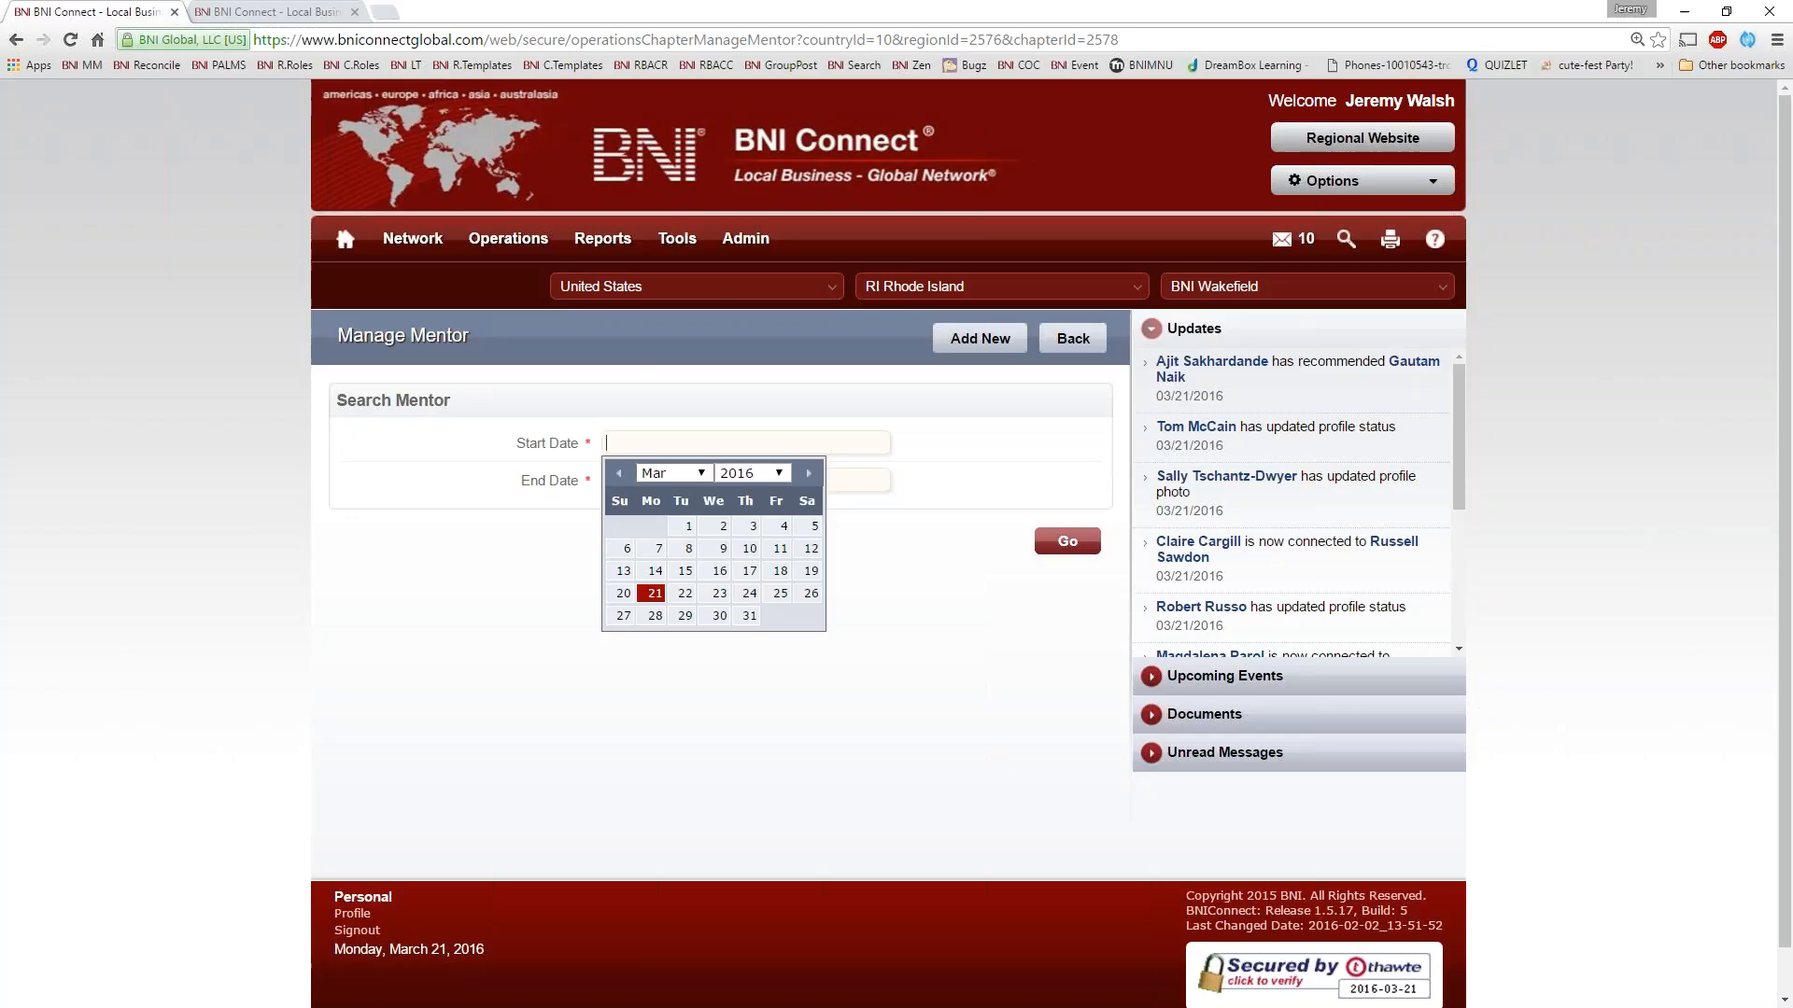
{"action": "left_click", "coordinate": [750, 474]}
{"action": "left_click", "coordinate": [753, 492]}
{"action": "left_click", "coordinate": [721, 526]}
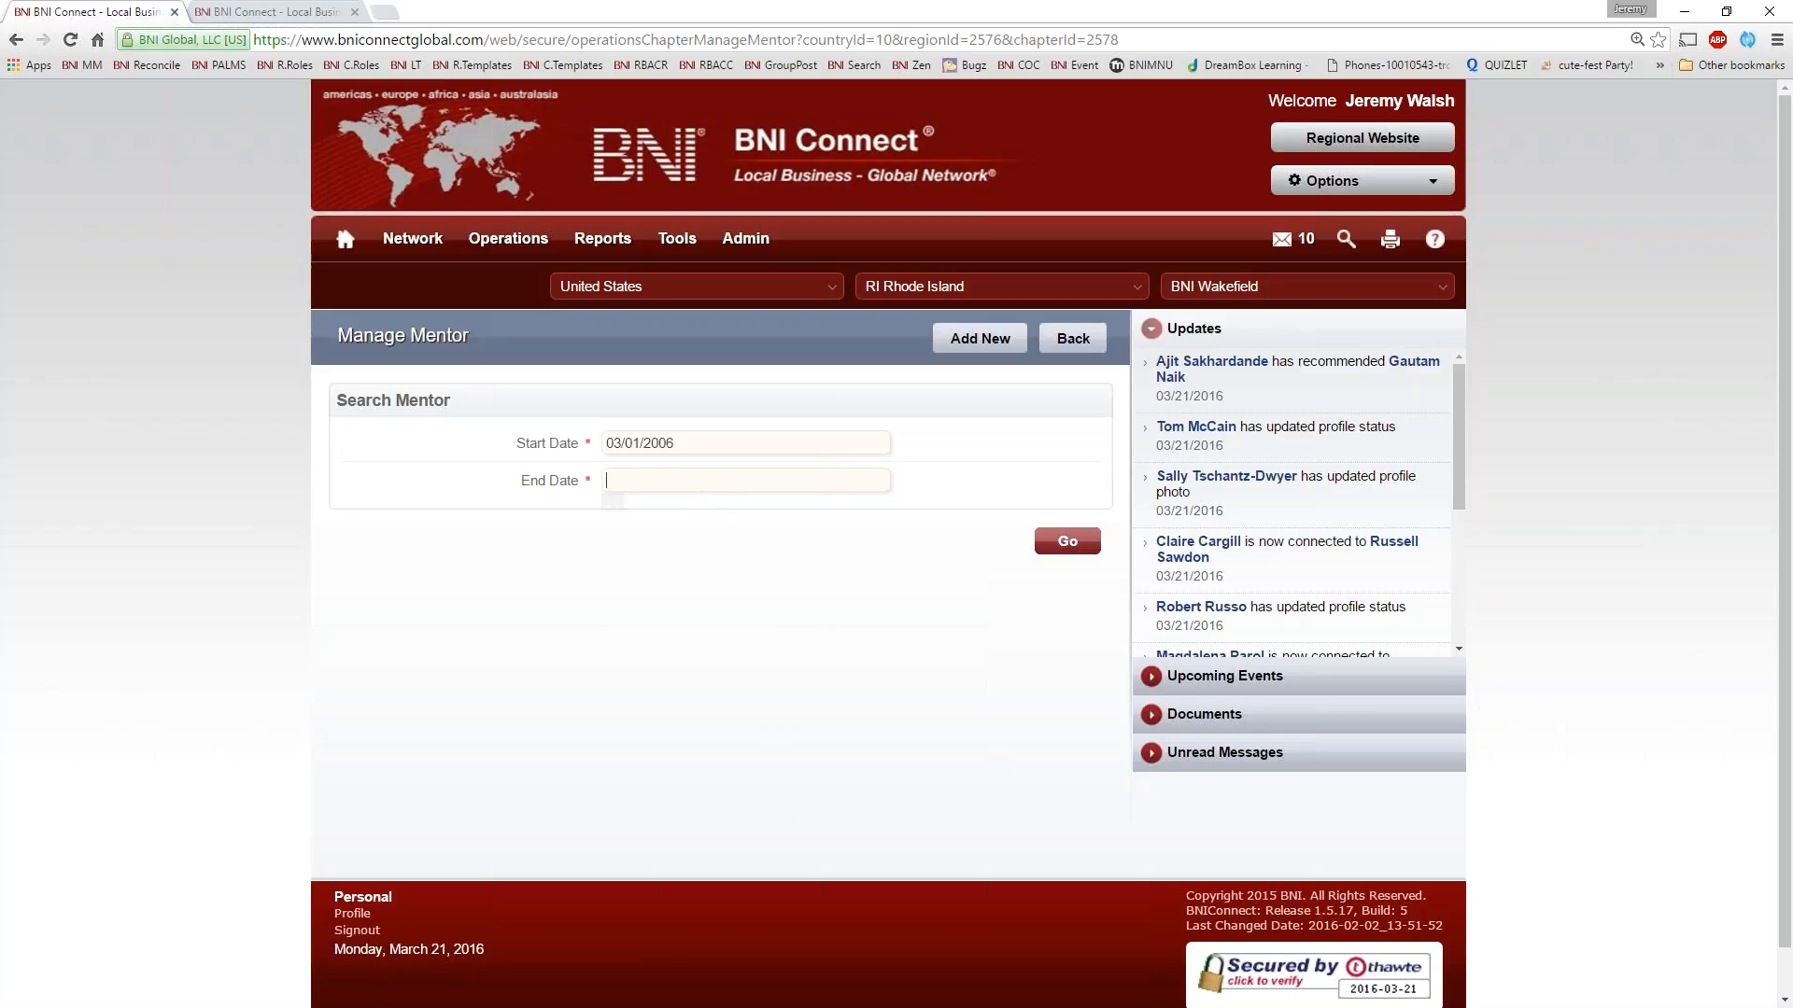
{"action": "left_click", "coordinate": [725, 480]}
{"action": "left_click", "coordinate": [719, 607]}
{"action": "left_click", "coordinate": [1065, 541]}
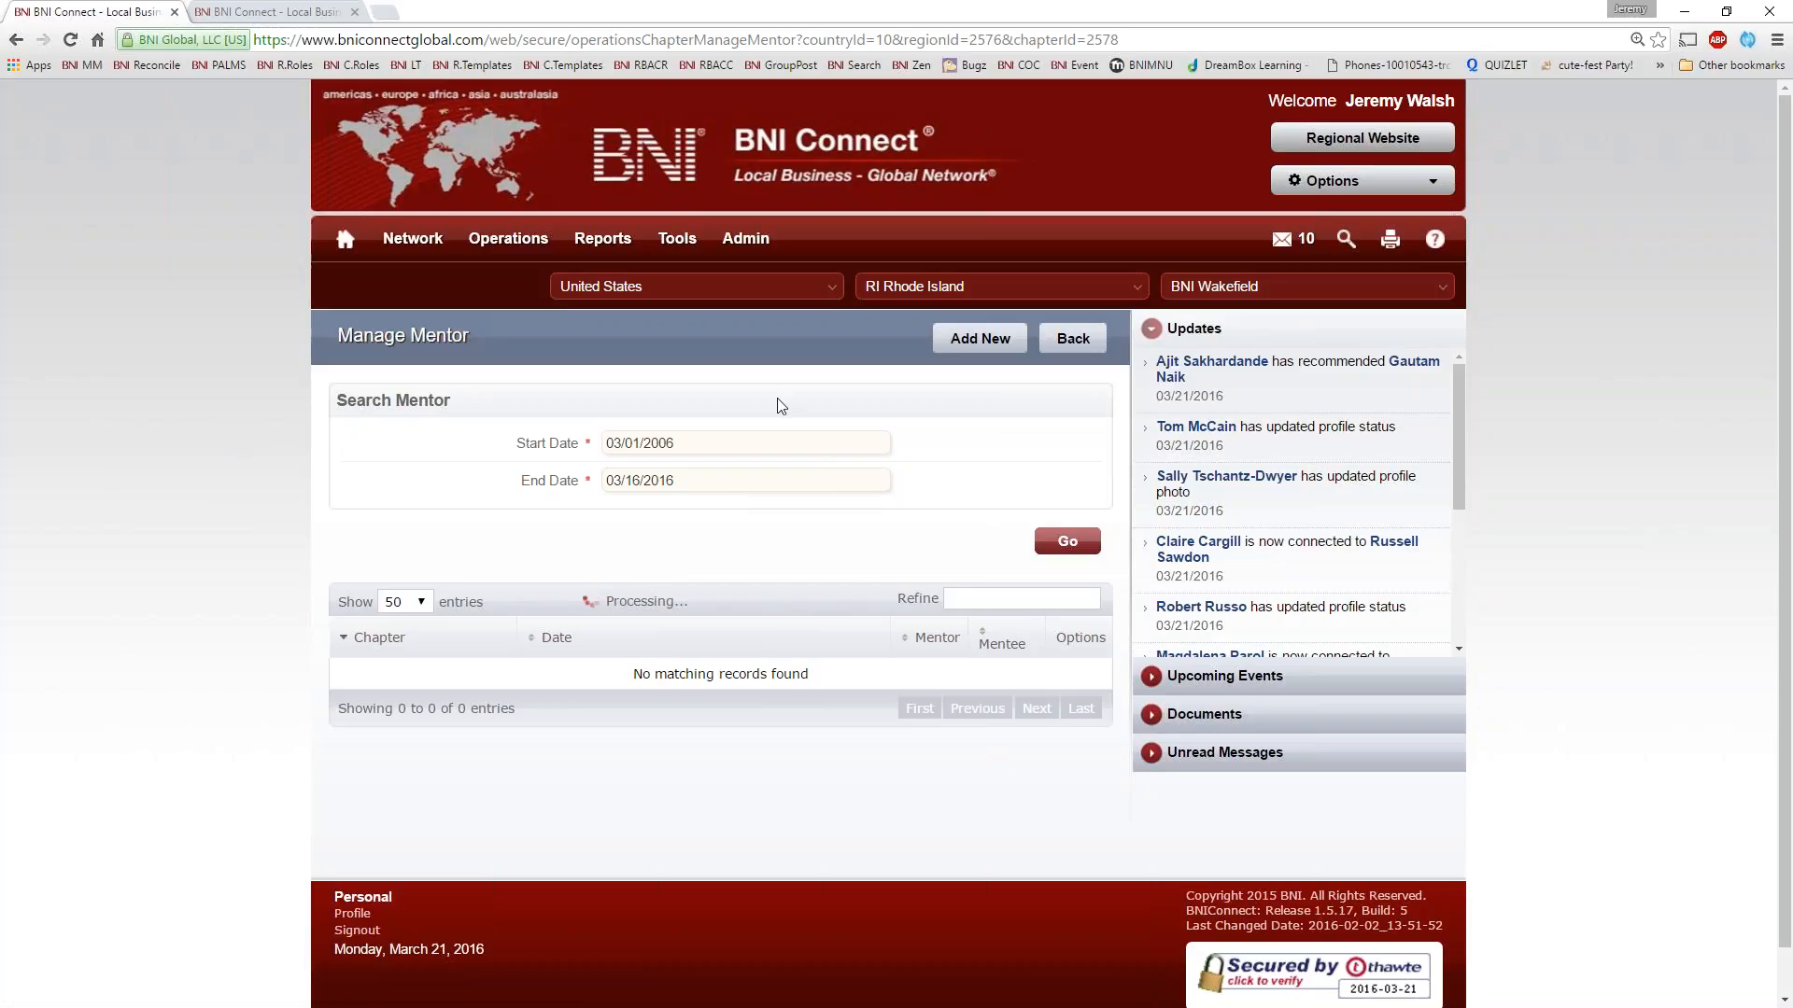
Try to add a new mentor assignment, close the form and sign in again on the way back to chapter operations
{"action": "left_click", "coordinate": [979, 338]}
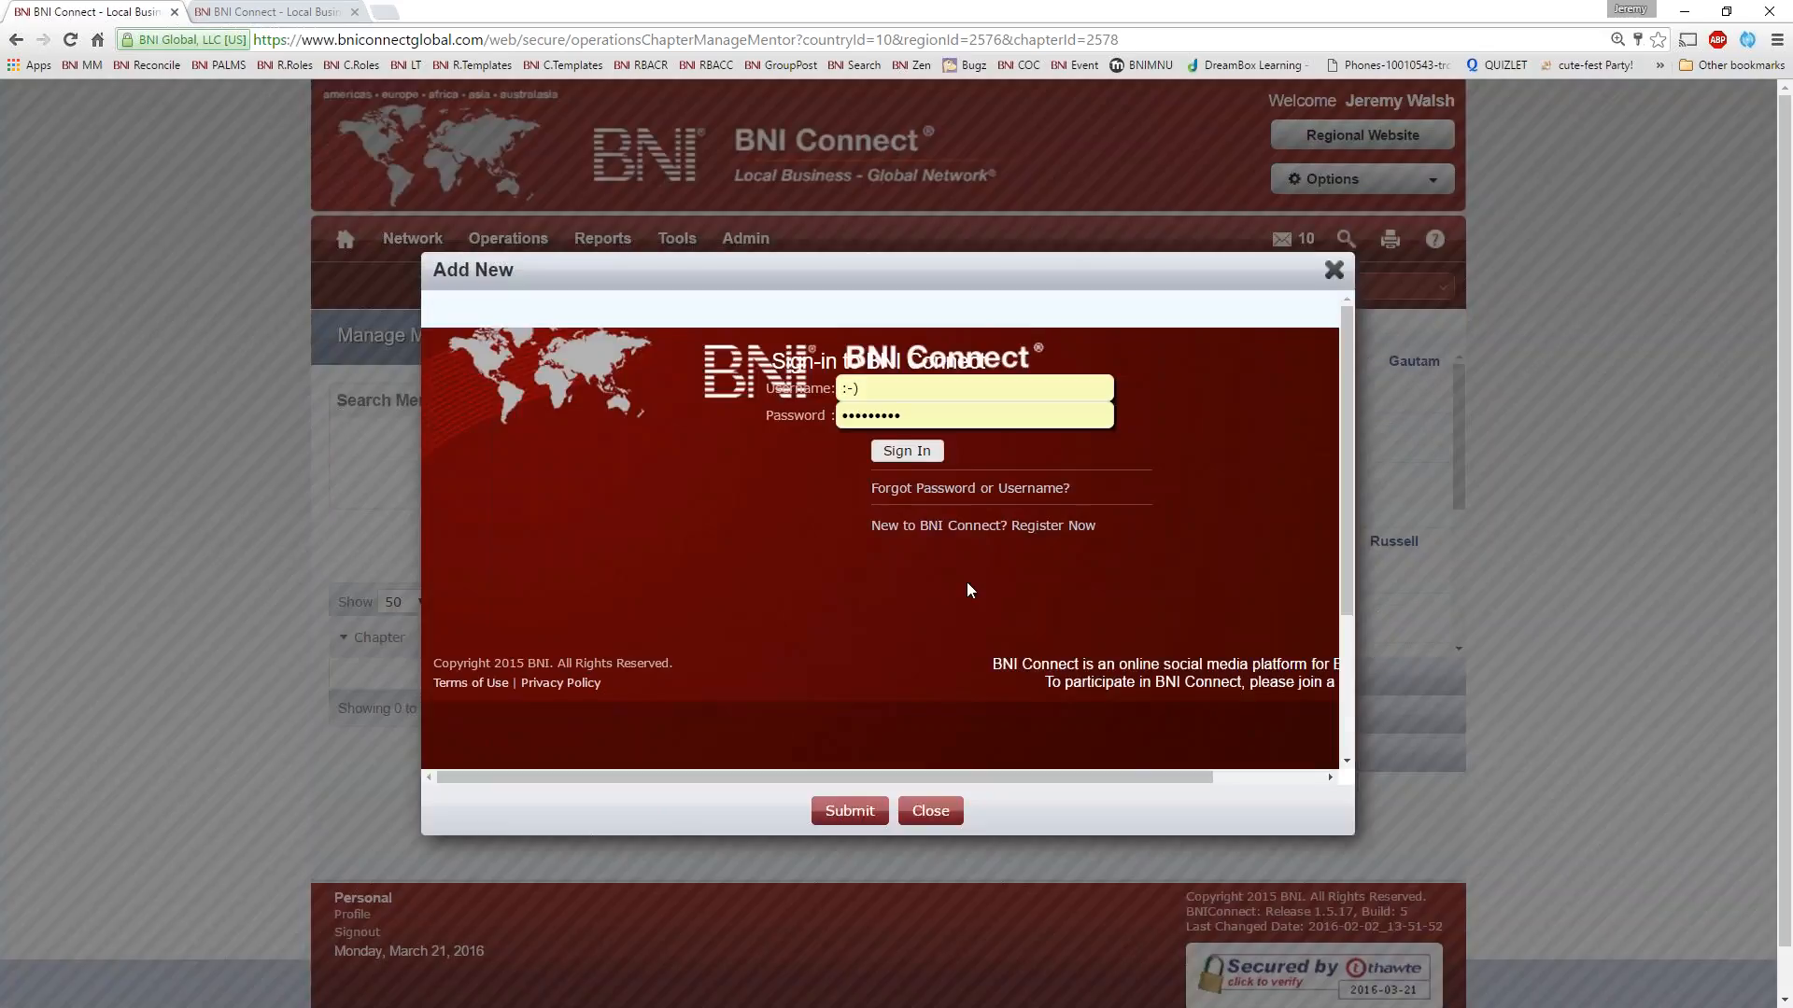
{"action": "left_click", "coordinate": [1334, 270]}
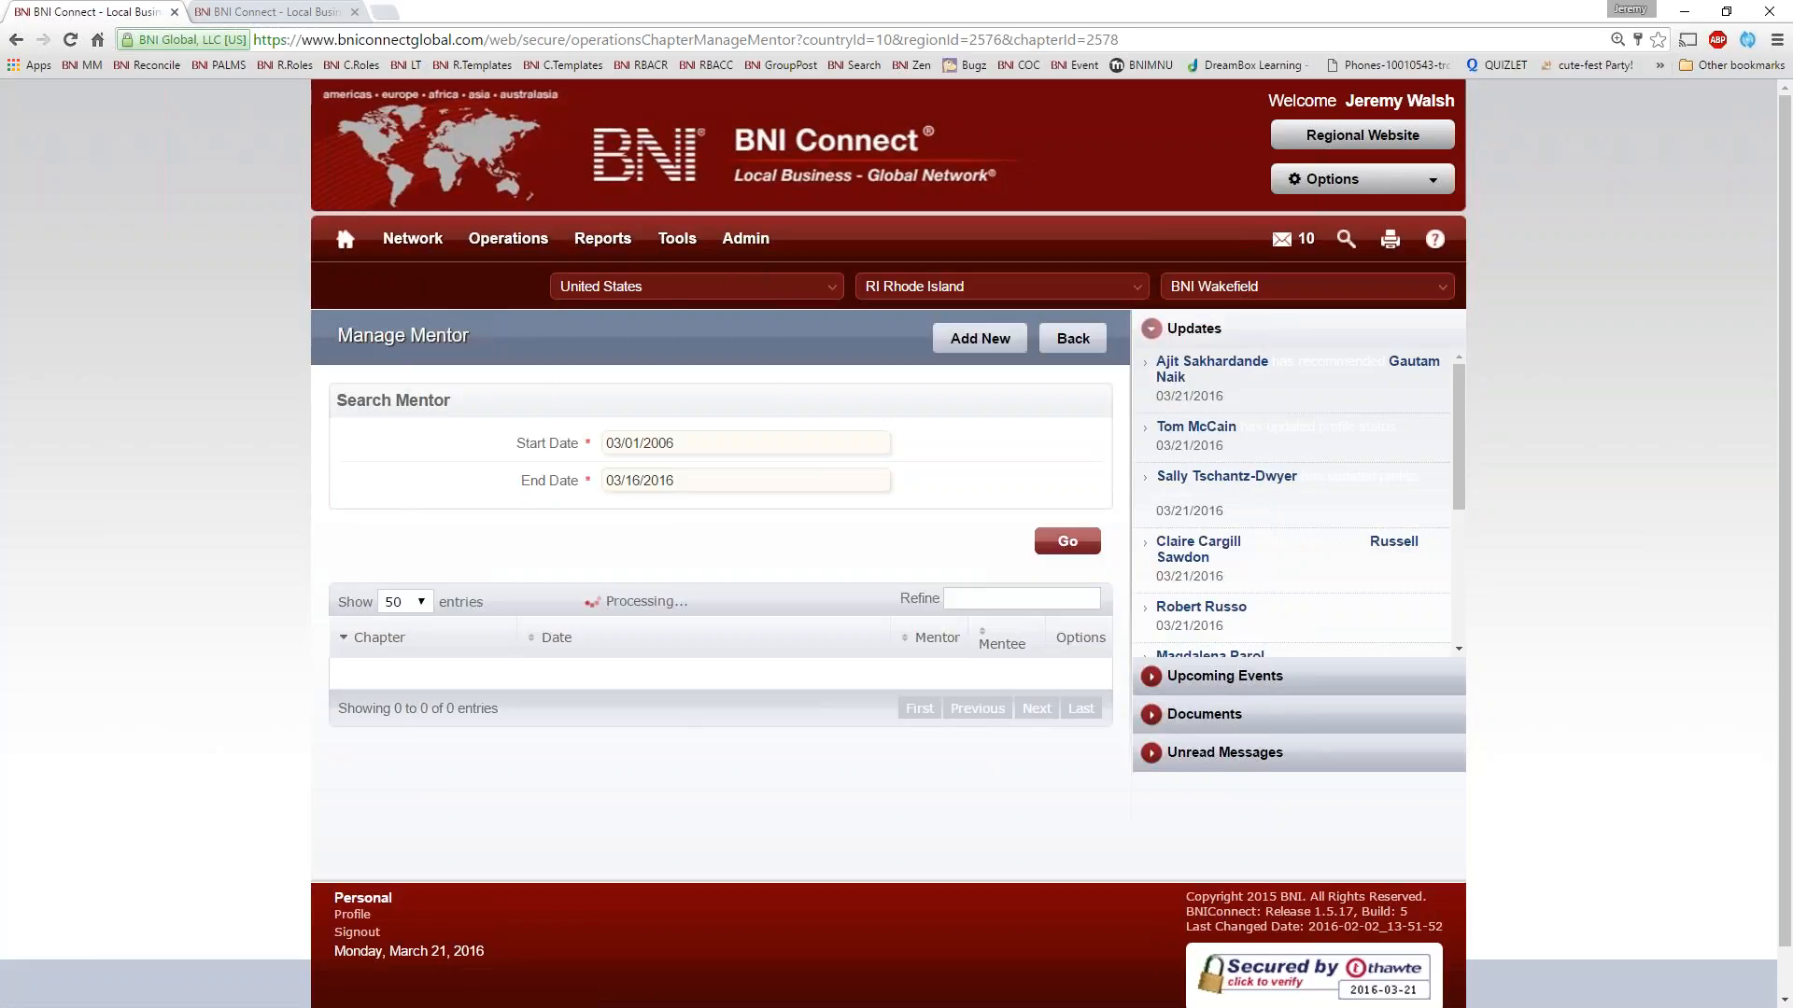
{"action": "mouse_move", "coordinate": [507, 240]}
{"action": "left_click", "coordinate": [502, 381]}
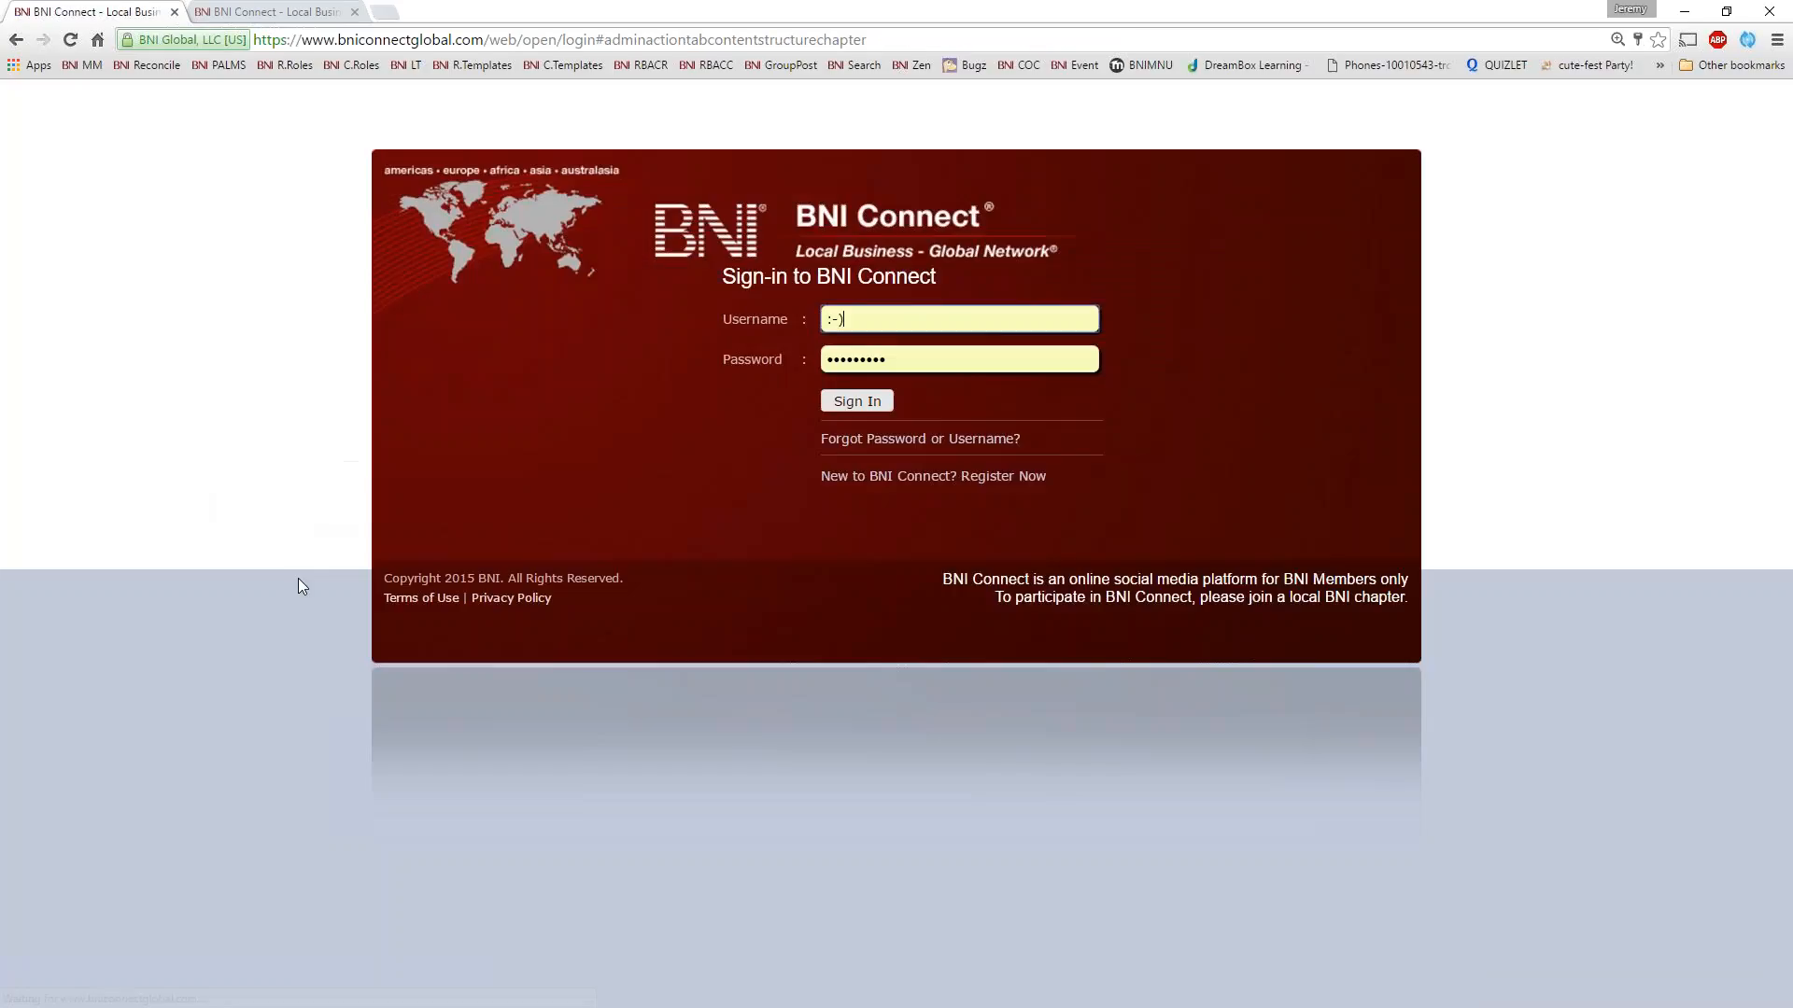
{"action": "key", "text": "Return"}
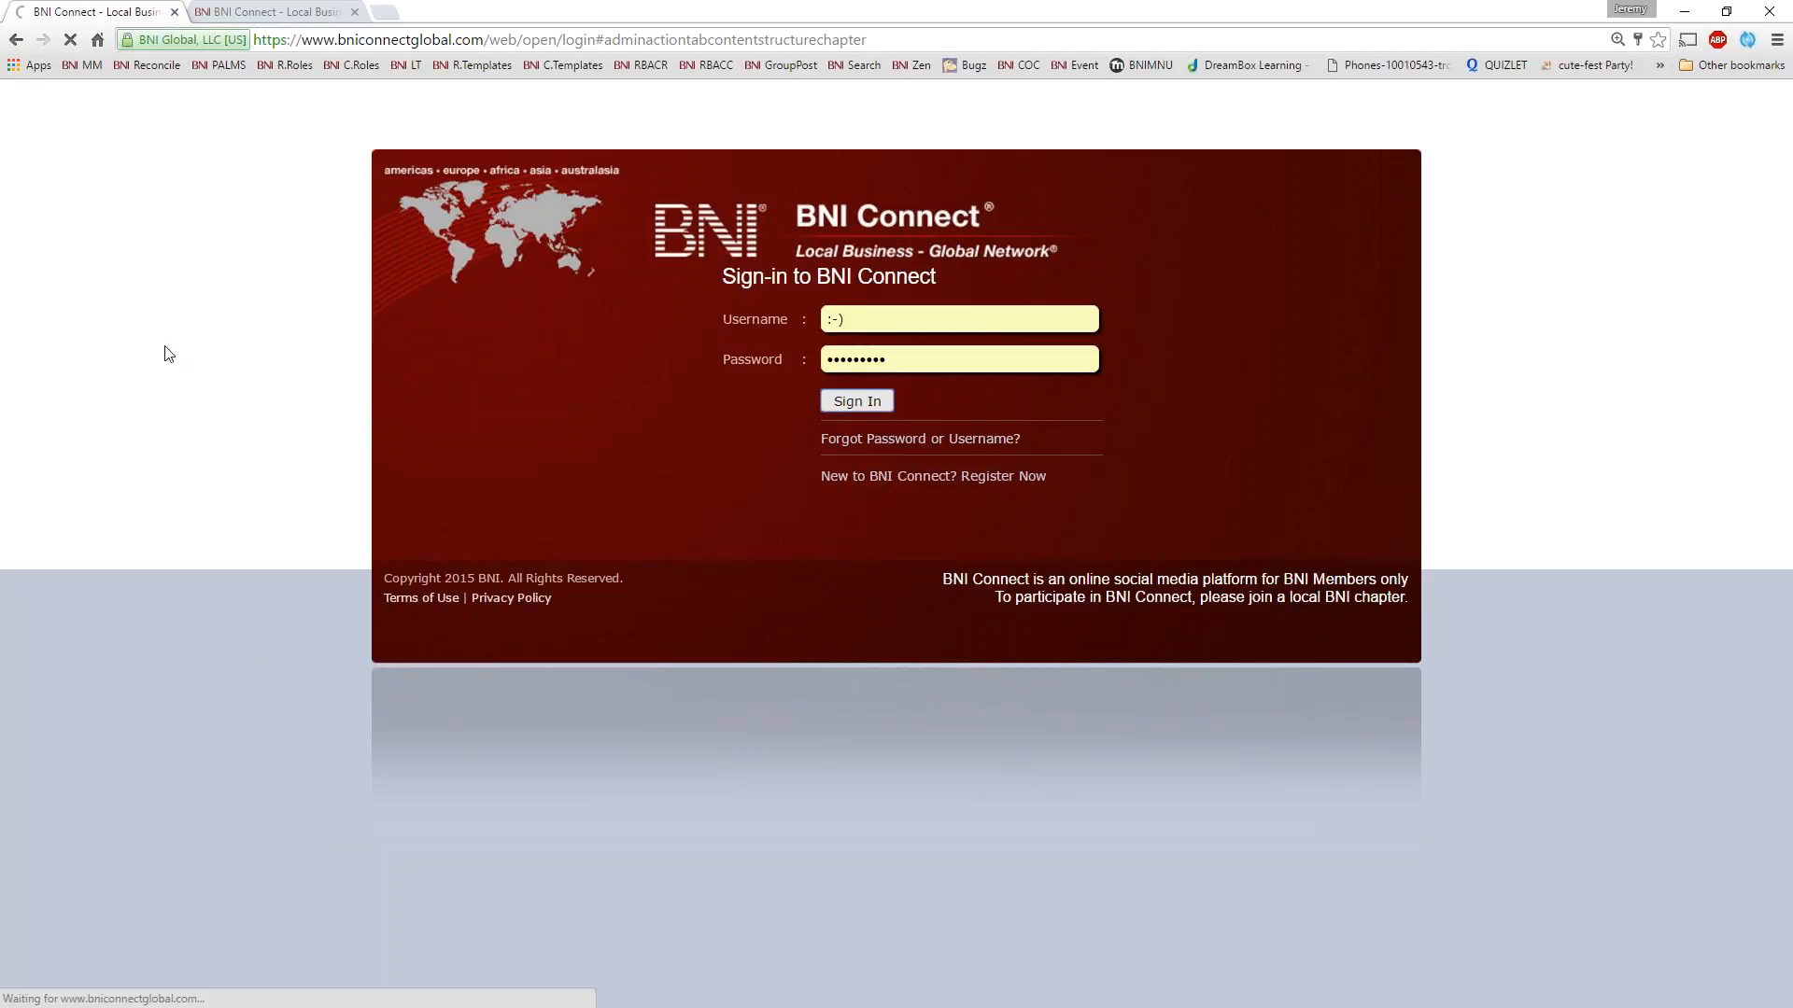
Switch to the trackbniconnect.com session and open the Assign Mentor/Mentee form from the chapter's Mentoring Program
{"action": "left_click", "coordinate": [280, 13]}
{"action": "mouse_move", "coordinate": [508, 239]}
{"action": "left_click", "coordinate": [514, 379]}
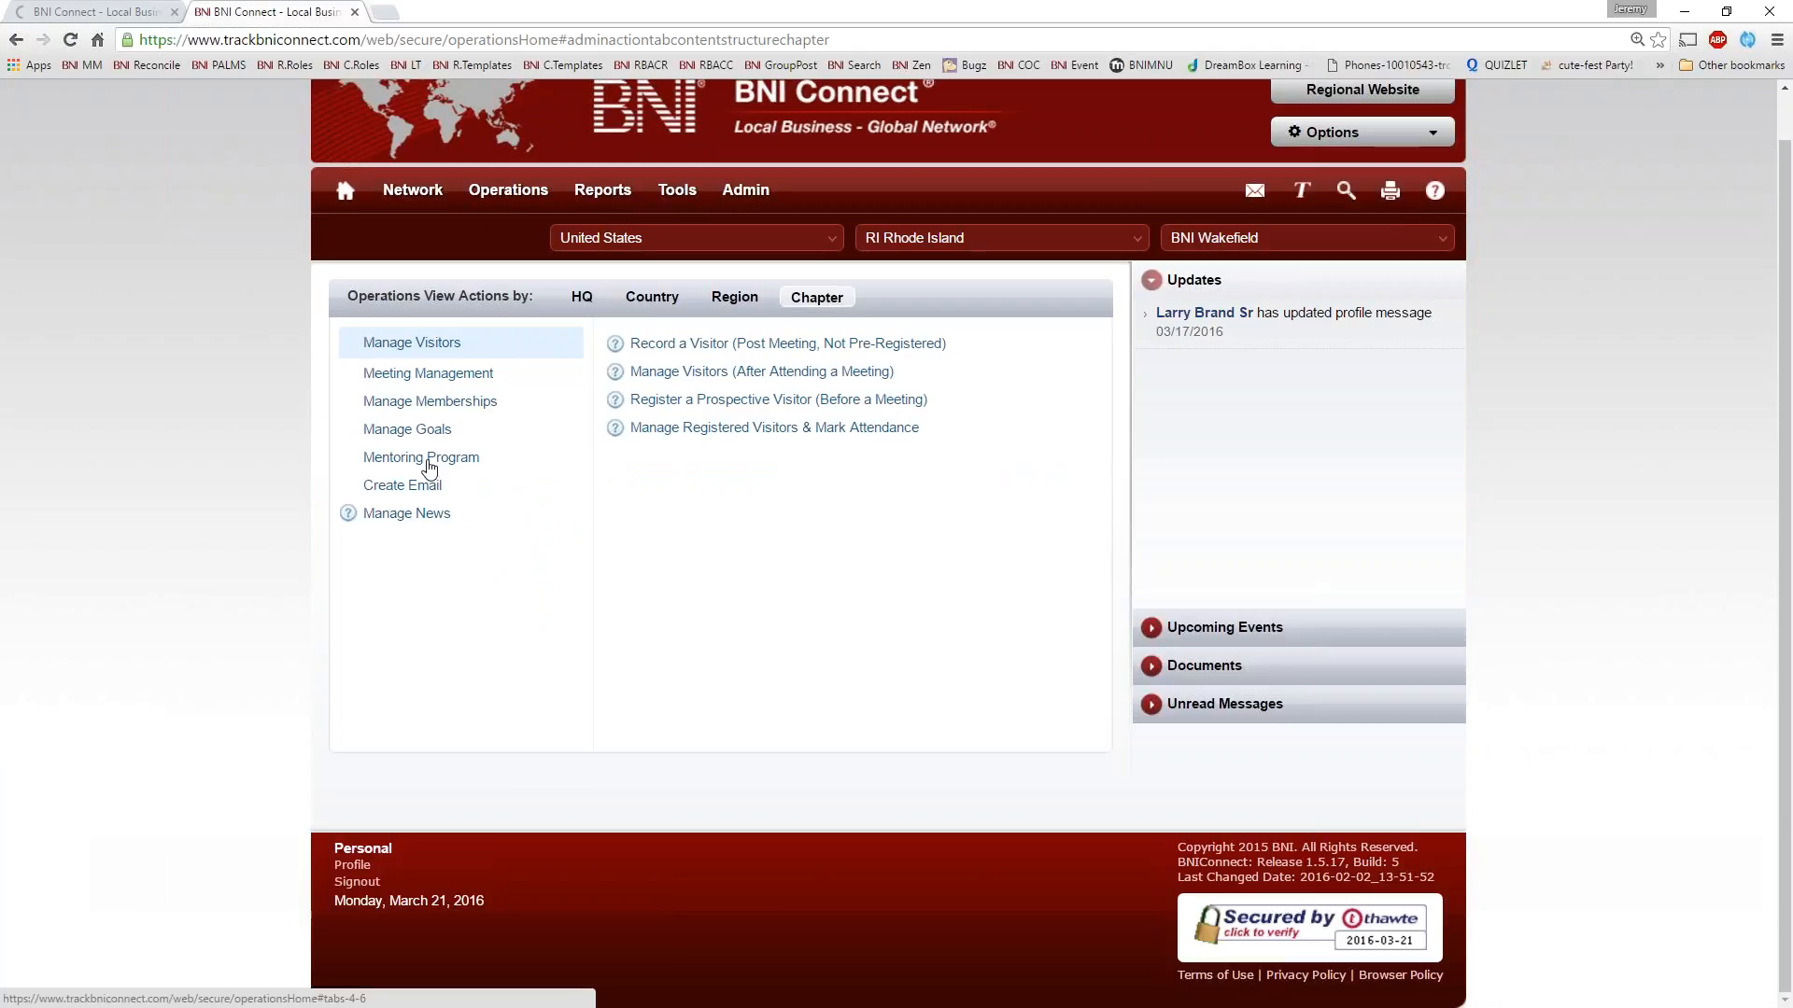
{"action": "left_click", "coordinate": [427, 457]}
{"action": "left_click", "coordinate": [681, 372]}
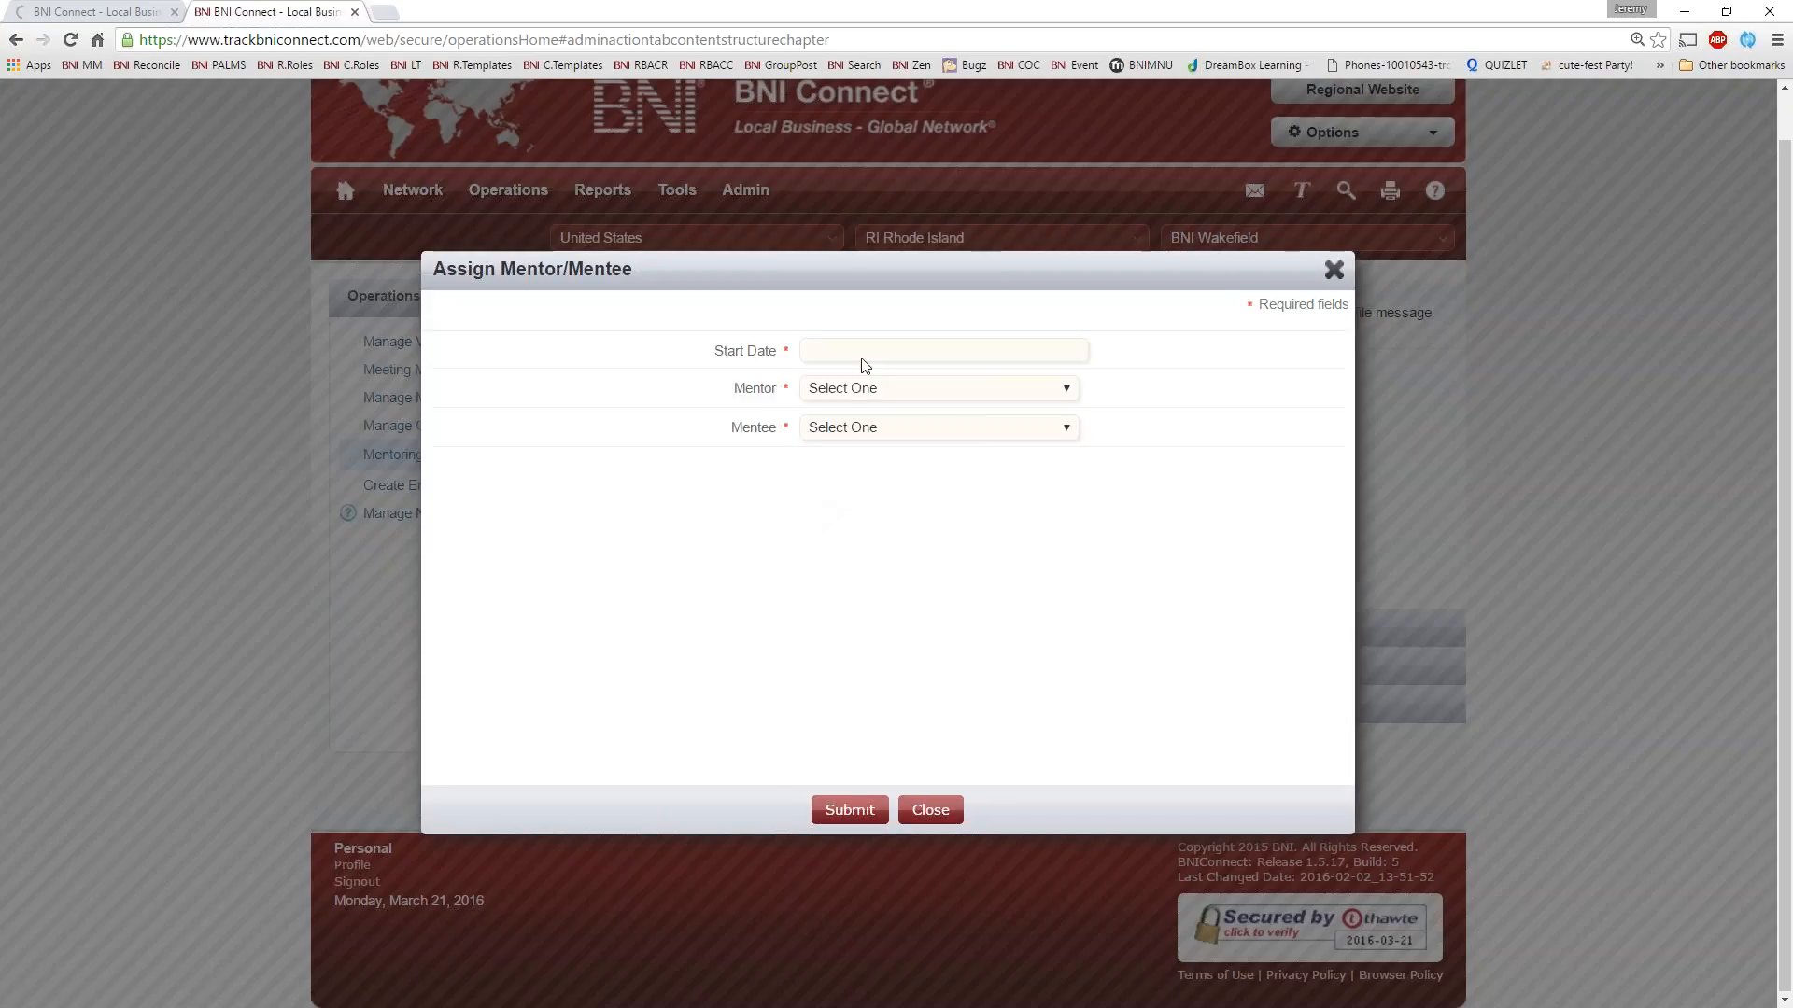
Set the mentoring assignment's start date to 03/27/2016
{"action": "left_click", "coordinate": [859, 355]}
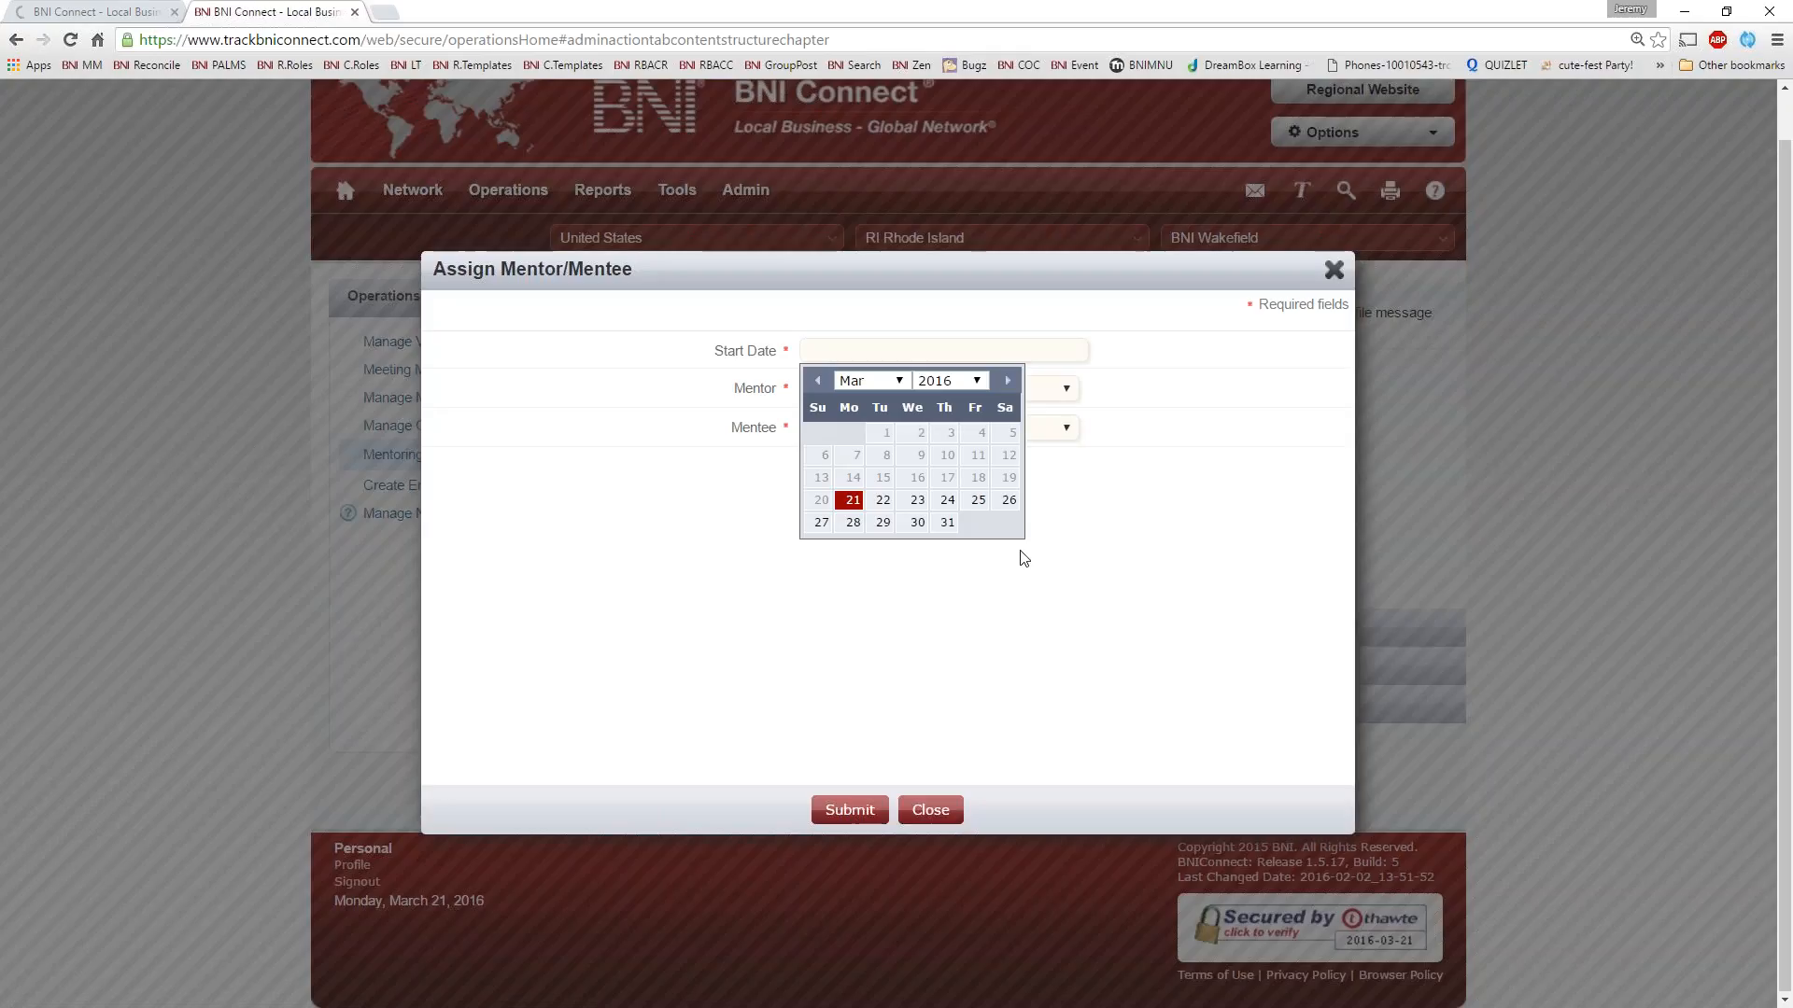
{"action": "left_click", "coordinate": [947, 501]}
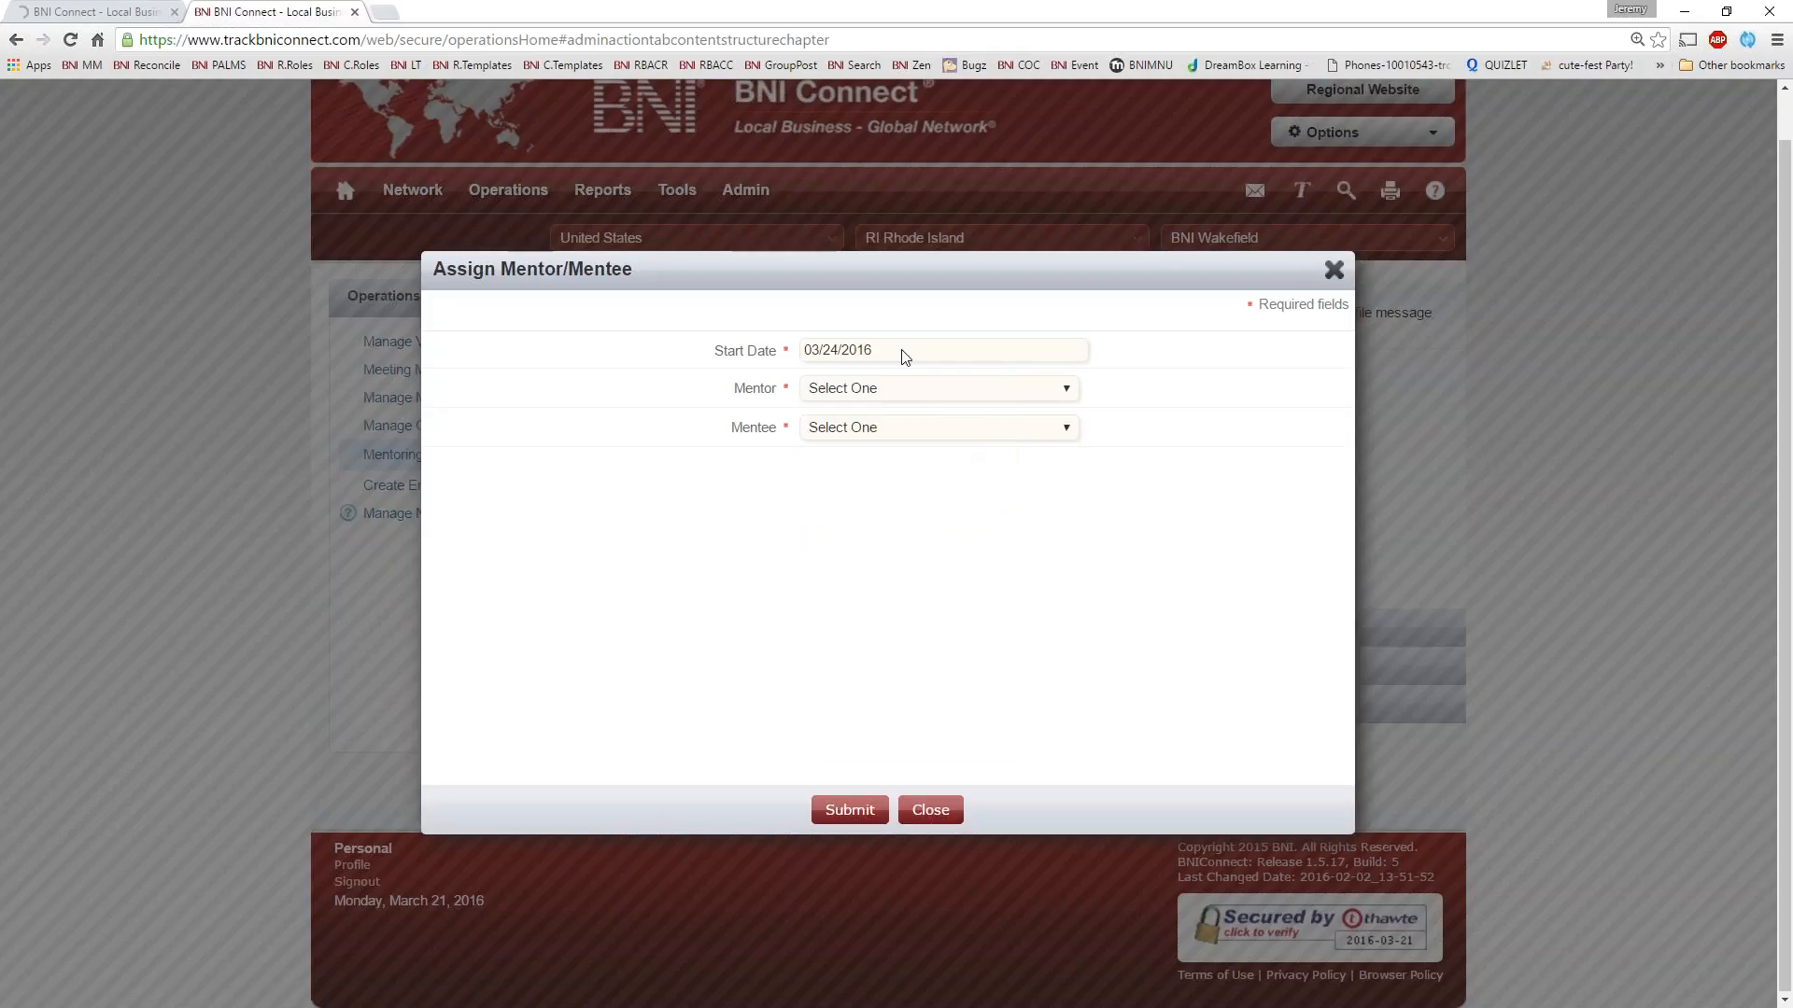
{"action": "left_click", "coordinate": [916, 352]}
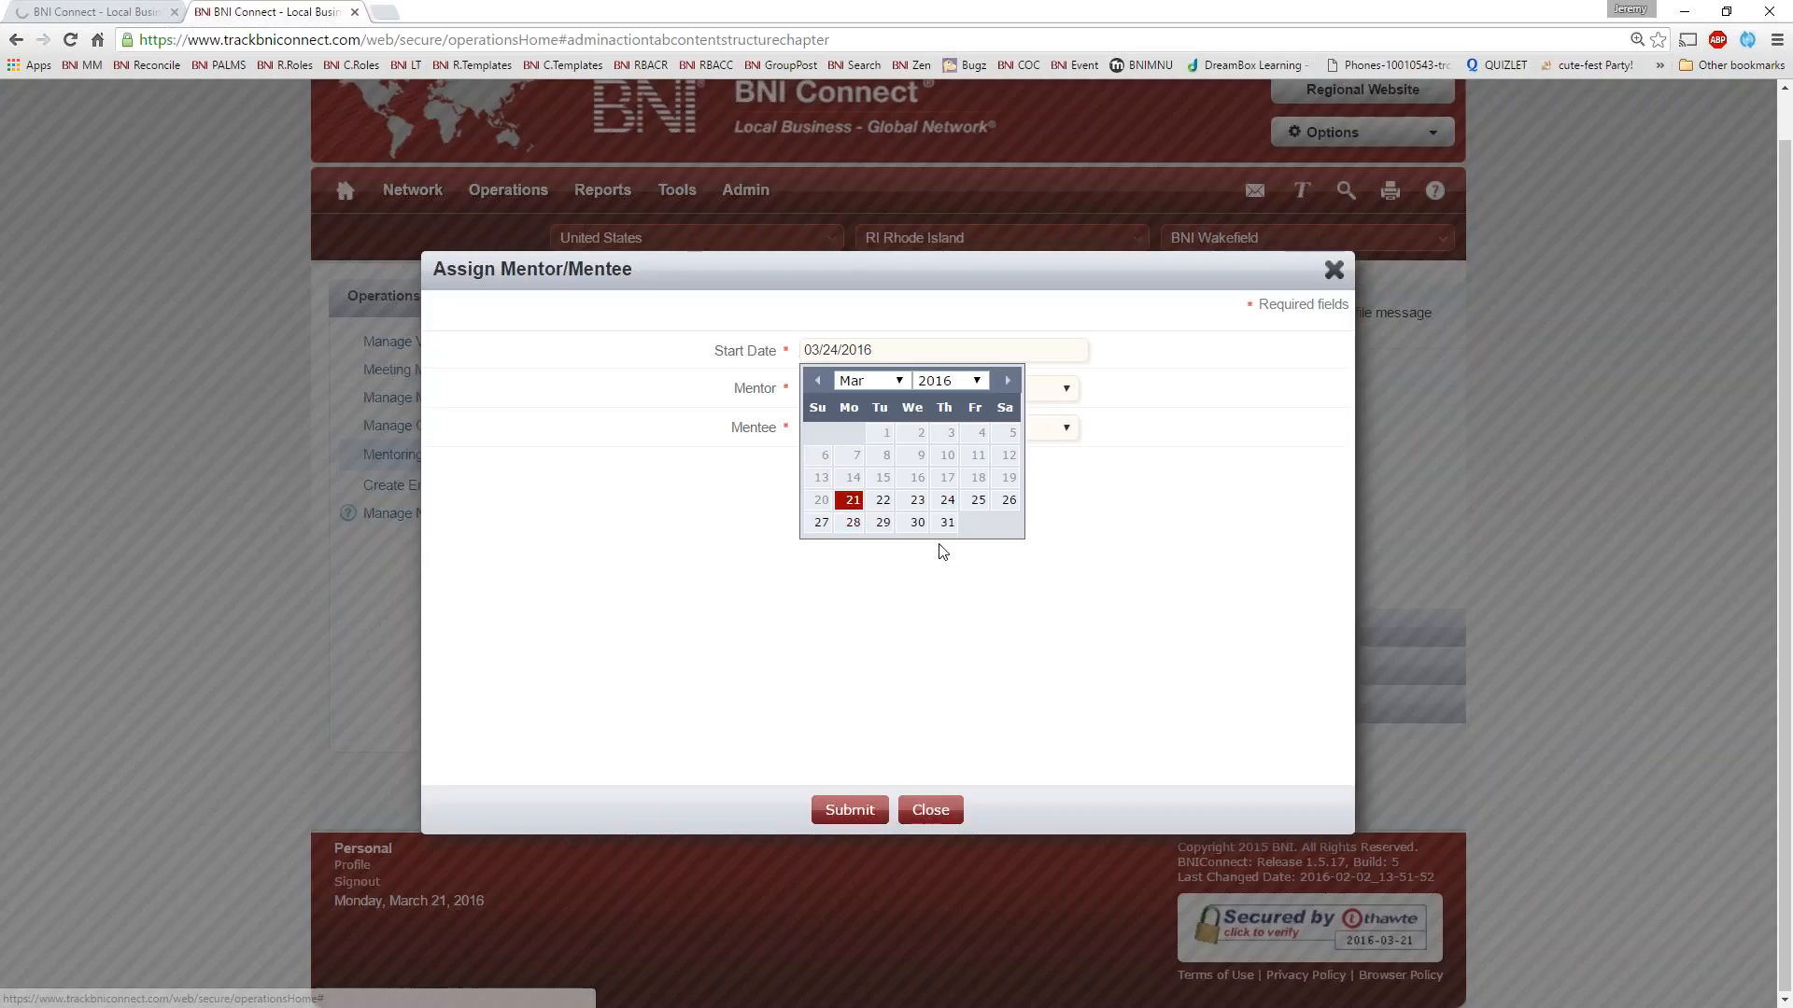
{"action": "left_click", "coordinate": [819, 521]}
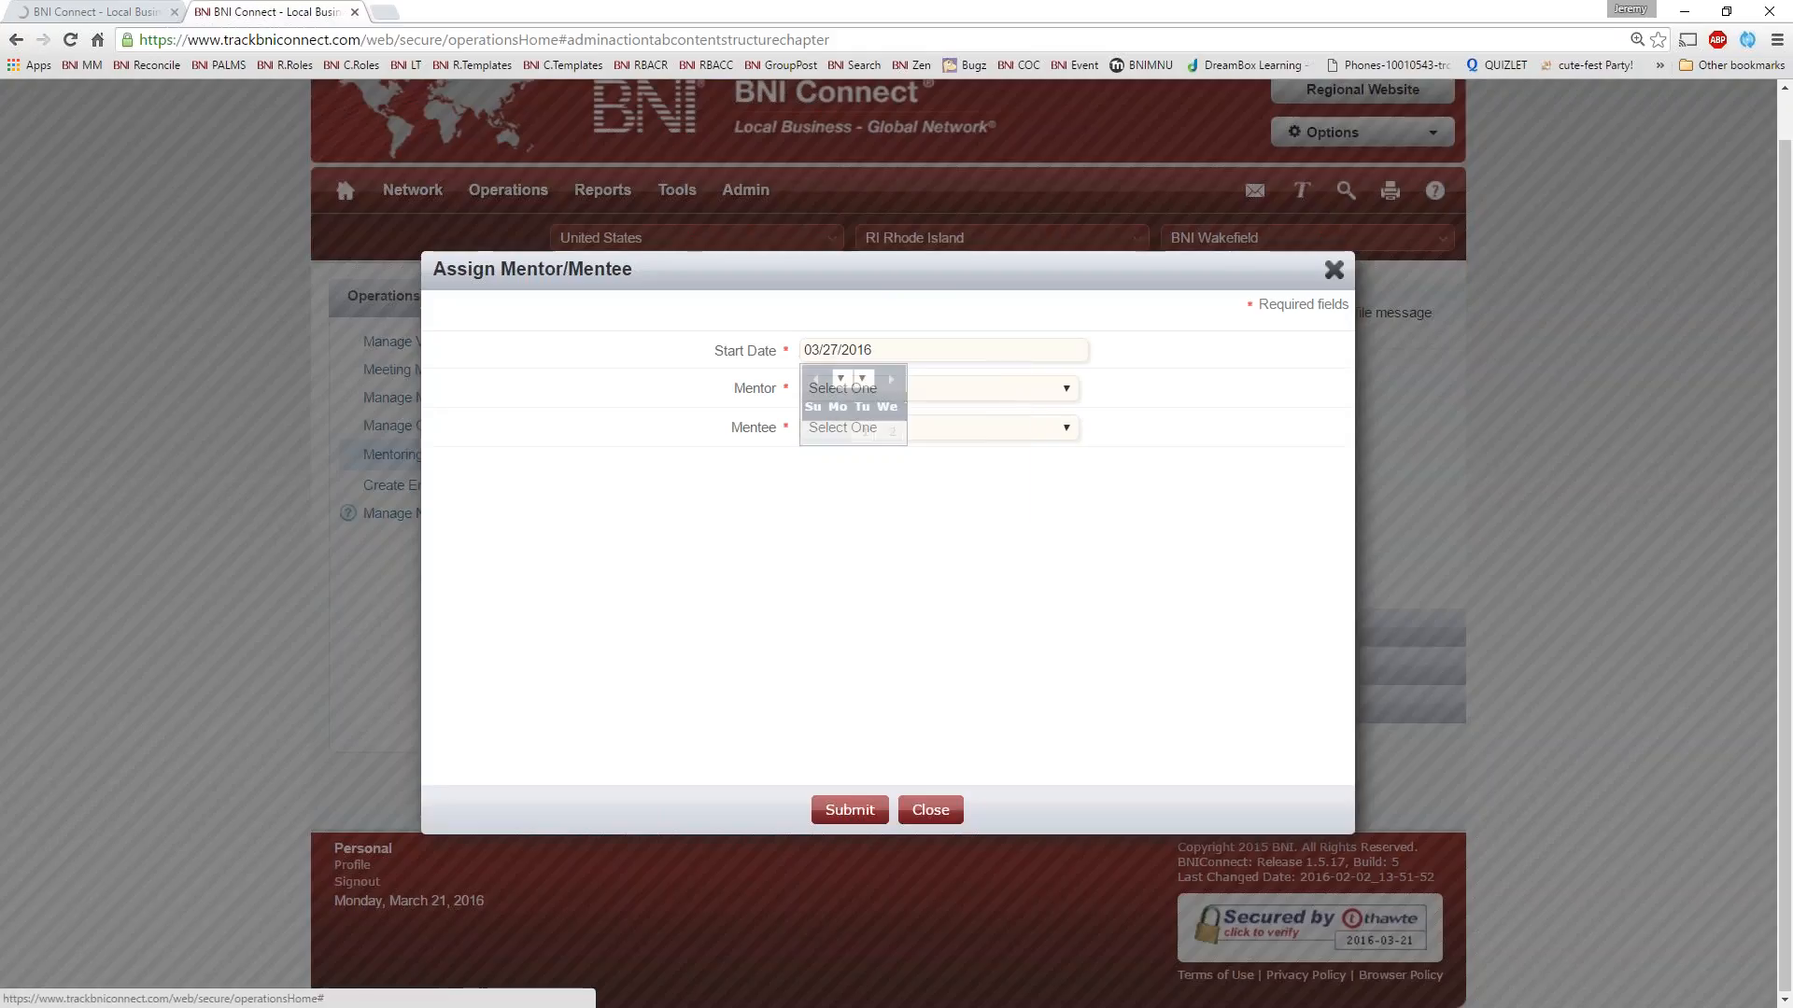
Choose a chapter member as mentor and another as mentee, and submit the mentoring assignment
{"action": "left_click", "coordinate": [923, 392]}
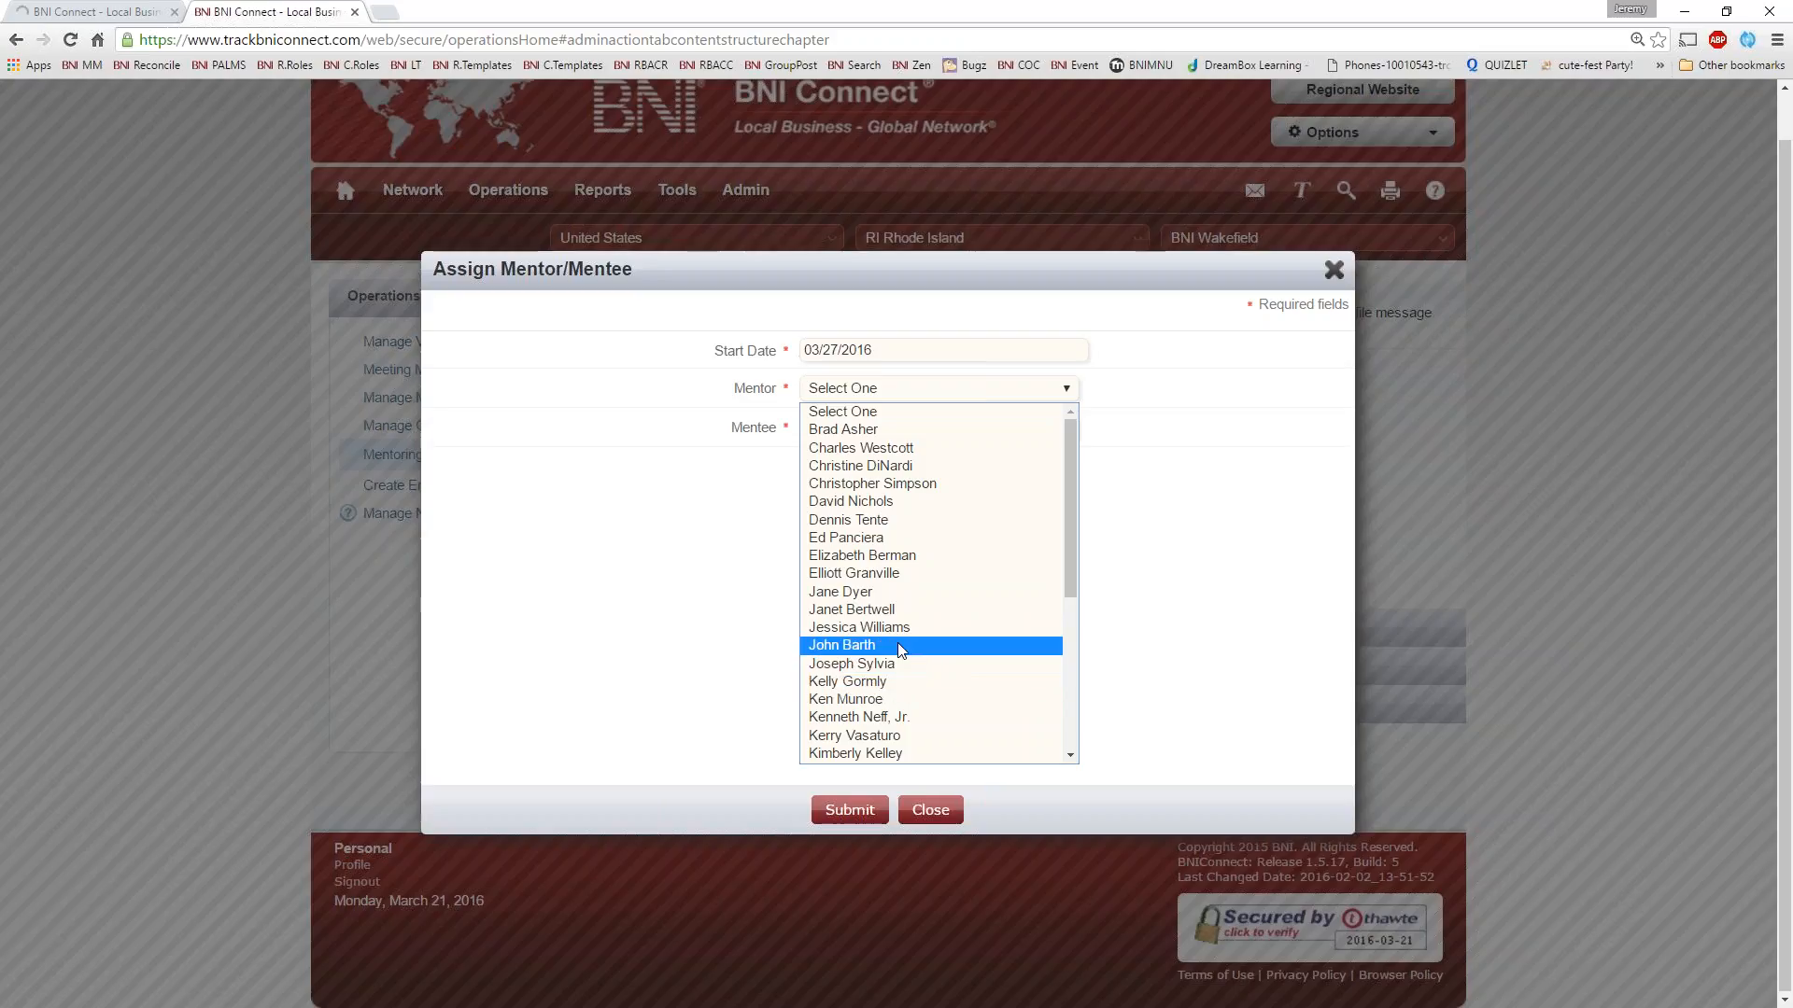
{"action": "left_click", "coordinate": [877, 613]}
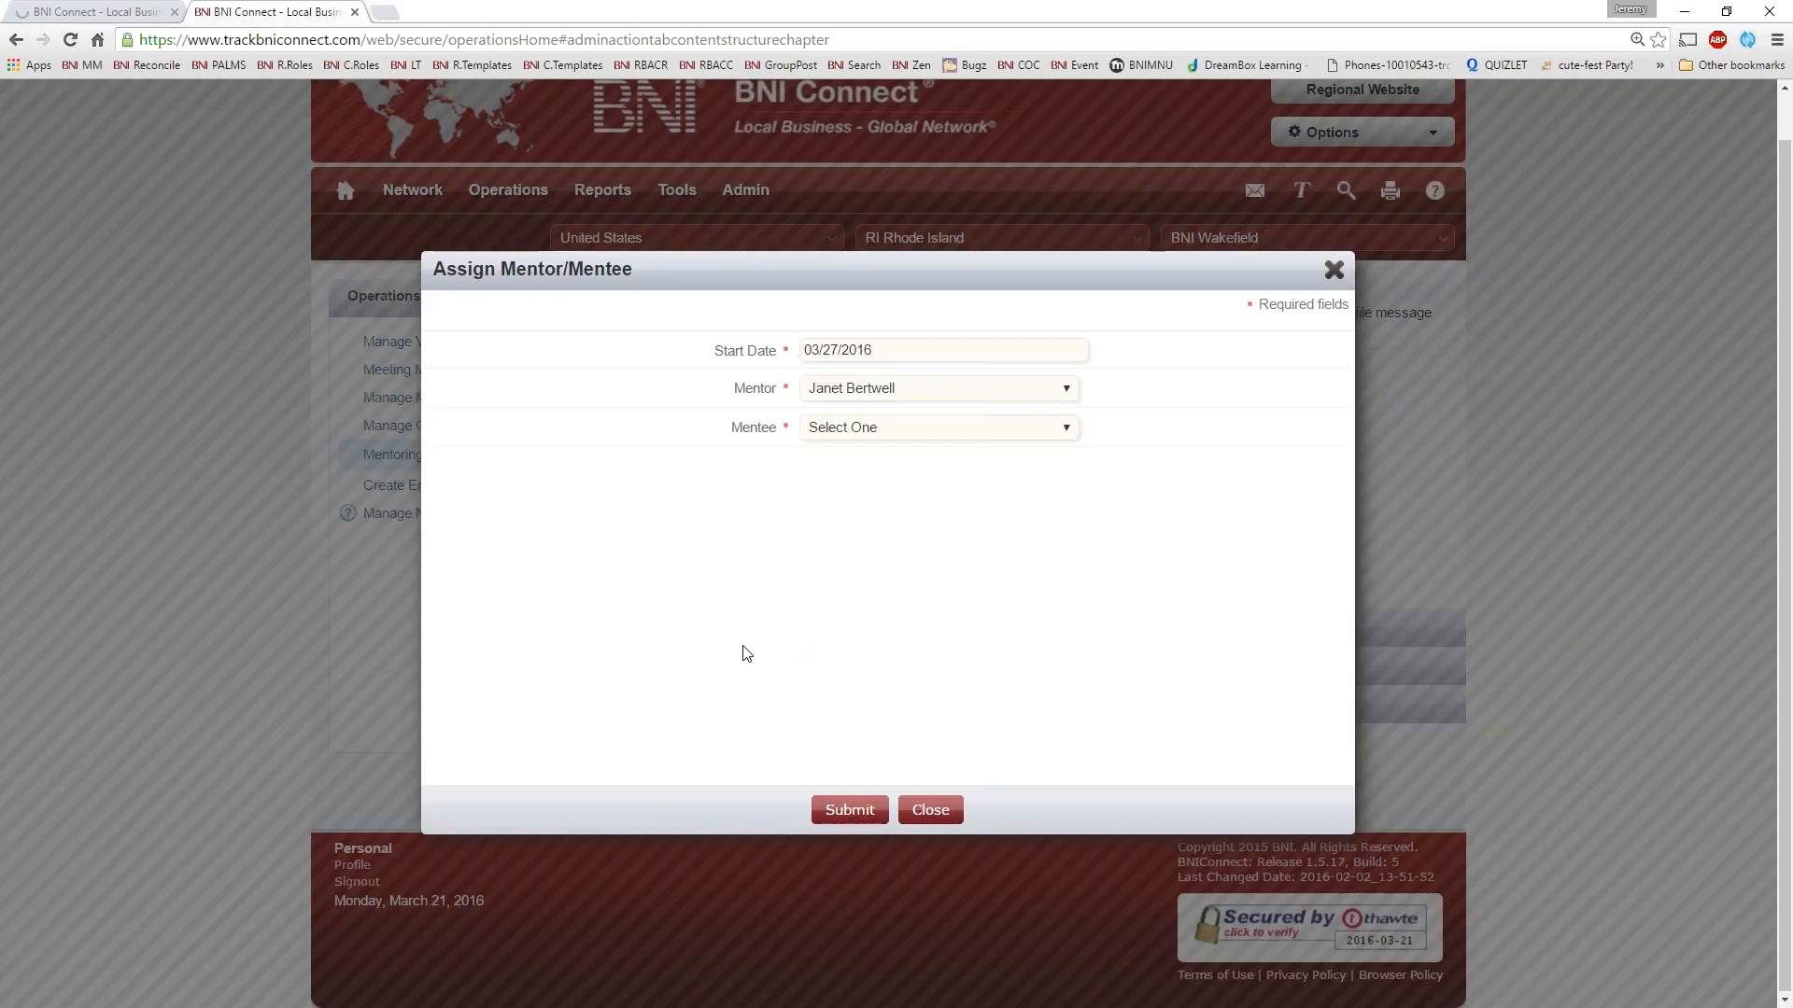
{"action": "left_click", "coordinate": [1006, 431]}
{"action": "left_click", "coordinate": [866, 739]}
{"action": "left_click", "coordinate": [851, 812]}
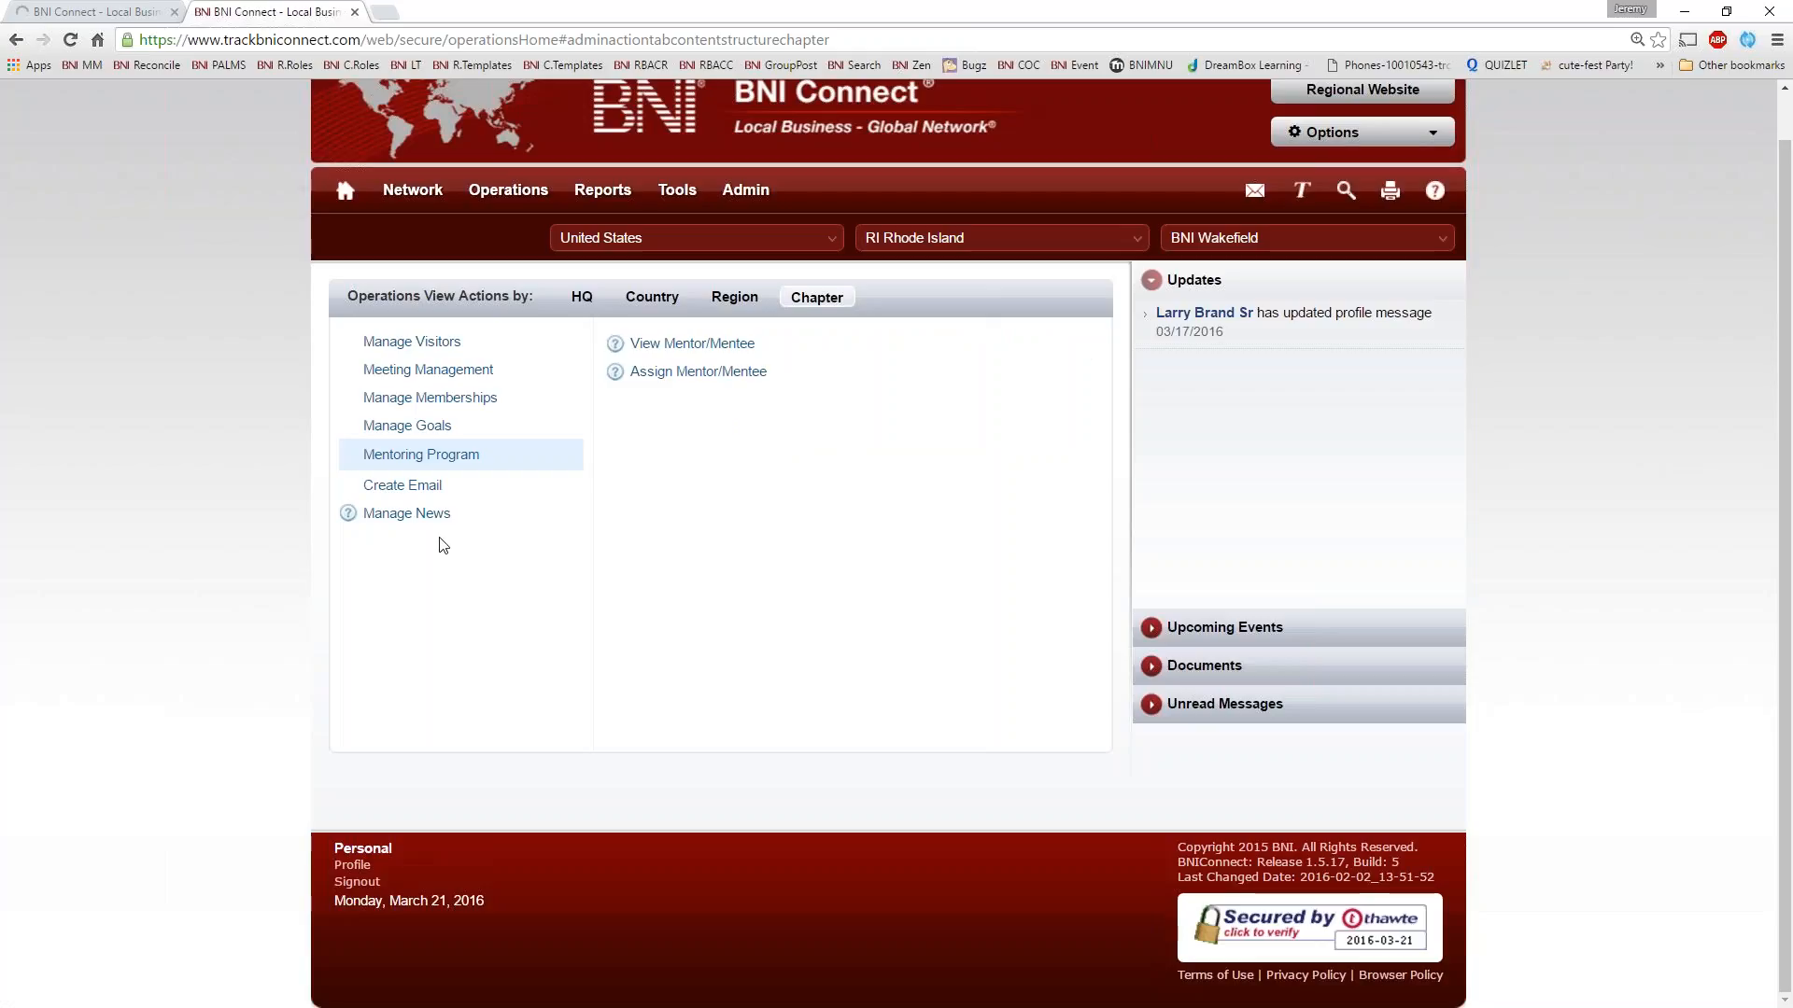
Check the bniconnectglobal.com session, retry signing in with the saved credentials and return to the trackbniconnect.com session
{"action": "left_click", "coordinate": [113, 12]}
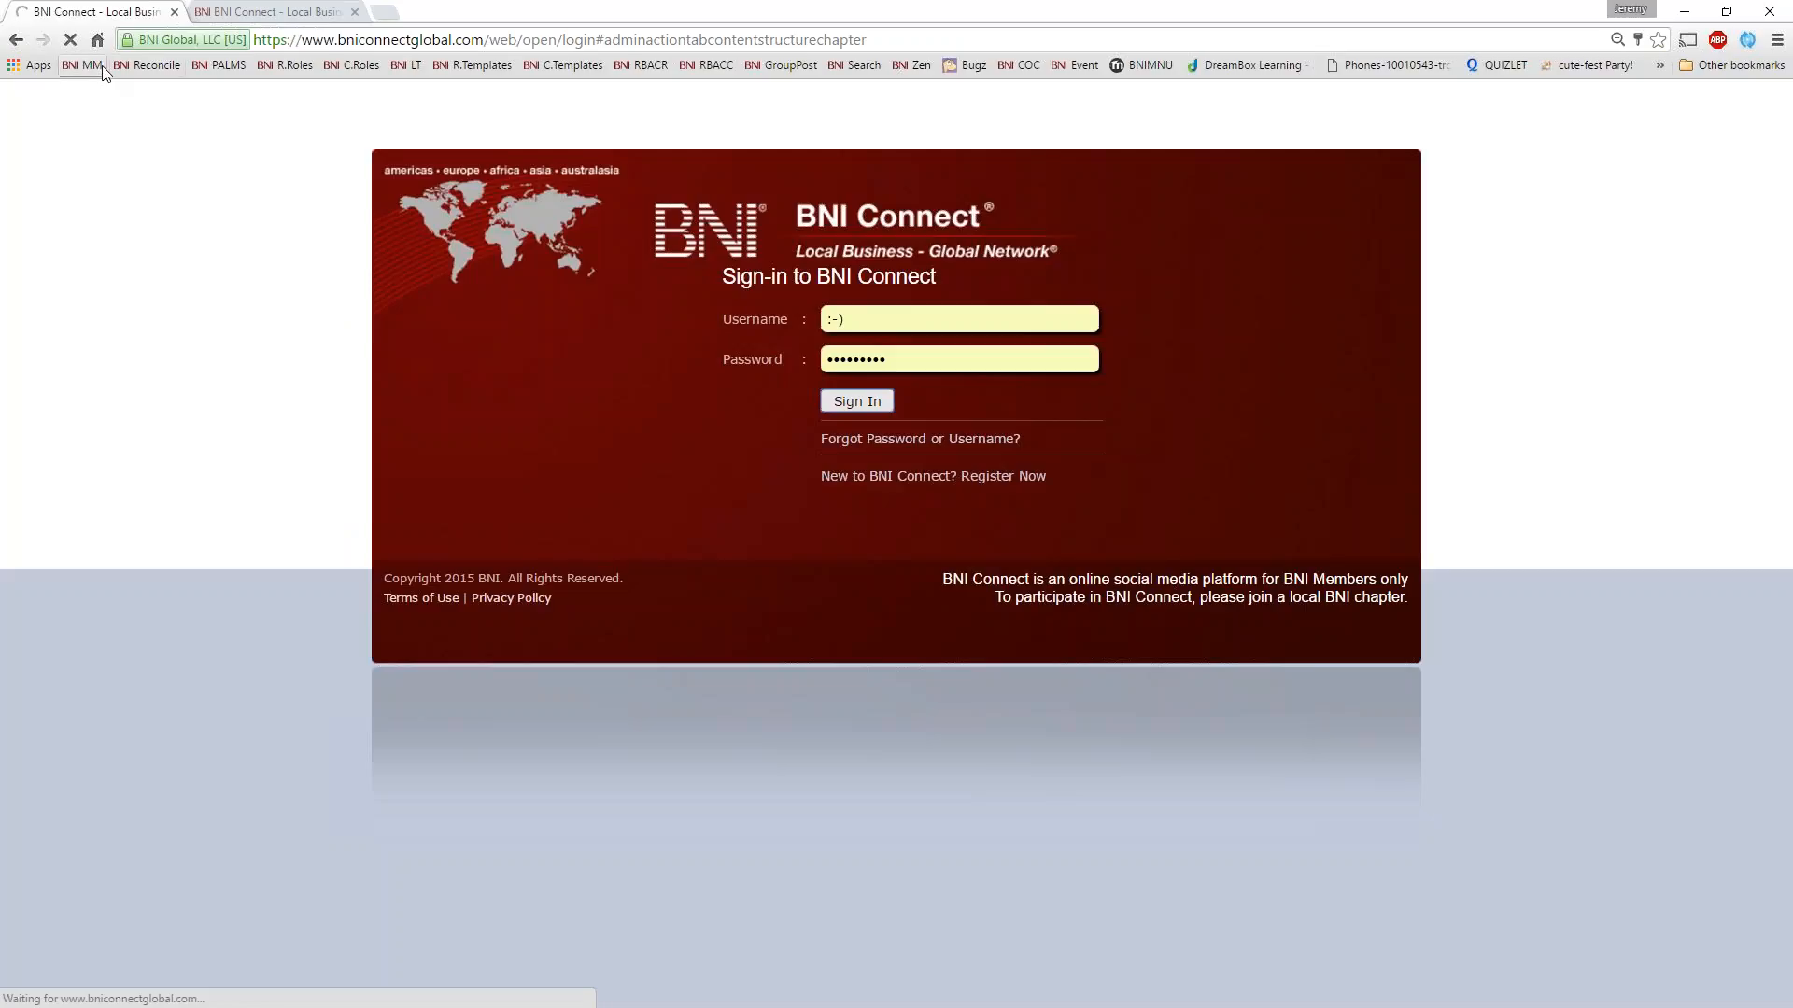
{"action": "left_click", "coordinate": [285, 13]}
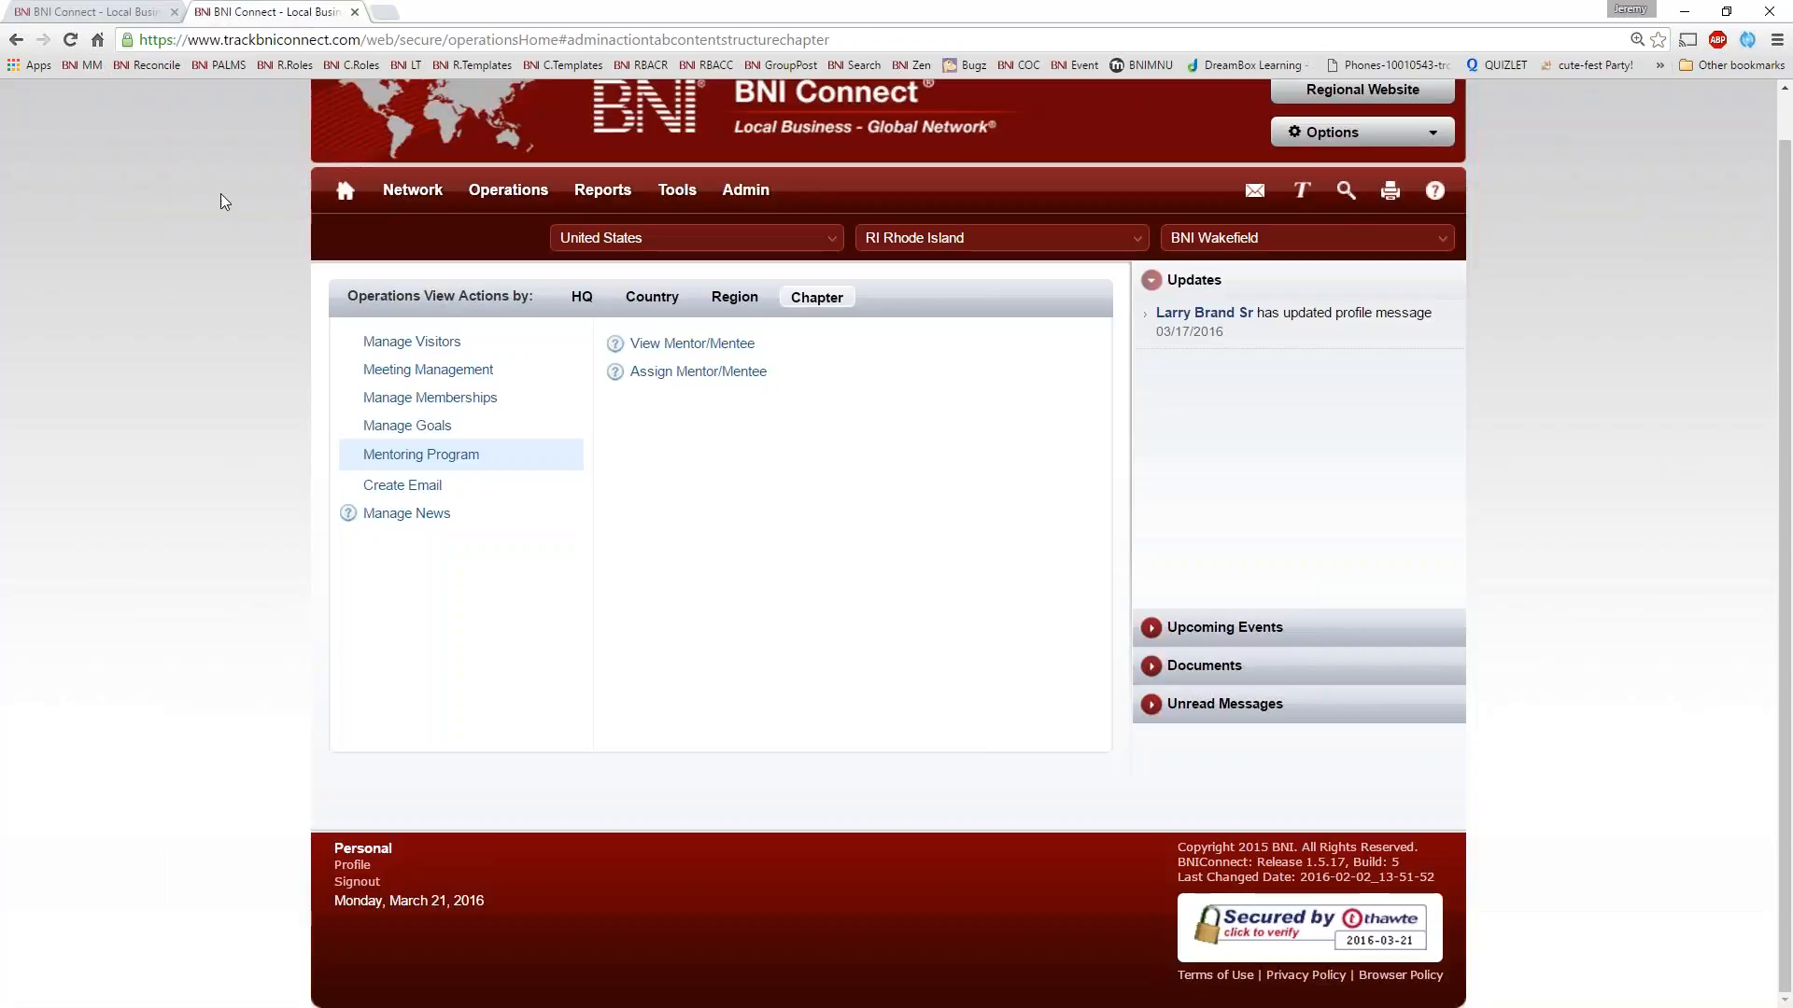
{"action": "left_click", "coordinate": [110, 13]}
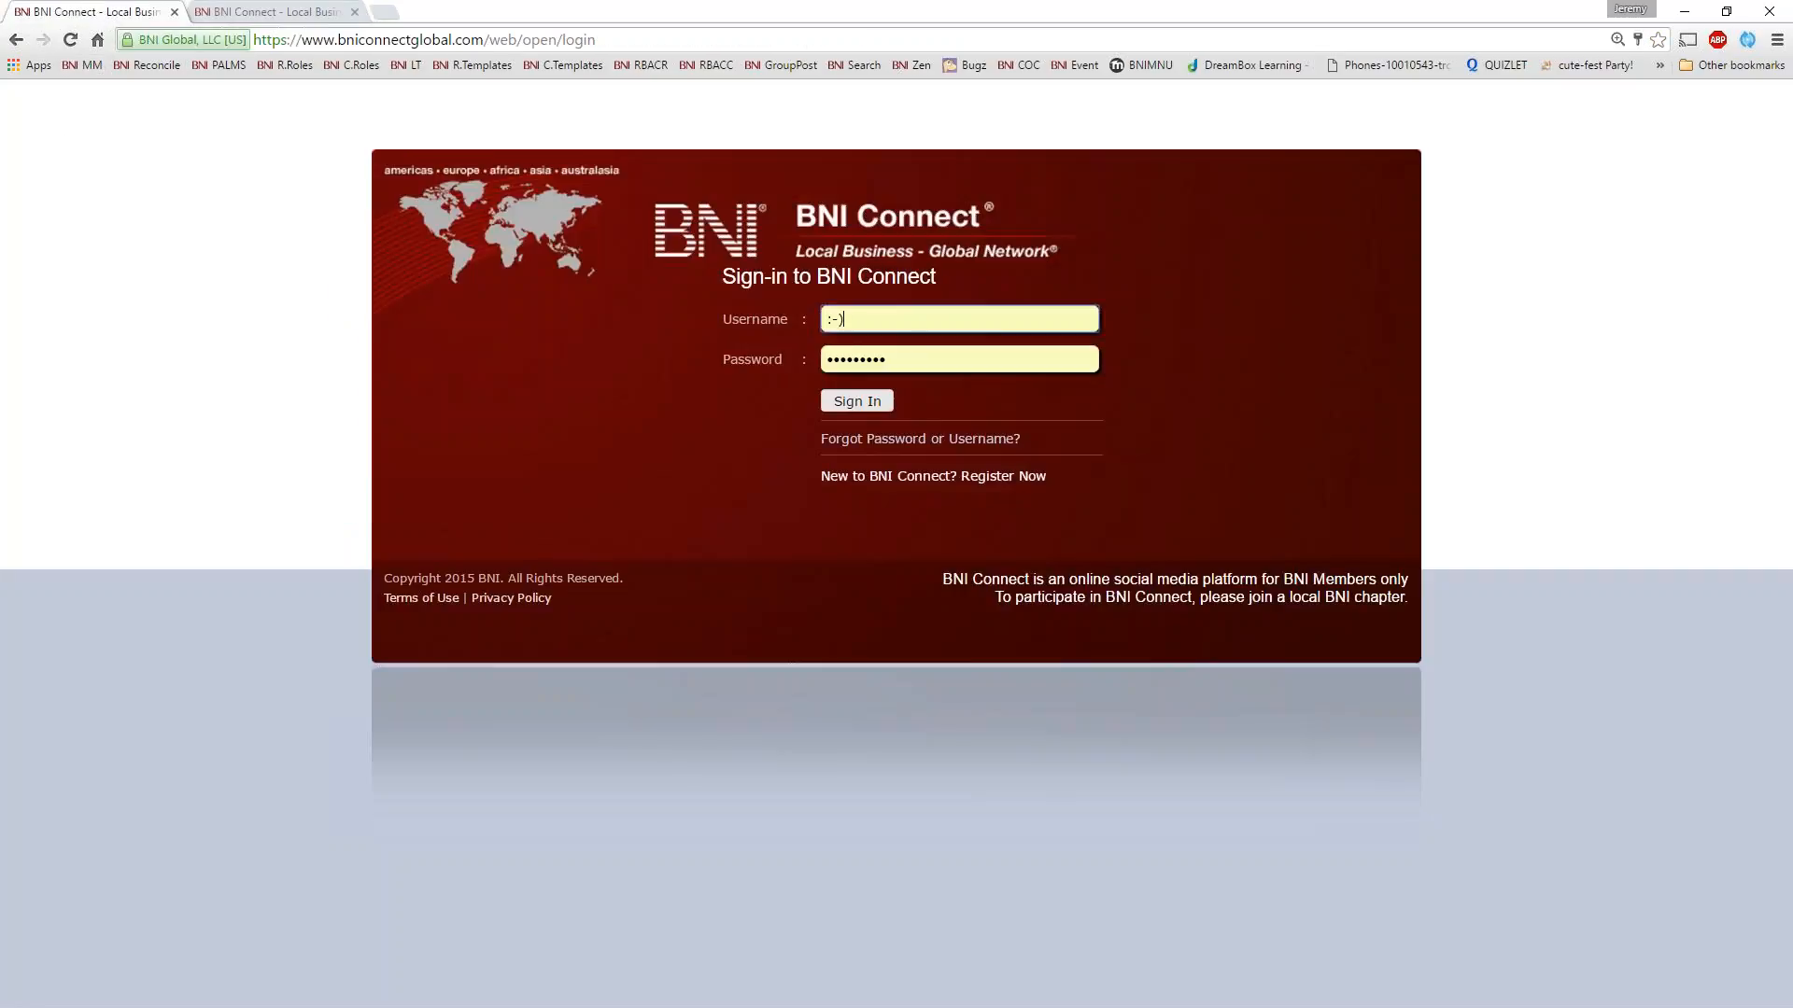
{"action": "left_click", "coordinate": [857, 403]}
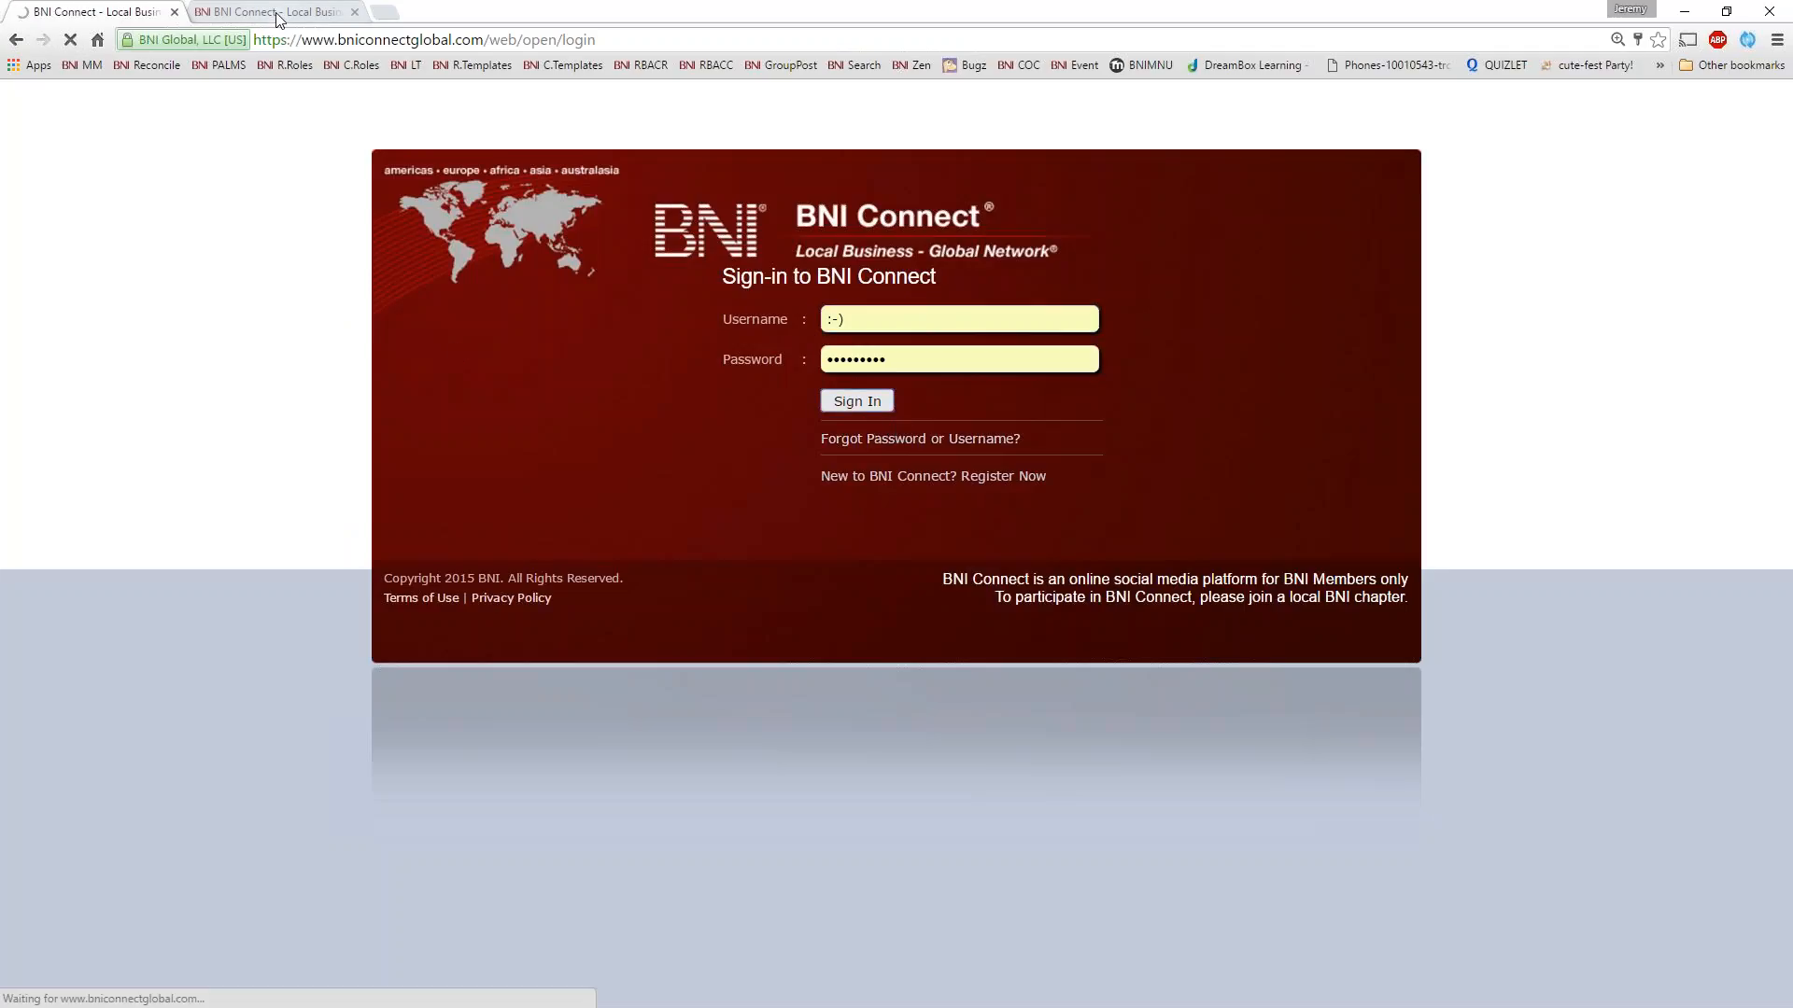
{"action": "left_click", "coordinate": [281, 13]}
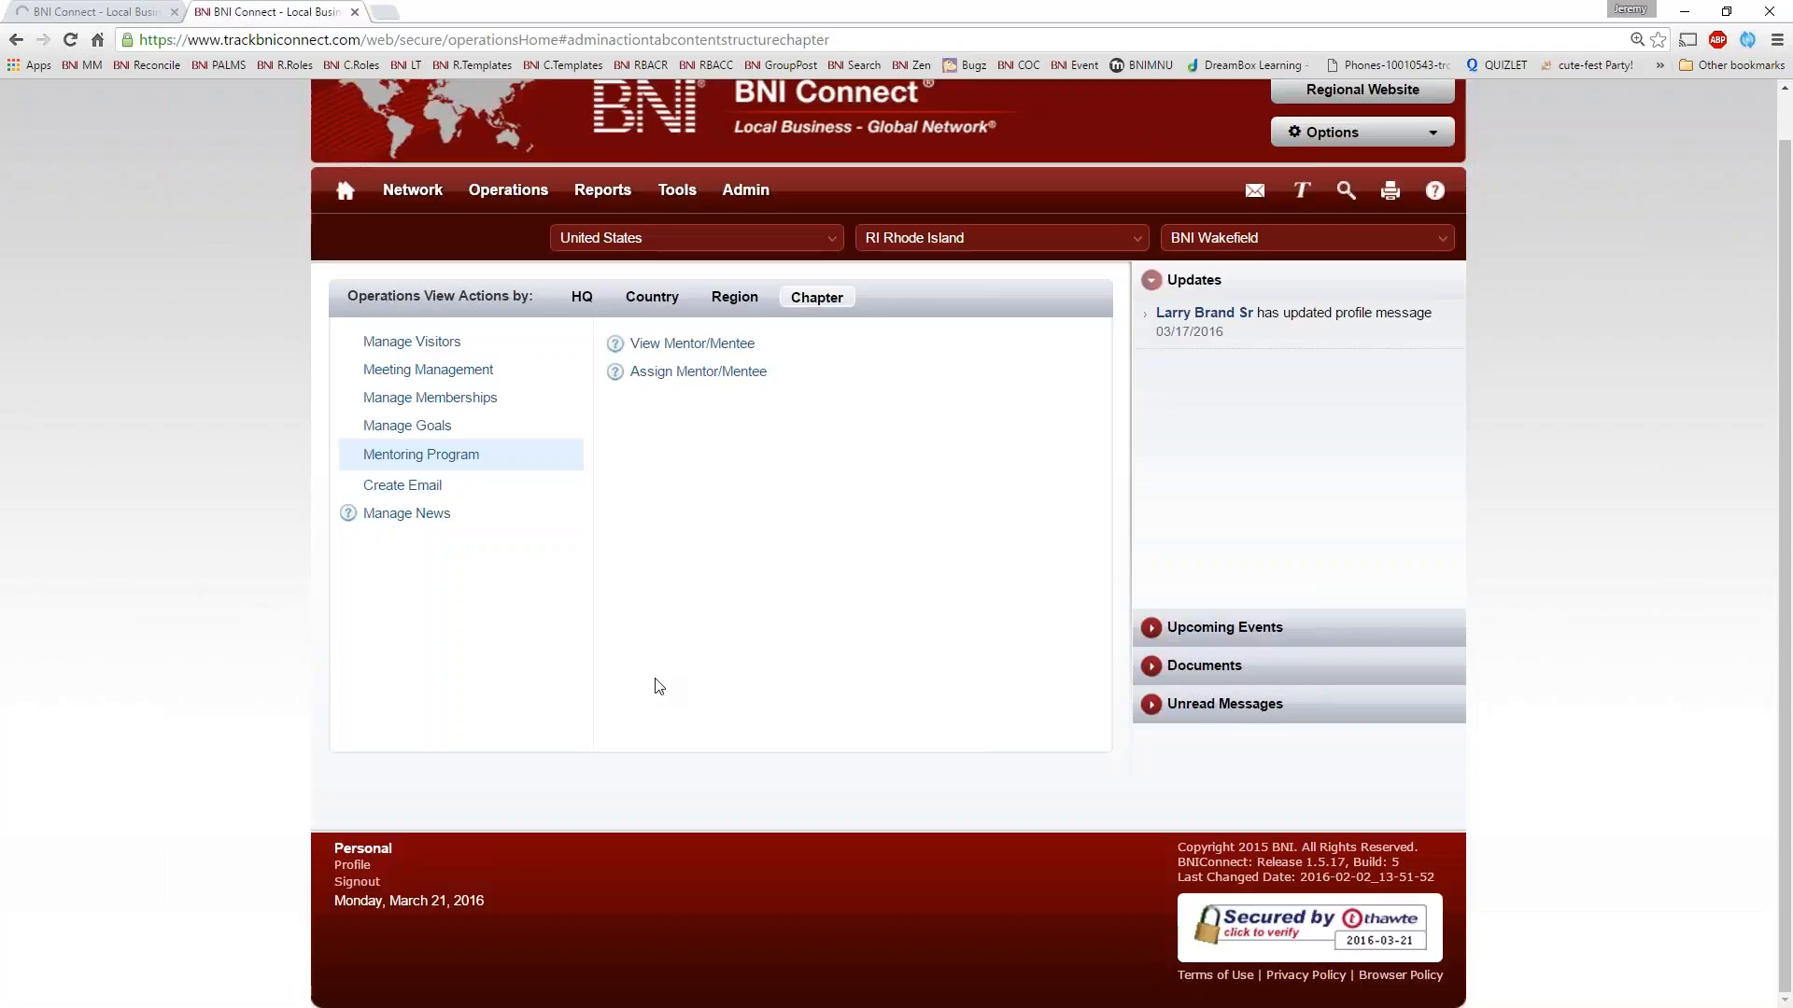
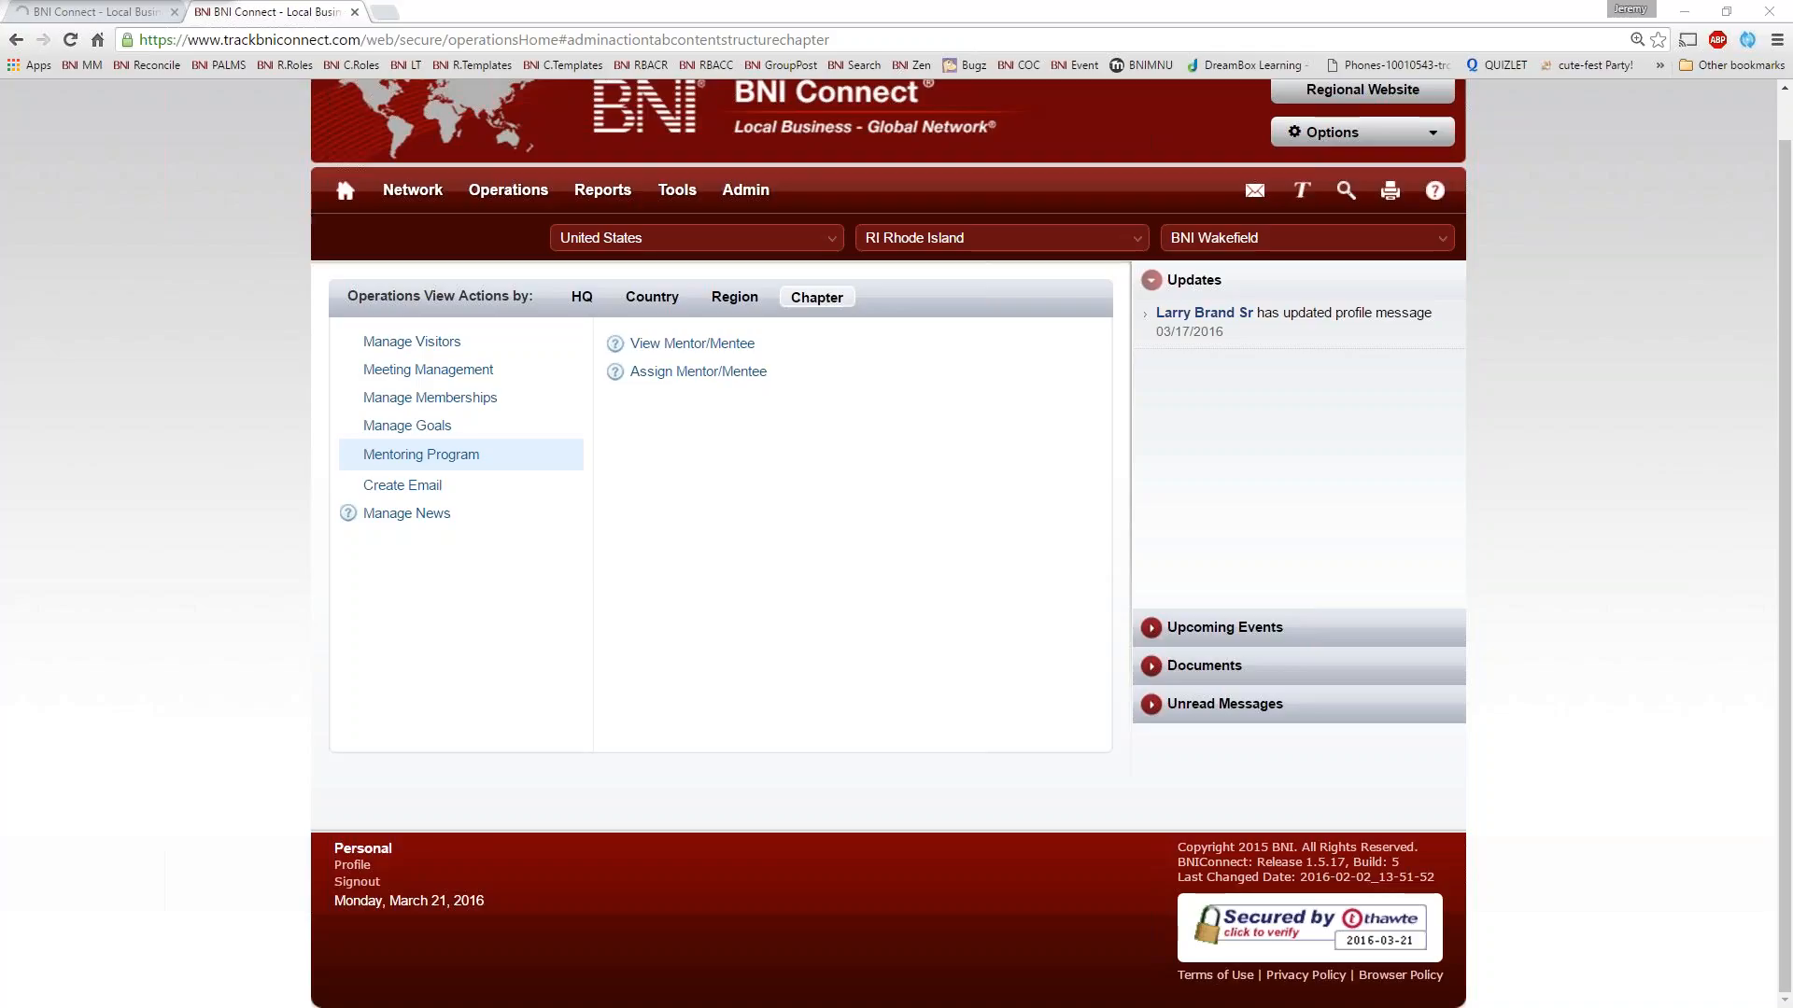
Open the chapter-level reports and look through the full list of available reports
{"action": "mouse_move", "coordinate": [604, 191]}
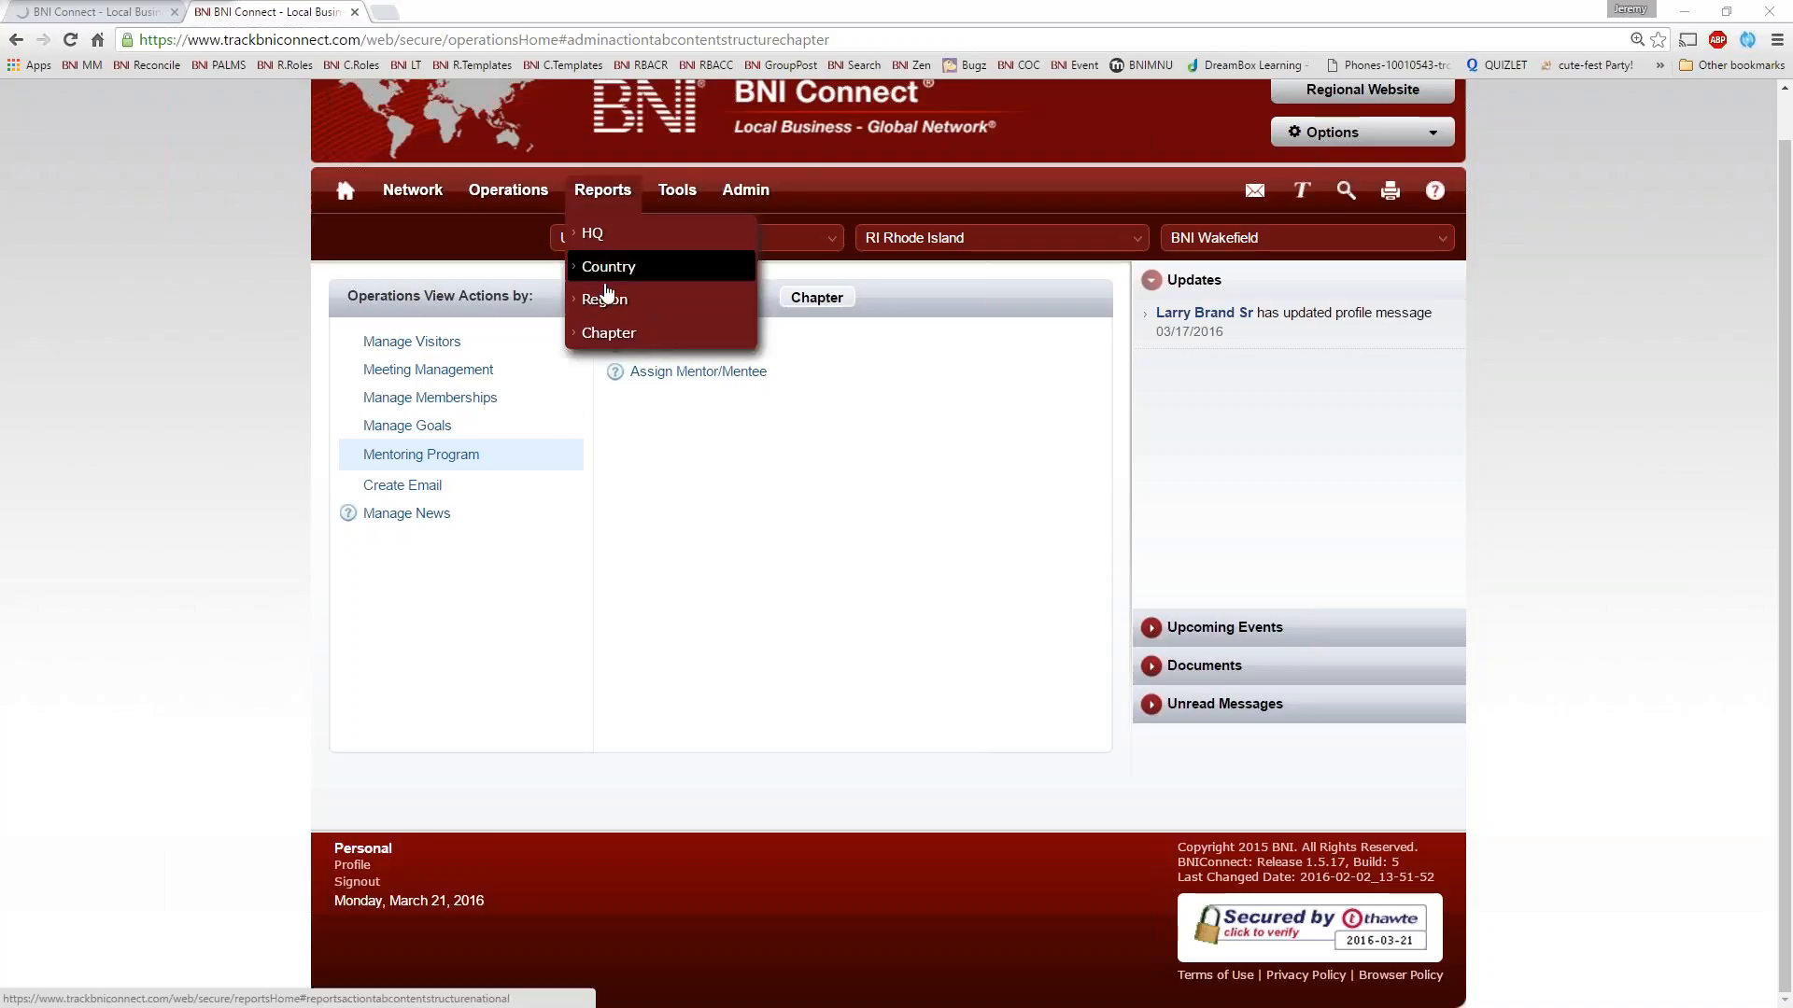
{"action": "left_click", "coordinate": [608, 333]}
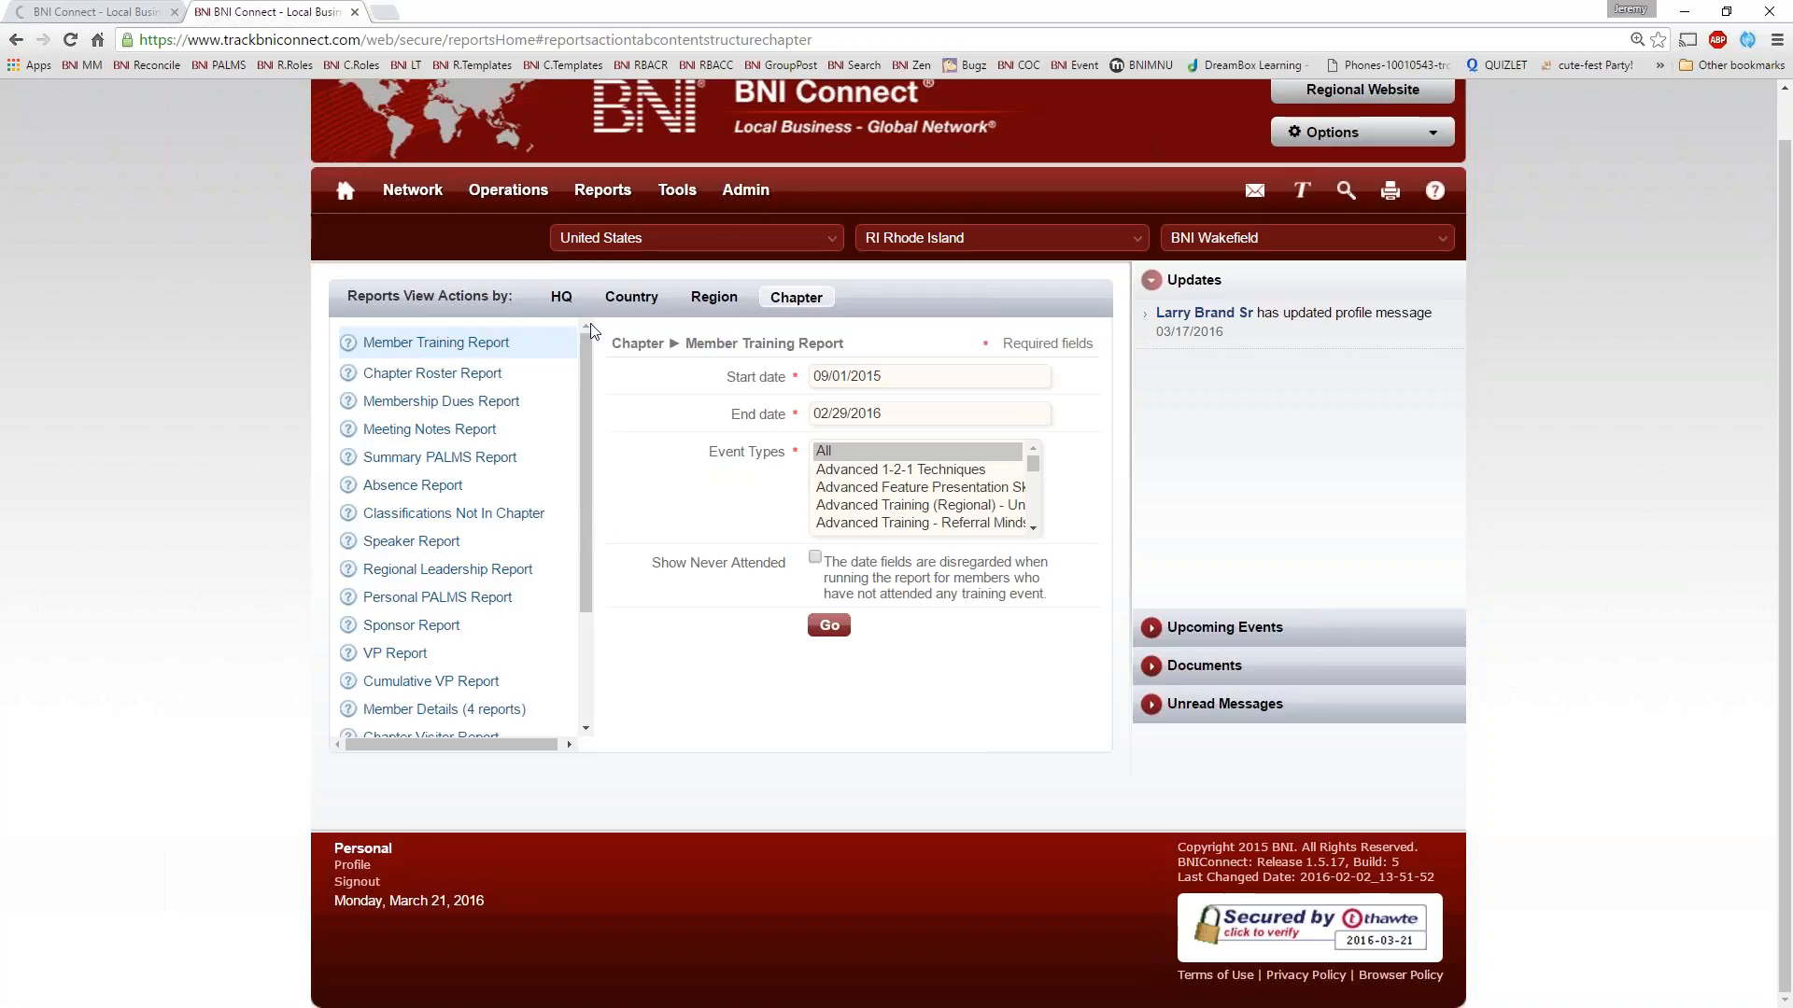
{"action": "left_click_drag", "start_coordinate": [587, 342], "coordinate": [579, 646]}
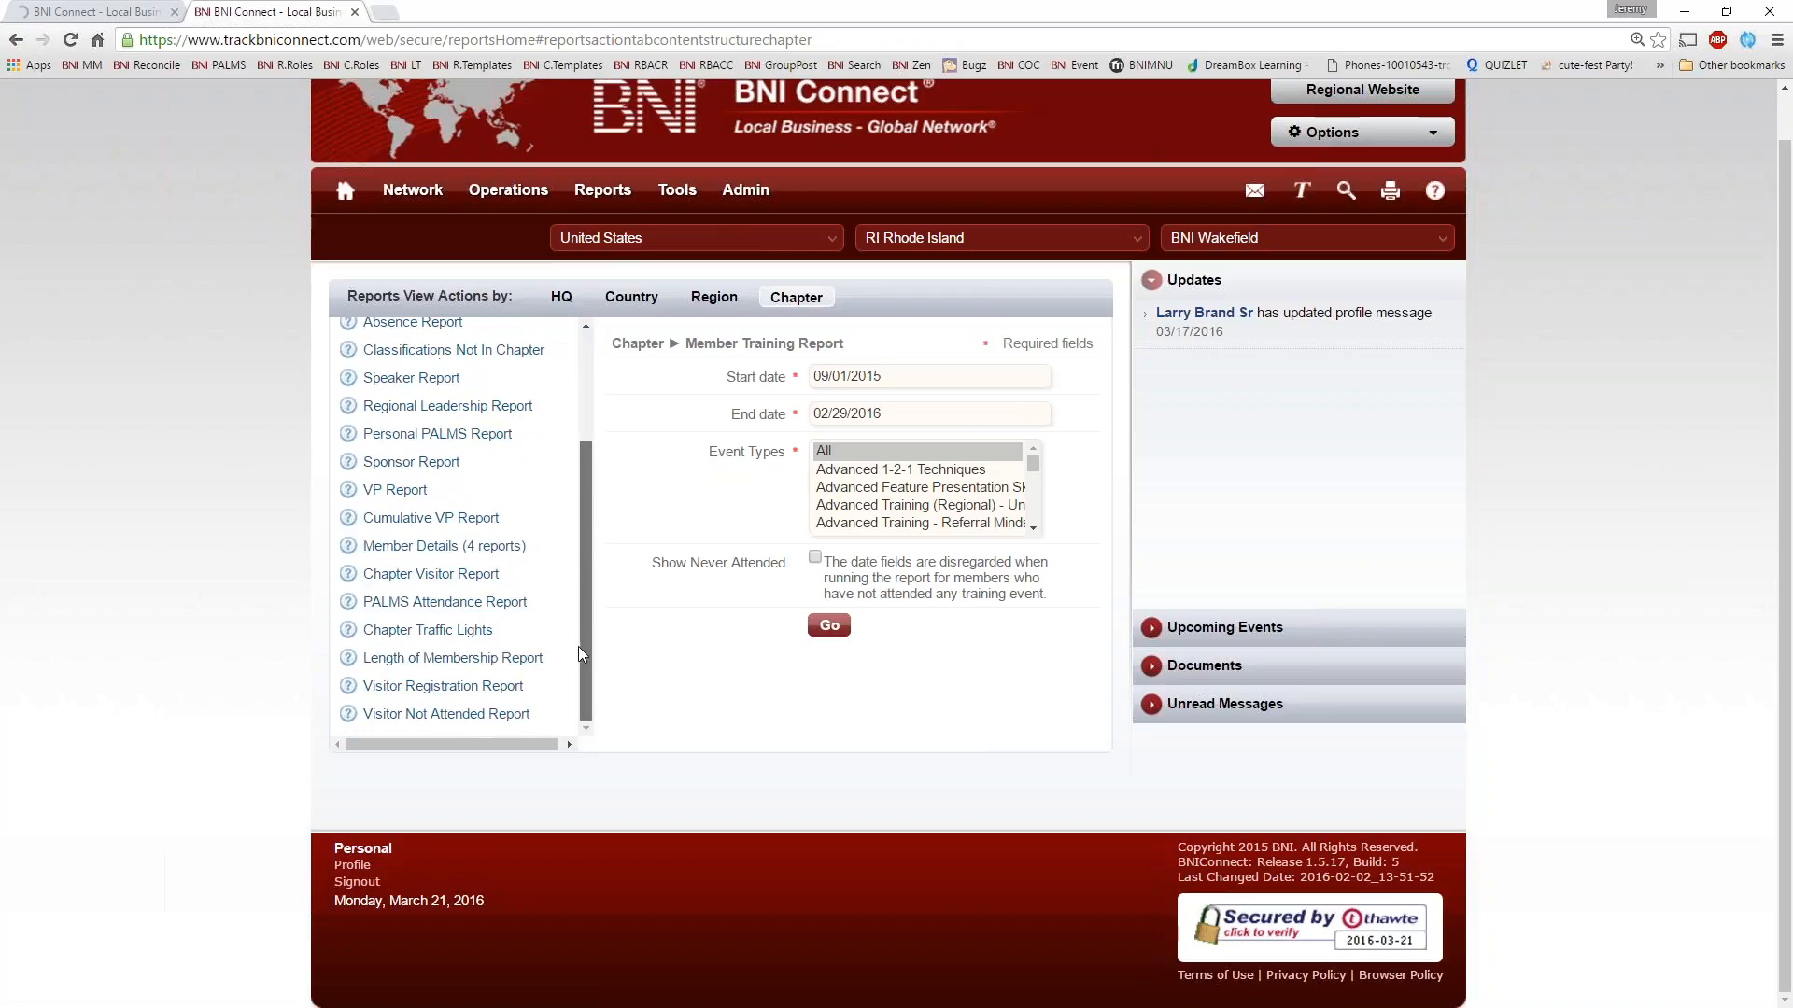
{"action": "left_click_drag", "start_coordinate": [595, 560], "coordinate": [604, 271]}
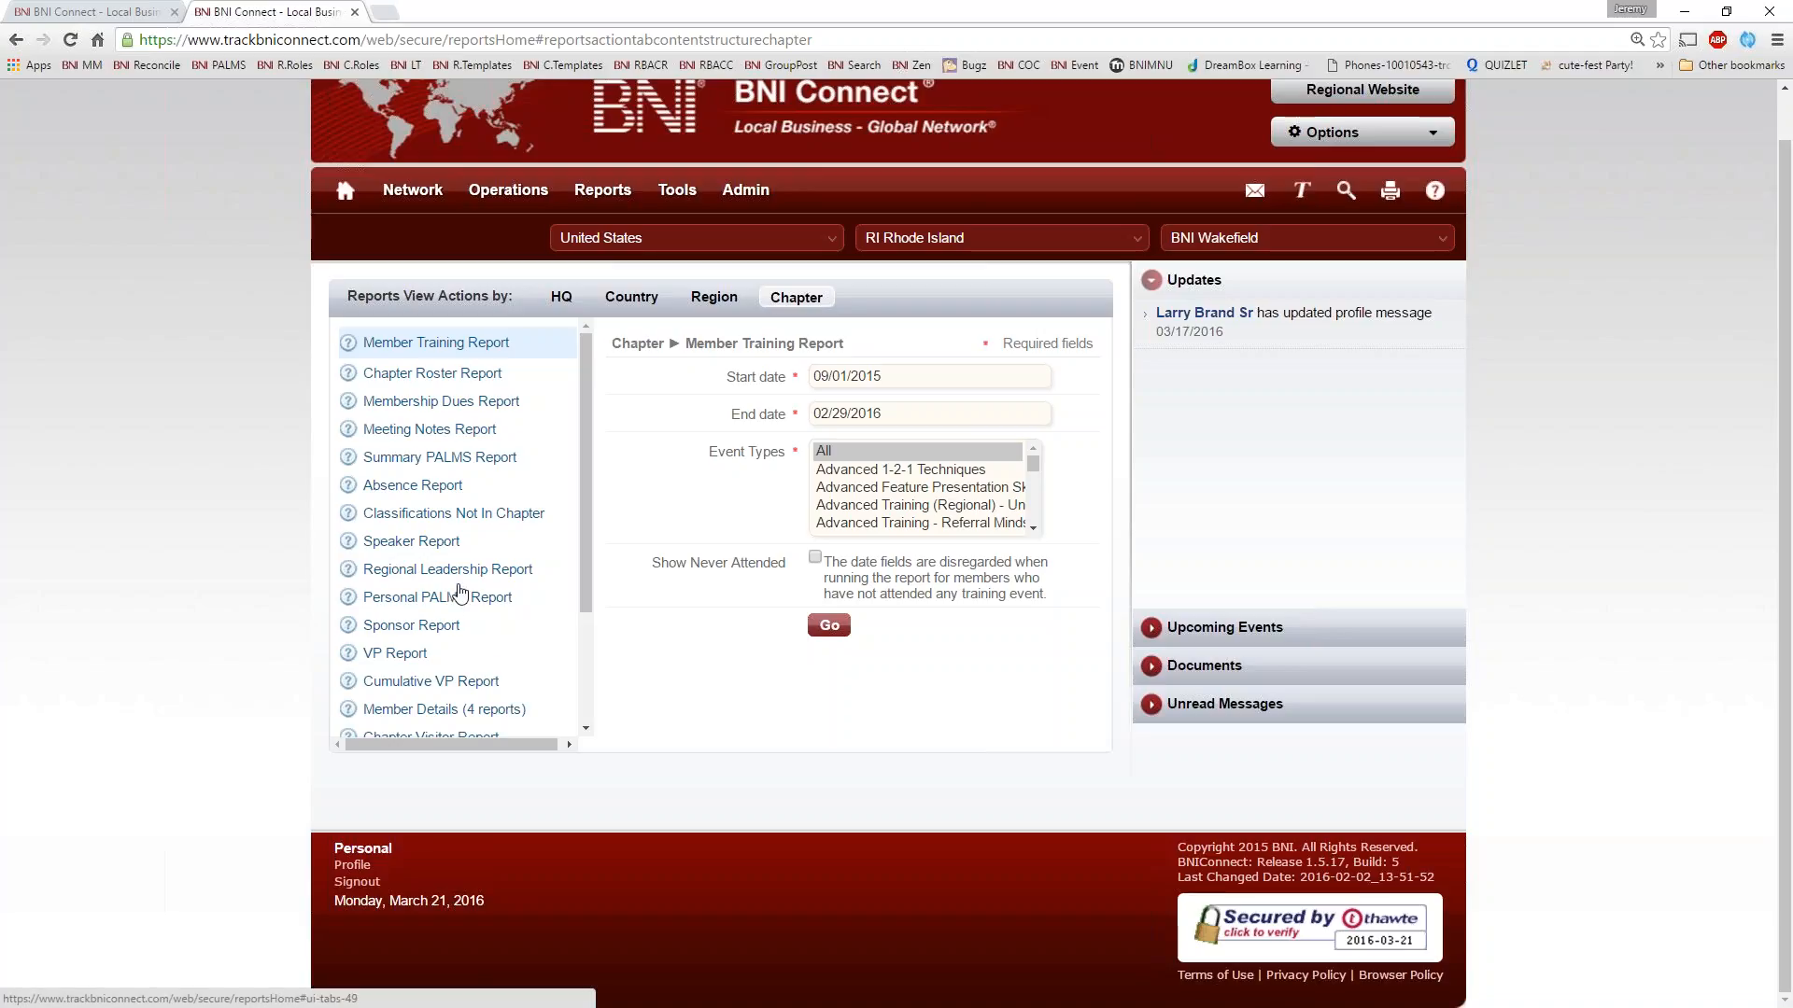
Run the Chapter Traffic Lights report for 03/2016, review the chapter scores and close the report
{"action": "scroll", "coordinate": [459, 592], "scroll_direction": "down", "scroll_amount": 3}
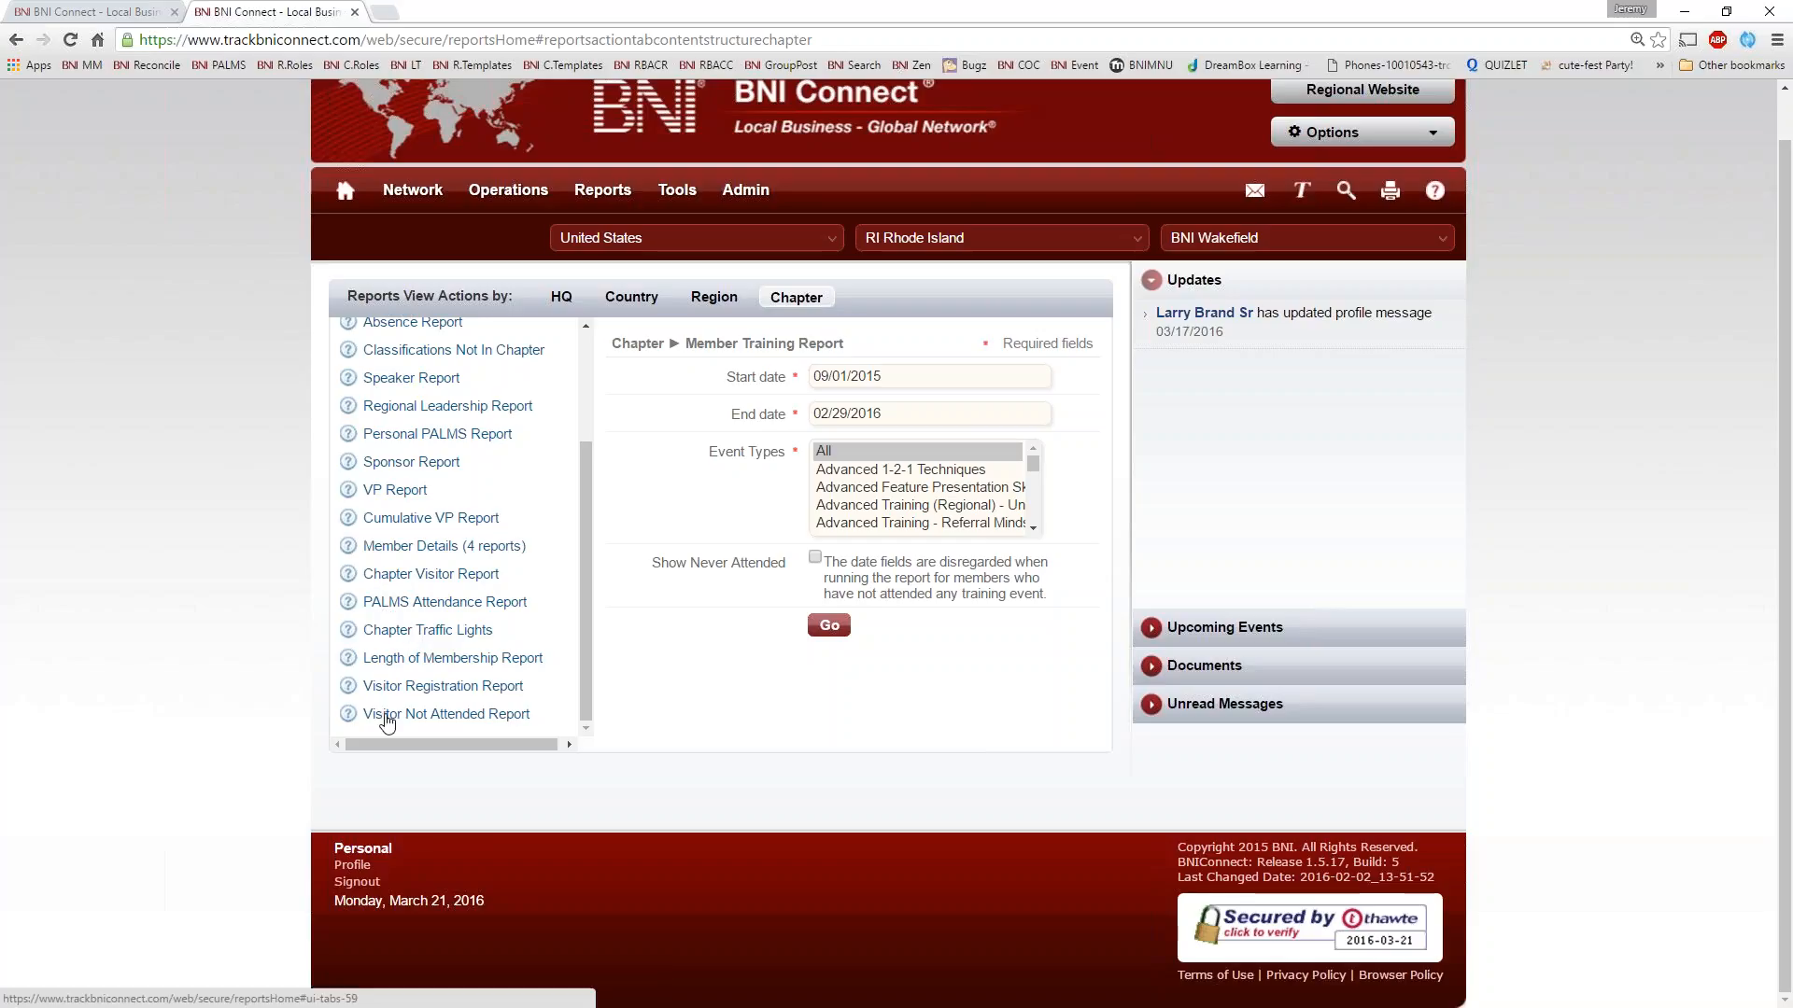
{"action": "left_click", "coordinate": [390, 632]}
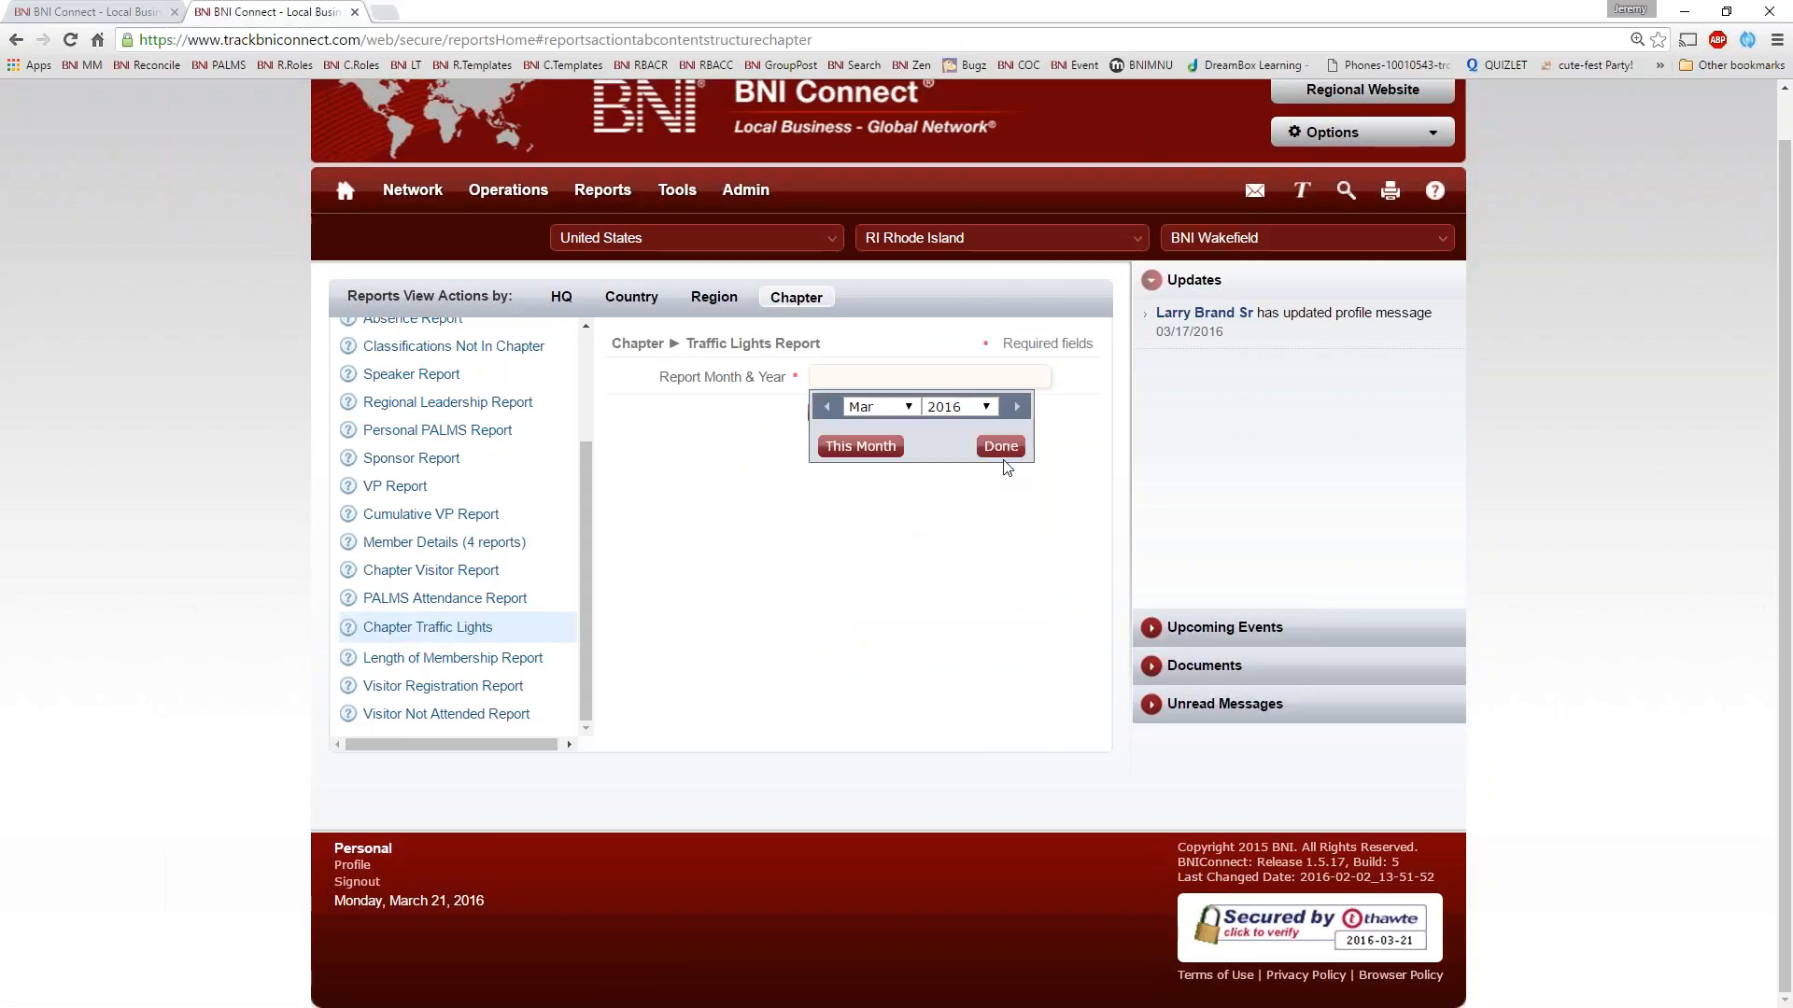
{"action": "left_click", "coordinate": [1001, 447]}
{"action": "left_click", "coordinate": [829, 414]}
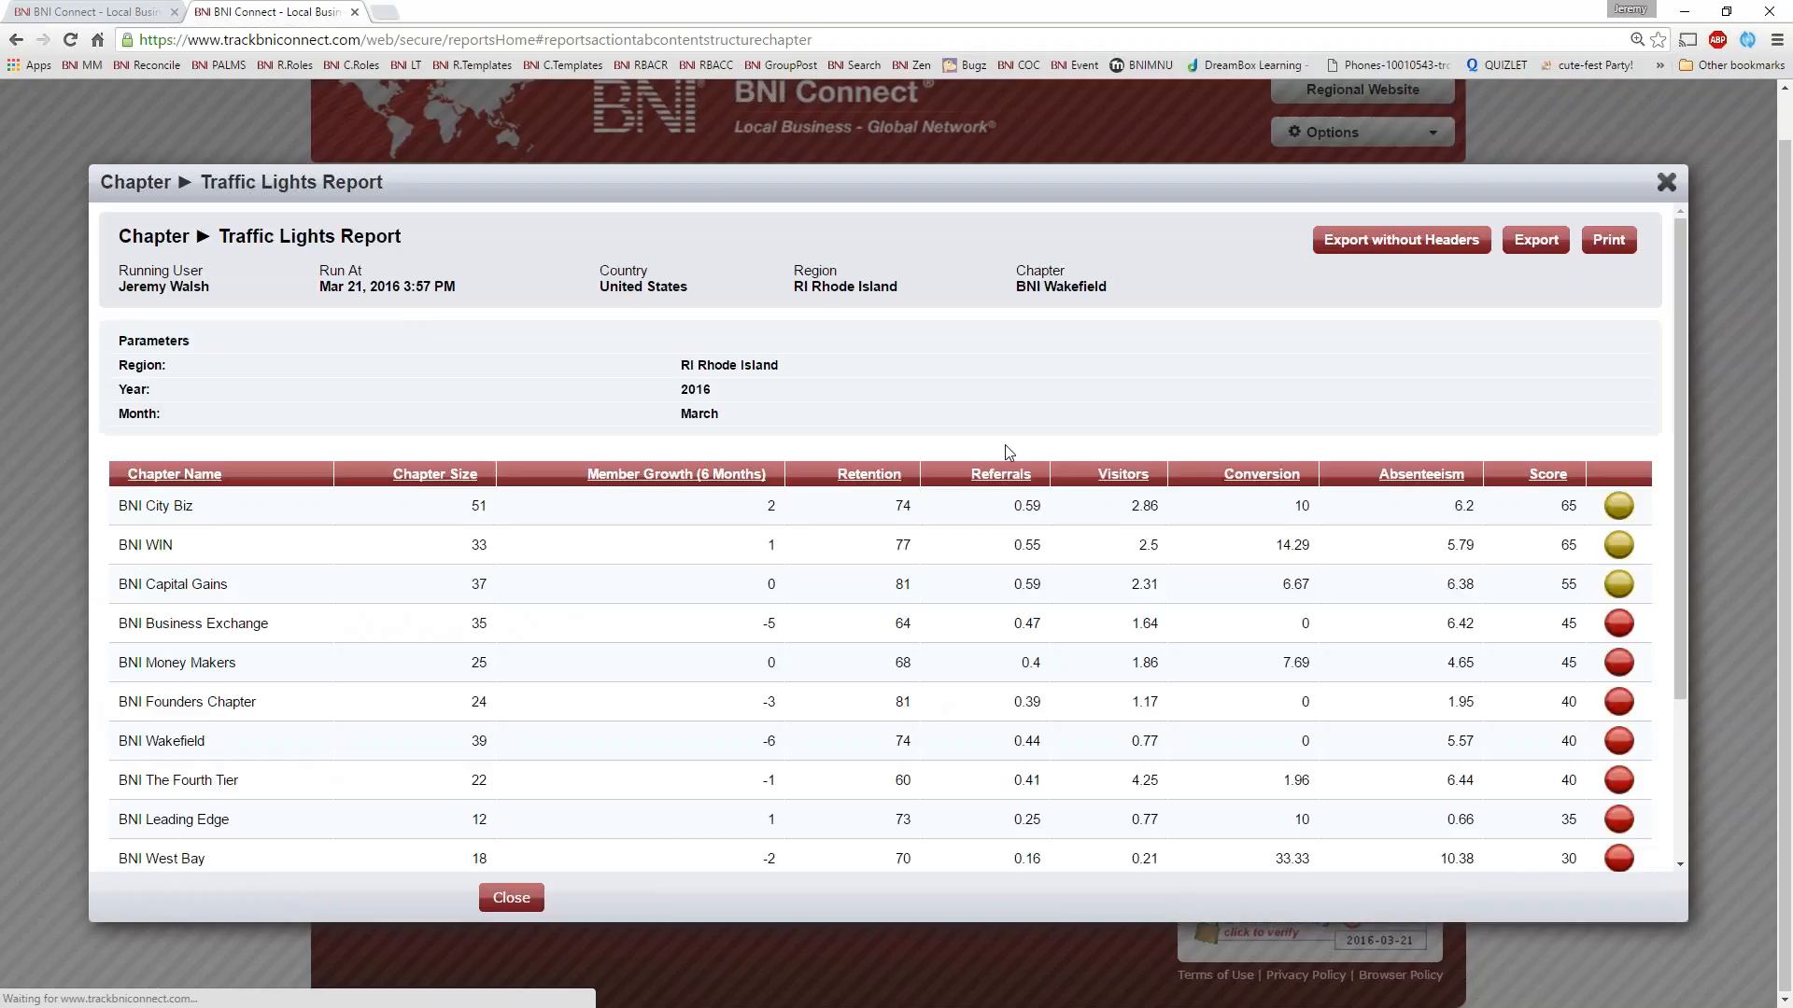
{"action": "scroll", "coordinate": [568, 452], "scroll_direction": "down", "scroll_amount": 3}
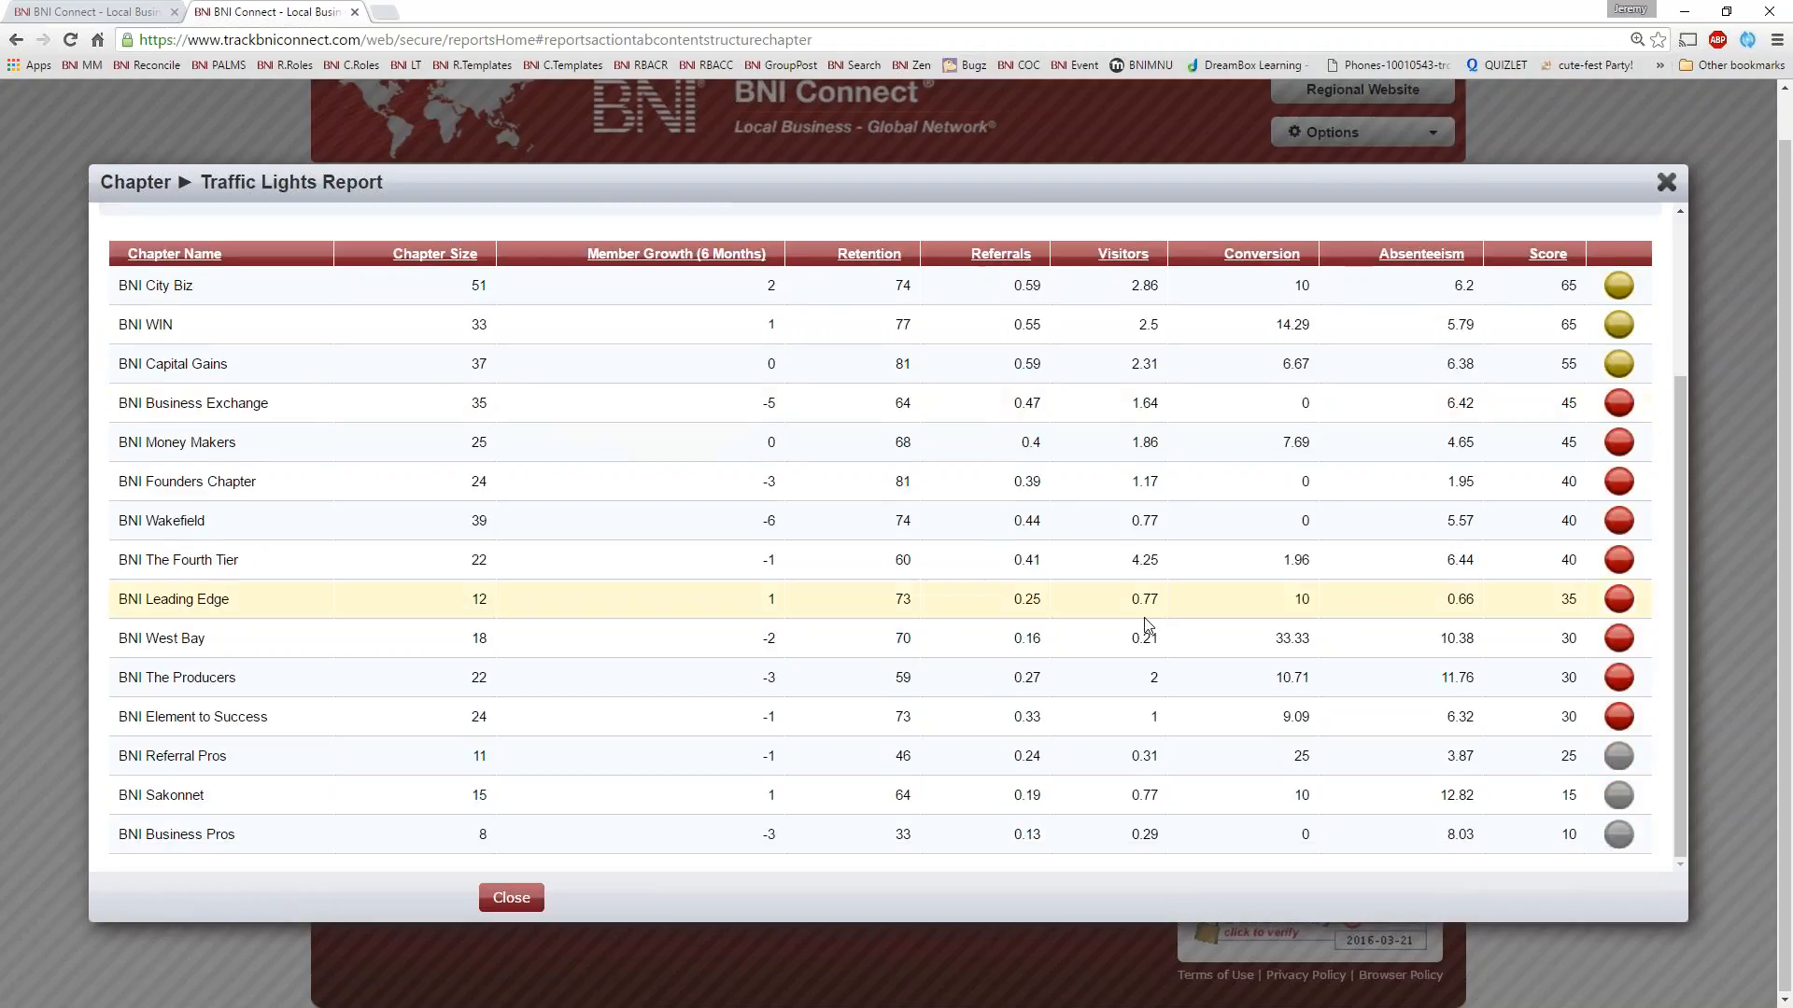
{"action": "scroll", "coordinate": [853, 607], "scroll_direction": "up", "scroll_amount": 3}
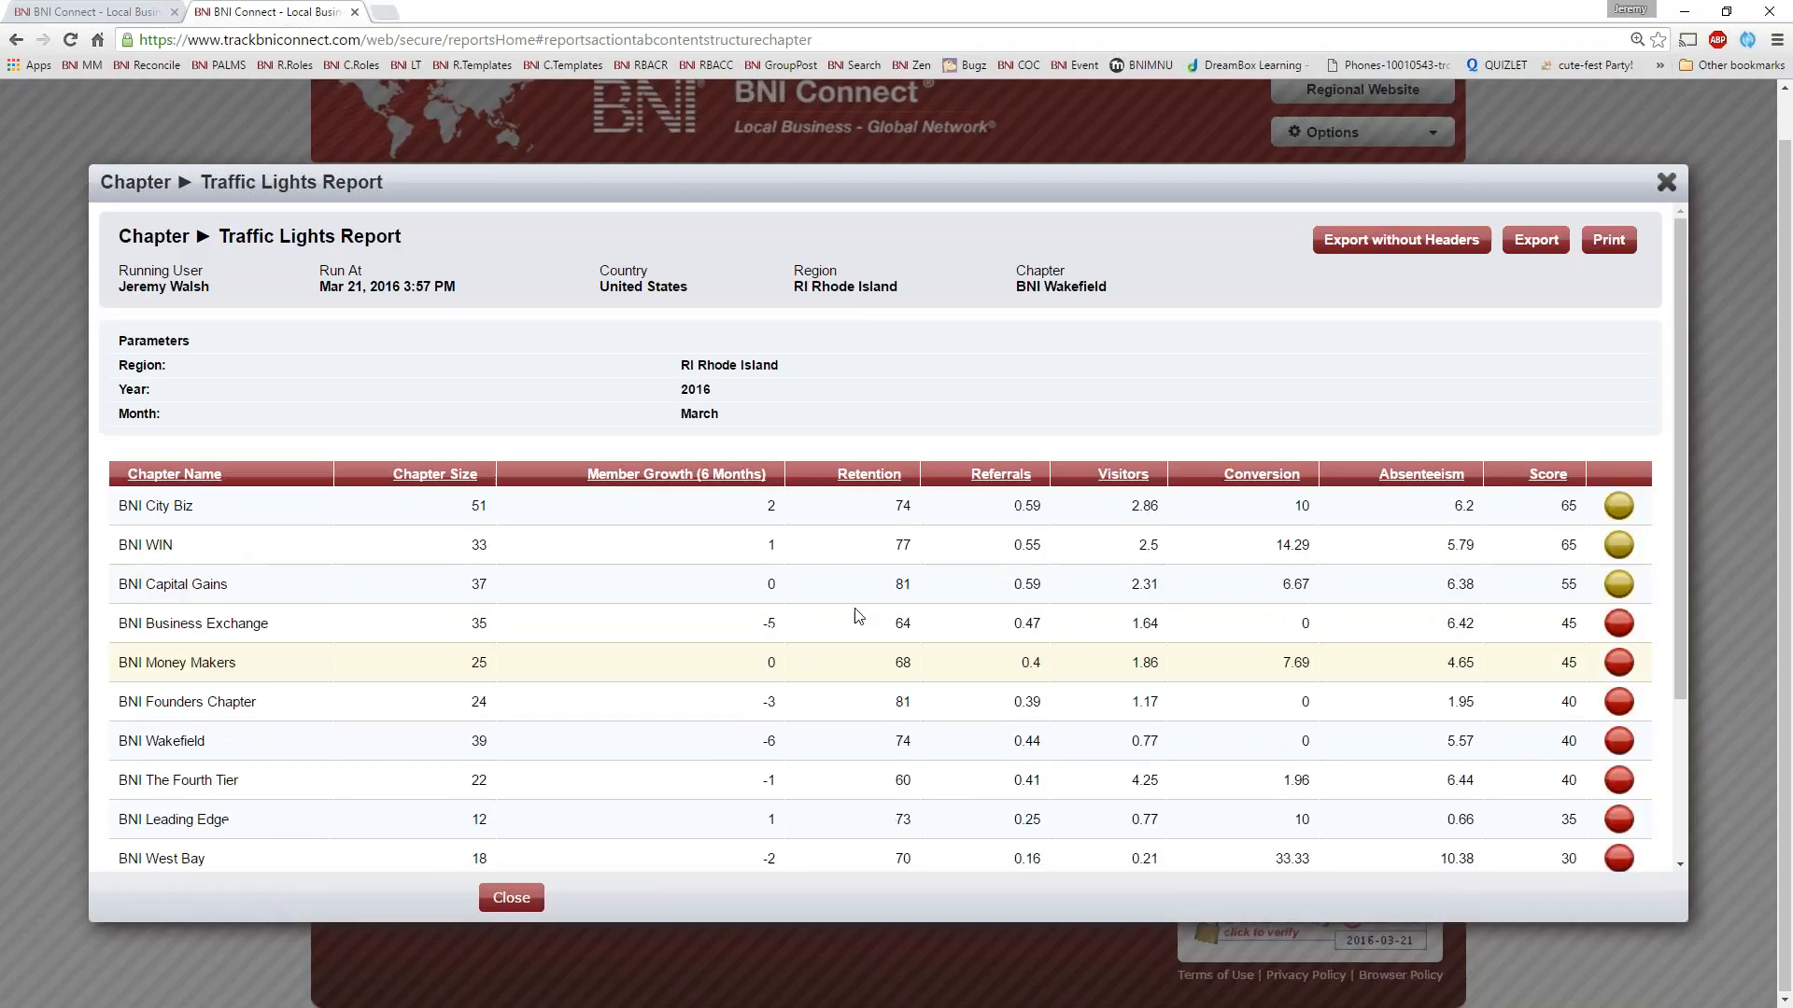
{"action": "left_click", "coordinate": [1667, 183]}
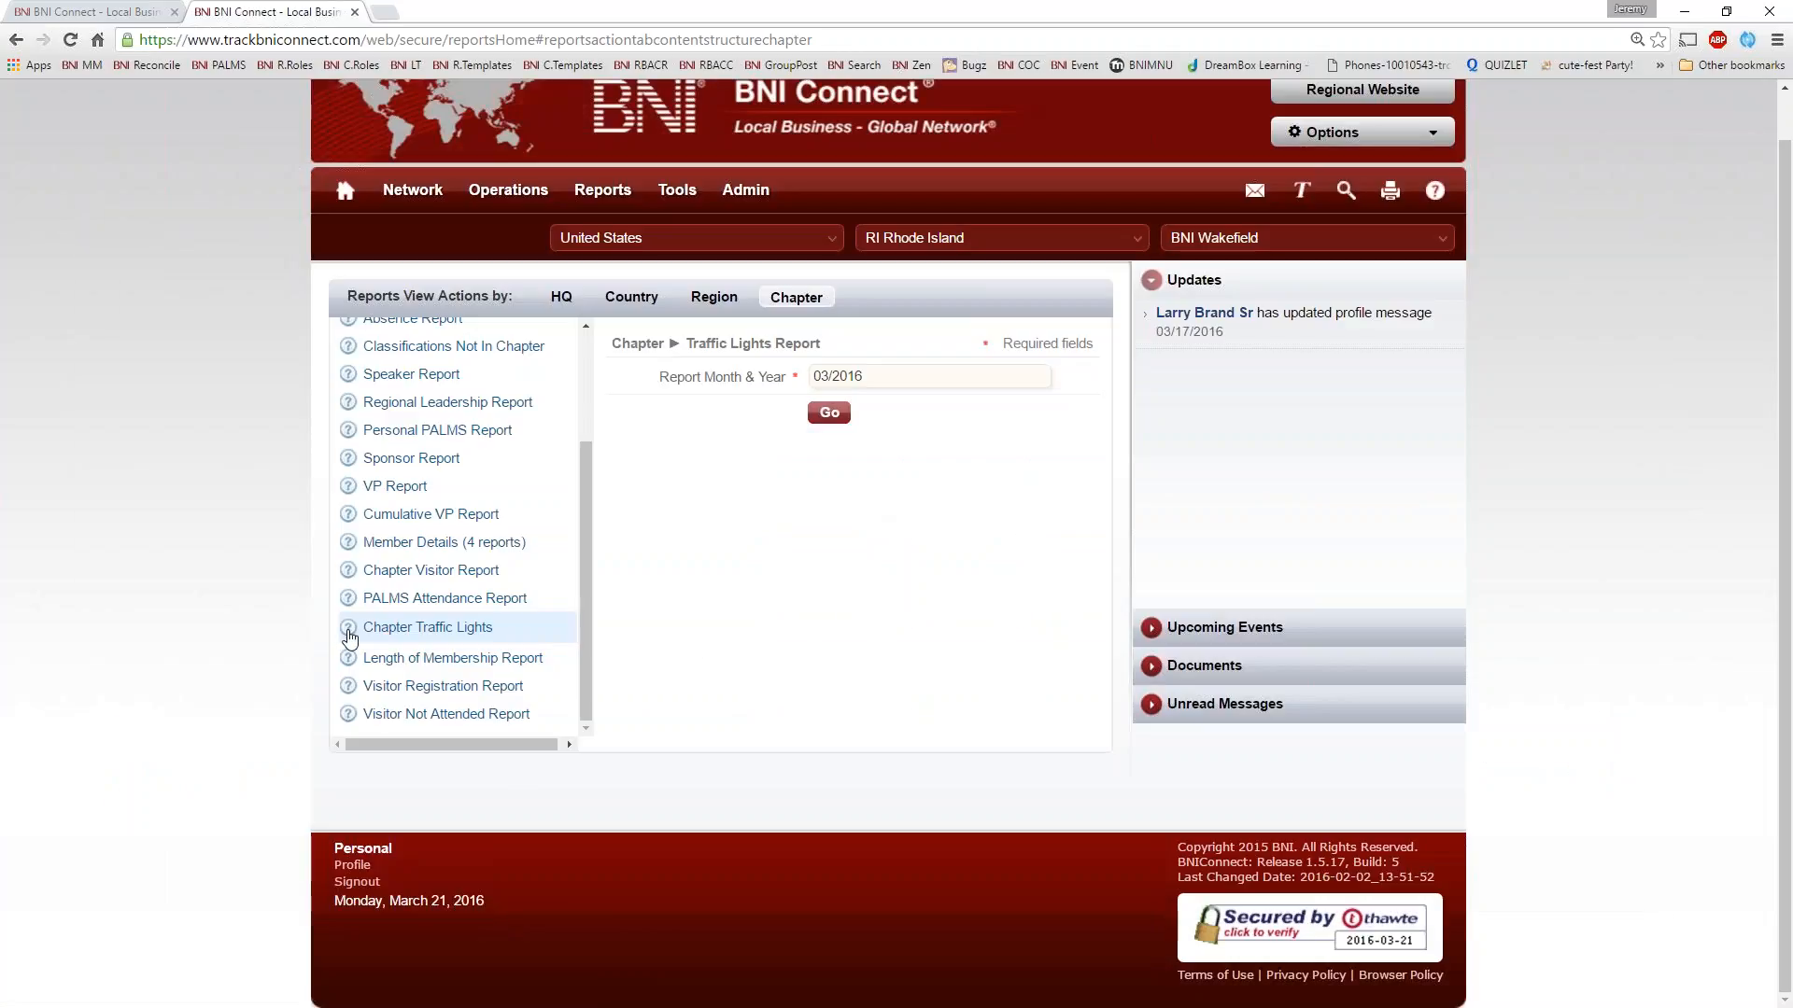
Open the help article for Chapter Traffic Lights, read how the scores are calculated and close the article
{"action": "left_click", "coordinate": [347, 627]}
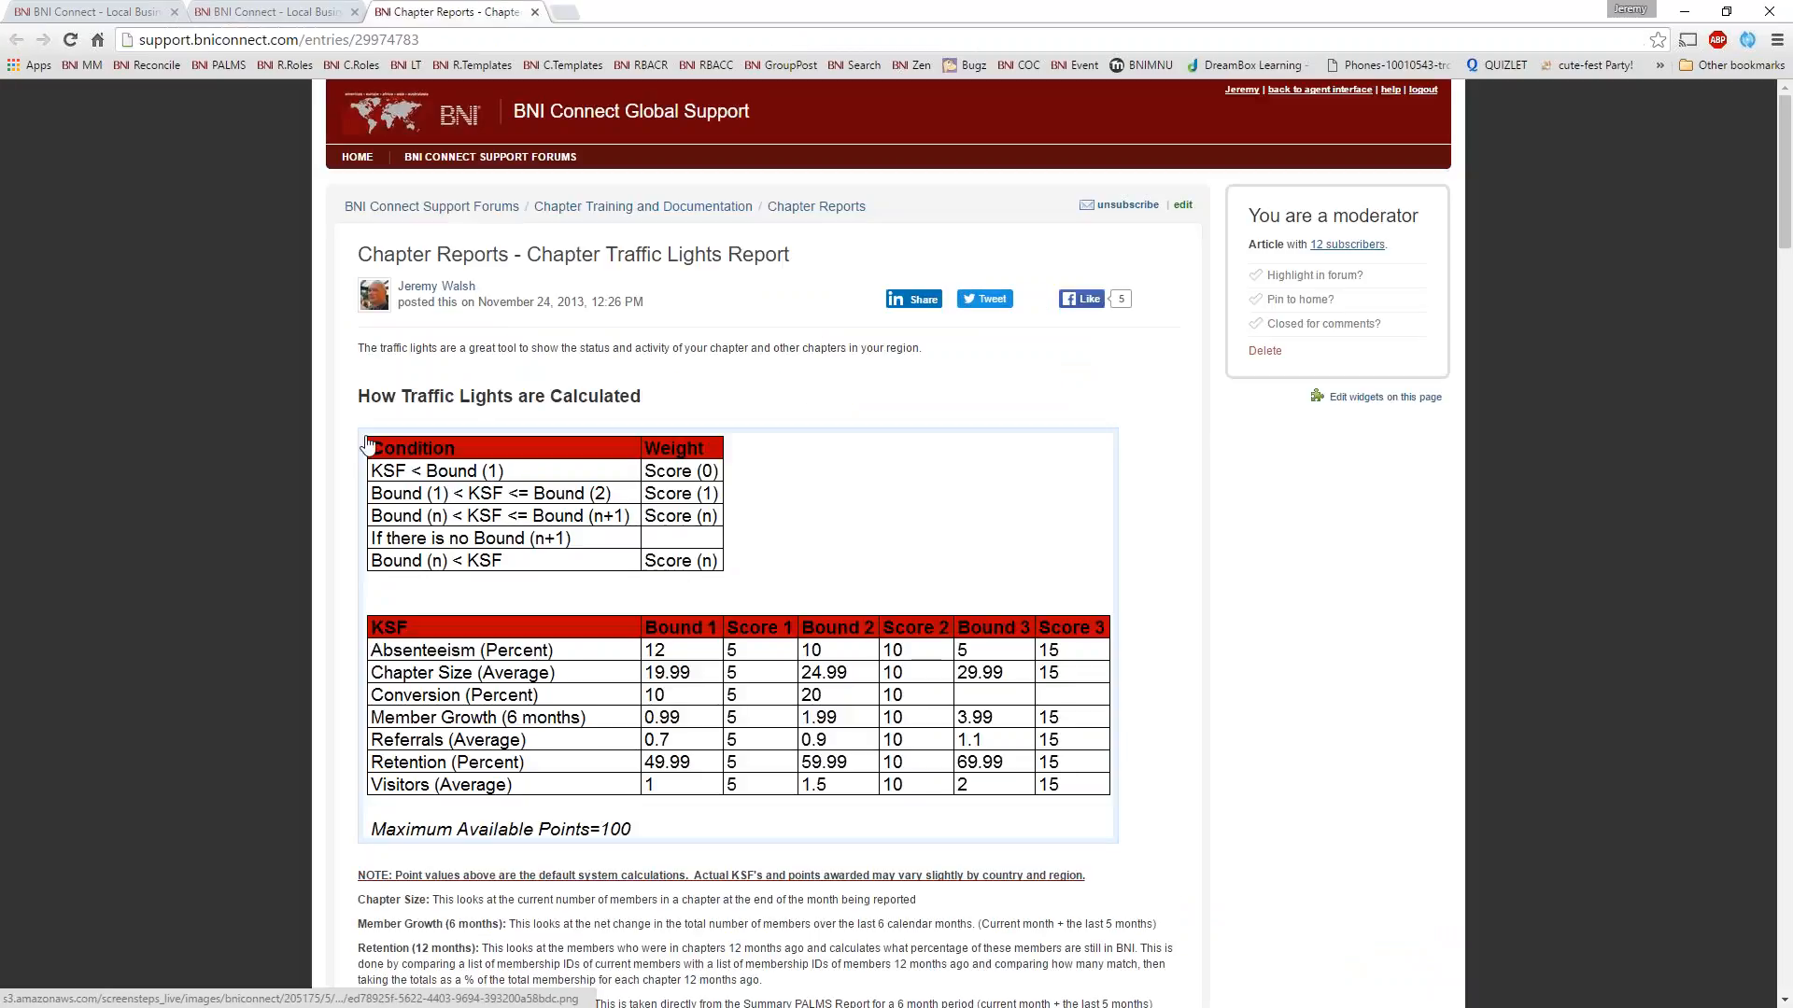
{"action": "scroll", "coordinate": [393, 423], "scroll_direction": "down", "scroll_amount": 1}
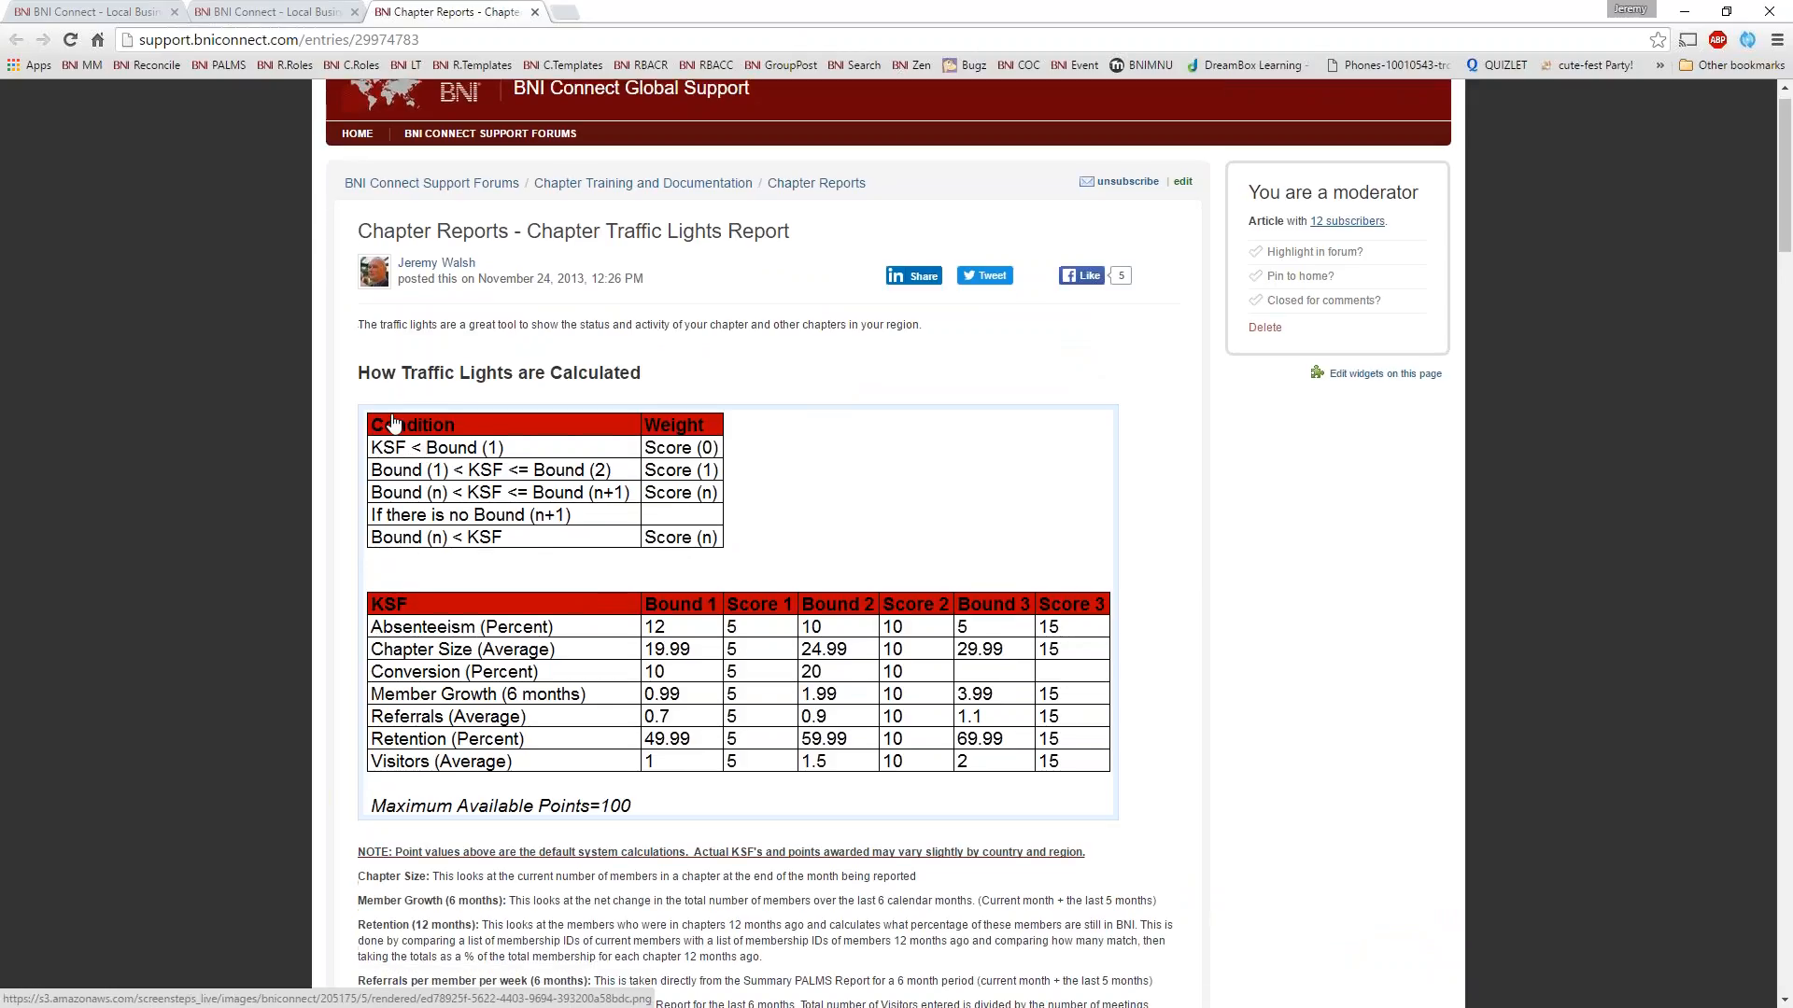
{"action": "scroll", "coordinate": [393, 423], "scroll_direction": "down", "scroll_amount": 6}
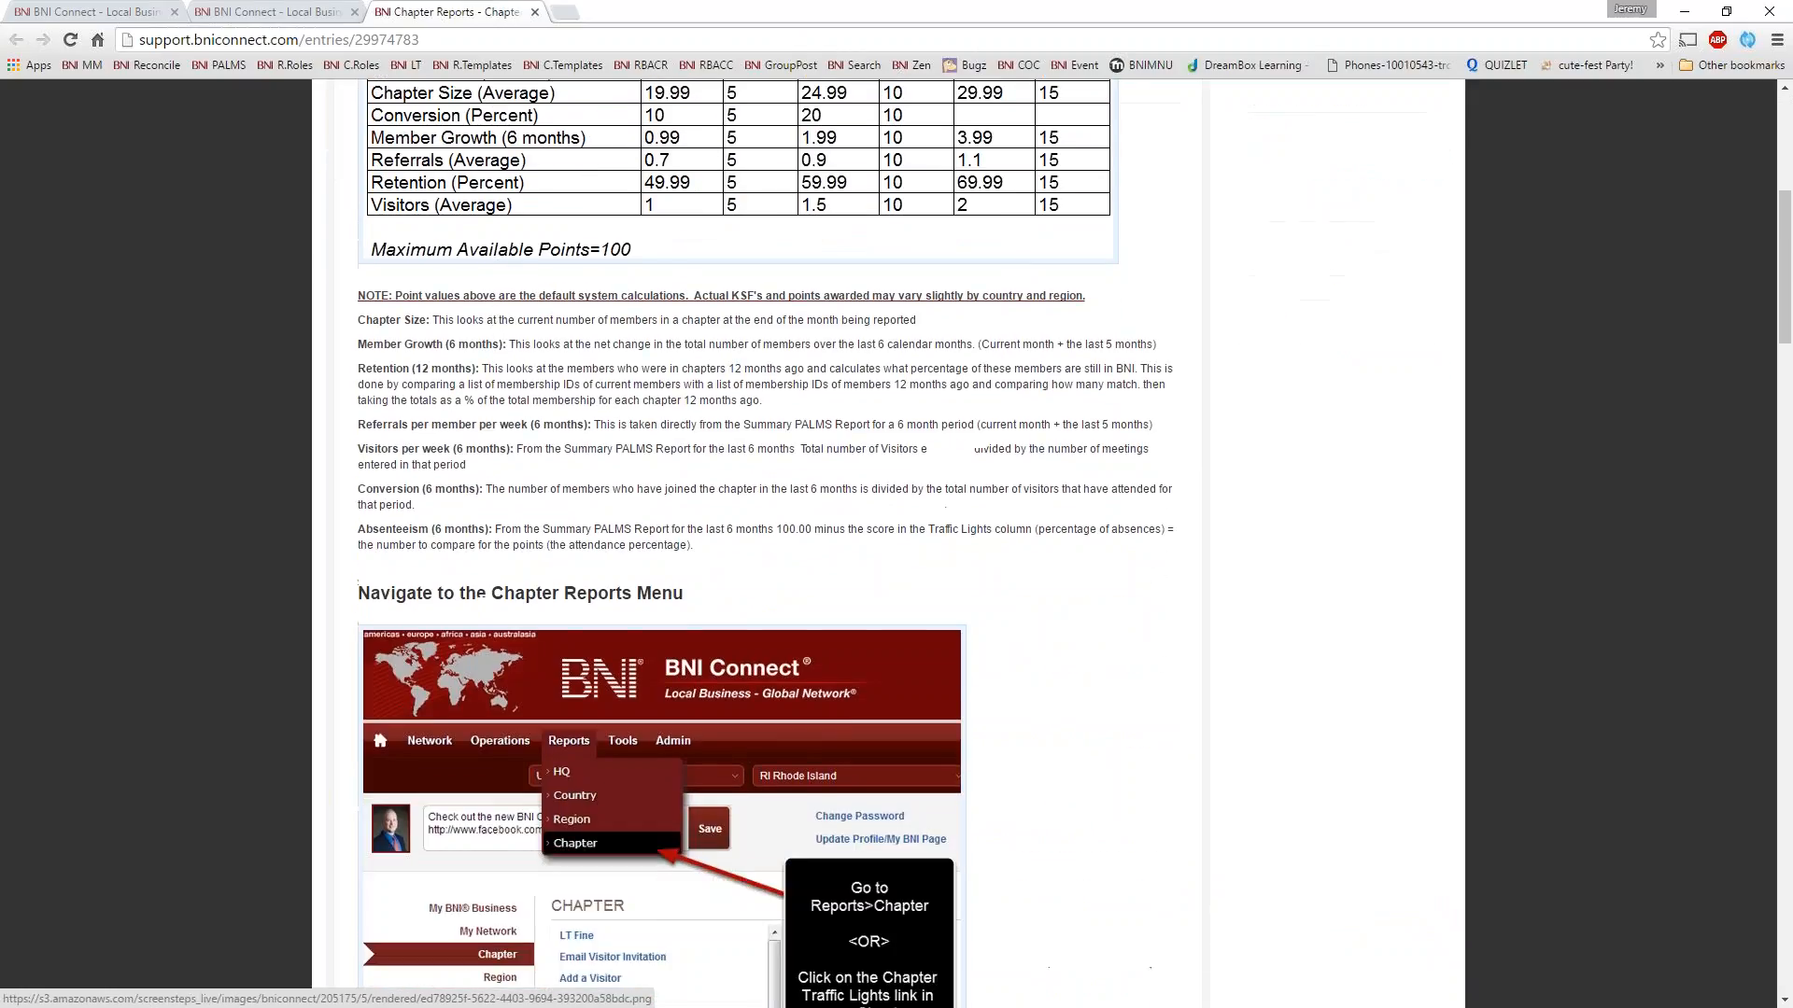
{"action": "left_click_drag", "start_coordinate": [357, 319], "coordinate": [696, 551]}
{"action": "left_click", "coordinate": [696, 551]}
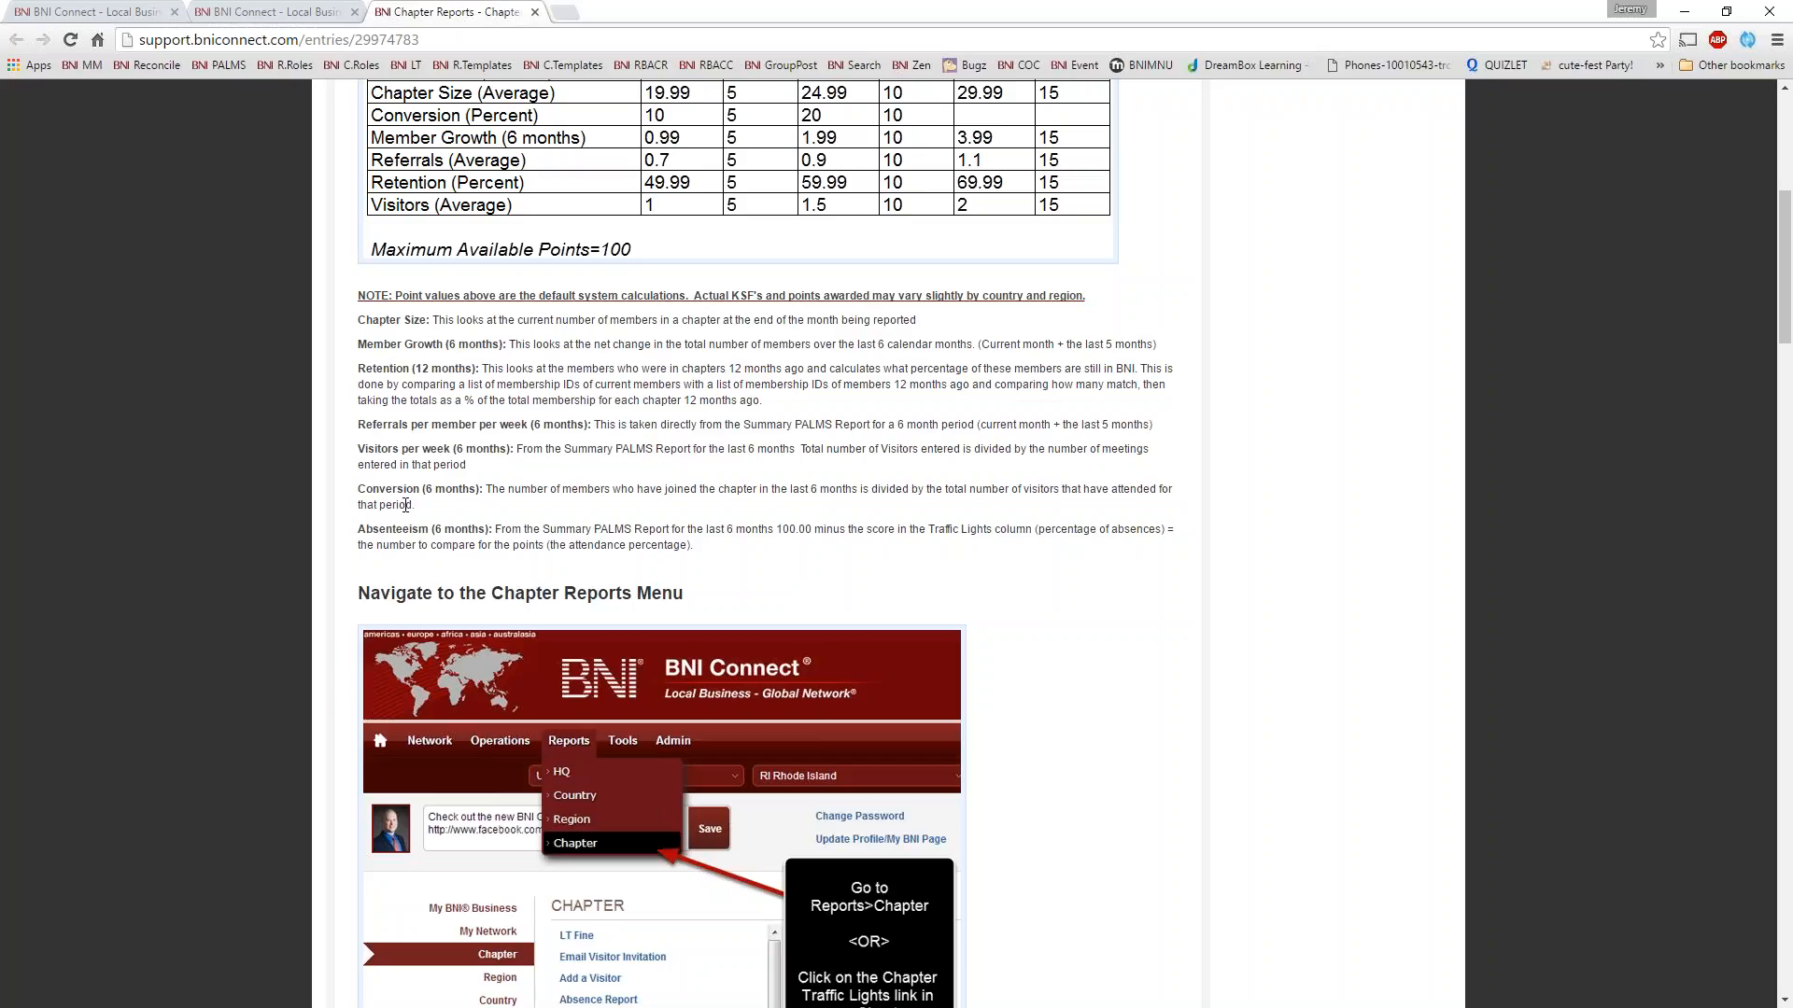
{"action": "scroll", "coordinate": [405, 507], "scroll_direction": "down", "scroll_amount": 6}
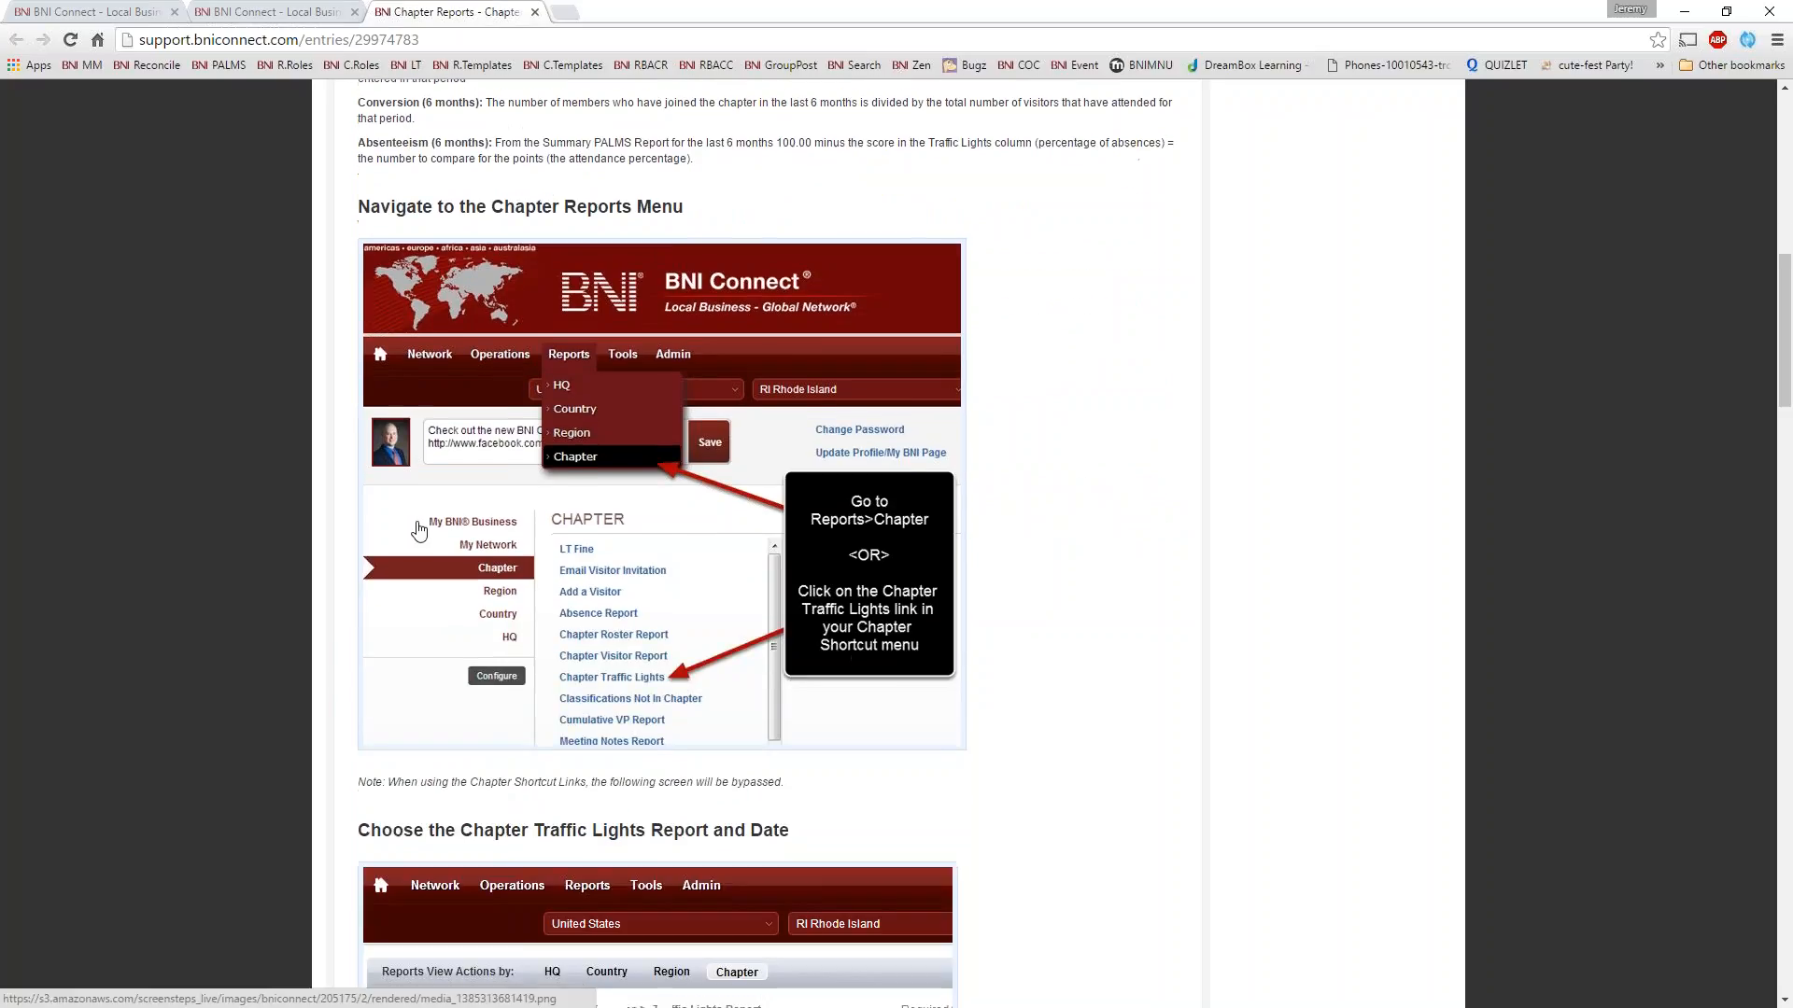
{"action": "scroll", "coordinate": [429, 492], "scroll_direction": "down", "scroll_amount": 5}
{"action": "scroll", "coordinate": [438, 471], "scroll_direction": "up", "scroll_amount": 8}
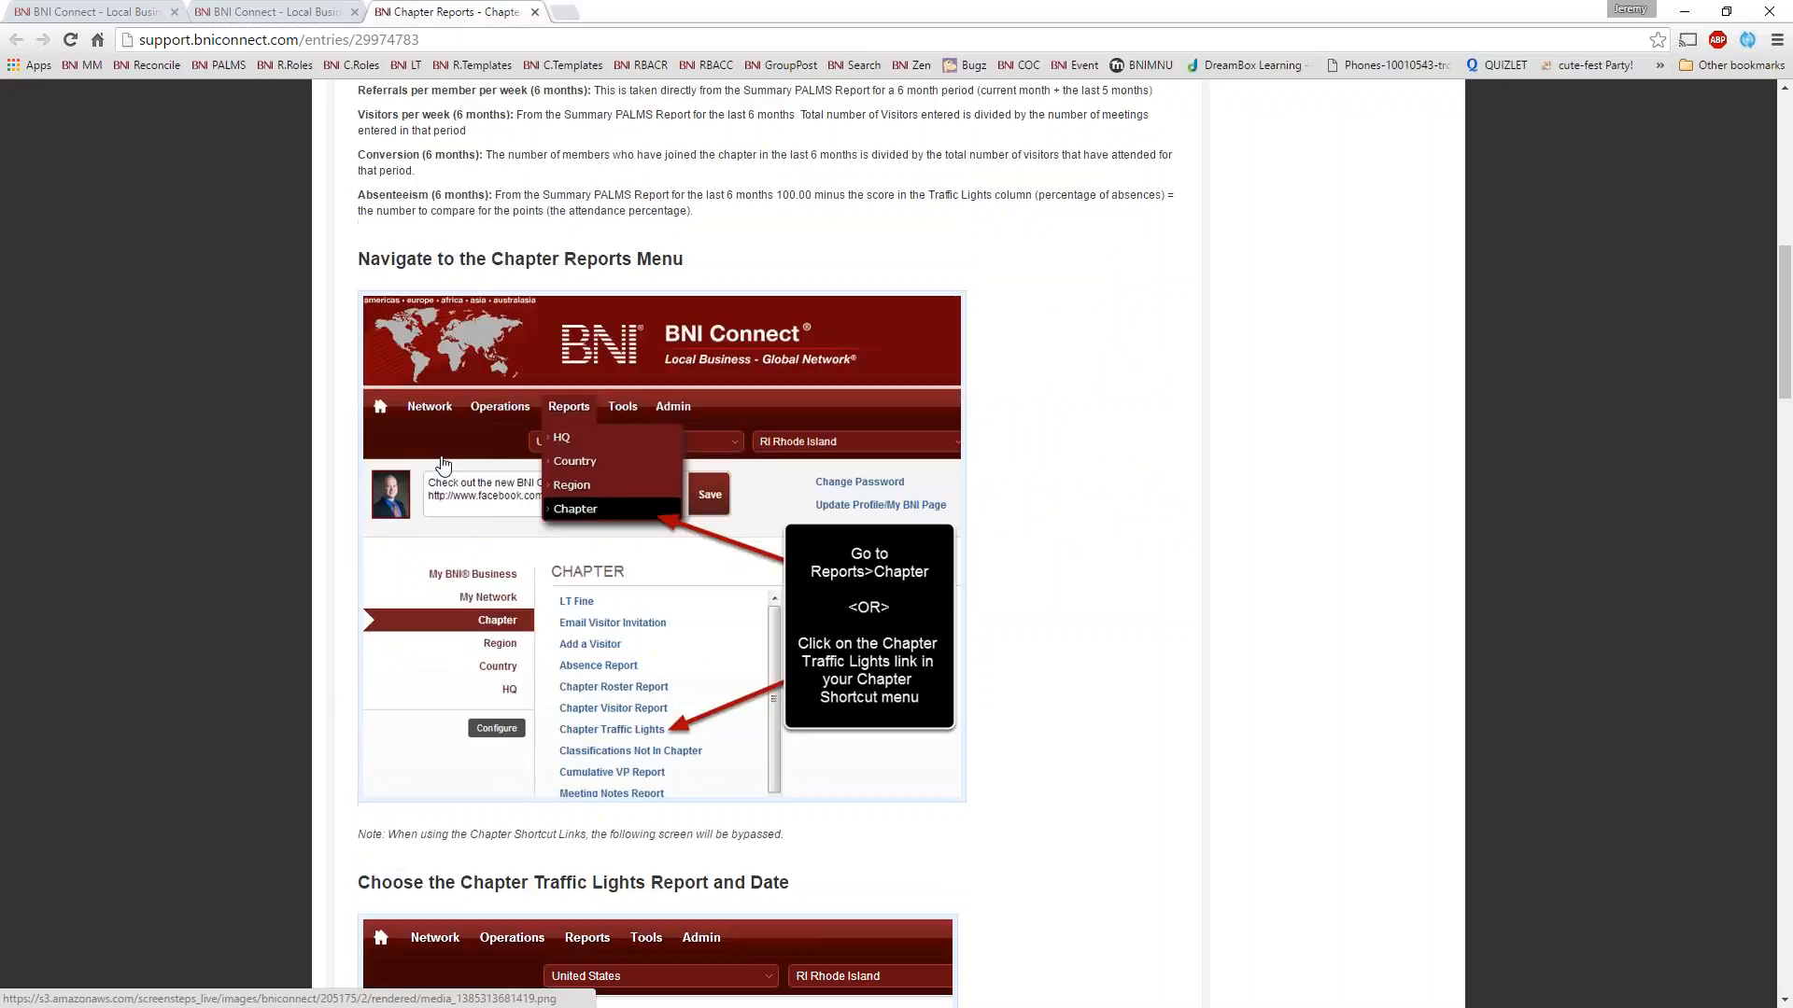
{"action": "scroll", "coordinate": [443, 465], "scroll_direction": "up", "scroll_amount": 9}
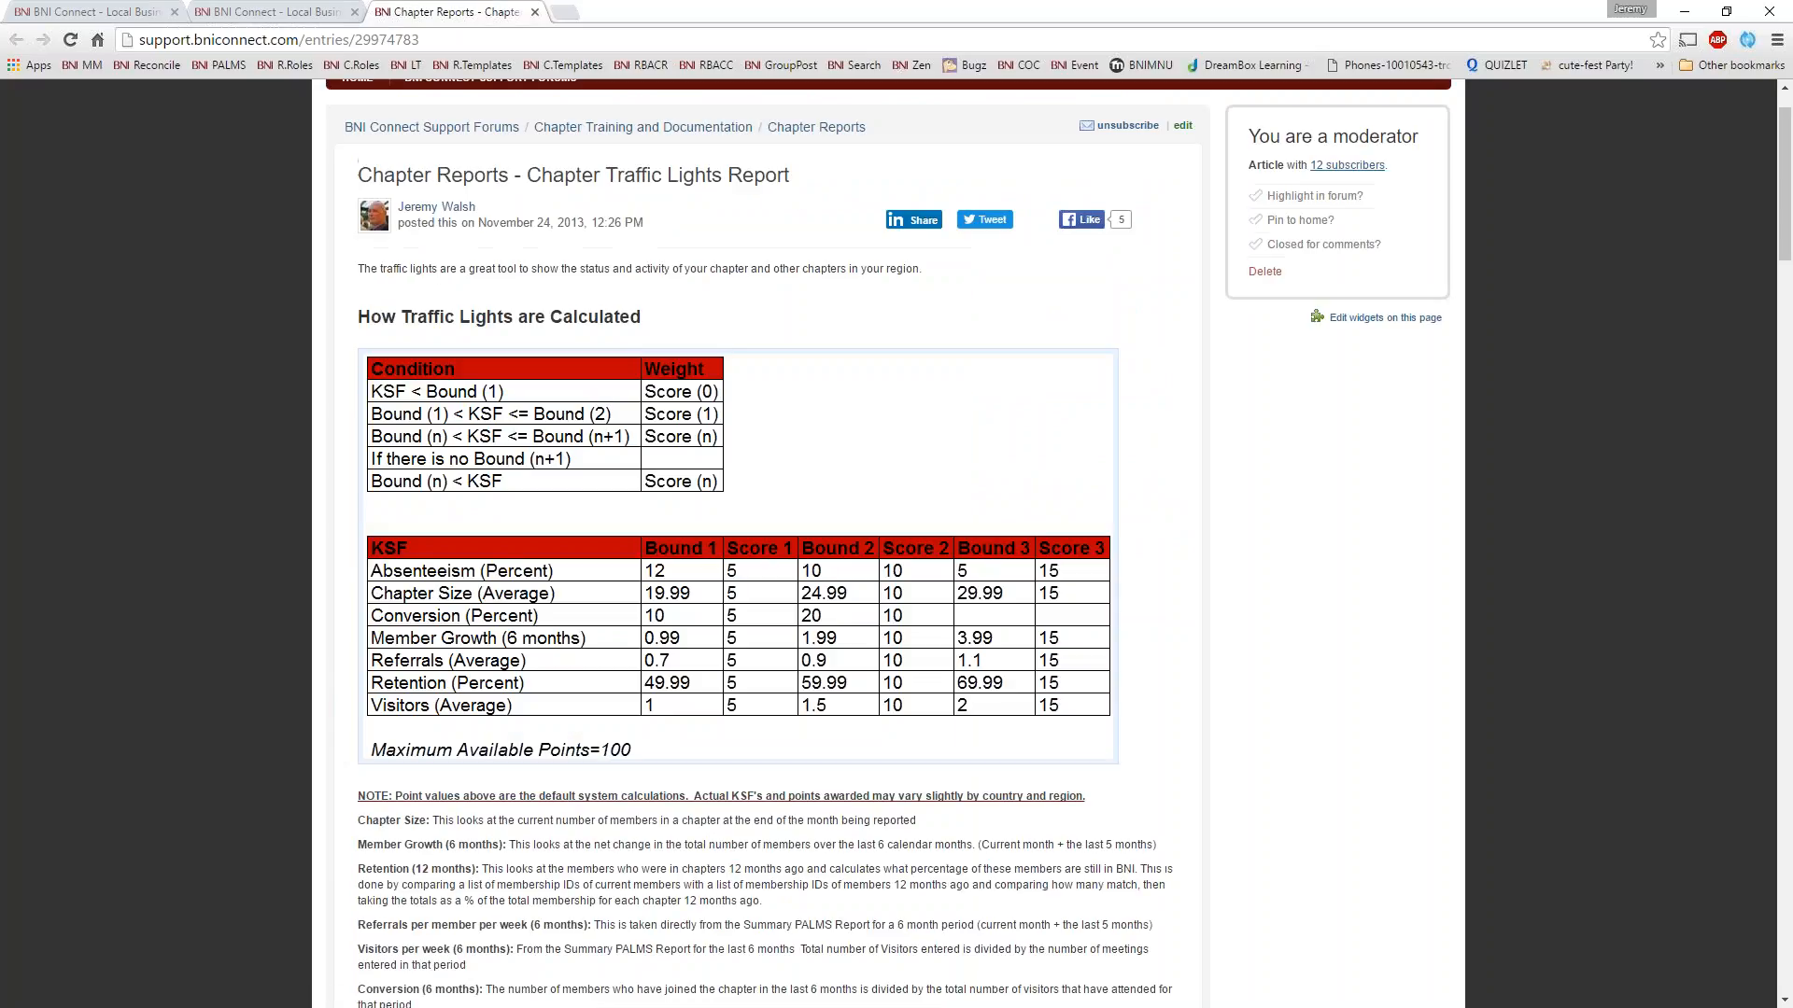
{"action": "left_click", "coordinate": [535, 14]}
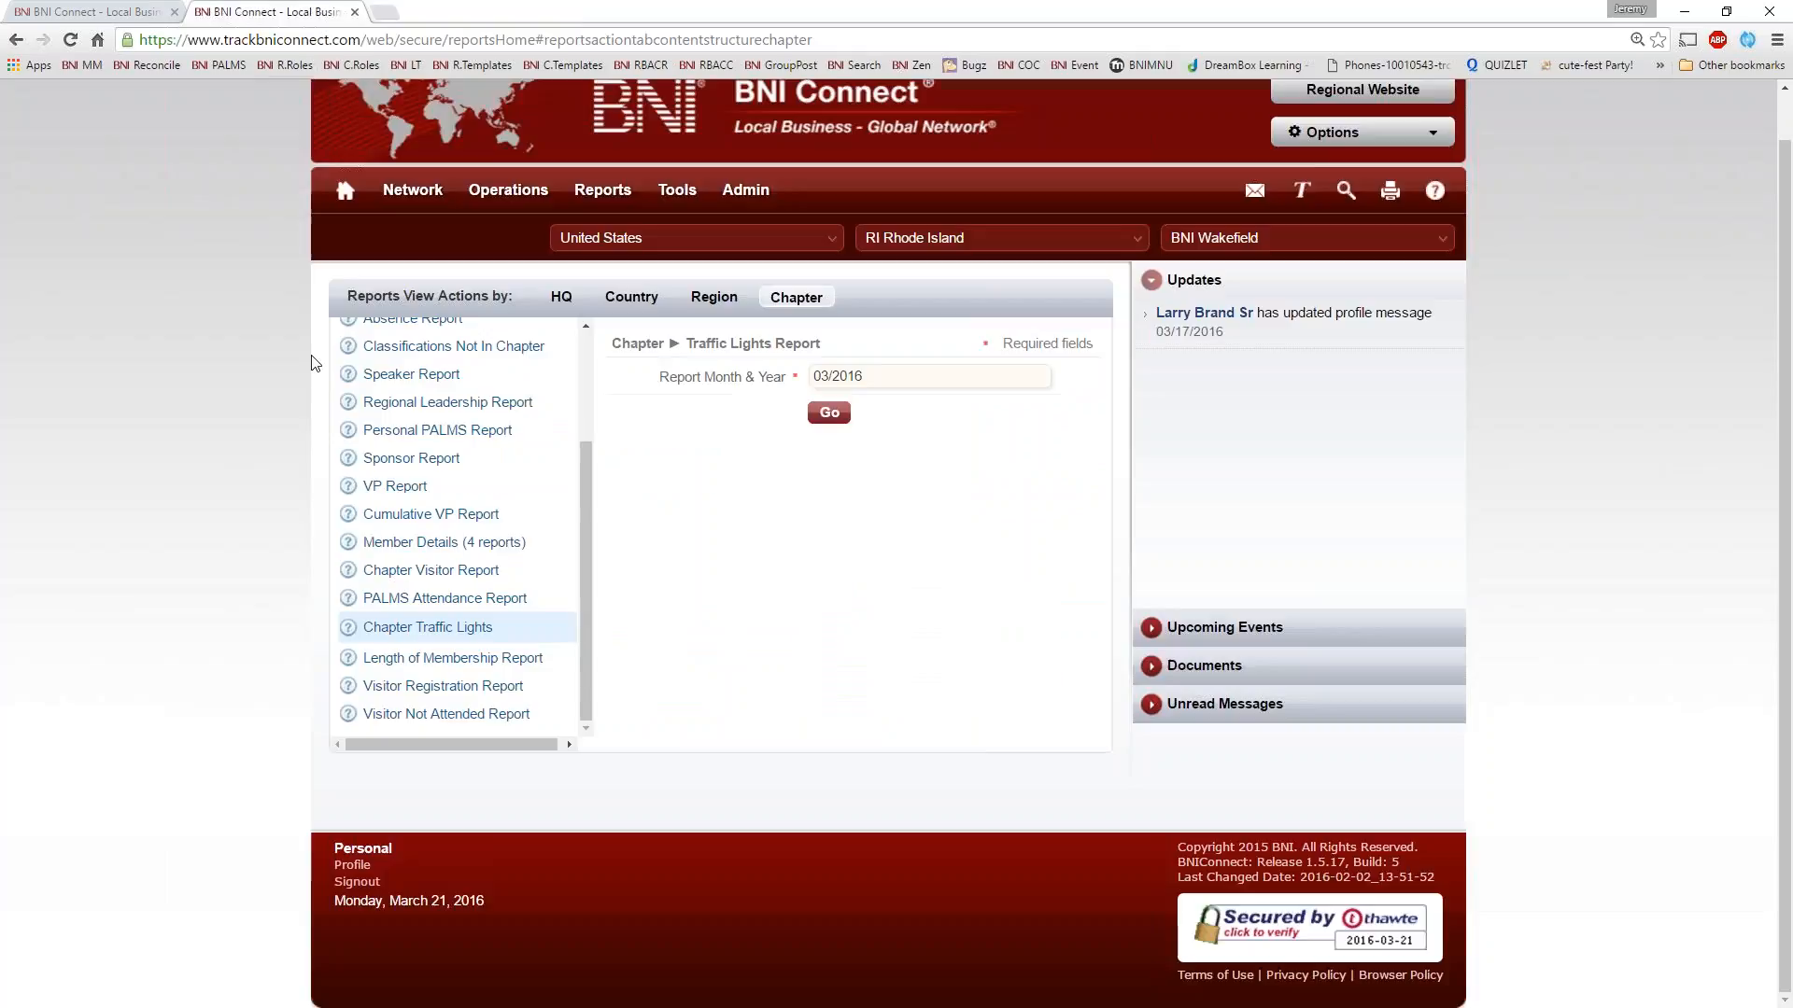
Switch to the bniconnectglobal.com session, load the bookmarked Reconcile page and return to the trackbniconnect.com session
{"action": "left_click", "coordinate": [103, 12]}
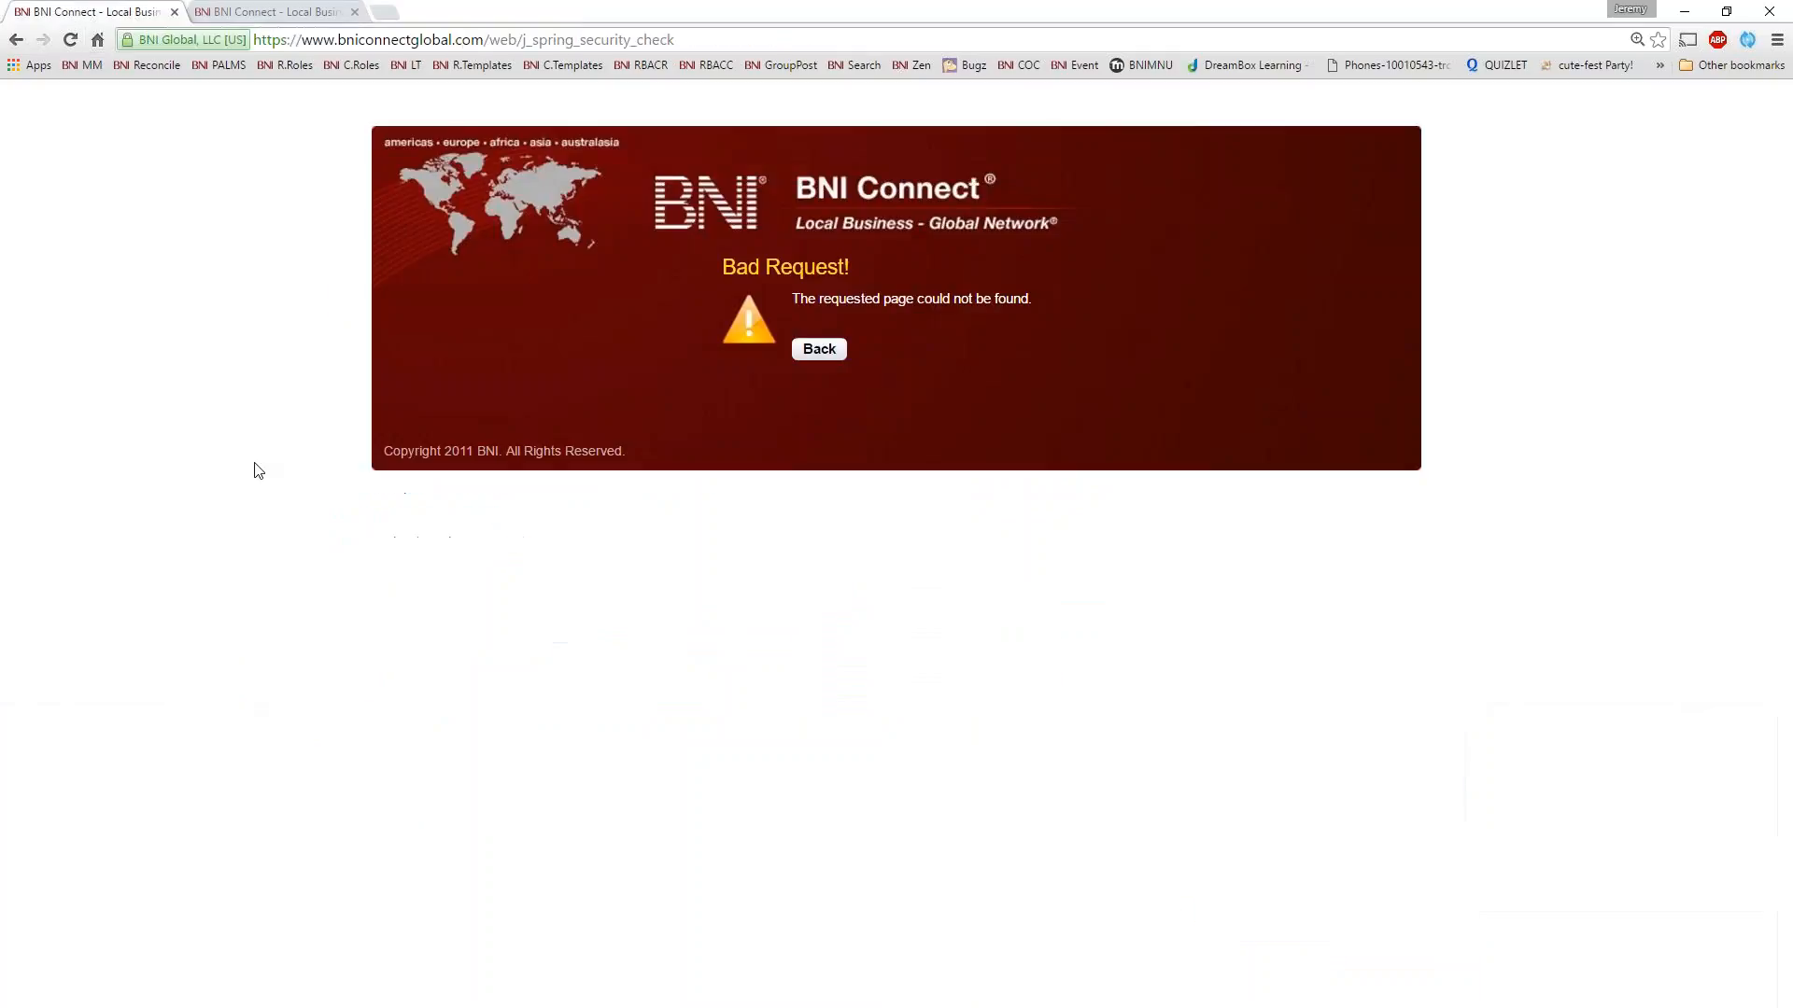
{"action": "left_click", "coordinate": [144, 64]}
{"action": "left_click", "coordinate": [243, 17]}
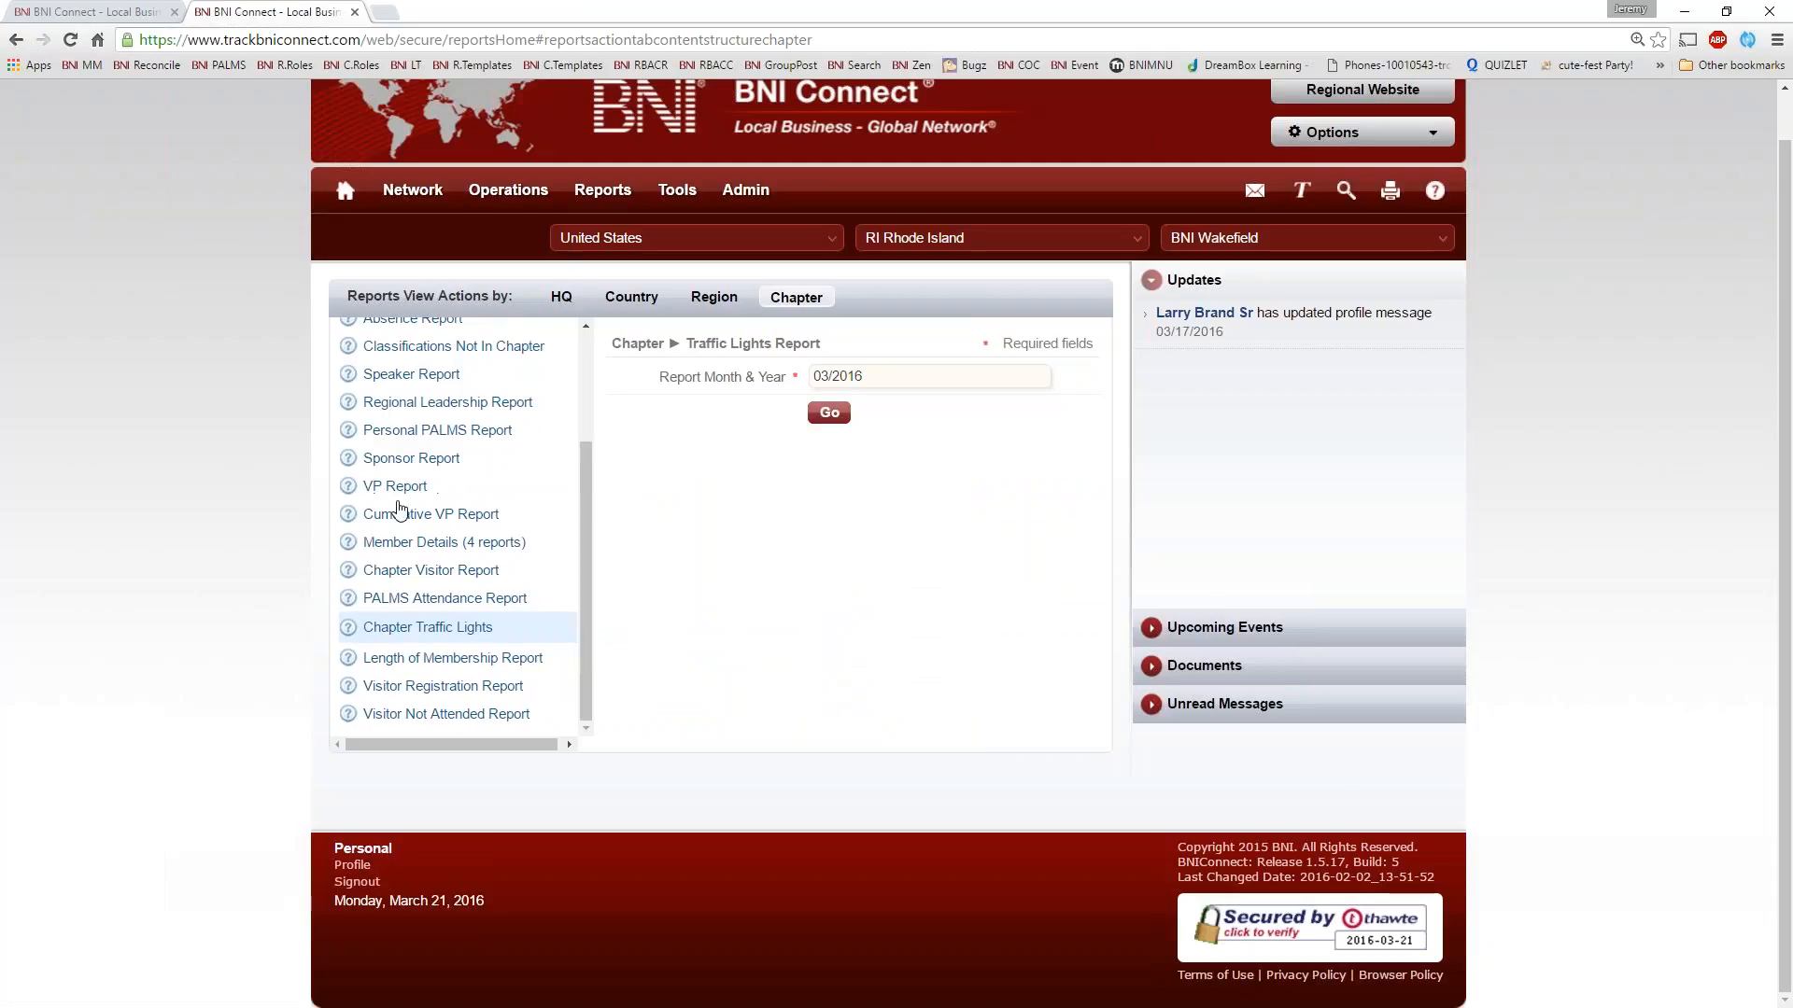
Run the Member Training Report for Member Success Program with Show Never Attended enabled, and close the report
{"action": "scroll", "coordinate": [589, 352], "scroll_direction": "up", "scroll_amount": 3}
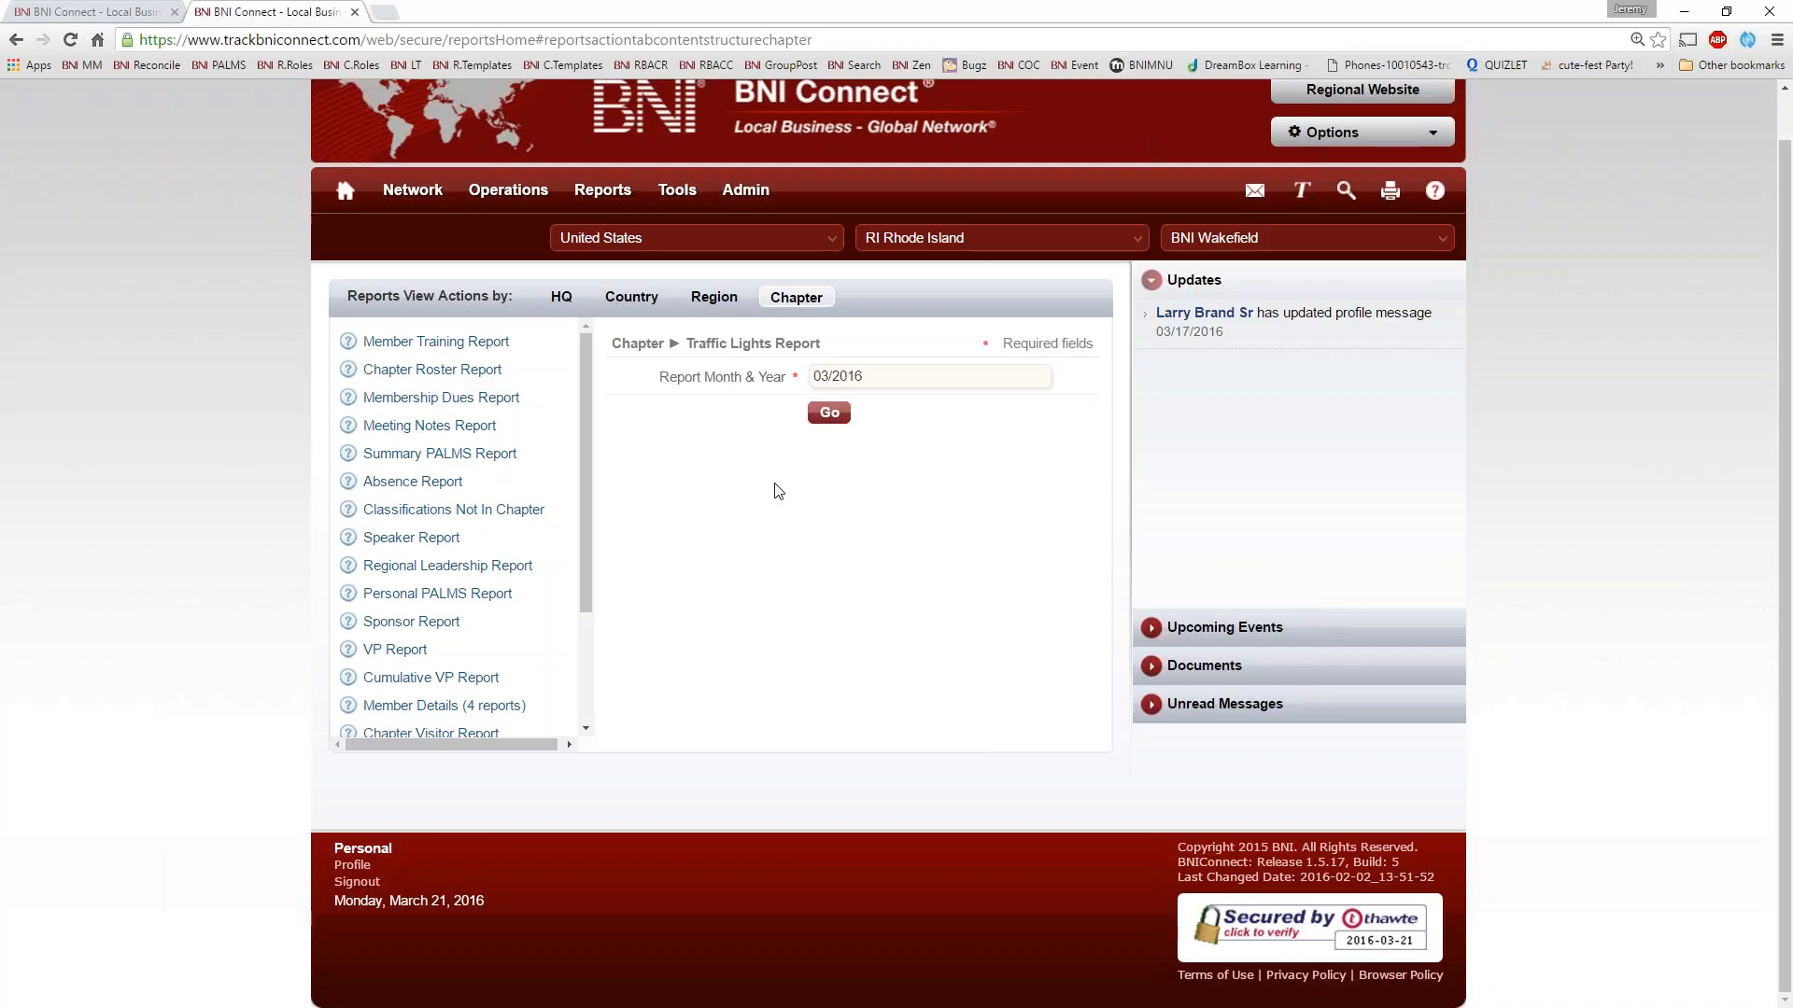
{"action": "left_click", "coordinate": [449, 351]}
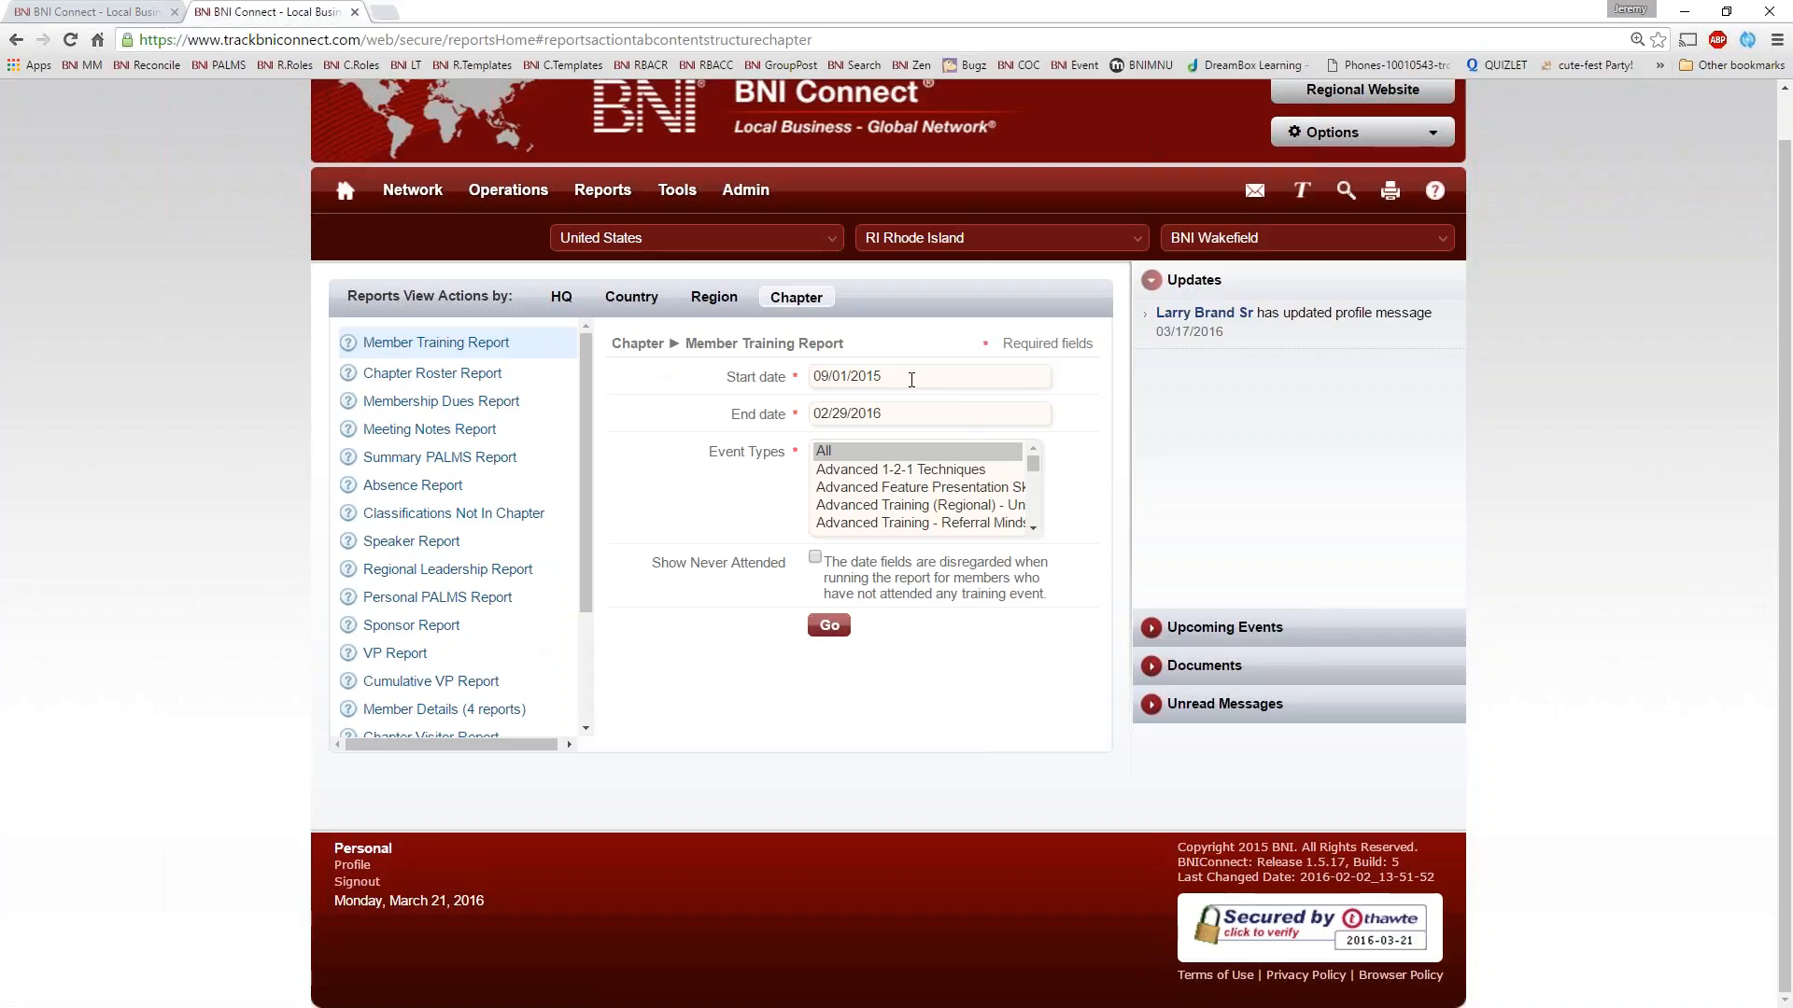
{"action": "left_click_drag", "start_coordinate": [1030, 478], "coordinate": [1032, 512]}
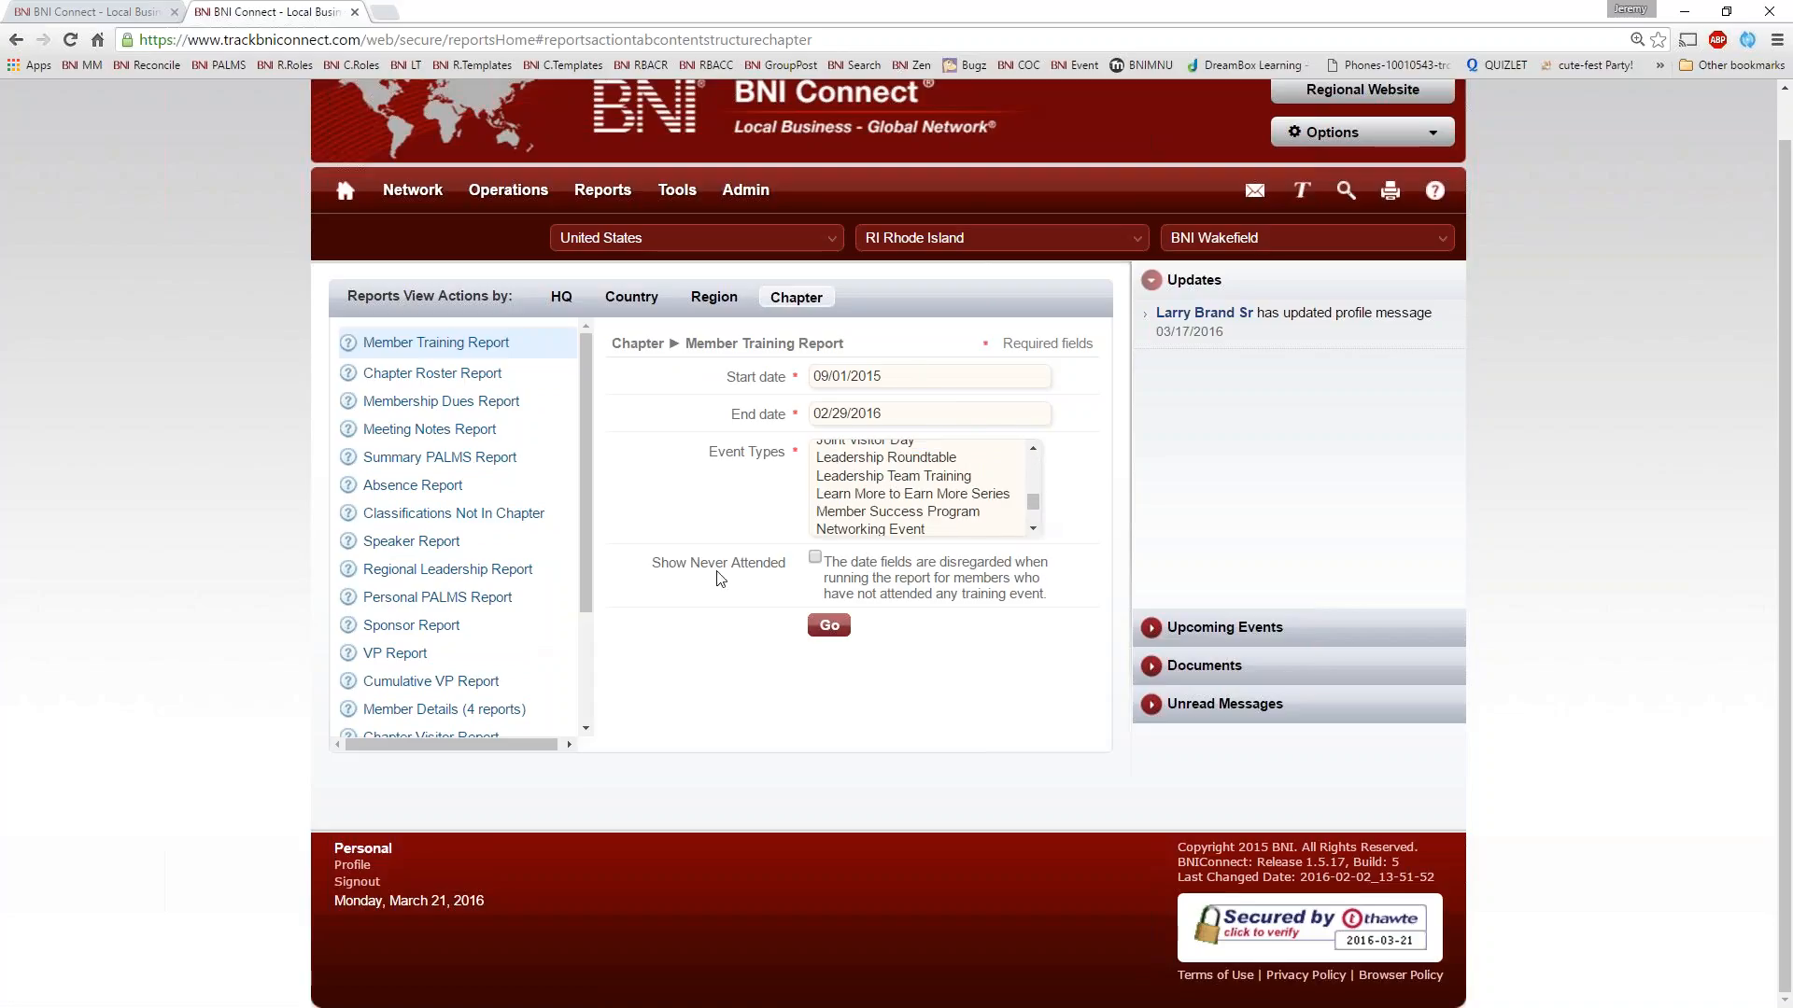
{"action": "left_click_drag", "start_coordinate": [651, 573], "coordinate": [823, 561]}
{"action": "left_click", "coordinate": [823, 561]}
{"action": "left_click", "coordinate": [936, 513]}
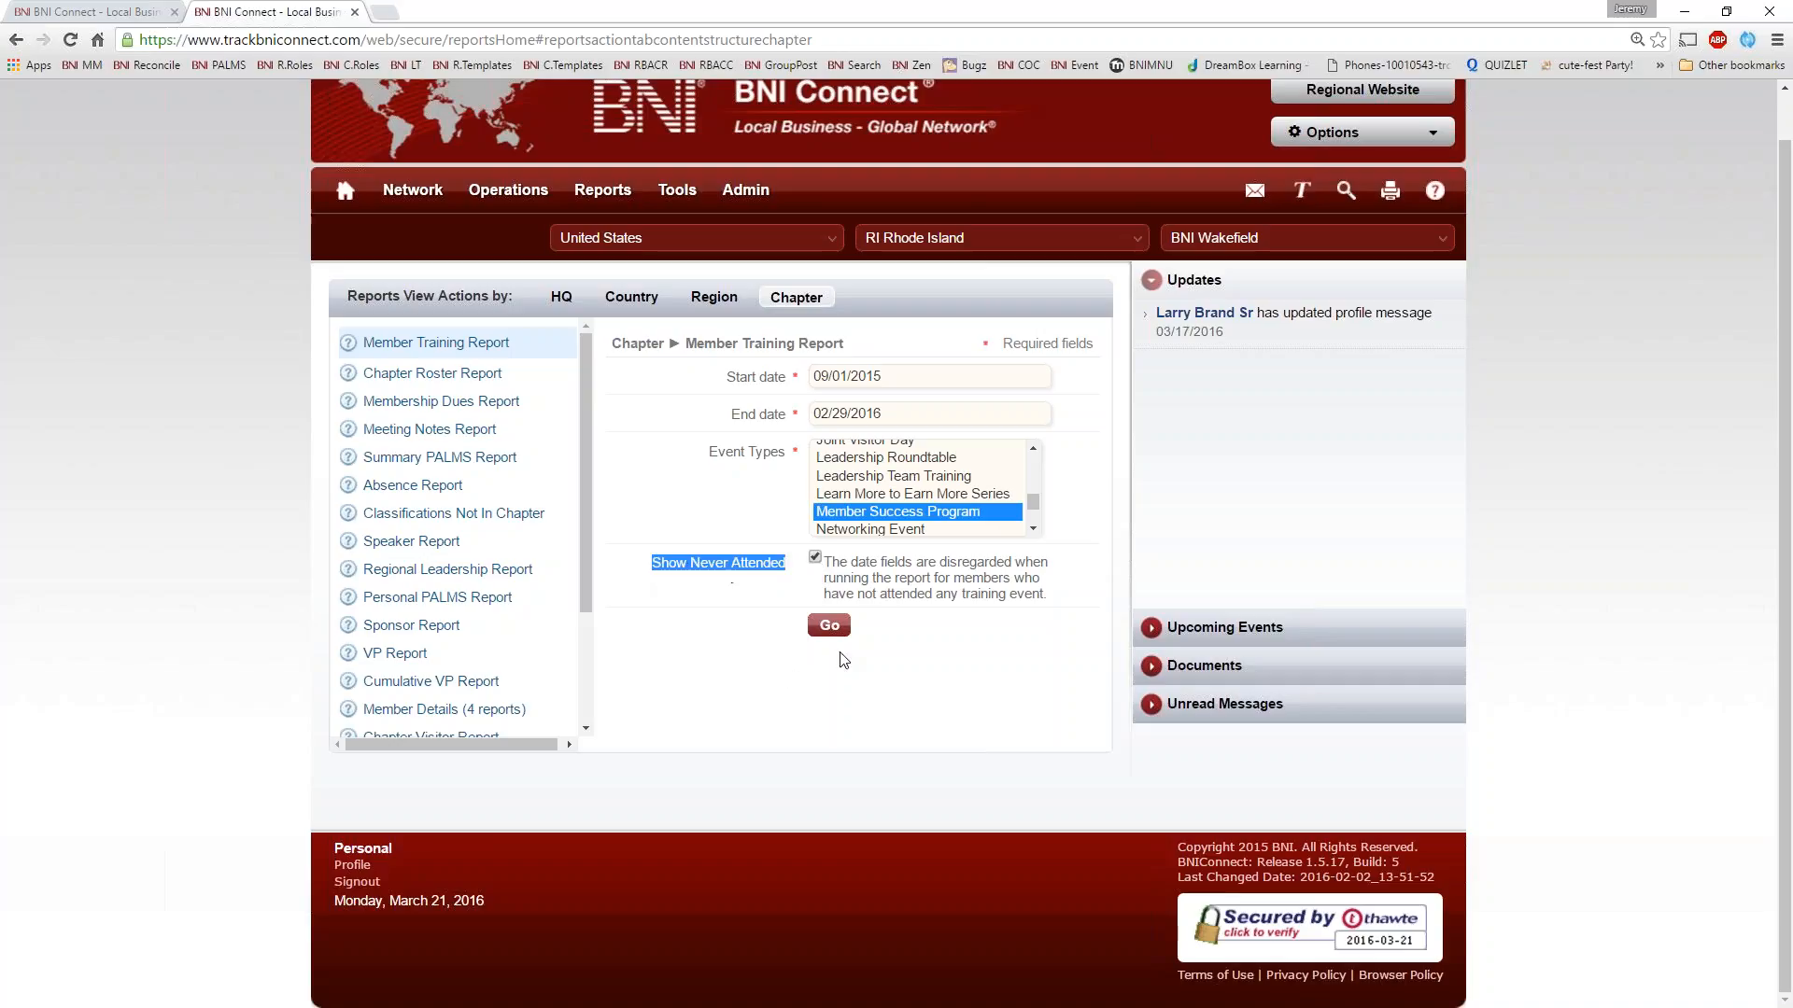
{"action": "left_click", "coordinate": [830, 628]}
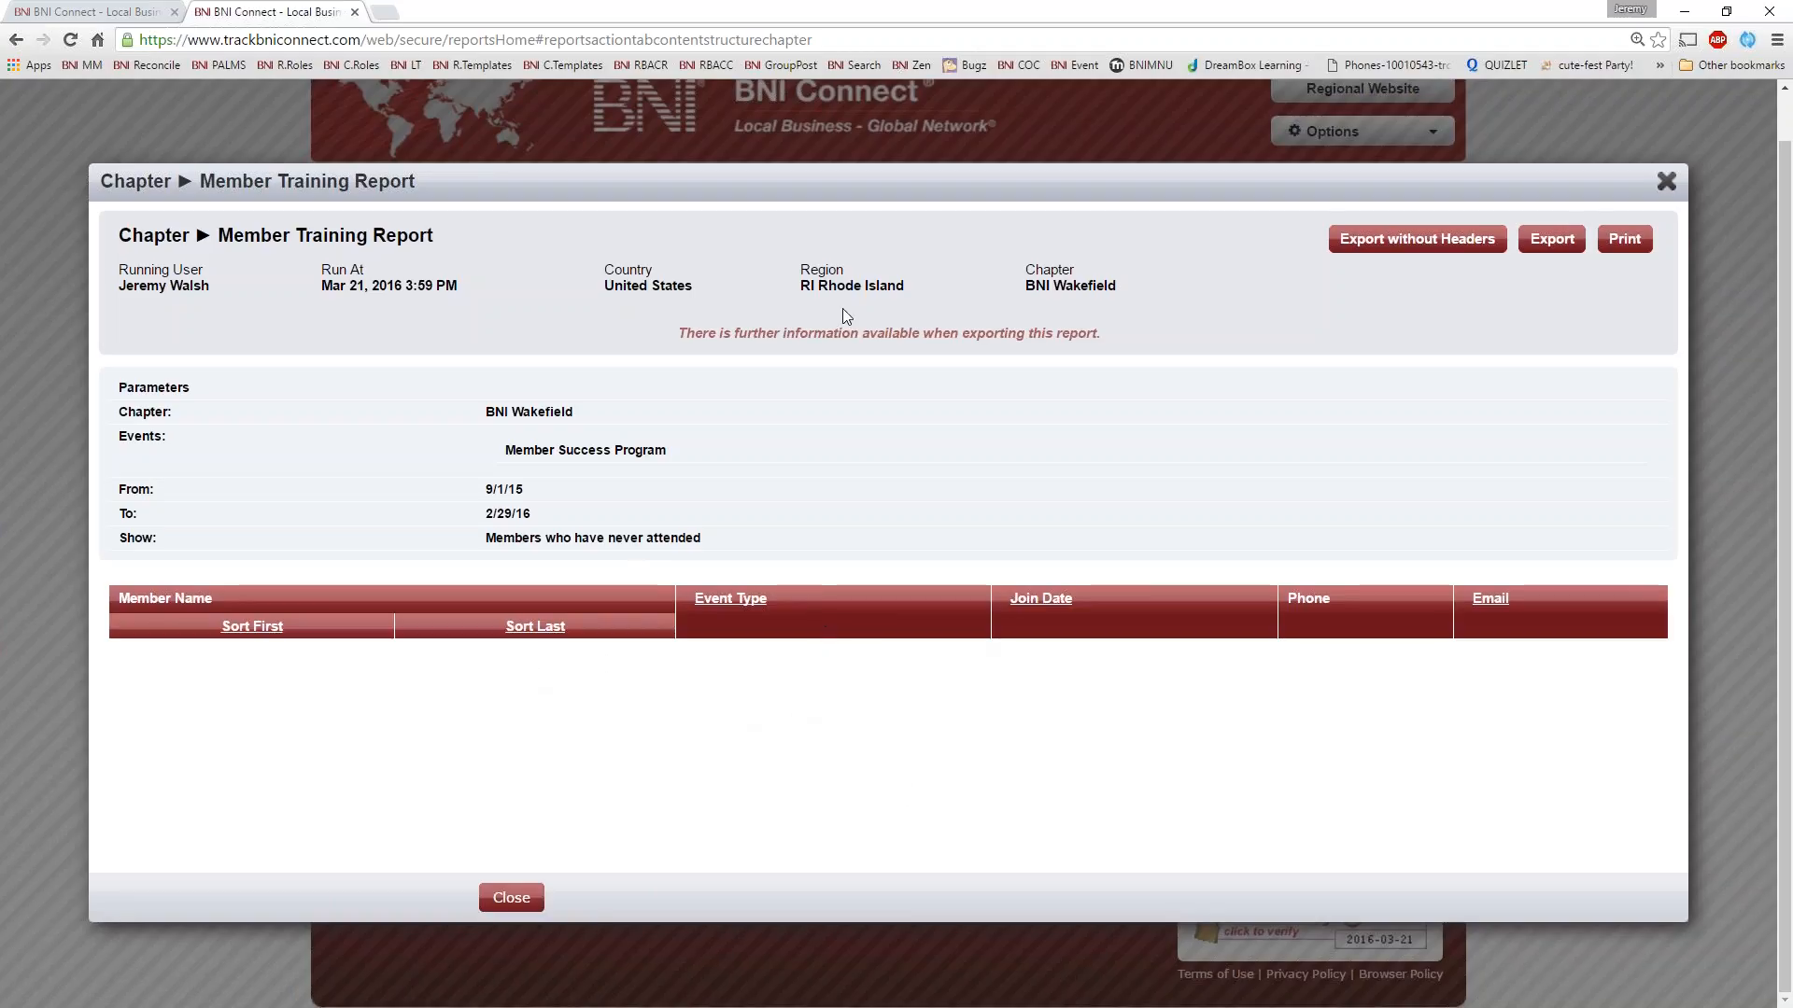
{"action": "left_click", "coordinate": [1667, 182]}
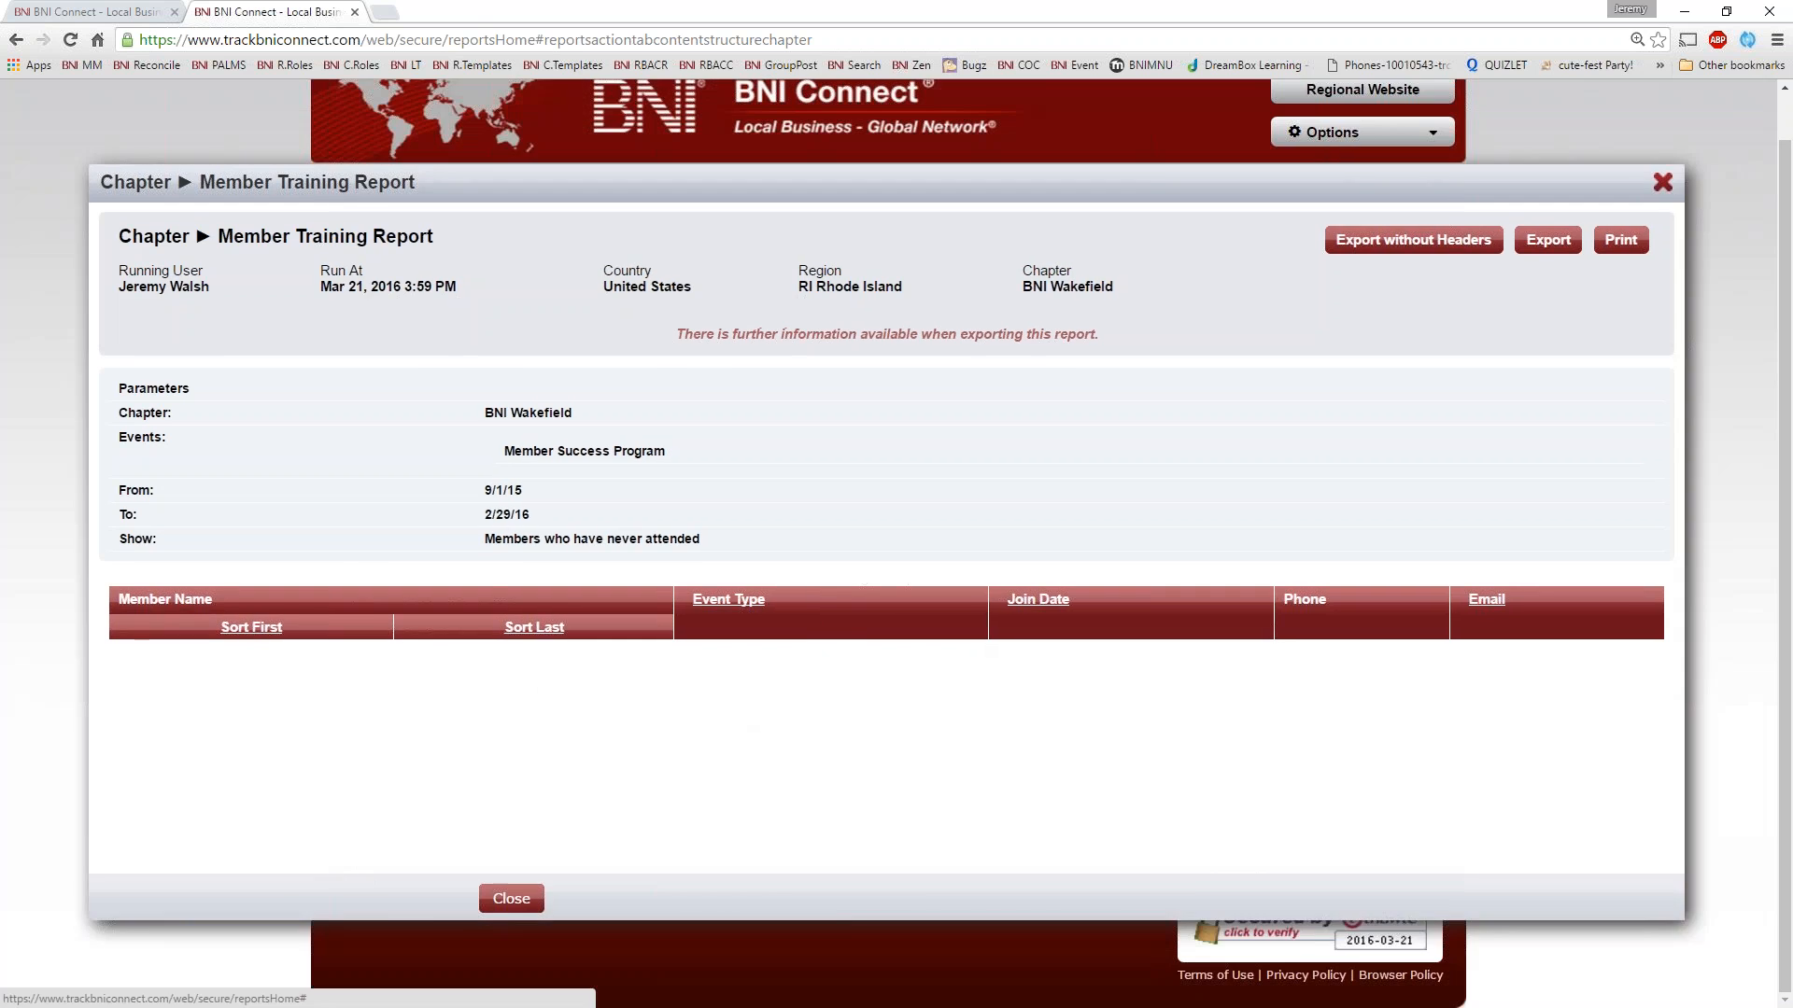
Submit the bniconnectglobal.com sign-in with the saved credentials and return to the trackbniconnect.com session
{"action": "left_click", "coordinate": [142, 14]}
{"action": "left_click", "coordinate": [856, 402]}
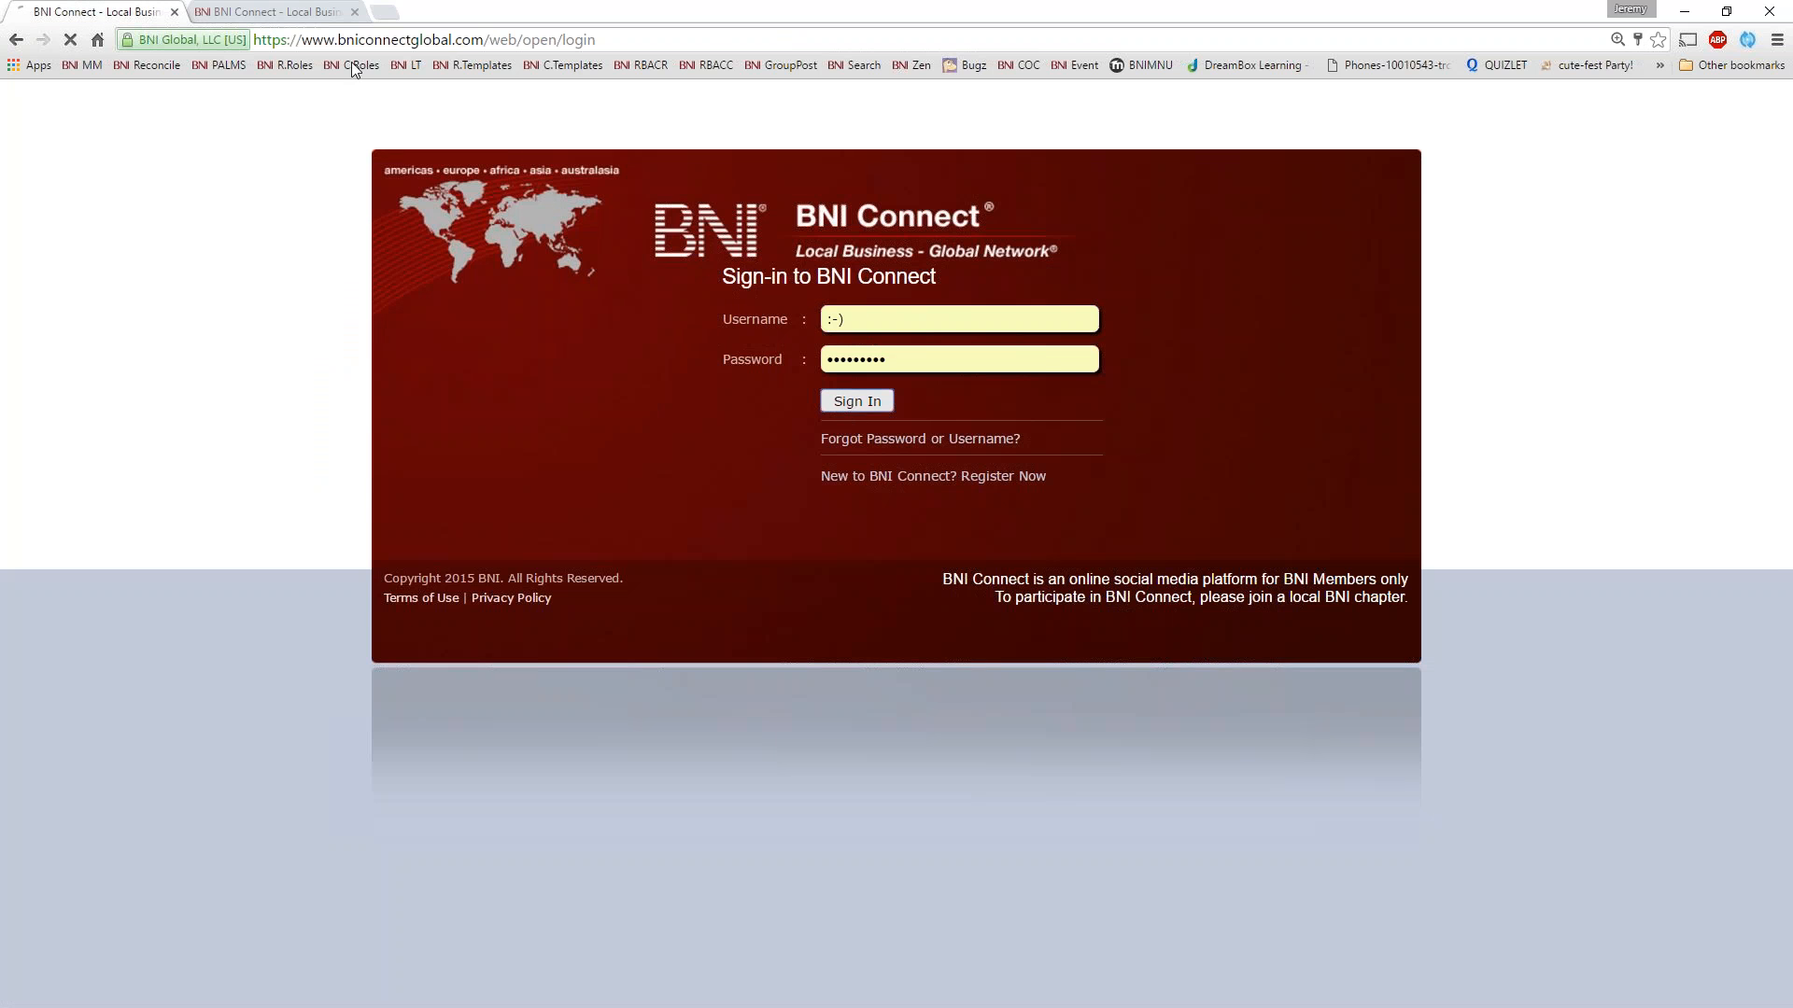
{"action": "left_click", "coordinate": [311, 13]}
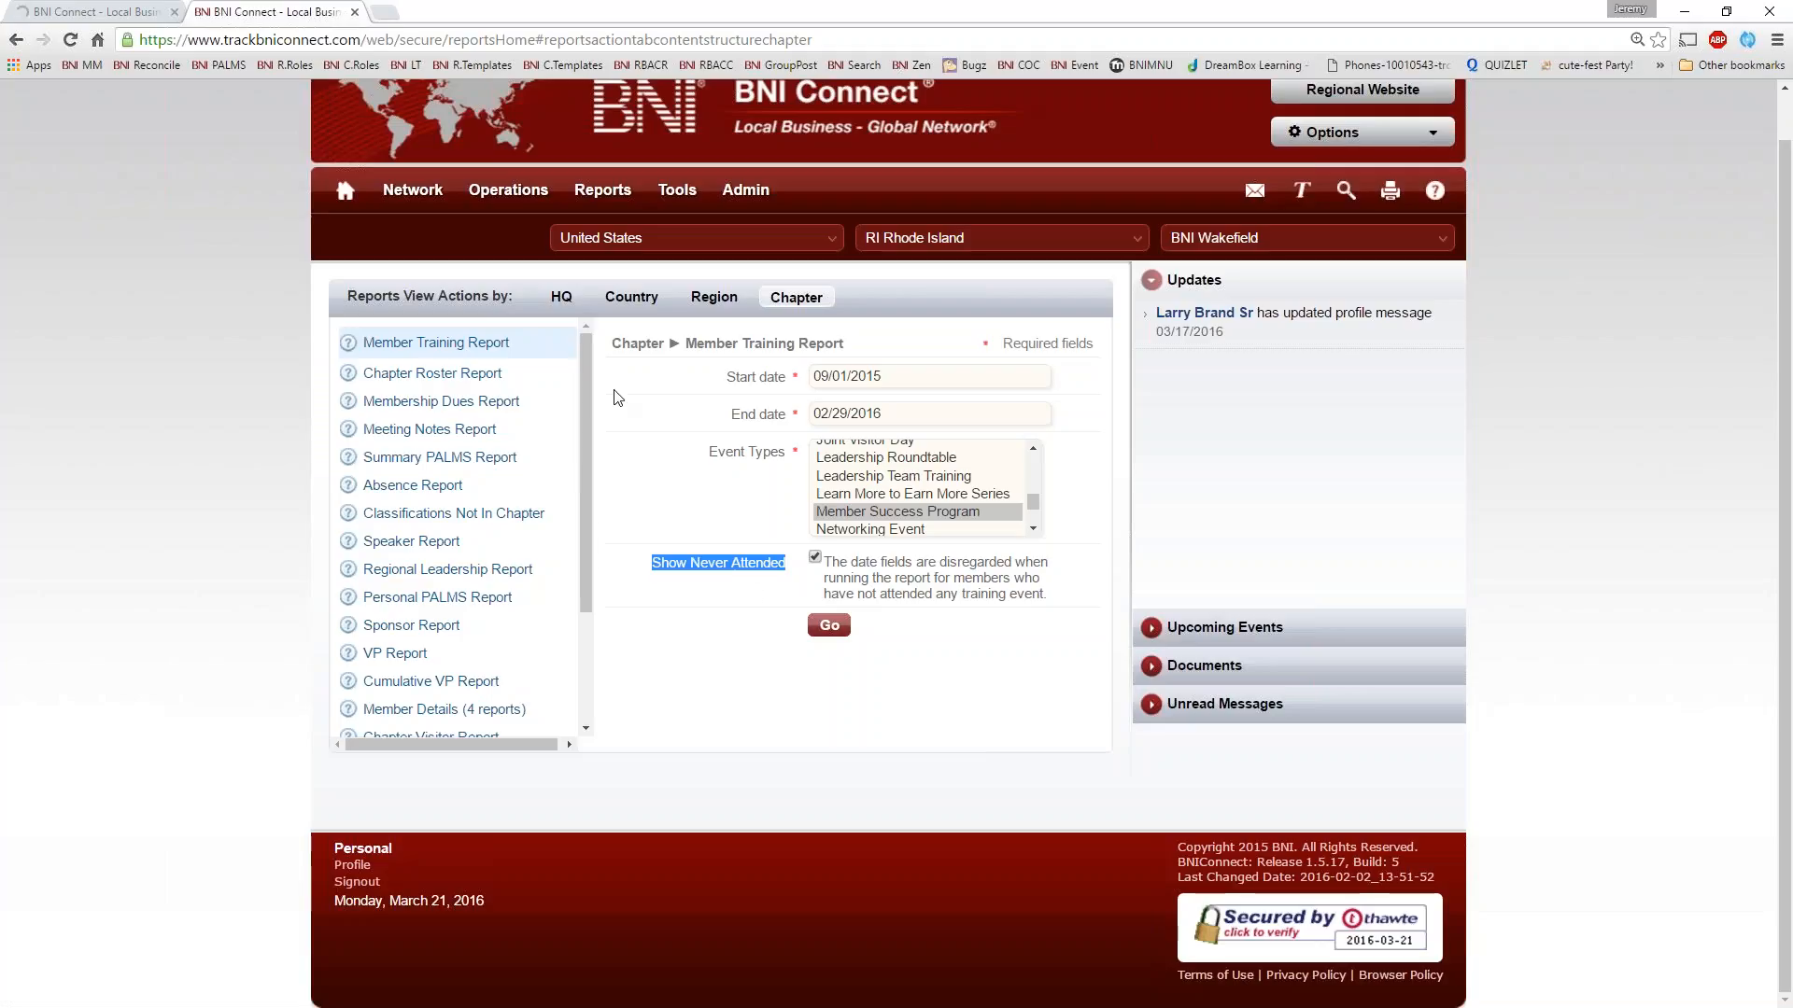
Disable Show Never Attended, rerun the Member Training Report for Member Success Program and close it
{"action": "left_click", "coordinate": [815, 557]}
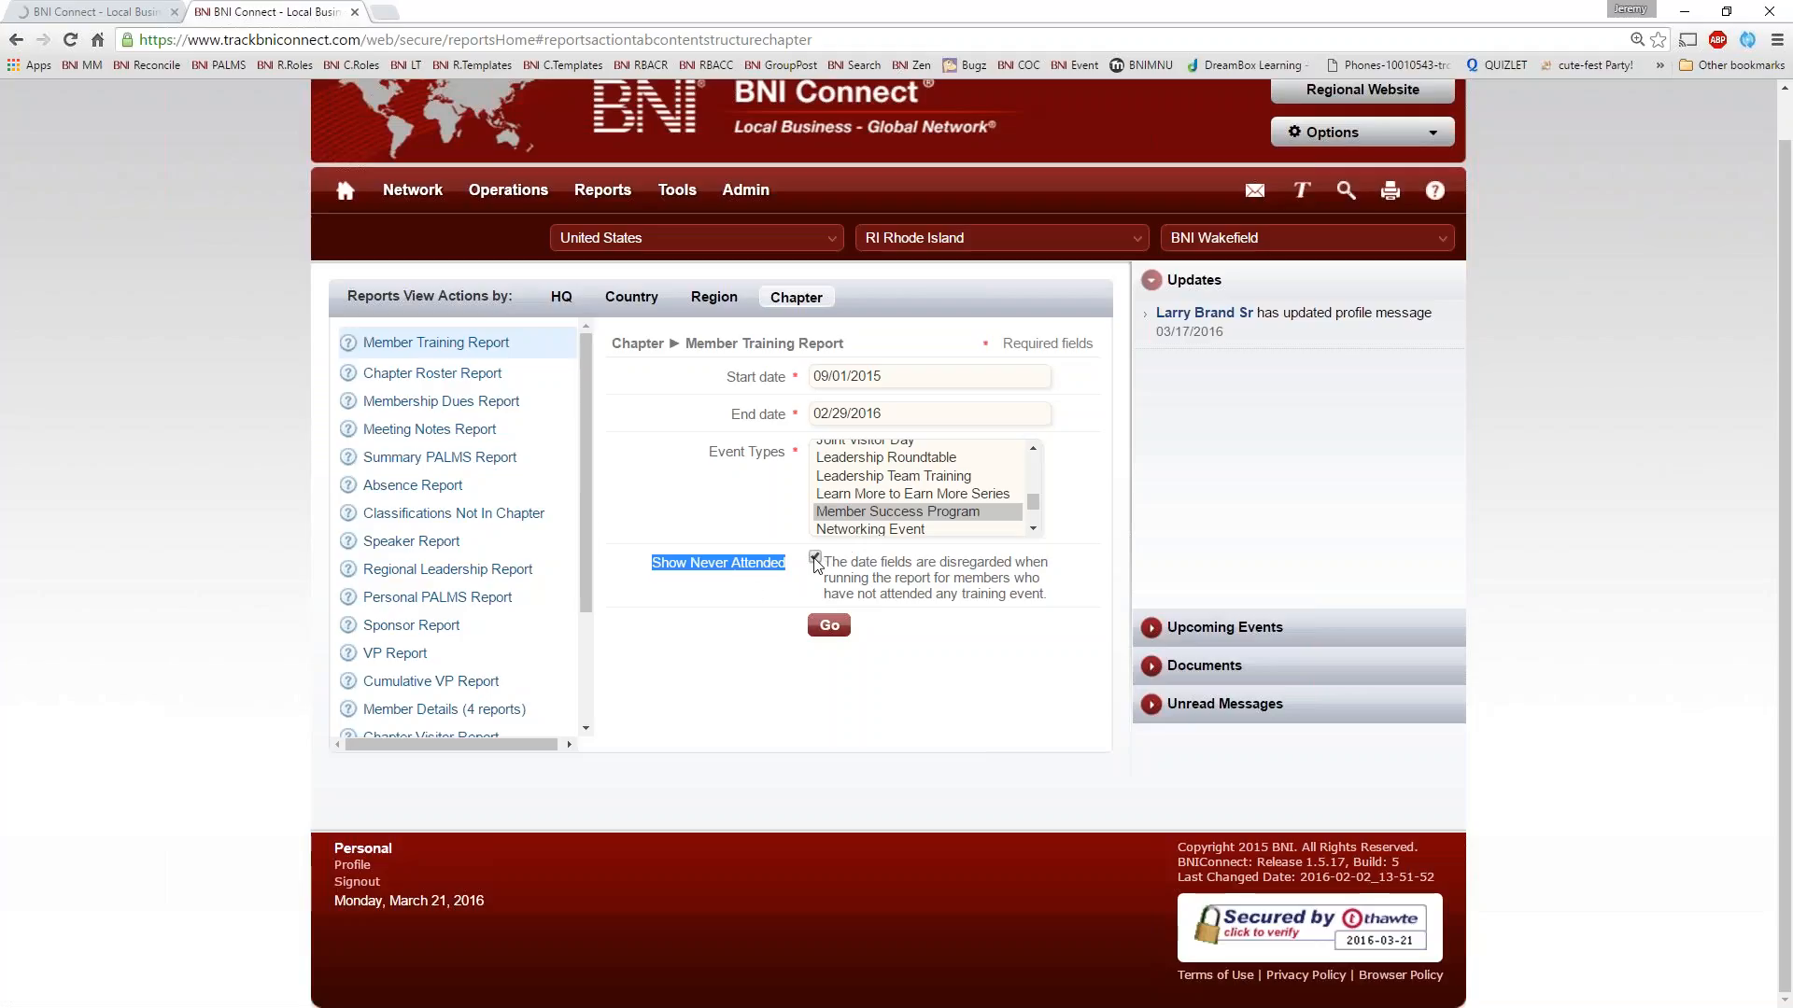
{"action": "left_click", "coordinate": [829, 626]}
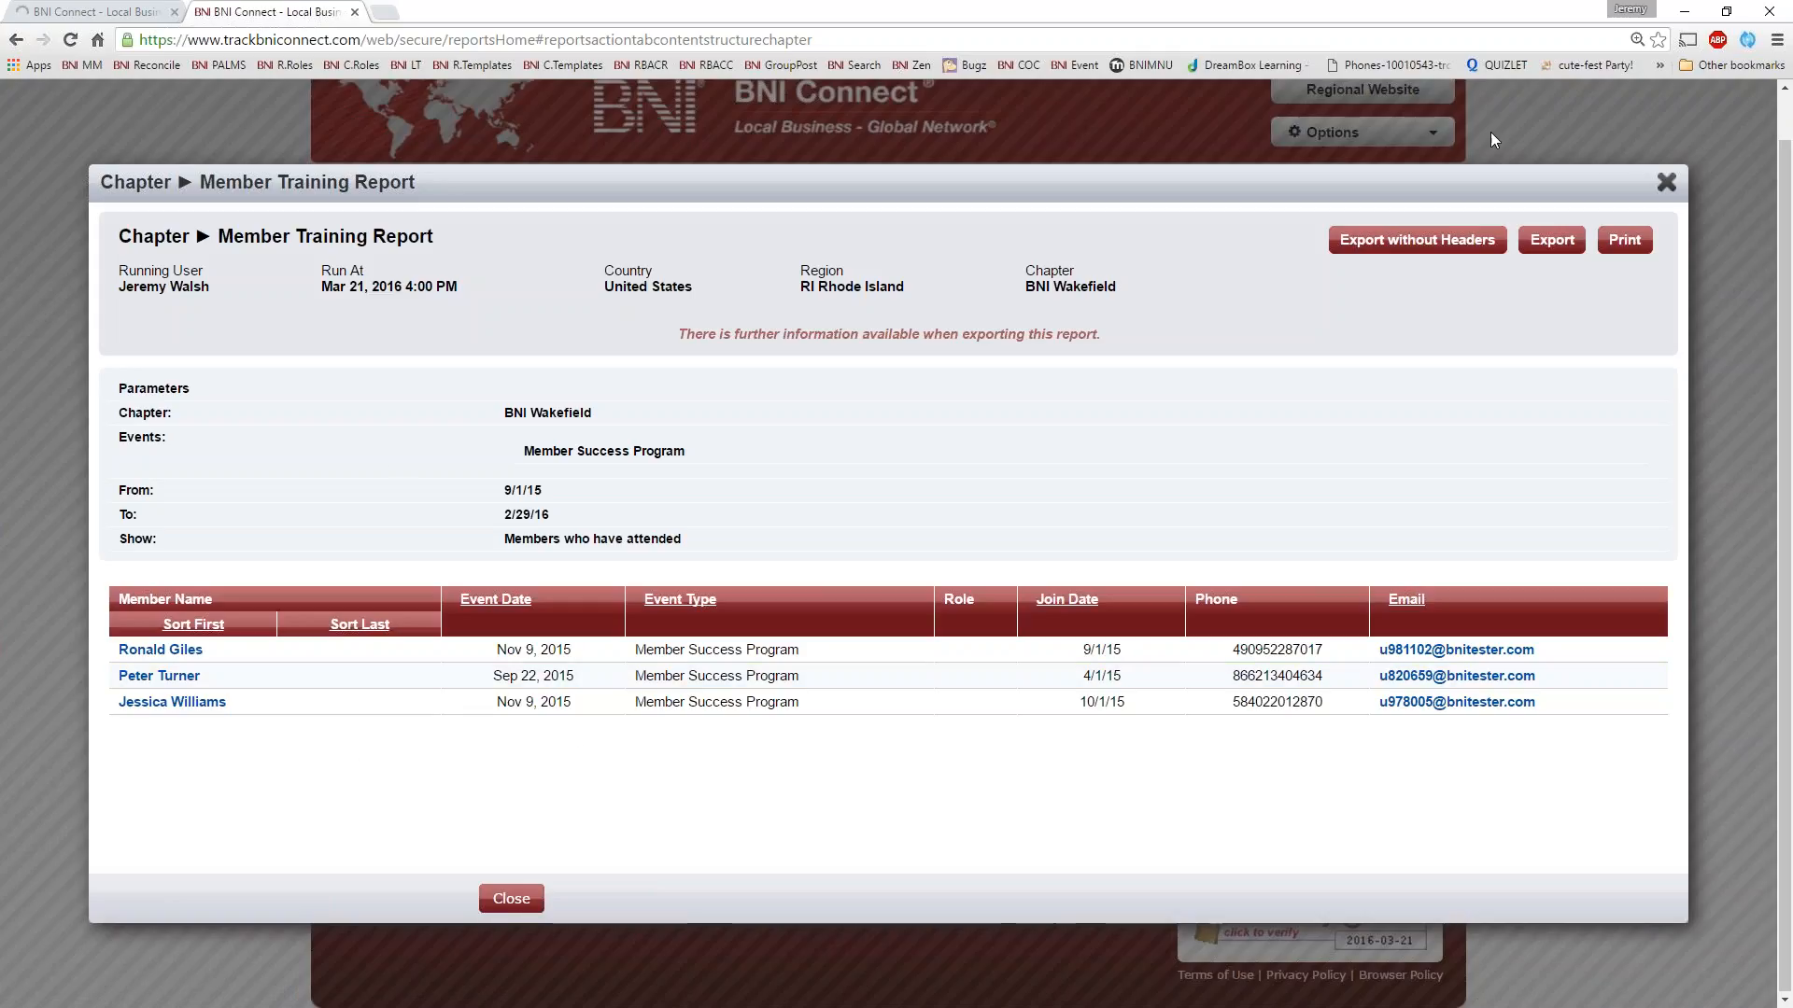
{"action": "left_click", "coordinate": [1666, 183]}
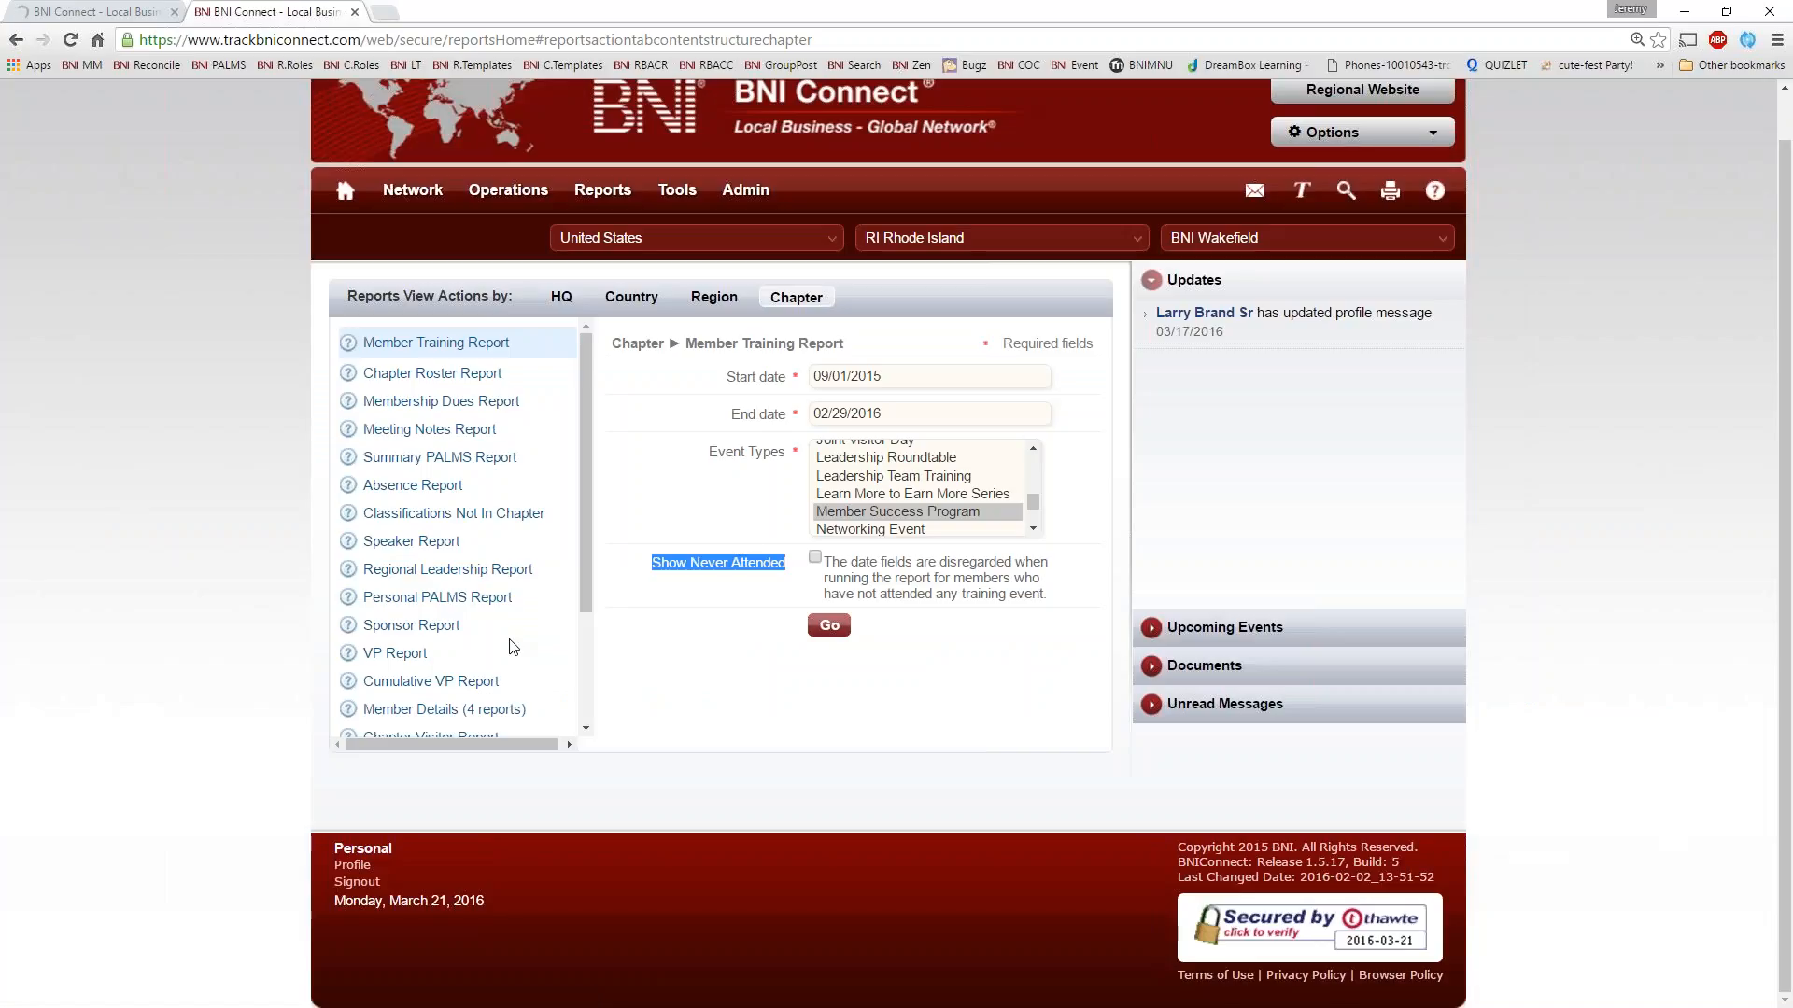
Run the Chapter Roster Report and review its officers, regional leadership and member list
{"action": "left_click", "coordinate": [421, 374]}
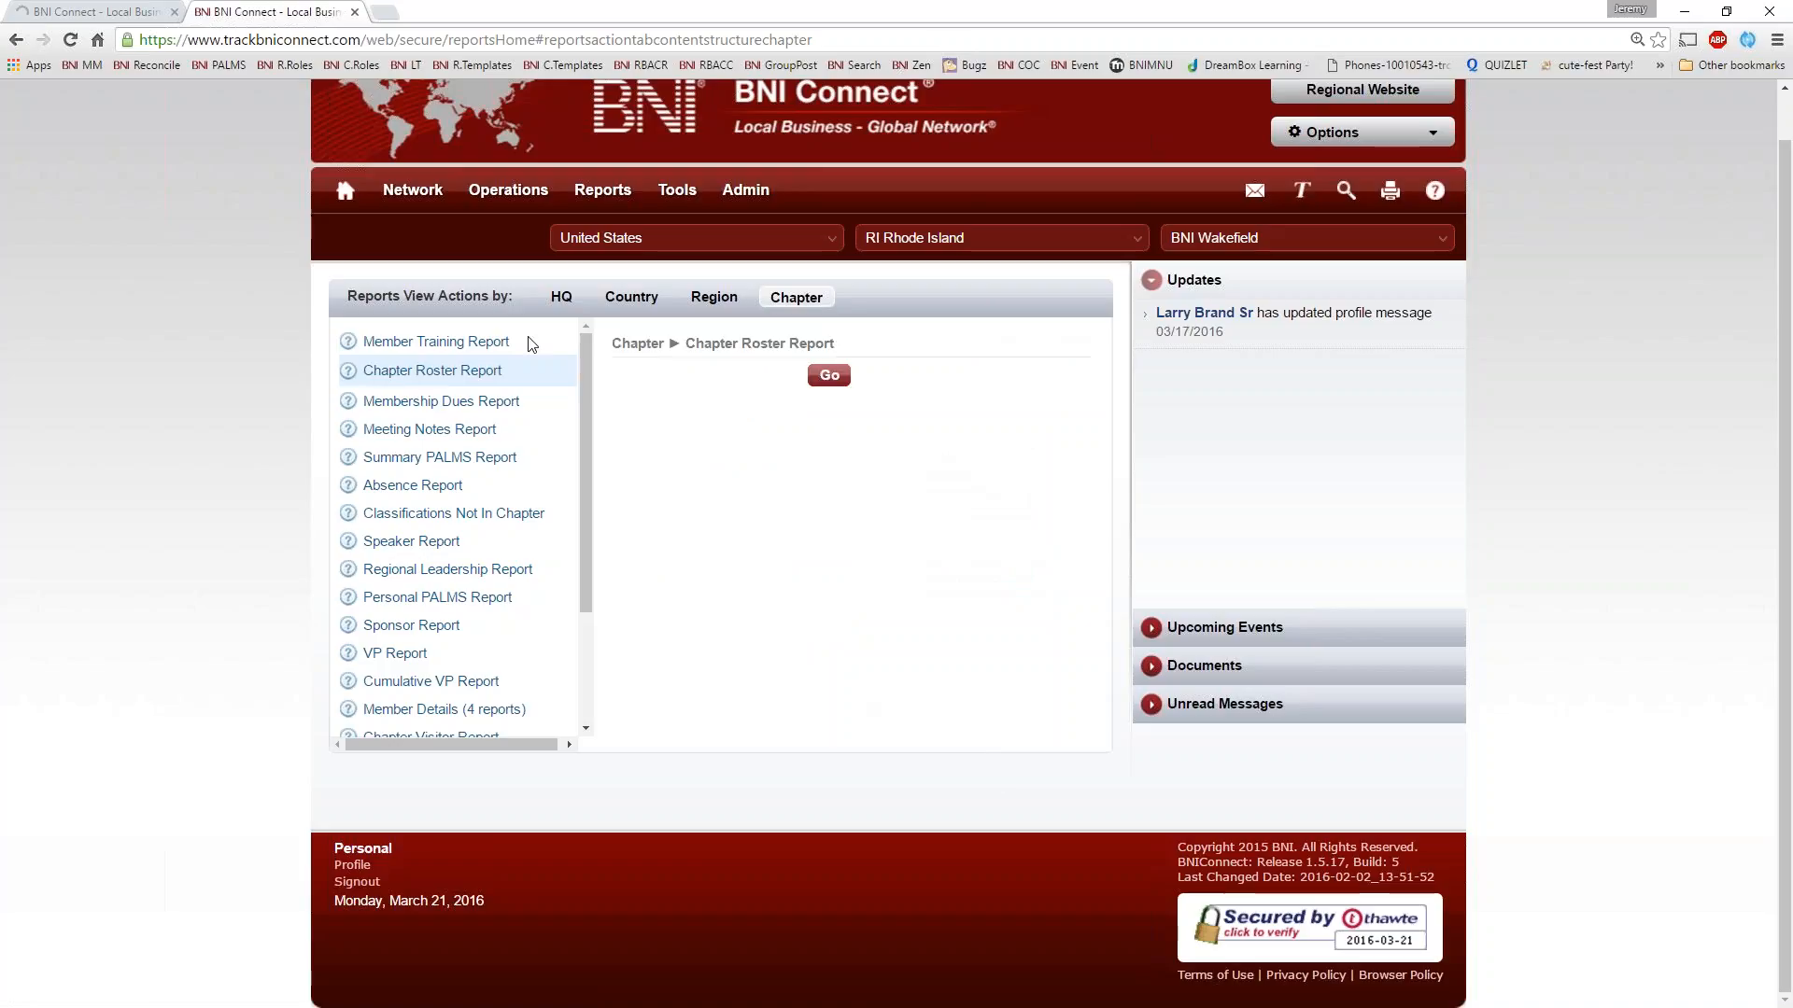
{"action": "left_click", "coordinate": [828, 374]}
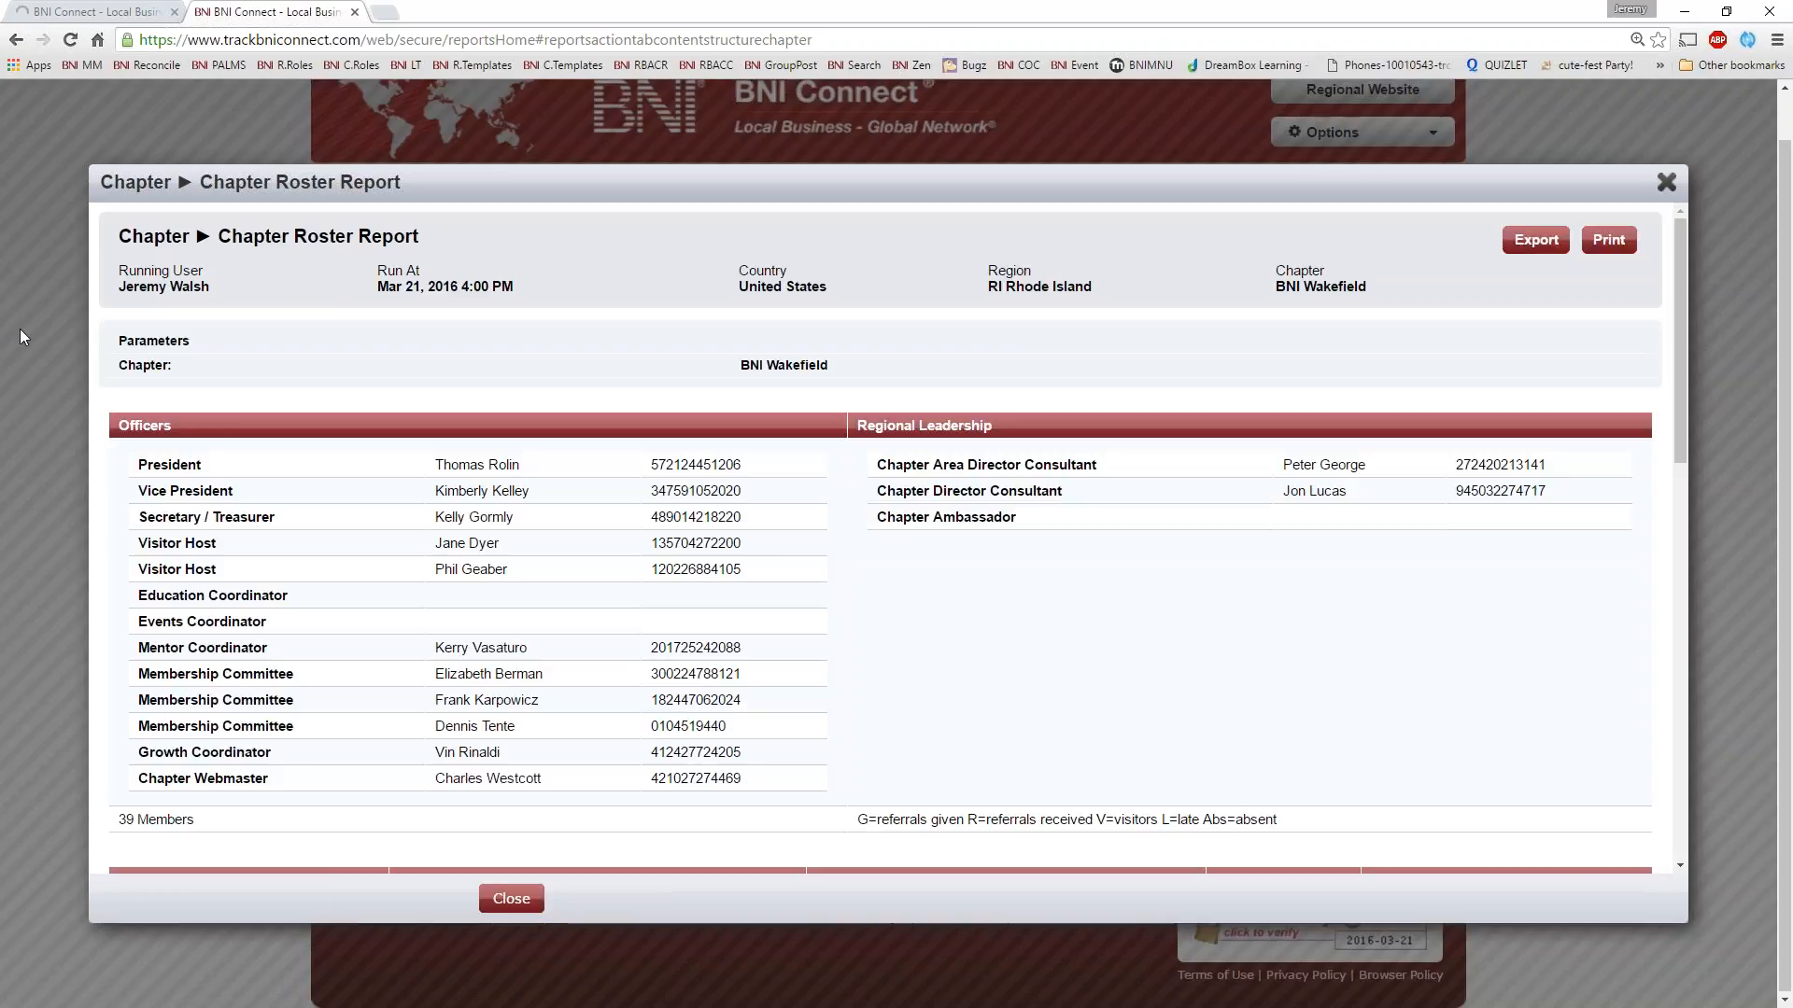
{"action": "scroll", "coordinate": [449, 517], "scroll_direction": "down", "scroll_amount": 10}
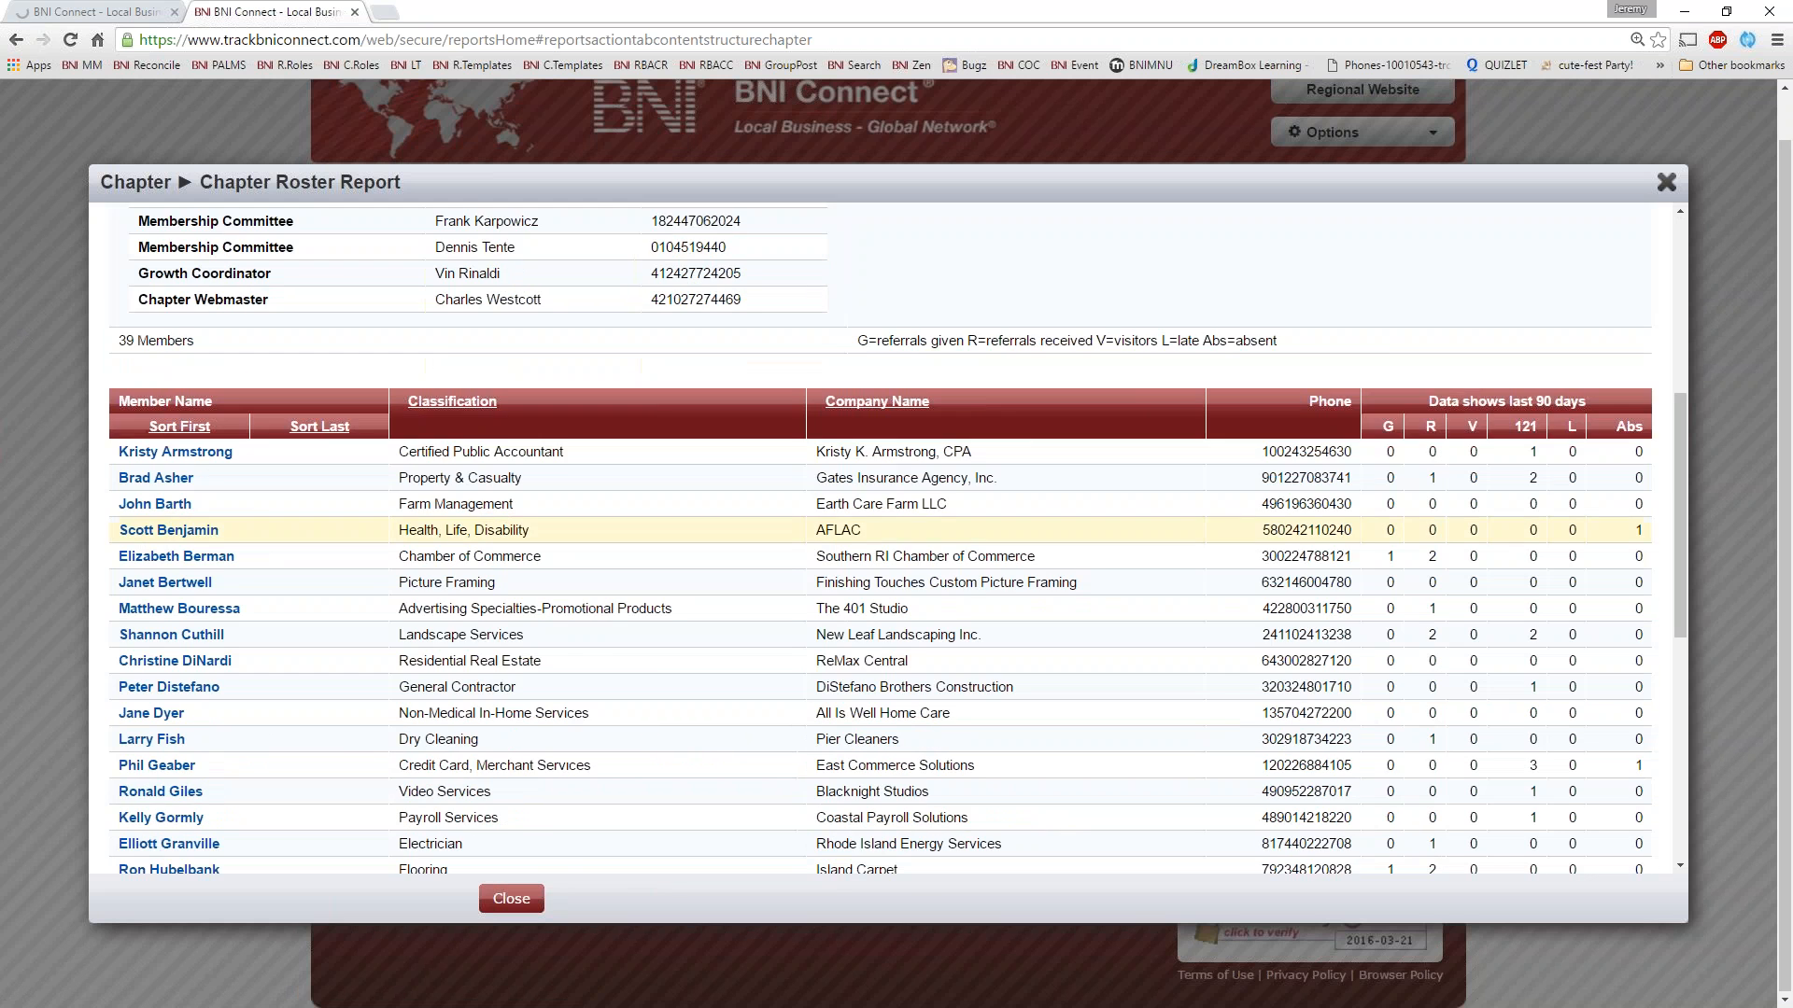
{"action": "scroll", "coordinate": [607, 458], "scroll_direction": "down", "scroll_amount": 3}
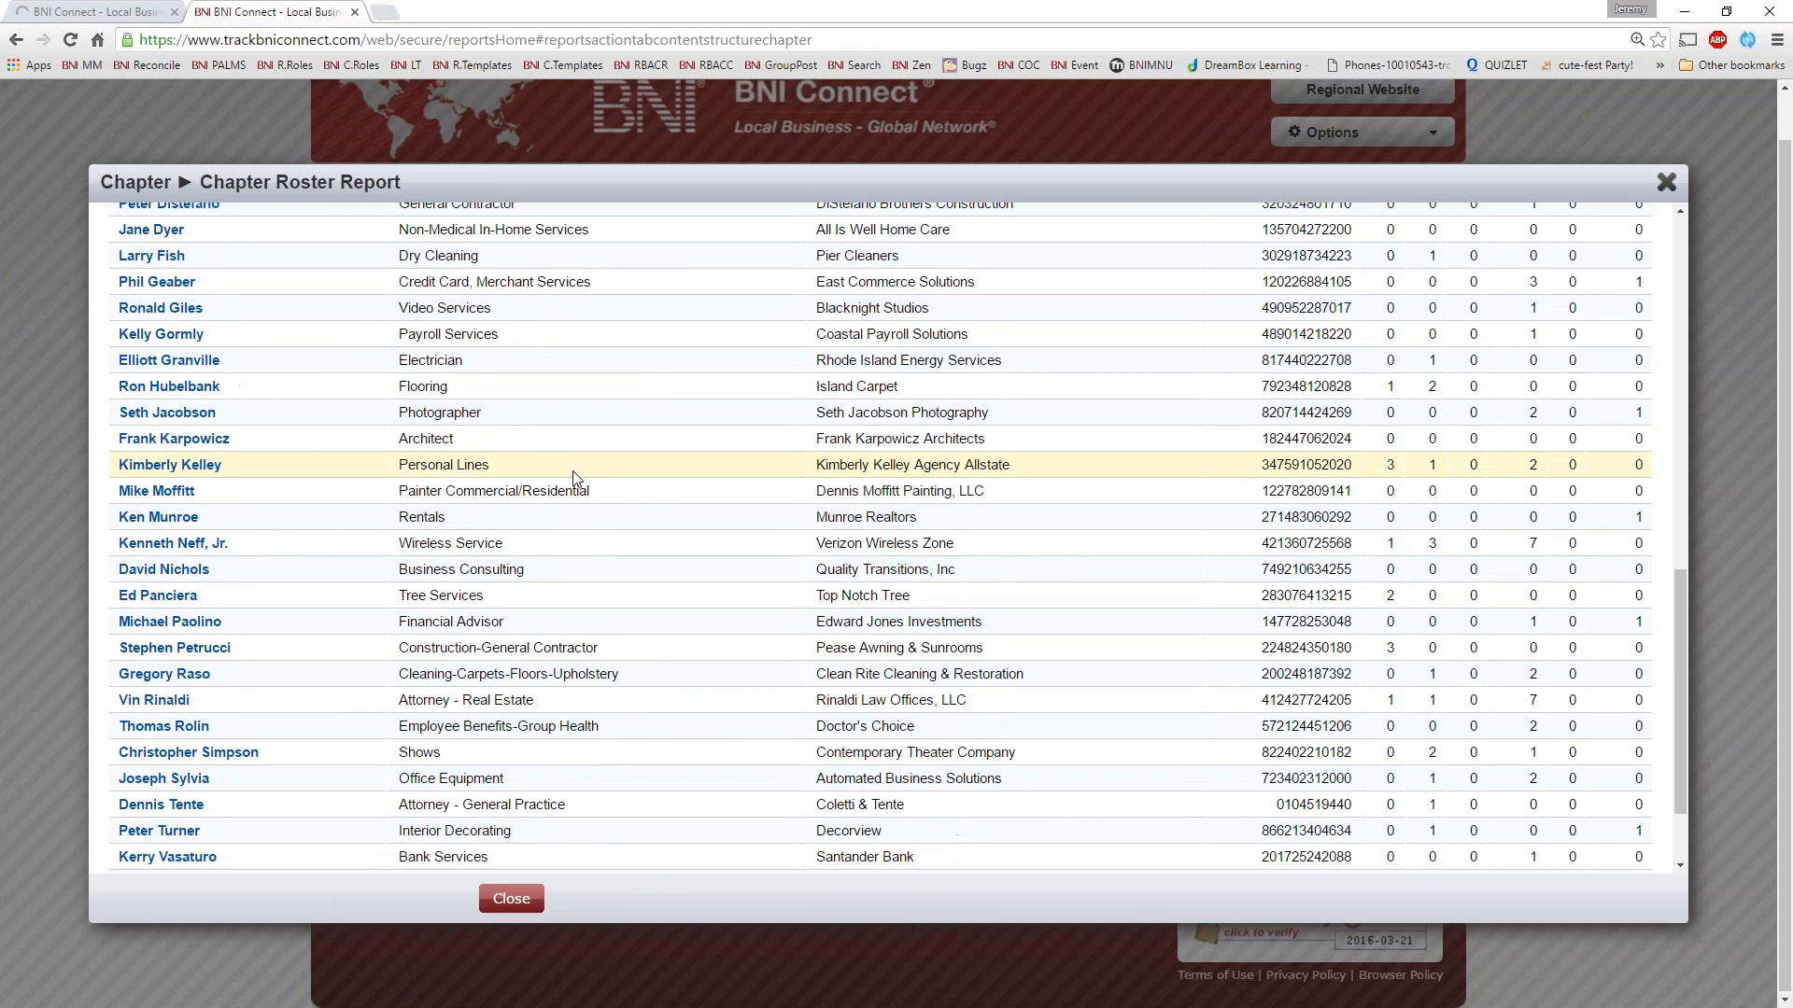
{"action": "scroll", "coordinate": [598, 532], "scroll_direction": "down", "scroll_amount": 1}
{"action": "scroll", "coordinate": [591, 529], "scroll_direction": "up", "scroll_amount": 2}
{"action": "scroll", "coordinate": [589, 523], "scroll_direction": "up", "scroll_amount": 15}
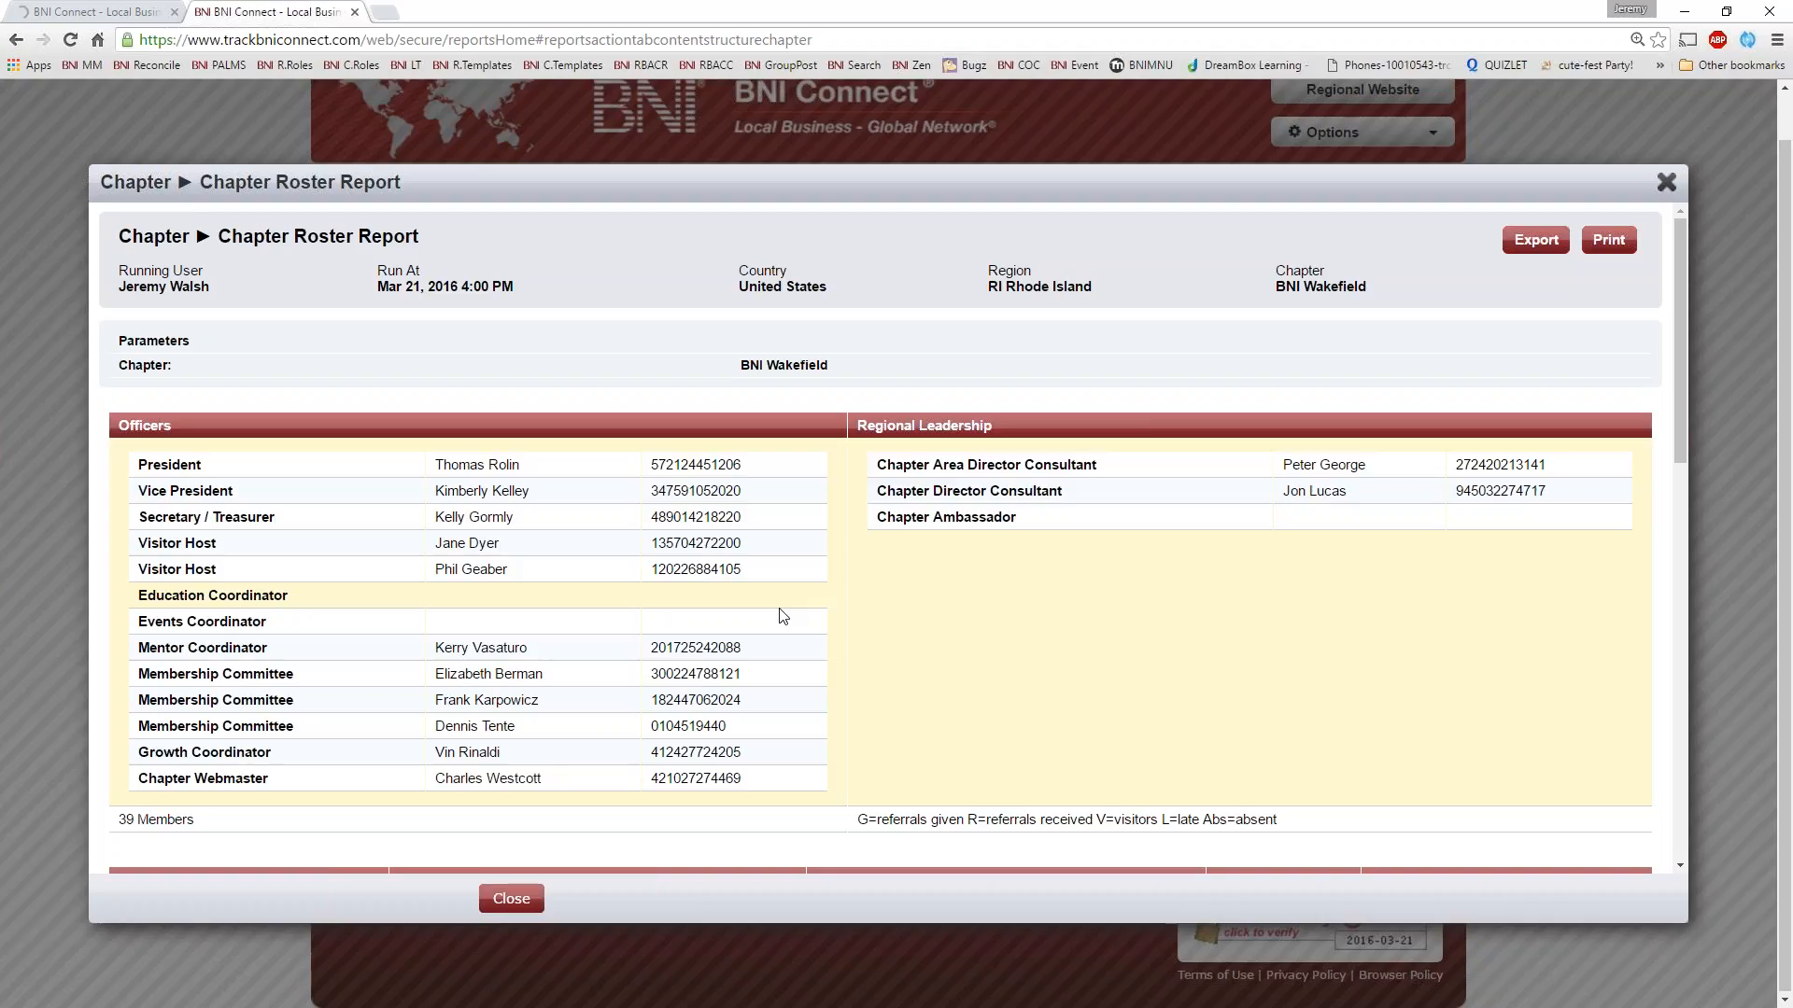
Review the Chapter Roster Report's member list and its 90-day activity columns, and close the report
{"action": "scroll", "coordinate": [841, 616], "scroll_direction": "down", "scroll_amount": 5}
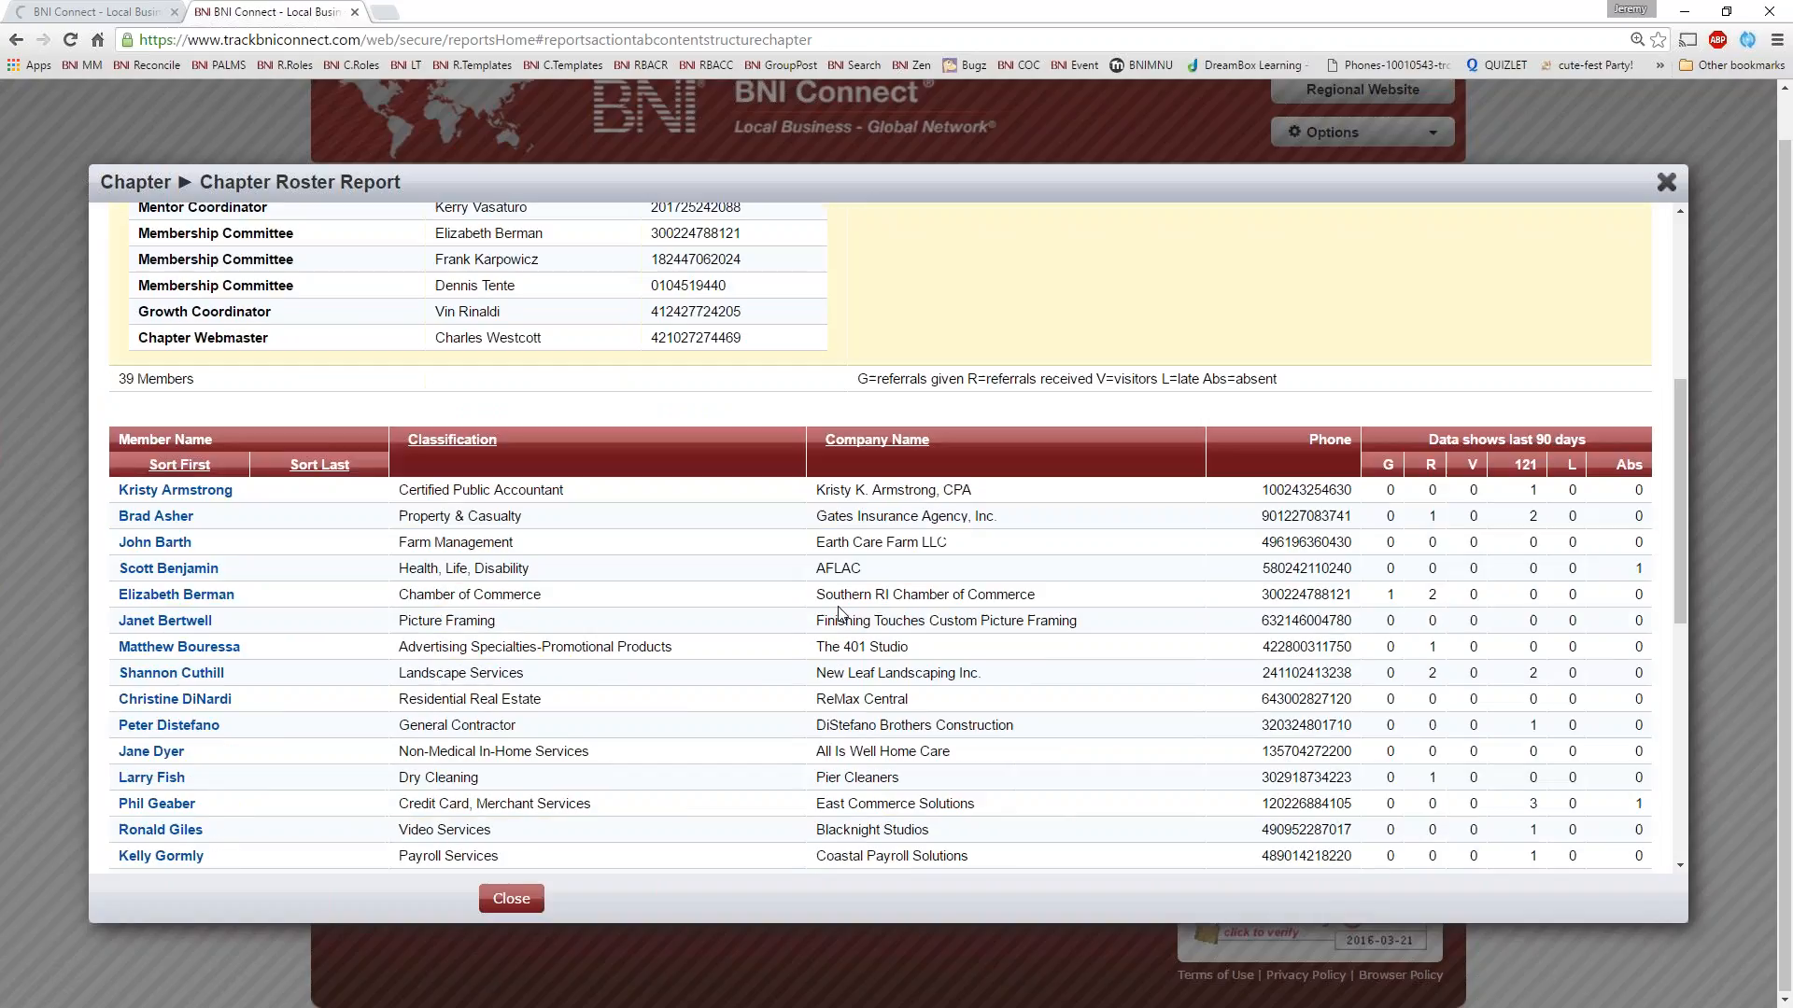
{"action": "scroll", "coordinate": [850, 635], "scroll_direction": "down", "scroll_amount": 2}
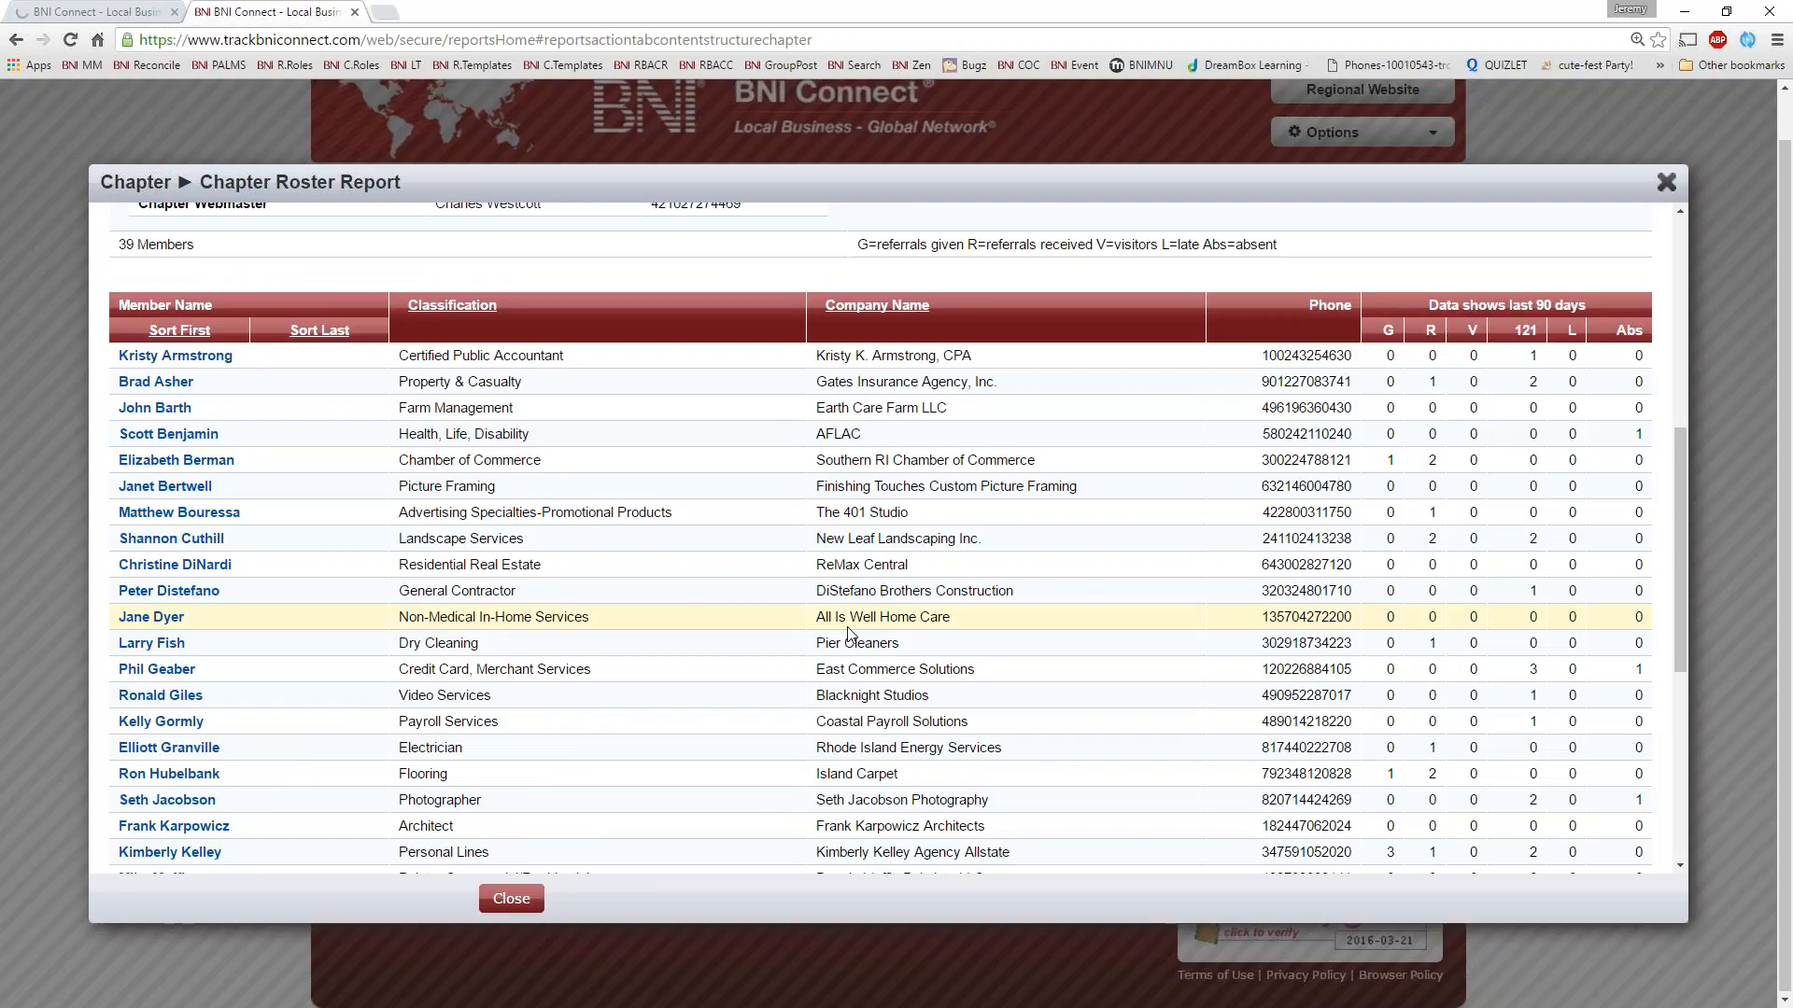
{"action": "scroll", "coordinate": [1459, 427], "scroll_direction": "down", "scroll_amount": 1}
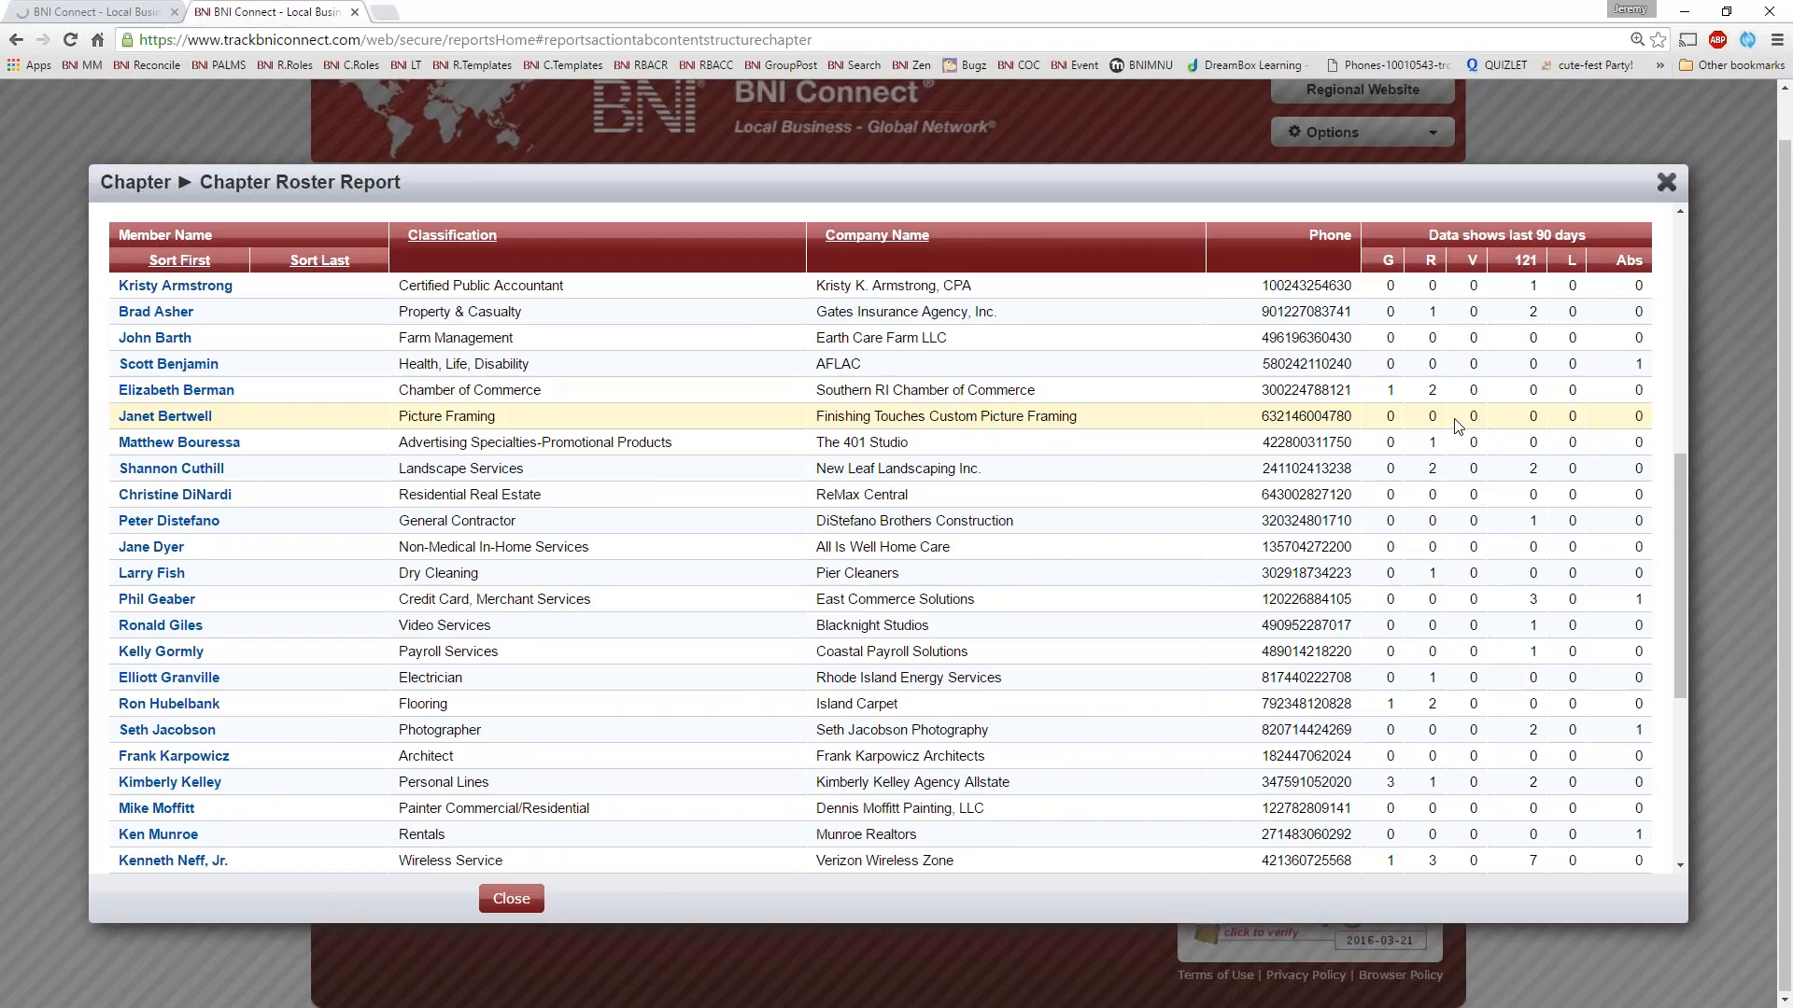
{"action": "scroll", "coordinate": [1459, 523], "scroll_direction": "down", "scroll_amount": 2}
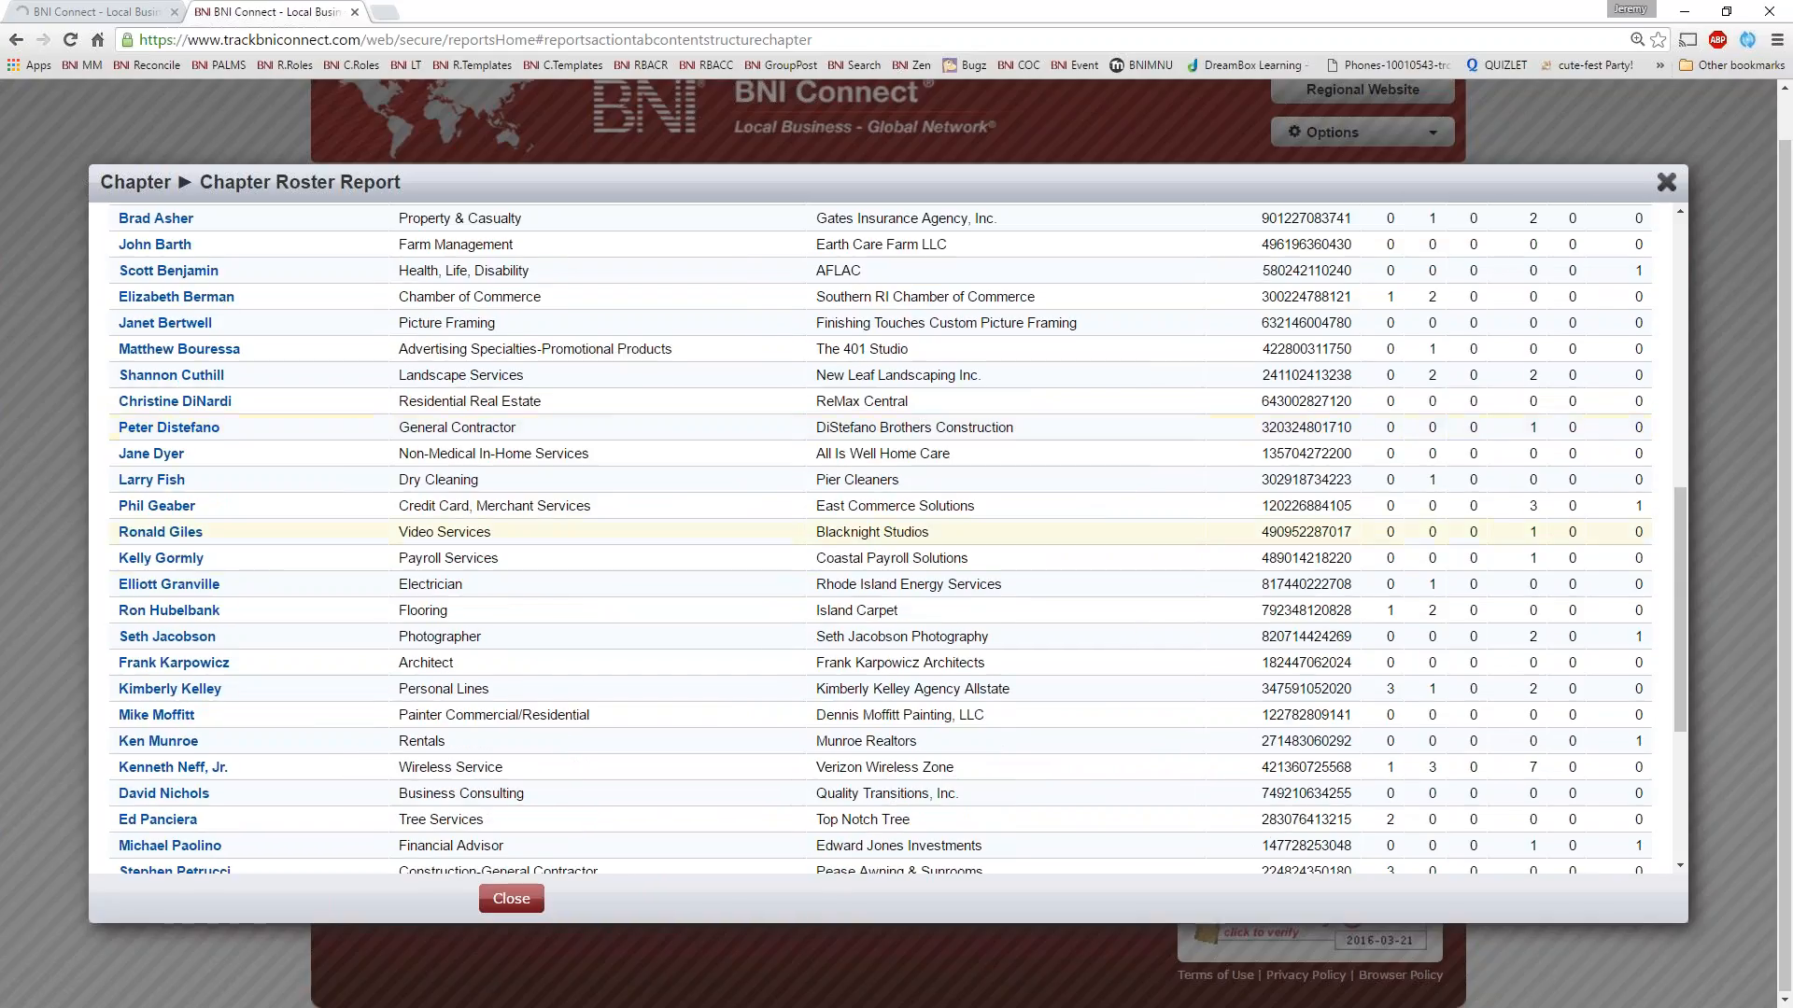
{"action": "scroll", "coordinate": [1458, 575], "scroll_direction": "up", "scroll_amount": 1}
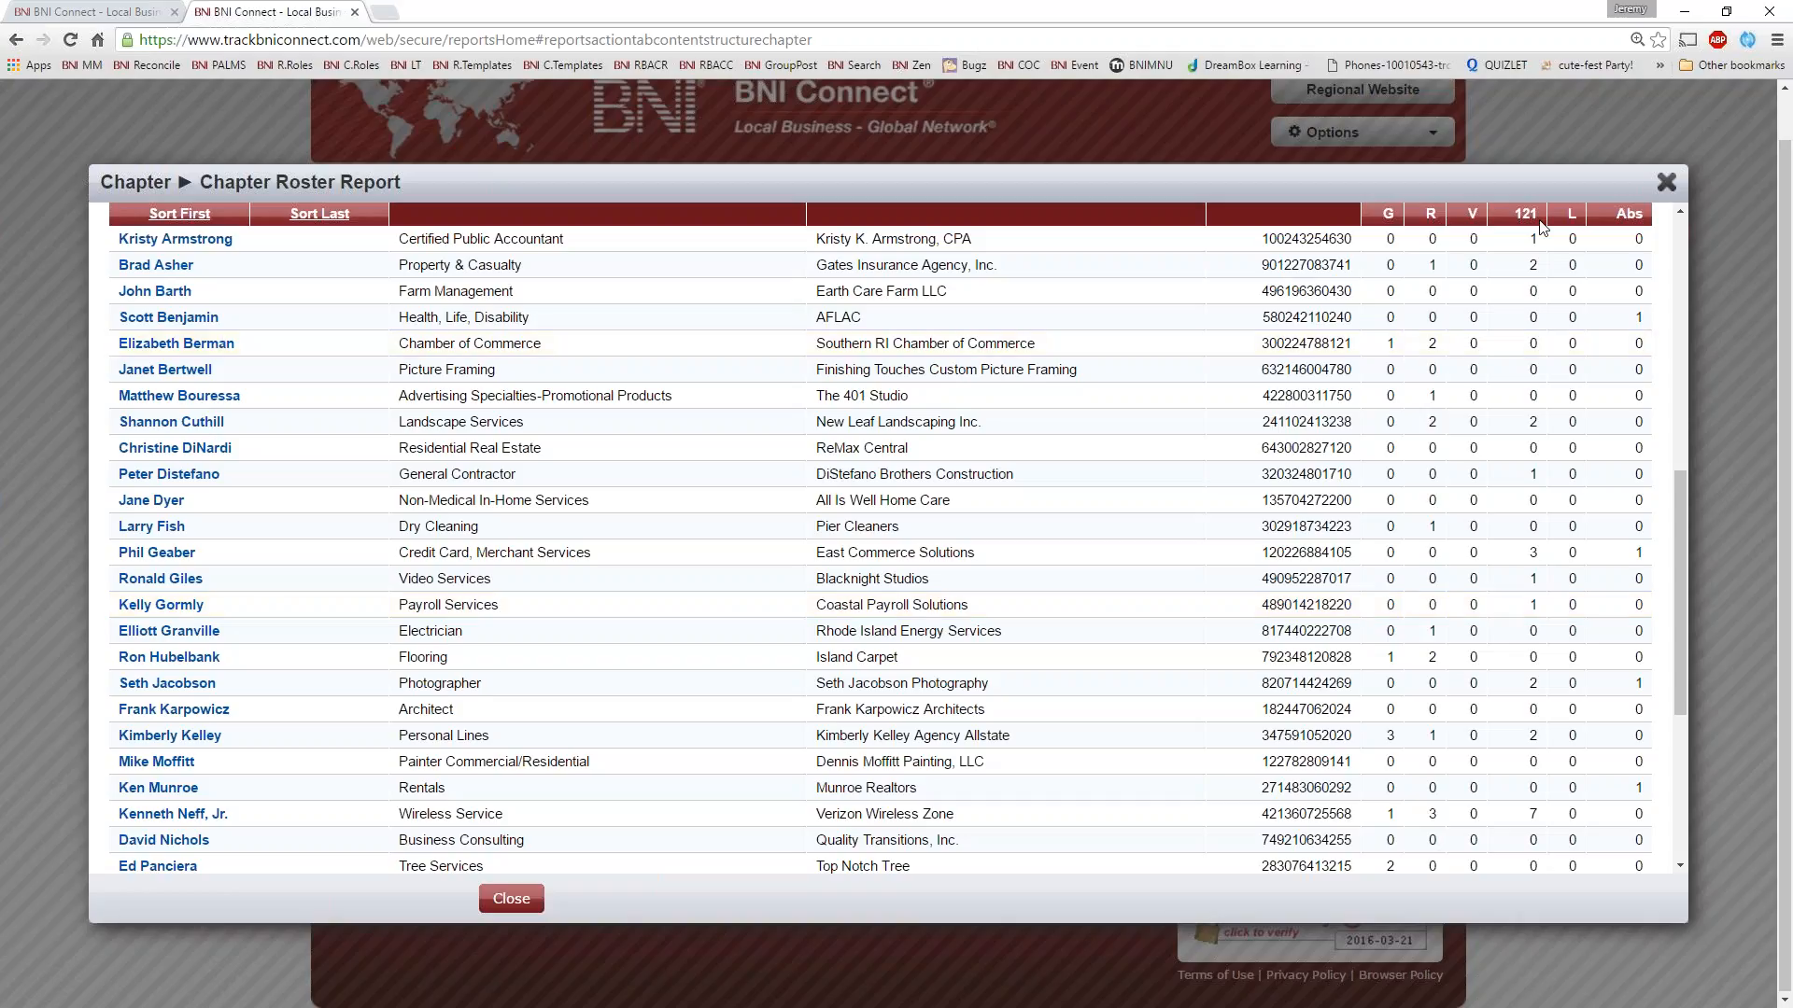
{"action": "left_click", "coordinate": [1665, 182]}
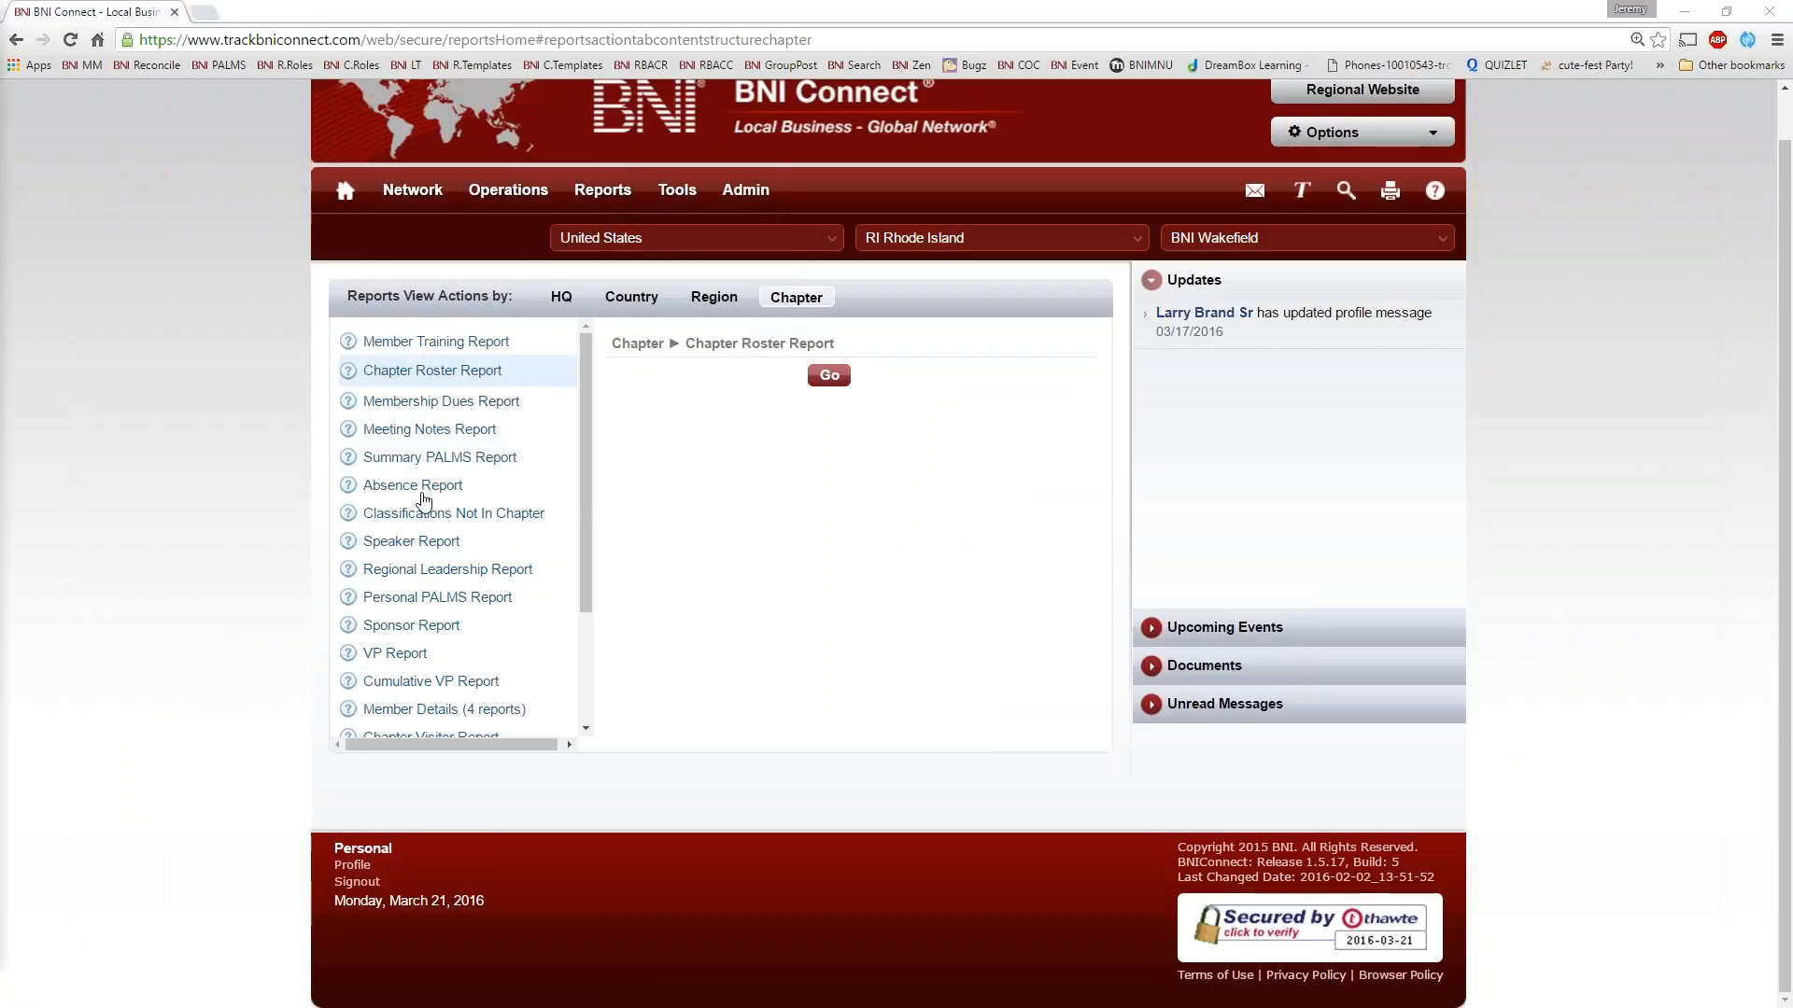
Run the Membership Dues Report dated 03/21/2016 and review its active, new, late and expired or dropped member sections
{"action": "left_click", "coordinate": [472, 401]}
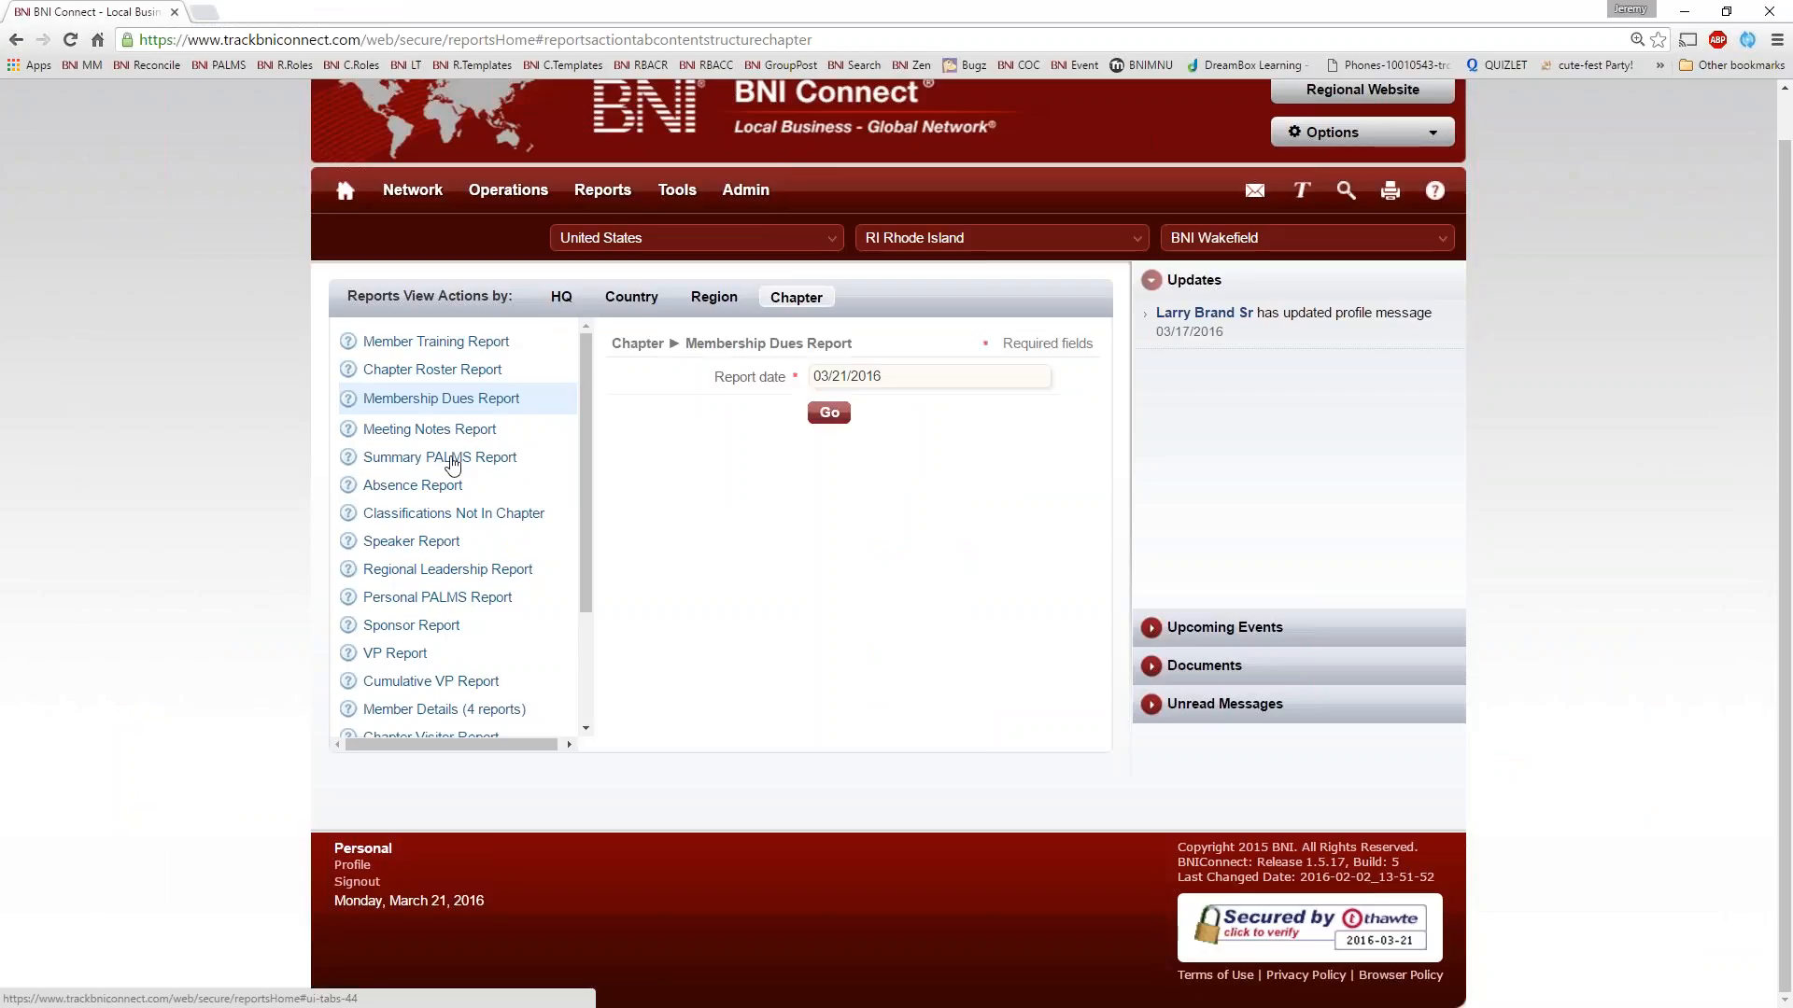
{"action": "left_click", "coordinate": [829, 413]}
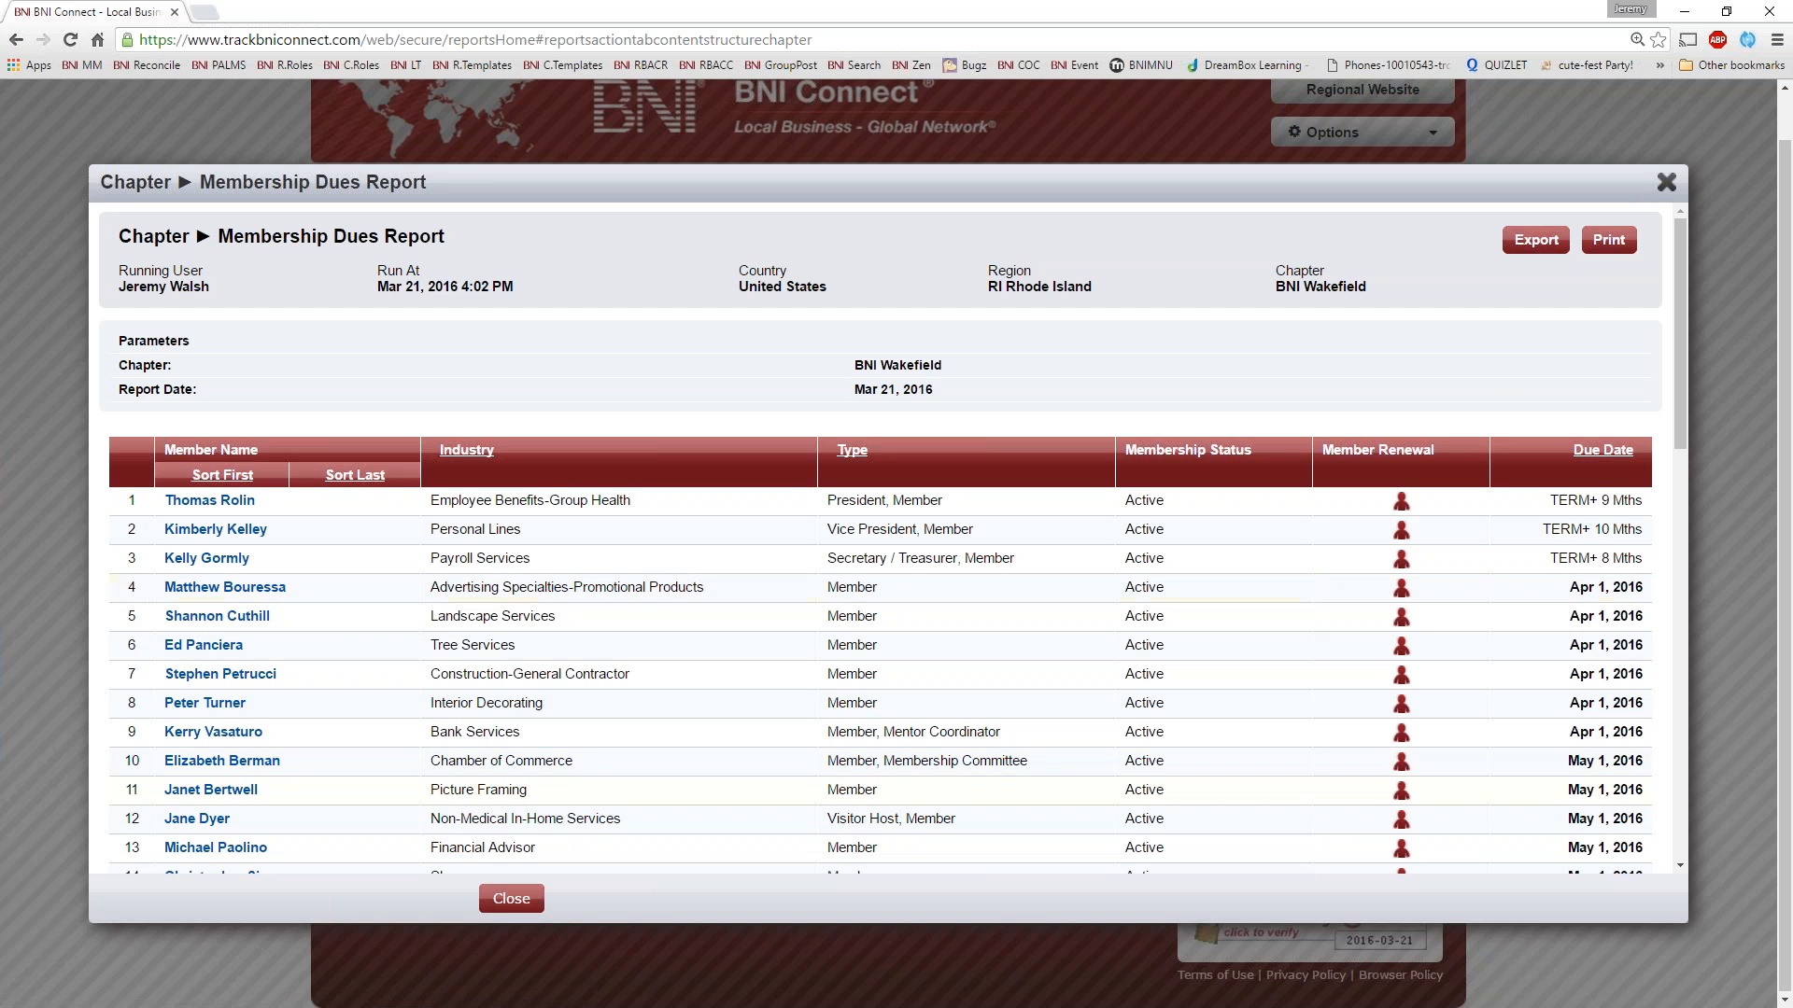
{"action": "scroll", "coordinate": [880, 538], "scroll_direction": "down", "scroll_amount": 9}
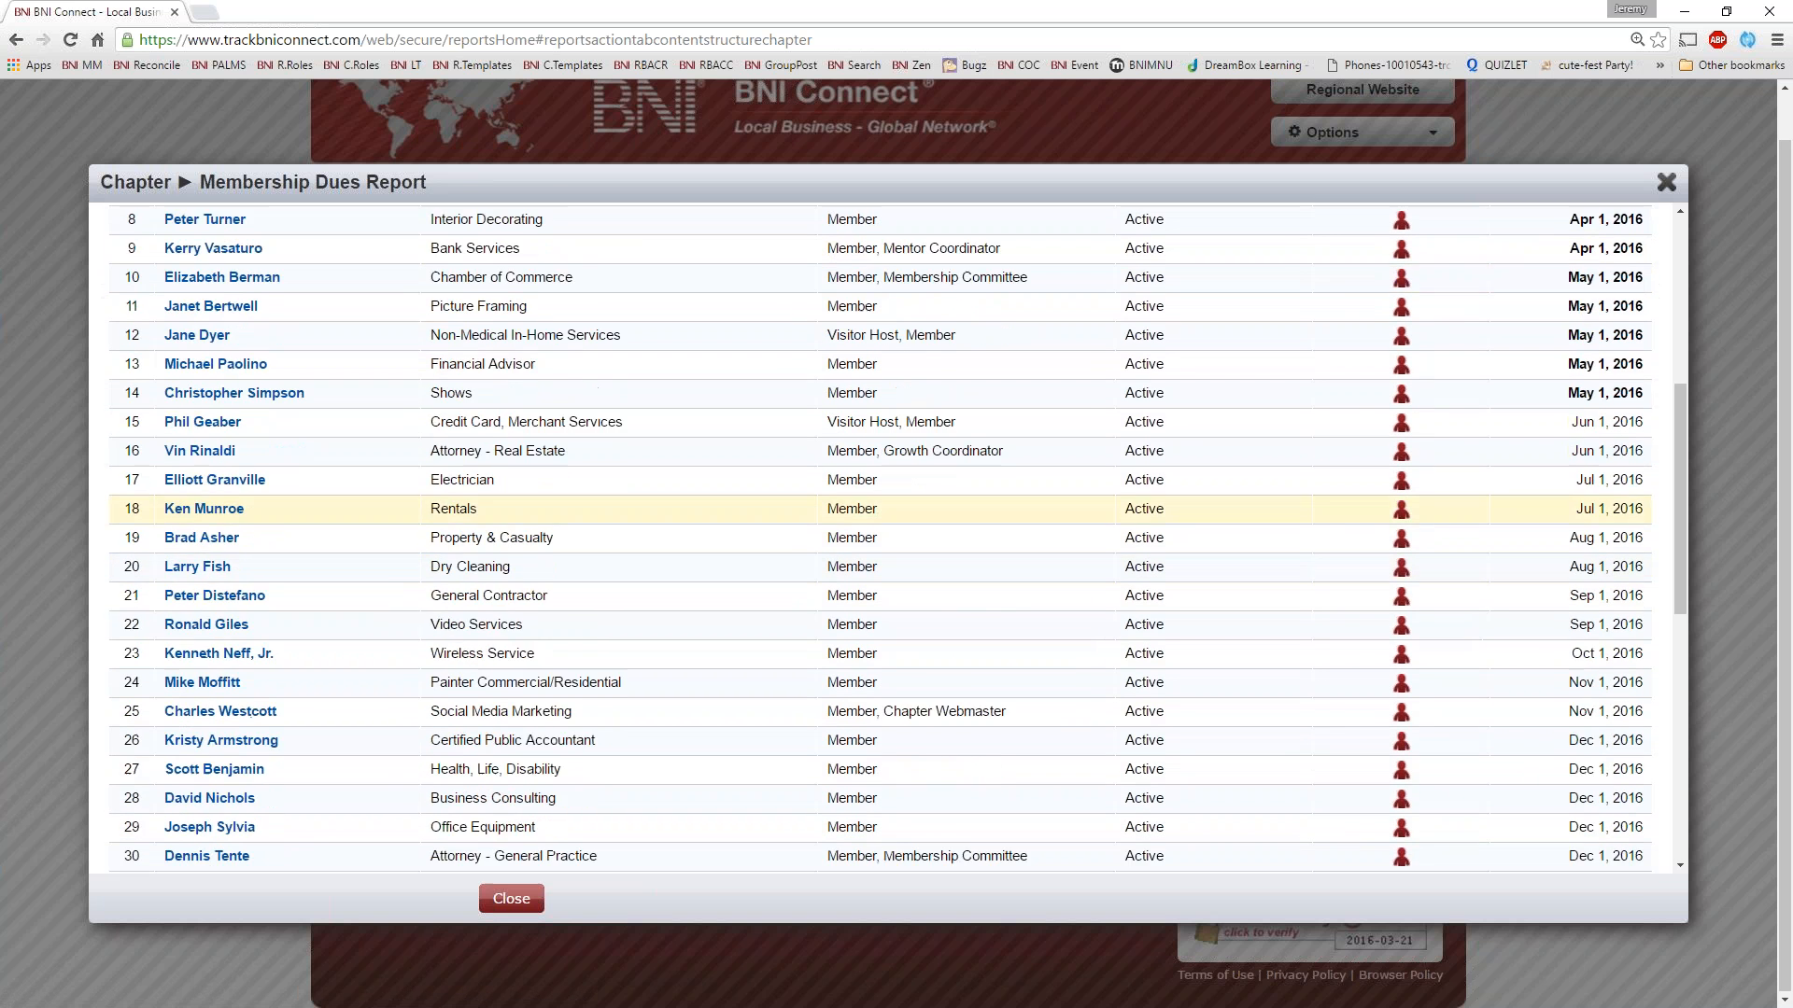
{"action": "scroll", "coordinate": [880, 471], "scroll_direction": "up", "scroll_amount": 5}
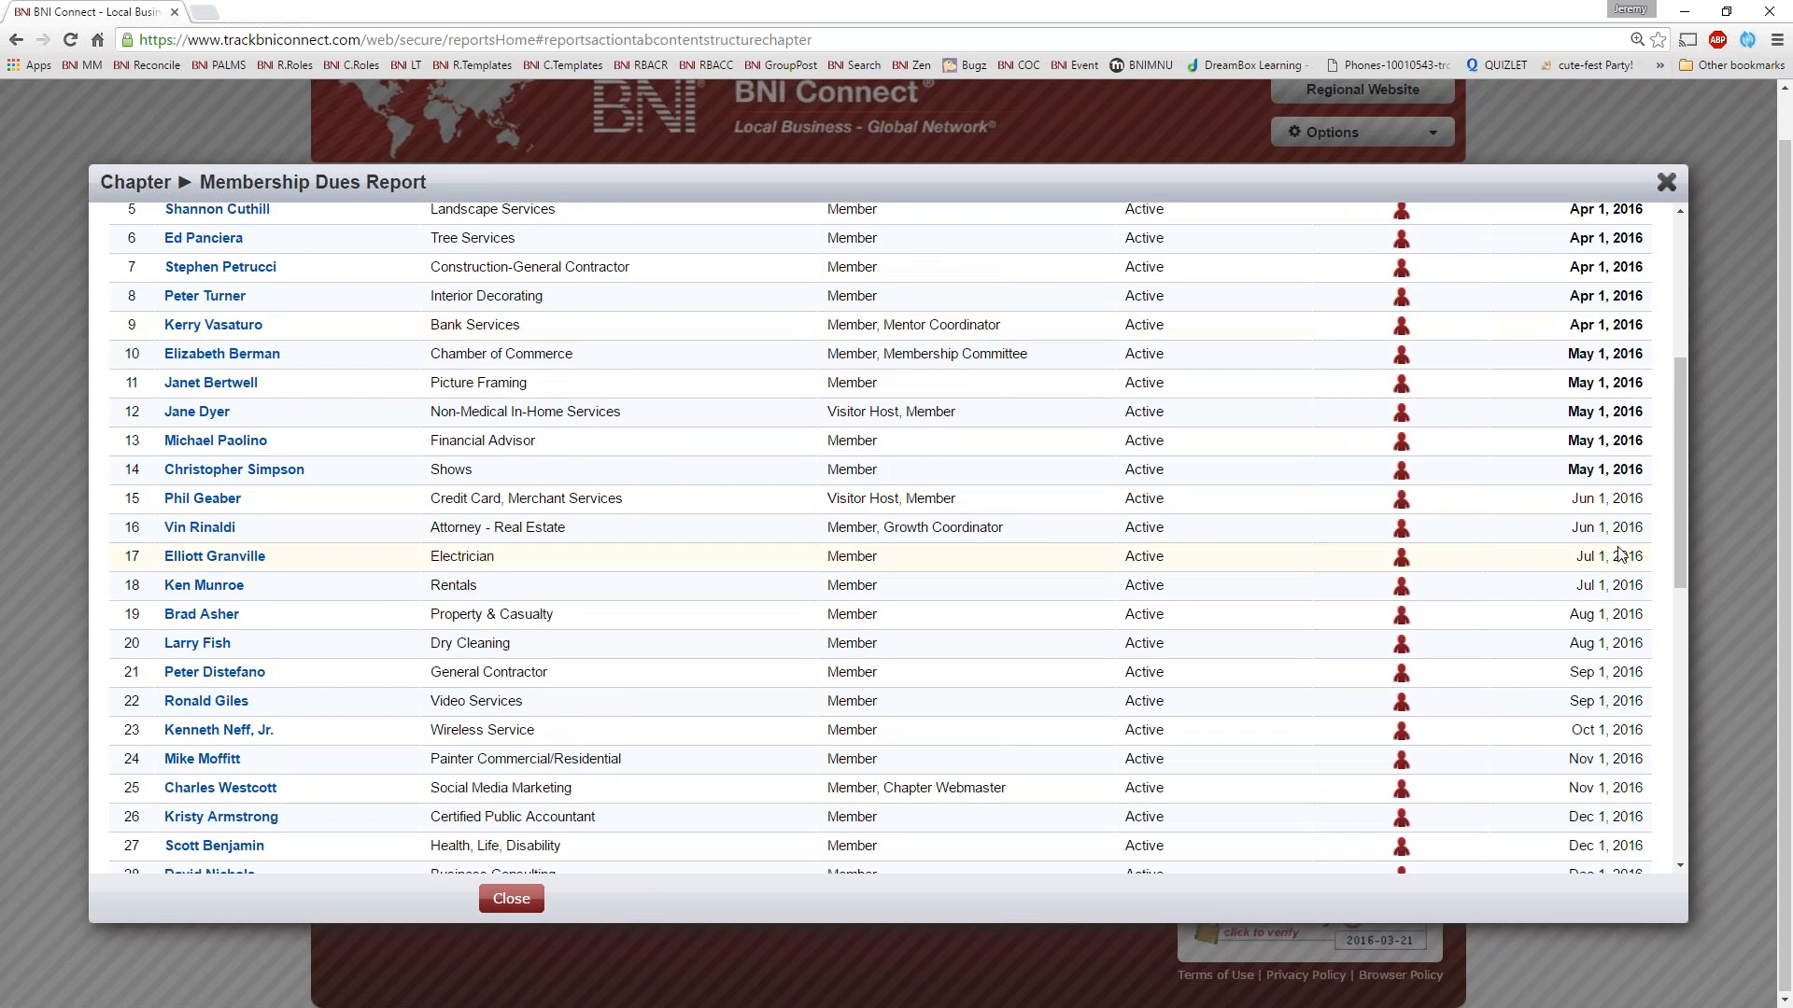
{"action": "scroll", "coordinate": [880, 472], "scroll_direction": "down", "scroll_amount": 5}
{"action": "scroll", "coordinate": [594, 464], "scroll_direction": "down", "scroll_amount": 4}
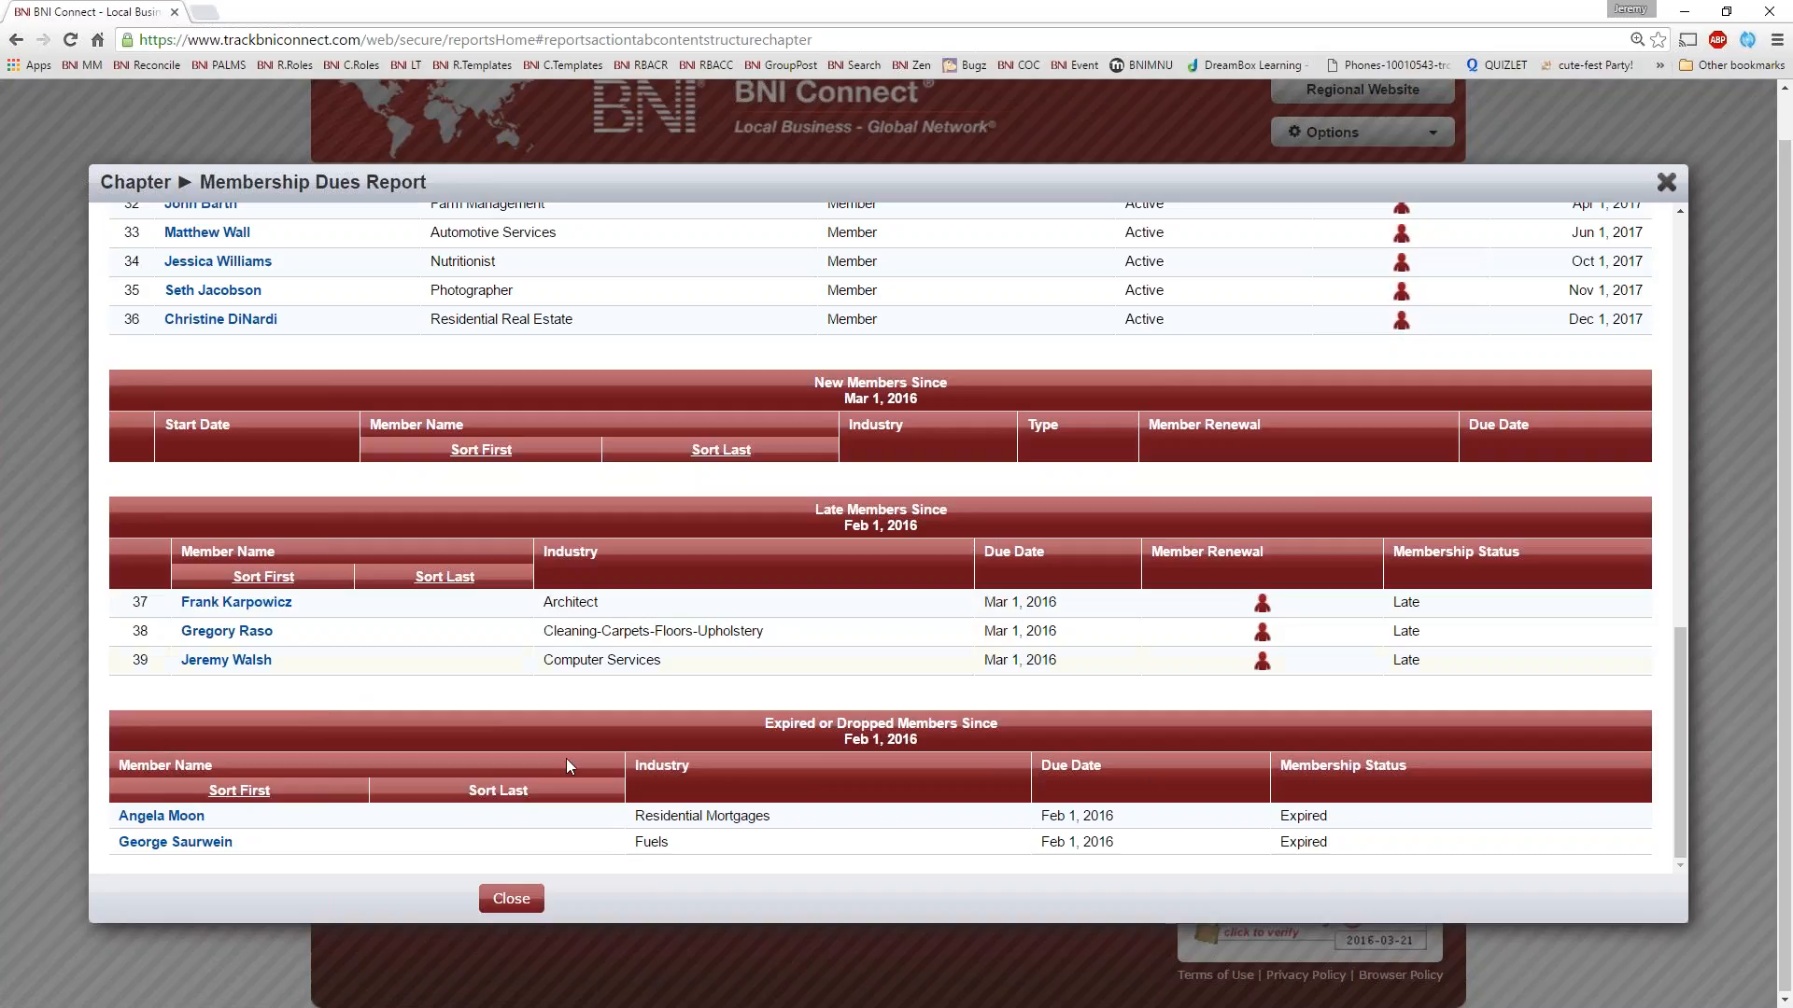
{"action": "scroll", "coordinate": [592, 715], "scroll_direction": "down", "scroll_amount": 1}
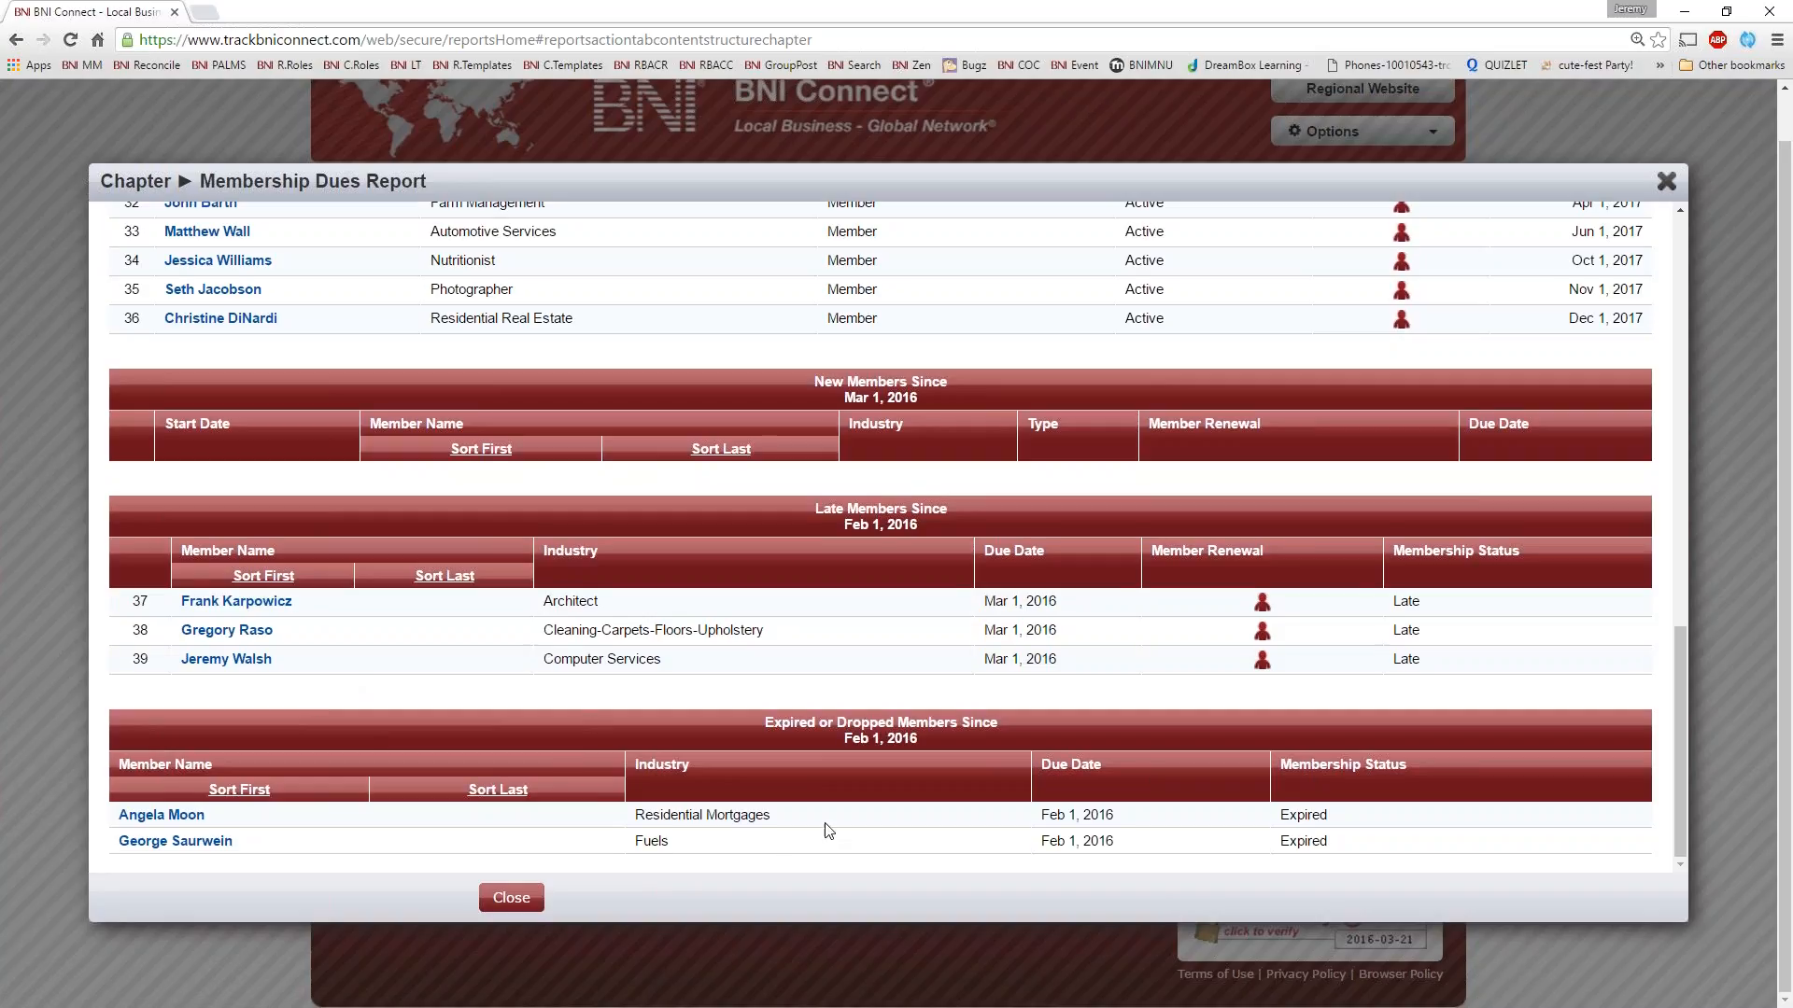
Examine the renewal links and the bold April and May 2016 due dates in the Membership Dues Report, and close it
{"action": "scroll", "coordinate": [815, 805], "scroll_direction": "up", "scroll_amount": 15}
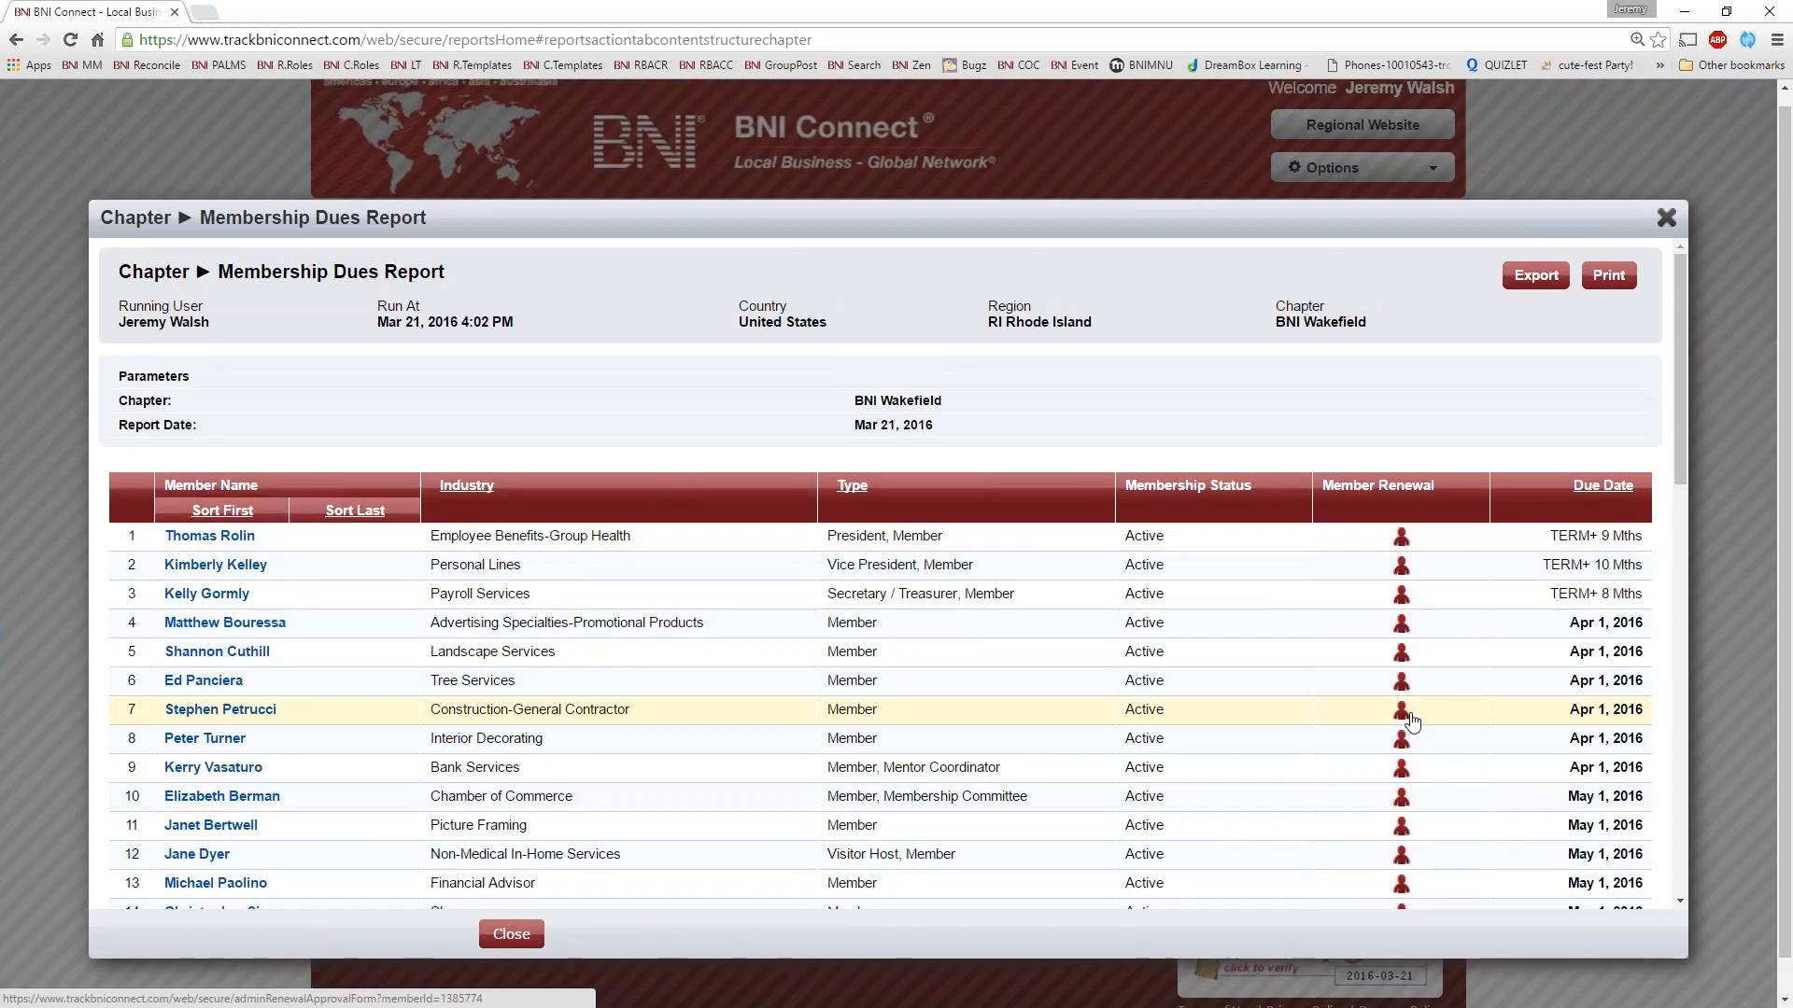
{"action": "scroll", "coordinate": [1411, 721], "scroll_direction": "down", "scroll_amount": 3}
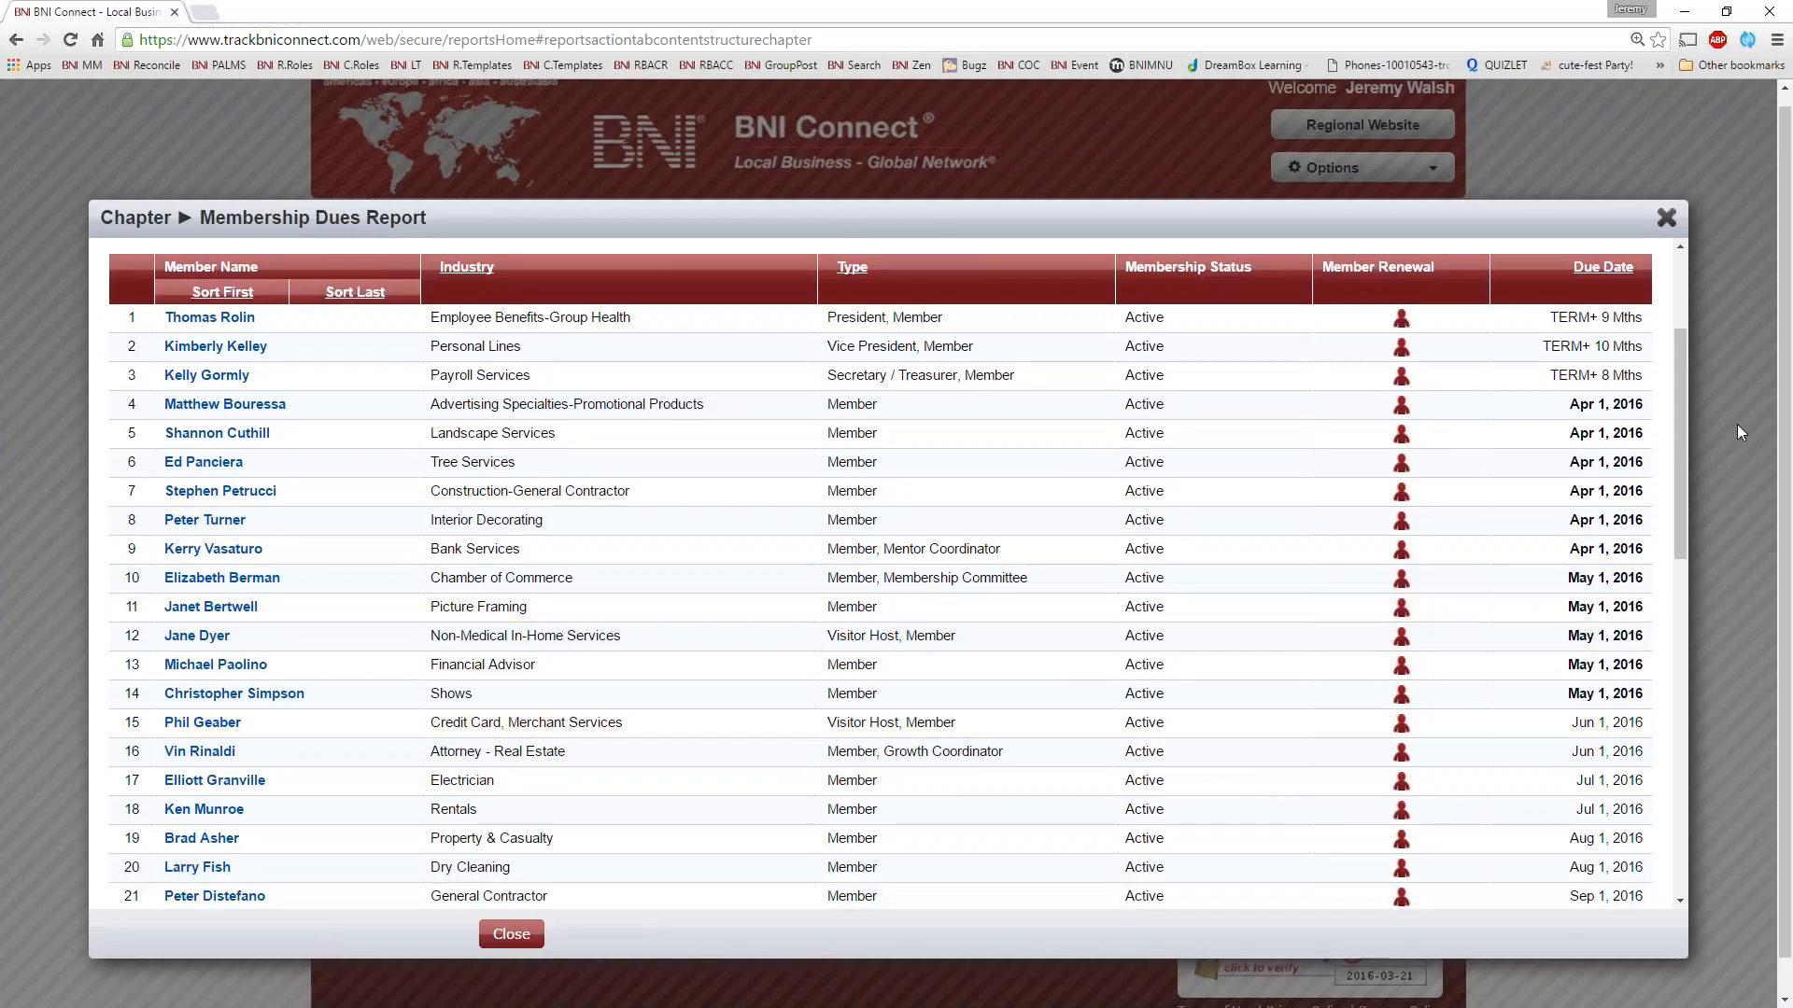
{"action": "left_click_drag", "start_coordinate": [1571, 404], "coordinate": [1644, 695]}
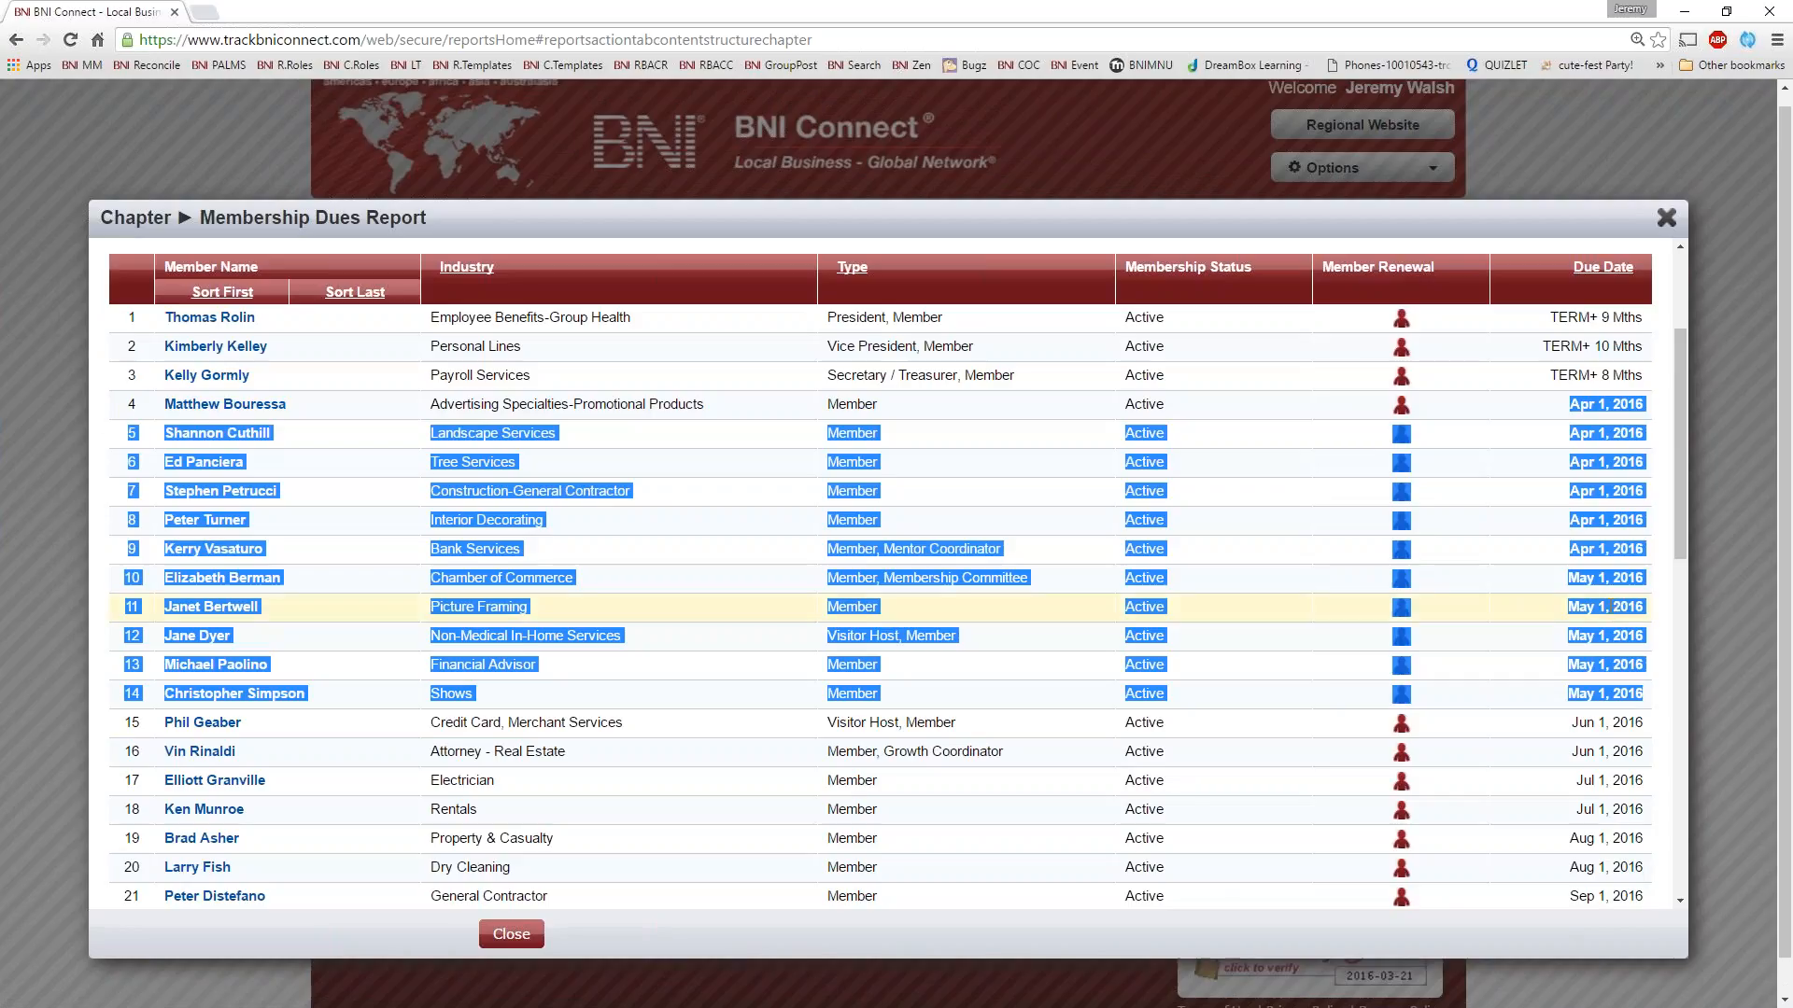
{"action": "left_click", "coordinate": [1532, 523]}
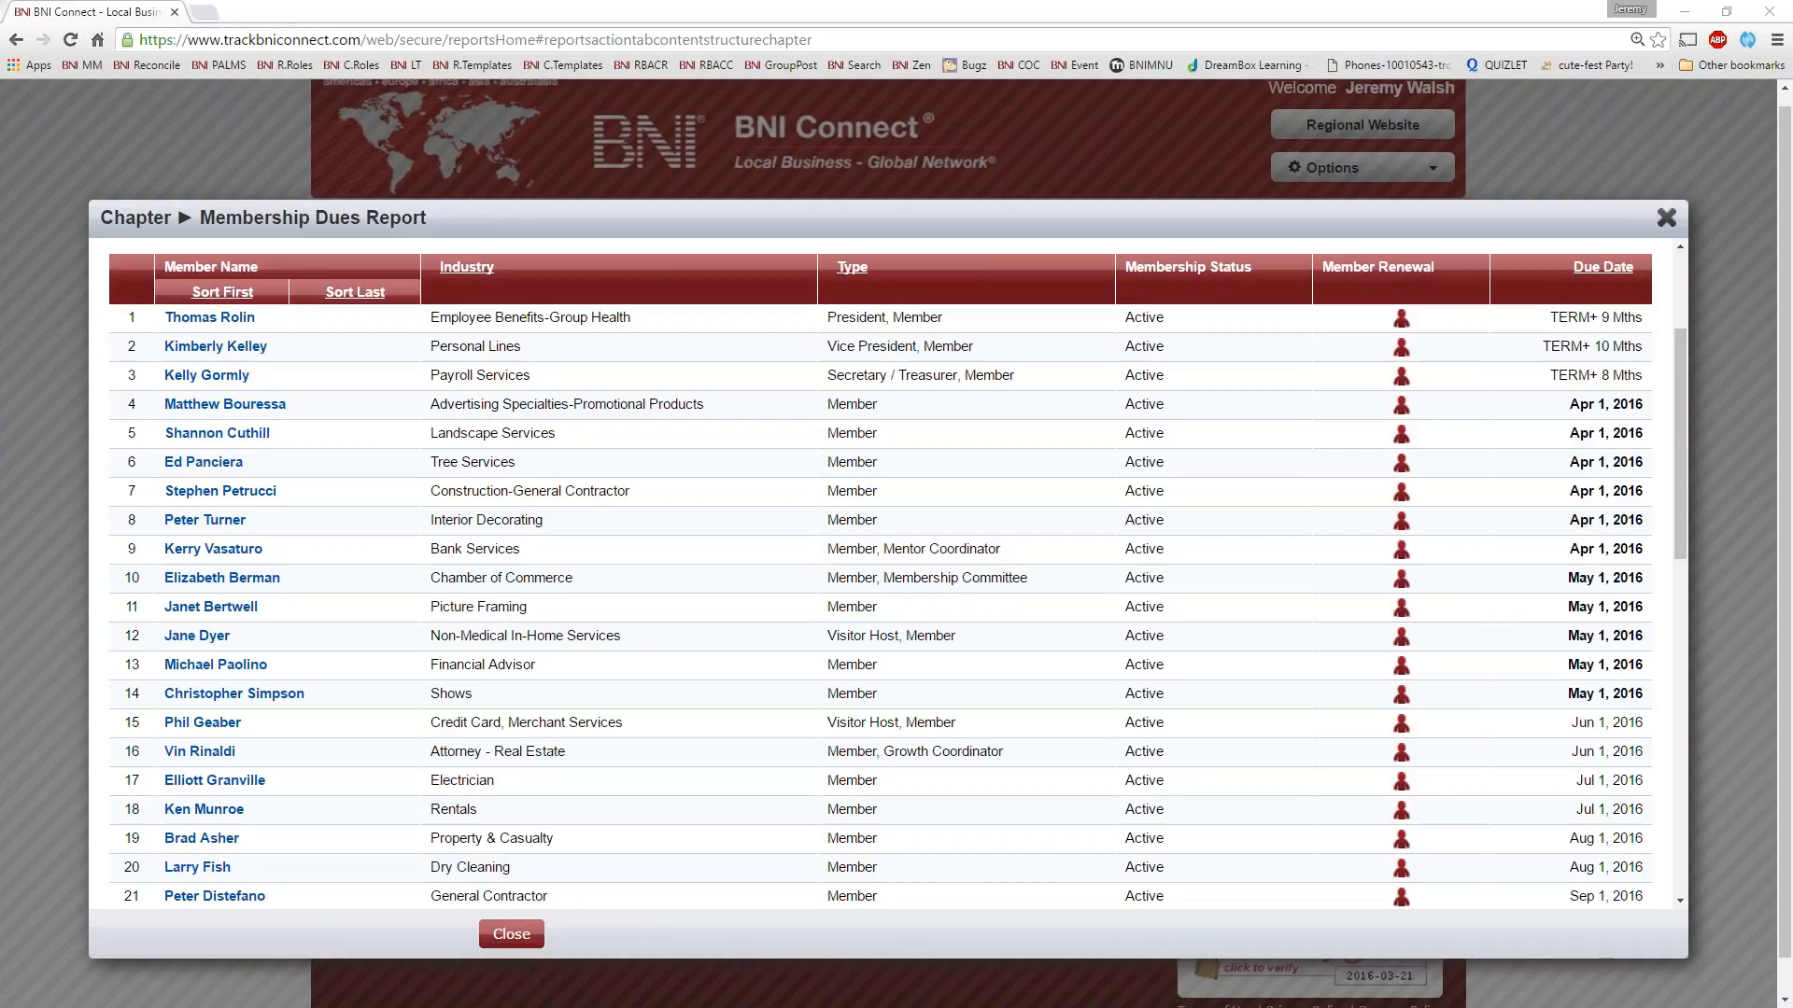
{"action": "scroll", "coordinate": [1028, 608], "scroll_direction": "down", "scroll_amount": 4}
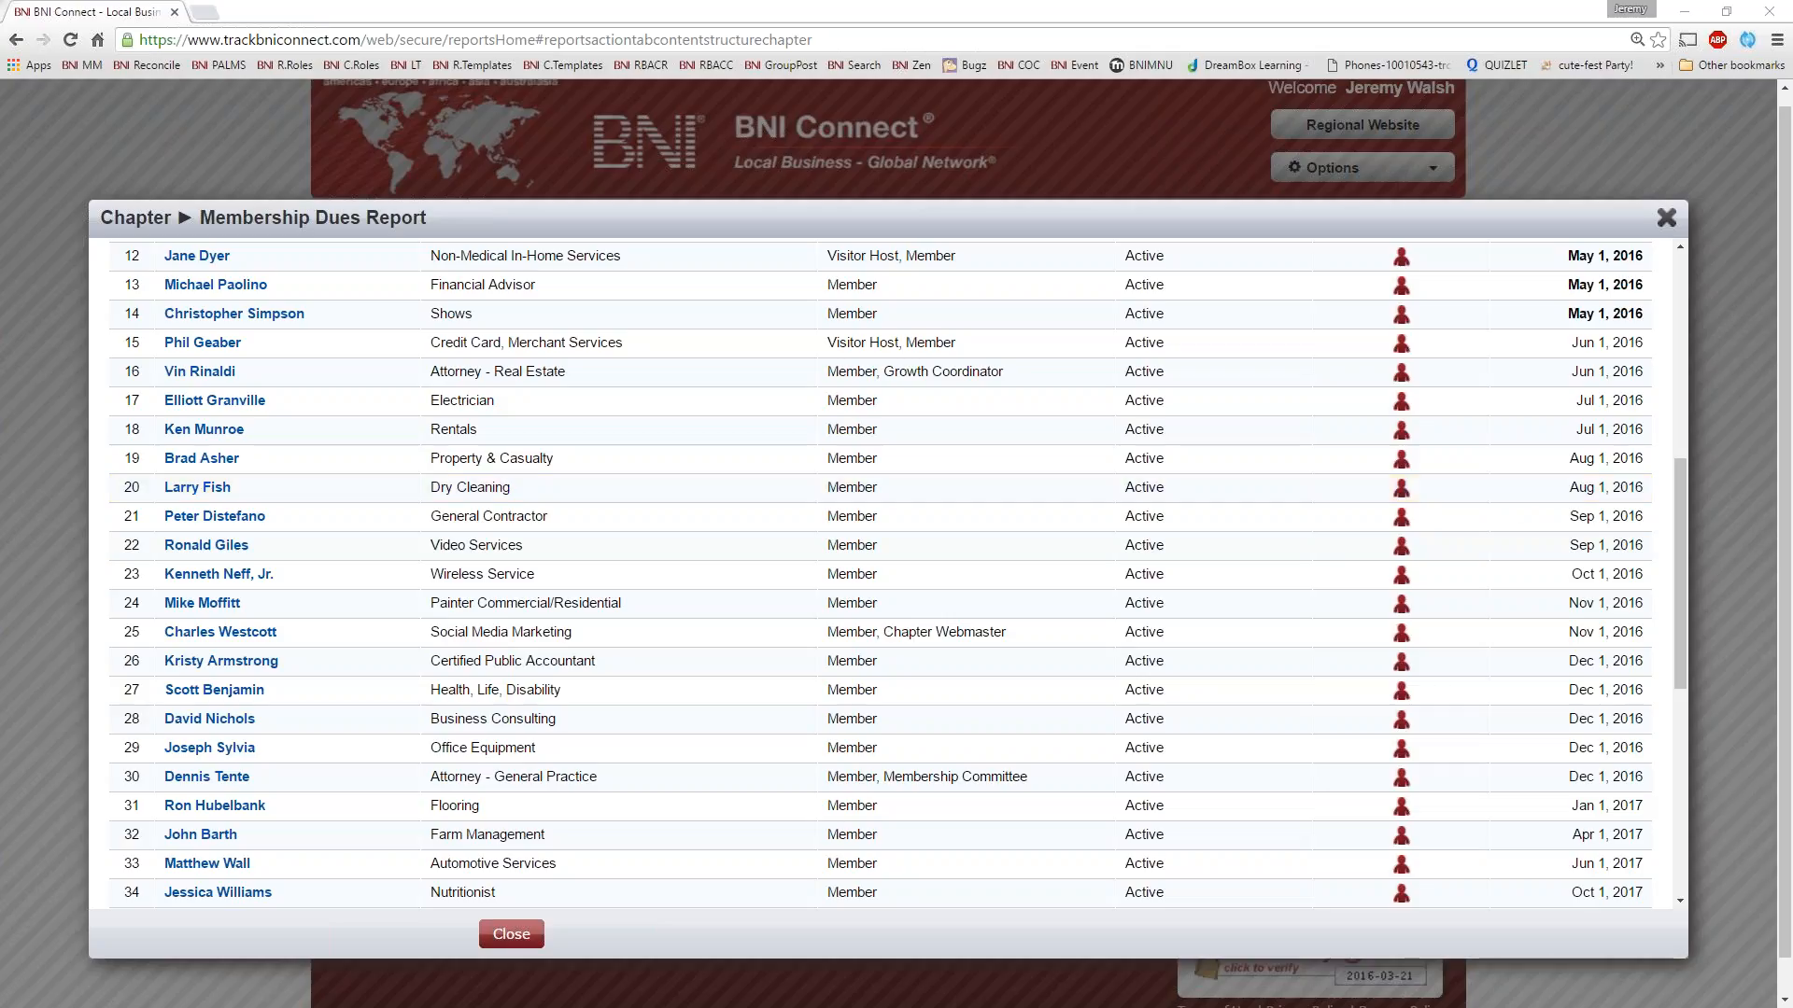
{"action": "left_click_drag", "start_coordinate": [1672, 519], "coordinate": [1697, 230]}
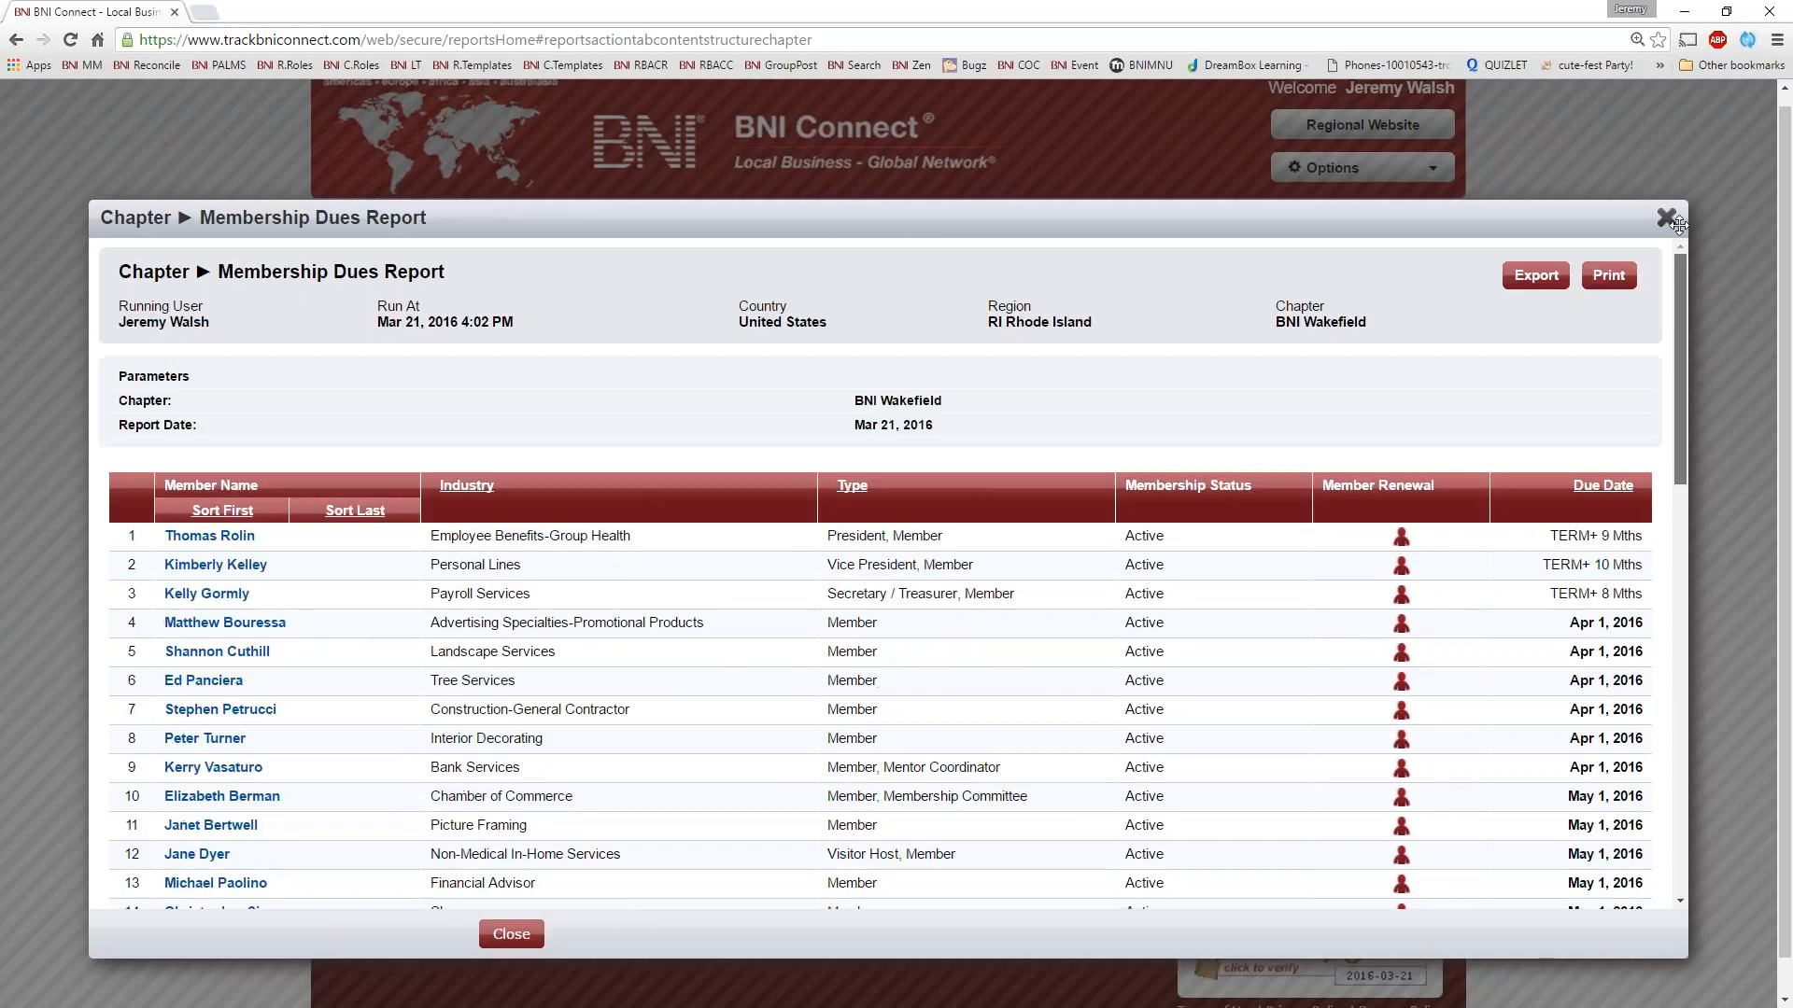
{"action": "left_click", "coordinate": [1667, 224]}
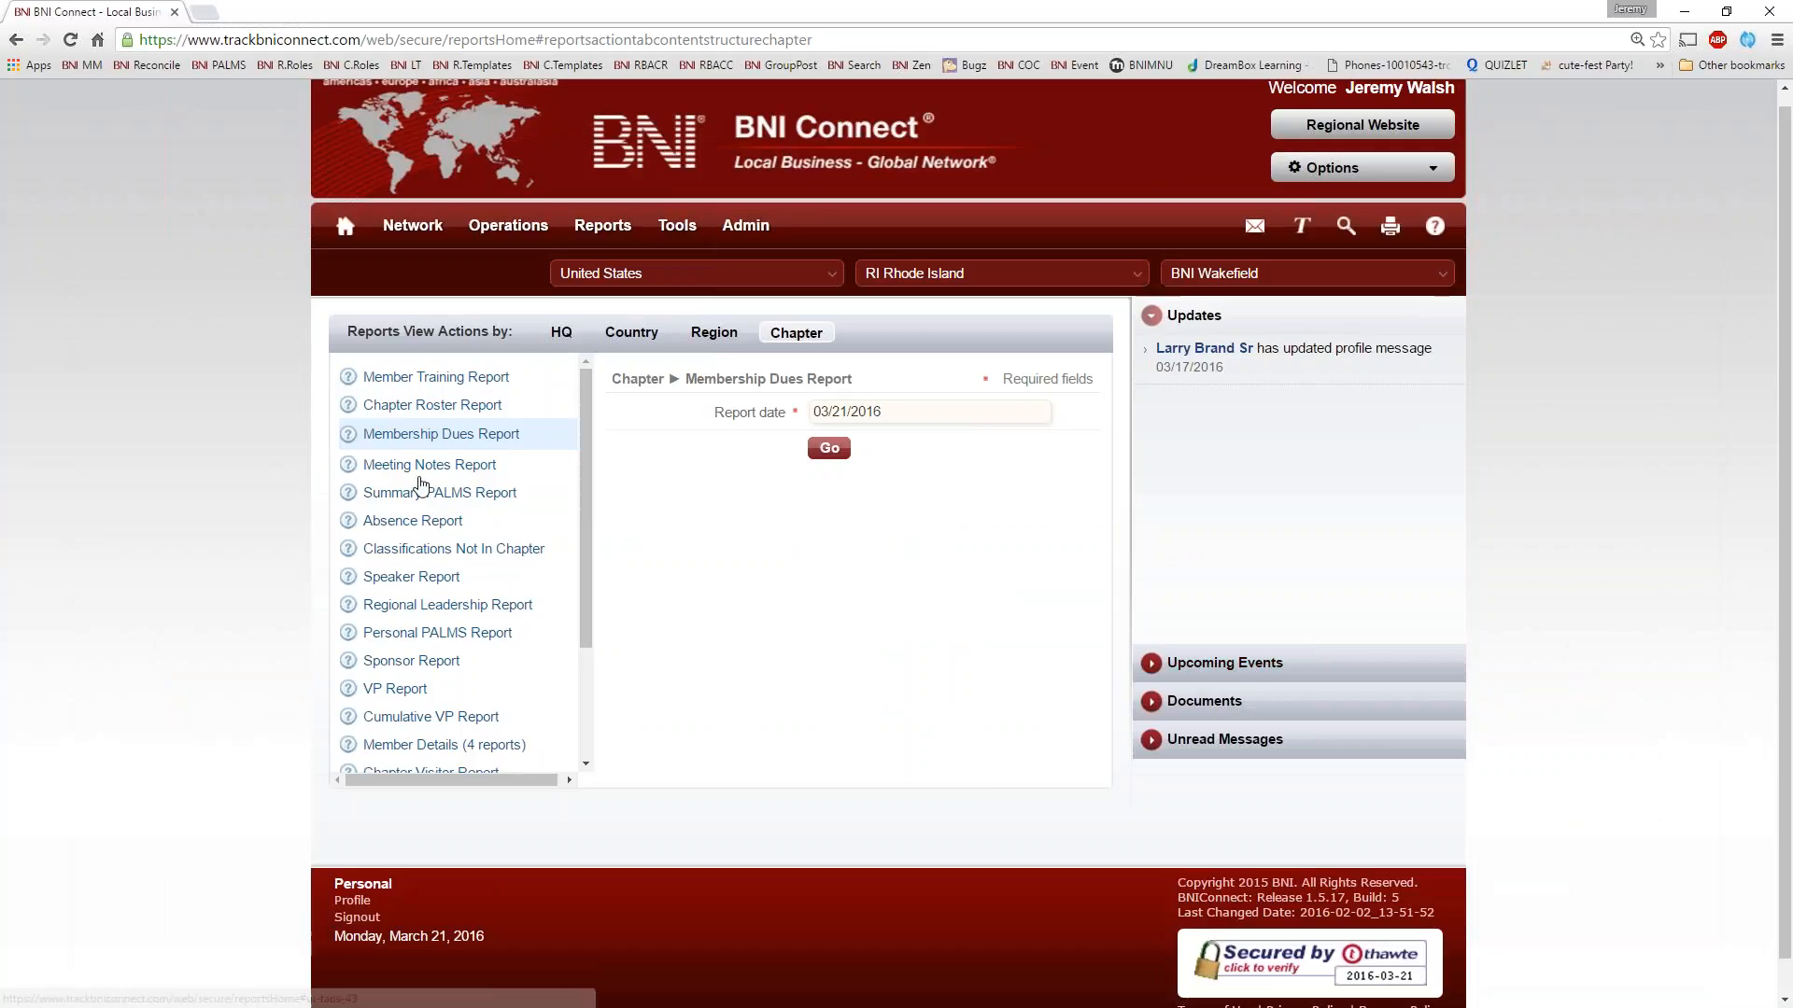
Run the Meeting Notes Report, check its print preview and cancel printing
{"action": "left_click", "coordinate": [427, 467]}
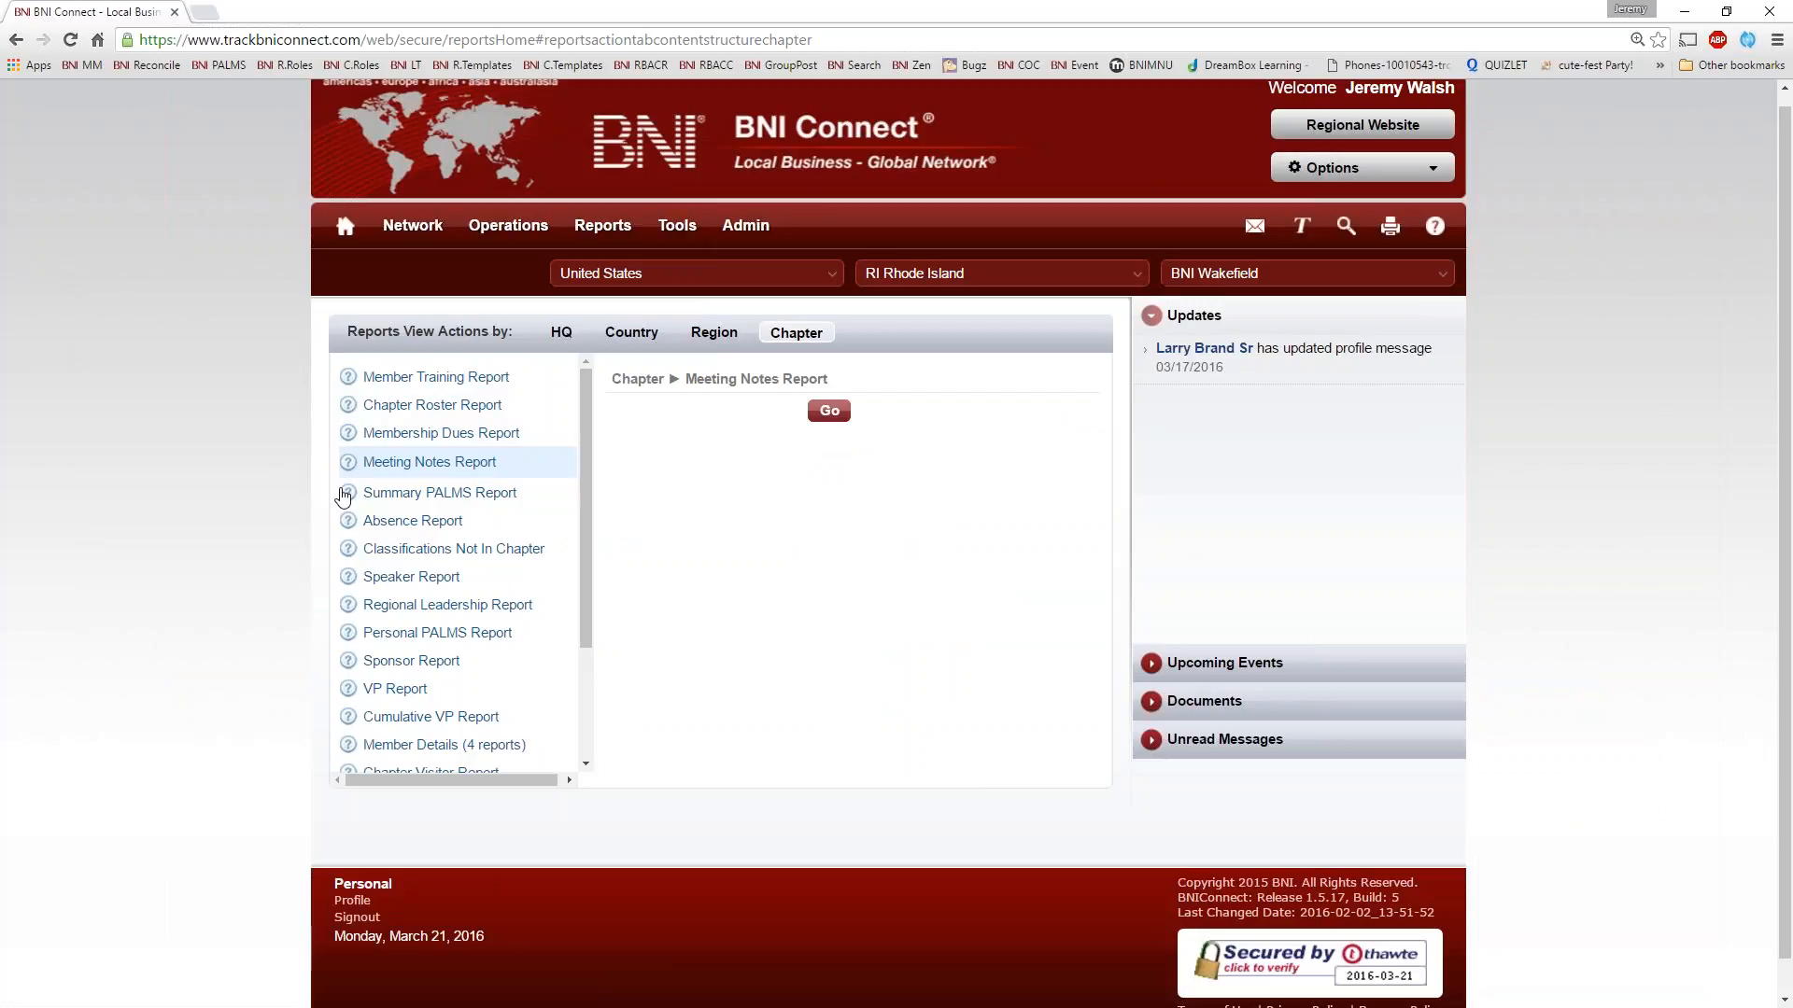
{"action": "left_click", "coordinate": [827, 413]}
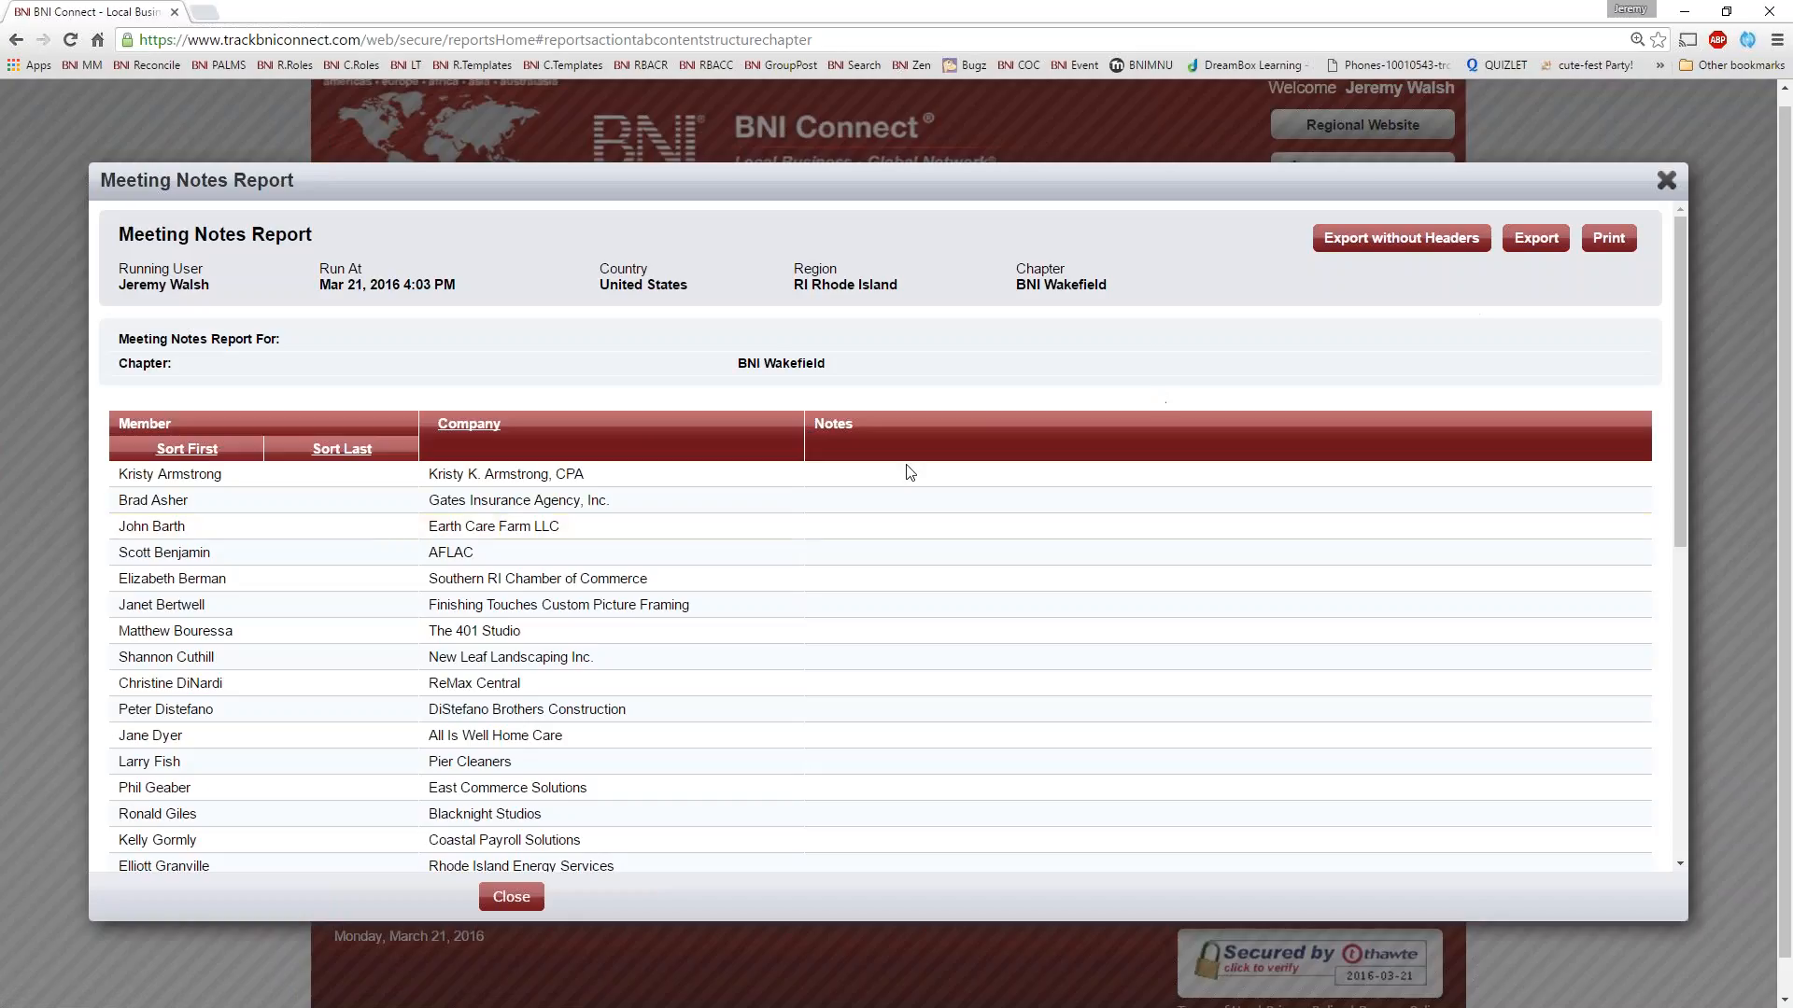
{"action": "left_click", "coordinate": [1611, 245]}
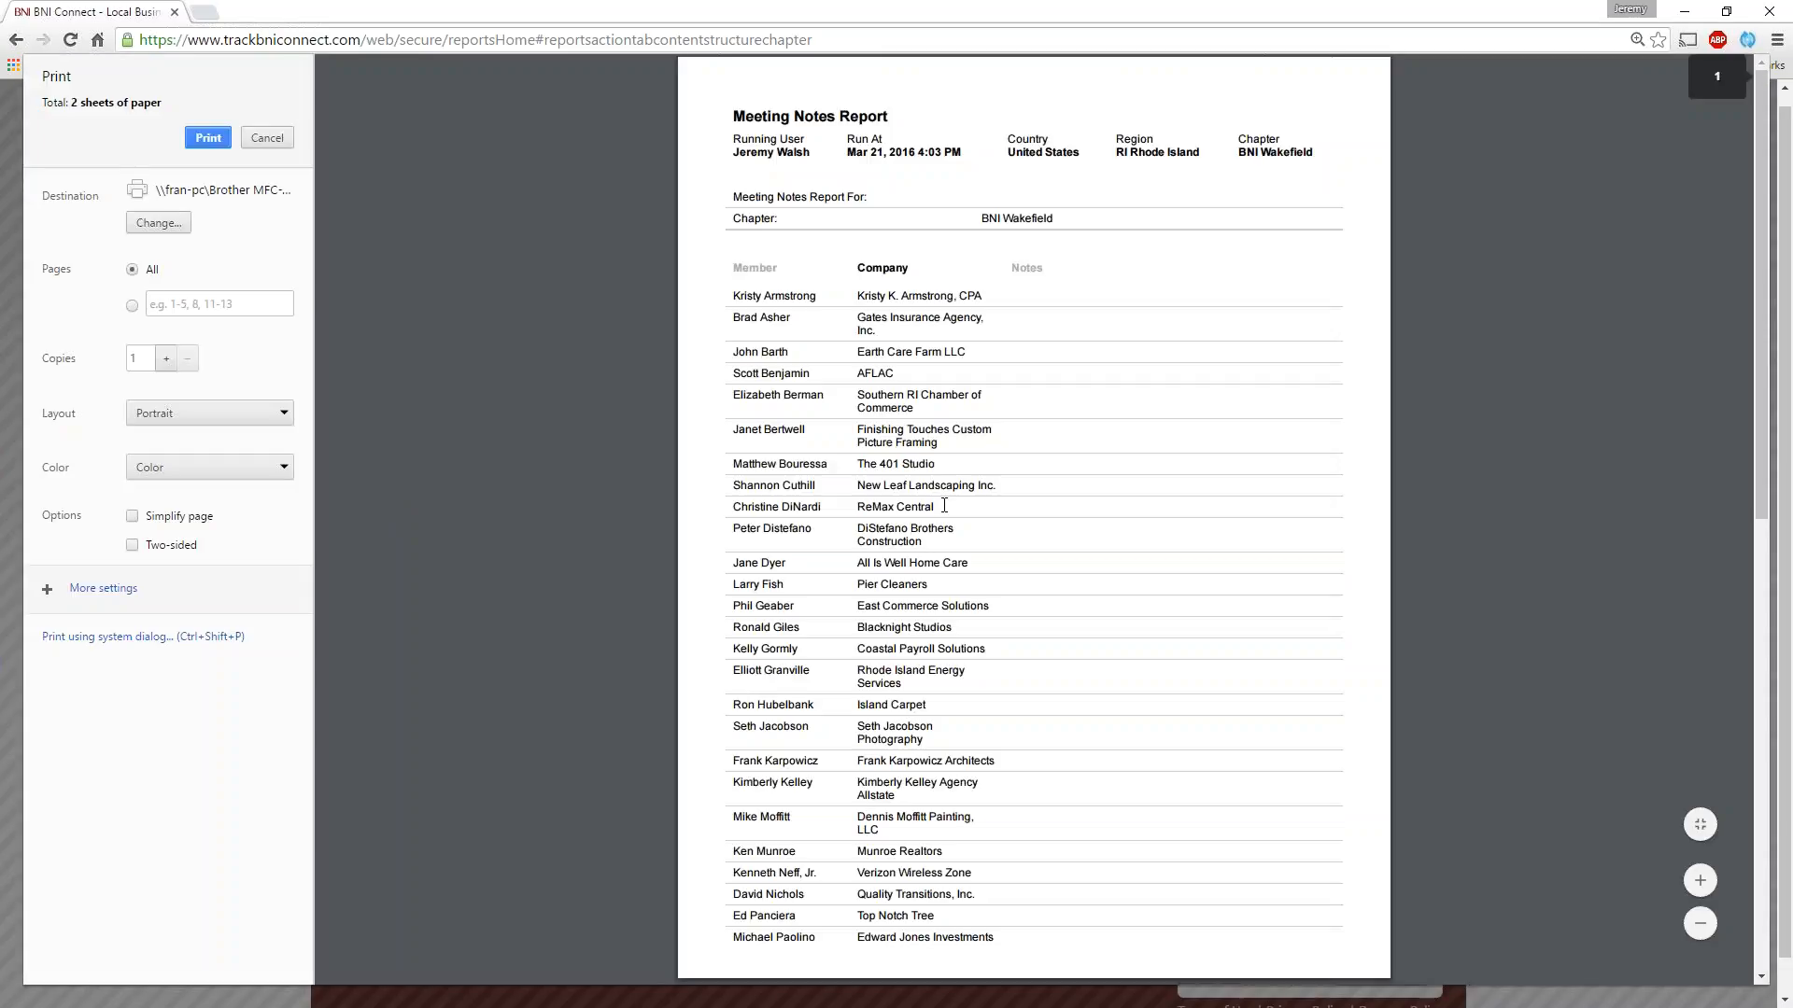
{"action": "scroll", "coordinate": [987, 405], "scroll_direction": "down", "scroll_amount": 6}
{"action": "scroll", "coordinate": [1133, 272], "scroll_direction": "up", "scroll_amount": 6}
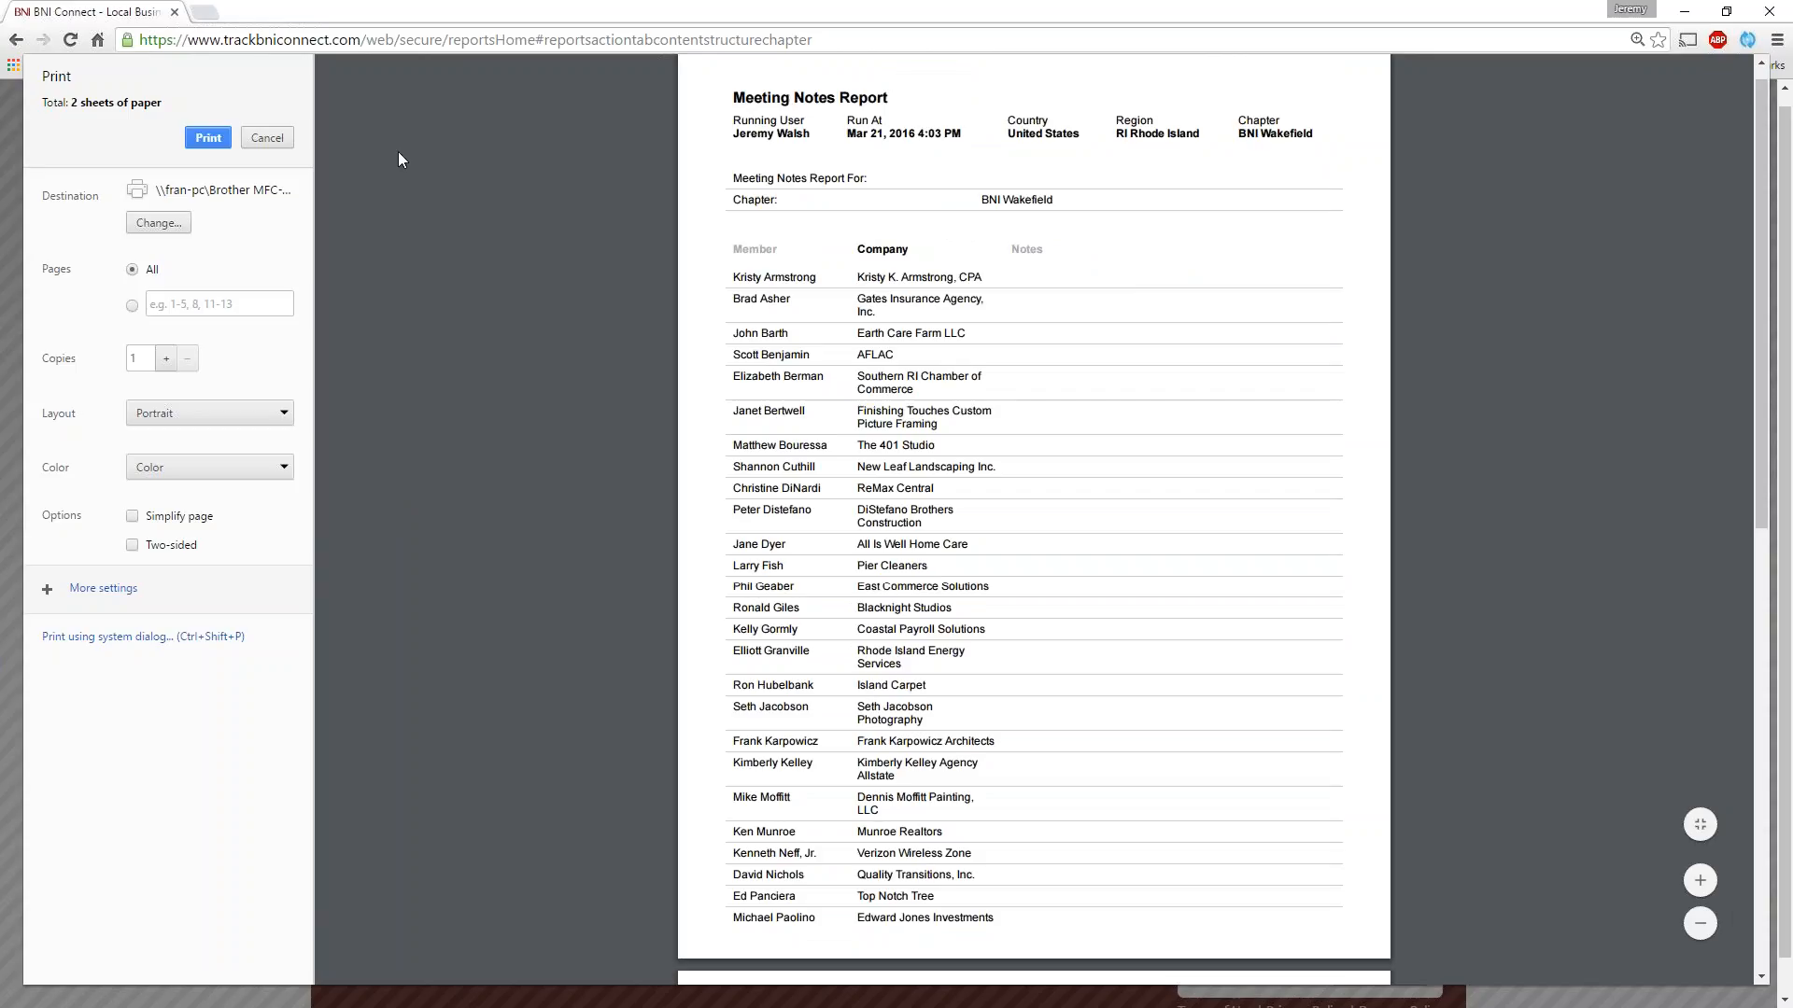
{"action": "left_click", "coordinate": [271, 140]}
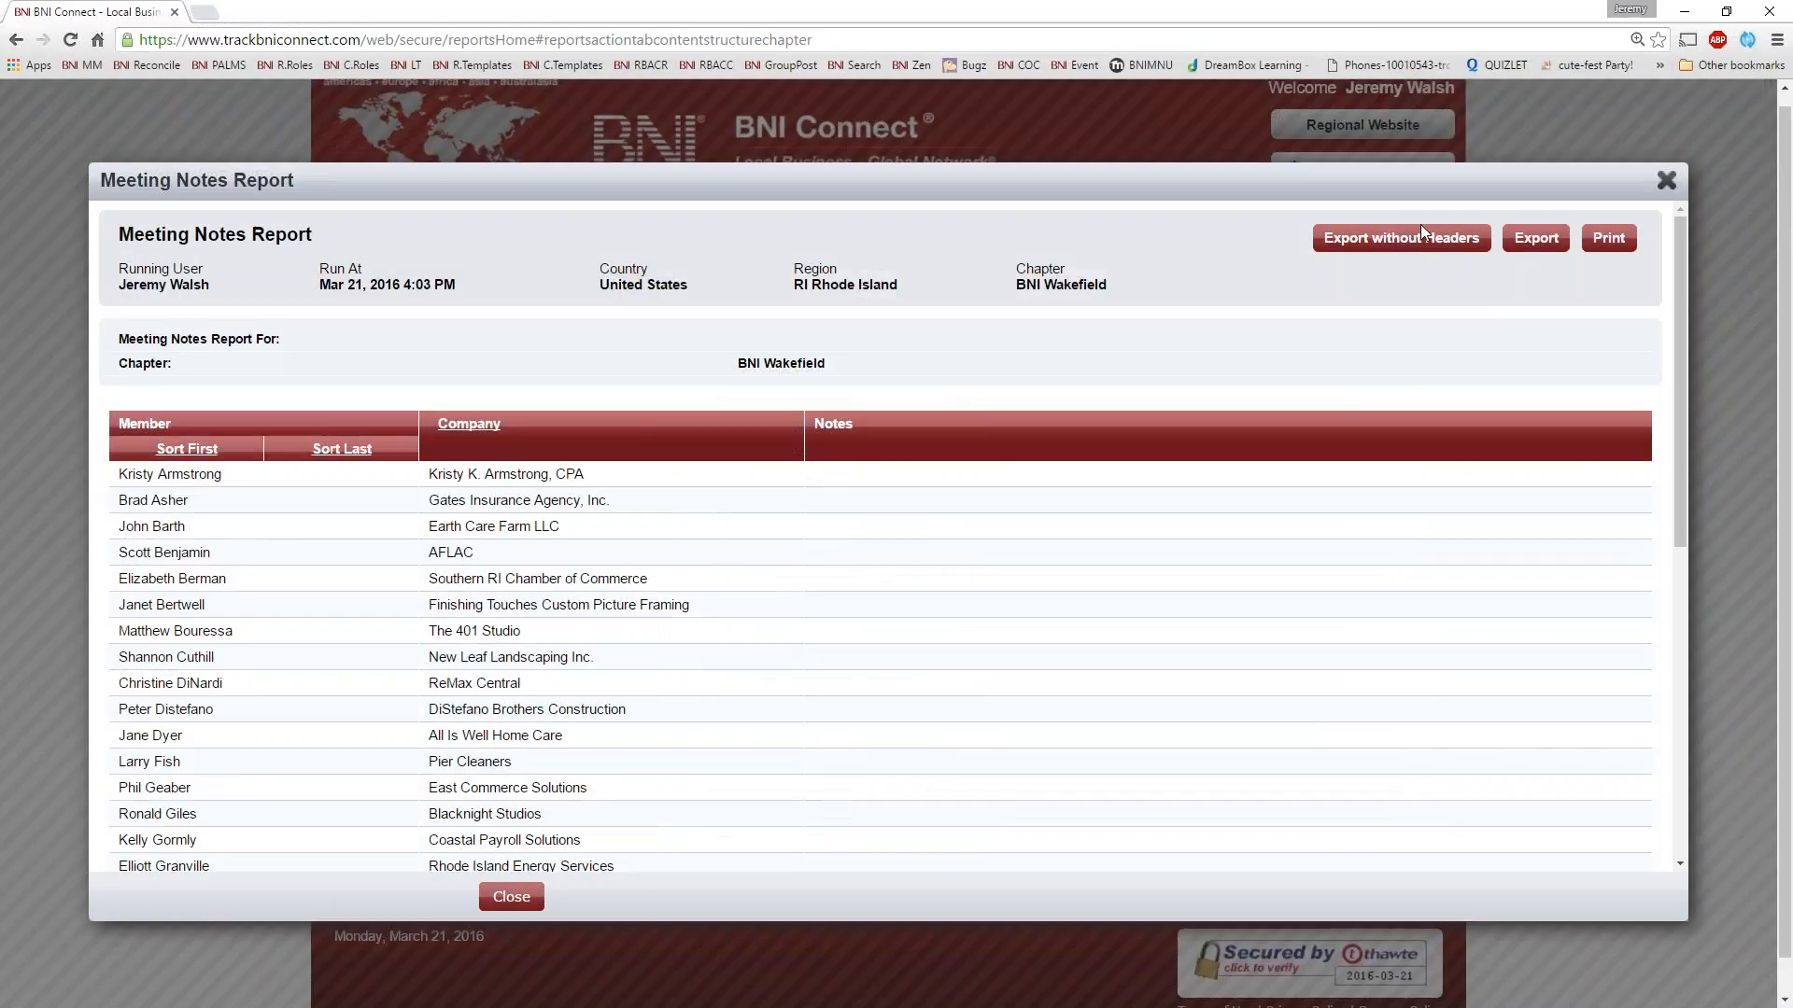
Export the Meeting Notes Report without headers, open it in Excel and inspect the Notes column
{"action": "left_click", "coordinate": [1396, 245]}
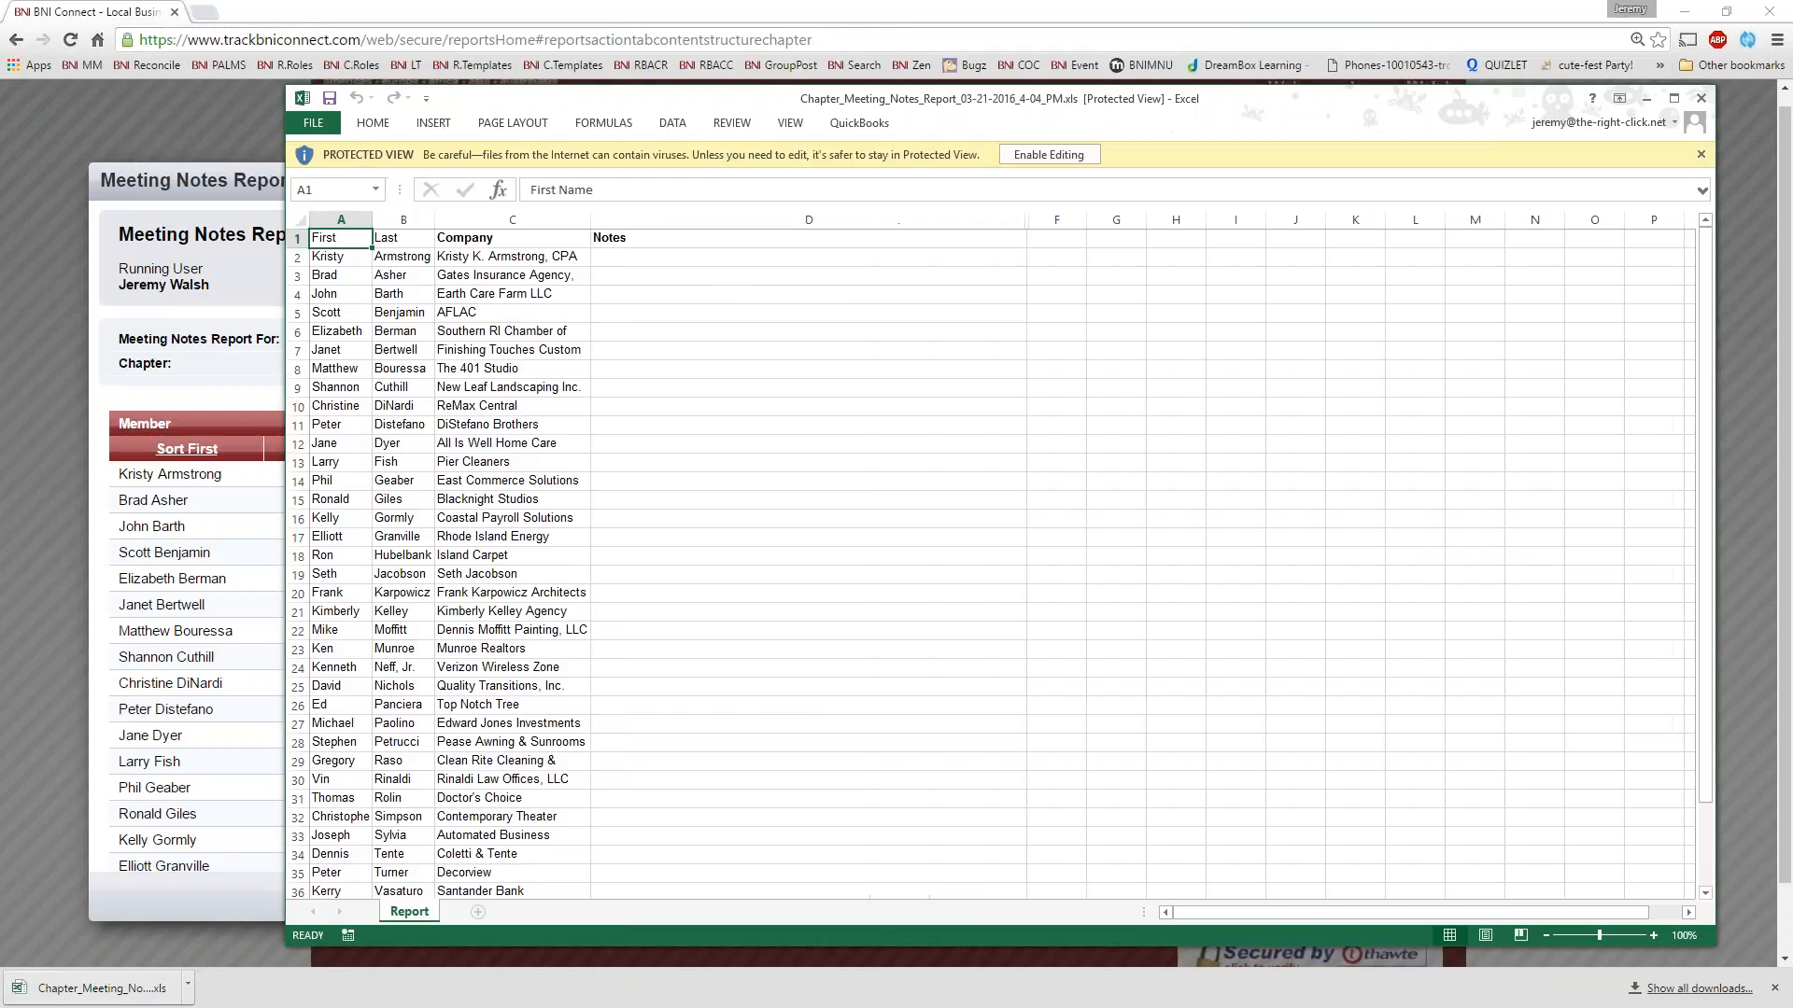
{"action": "left_click", "coordinate": [735, 265]}
{"action": "left_click_drag", "start_coordinate": [735, 265], "coordinate": [769, 634]}
{"action": "left_click", "coordinate": [768, 635]}
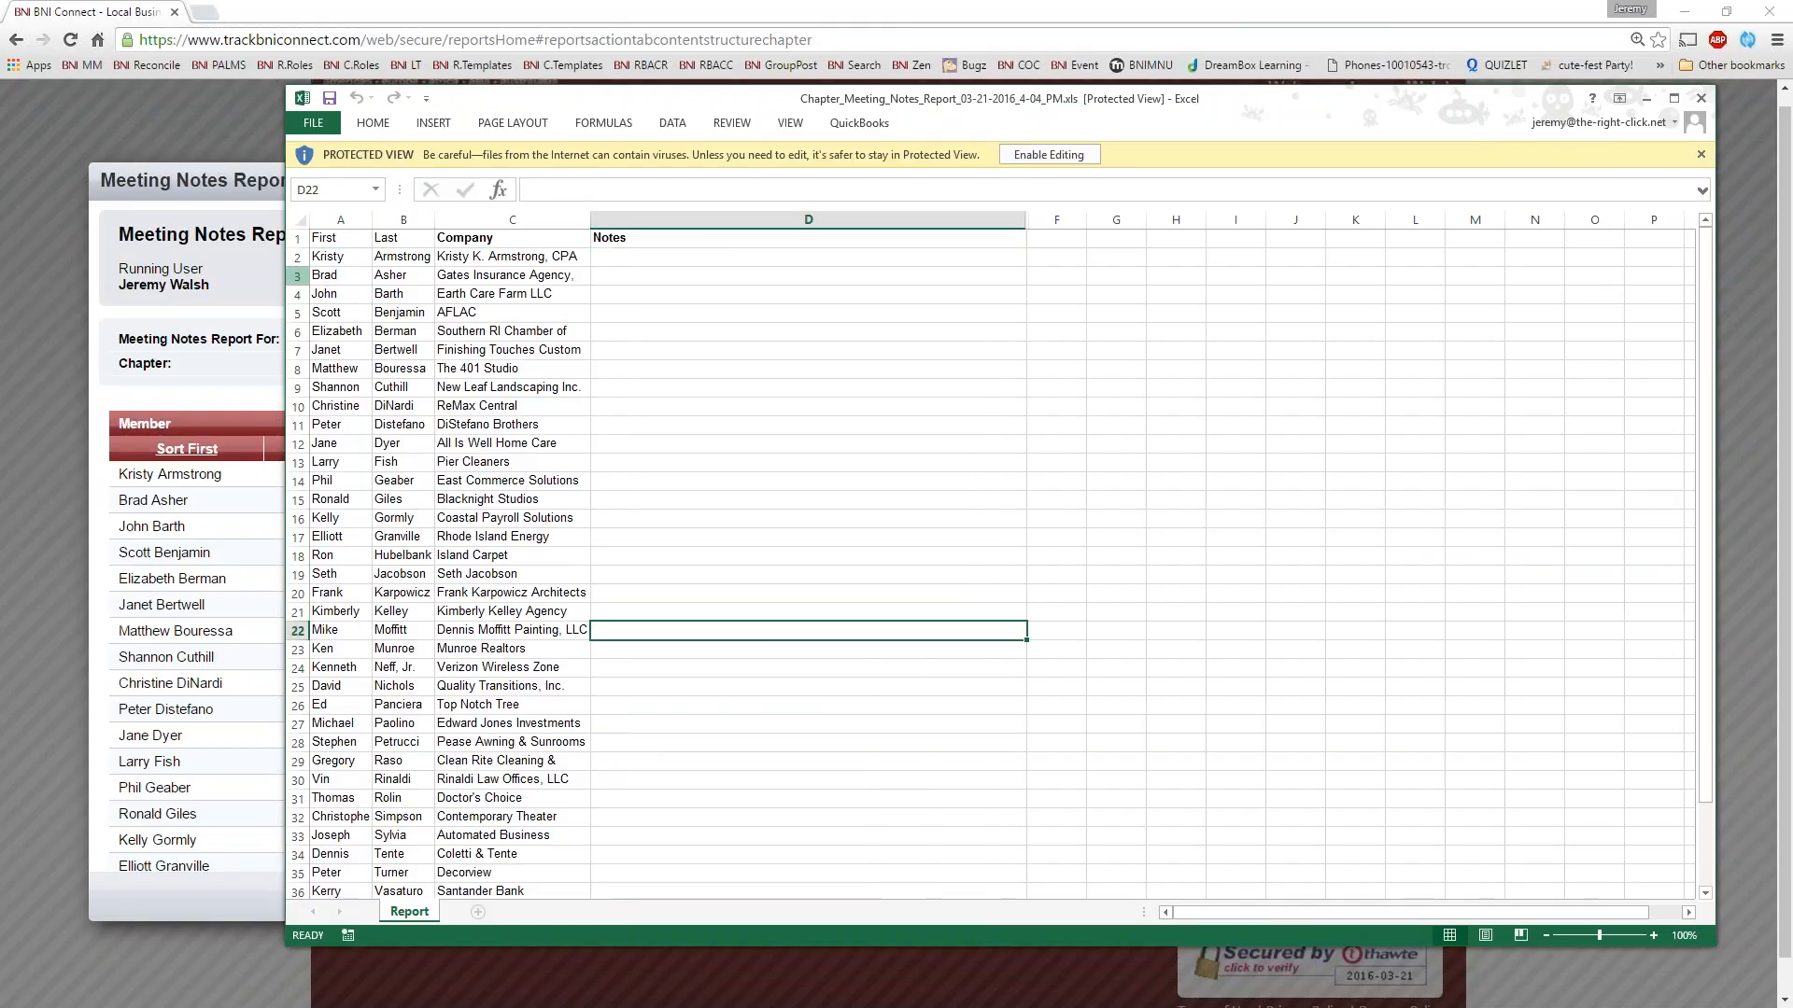
Enlarge row 2 of the exported sheet to make room for notes, and close the workbook and the Meeting Notes Report
{"action": "left_click_drag", "start_coordinate": [298, 266], "coordinate": [298, 361]}
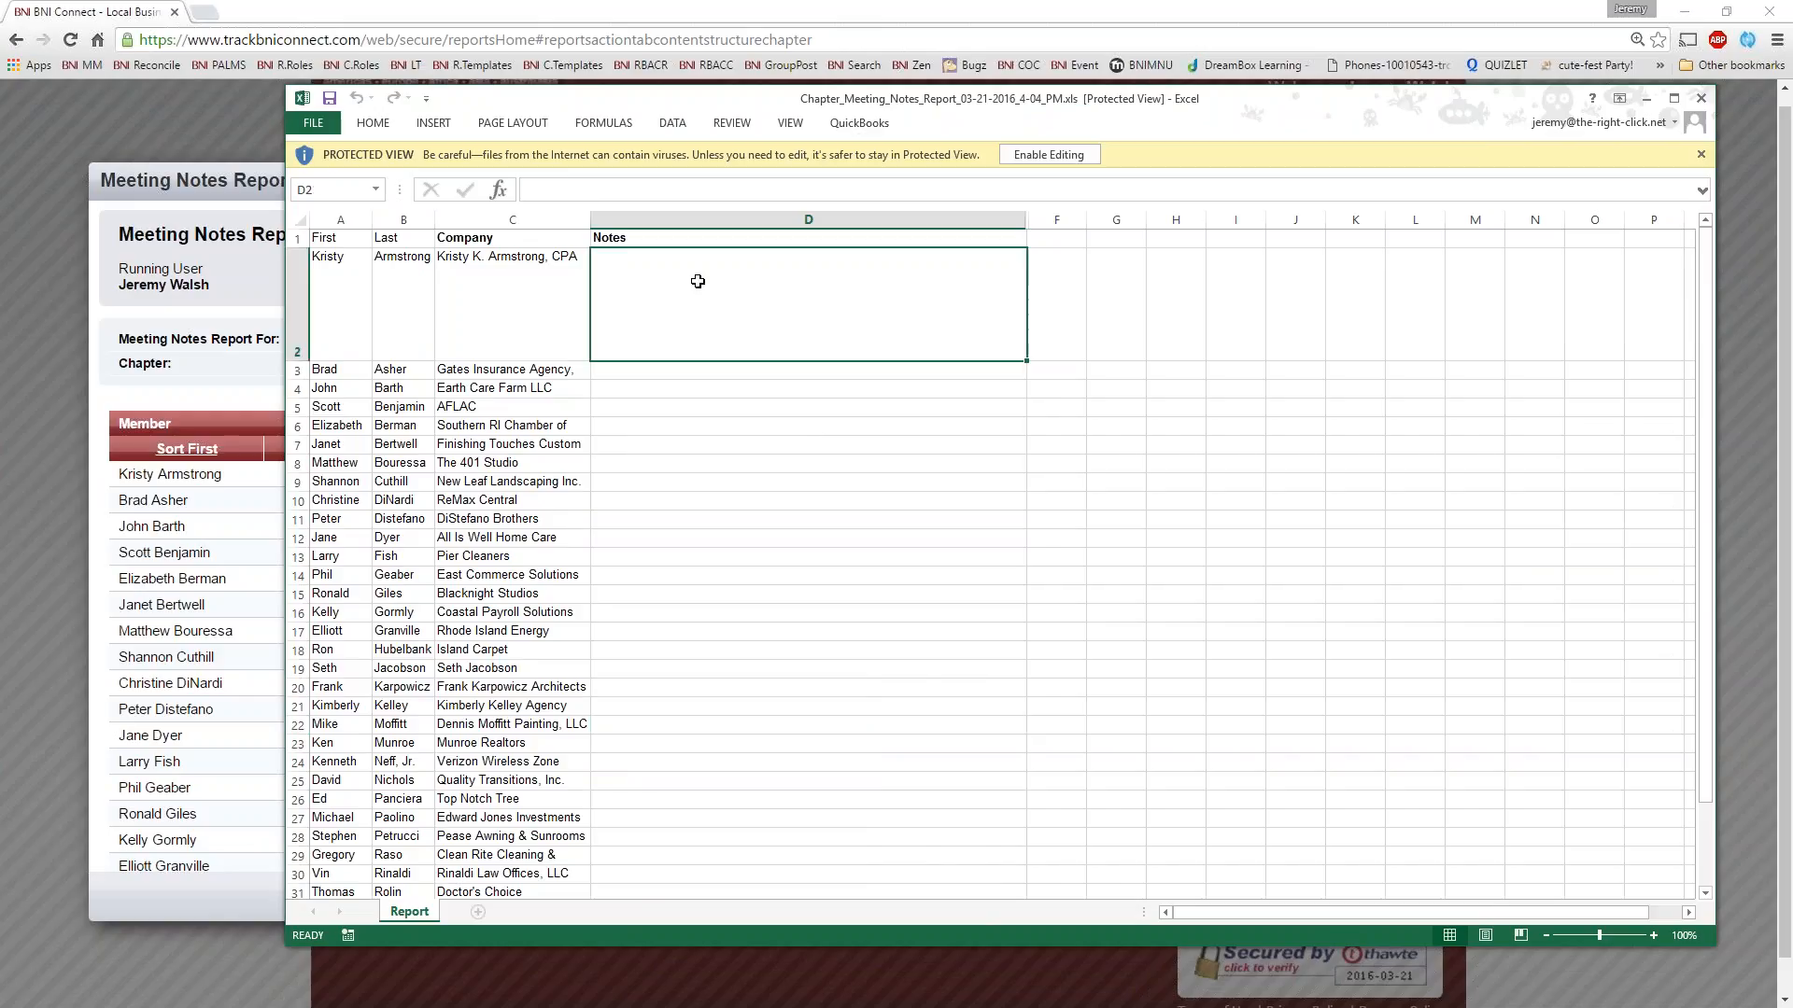
{"action": "left_click_drag", "start_coordinate": [697, 280], "coordinate": [411, 280]}
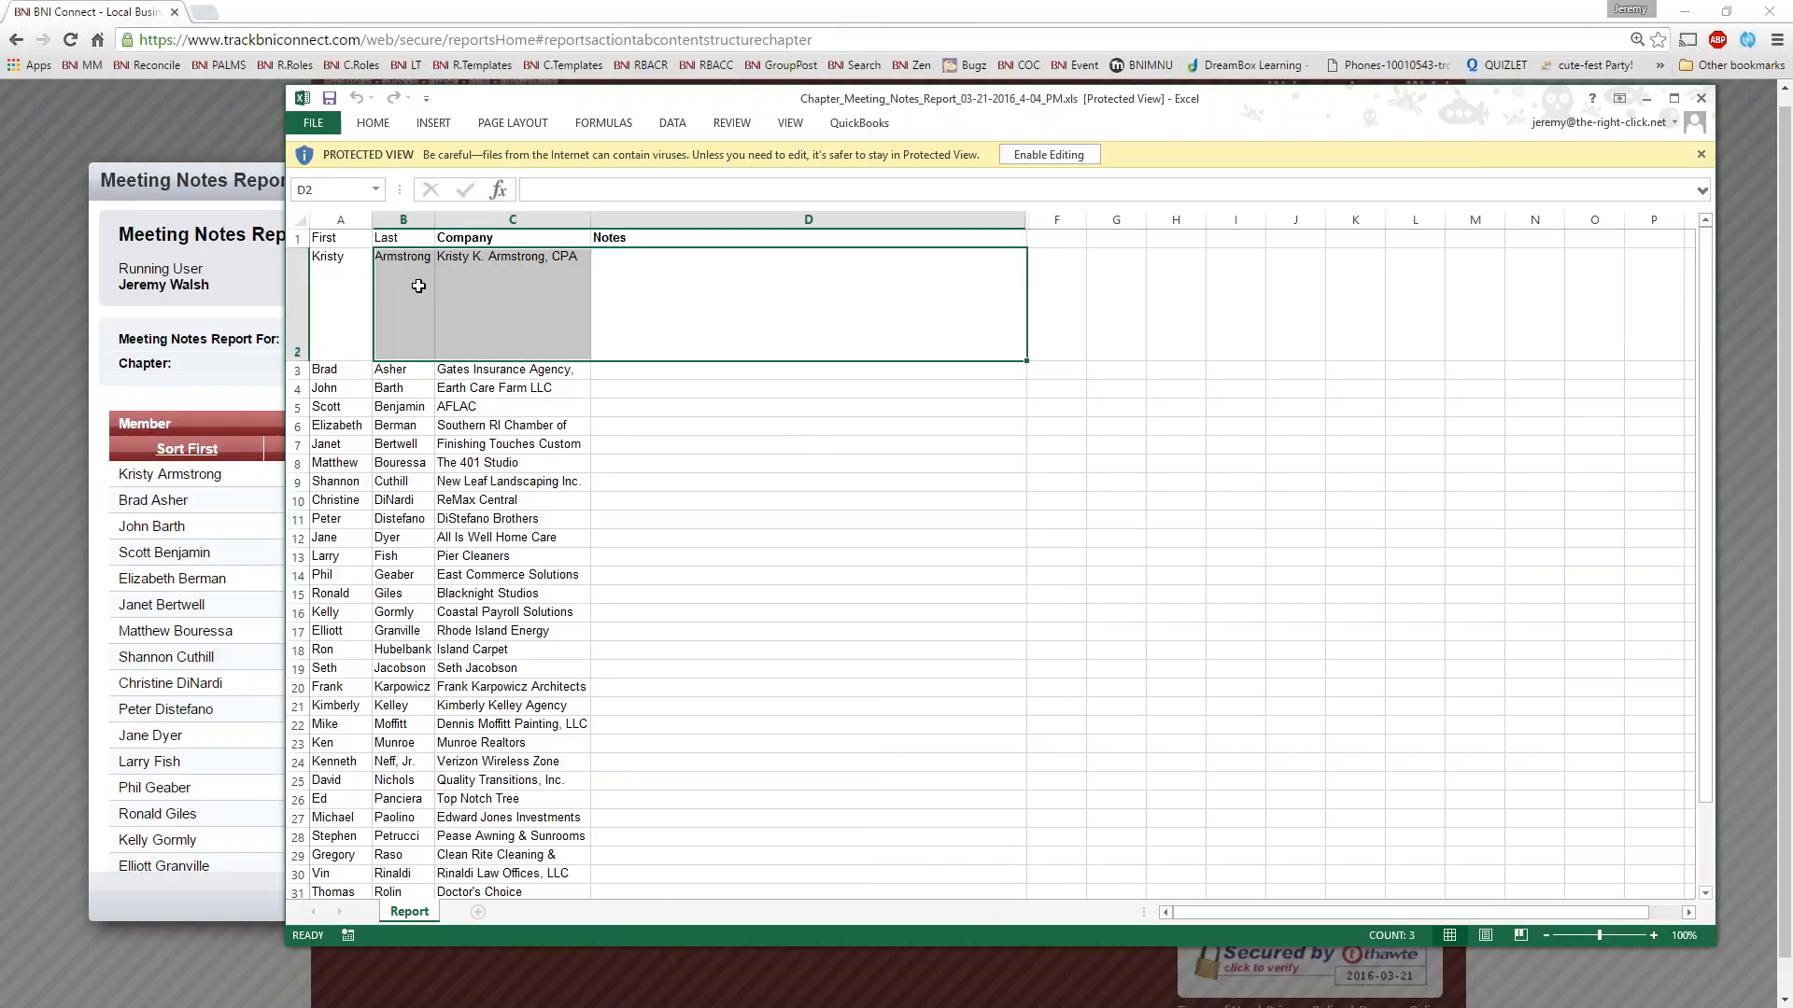
{"action": "left_click", "coordinate": [895, 271]}
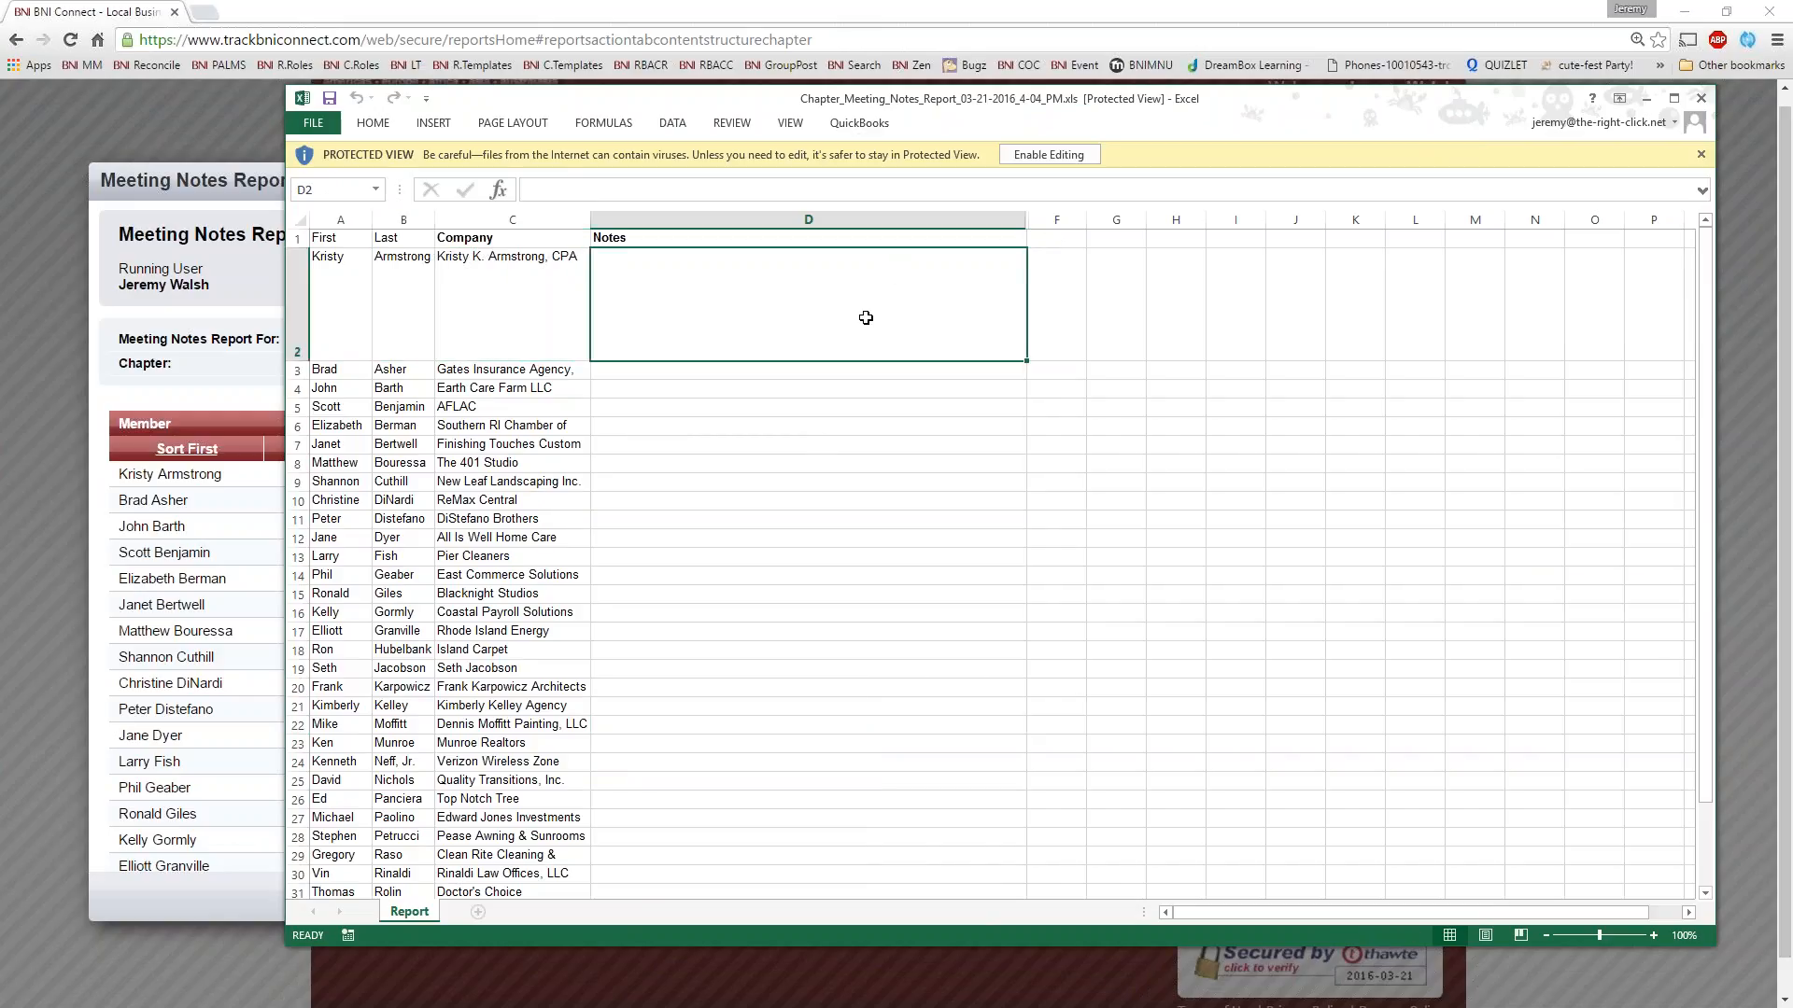
{"action": "left_click", "coordinate": [1708, 99]}
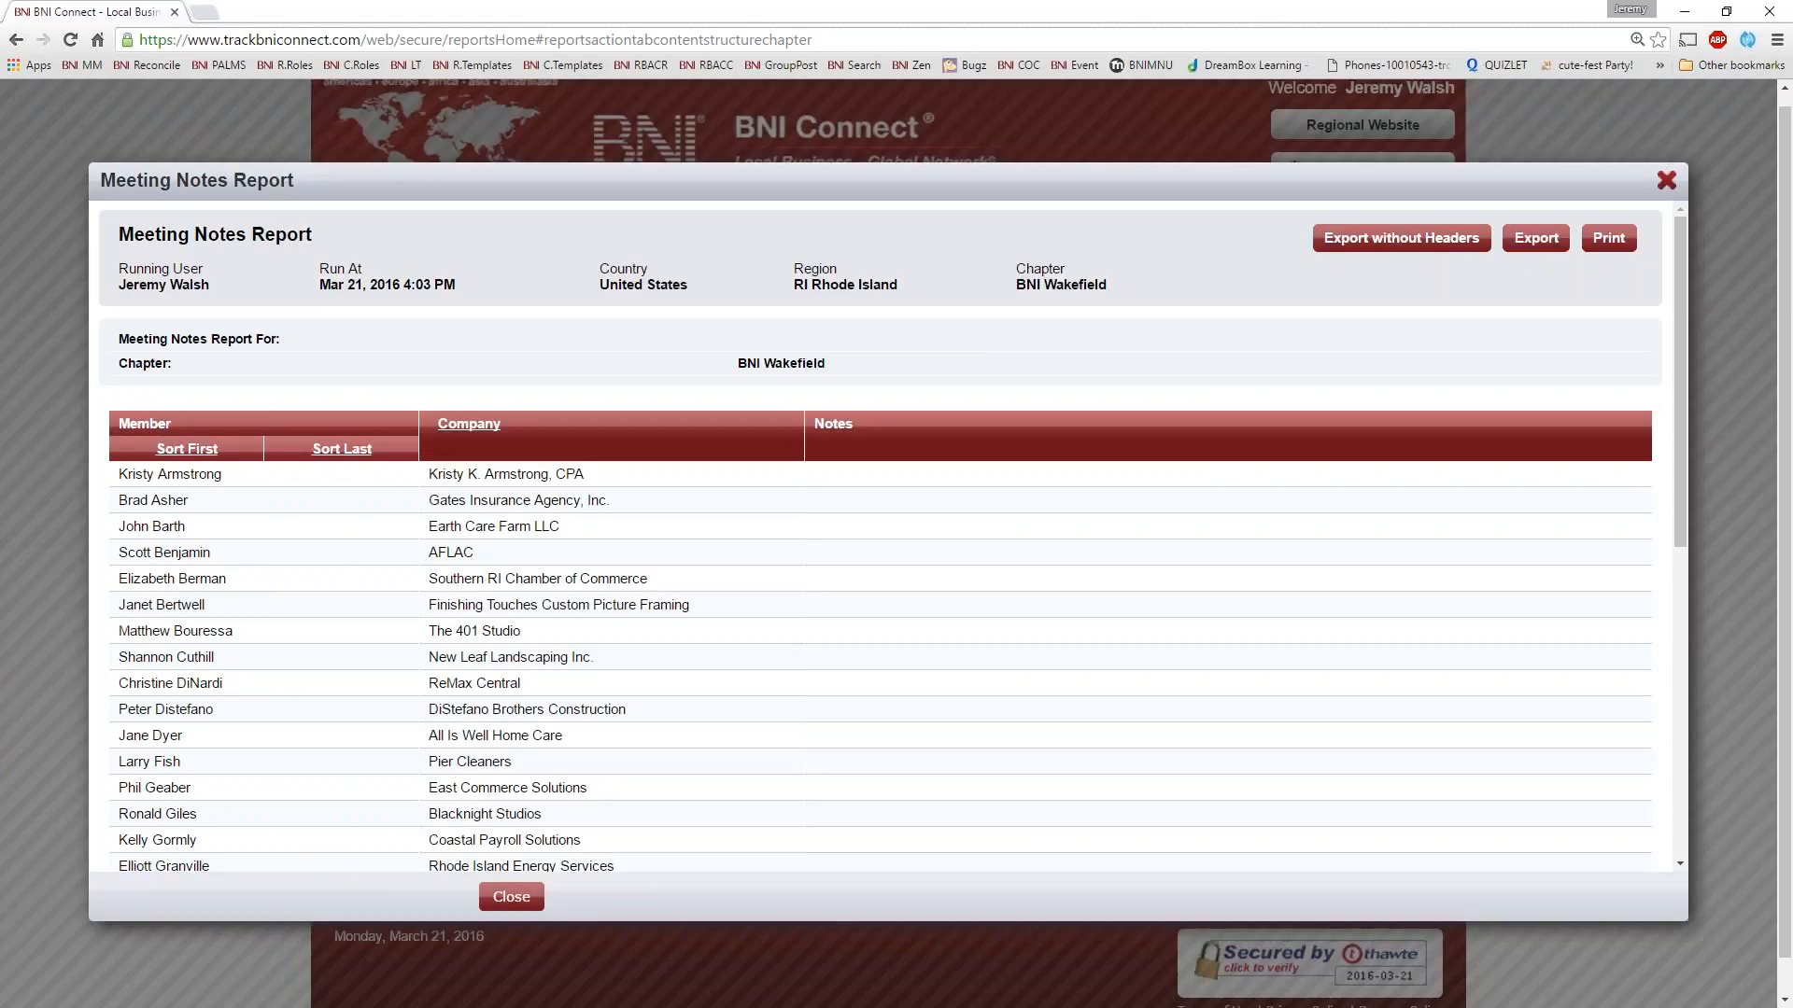
{"action": "left_click", "coordinate": [1666, 180]}
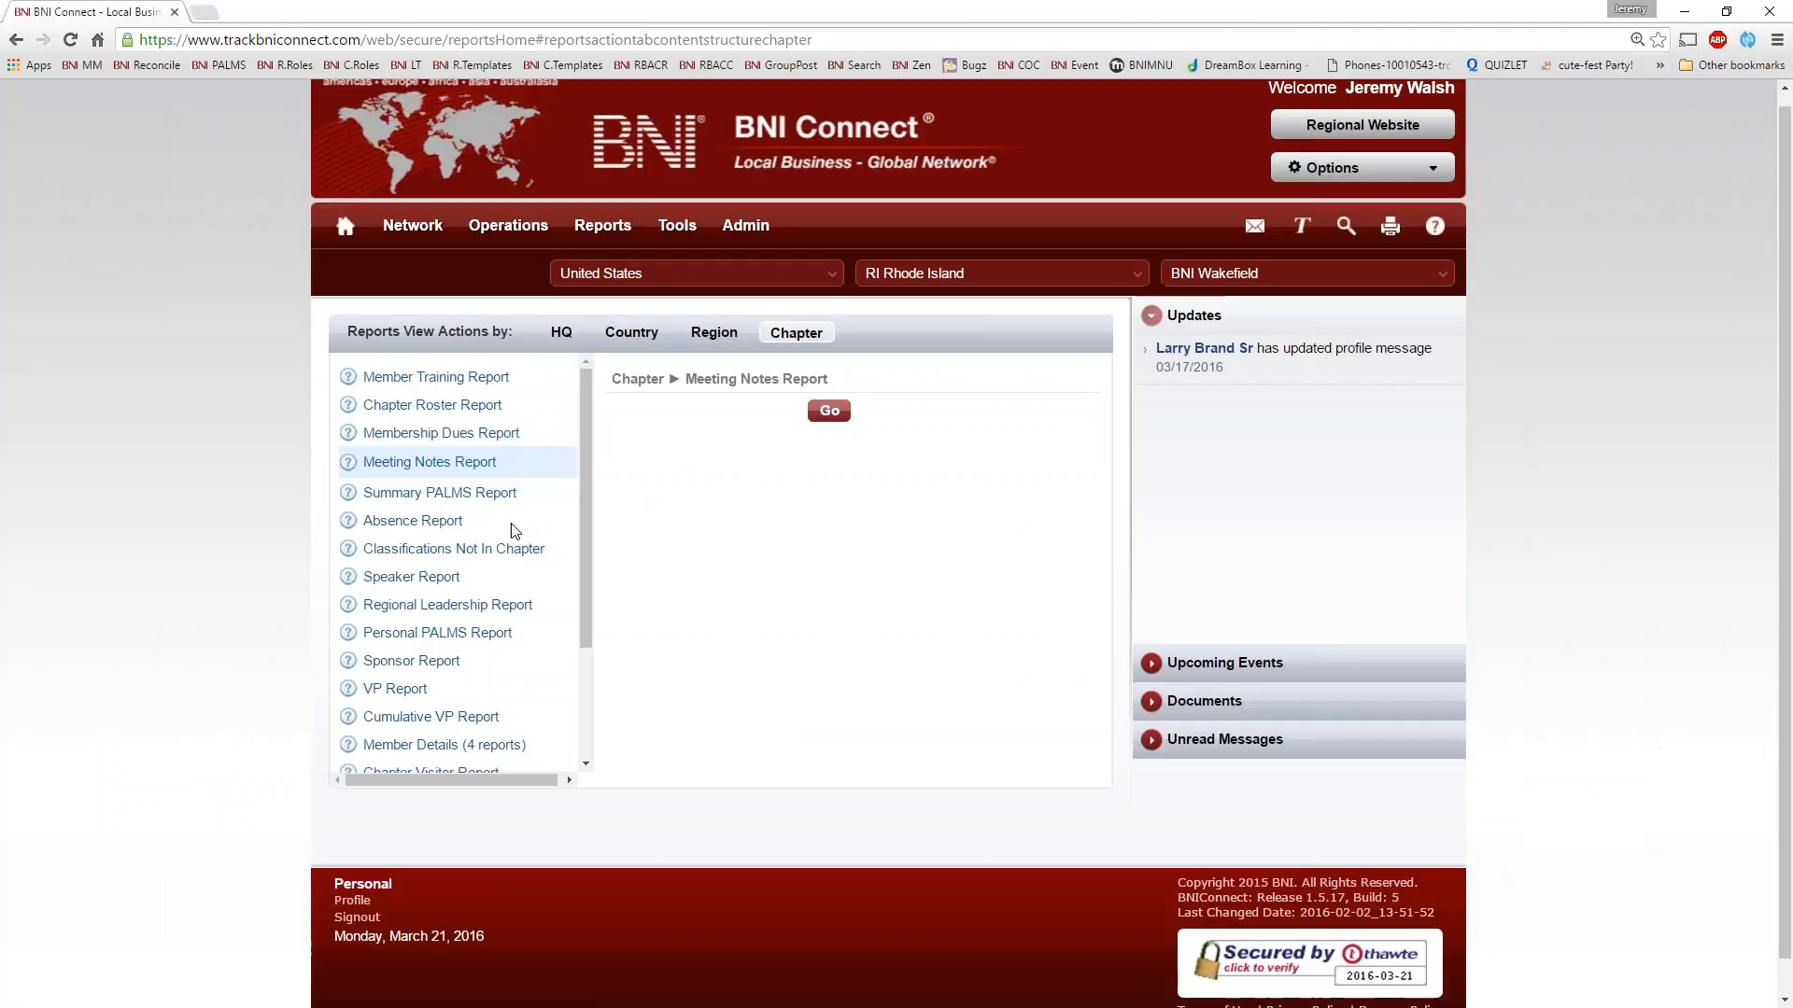
Run the Summary PALMS Report with a start date of 09/01/2010 and dropped member names shown
{"action": "left_click", "coordinate": [505, 493]}
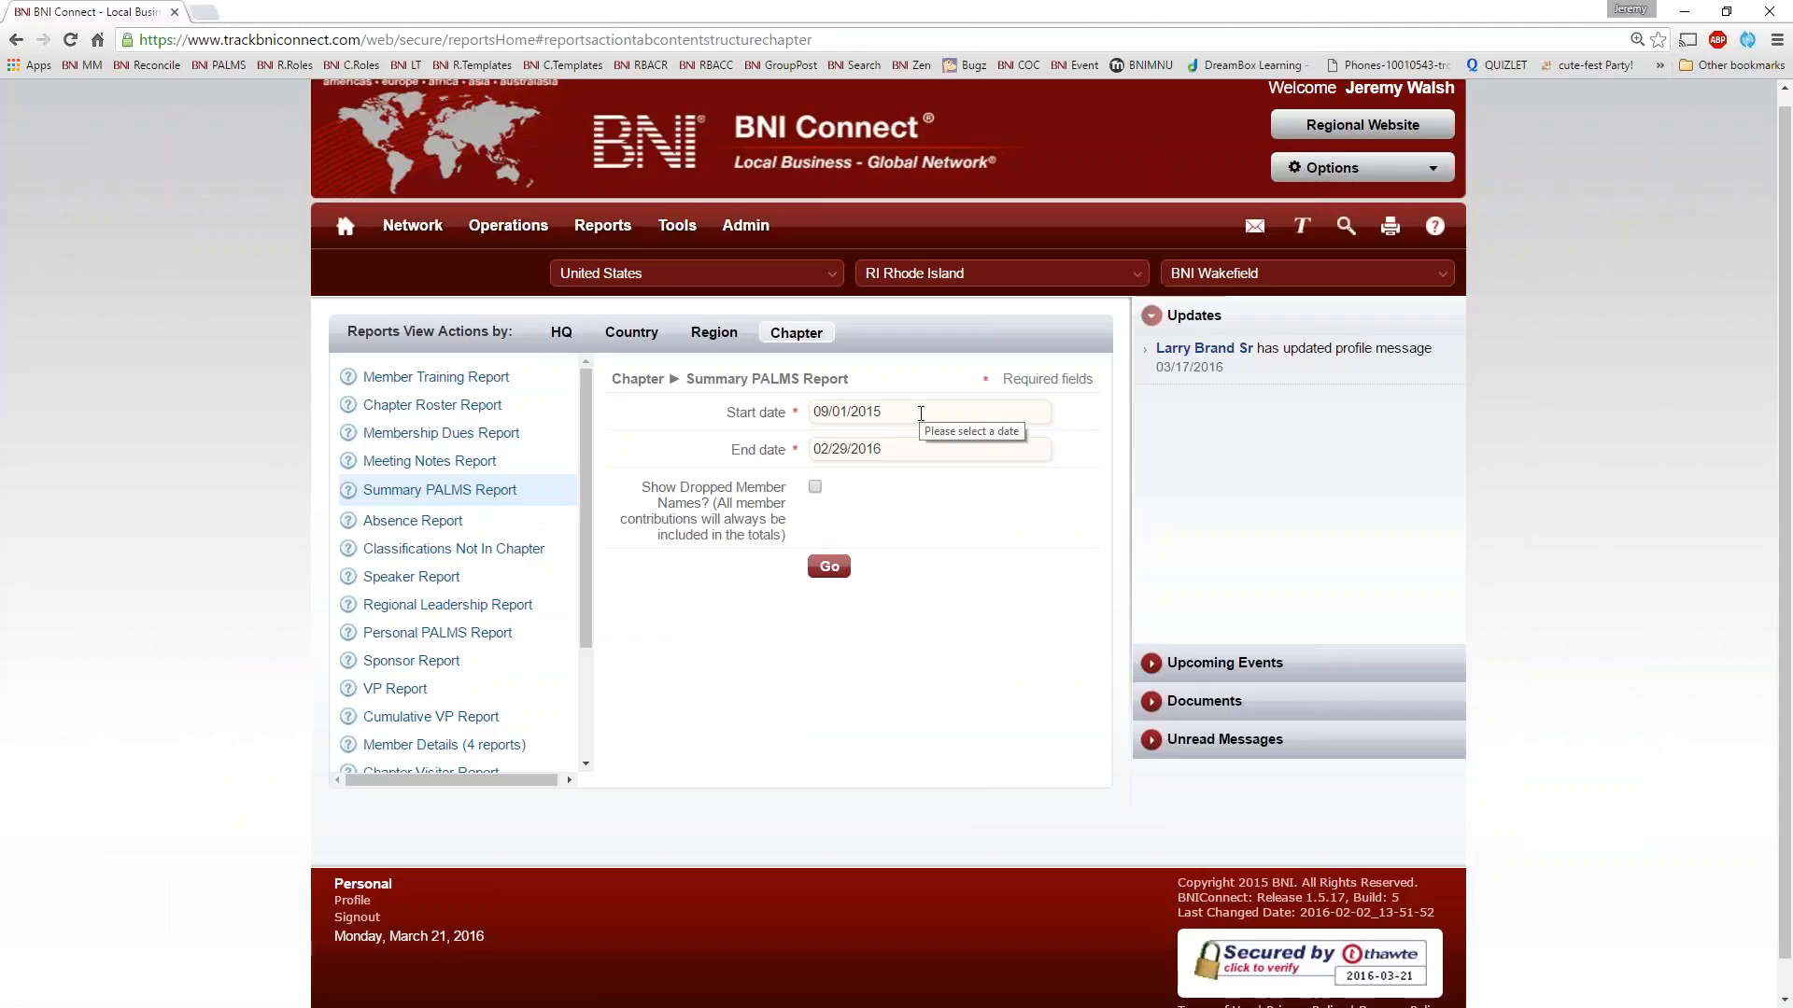
{"action": "left_click", "coordinate": [920, 414]}
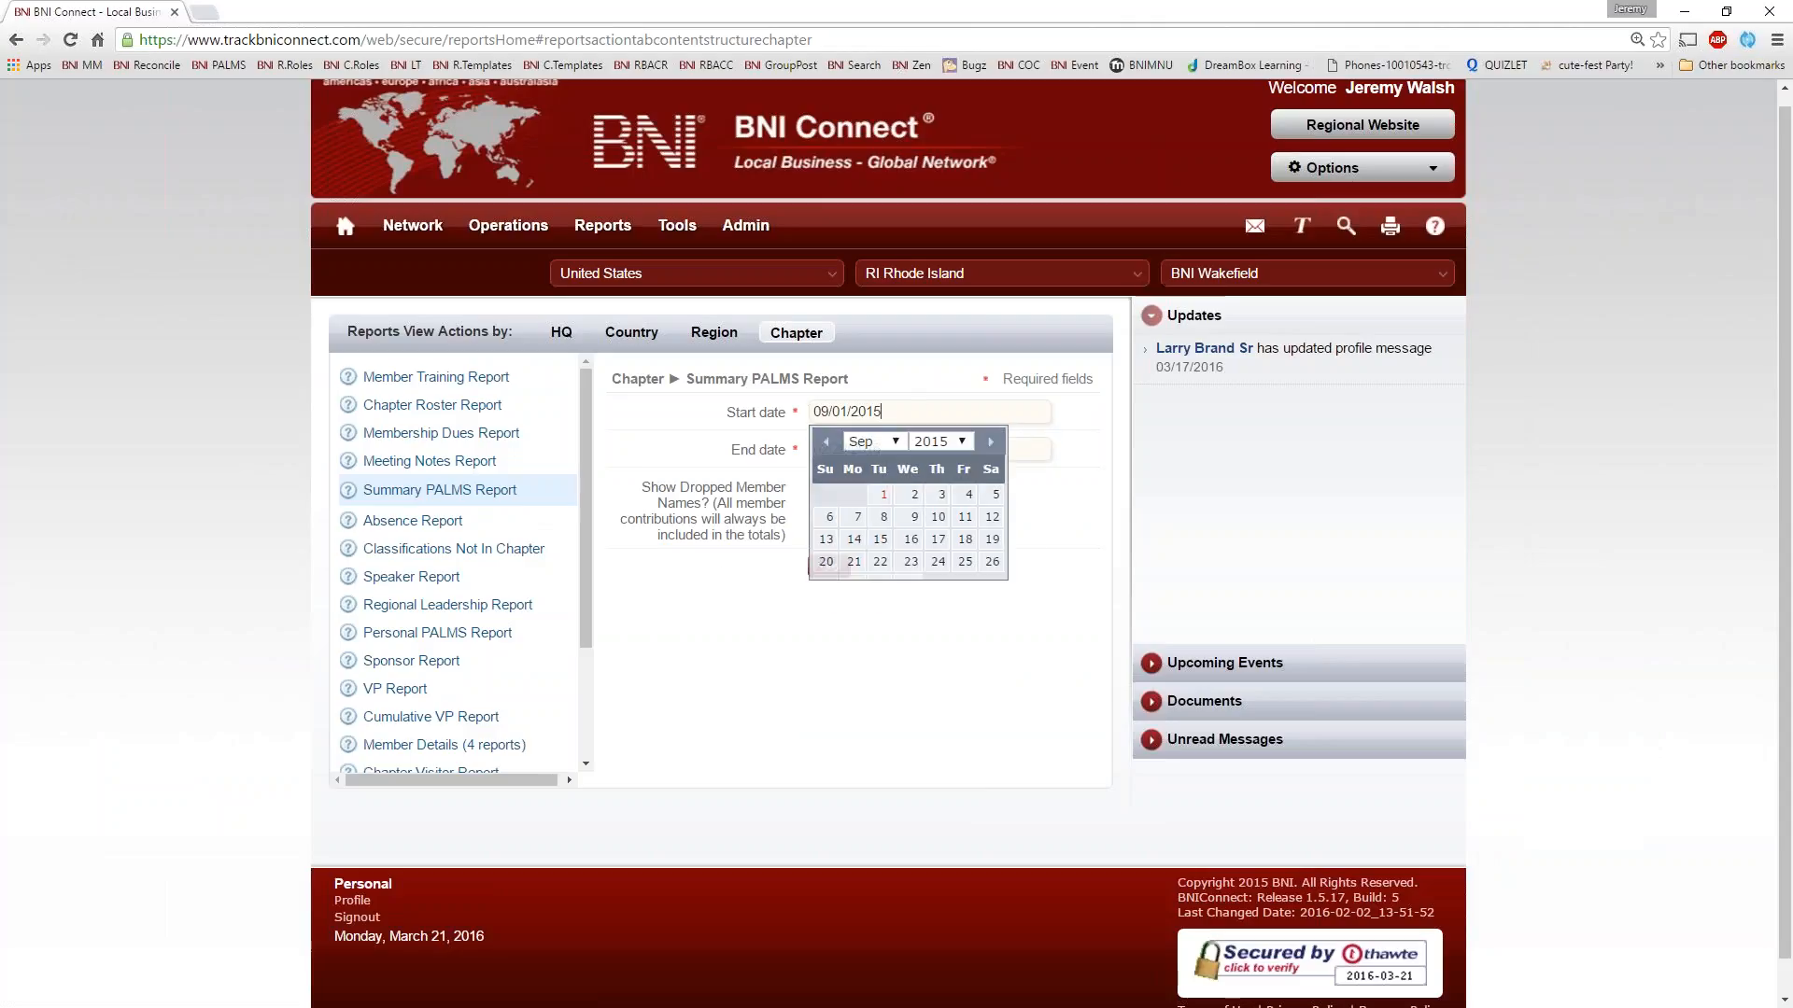
{"action": "left_click", "coordinate": [928, 384]}
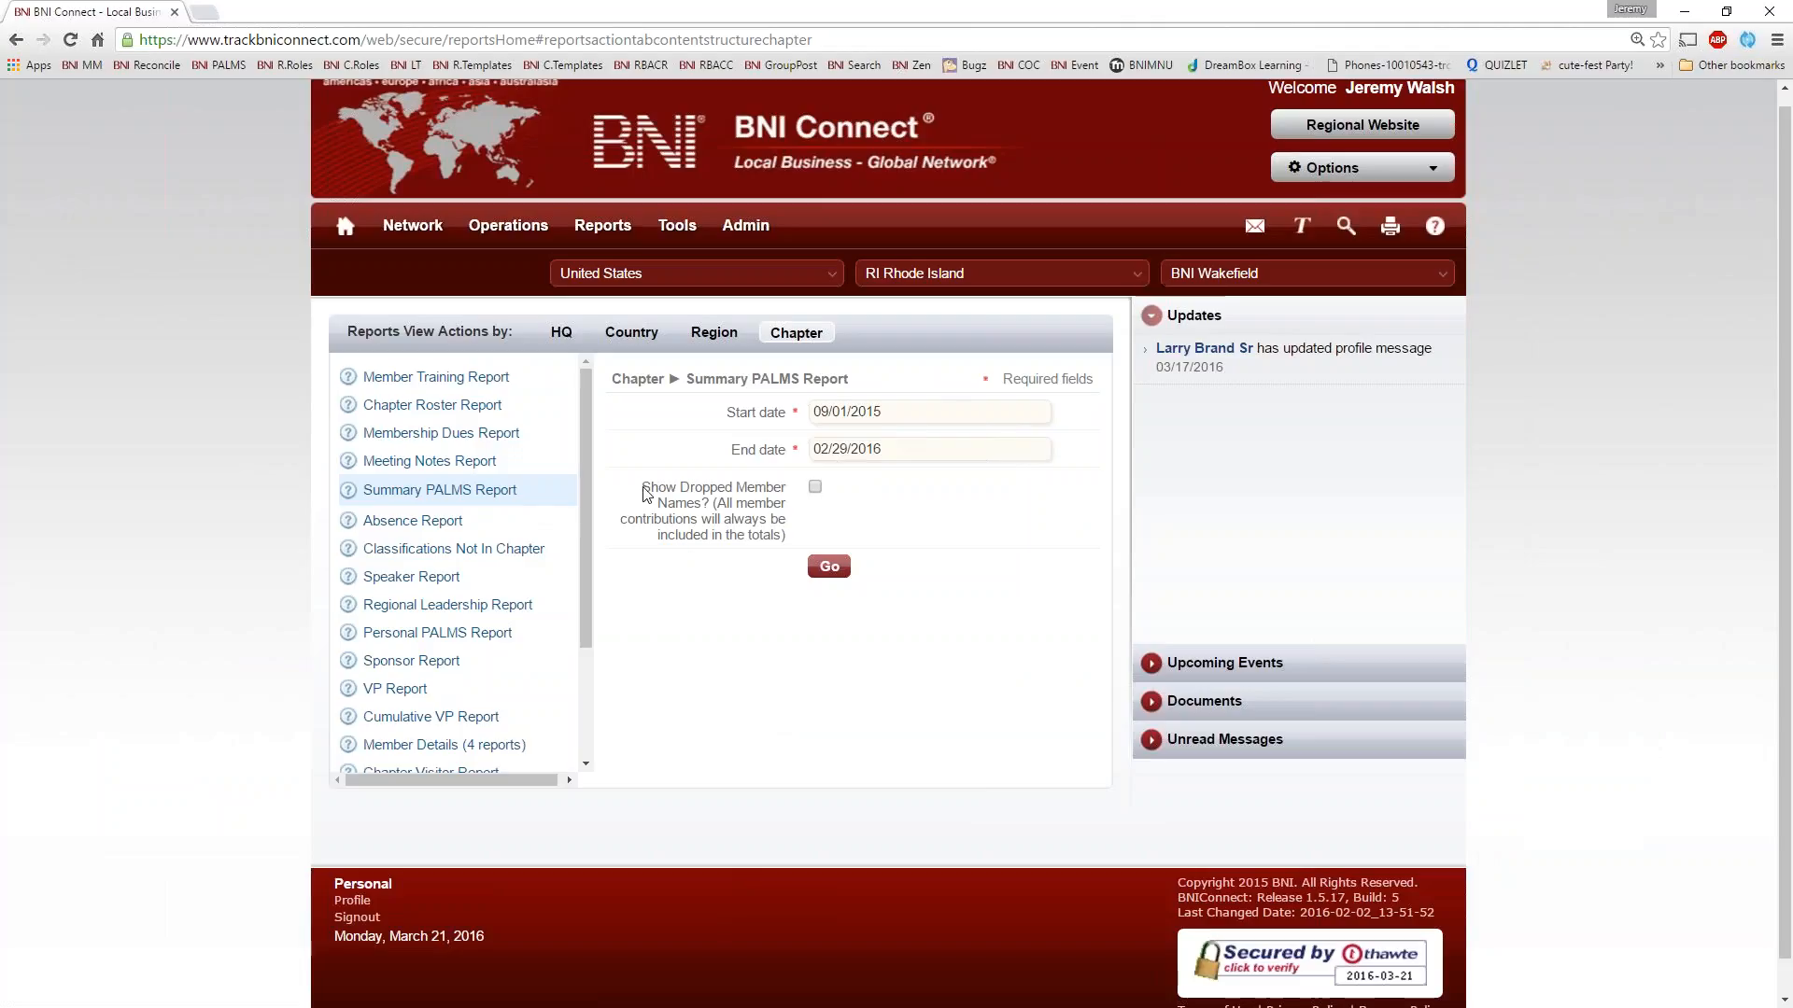
{"action": "left_click_drag", "start_coordinate": [645, 490], "coordinate": [789, 486]}
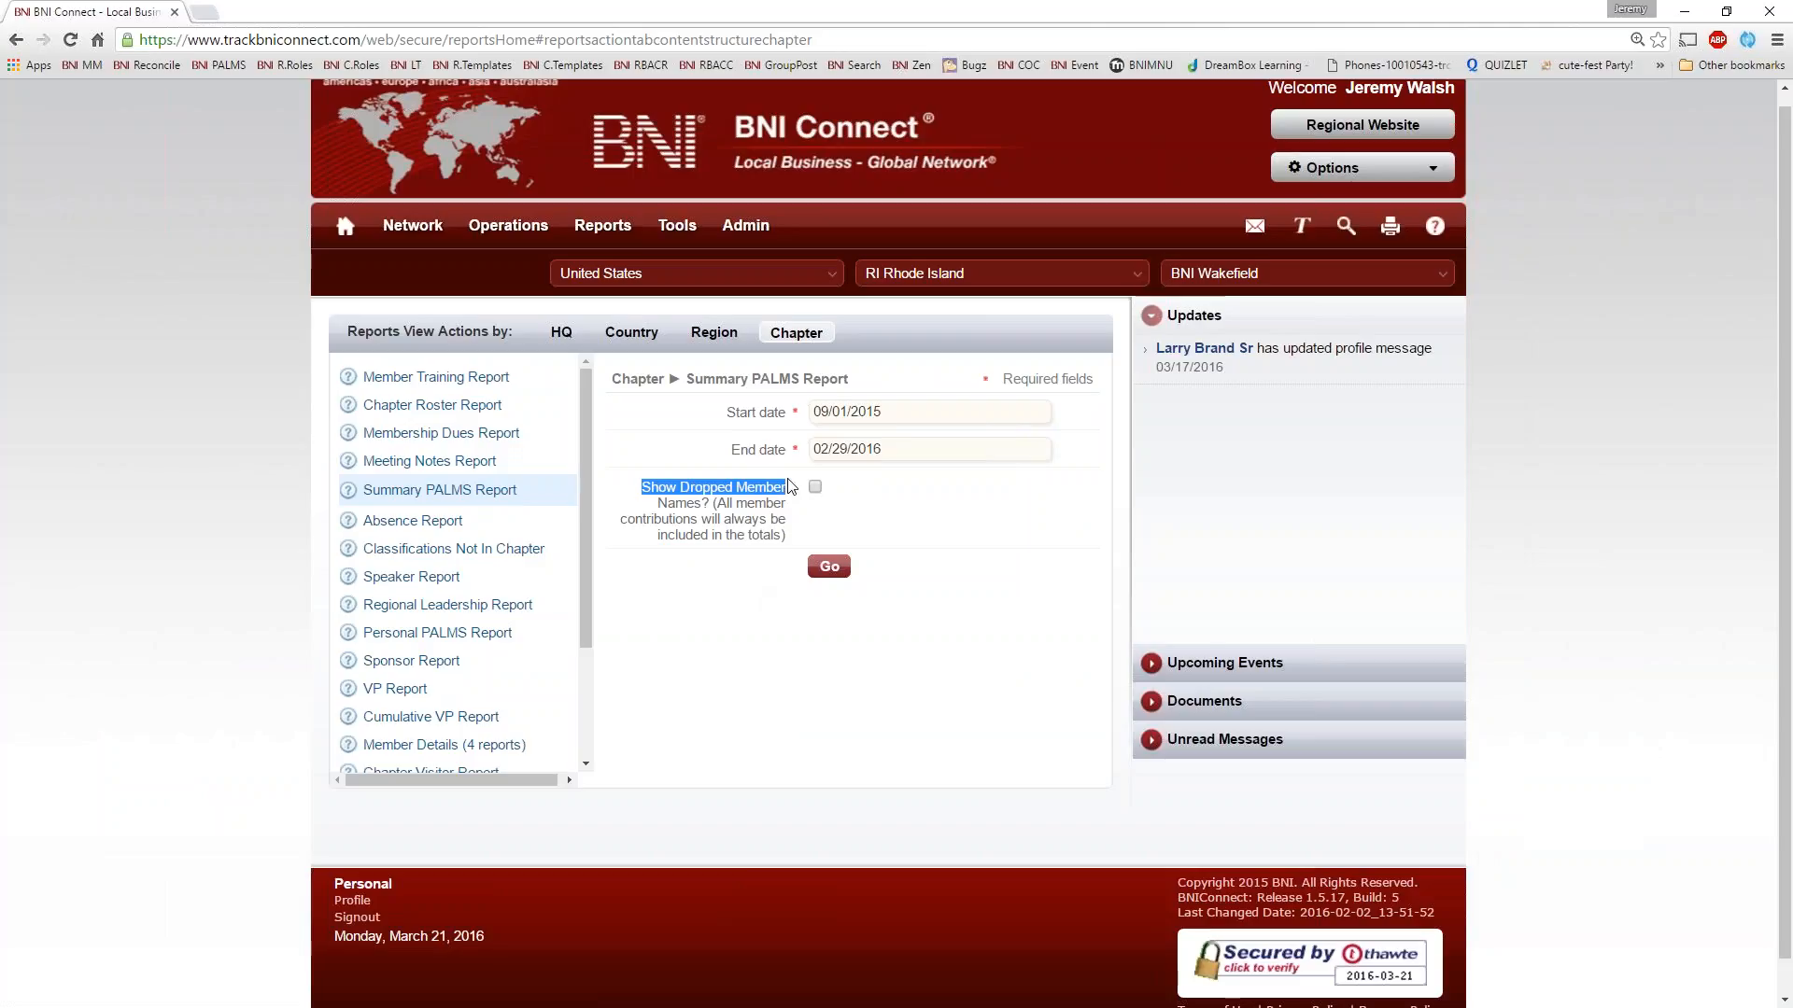
{"action": "left_click", "coordinate": [815, 486]}
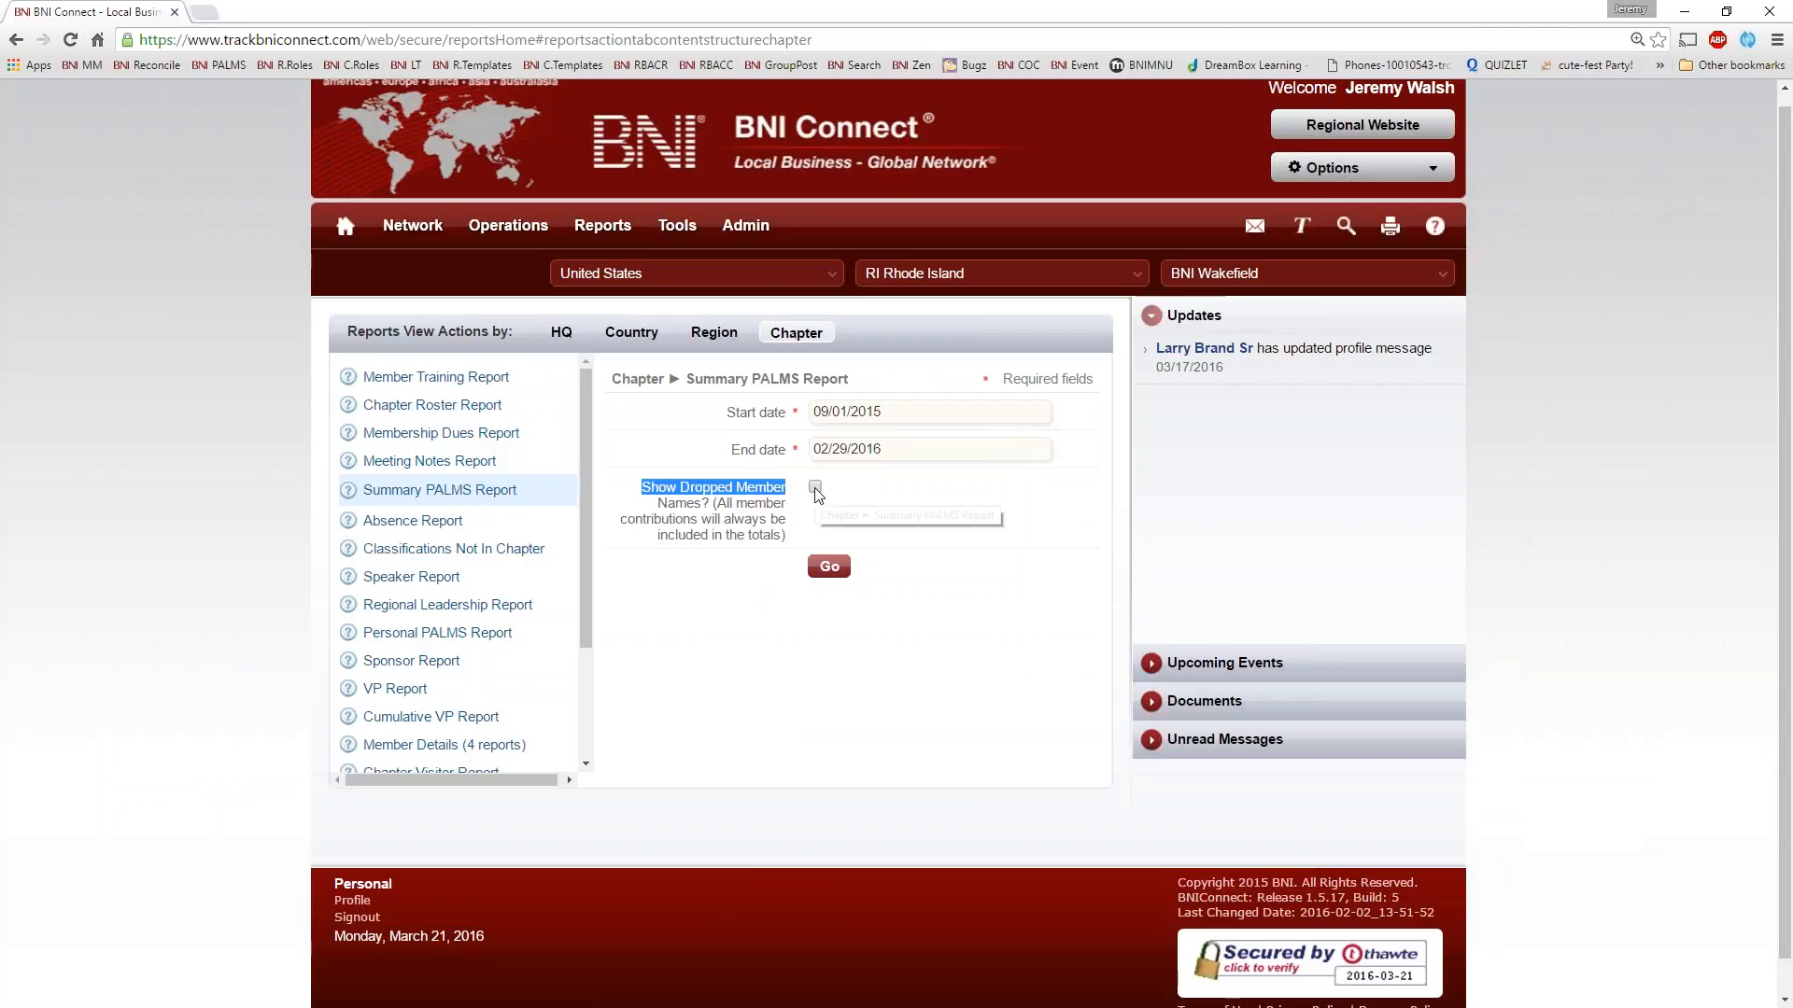
{"action": "left_click", "coordinate": [672, 499]}
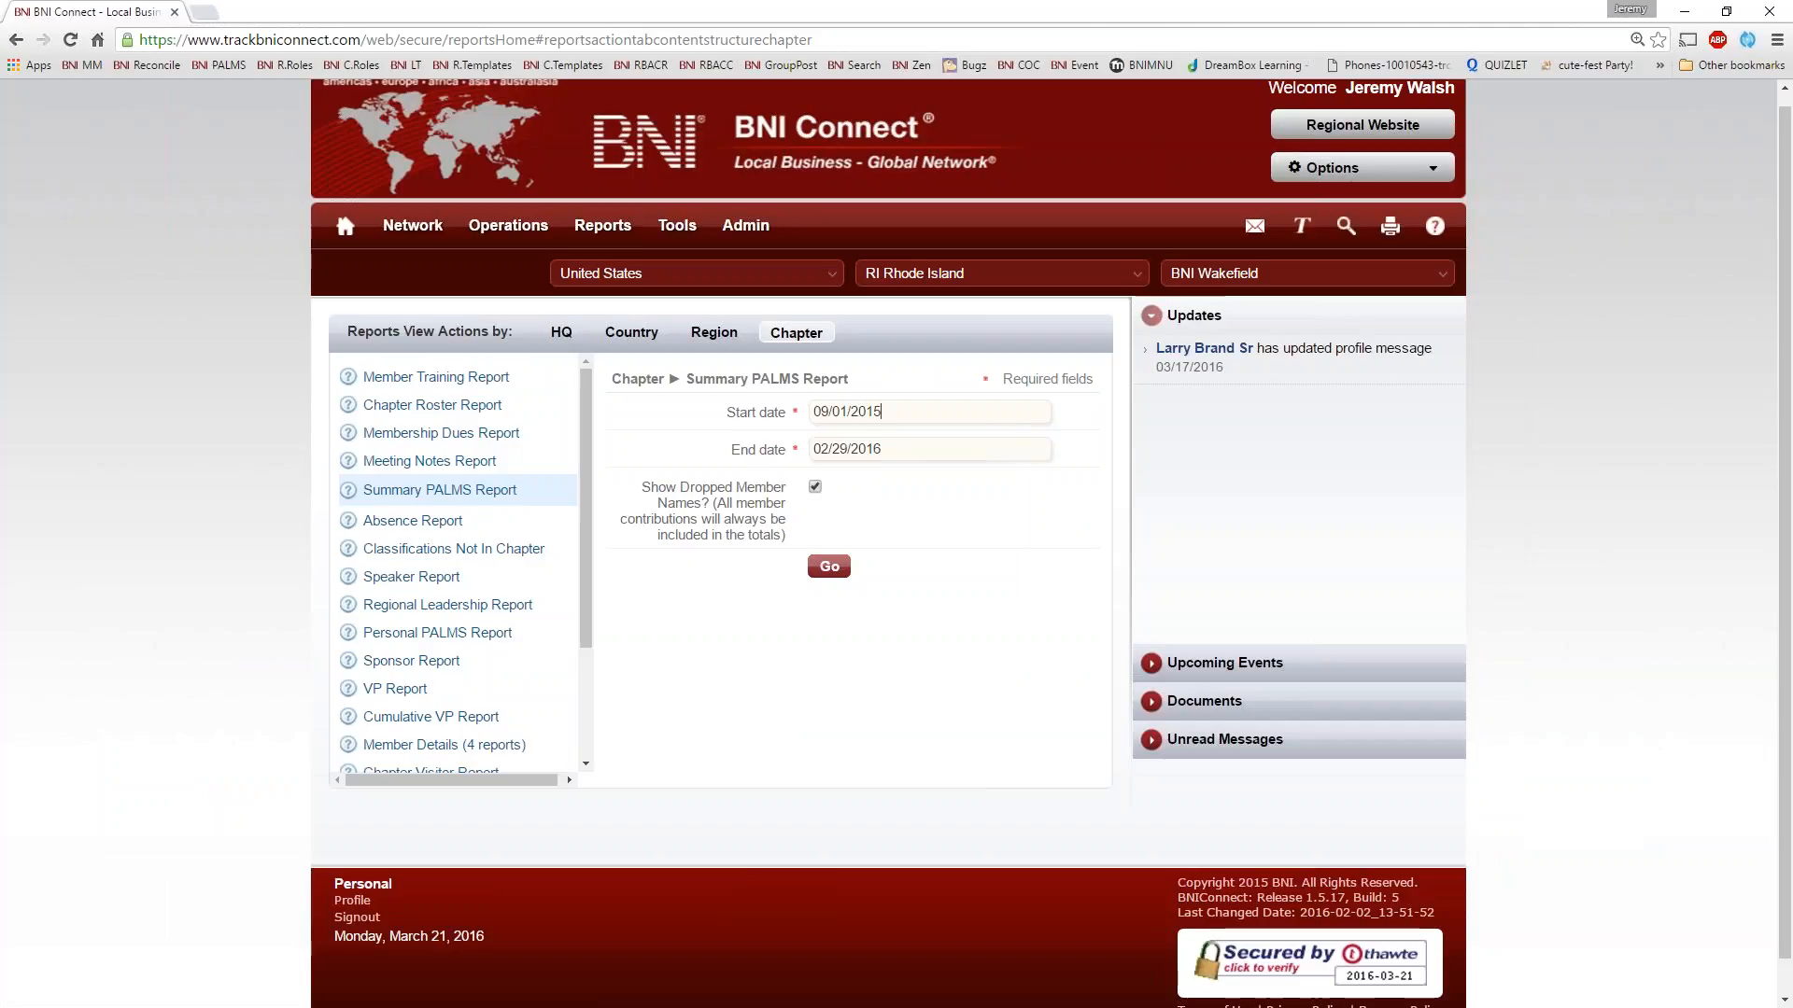
{"action": "left_click", "coordinate": [983, 442]}
{"action": "left_click", "coordinate": [971, 547]}
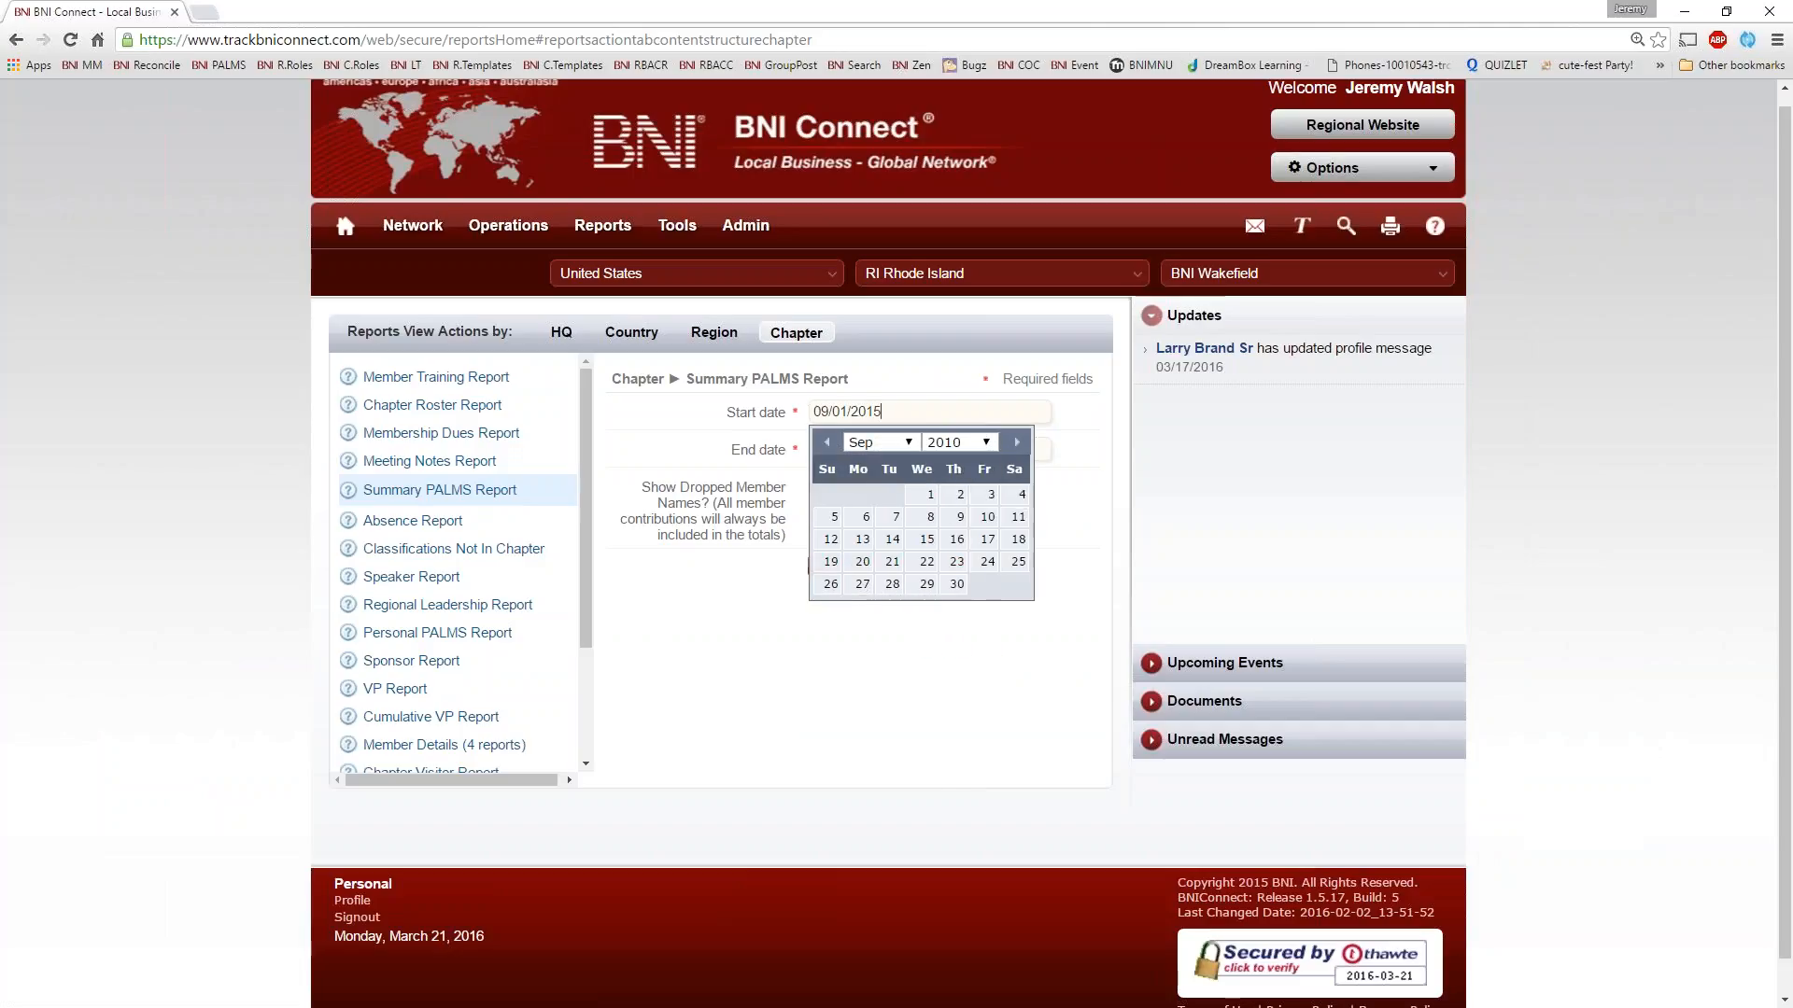
{"action": "left_click", "coordinate": [930, 494]}
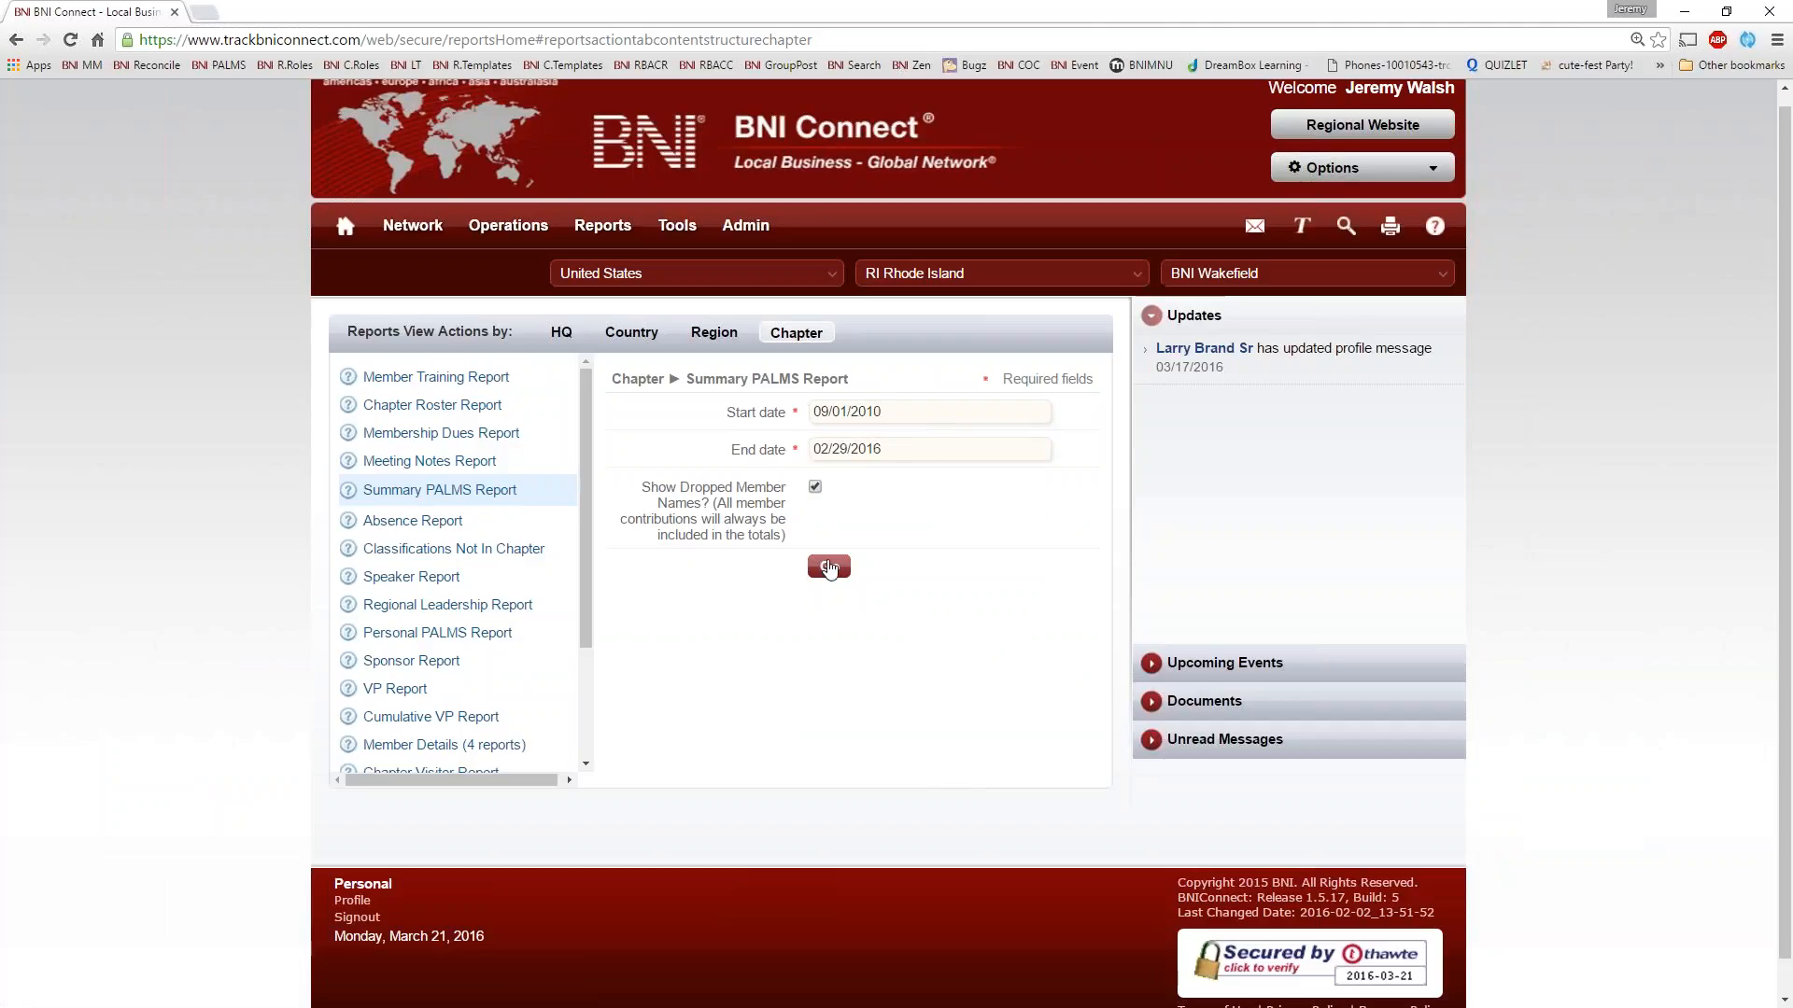
{"action": "left_click", "coordinate": [829, 568]}
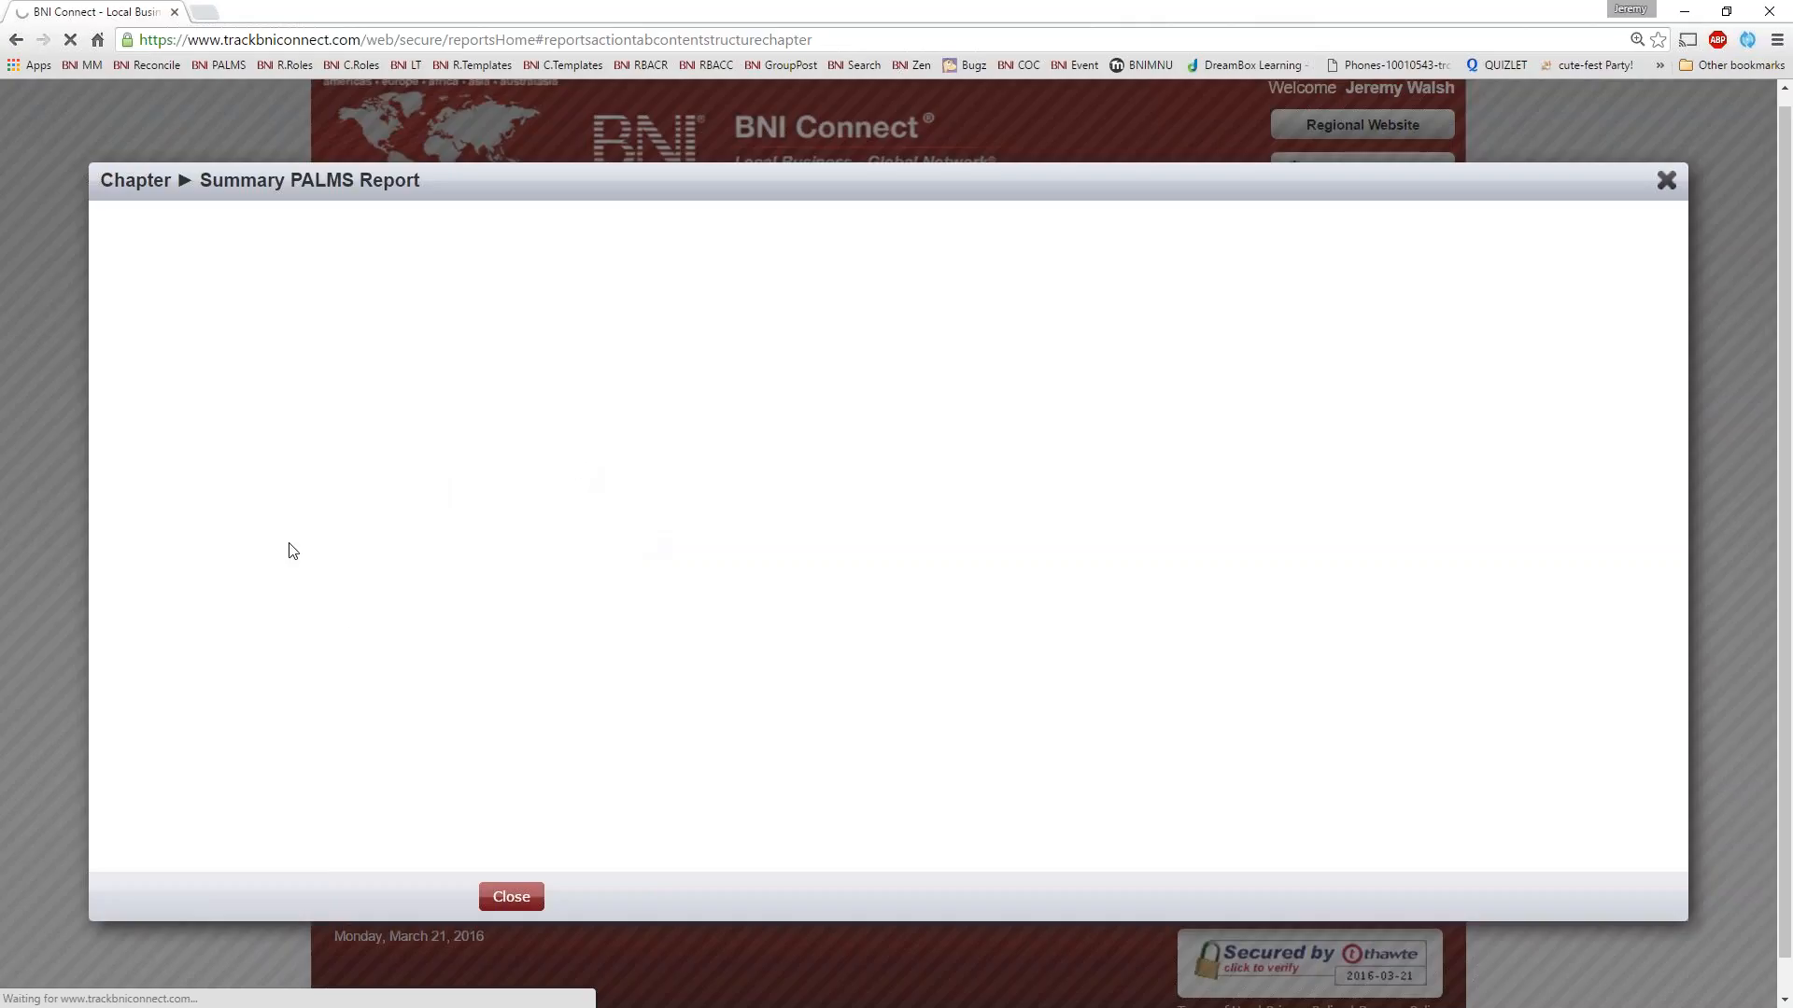
Review the member rows and the totals in the Summary PALMS Report, and close it
{"action": "scroll", "coordinate": [342, 620], "scroll_direction": "down", "scroll_amount": 10}
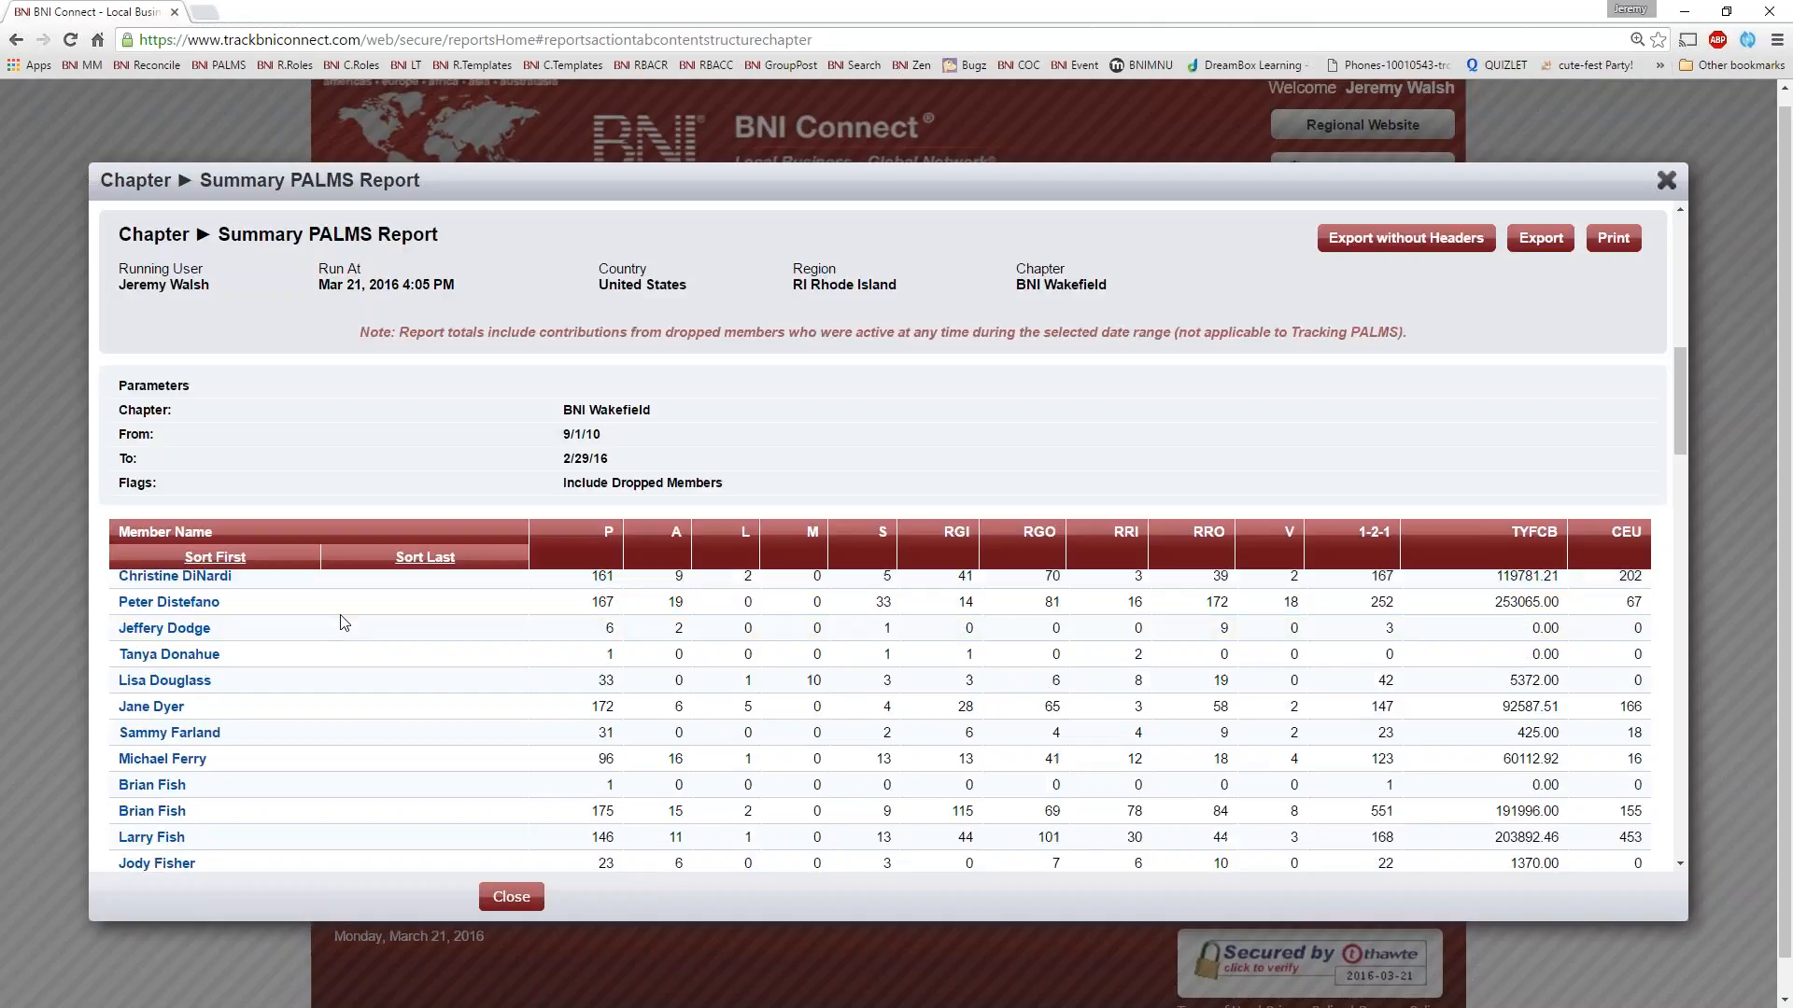
{"action": "scroll", "coordinate": [347, 624], "scroll_direction": "up", "scroll_amount": 10}
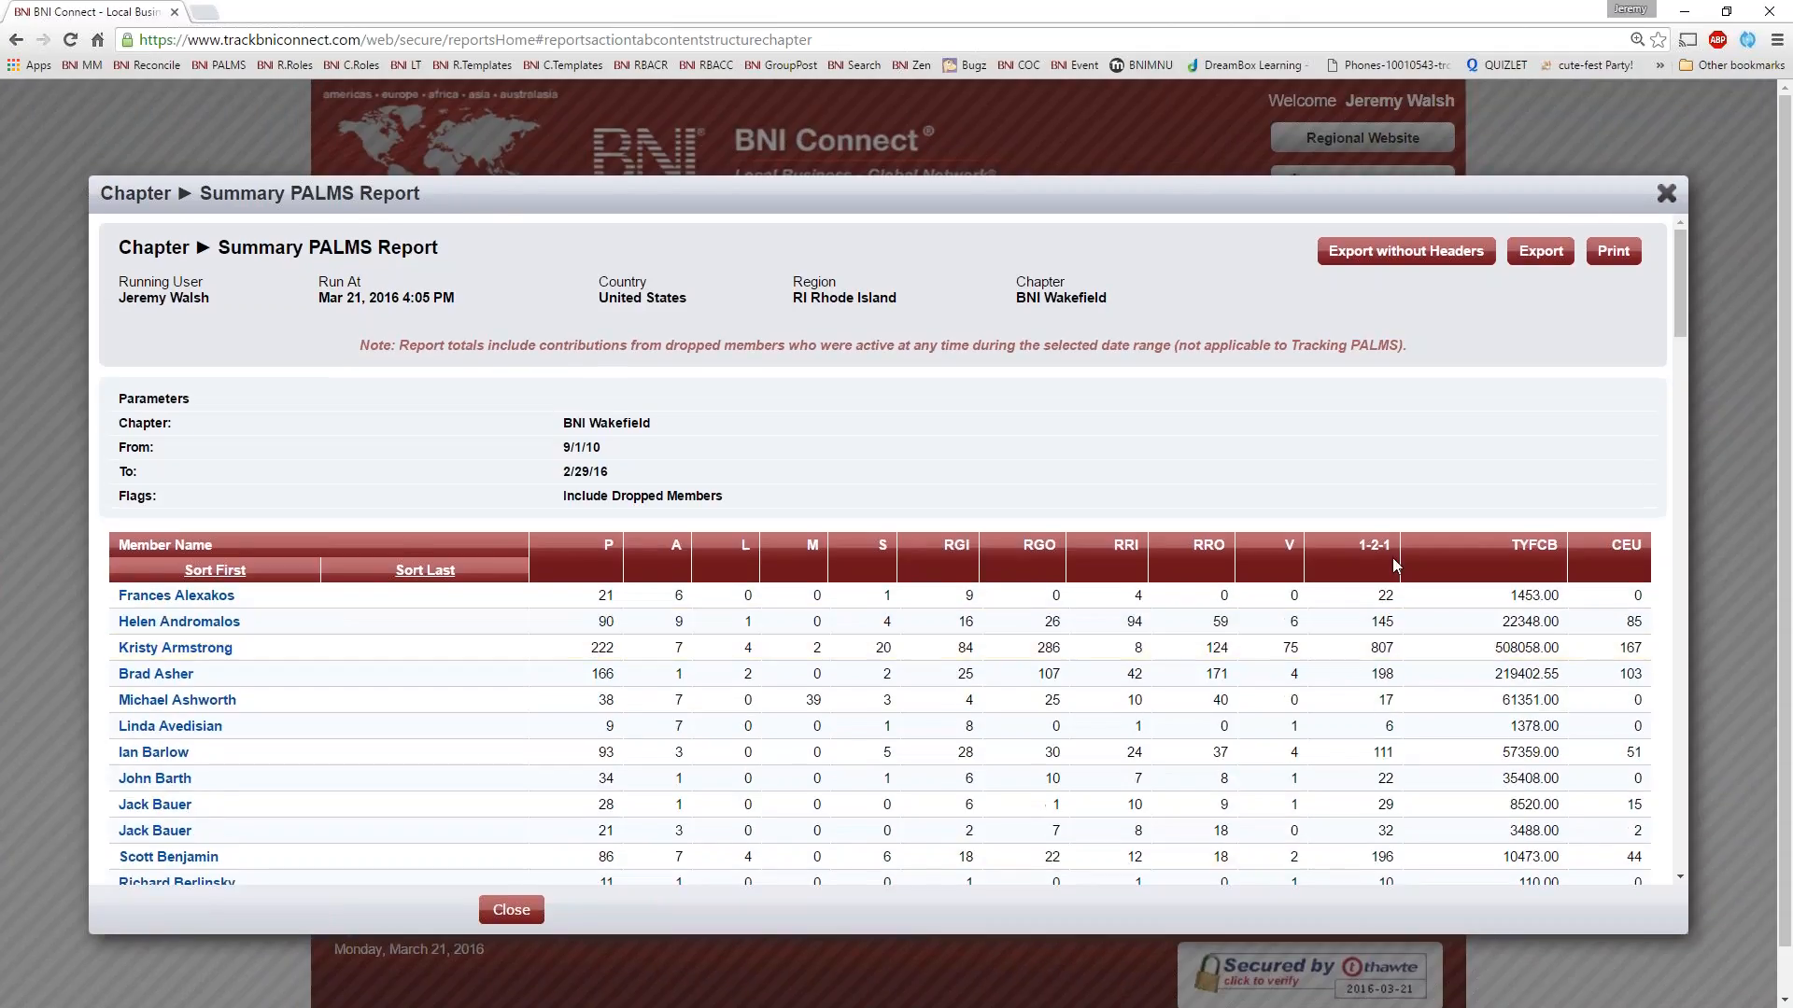
{"action": "scroll", "coordinate": [1389, 583], "scroll_direction": "down", "scroll_amount": 20}
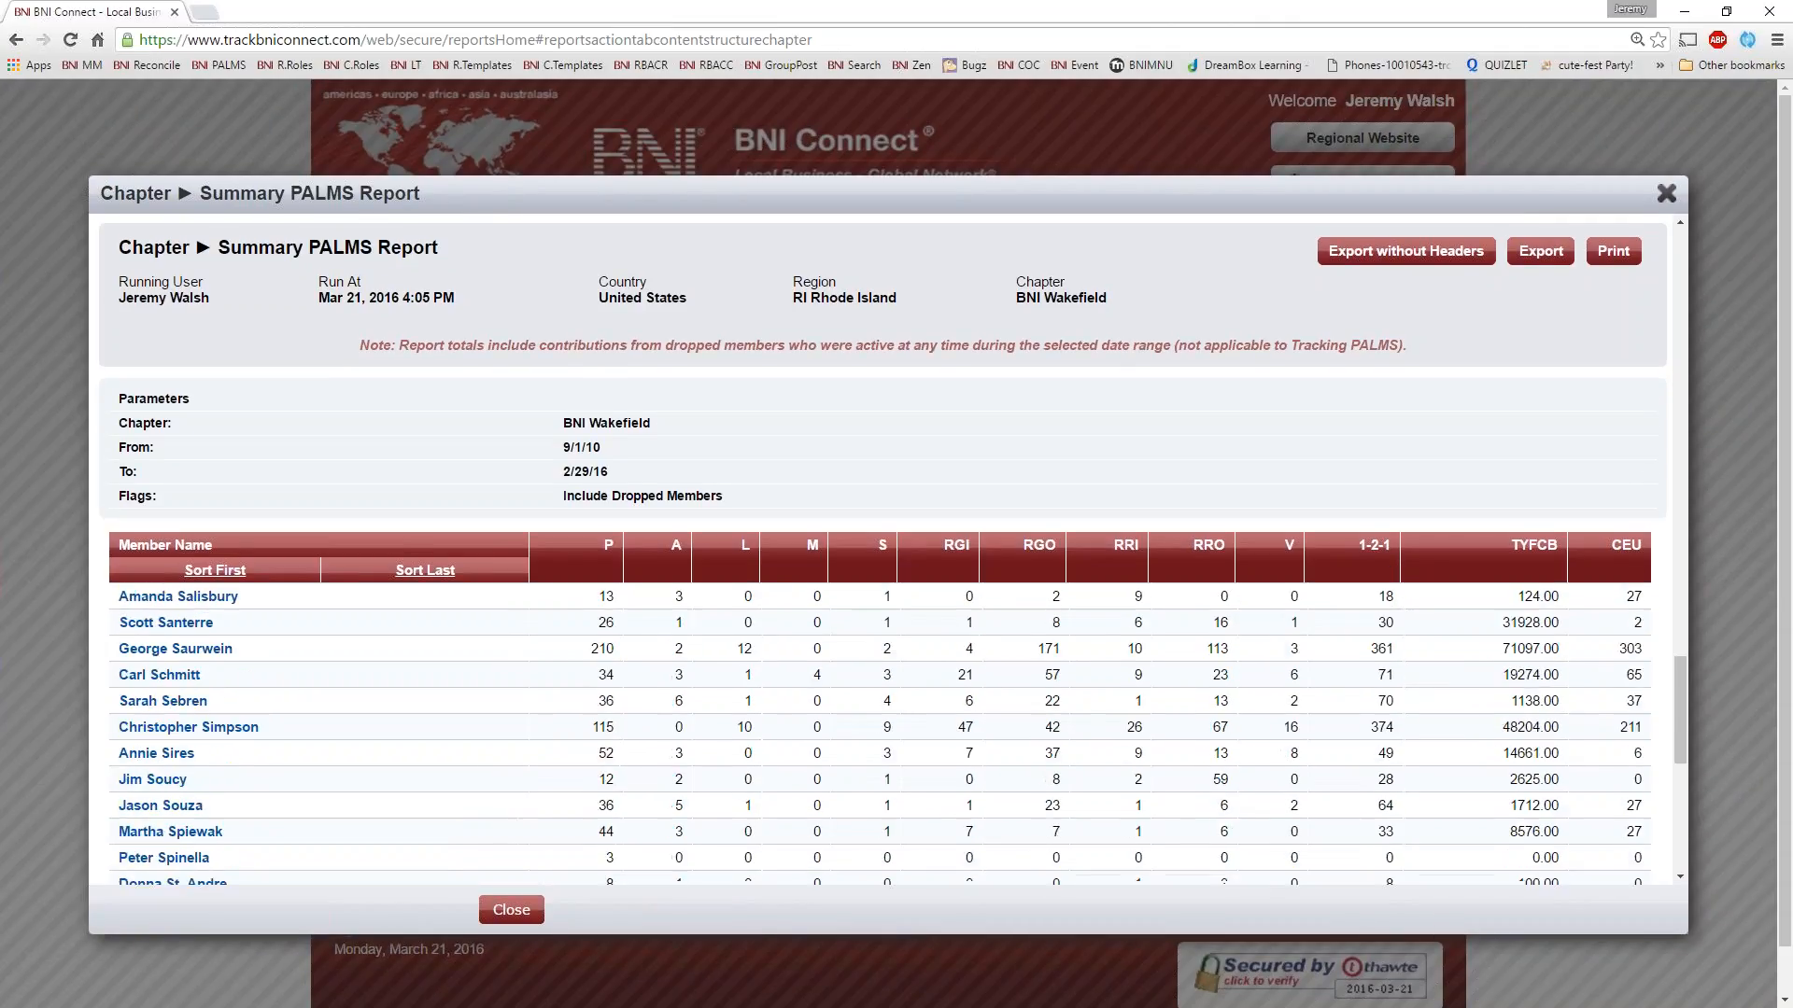
{"action": "scroll", "coordinate": [1332, 607], "scroll_direction": "down", "scroll_amount": 2}
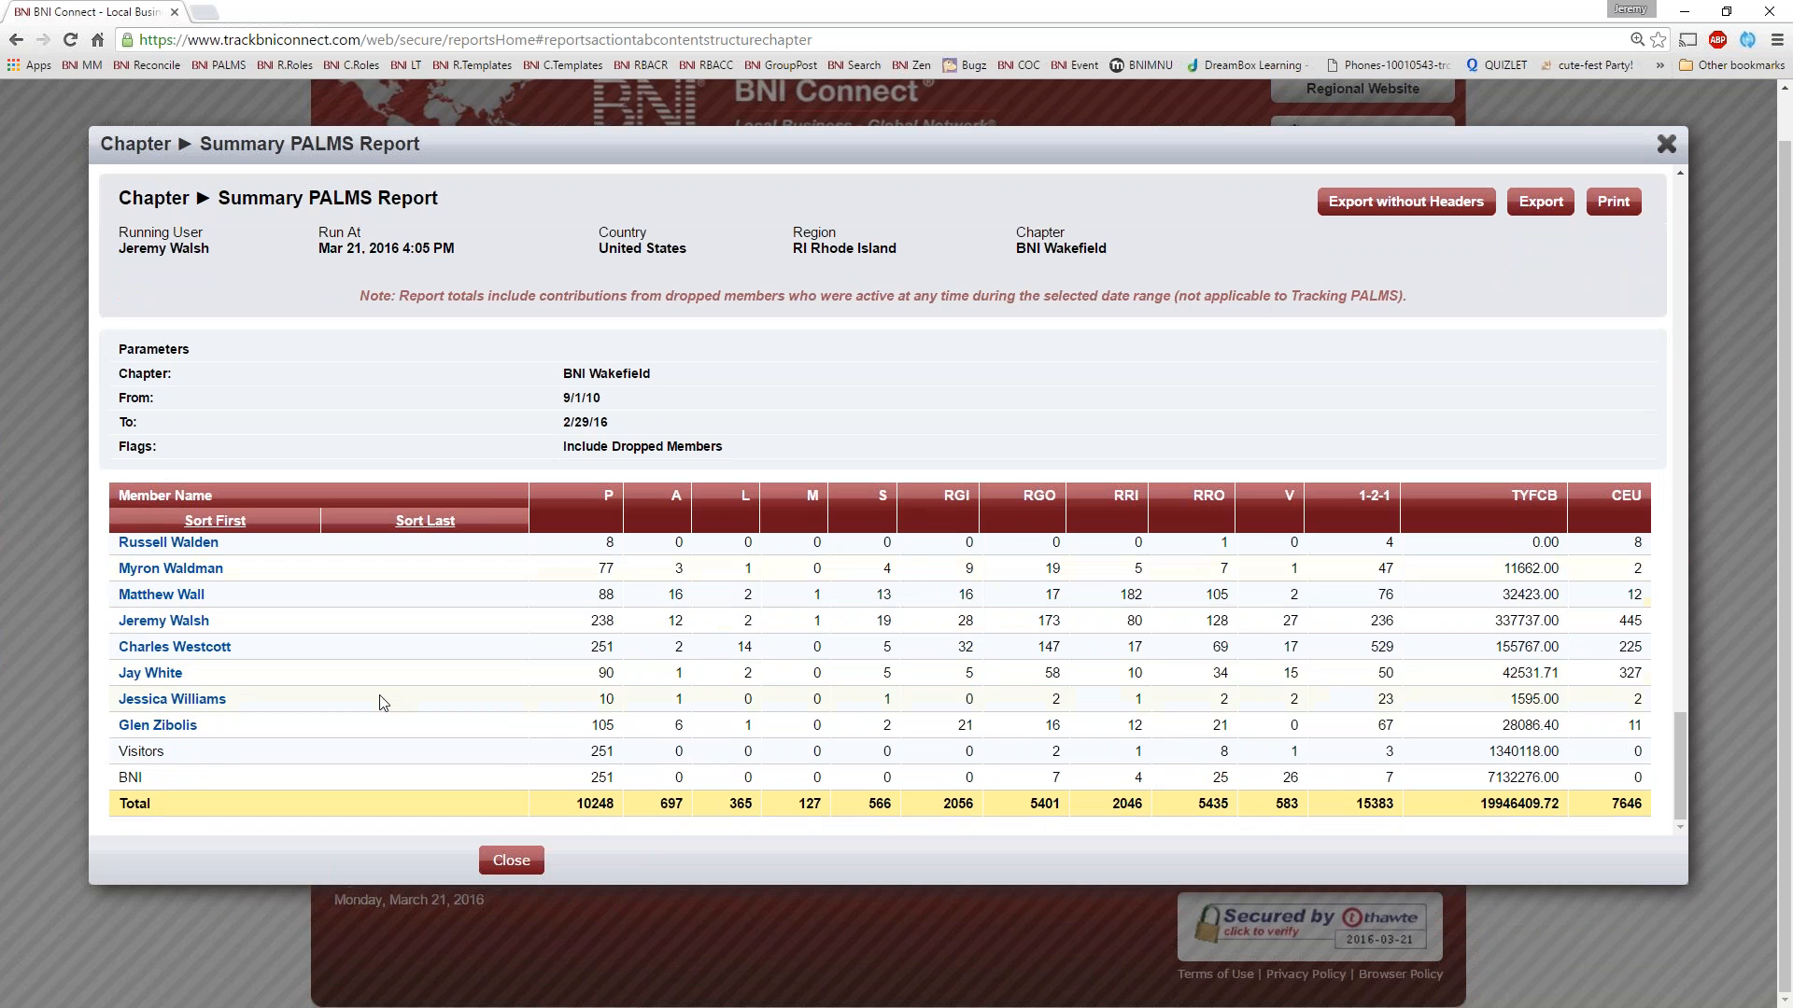
{"action": "scroll", "coordinate": [384, 703], "scroll_direction": "up", "scroll_amount": 2}
{"action": "scroll", "coordinate": [384, 703], "scroll_direction": "up", "scroll_amount": 20}
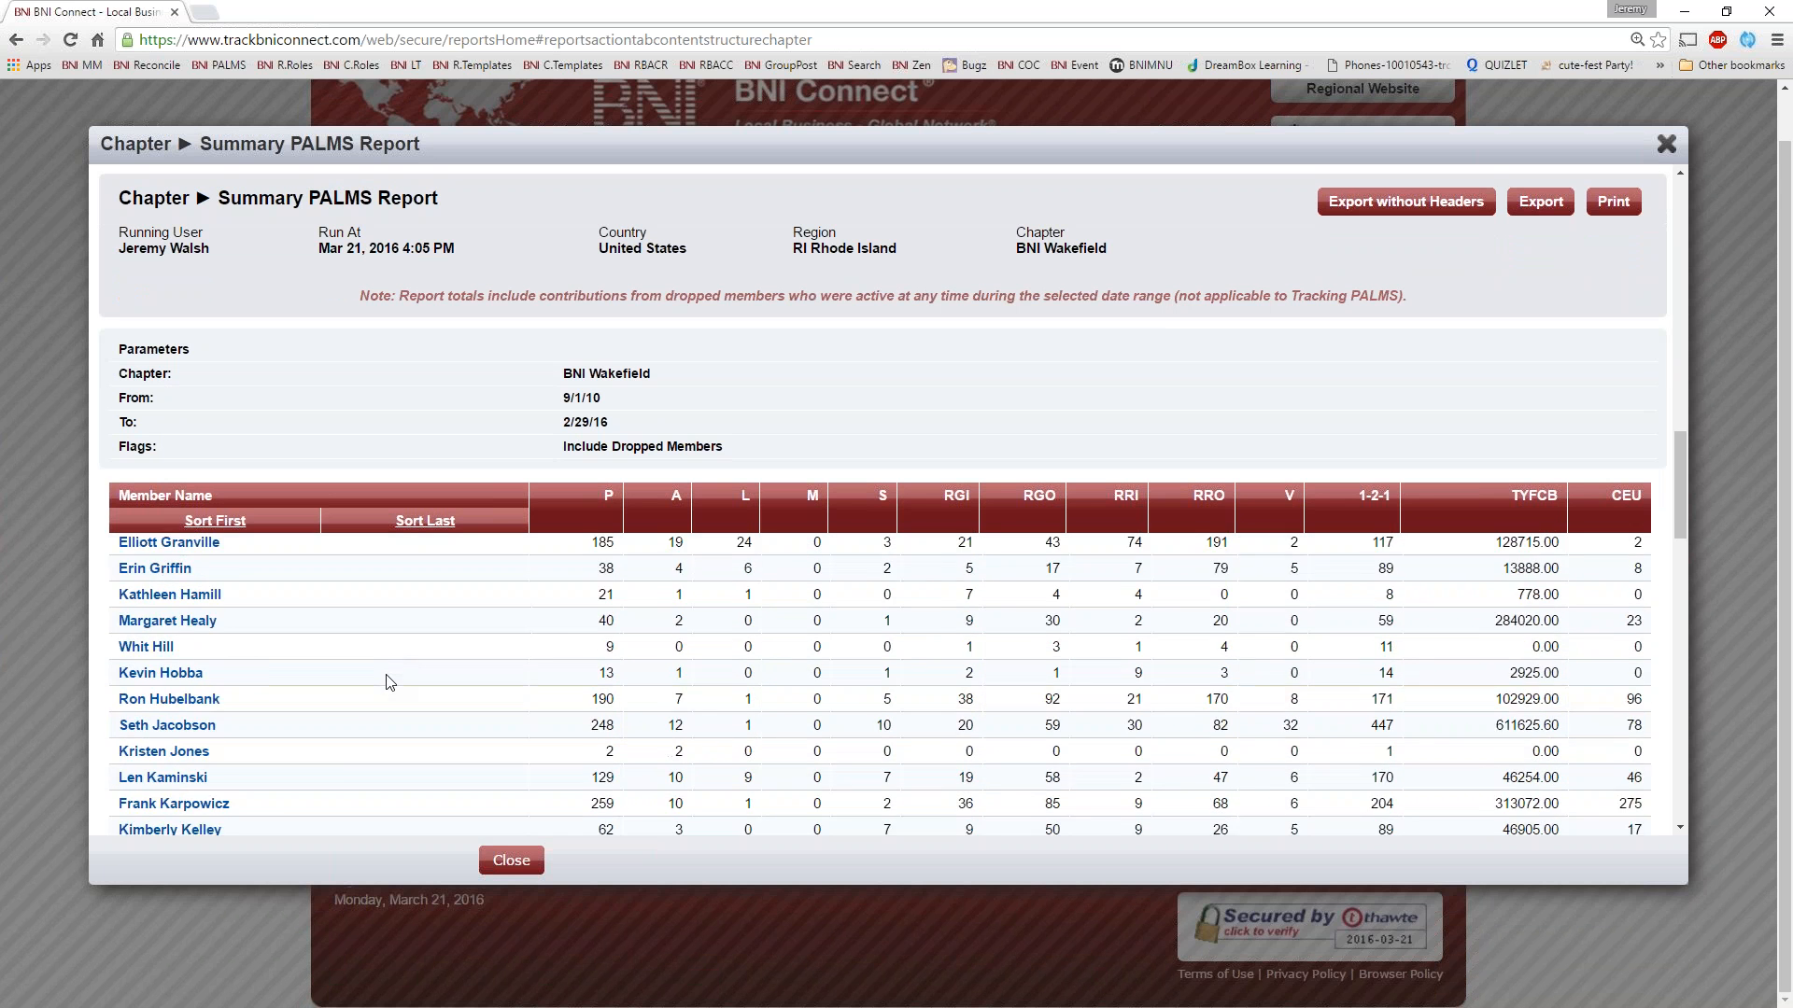
{"action": "scroll", "coordinate": [390, 682], "scroll_direction": "up", "scroll_amount": 8}
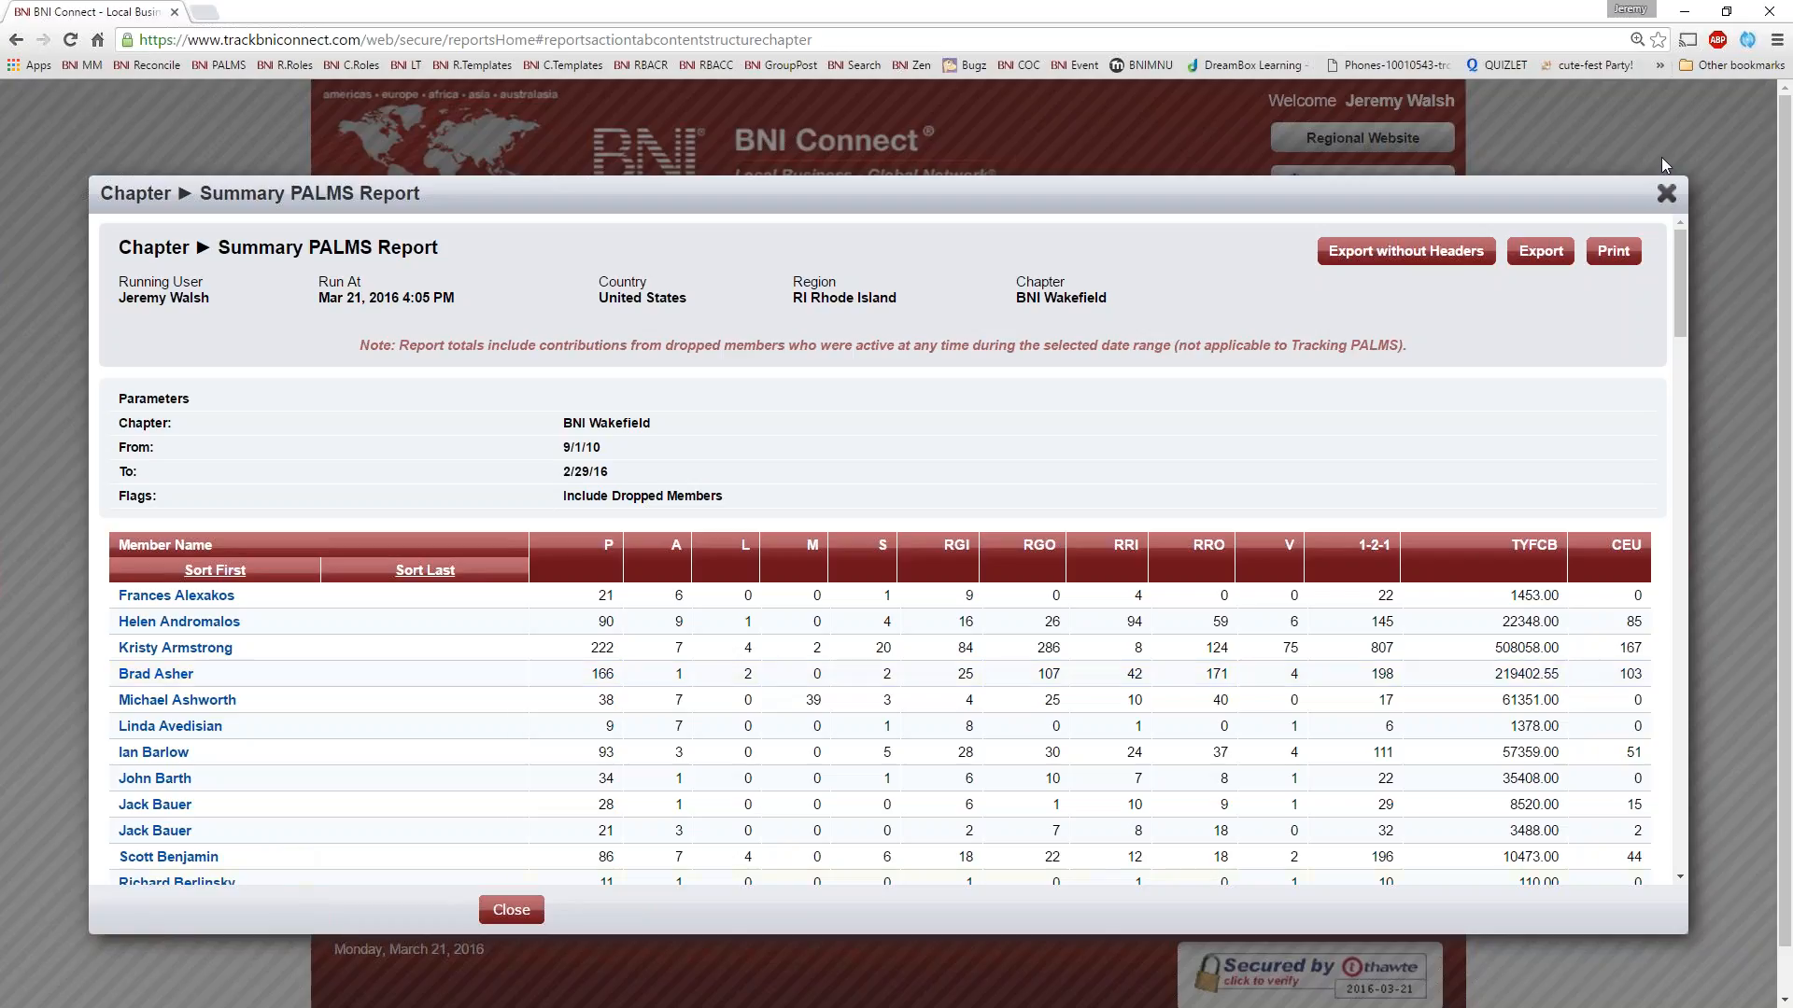
{"action": "left_click", "coordinate": [1666, 193]}
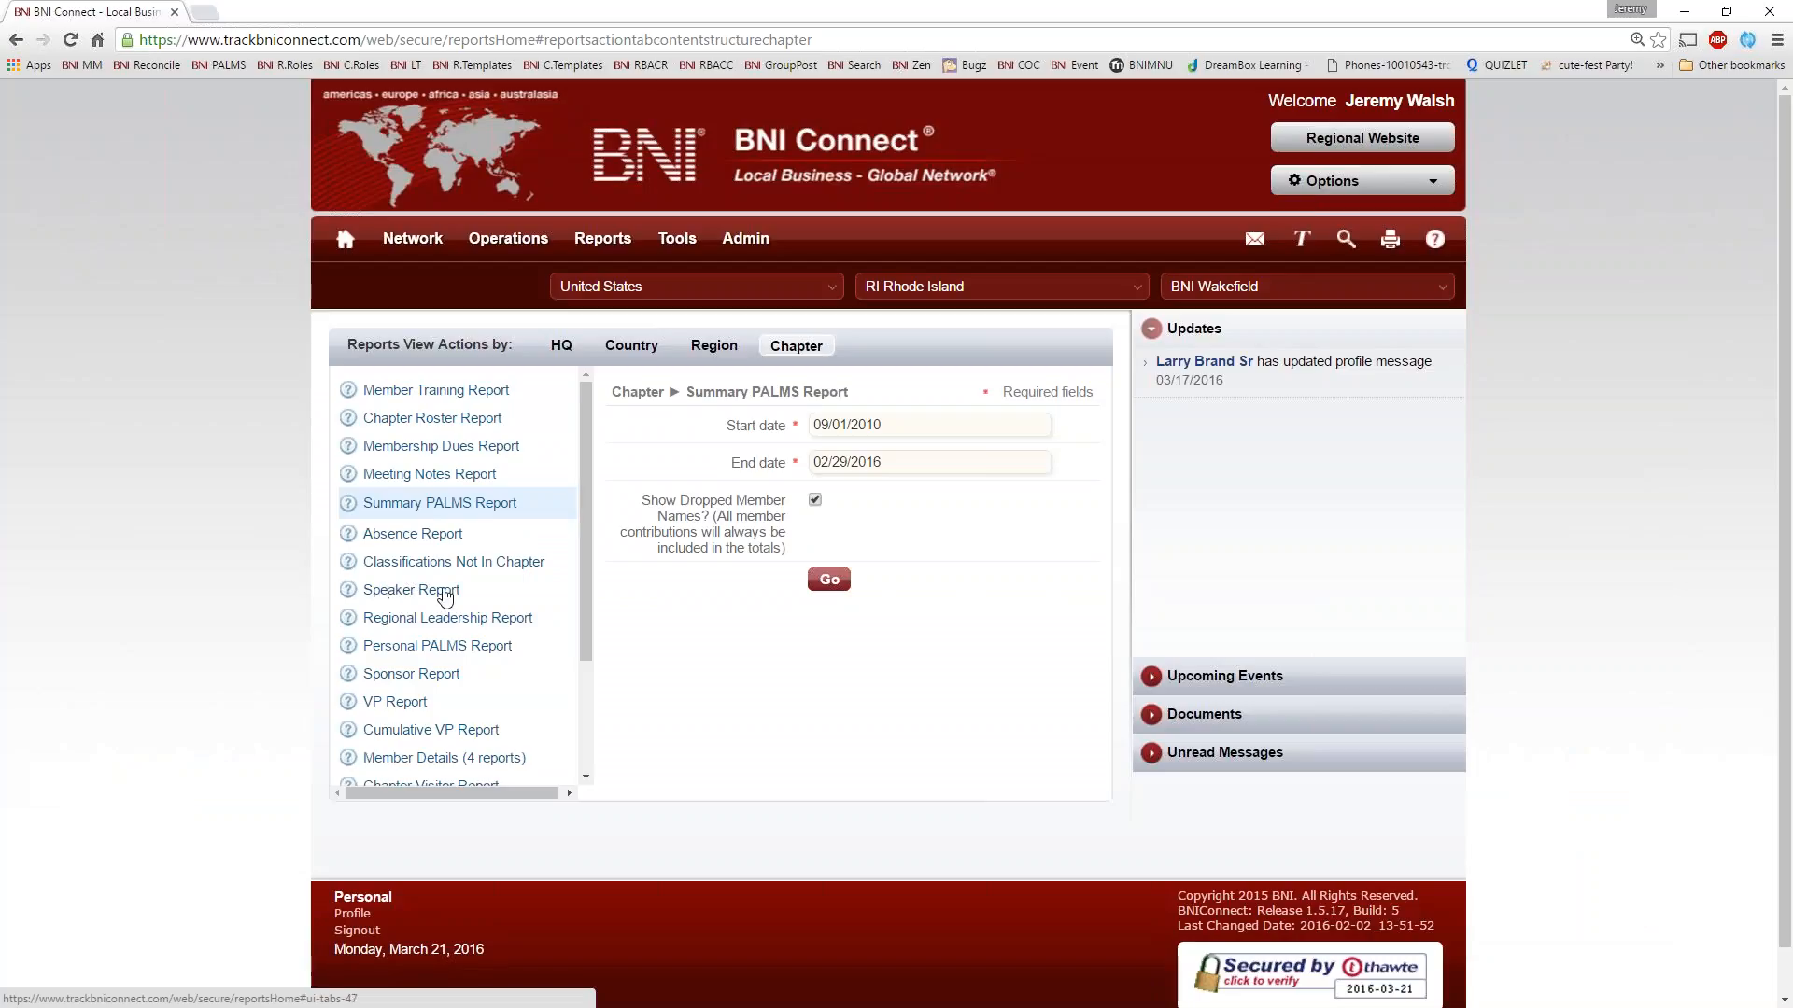
Set up the Speaker Report with a start date of 12/01/2012 and an end date of 03/31/2016
{"action": "left_click", "coordinate": [388, 590]}
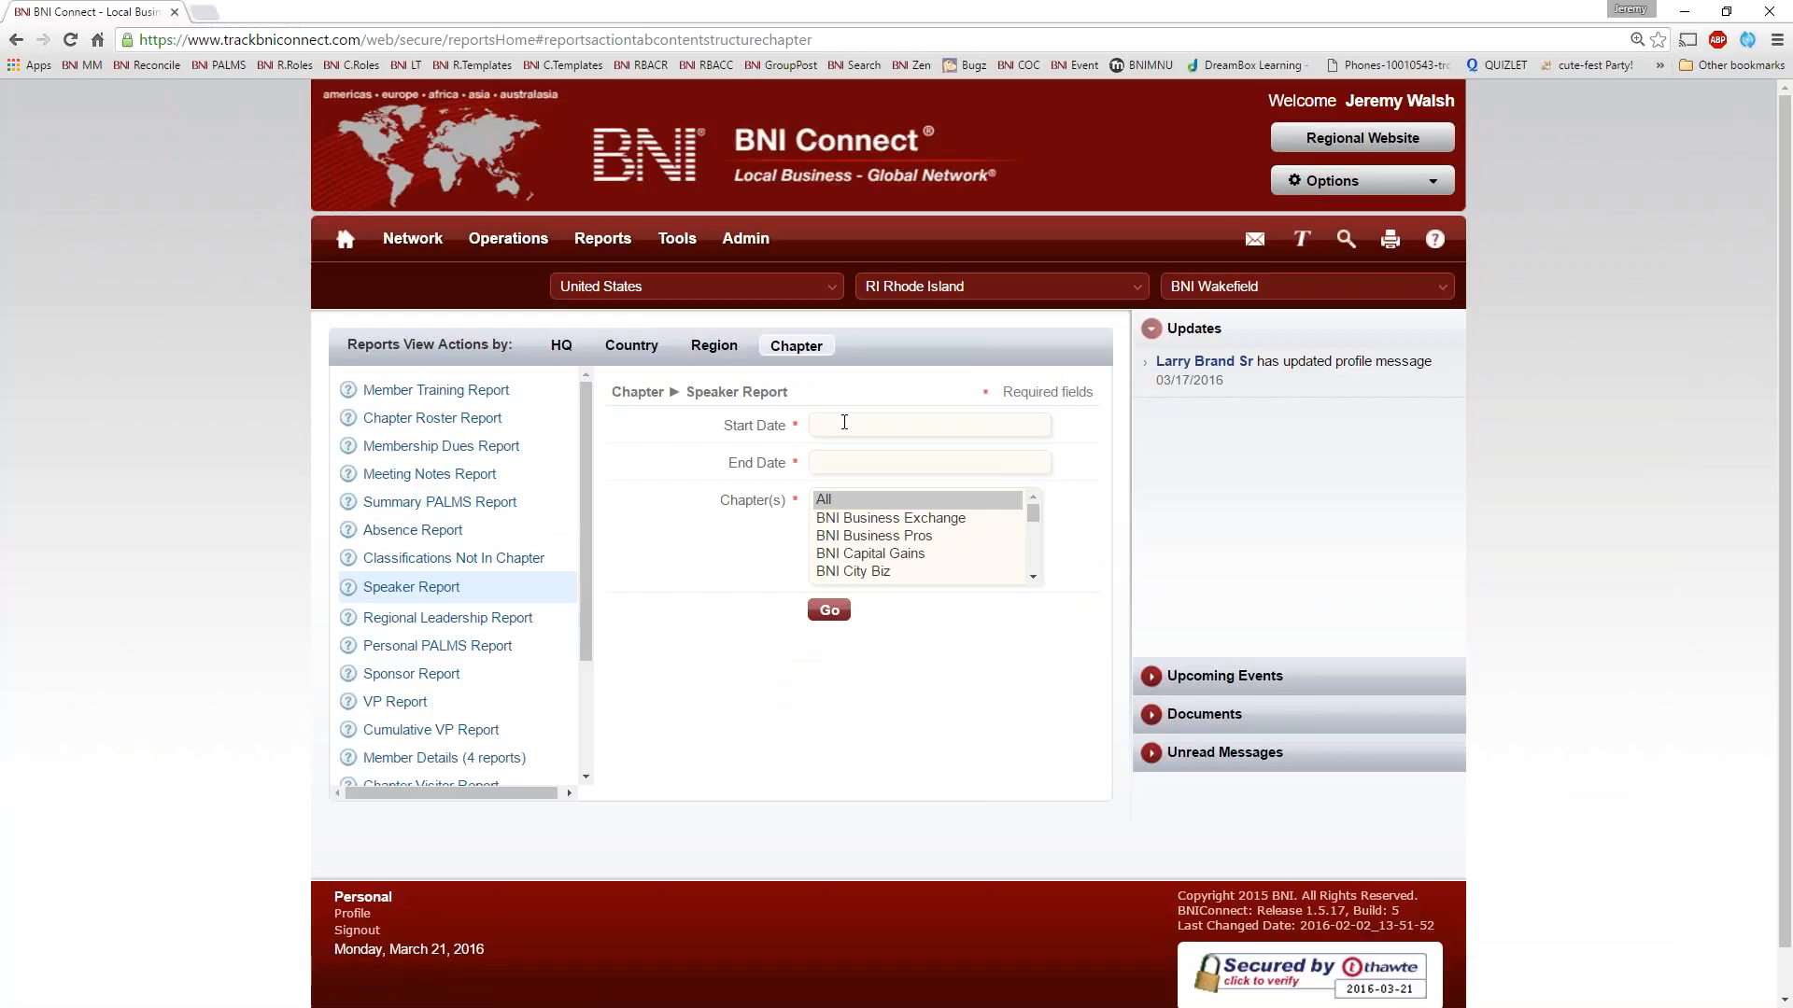
{"action": "left_click", "coordinate": [844, 423]}
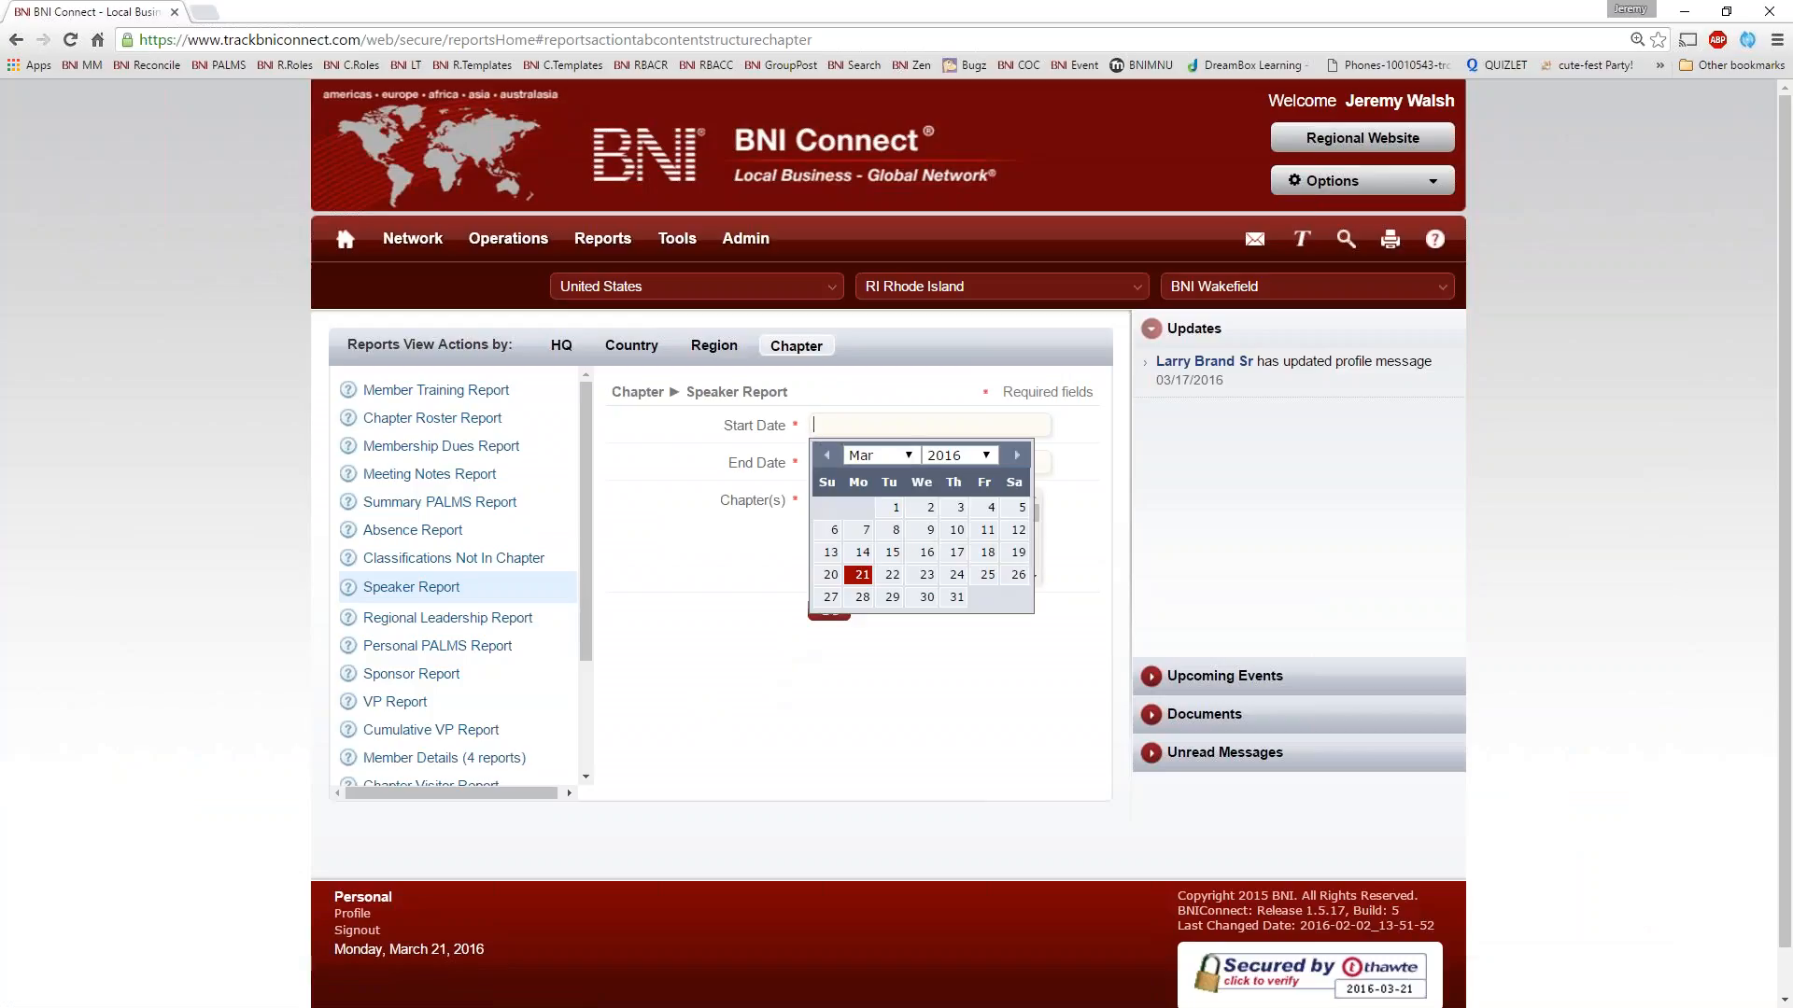
{"action": "left_click", "coordinate": [826, 457]}
{"action": "left_click", "coordinate": [826, 457]}
{"action": "left_click", "coordinate": [827, 458]}
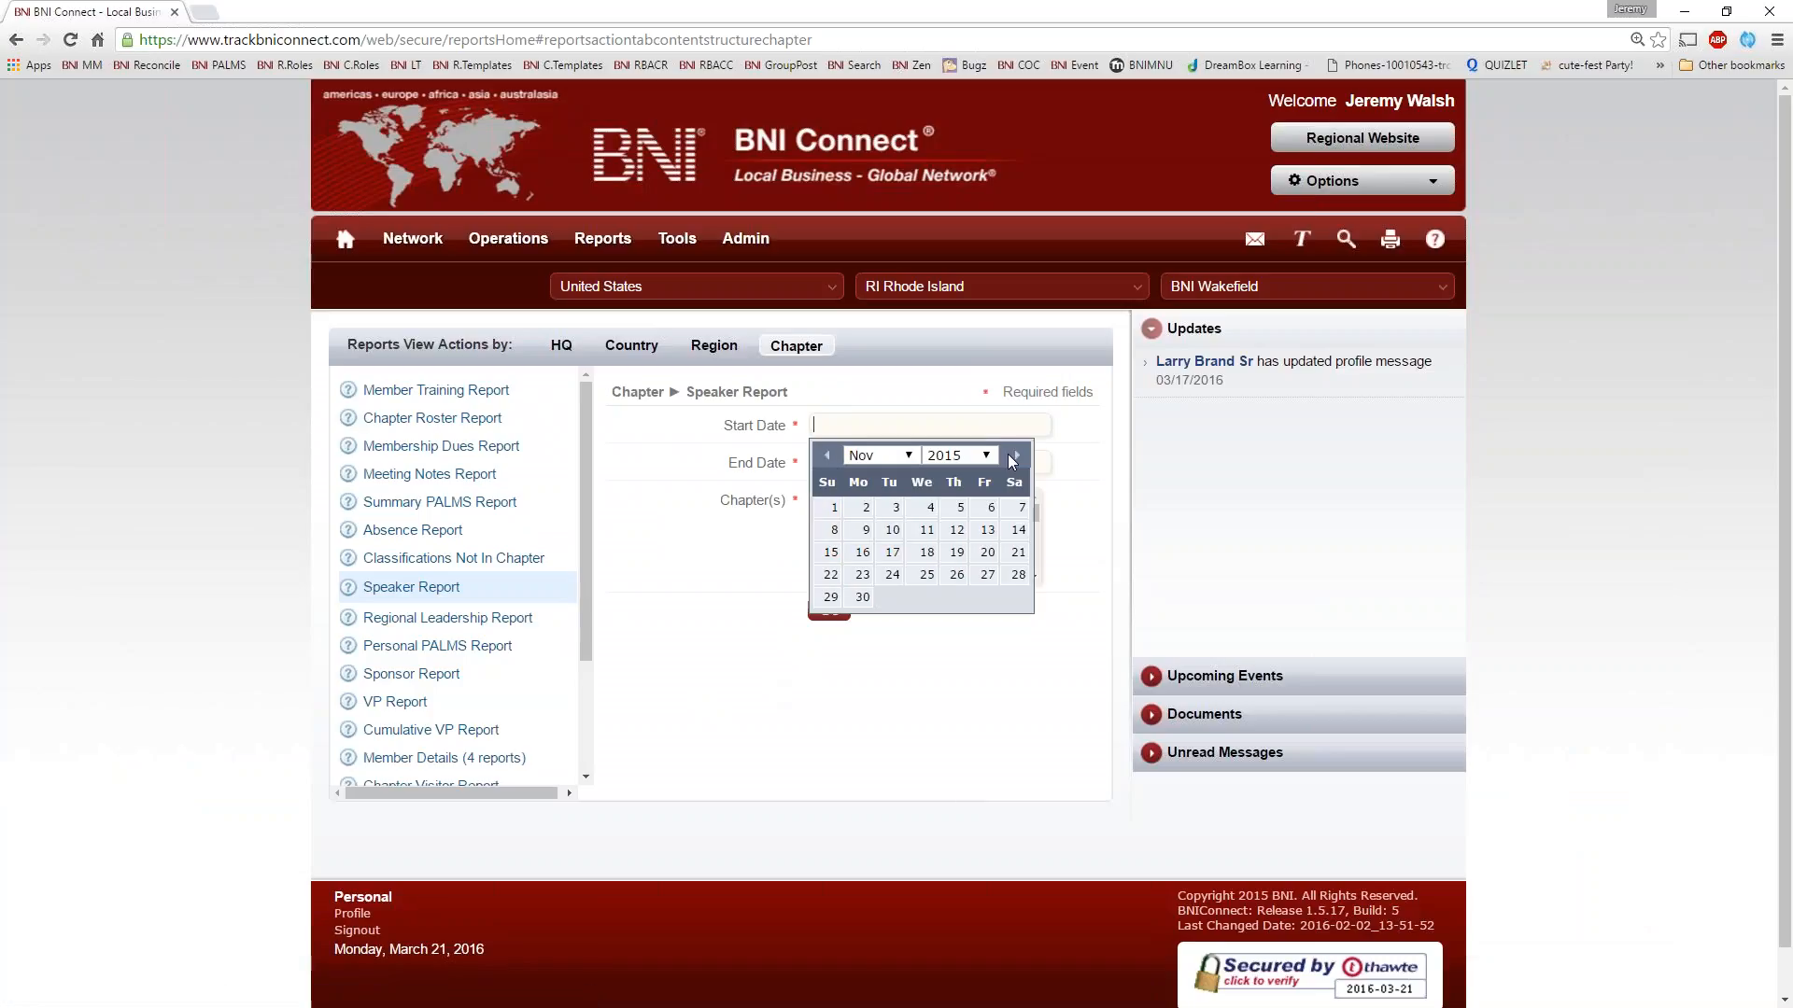
{"action": "left_click", "coordinate": [960, 455]}
{"action": "left_click", "coordinate": [967, 600]}
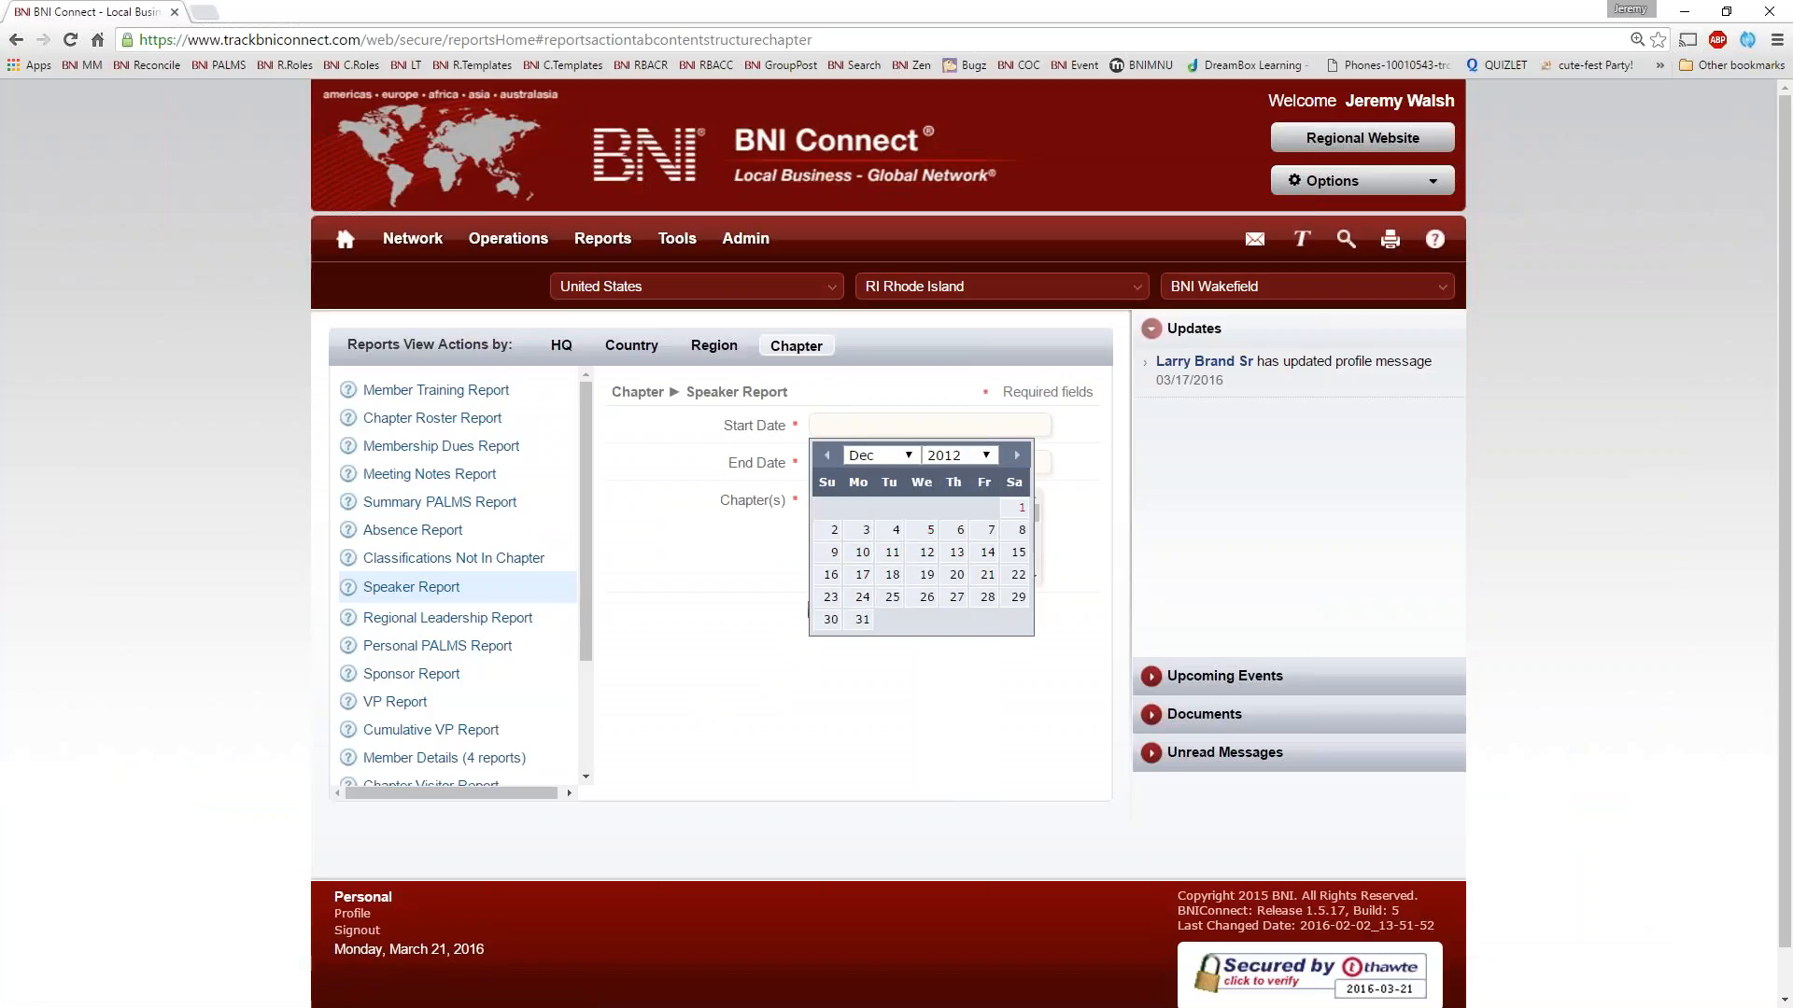
{"action": "left_click", "coordinate": [1020, 511]}
{"action": "left_click", "coordinate": [865, 464]}
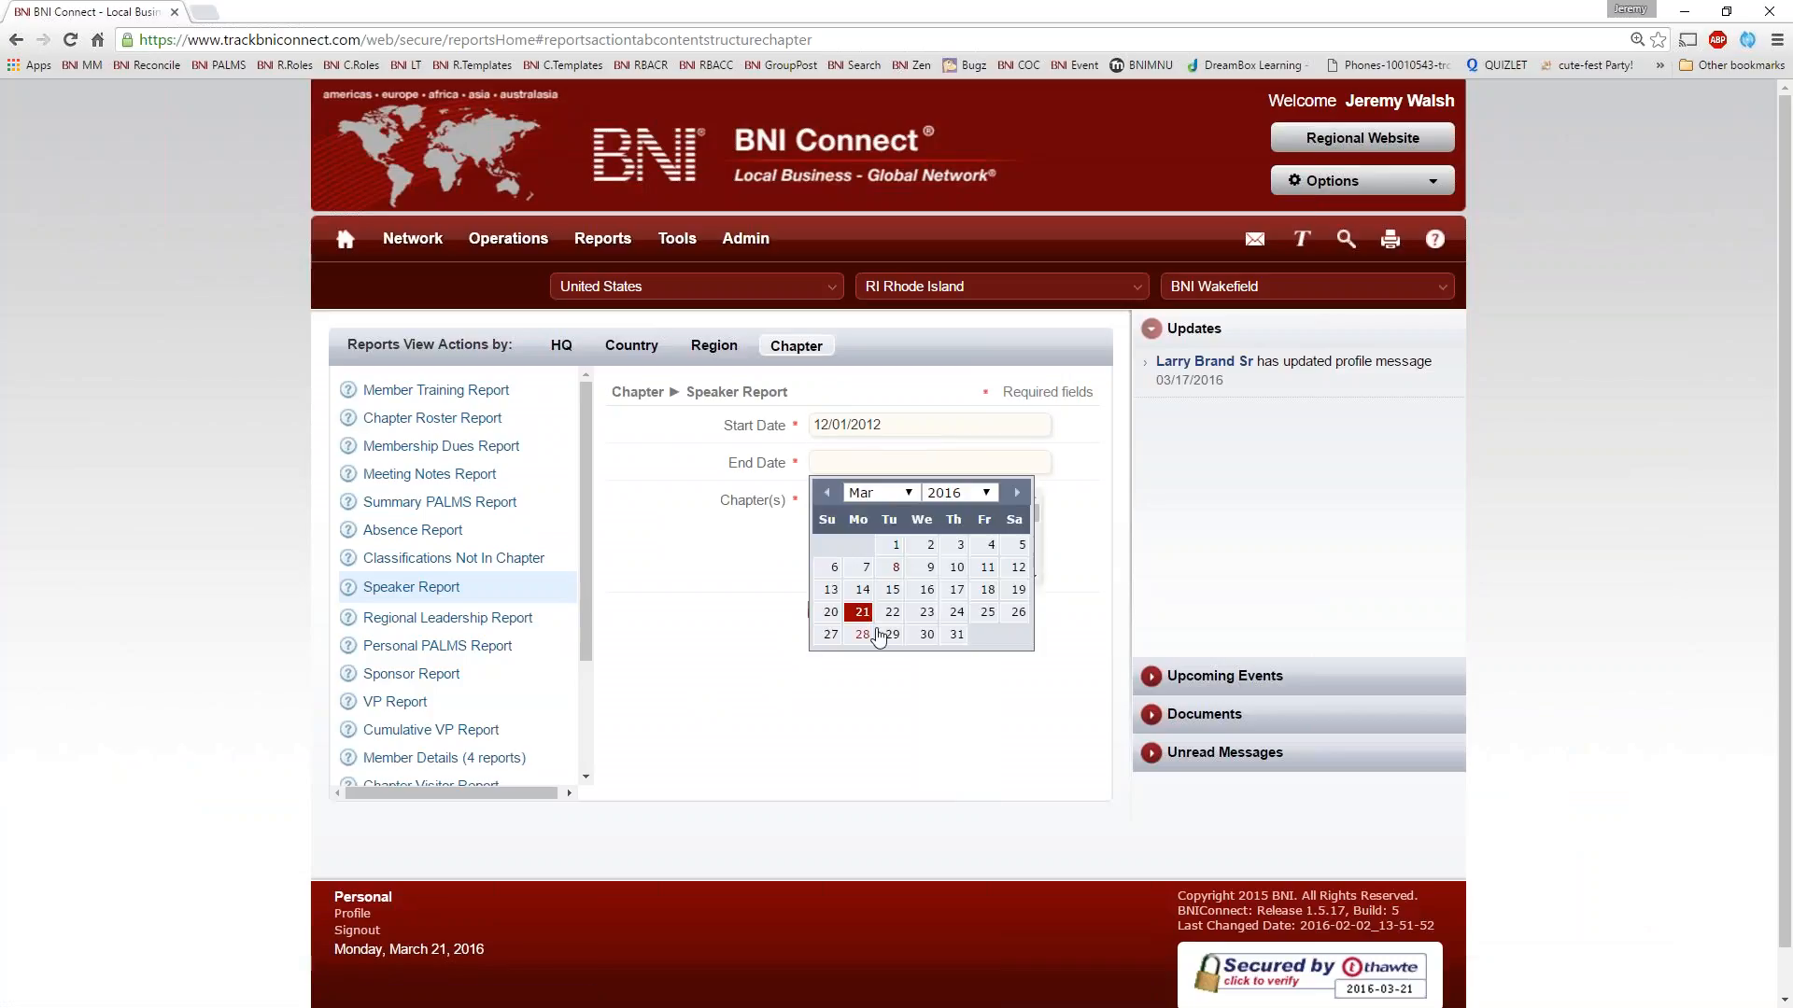
{"action": "left_click", "coordinate": [924, 635]}
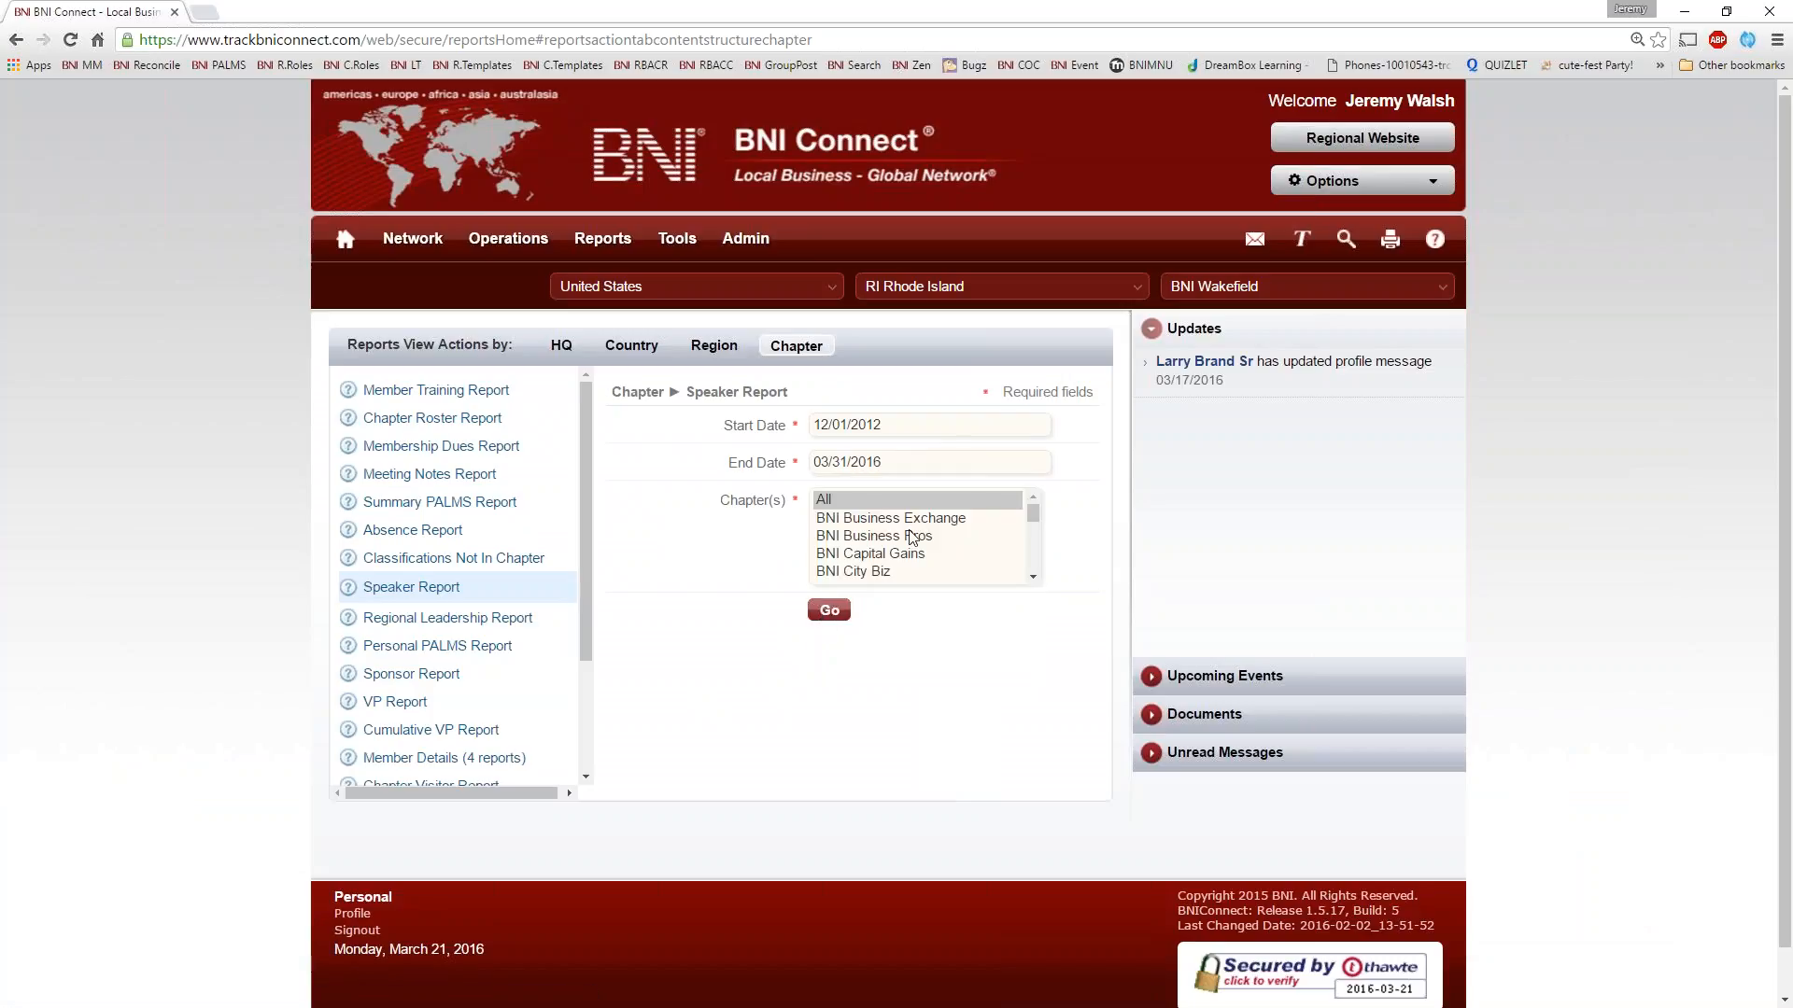
Limit the Speaker Report to the BNI Wakefield chapter and run it
{"action": "left_click_drag", "start_coordinate": [1033, 514], "coordinate": [1032, 576]}
{"action": "scroll", "coordinate": [1032, 537], "scroll_direction": "up", "scroll_amount": 2}
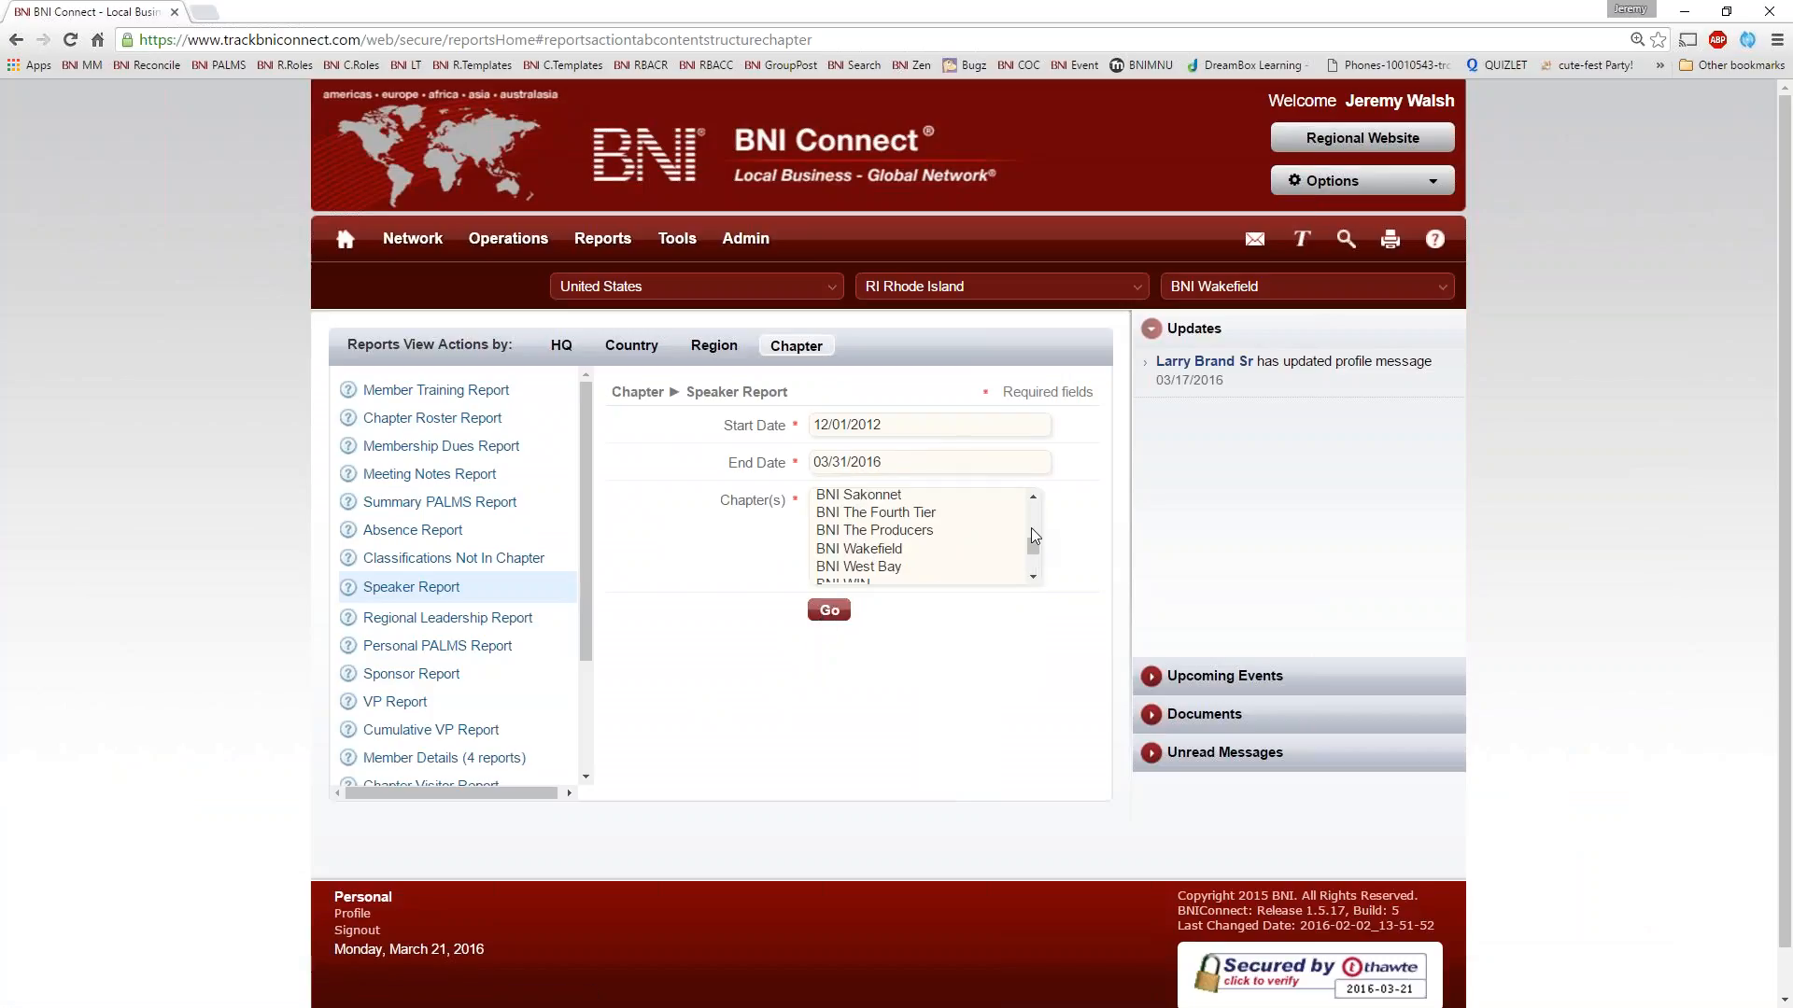
{"action": "left_click", "coordinate": [945, 551]}
{"action": "left_click", "coordinate": [829, 610]}
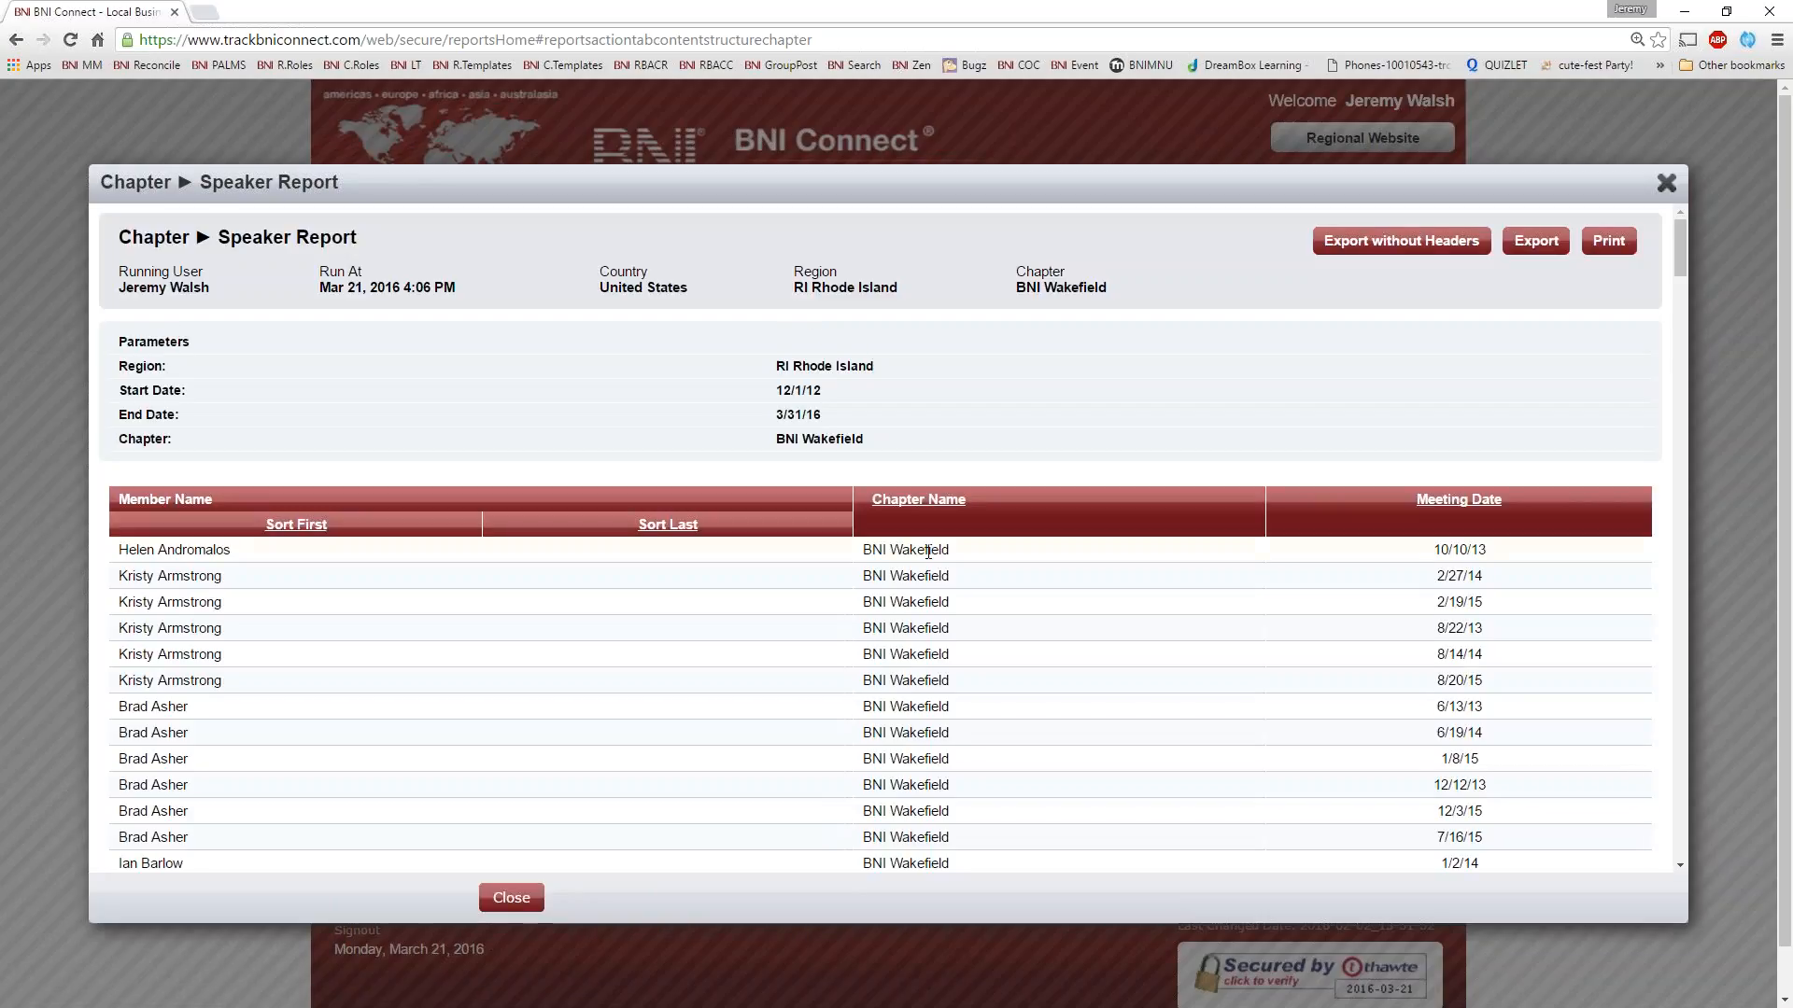
Look through the speakers and meeting dates in the Speaker Report, and close it
{"action": "scroll", "coordinate": [485, 451], "scroll_direction": "down", "scroll_amount": 12}
{"action": "scroll", "coordinate": [1083, 534], "scroll_direction": "up", "scroll_amount": 6}
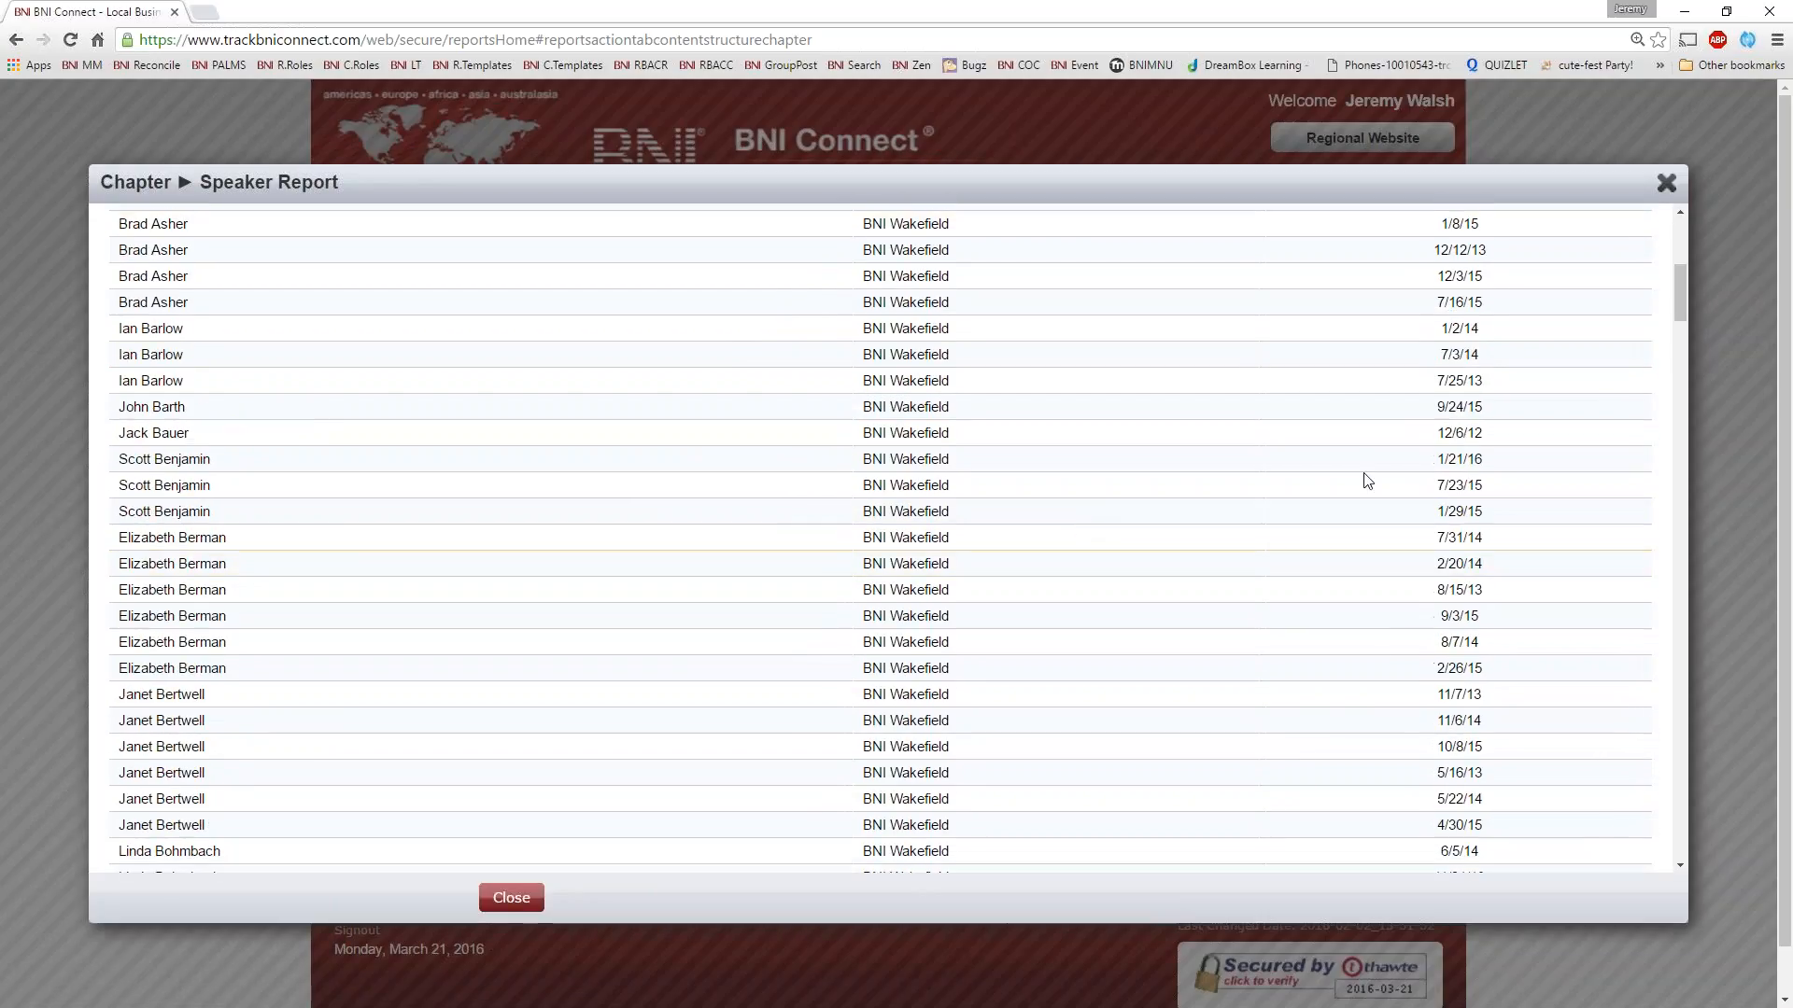
{"action": "scroll", "coordinate": [1398, 517], "scroll_direction": "up", "scroll_amount": 6}
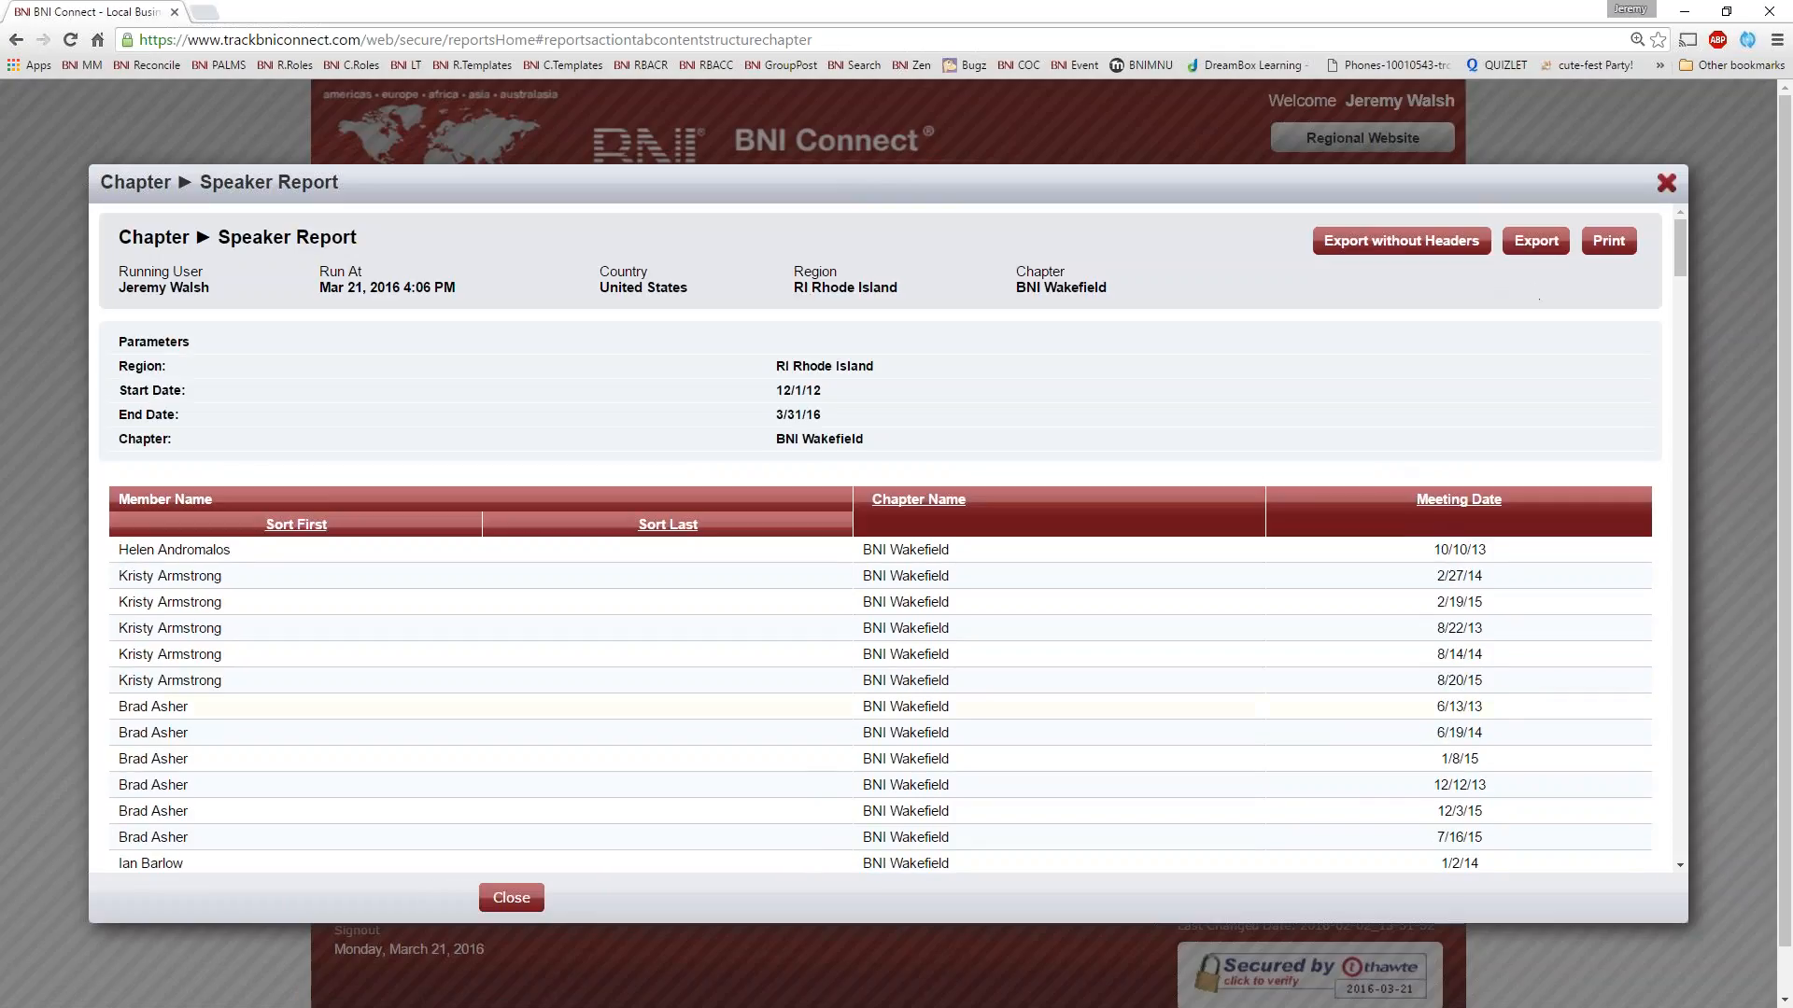
{"action": "left_click", "coordinate": [1667, 183]}
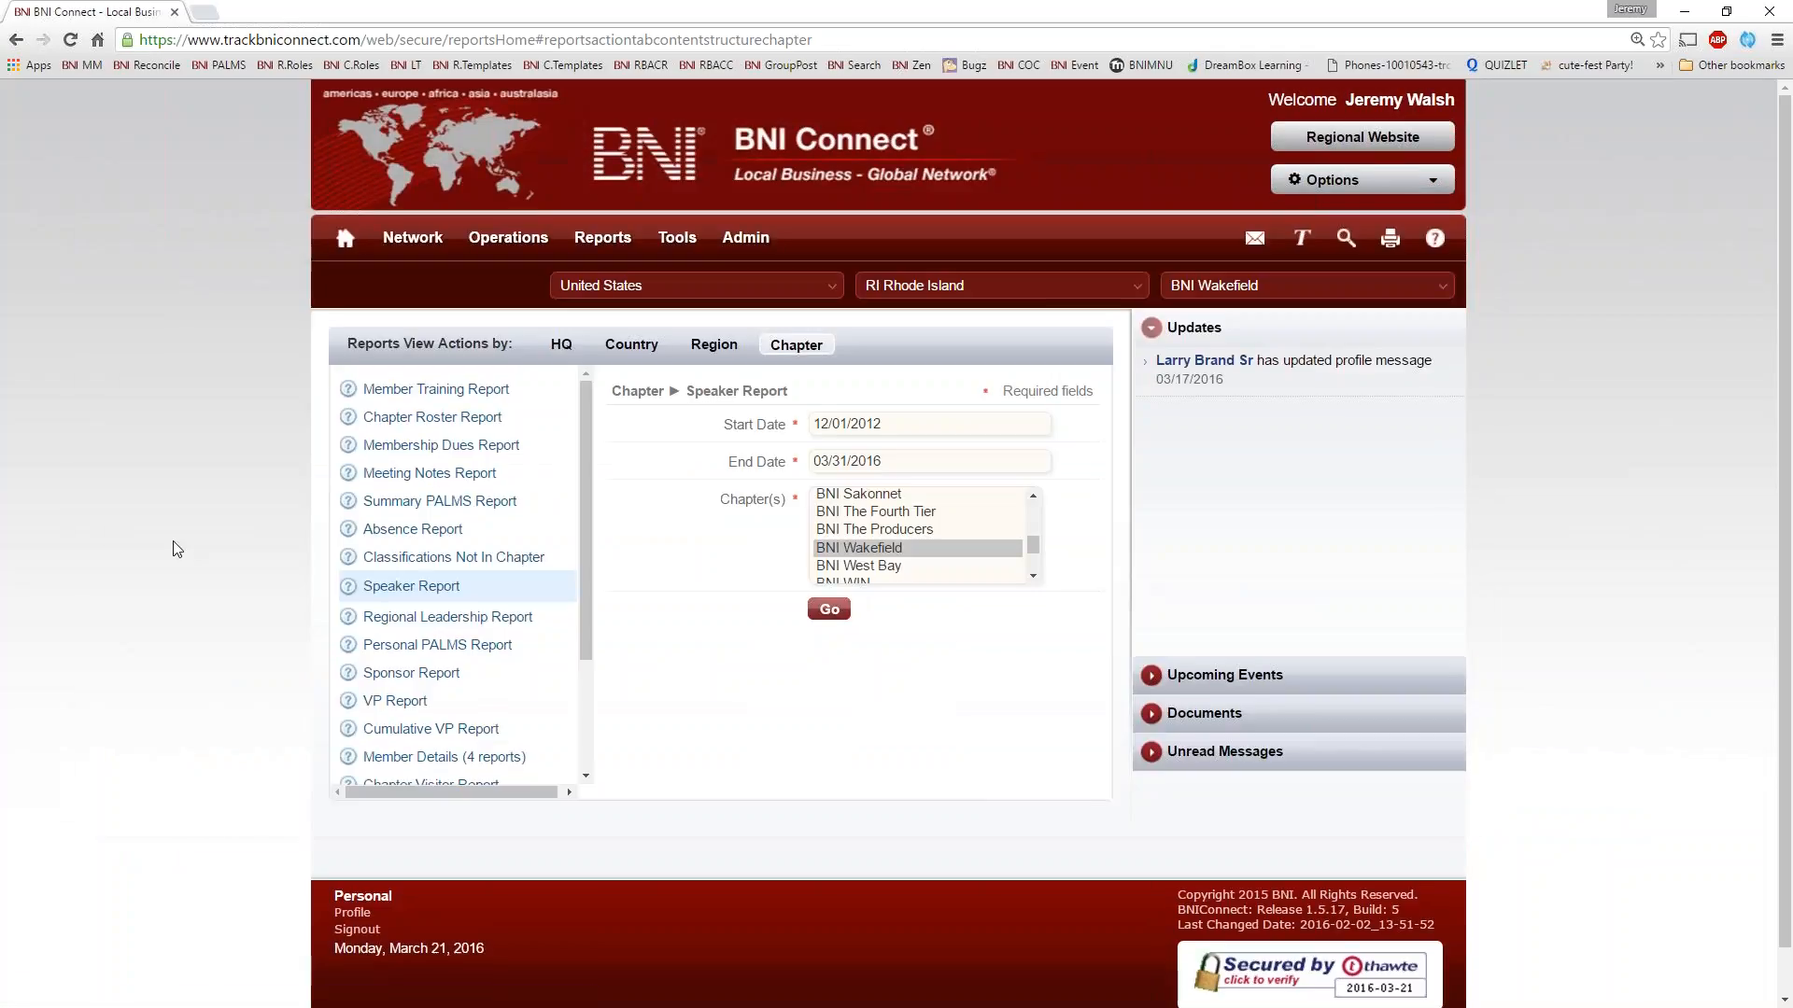
Open the Personal PALMS Report and choose a different member for it
{"action": "scroll", "coordinate": [467, 523], "scroll_direction": "down", "scroll_amount": 2}
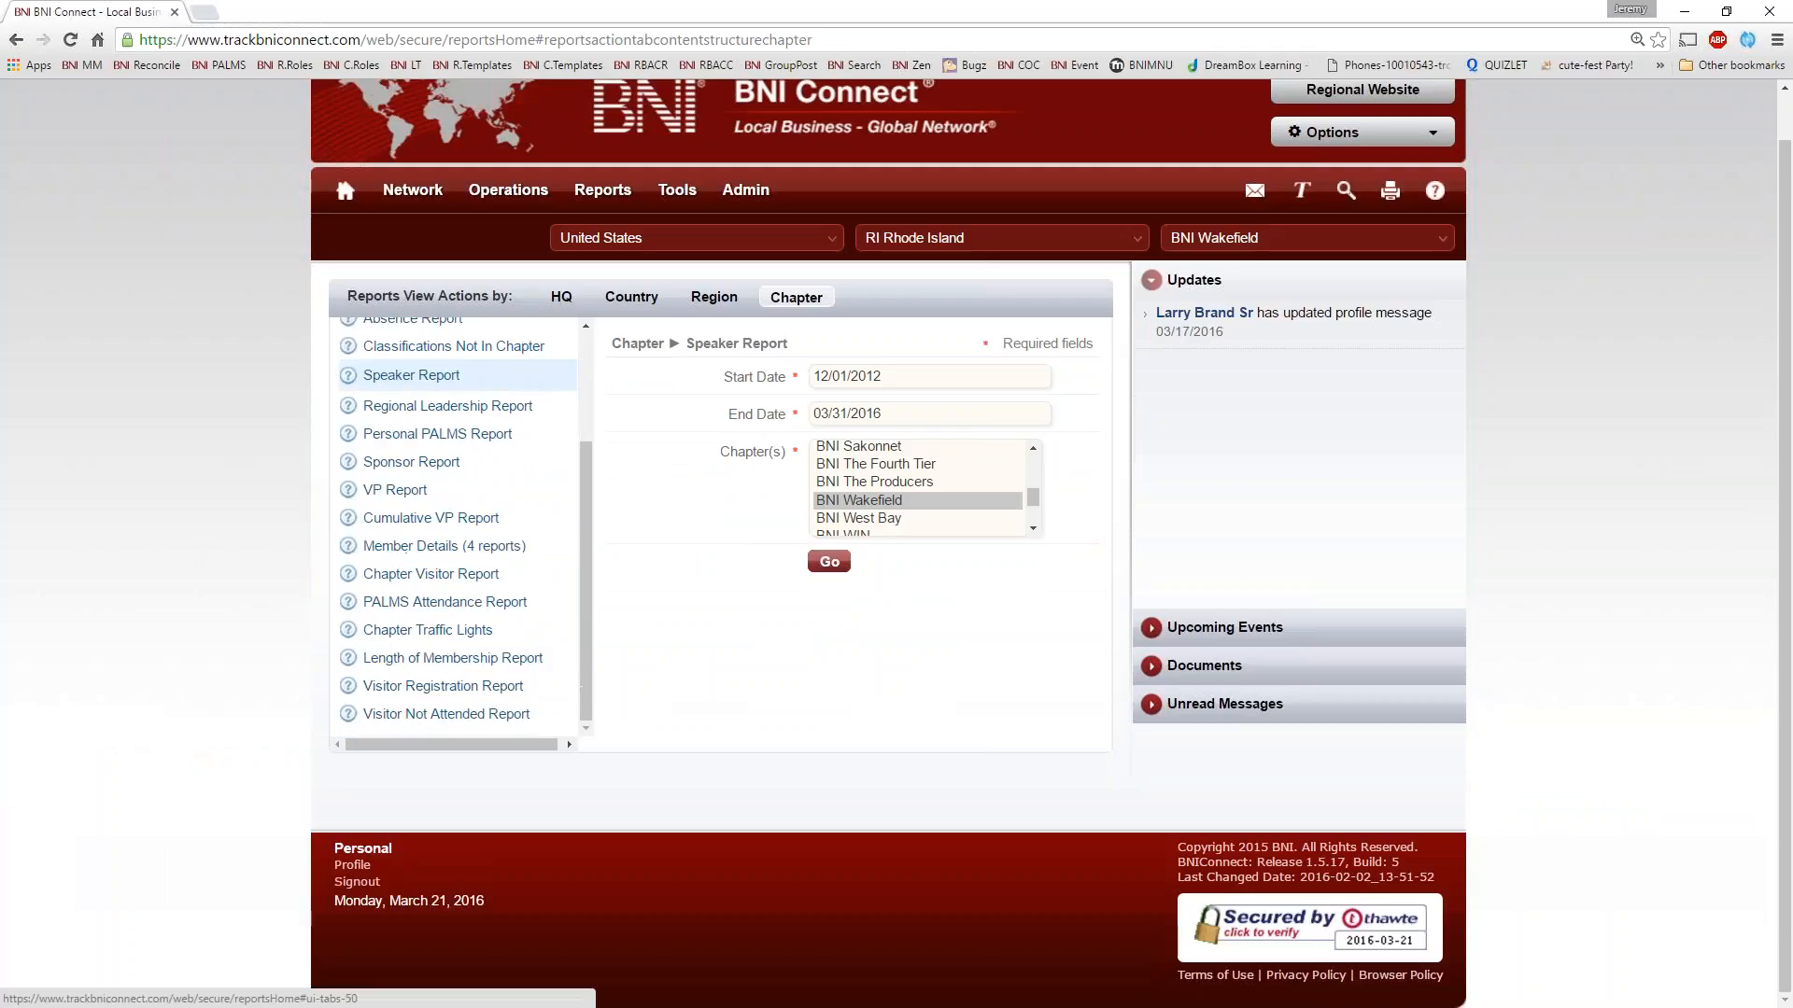
{"action": "left_click", "coordinate": [467, 435]}
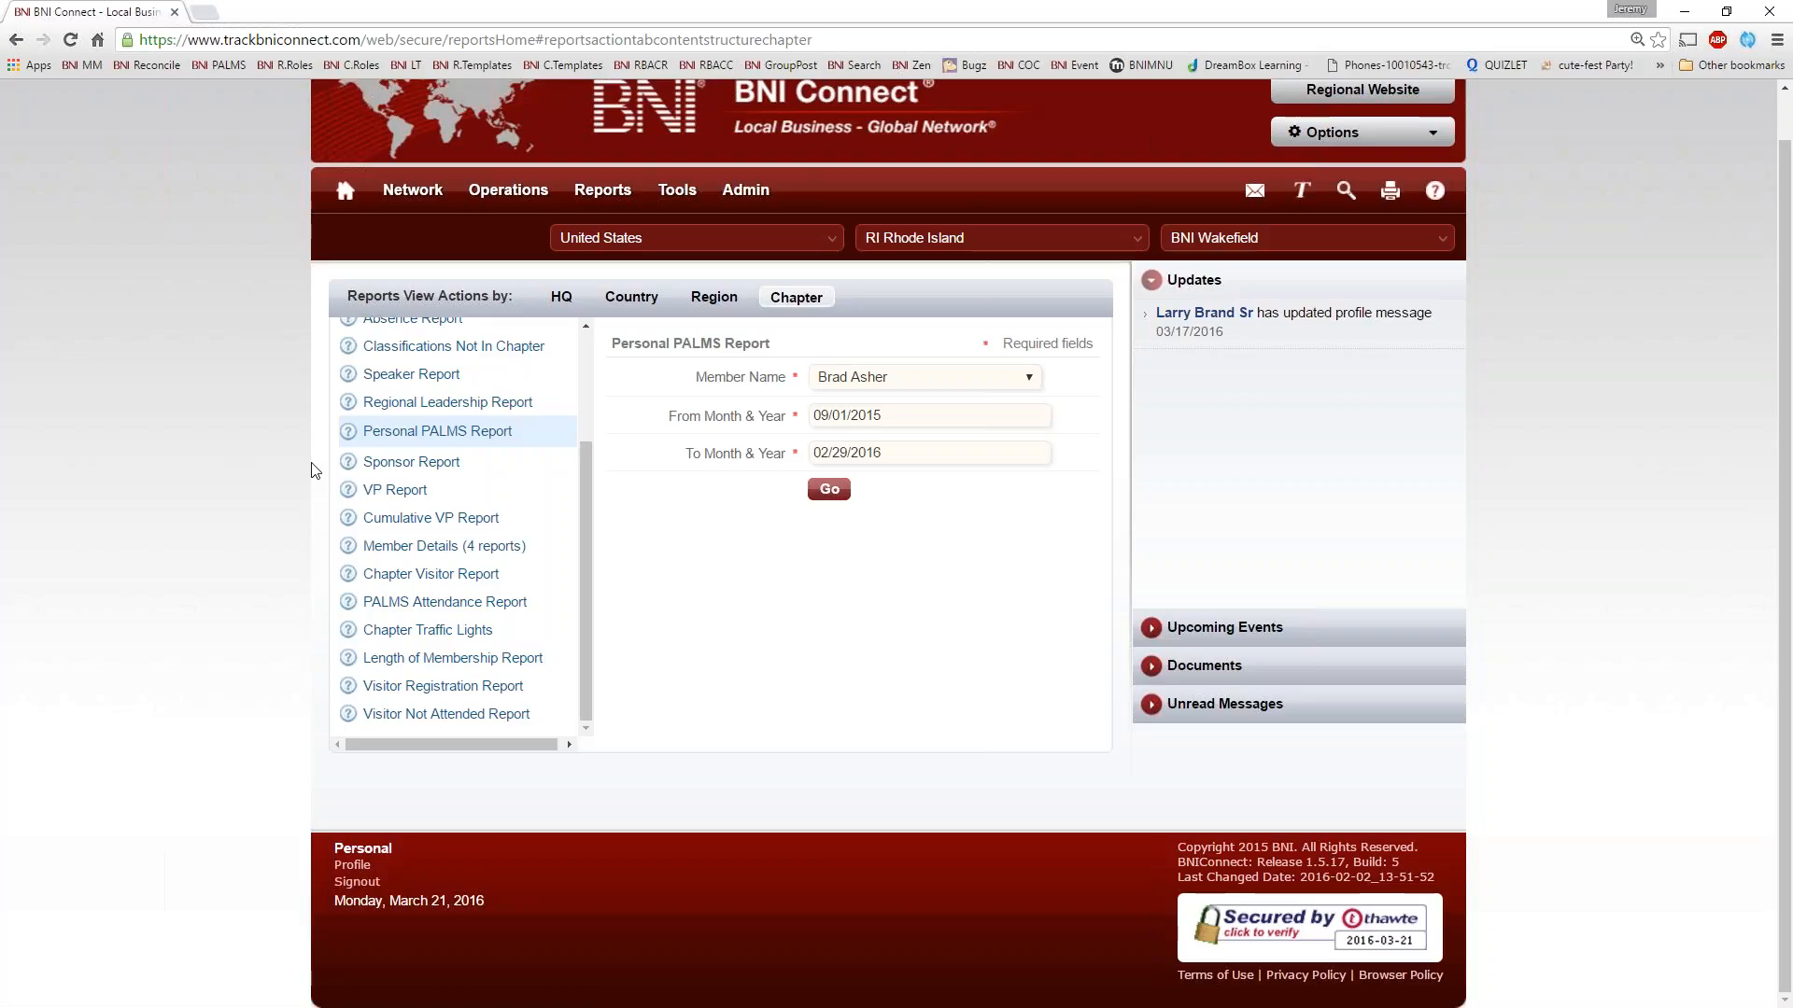
{"action": "left_click", "coordinate": [848, 375]}
{"action": "left_click", "coordinate": [868, 652]}
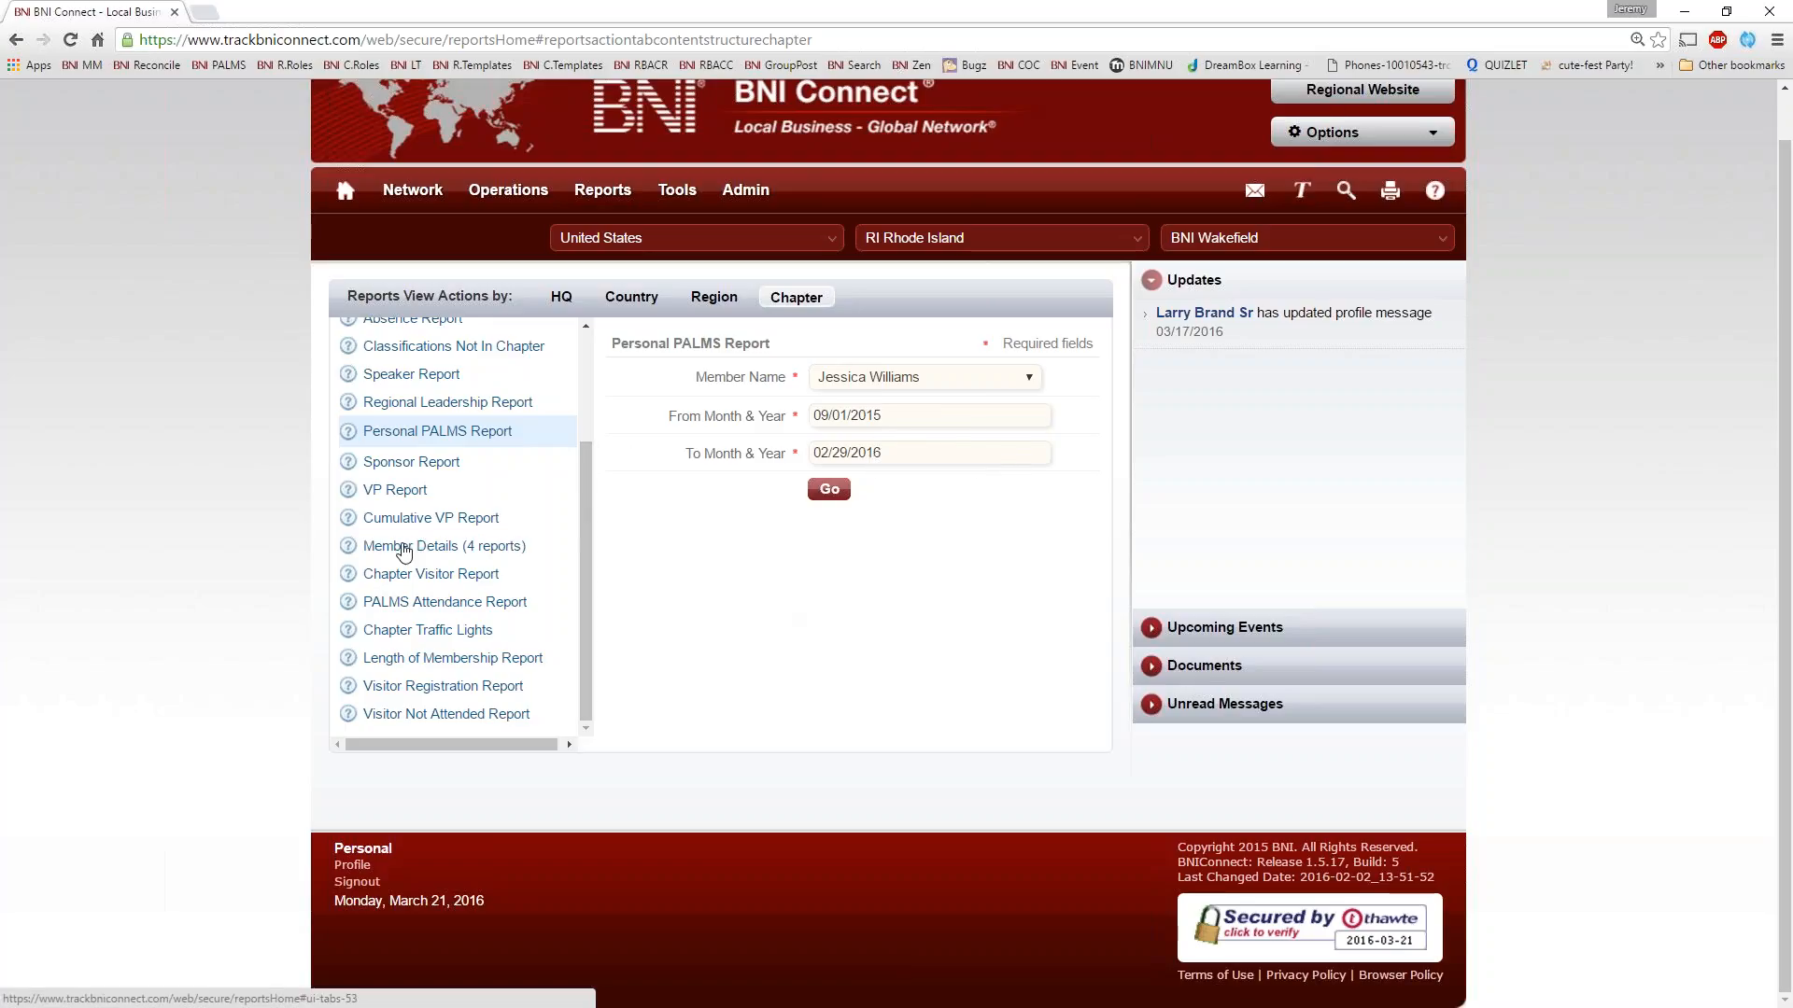
Run the View Member Bio report from Member Details for the signed-in member
{"action": "left_click", "coordinate": [391, 547]}
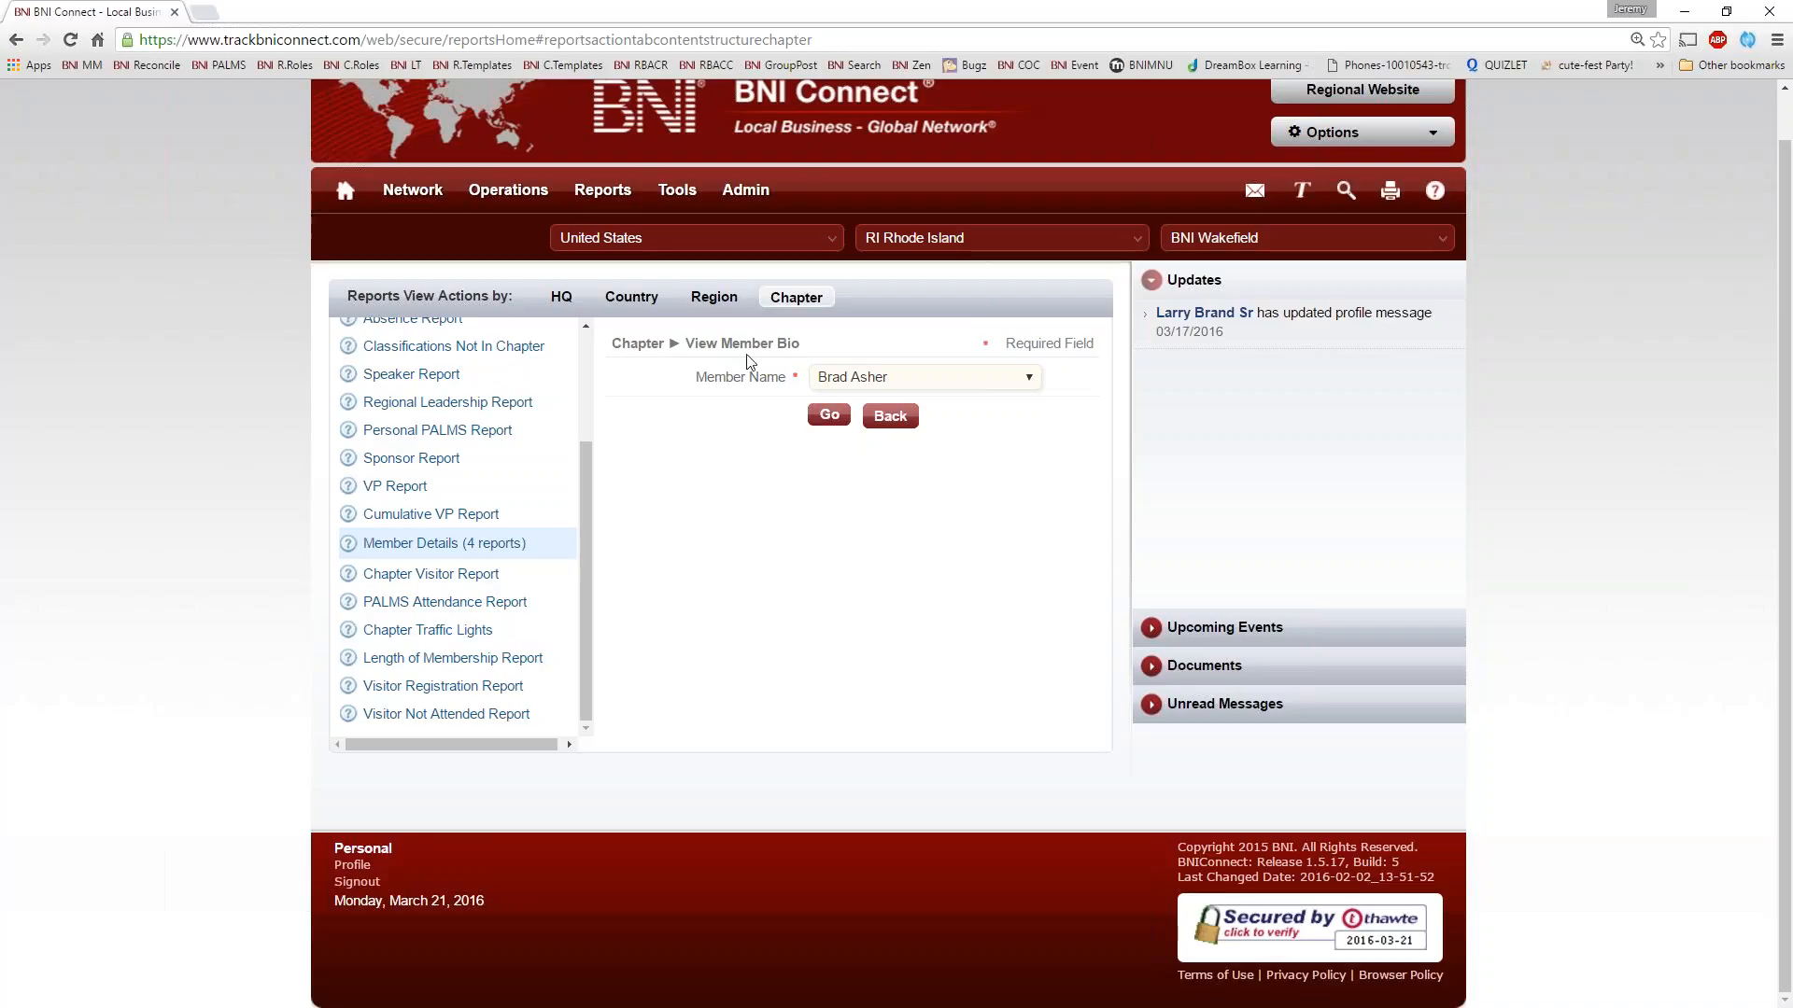
{"action": "left_click", "coordinate": [883, 384]}
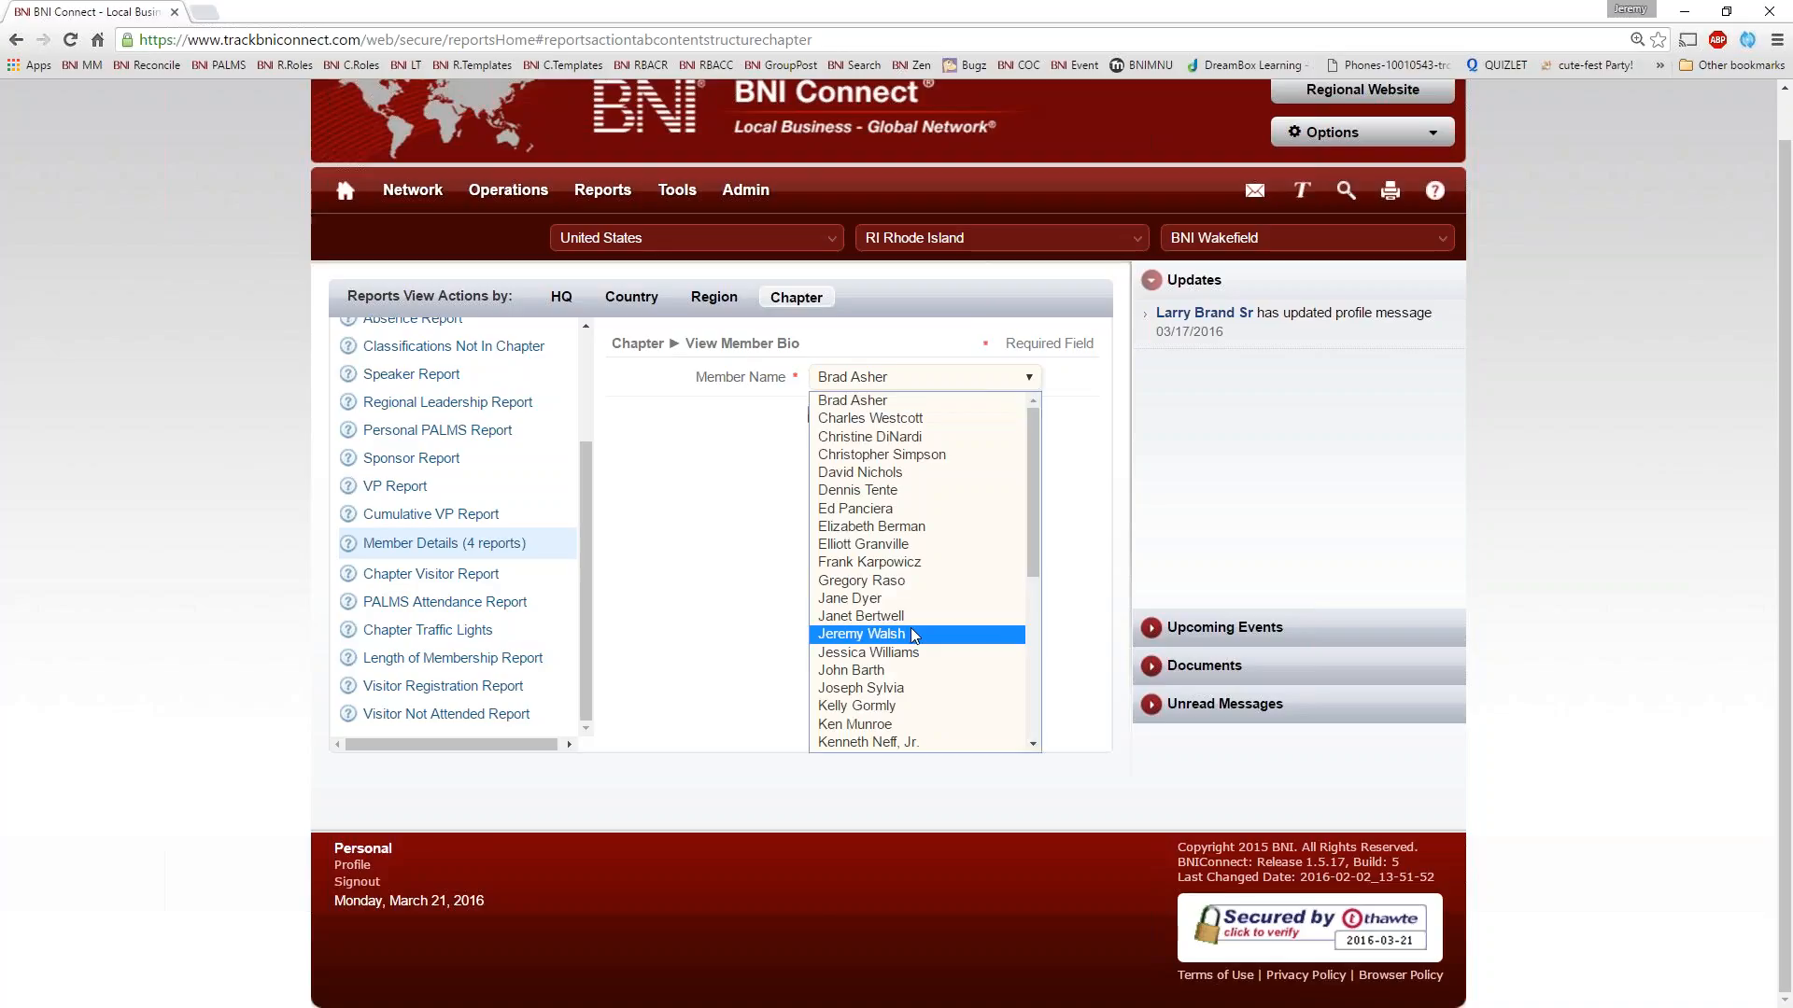
{"action": "left_click", "coordinate": [864, 634]}
{"action": "left_click", "coordinate": [830, 414]}
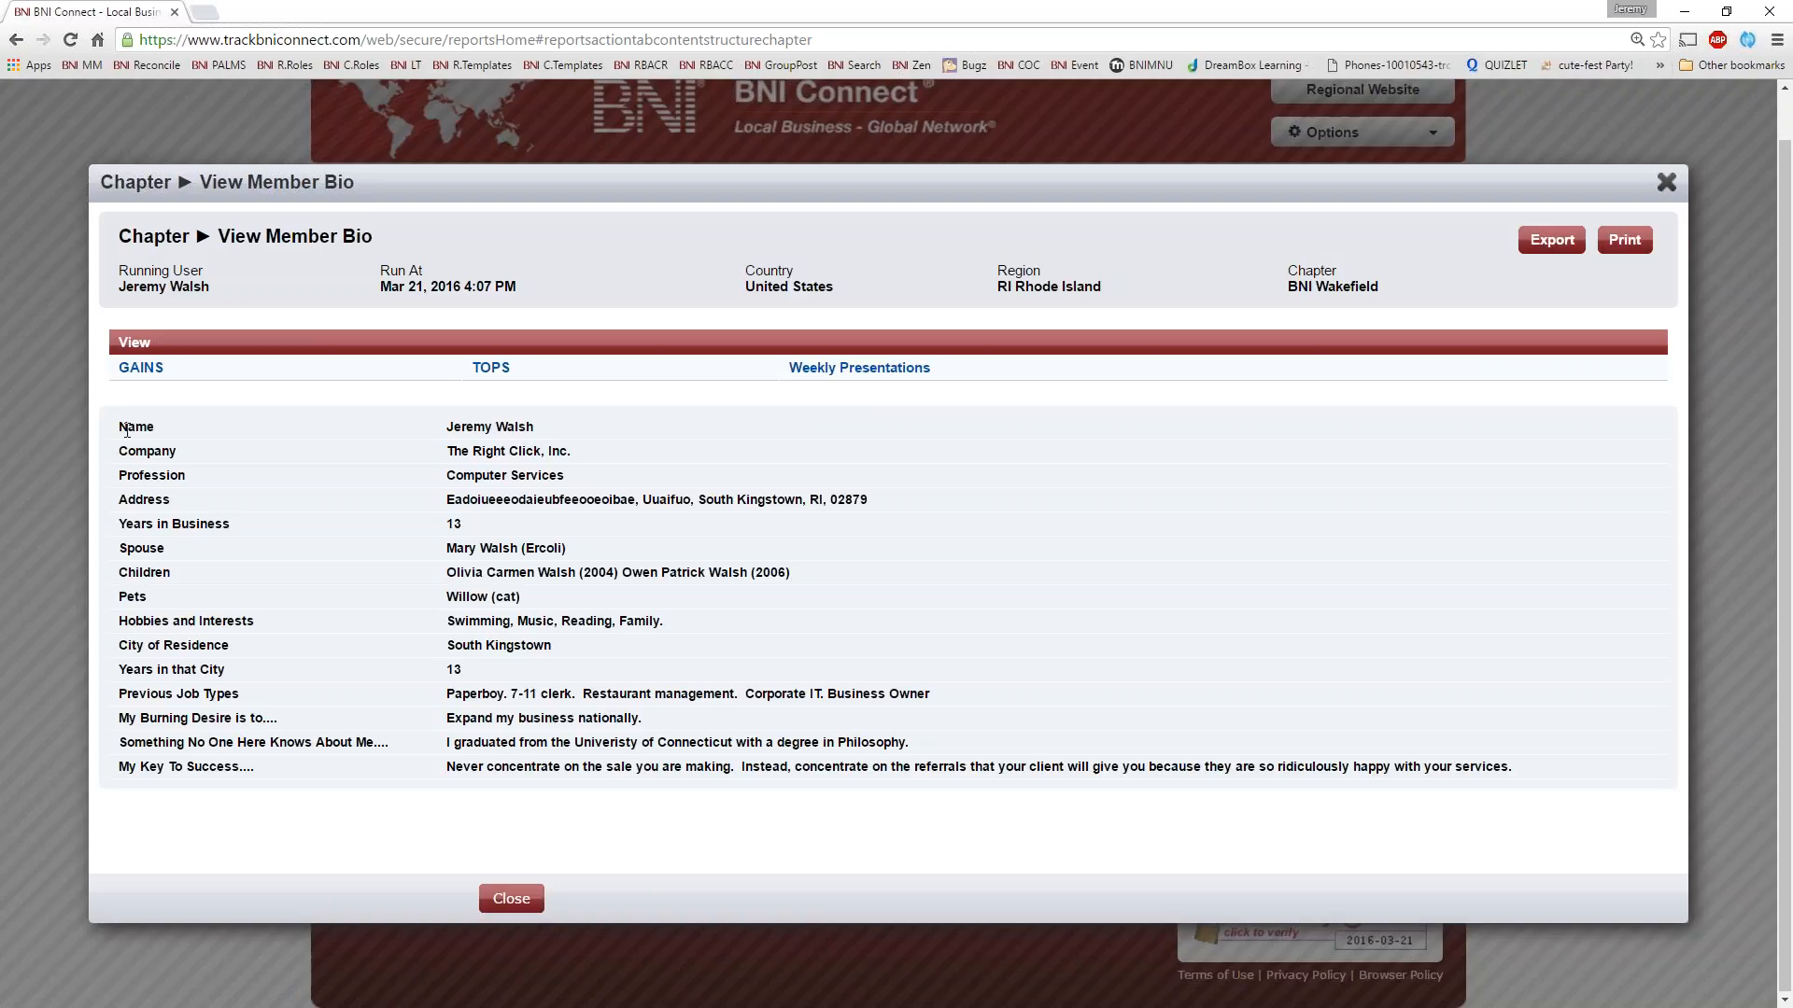
Examine the profile fields from Name to My Key To Success in the member bio, and close it
{"action": "left_click_drag", "start_coordinate": [126, 429], "coordinate": [243, 767]}
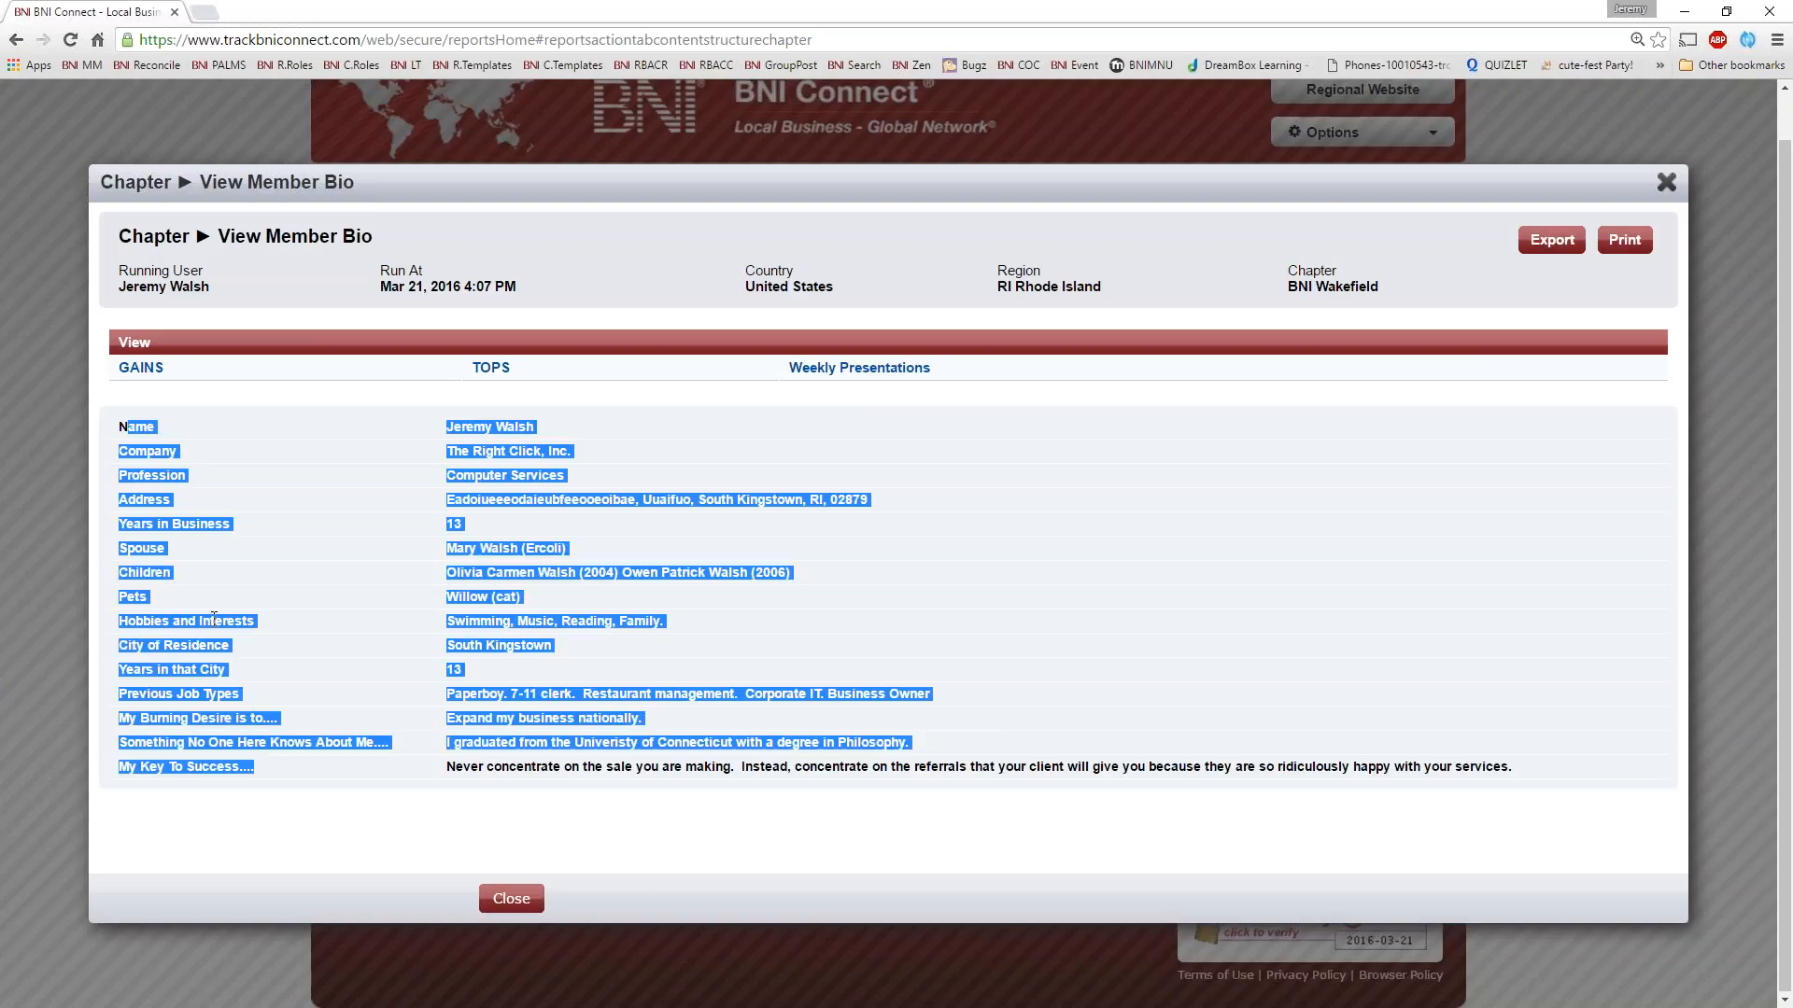
{"action": "left_click", "coordinate": [147, 457]}
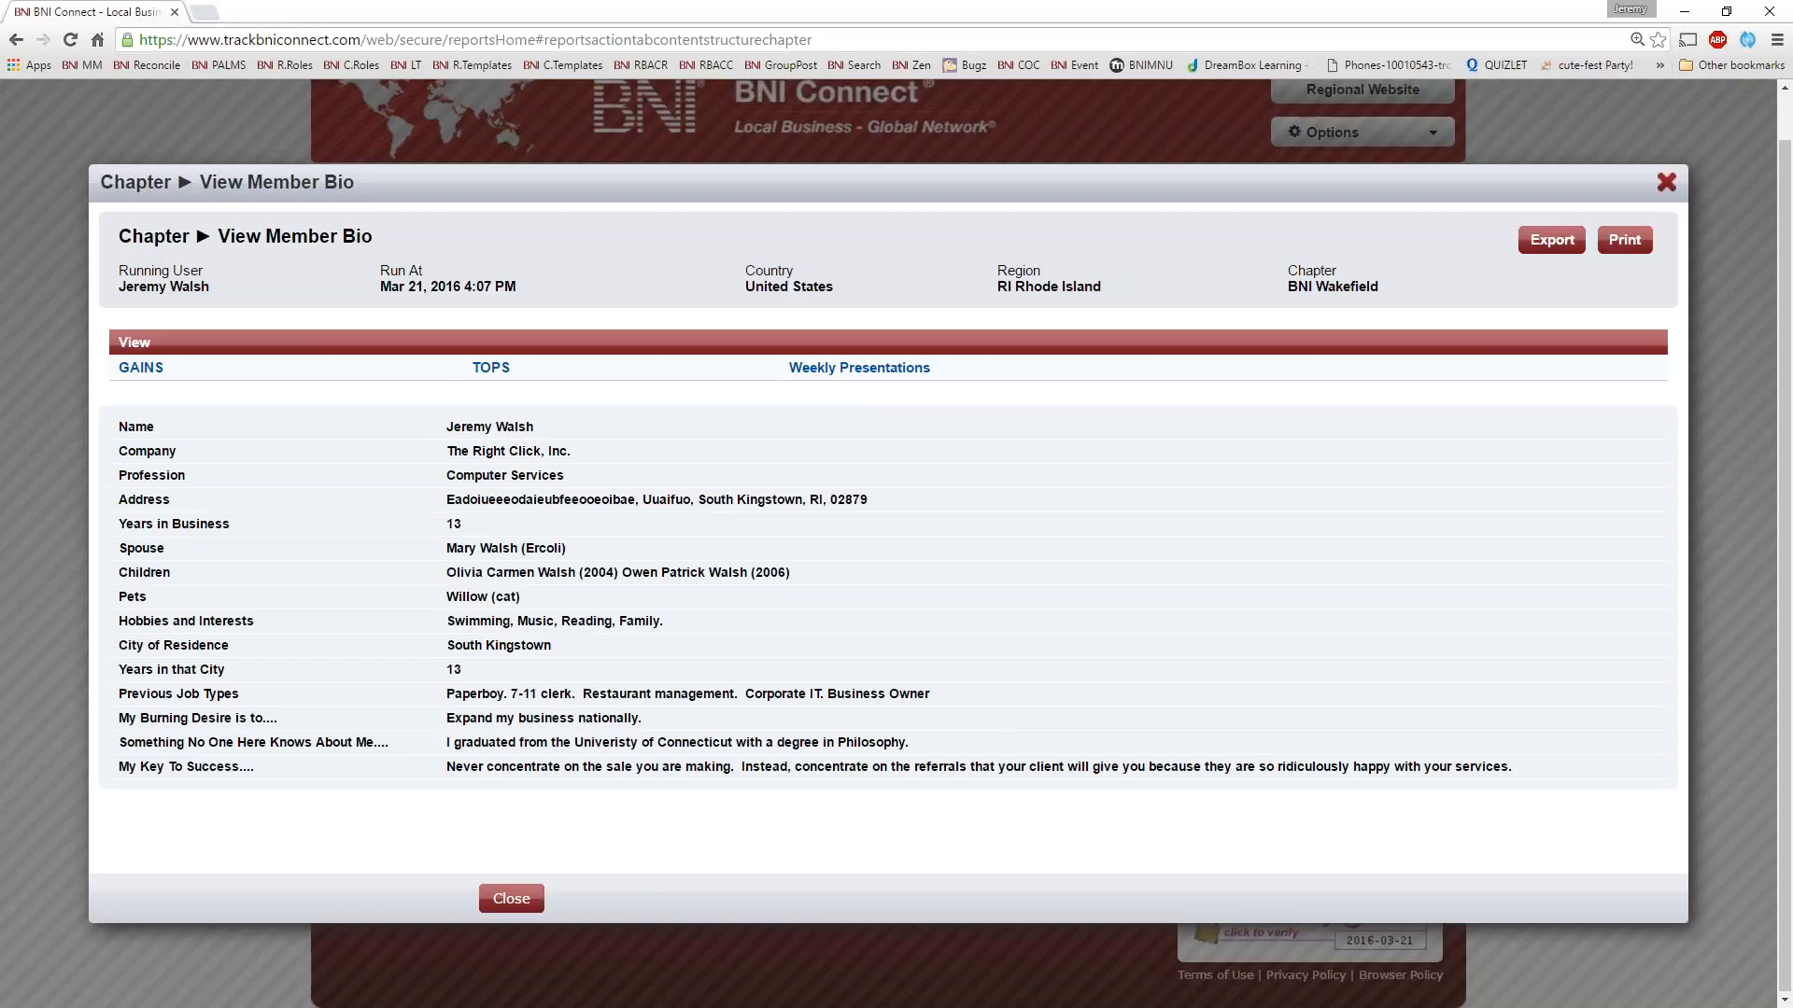
{"action": "left_click", "coordinate": [1667, 182]}
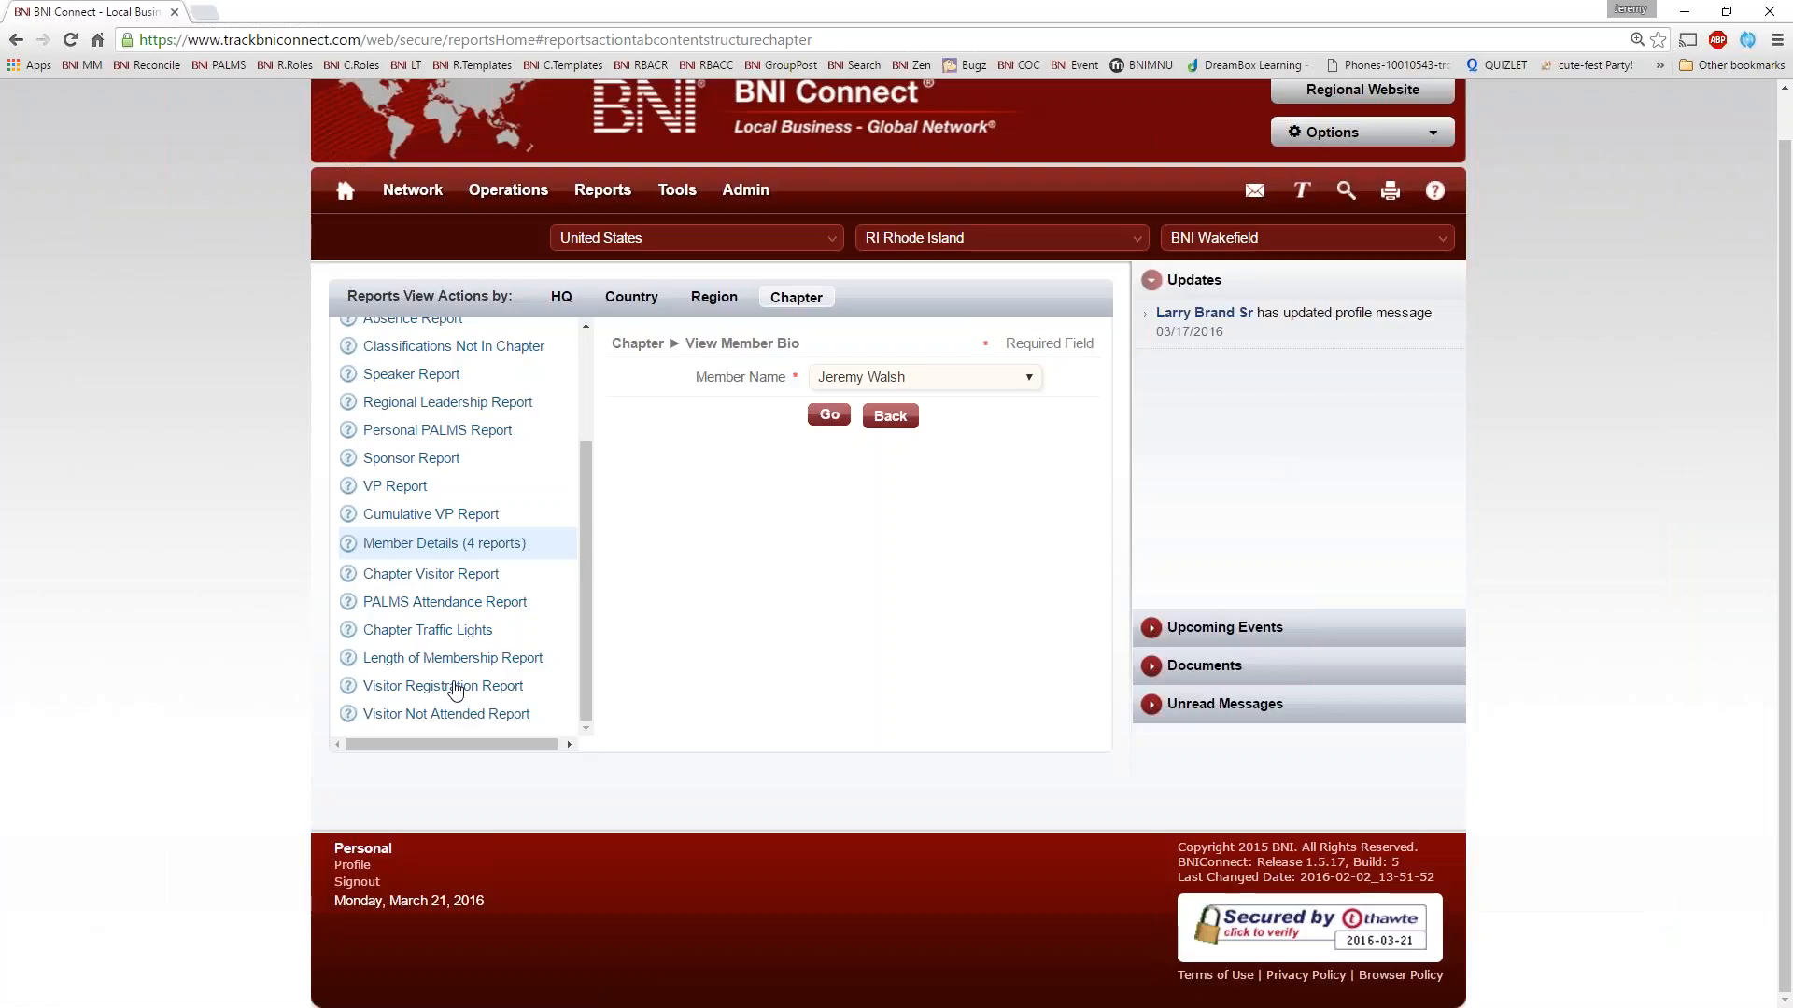
Open the Visitor Registration Report for the chapter
{"action": "left_click", "coordinate": [353, 689]}
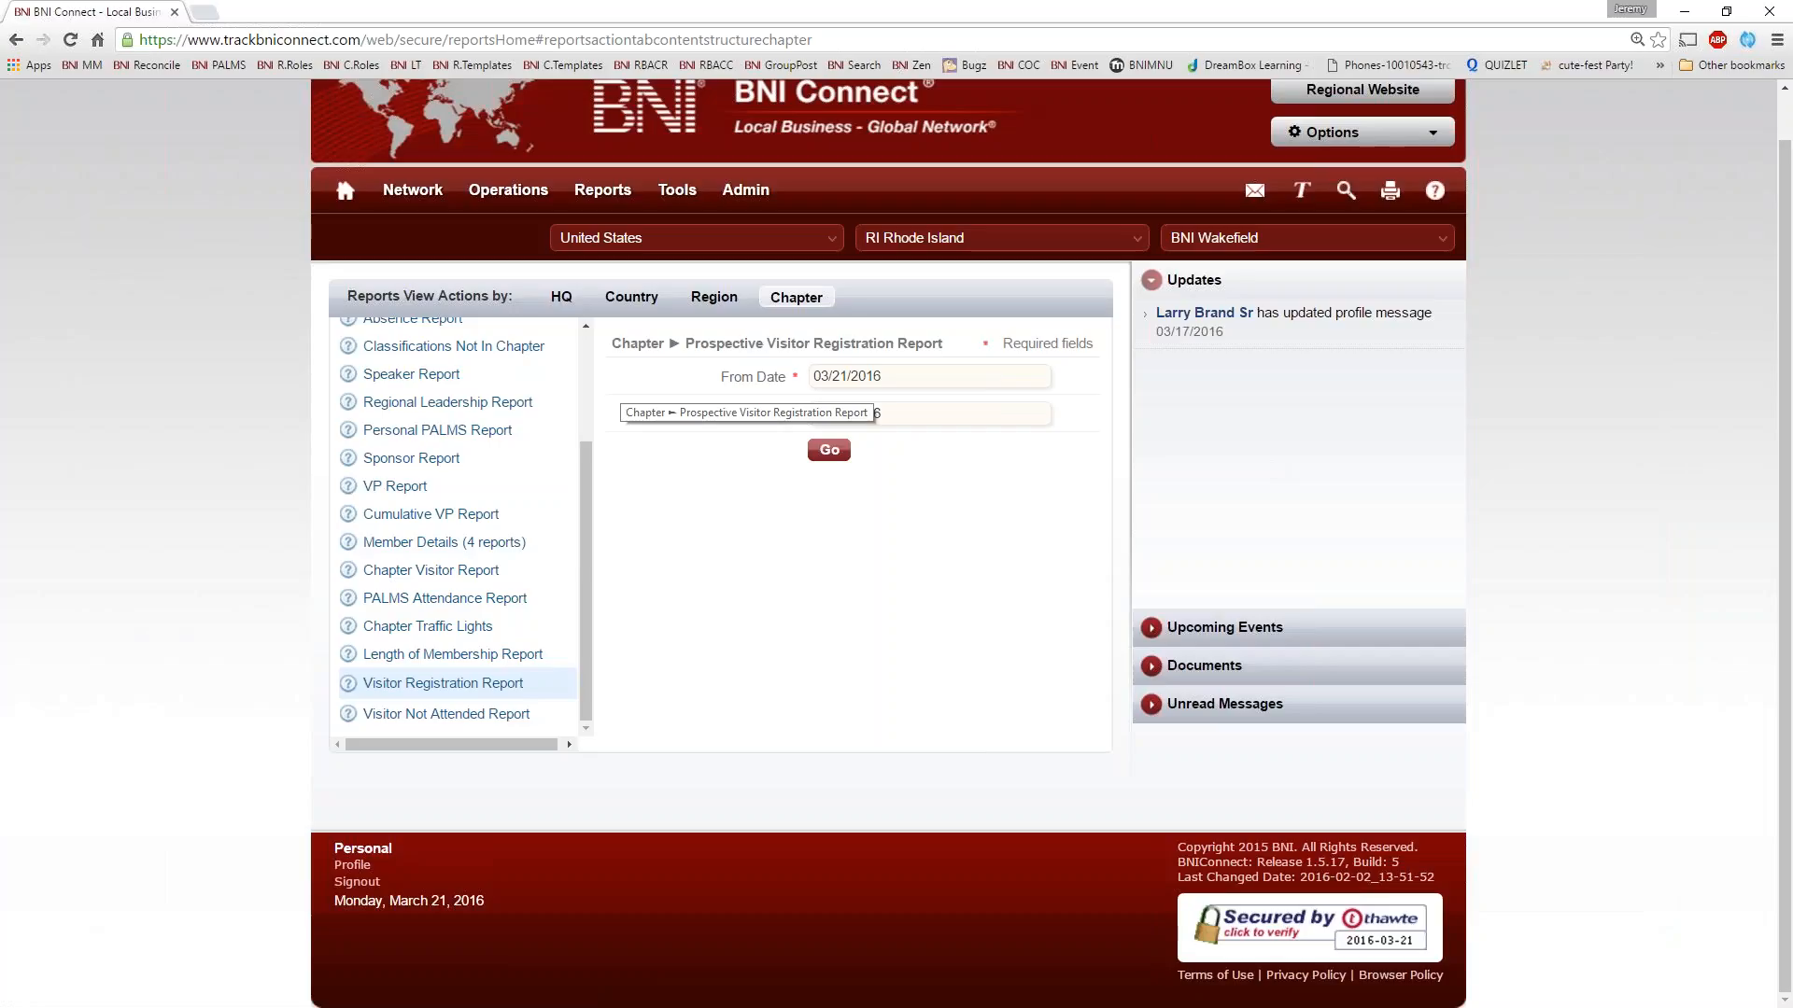
Run the chapter's Visitor Not Attended Report with a From Date of 03/01/2006 and a To Date of 03/21/2016
{"action": "left_click", "coordinate": [432, 724]}
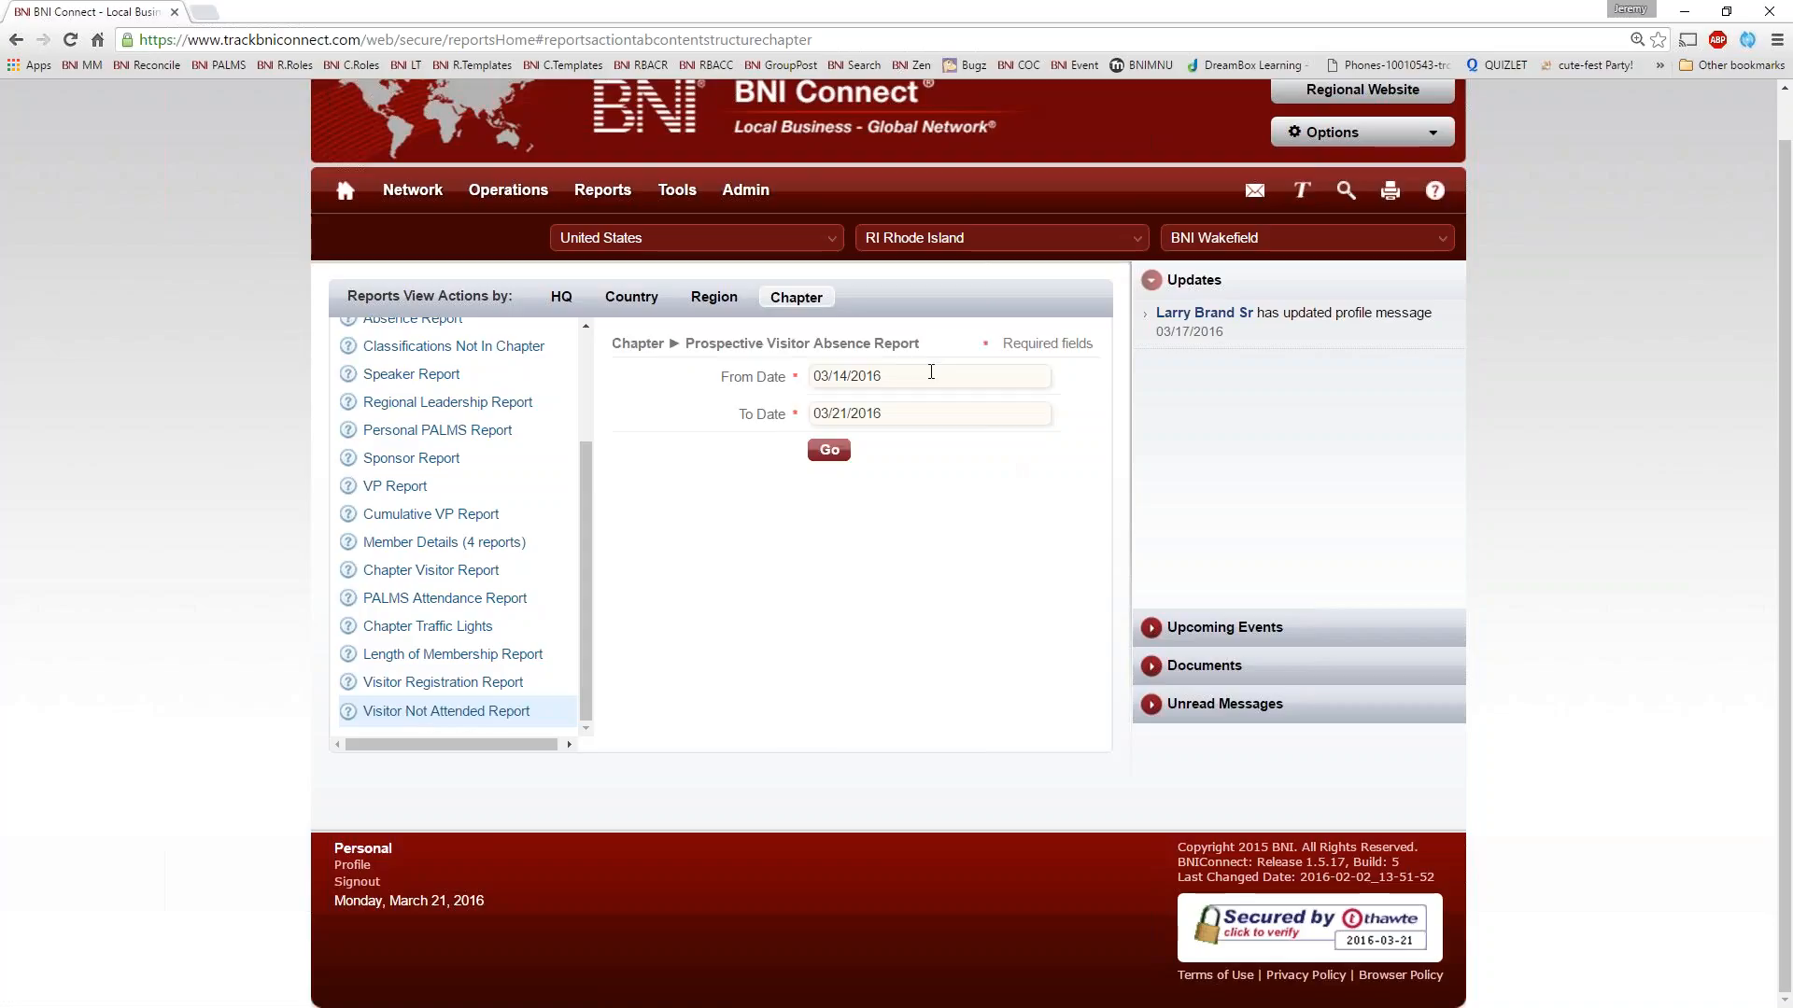
{"action": "left_click", "coordinate": [934, 378]}
{"action": "left_click", "coordinate": [906, 407]}
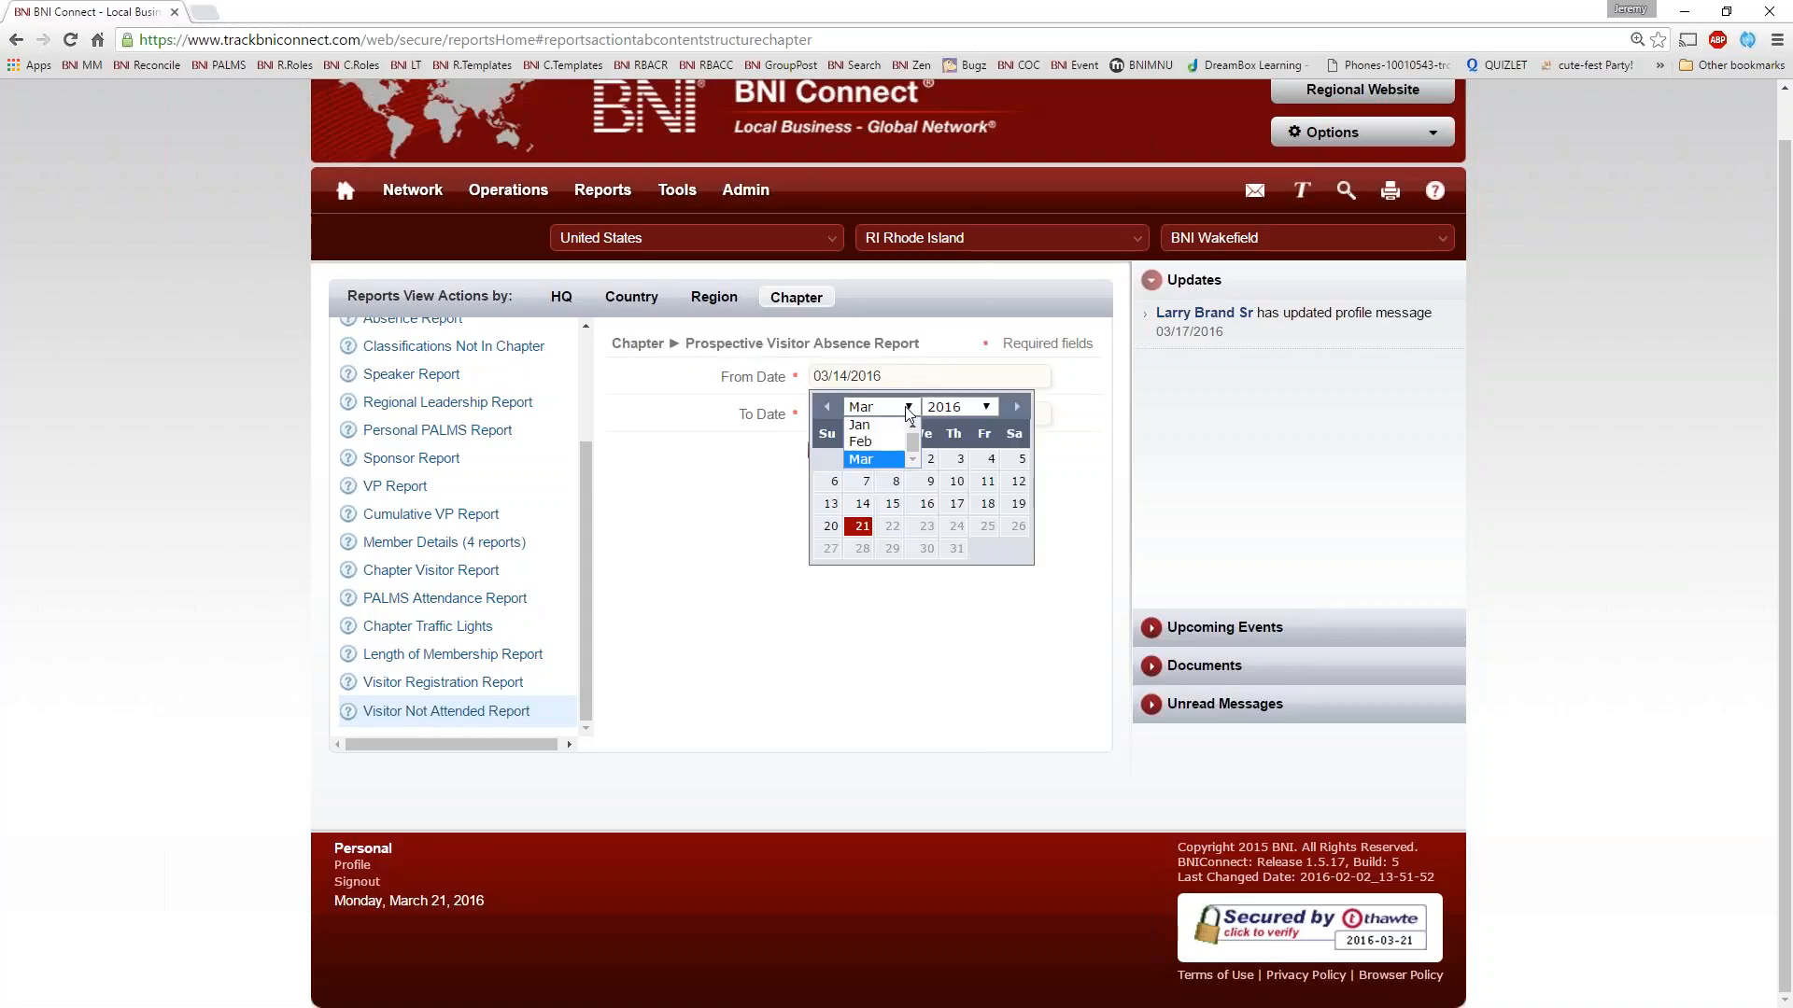
{"action": "left_click", "coordinate": [909, 407]}
{"action": "left_click", "coordinate": [951, 409]}
{"action": "left_click", "coordinate": [949, 426]}
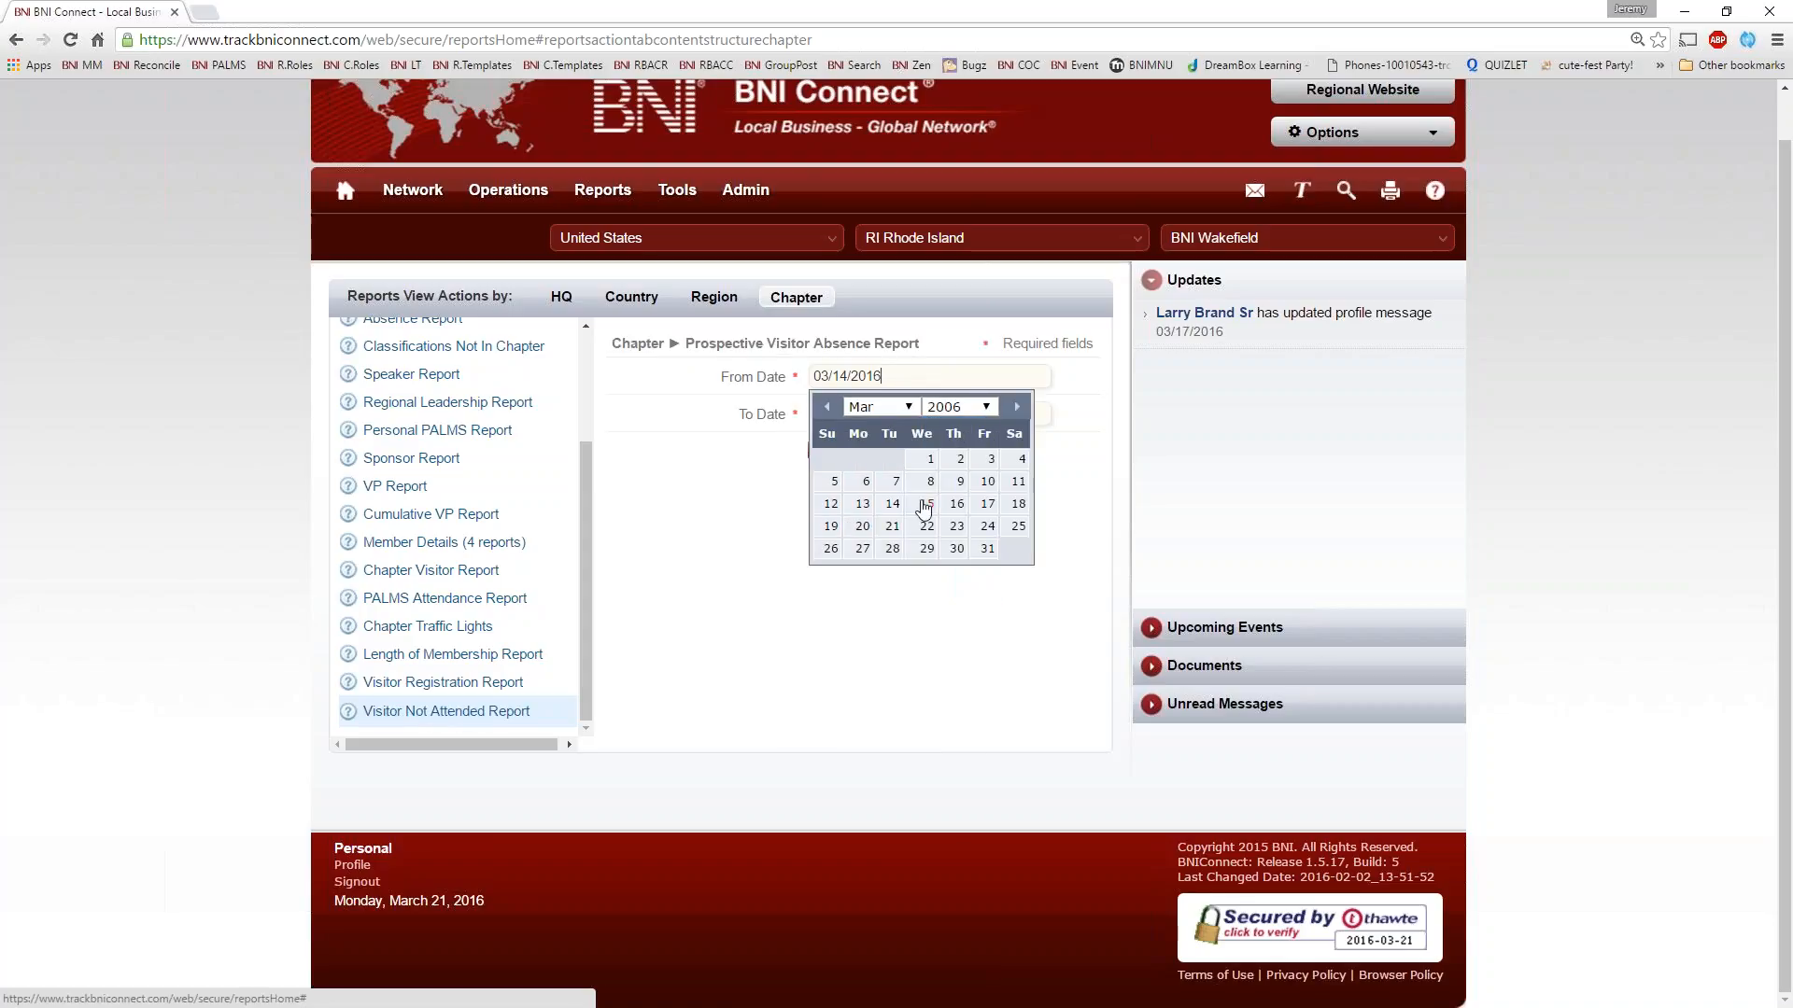
{"action": "left_click", "coordinate": [930, 459]}
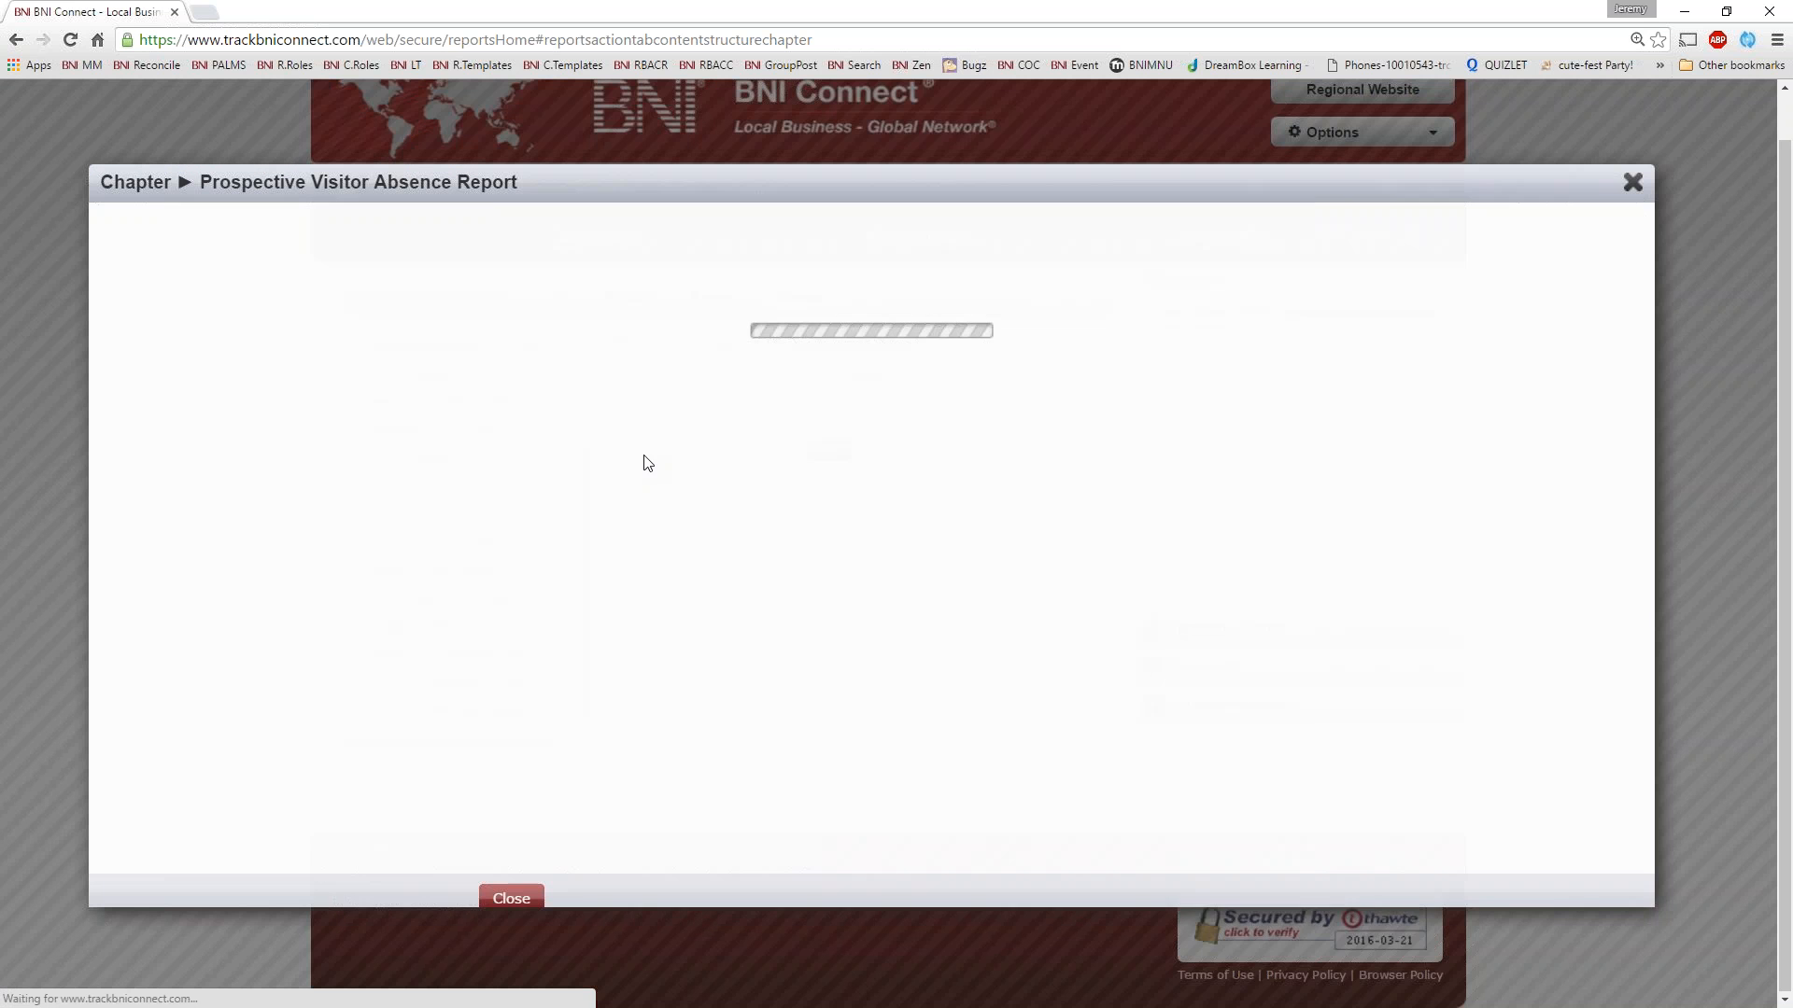
Examine the absent visitors' contact details, professions, visit dates and inviters in the Prospective Visitor Absence Report, and close it
{"action": "scroll", "coordinate": [988, 728], "scroll_direction": "down", "scroll_amount": 8}
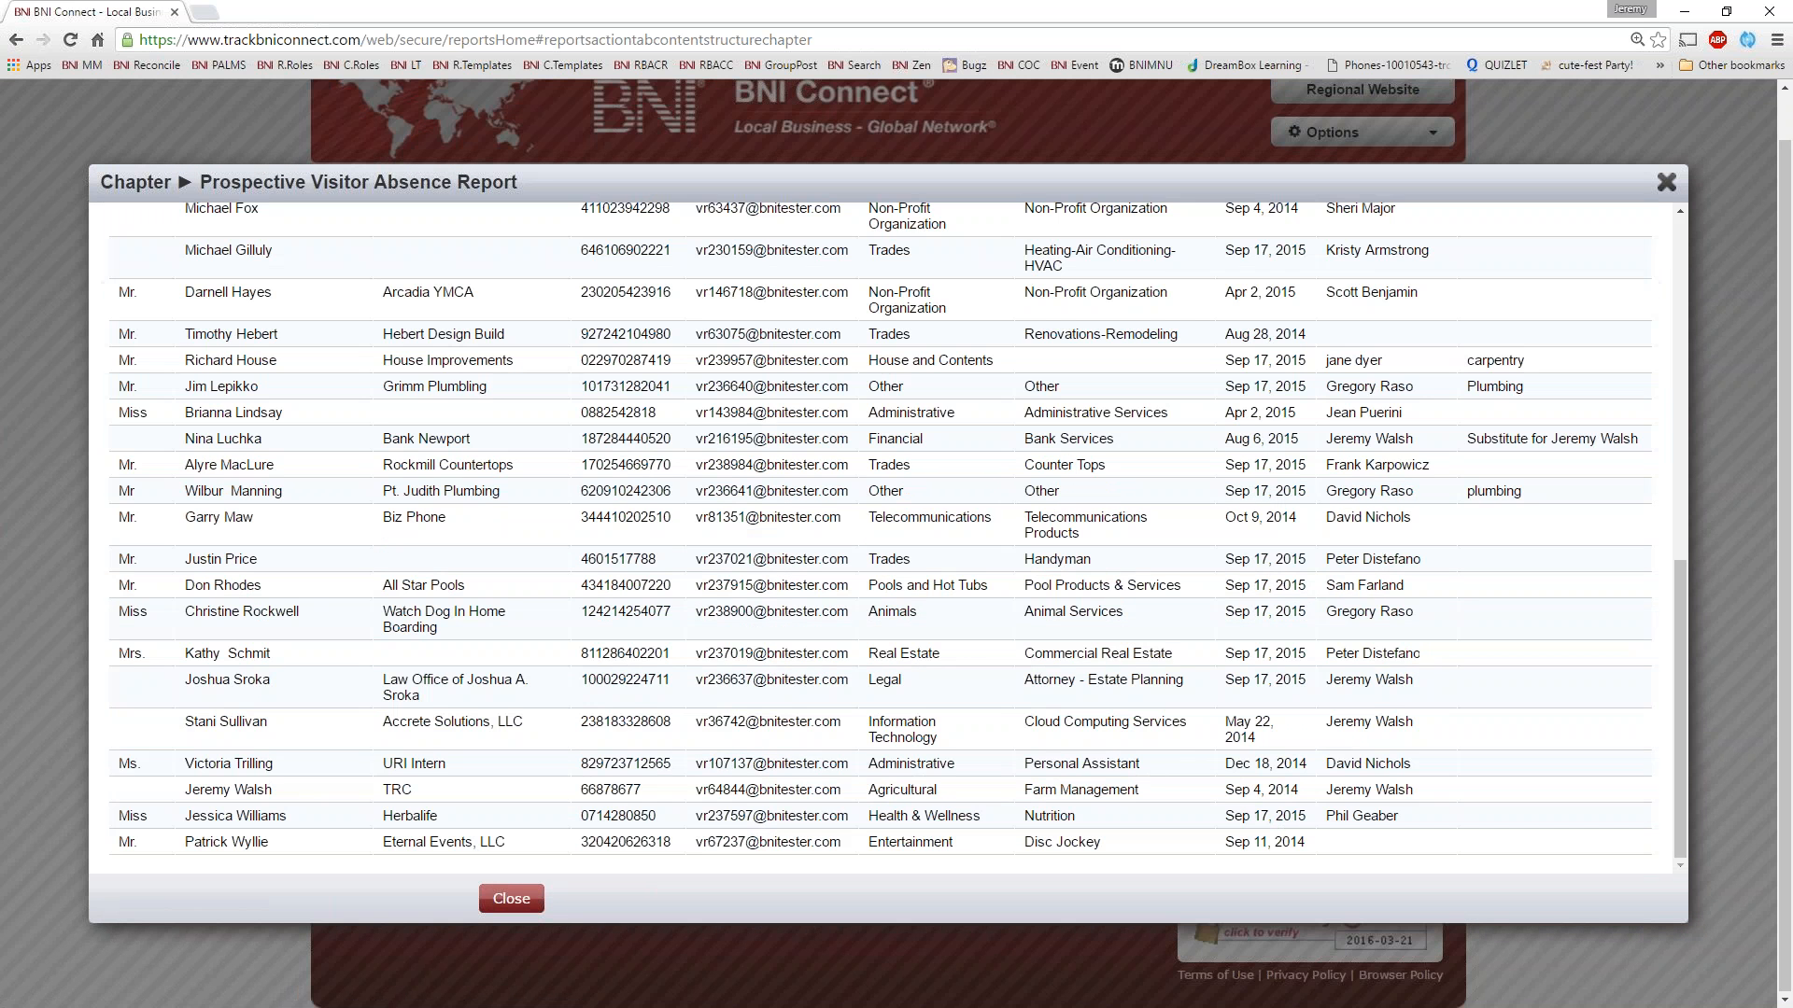
{"action": "scroll", "coordinate": [962, 481], "scroll_direction": "up", "scroll_amount": 8}
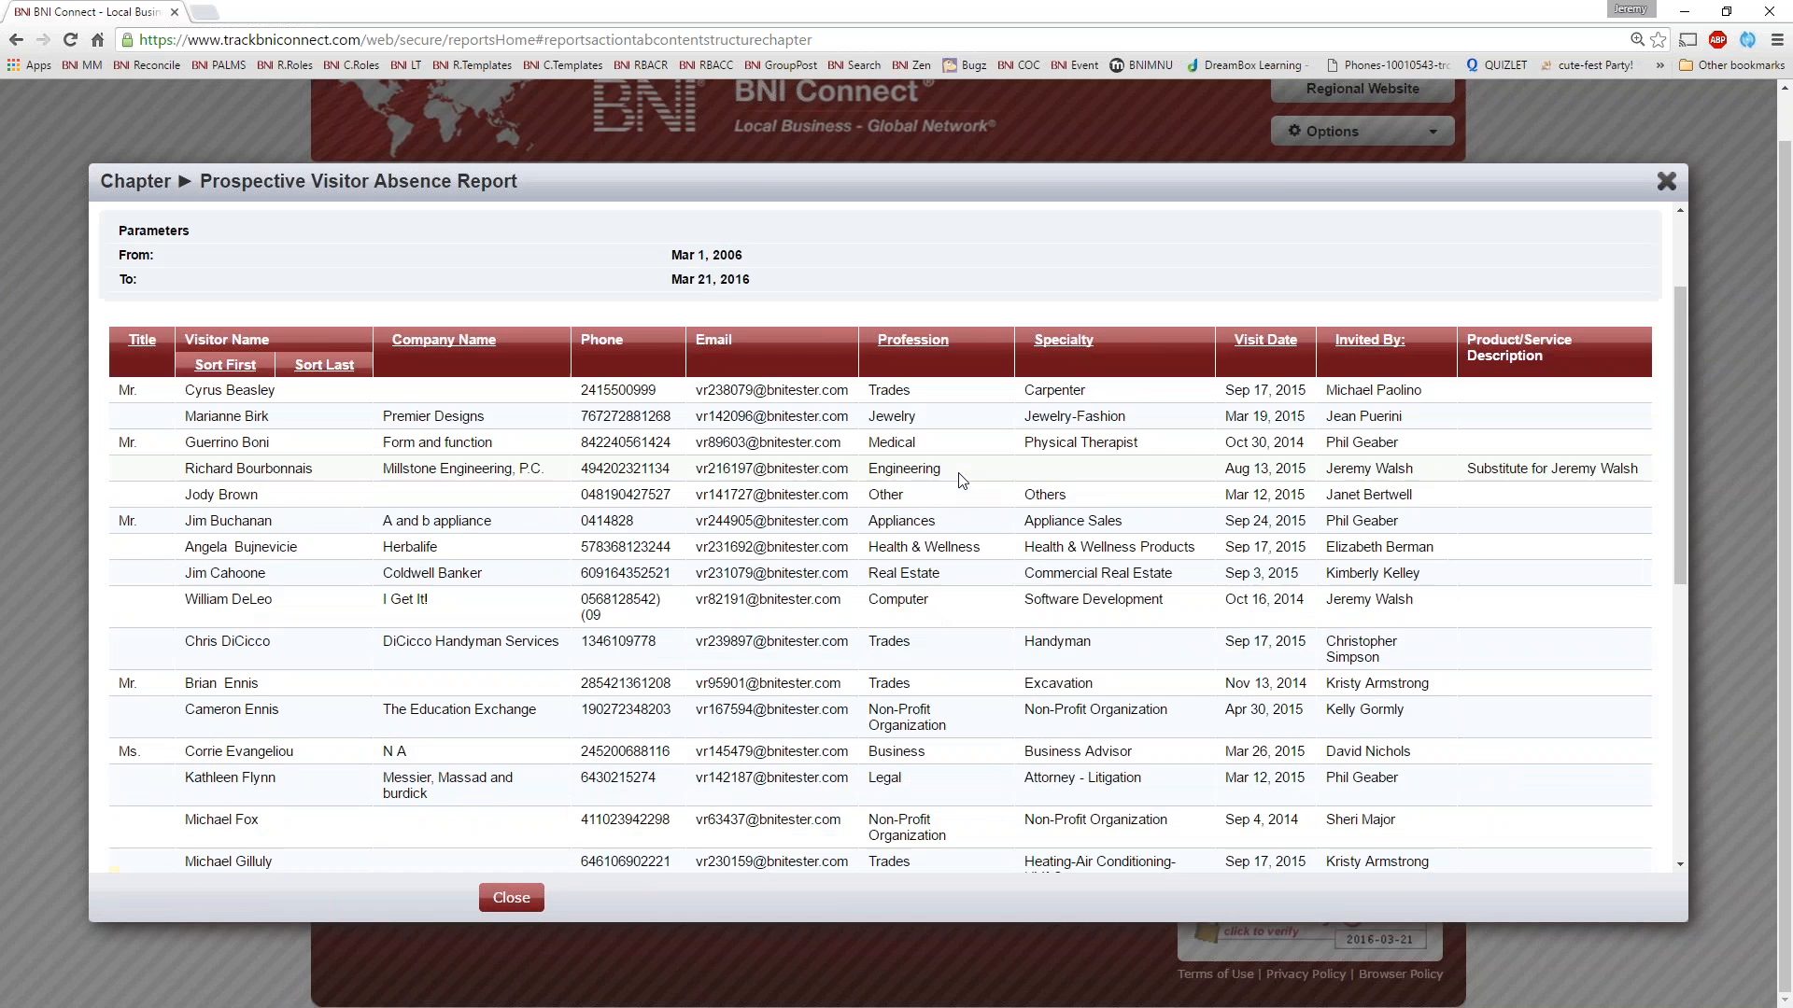
{"action": "scroll", "coordinate": [1206, 437], "scroll_direction": "up", "scroll_amount": 1}
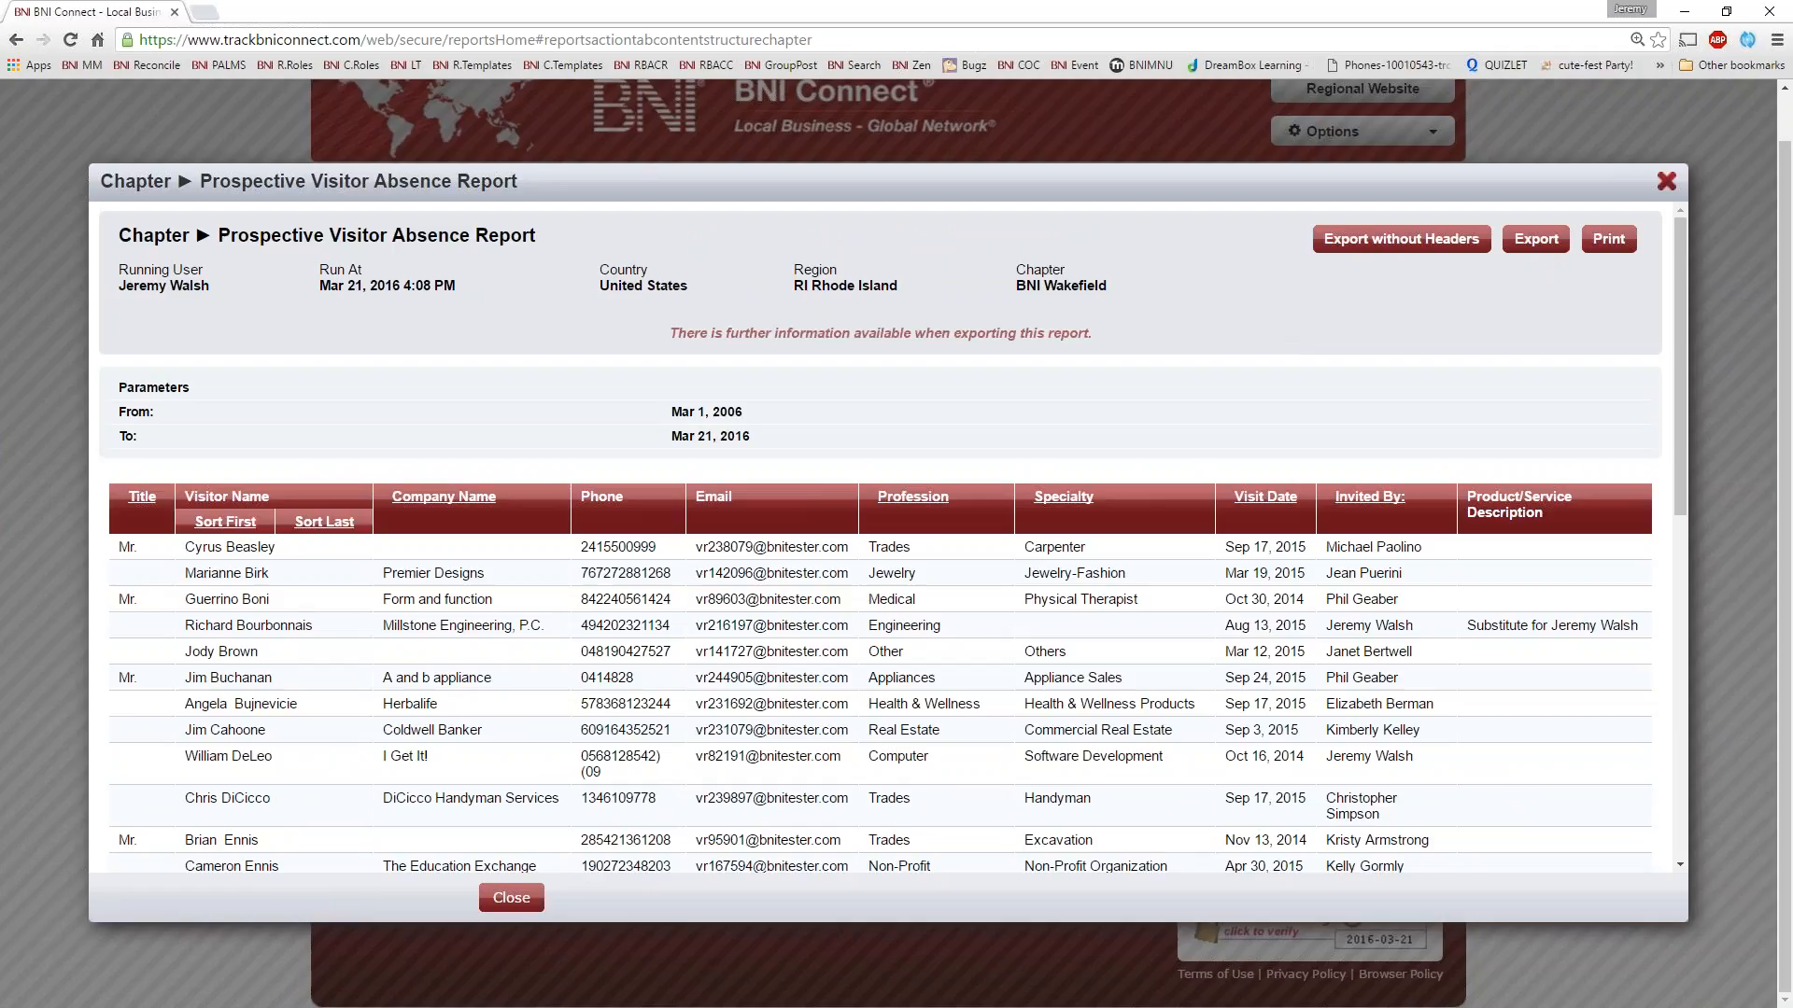
{"action": "left_click", "coordinate": [1667, 181]}
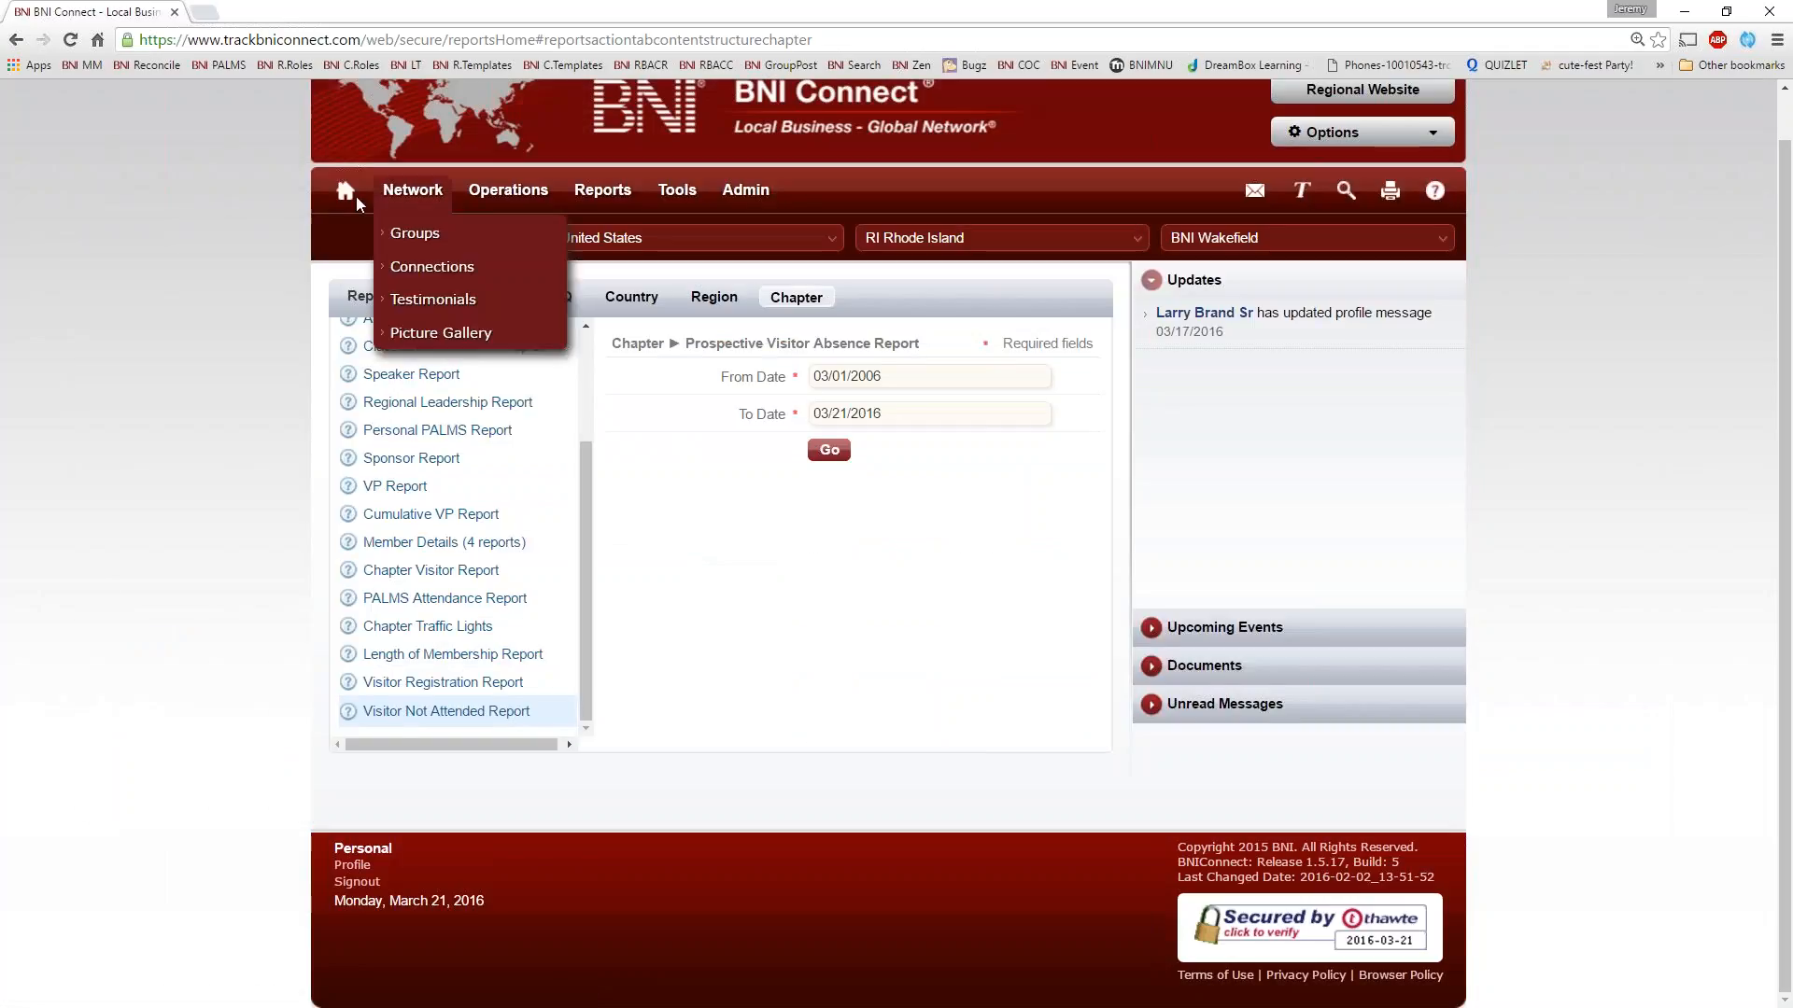
Return to the home page and view its My Network and Chapter sections
{"action": "left_click", "coordinate": [346, 190]}
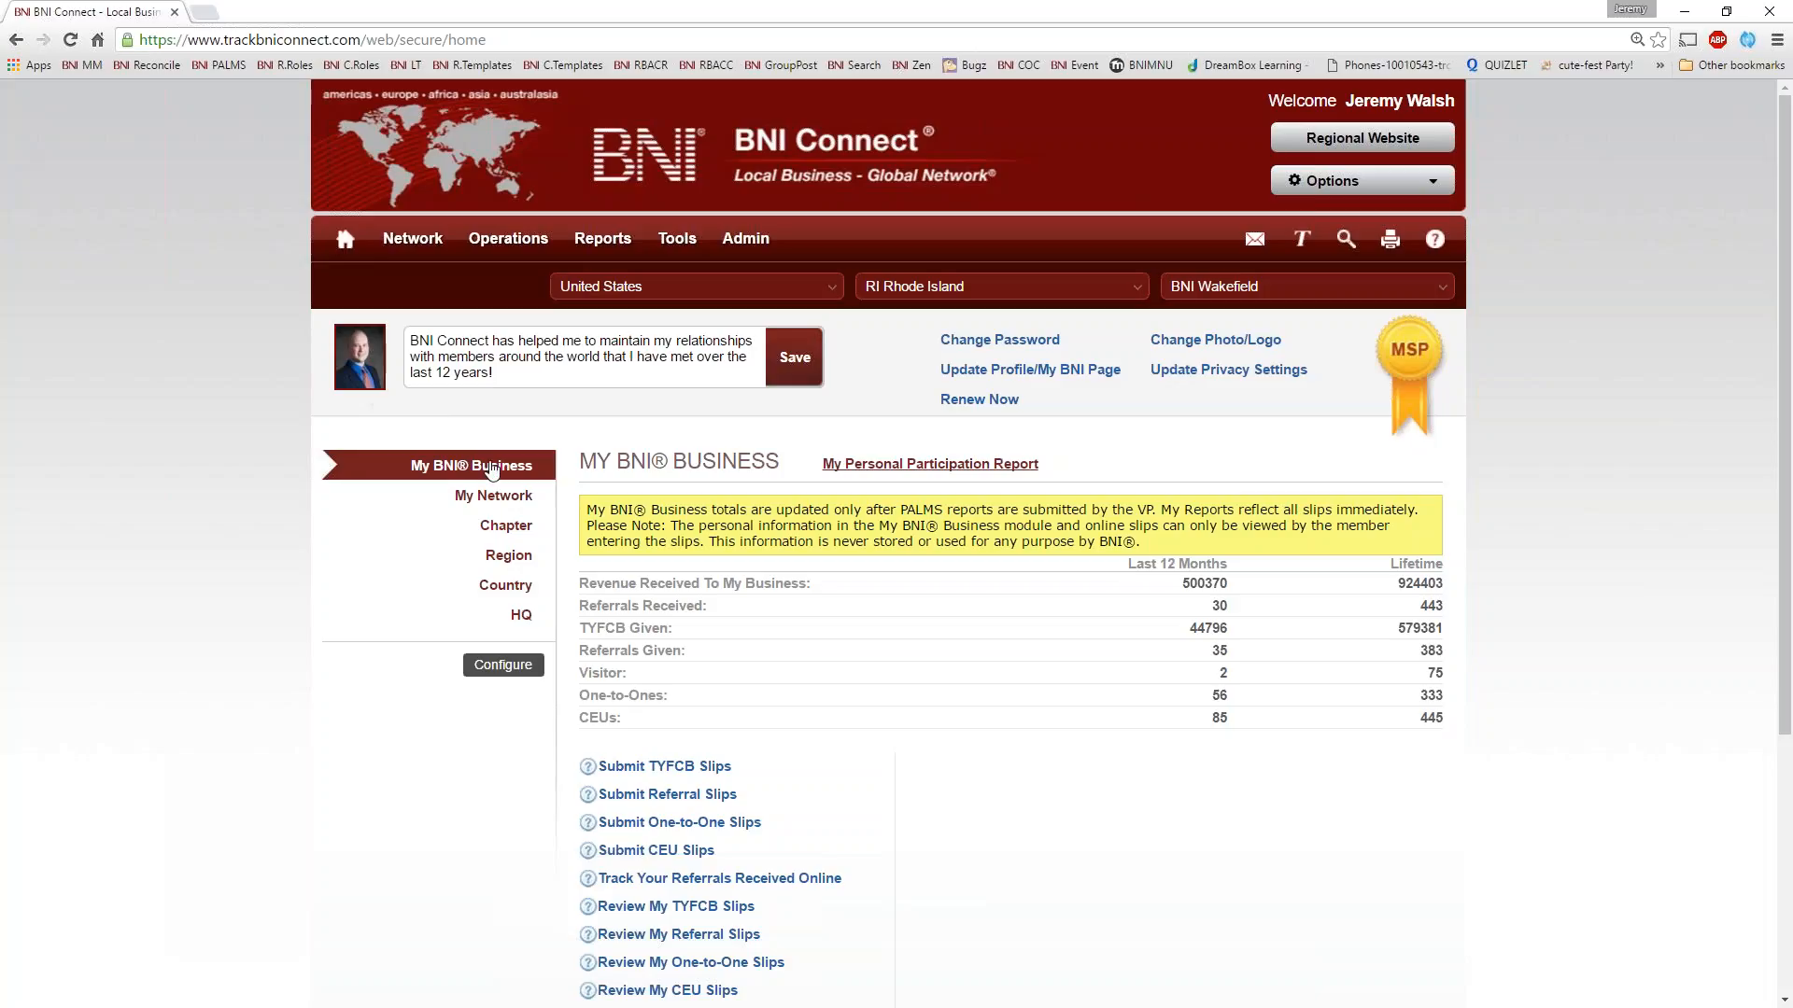
{"action": "left_click", "coordinate": [478, 499]}
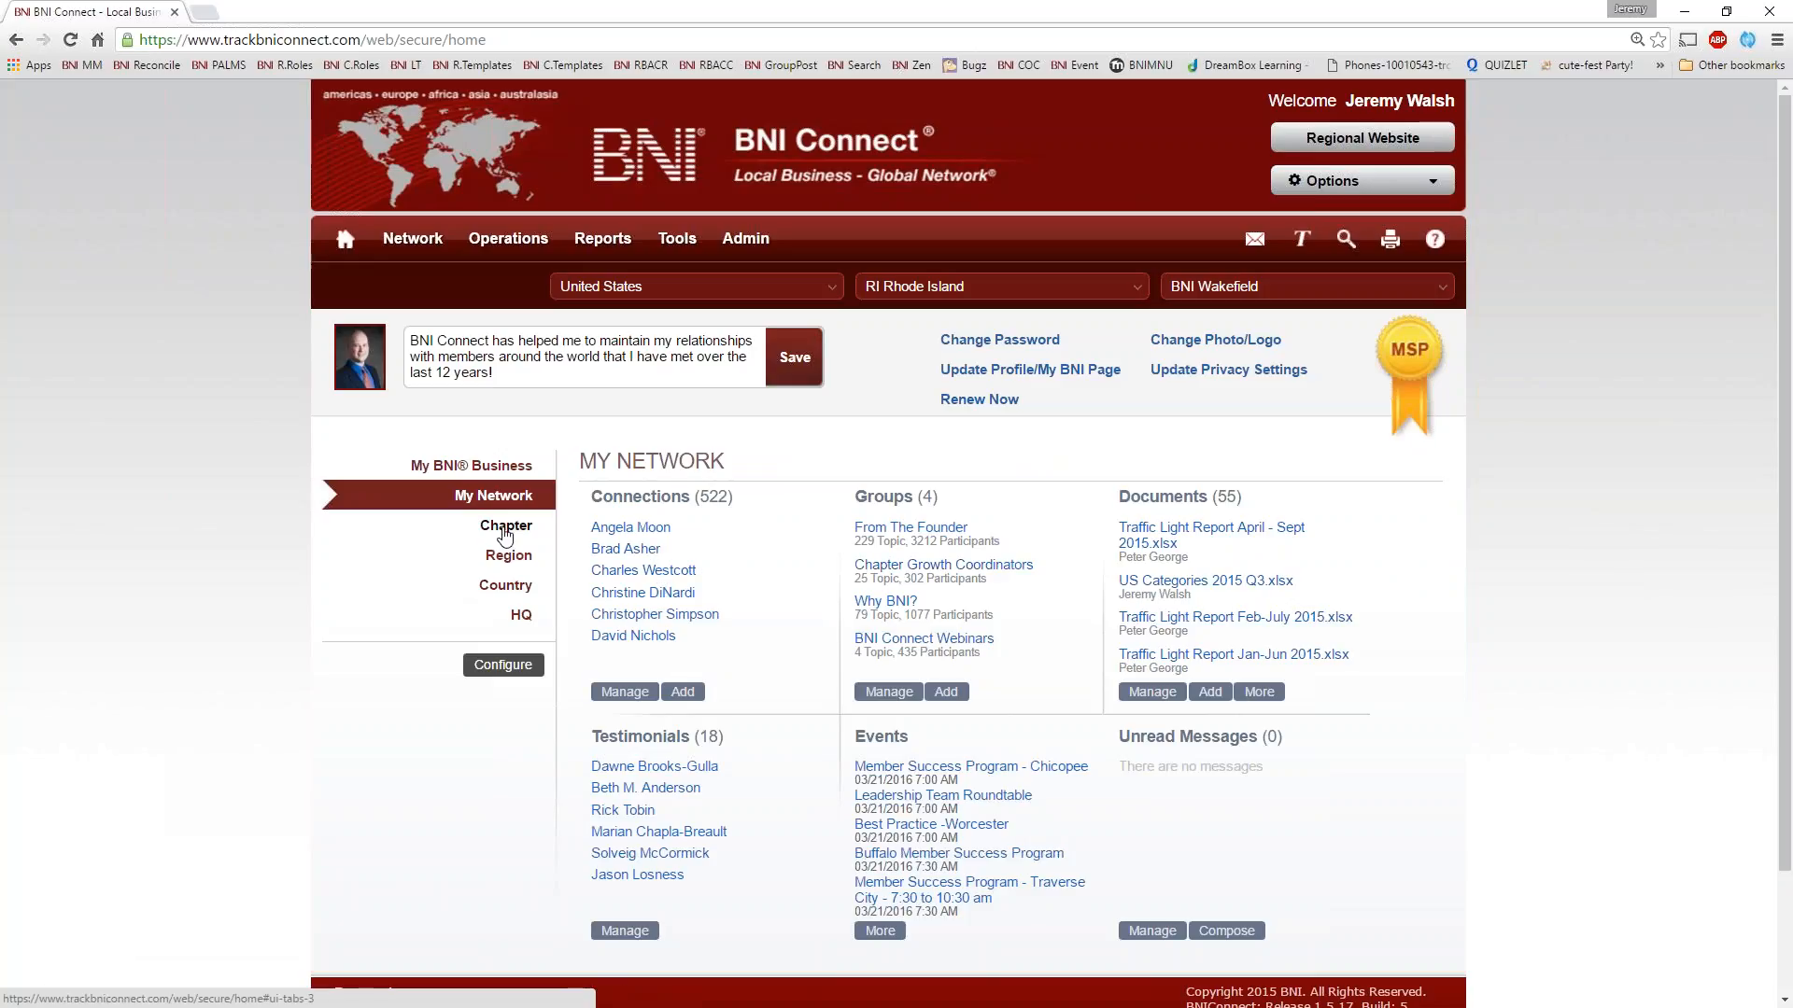
{"action": "left_click", "coordinate": [503, 538]}
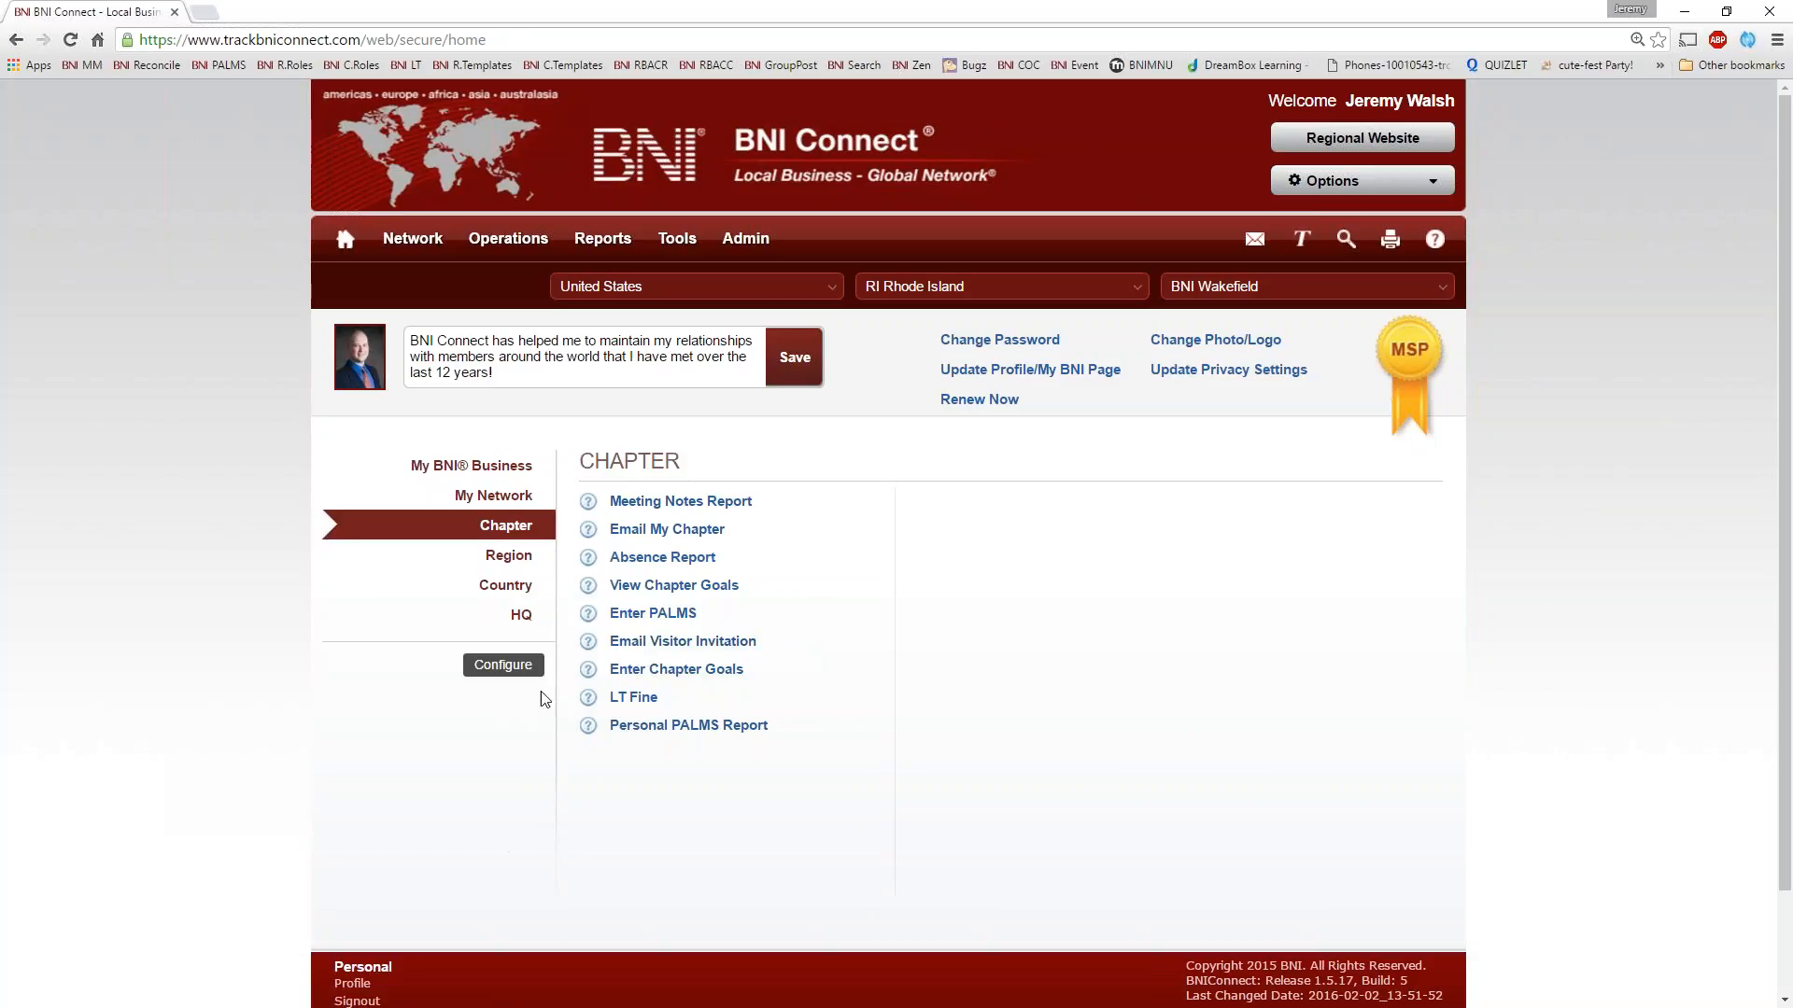
Configure the Chapter quick links by adding Chapter Traffic Lights and placing it first, above Meeting Notes Report
{"action": "left_click", "coordinate": [502, 666]}
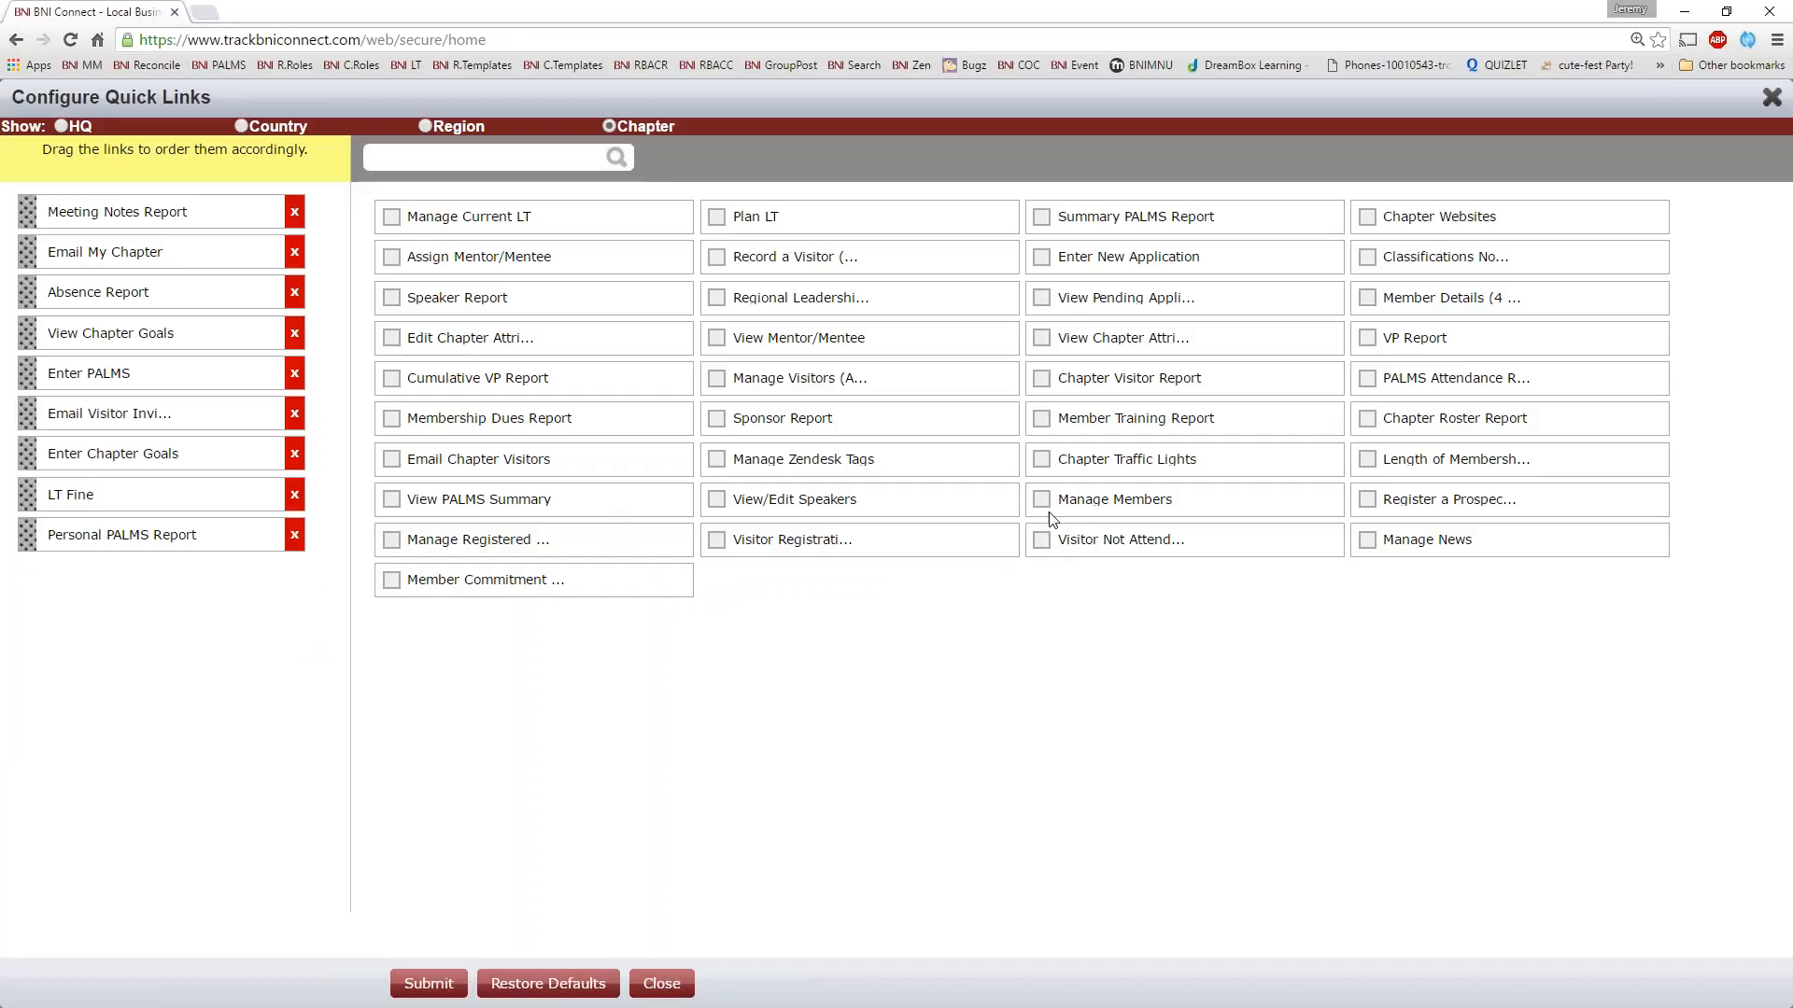
{"action": "left_click", "coordinate": [1042, 461]}
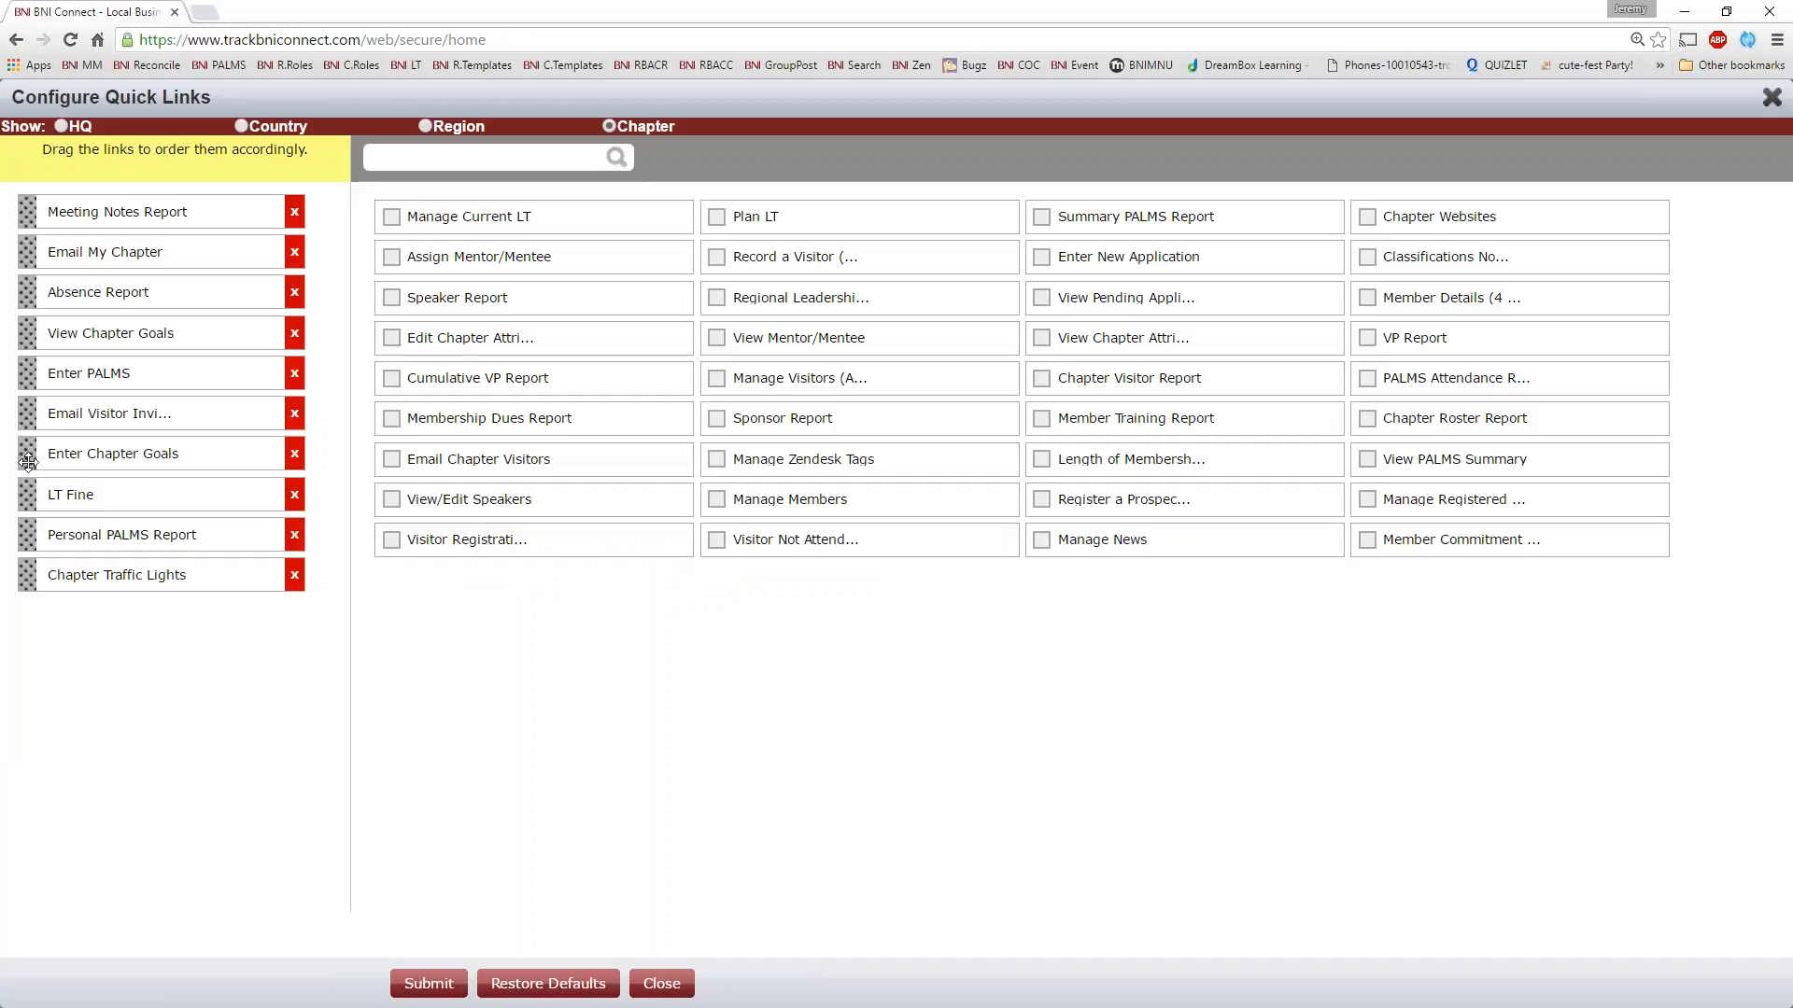
{"action": "left_click_drag", "start_coordinate": [28, 574], "coordinate": [18, 218]}
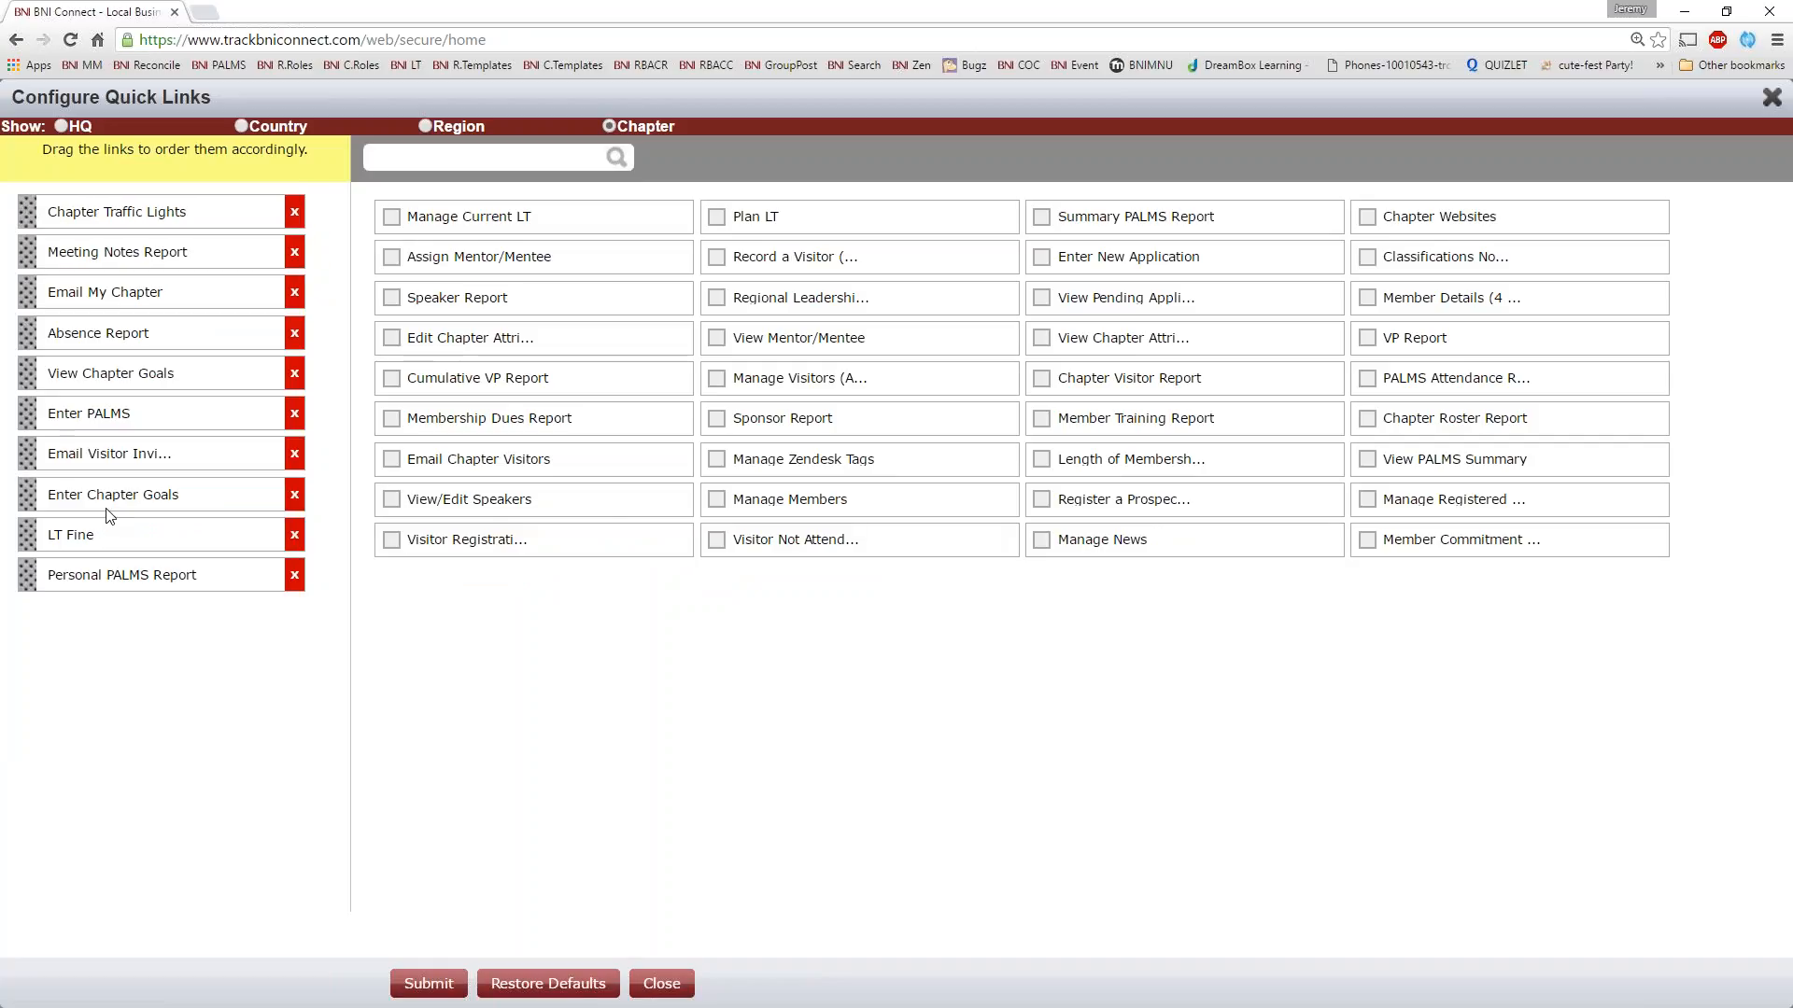
Add Member Details as the second Chapter quick link below Chapter Traffic Lights, submit the configuration and close it
{"action": "left_click", "coordinate": [1367, 297]}
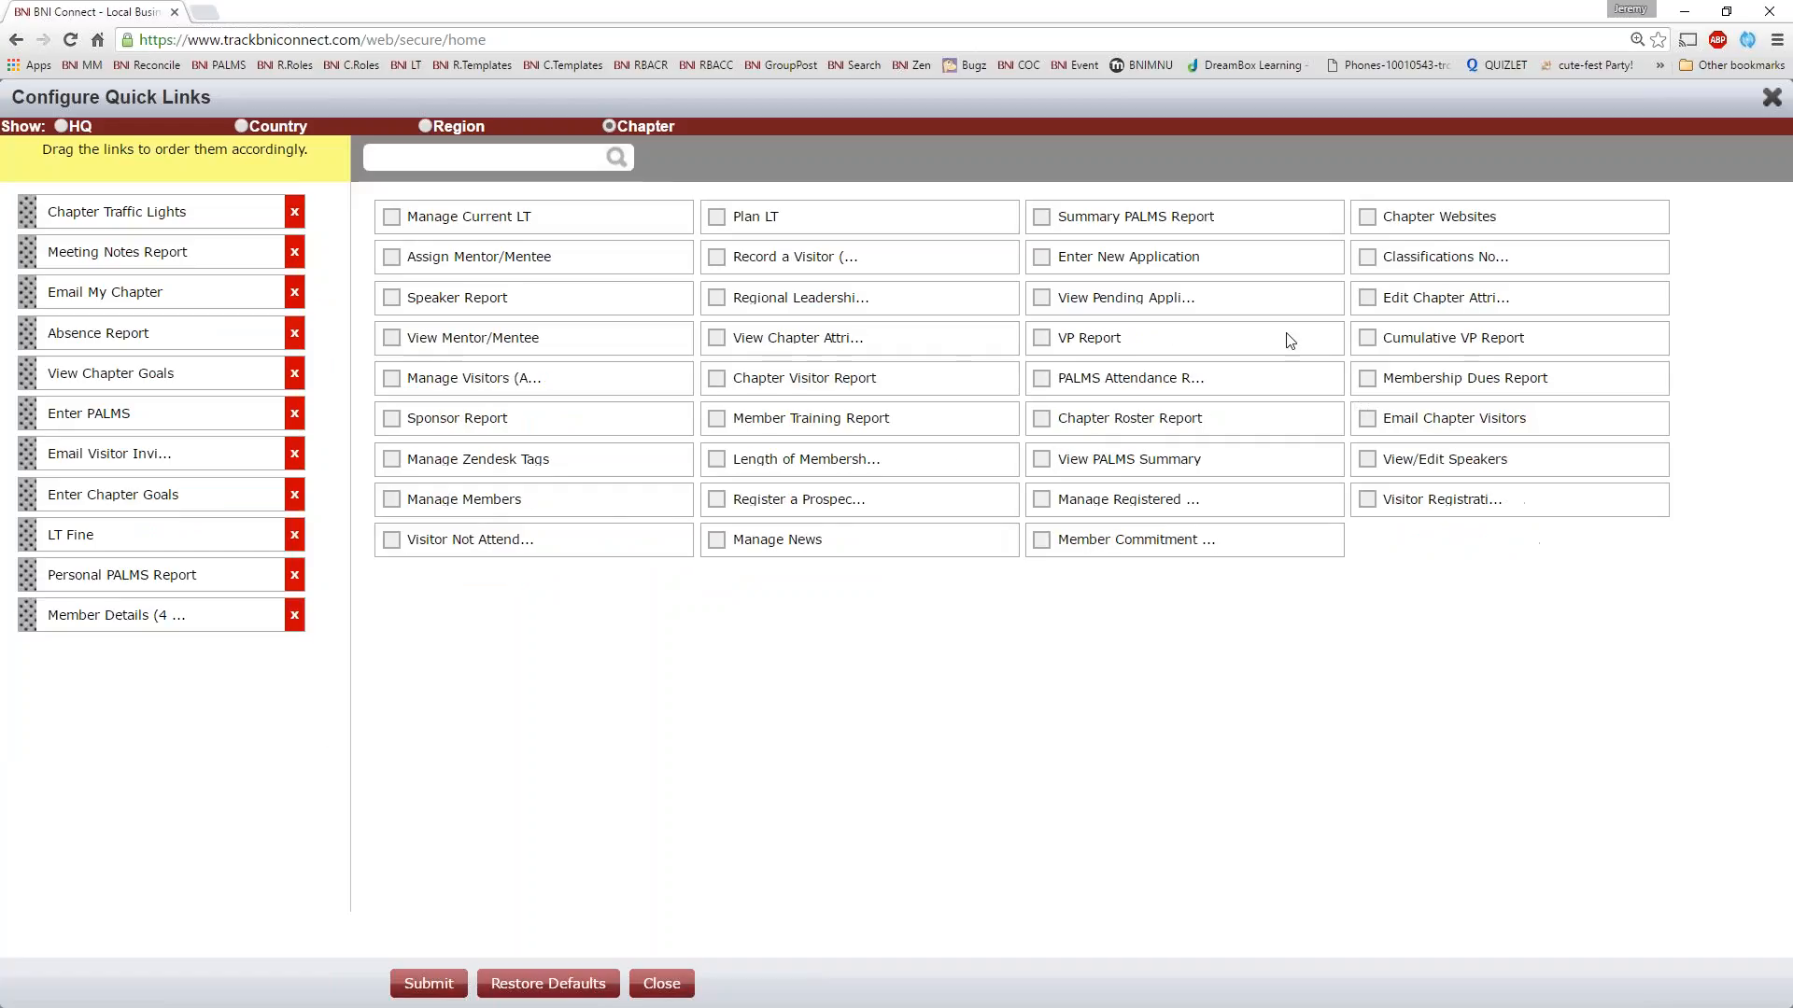
{"action": "left_click_drag", "start_coordinate": [28, 614], "coordinate": [55, 245]}
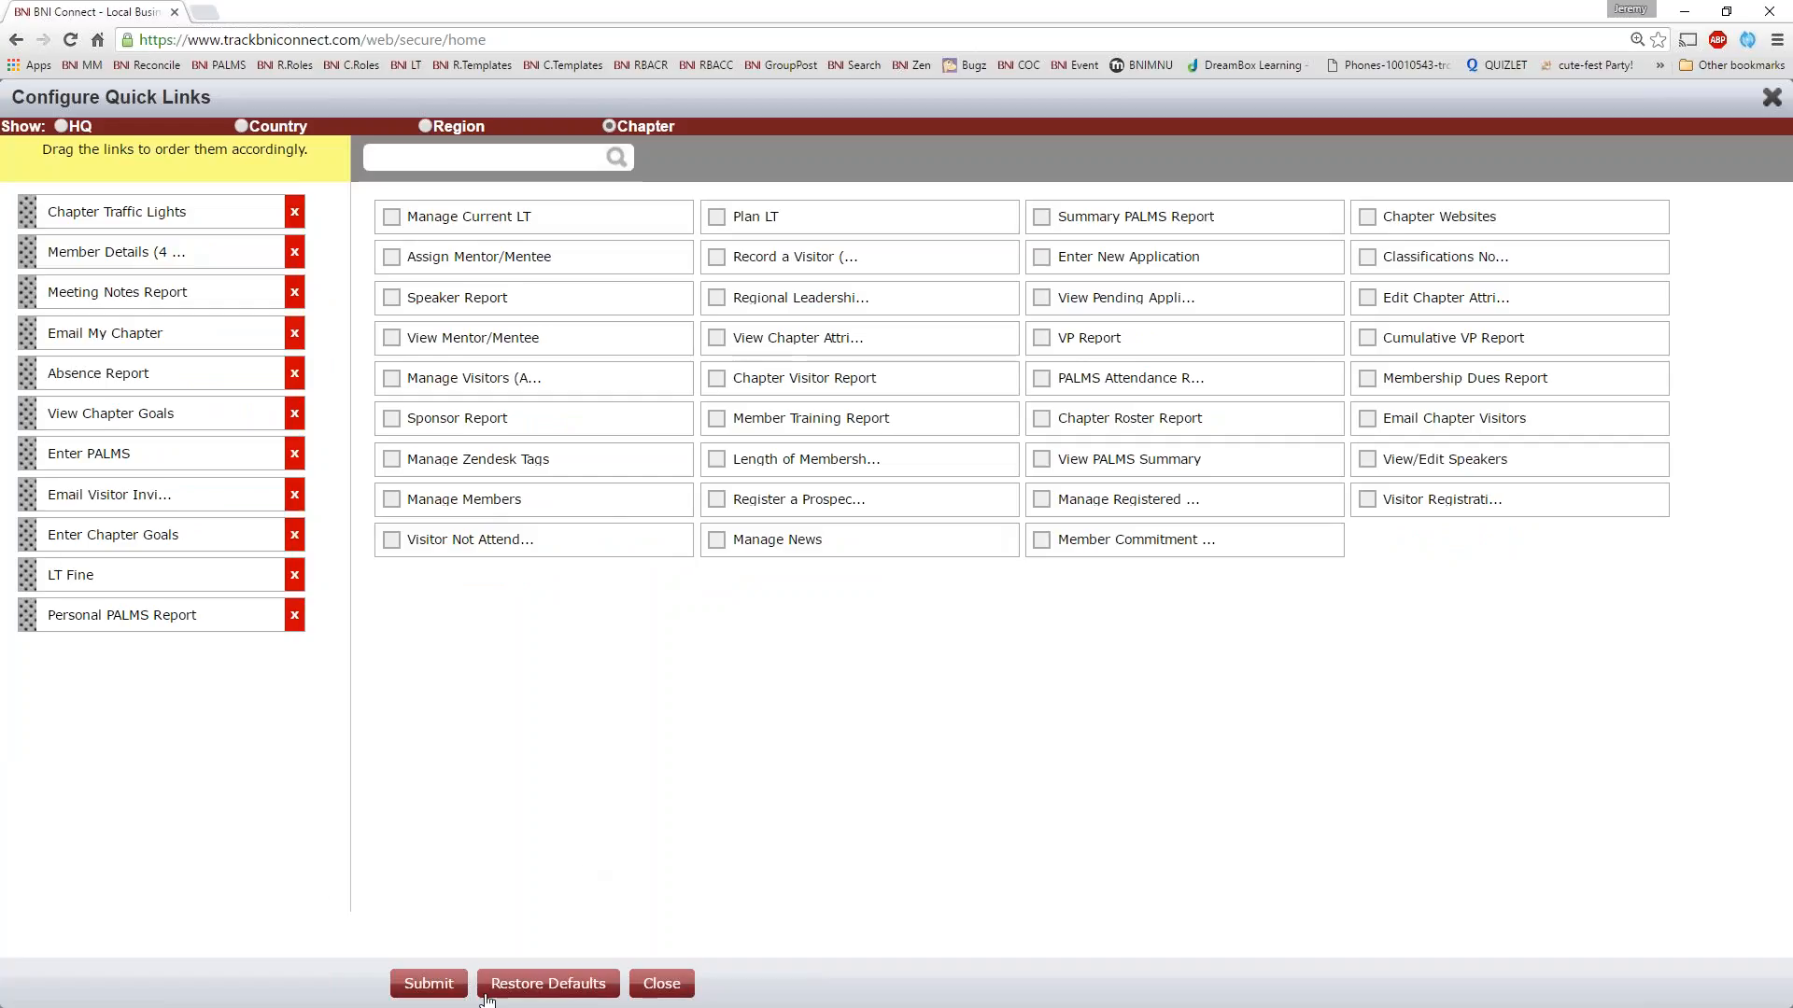
{"action": "left_click", "coordinate": [428, 982]}
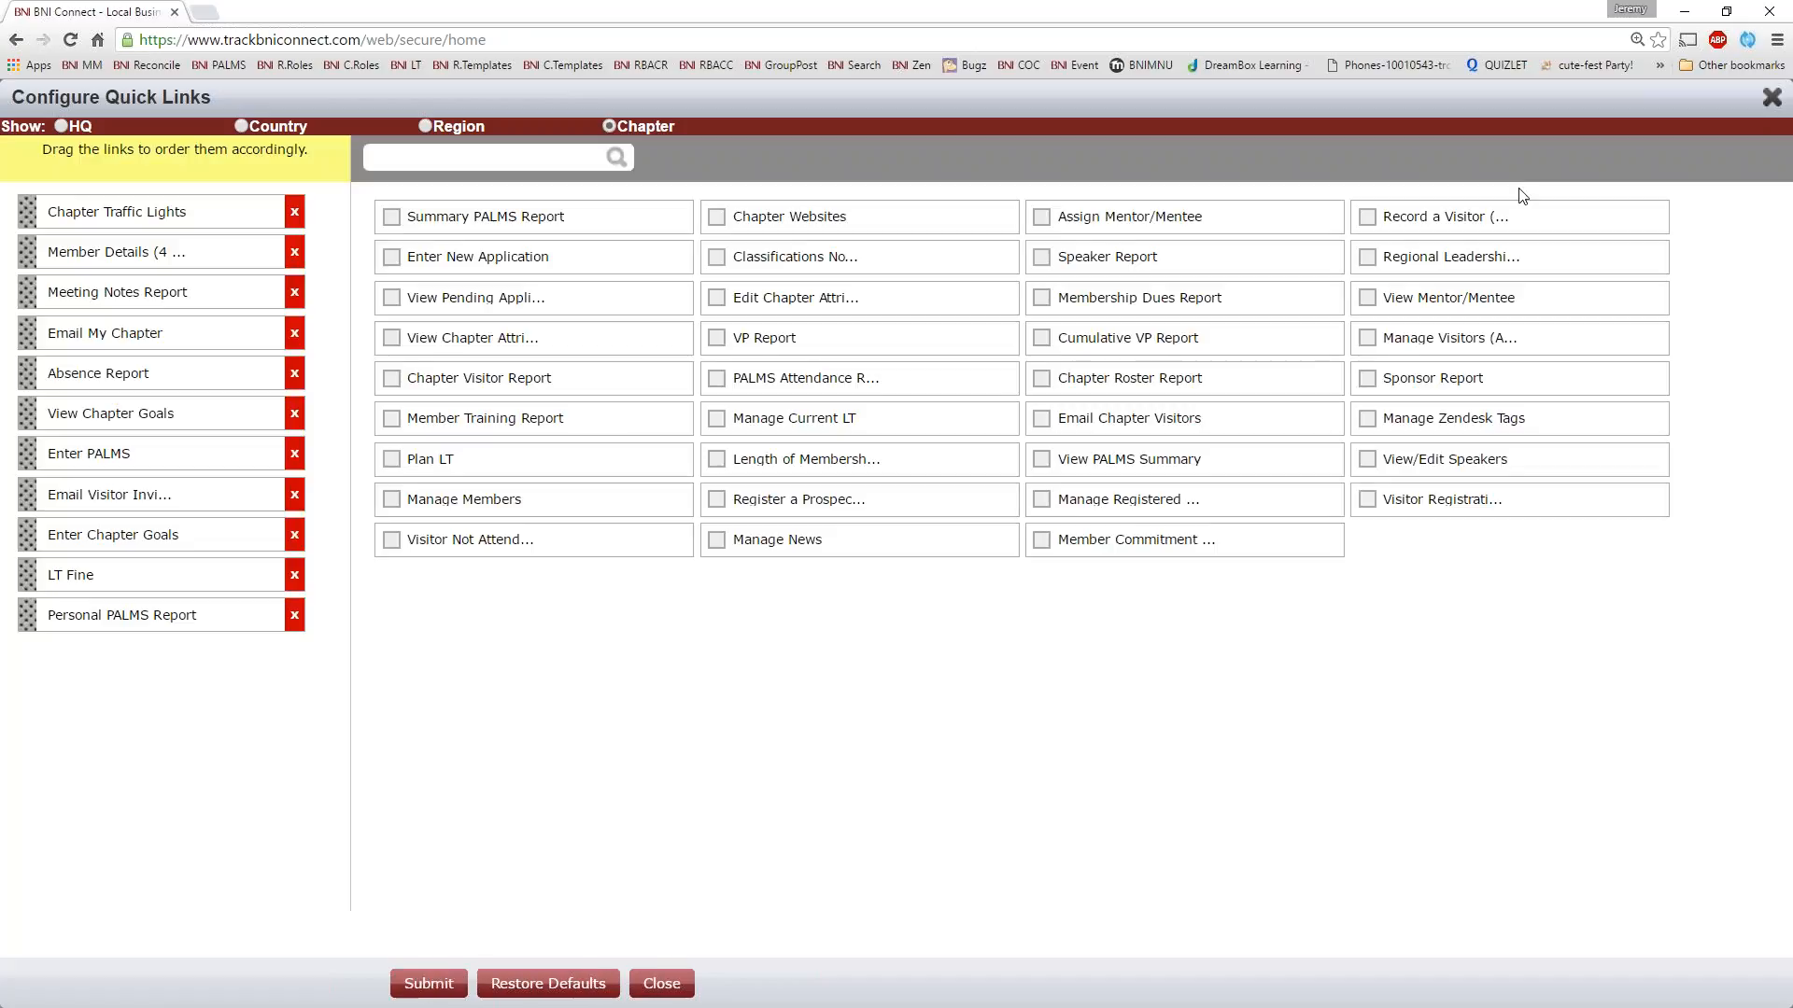
{"action": "left_click", "coordinate": [1771, 96]}
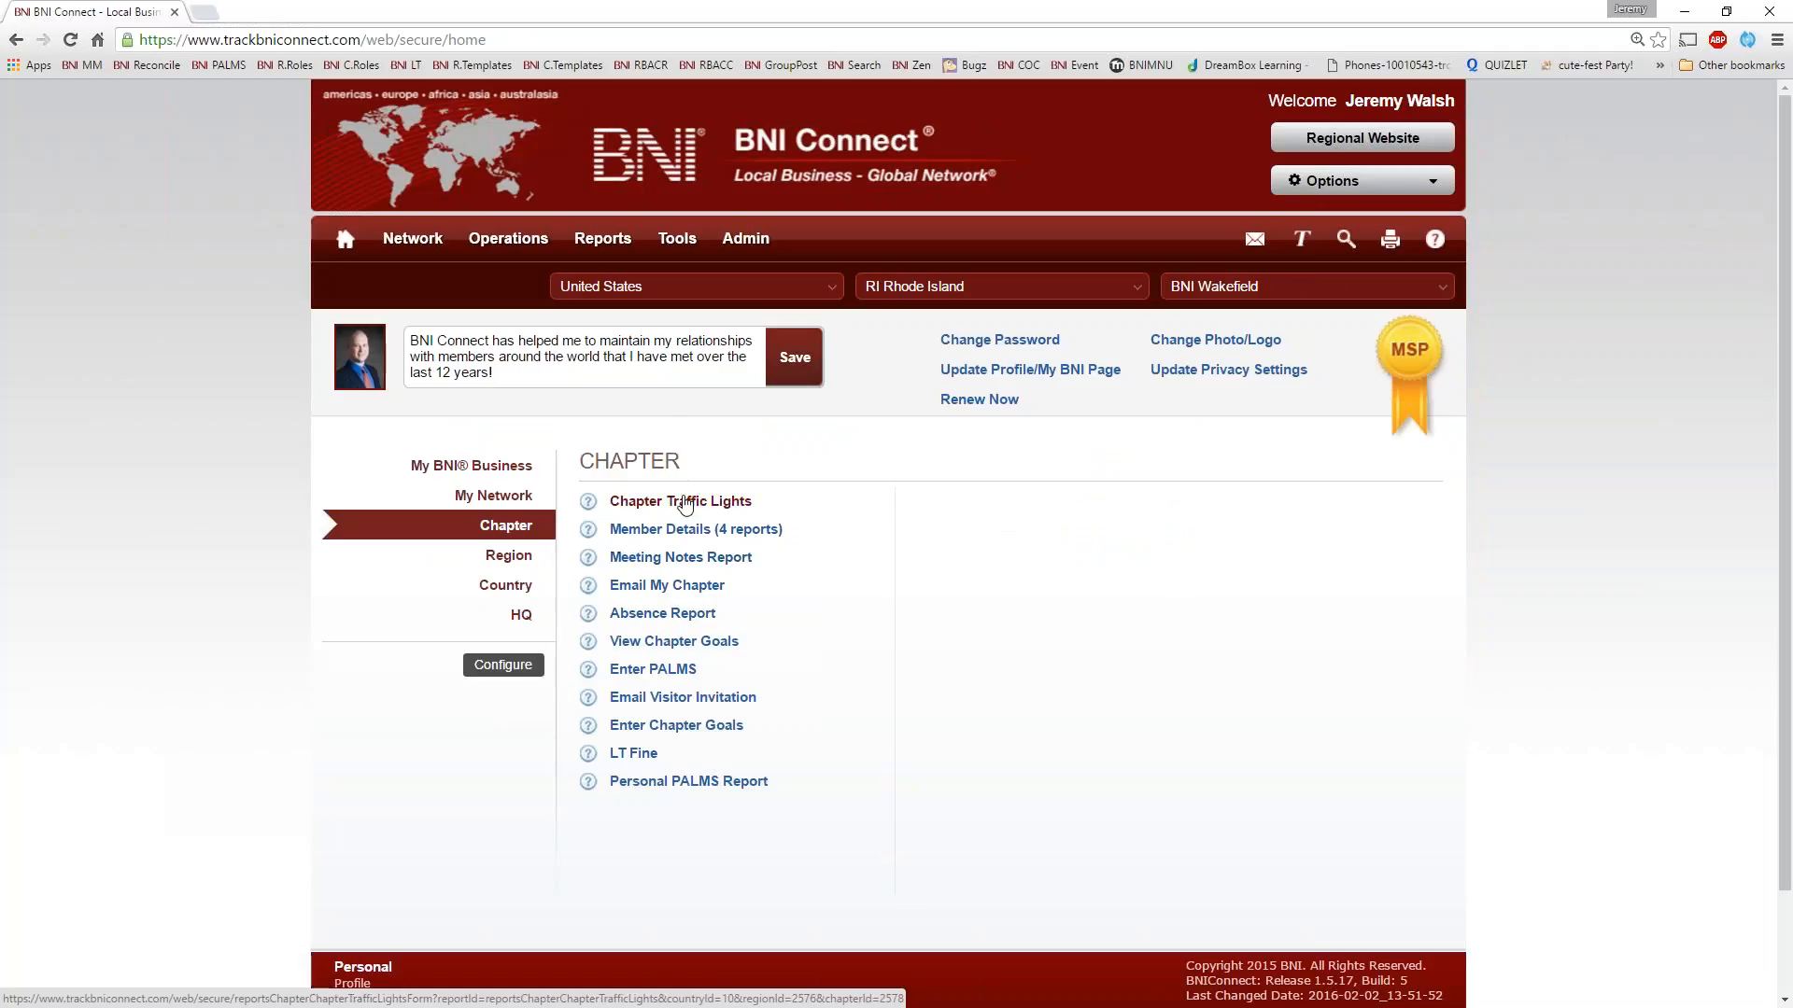
Open the Chapter Traffic Lights report form from the quick links, and view the My BNI Business and Region sections
{"action": "left_click", "coordinate": [682, 501]}
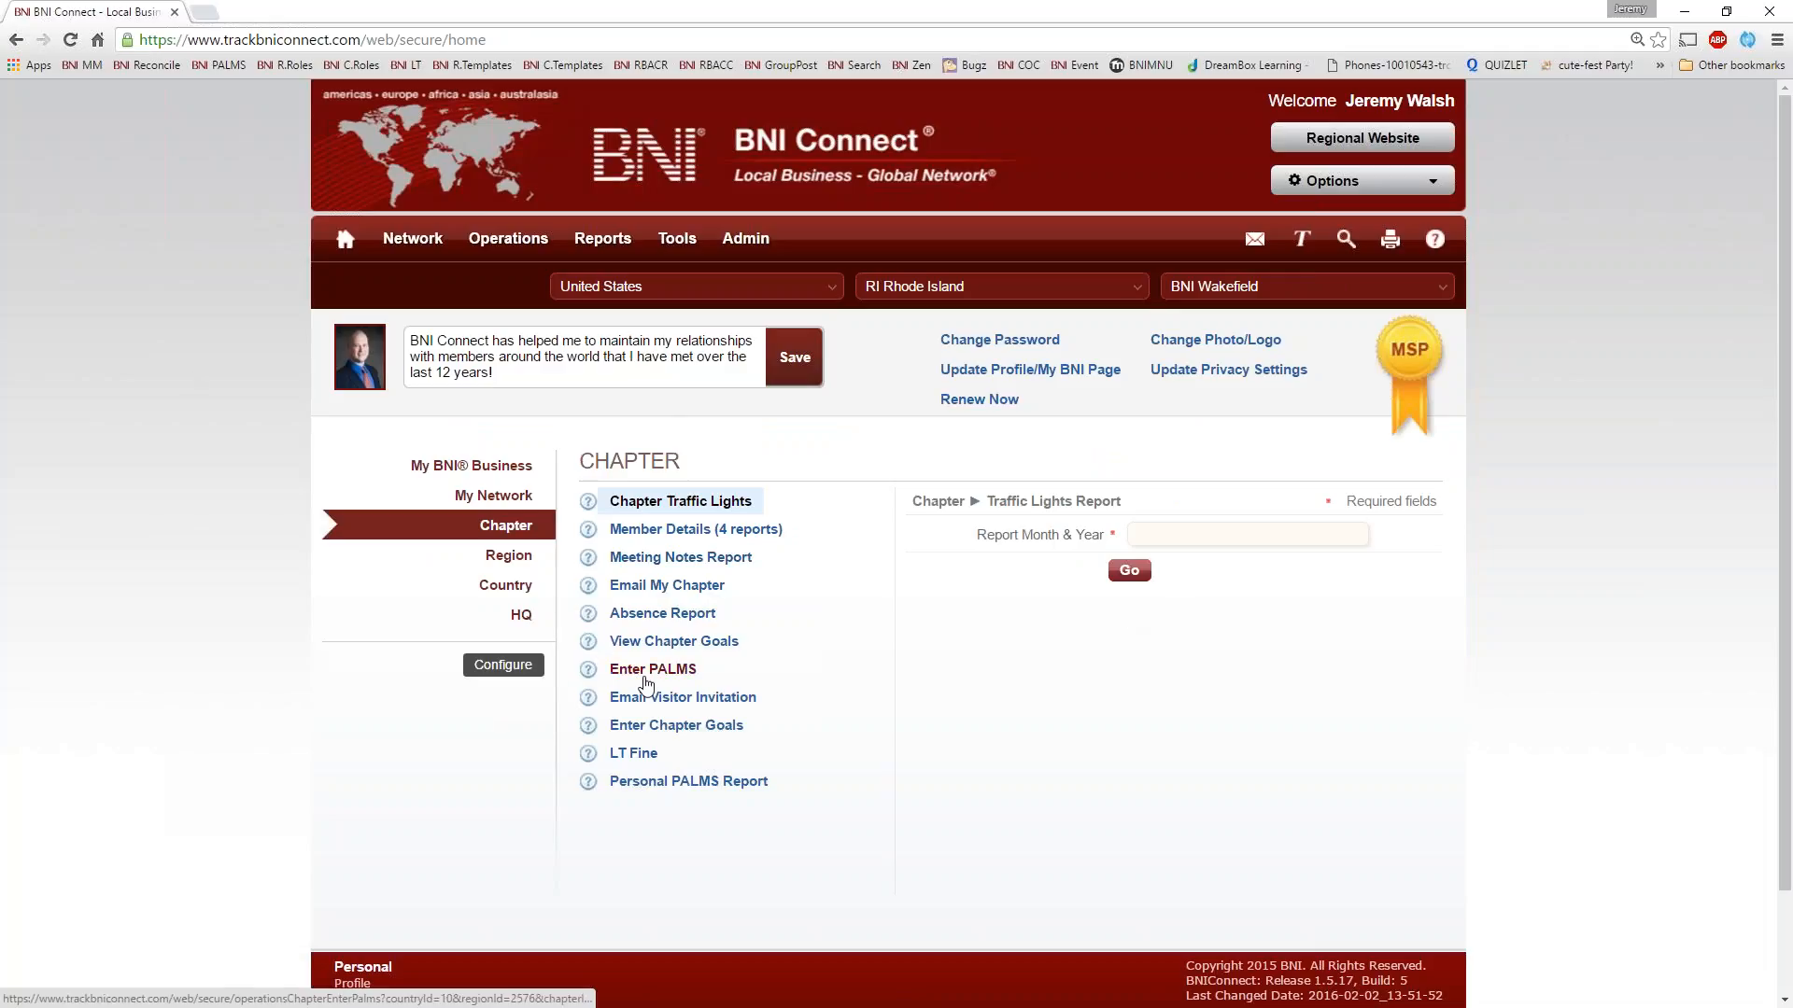
{"action": "left_click", "coordinate": [450, 469]}
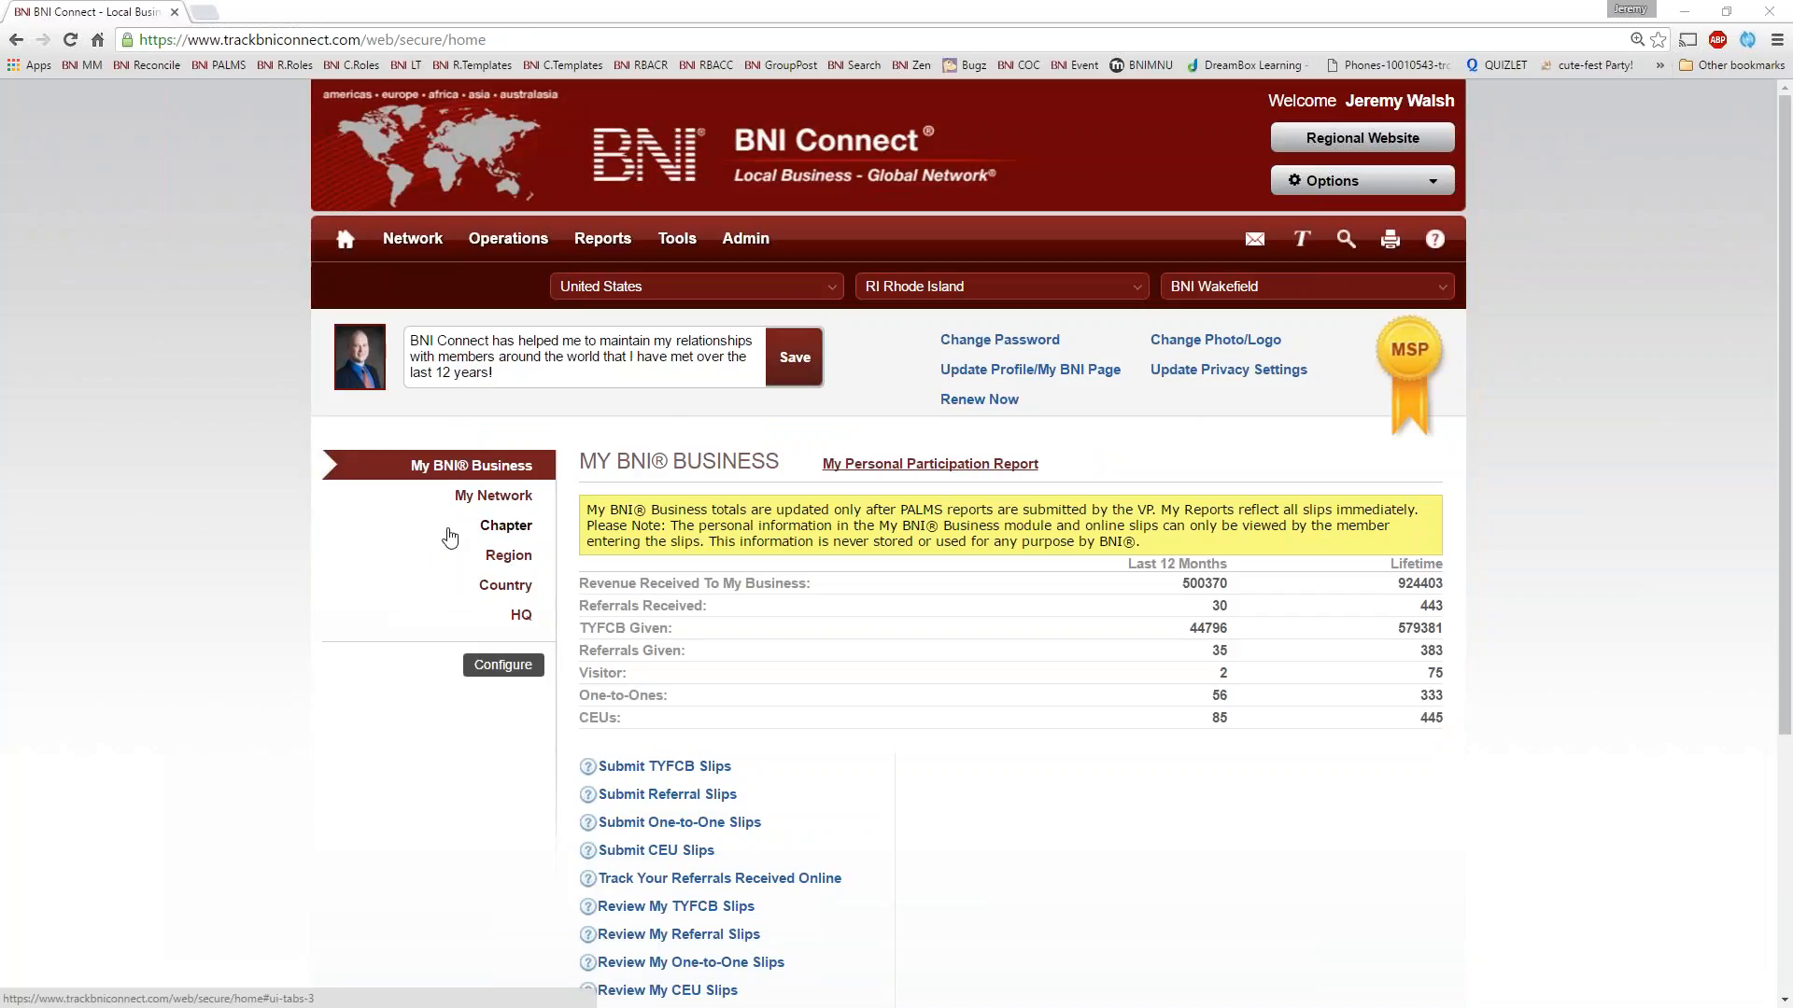
{"action": "left_click", "coordinate": [516, 562]}
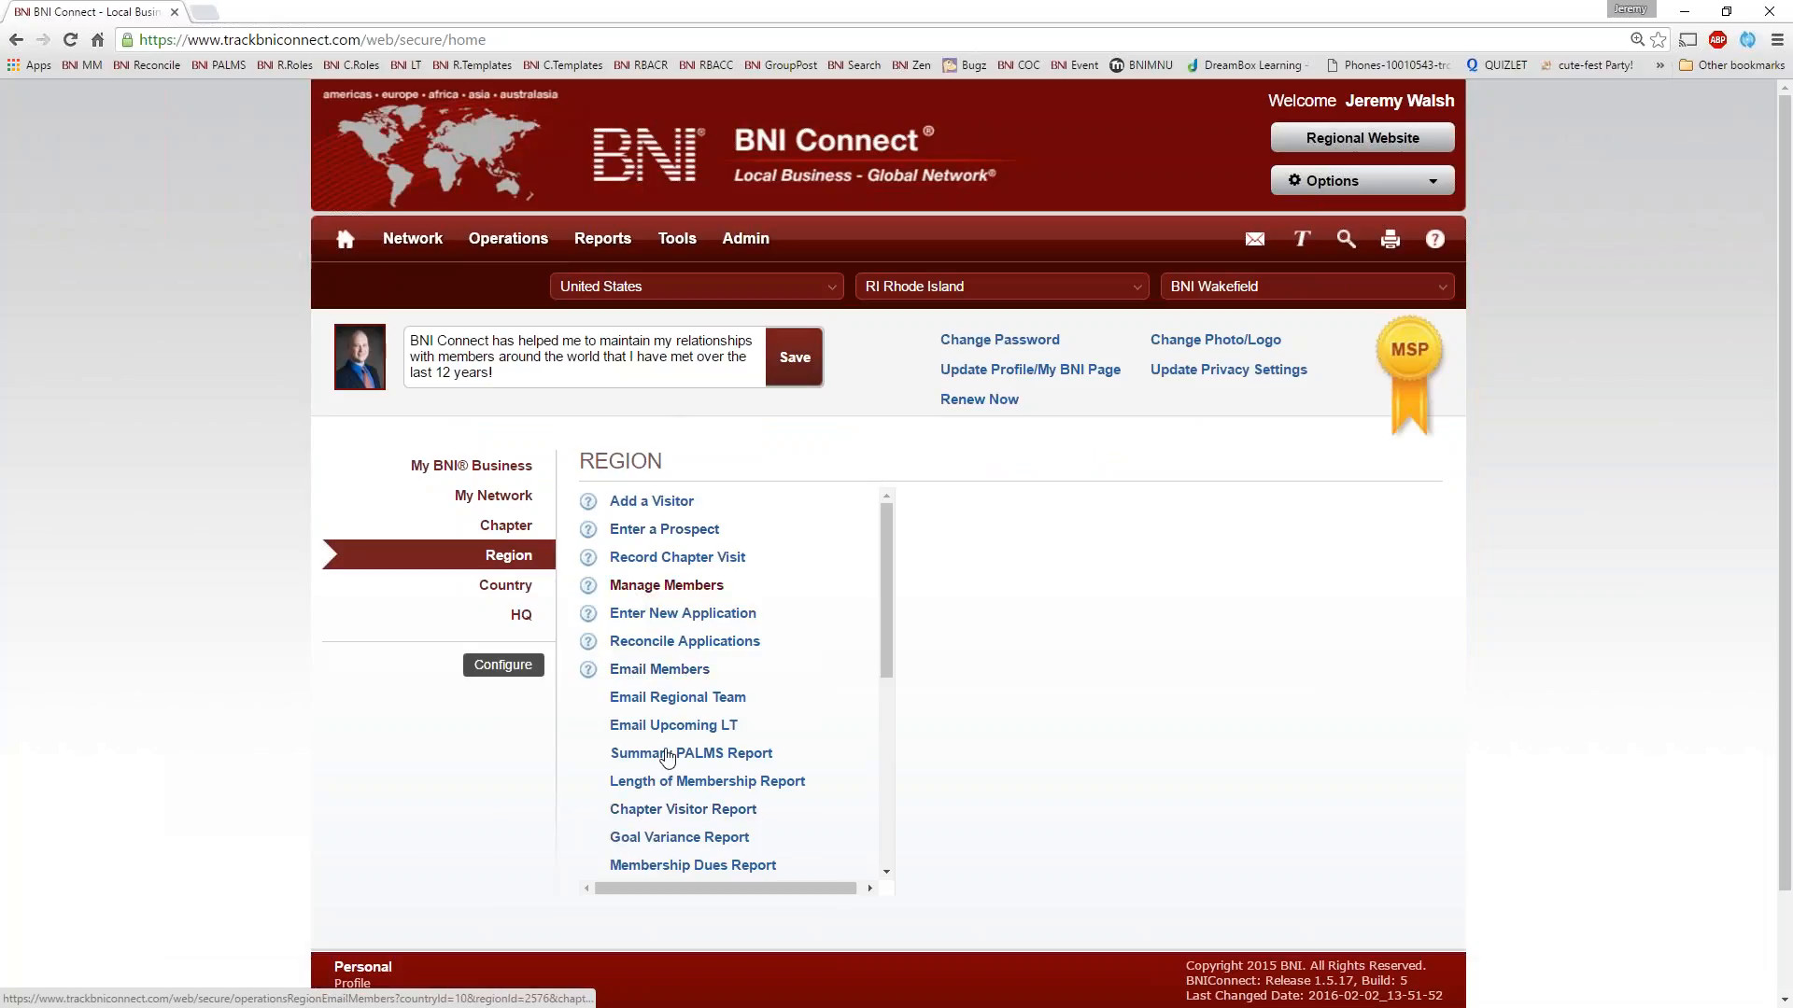
Compare the Chapter and Region quick links, return to My BNI Business and show the Network options
{"action": "left_click", "coordinate": [502, 527]}
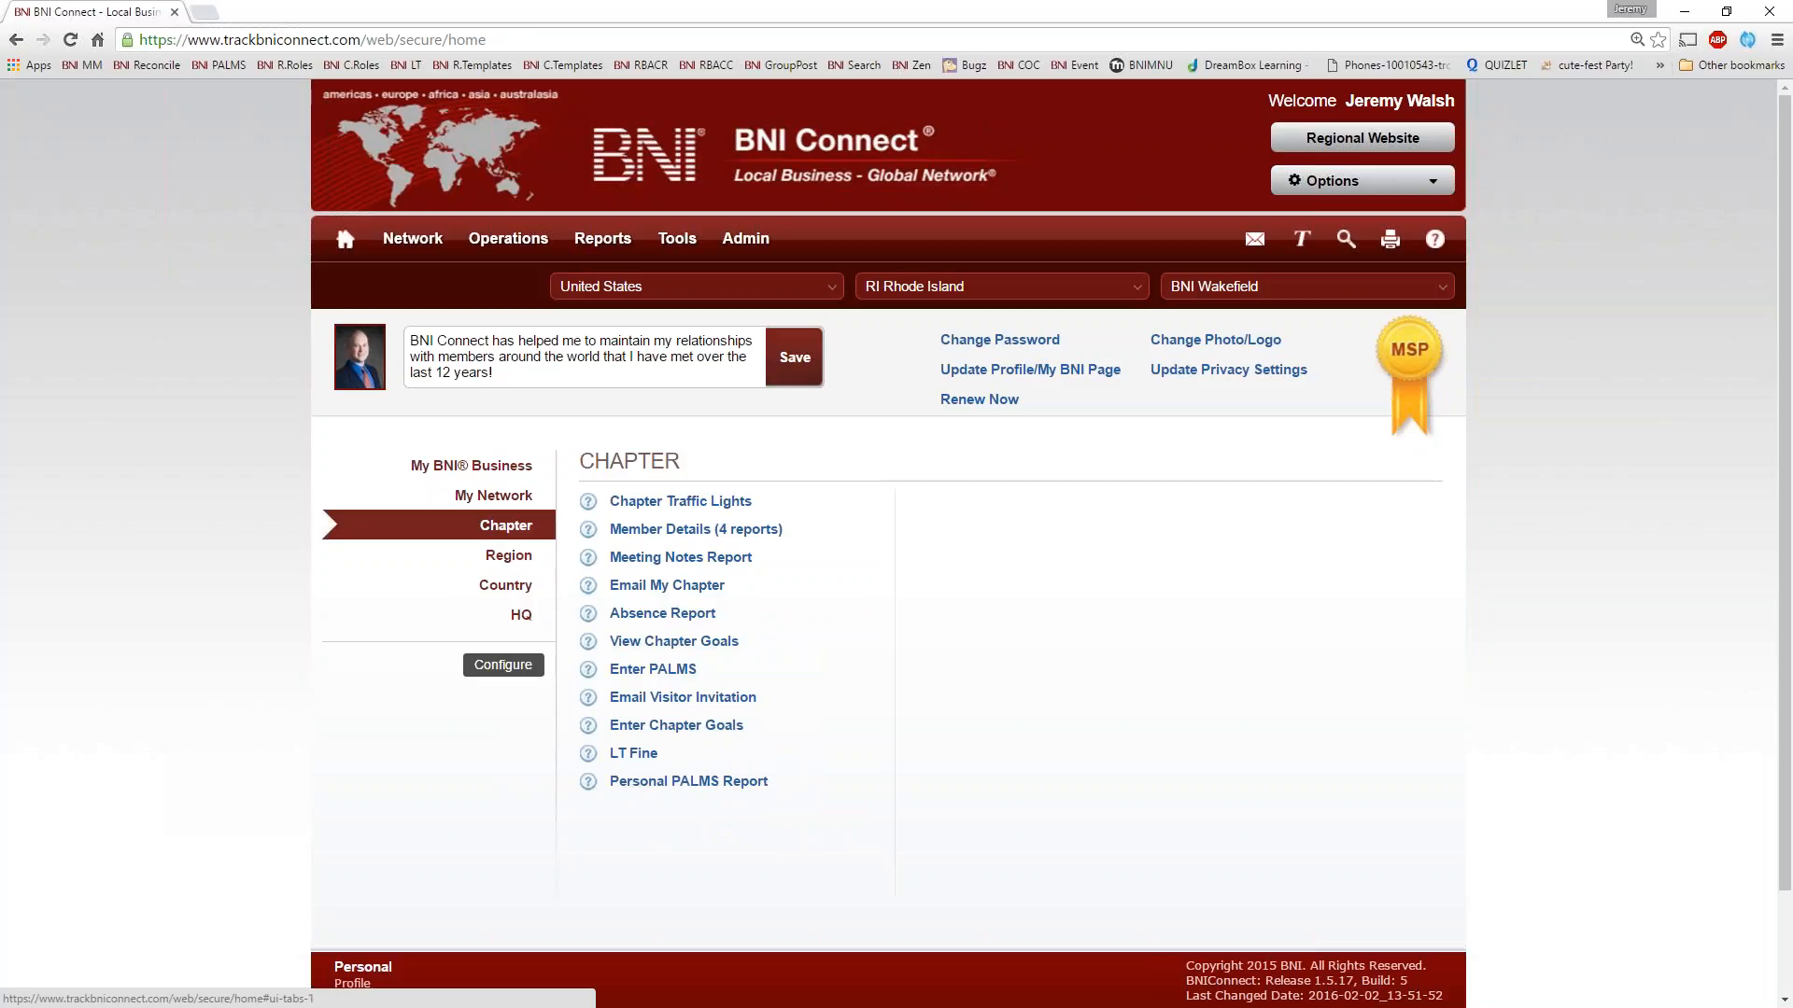
{"action": "mouse_move", "coordinate": [602, 239]}
{"action": "left_click", "coordinate": [516, 557]}
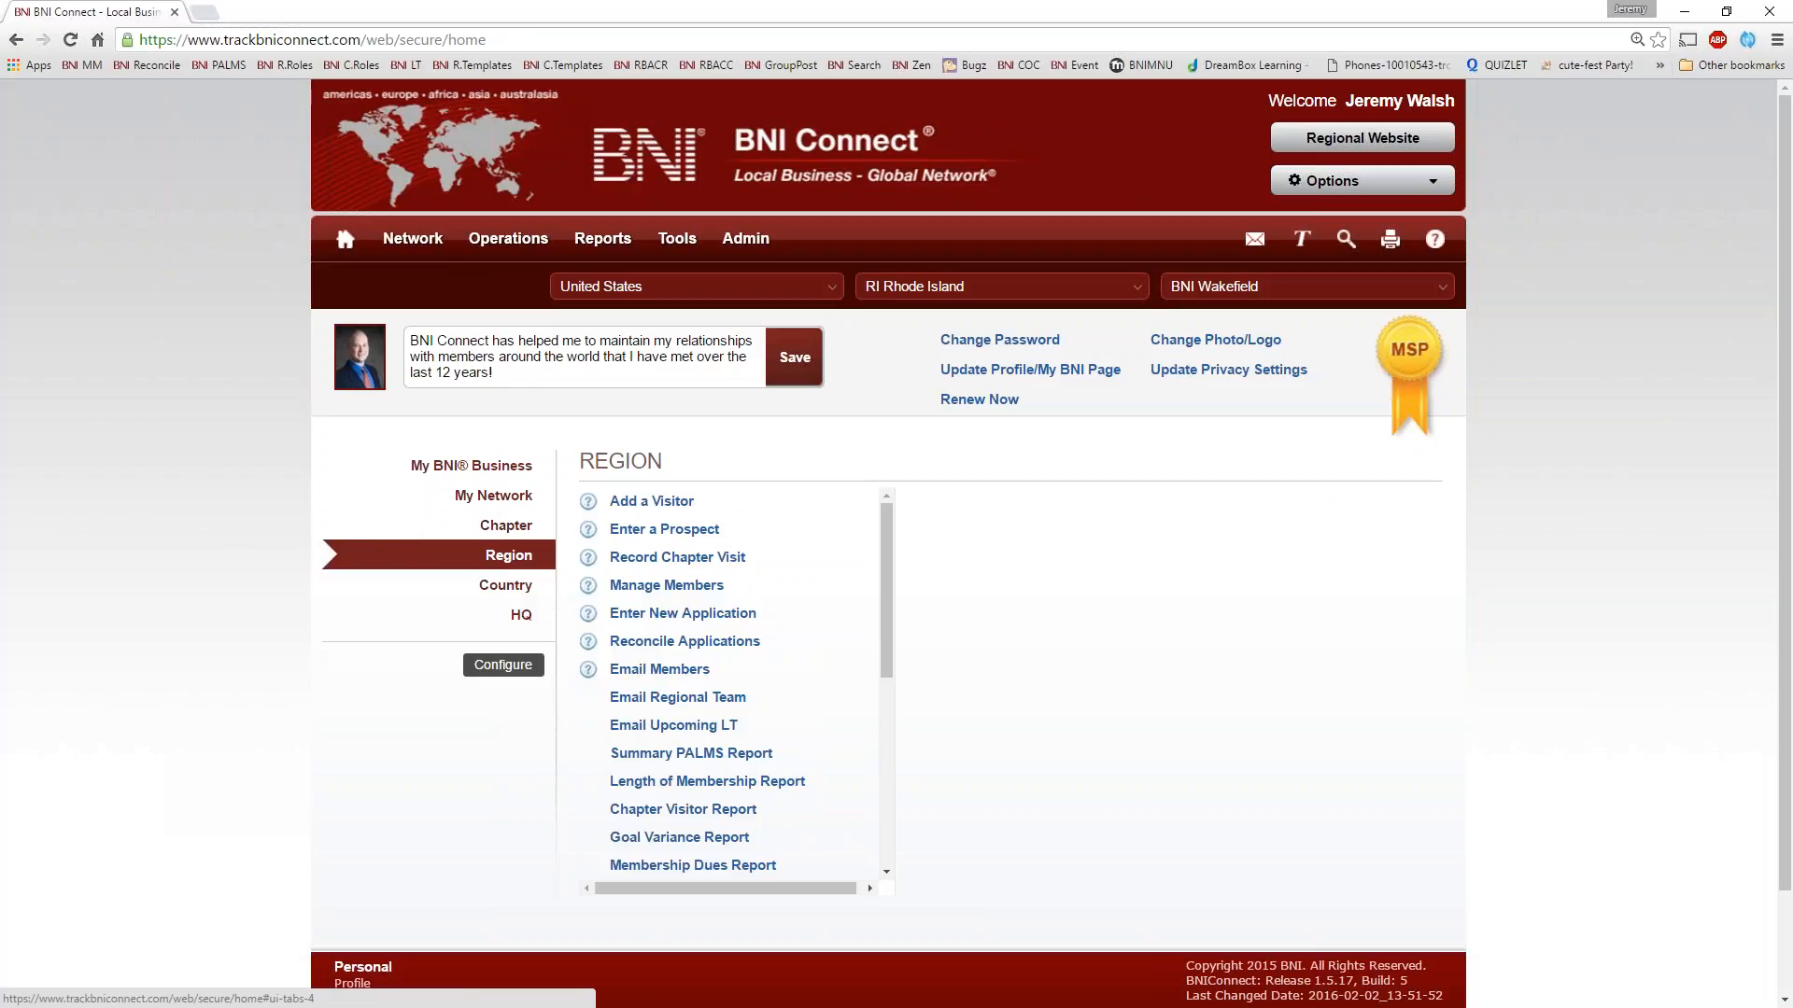
{"action": "left_click", "coordinate": [512, 528]}
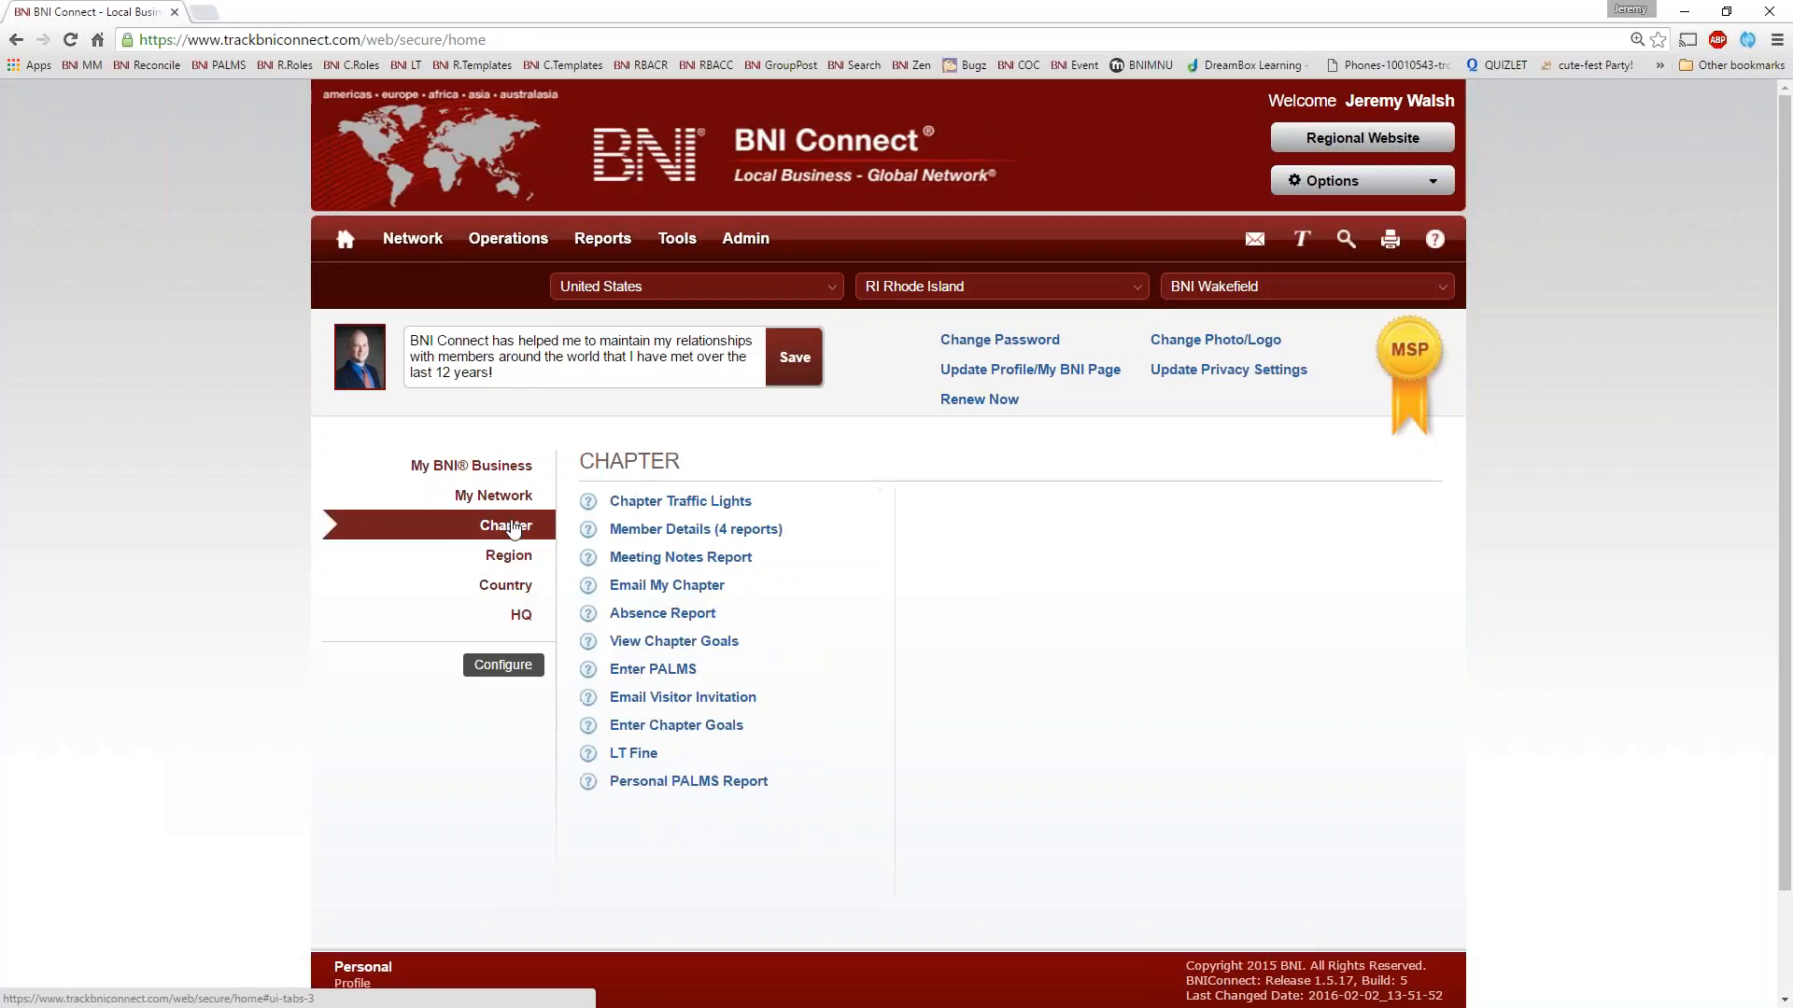
{"action": "left_click", "coordinate": [492, 465]}
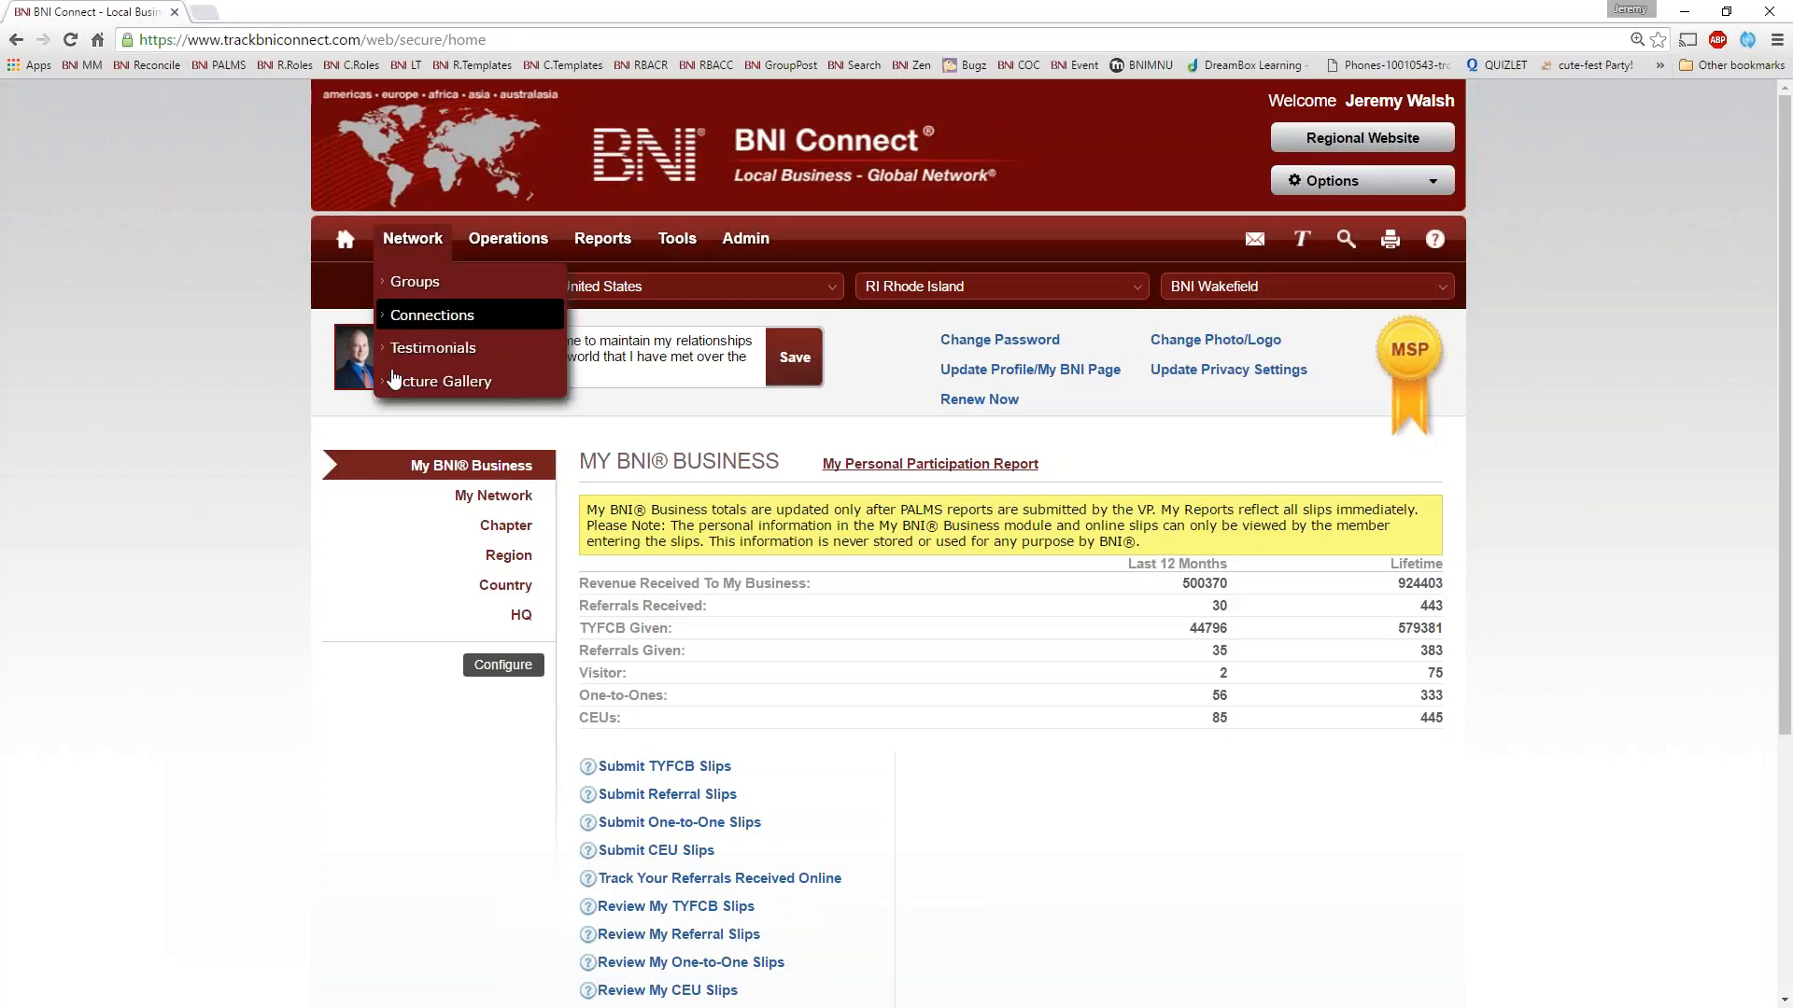
{"action": "mouse_move", "coordinate": [412, 240]}
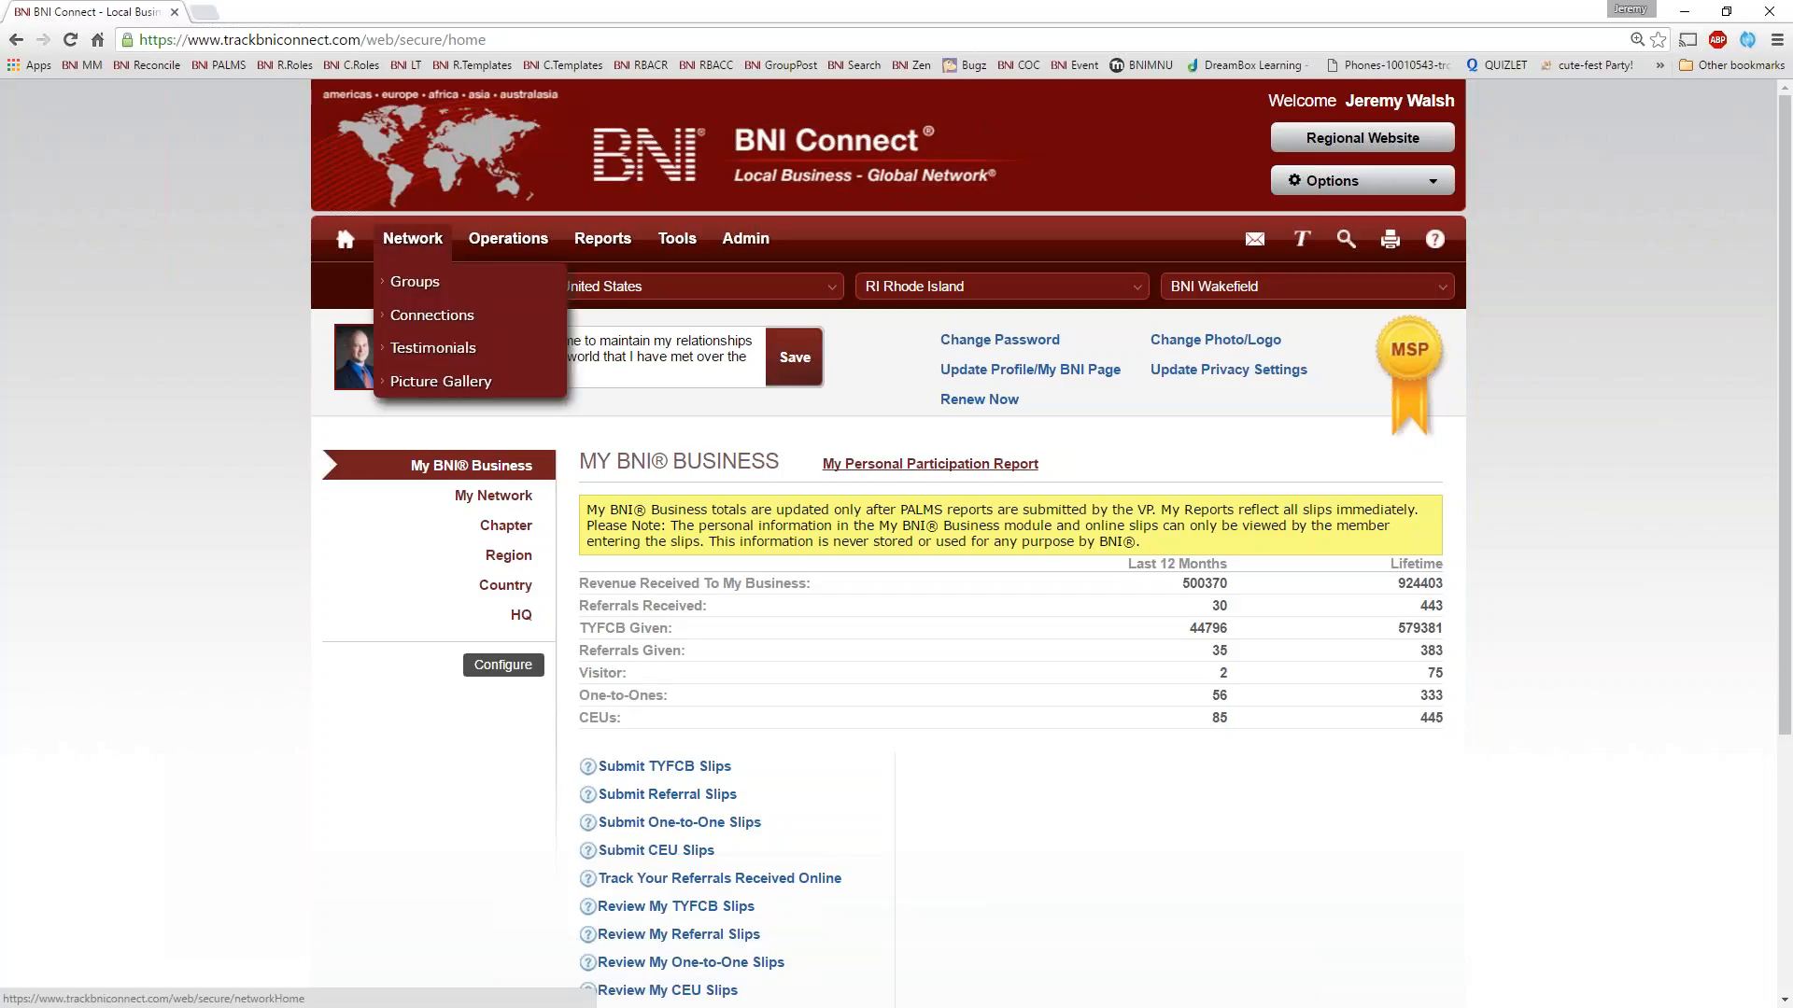